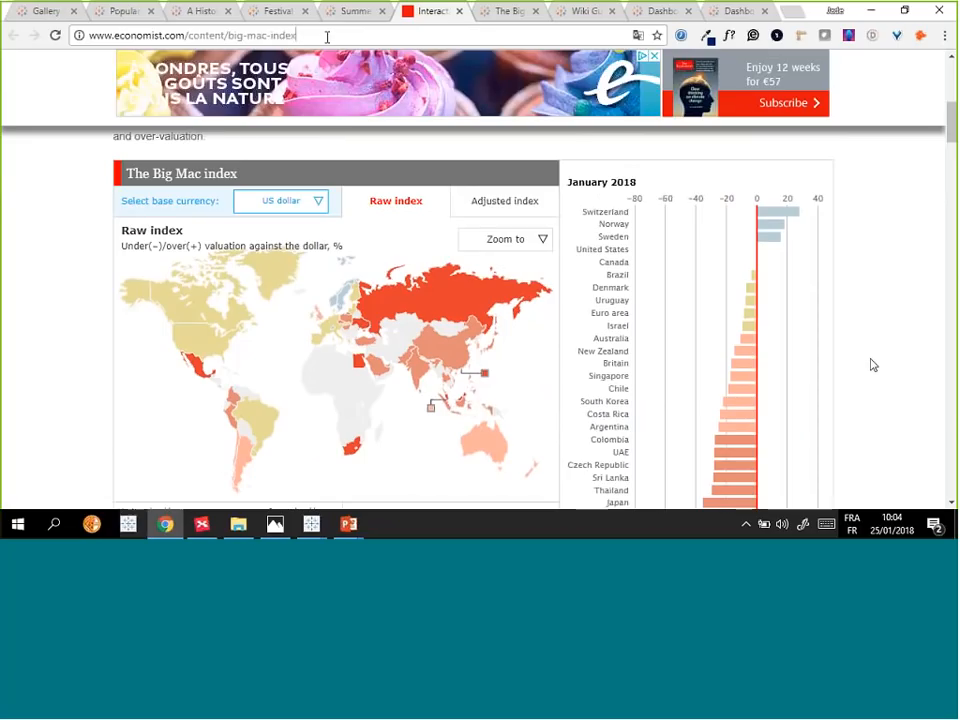
- Examine the Economist's interactive Big Mac index: the raw index map, the country valuation bars and the prices versus GDP chart
{"action": "left_click", "coordinate": [324, 36]}
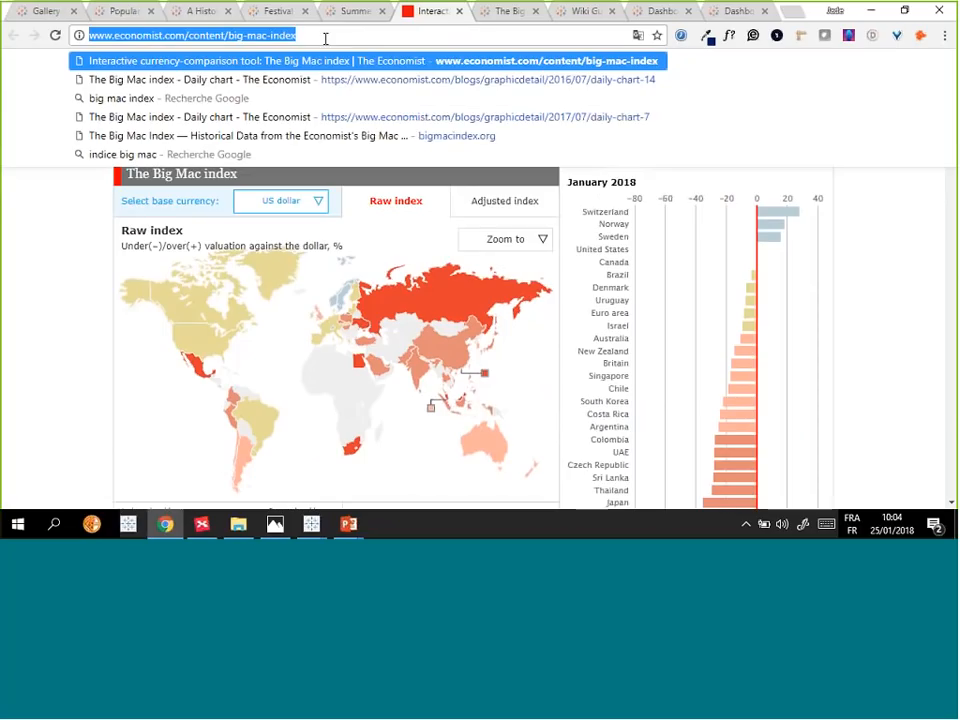
{"action": "left_click", "coordinate": [577, 444]}
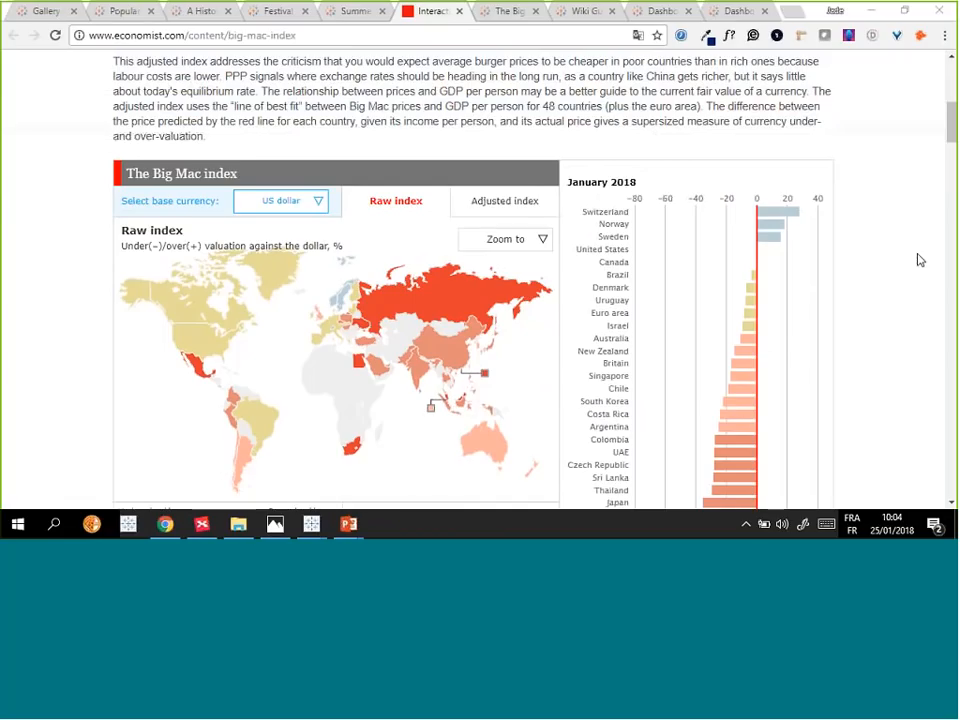
{"action": "scroll", "coordinate": [909, 269], "scroll_direction": "down", "scroll_amount": 3}
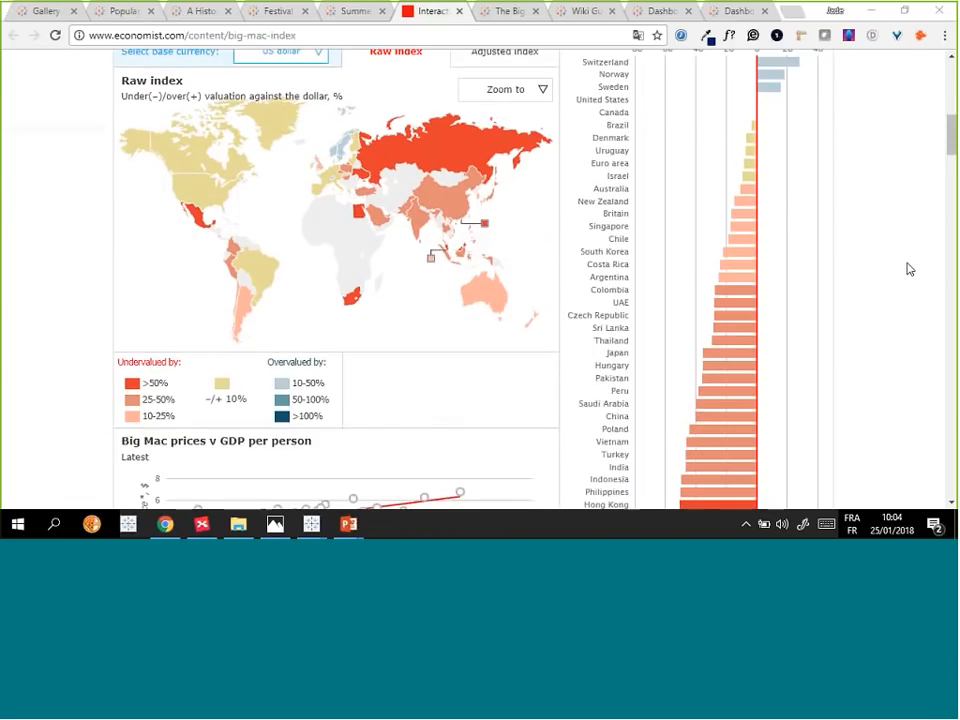
{"action": "scroll", "coordinate": [909, 269], "scroll_direction": "up", "scroll_amount": 2}
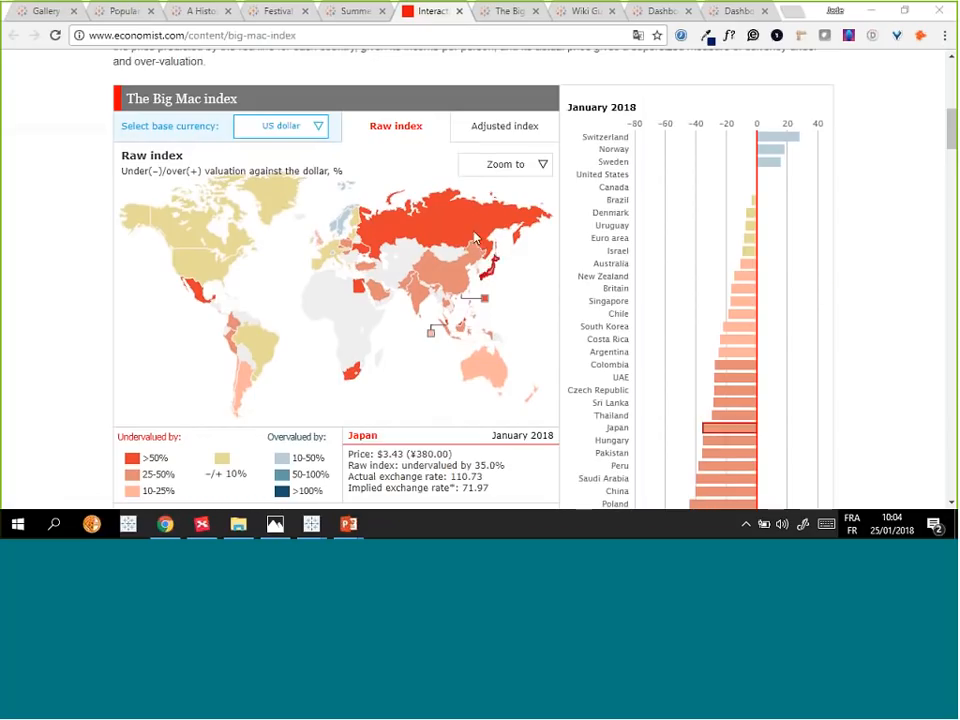
{"action": "scroll", "coordinate": [27, 351], "scroll_direction": "down", "scroll_amount": 1}
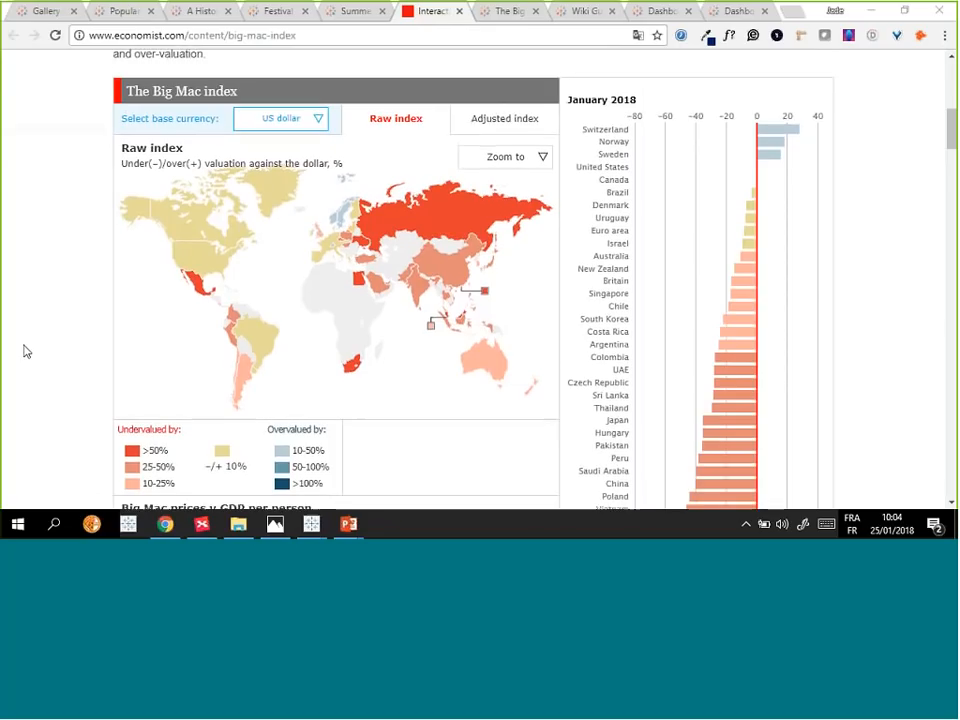
{"action": "scroll", "coordinate": [27, 351], "scroll_direction": "down", "scroll_amount": 3}
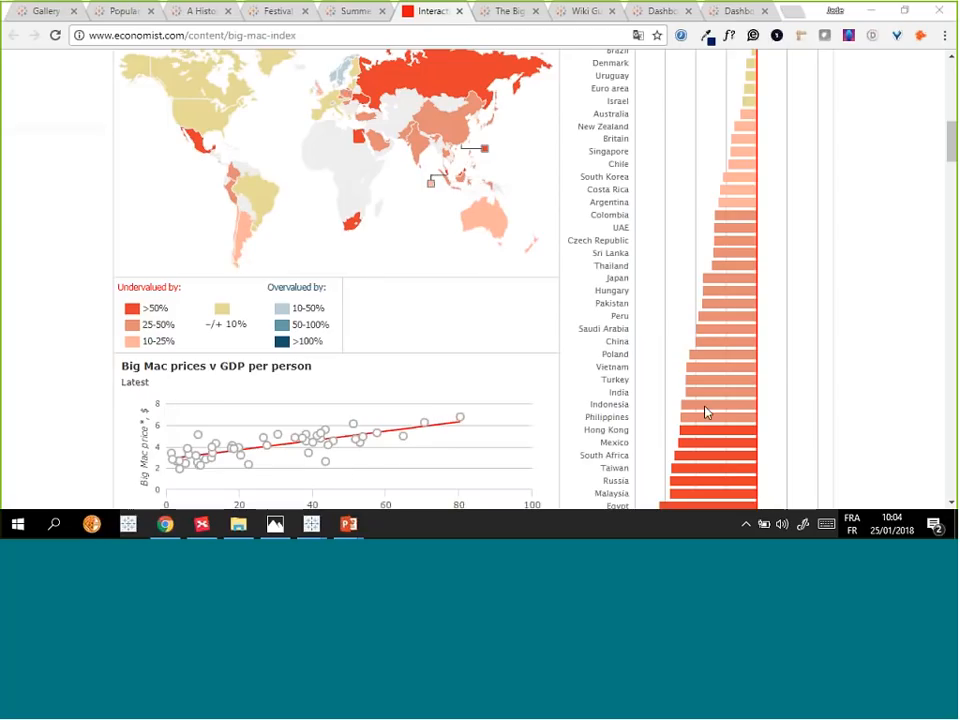
{"action": "scroll", "coordinate": [827, 300], "scroll_direction": "up", "scroll_amount": 5}
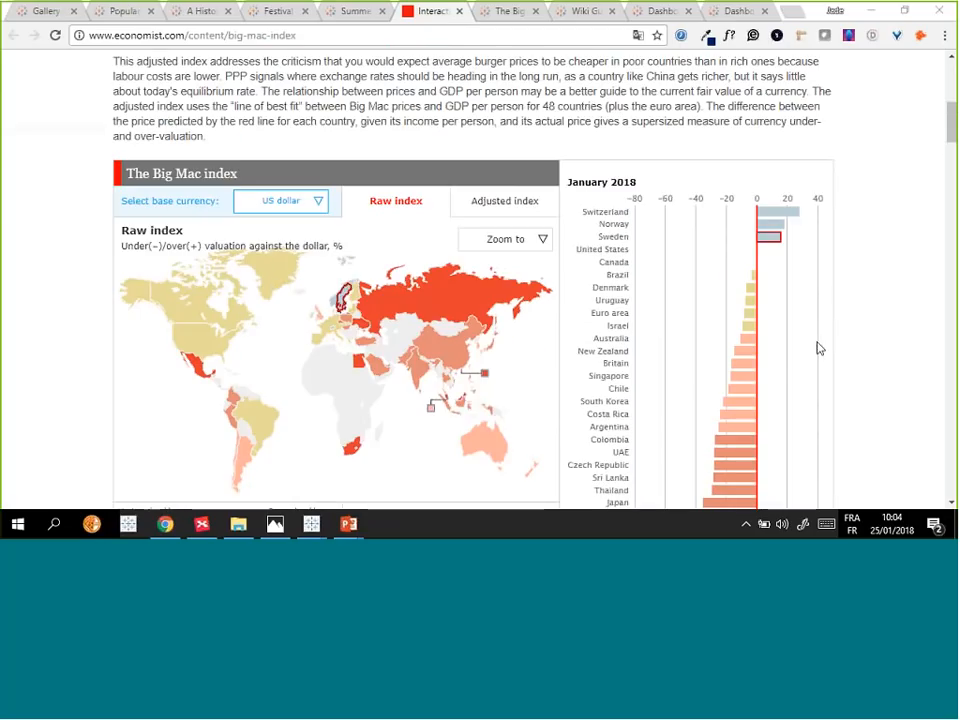
{"action": "scroll", "coordinate": [815, 400], "scroll_direction": "down", "scroll_amount": 5}
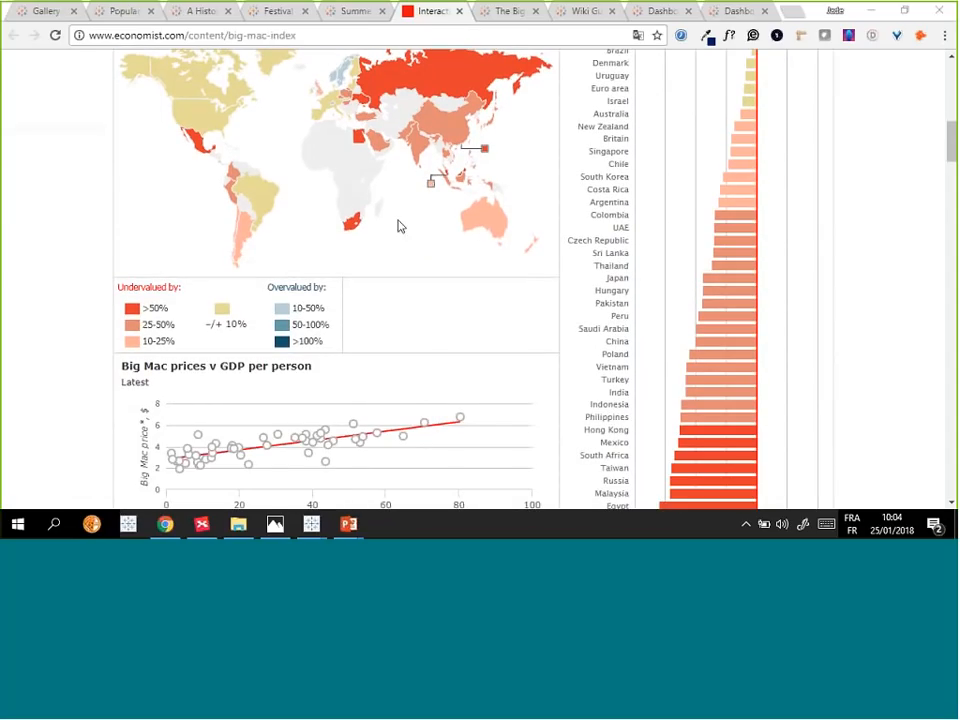
- Select China on the raw index map and view its valuation trend over time
{"action": "left_click", "coordinate": [460, 140]}
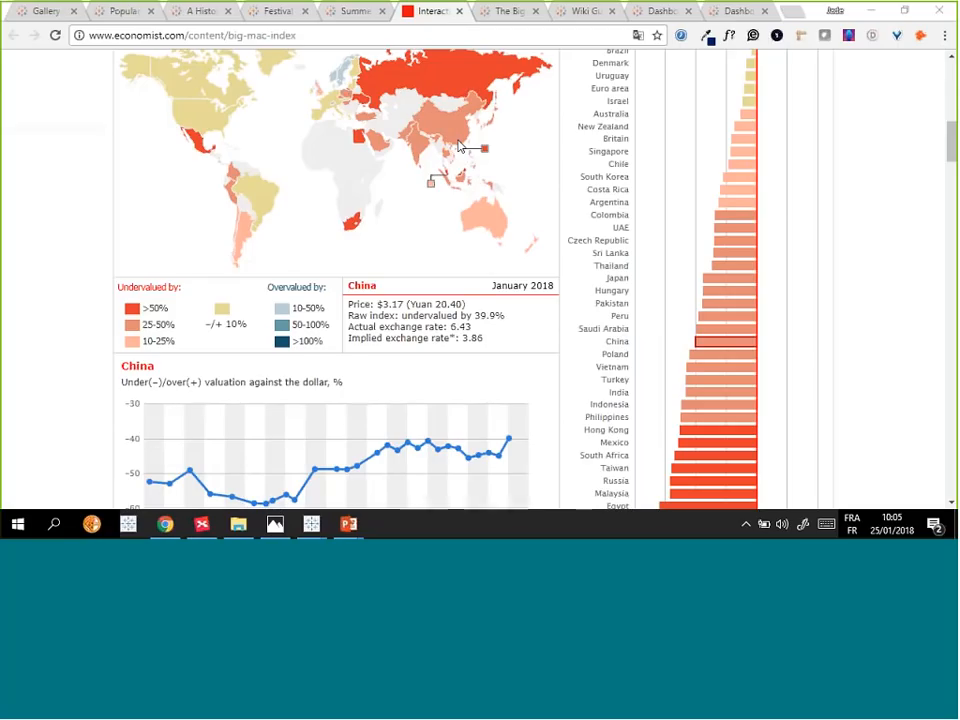
{"action": "scroll", "coordinate": [563, 388], "scroll_direction": "down", "scroll_amount": 2}
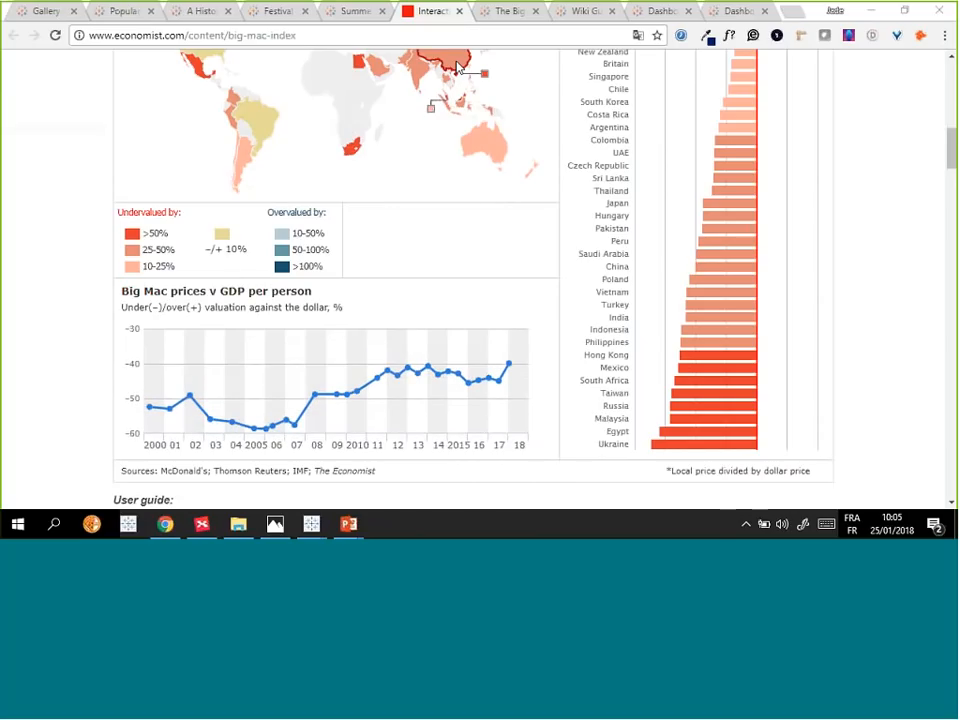
{"action": "scroll", "coordinate": [416, 150], "scroll_direction": "up", "scroll_amount": 2}
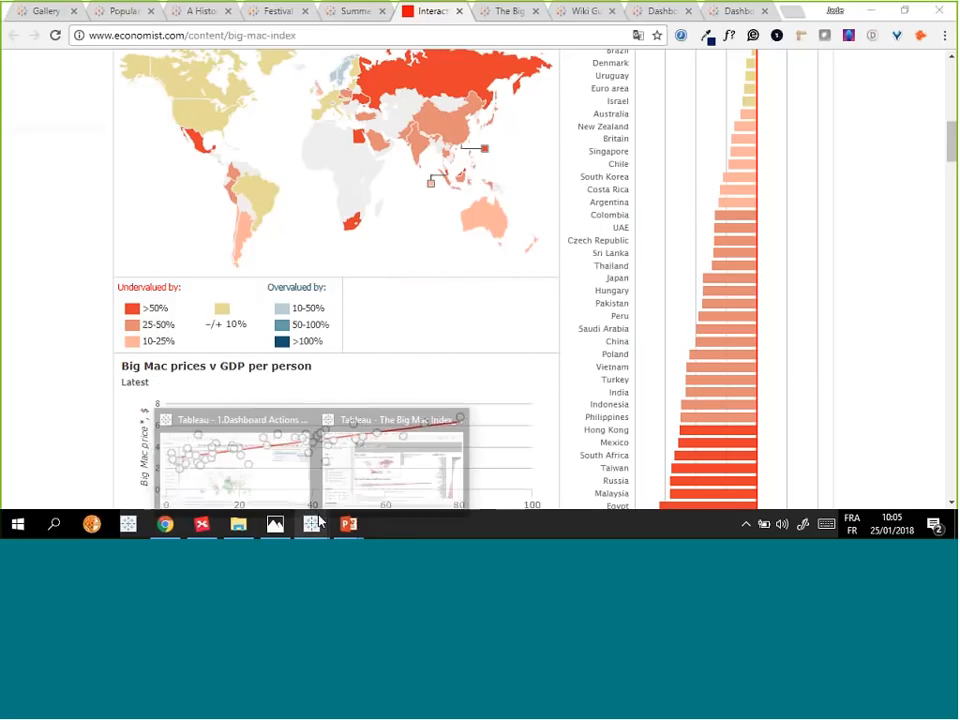
- Bring up the Big Mac Index dashboard on Tableau Public and show it full screen
{"action": "left_click", "coordinate": [487, 12]}
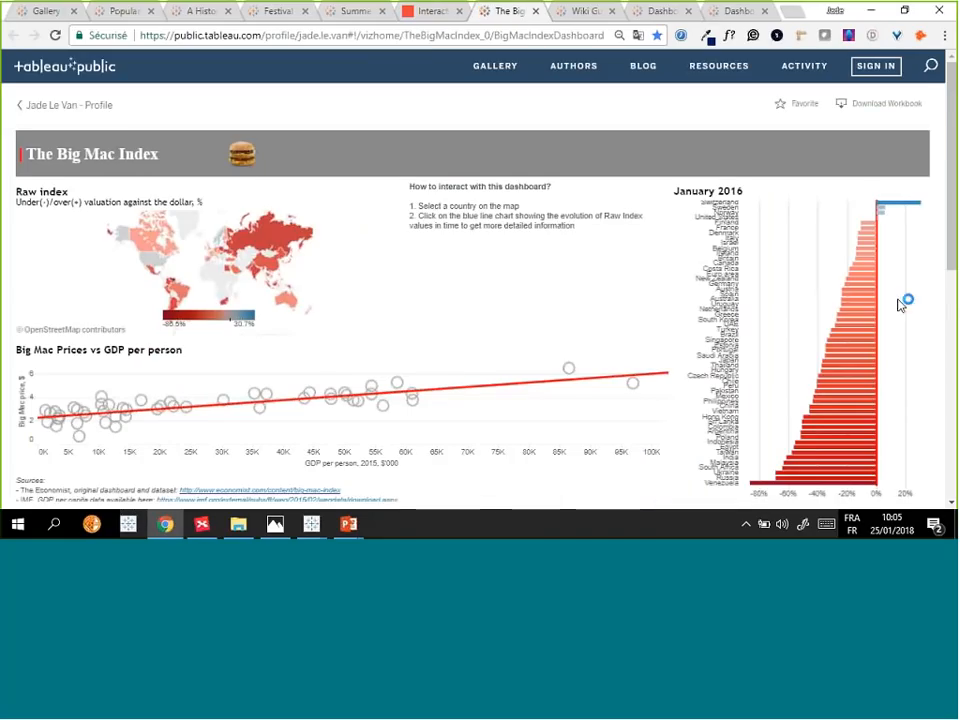
{"action": "scroll", "coordinate": [917, 454], "scroll_direction": "down", "scroll_amount": 2}
{"action": "left_click", "coordinate": [921, 446]}
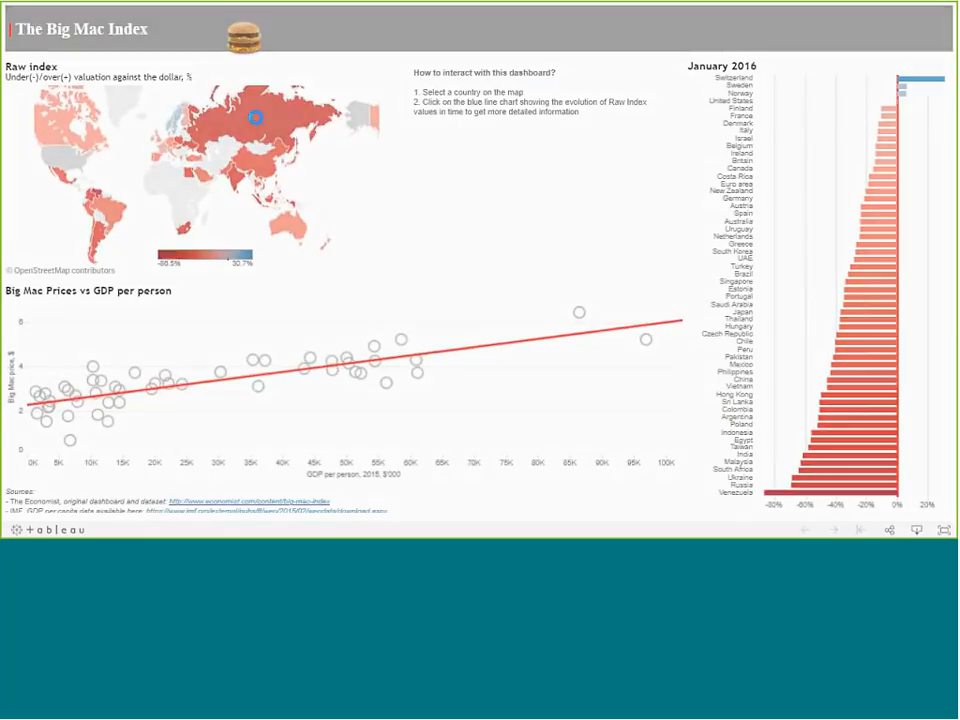
- Select Russia on the map and June 2008 on its line chart to view the details, and clear the date selection
{"action": "left_click", "coordinate": [267, 120]}
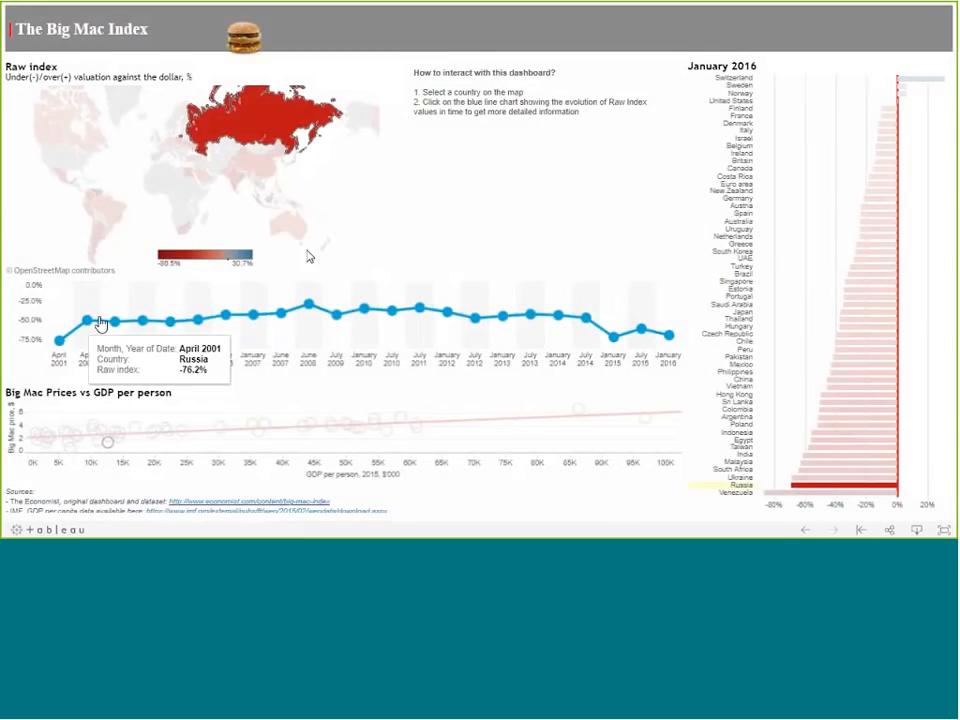
{"action": "mouse_move", "coordinate": [309, 311]}
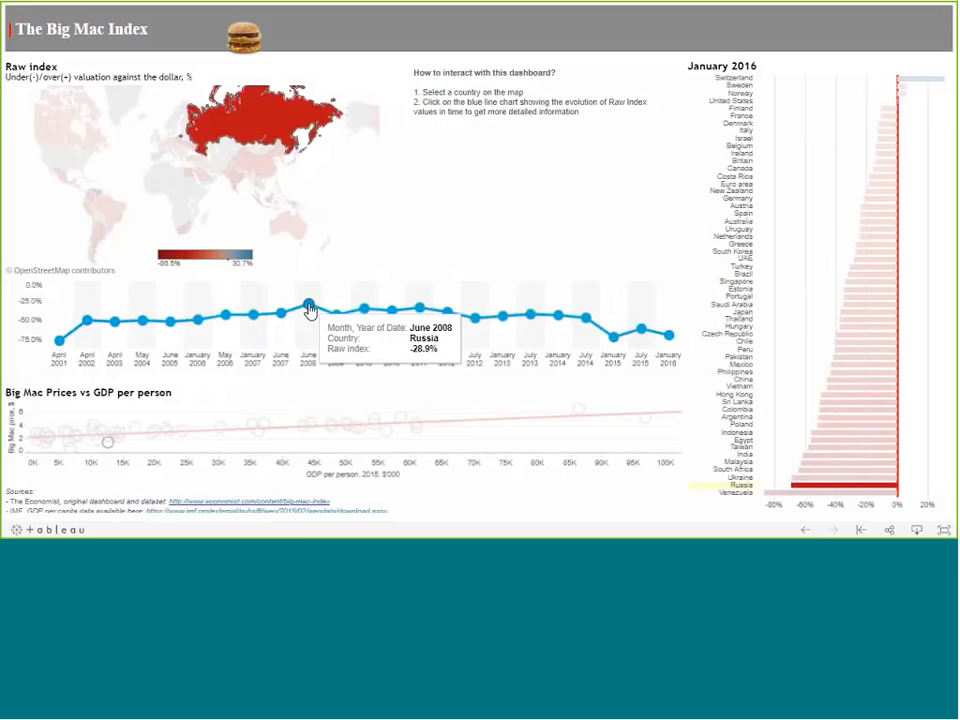
{"action": "left_click", "coordinate": [309, 306]}
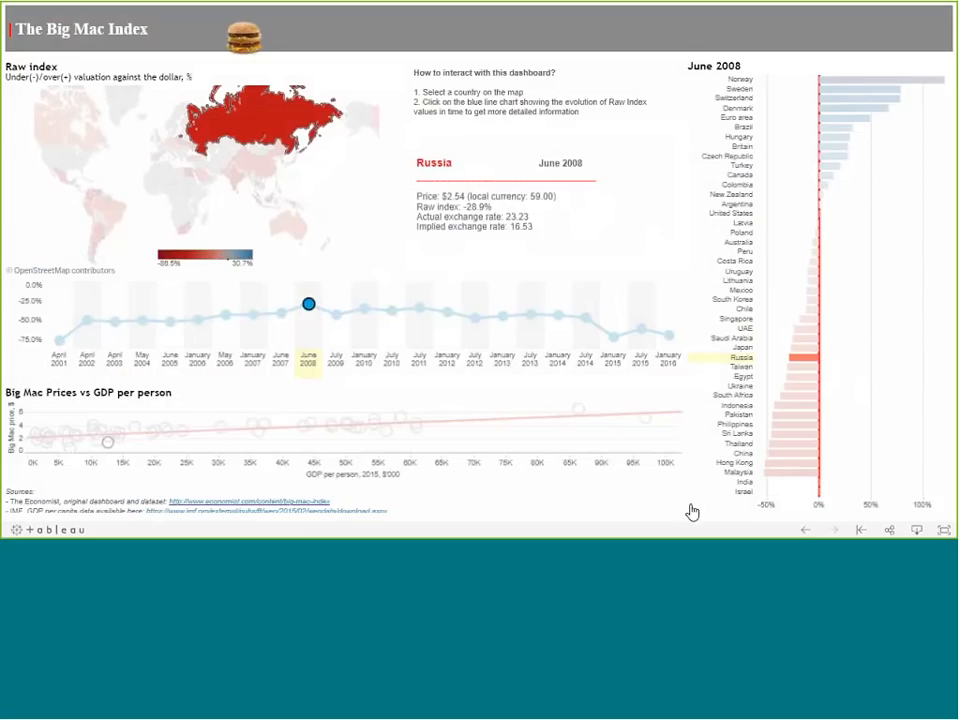
{"action": "left_click", "coordinate": [309, 305]}
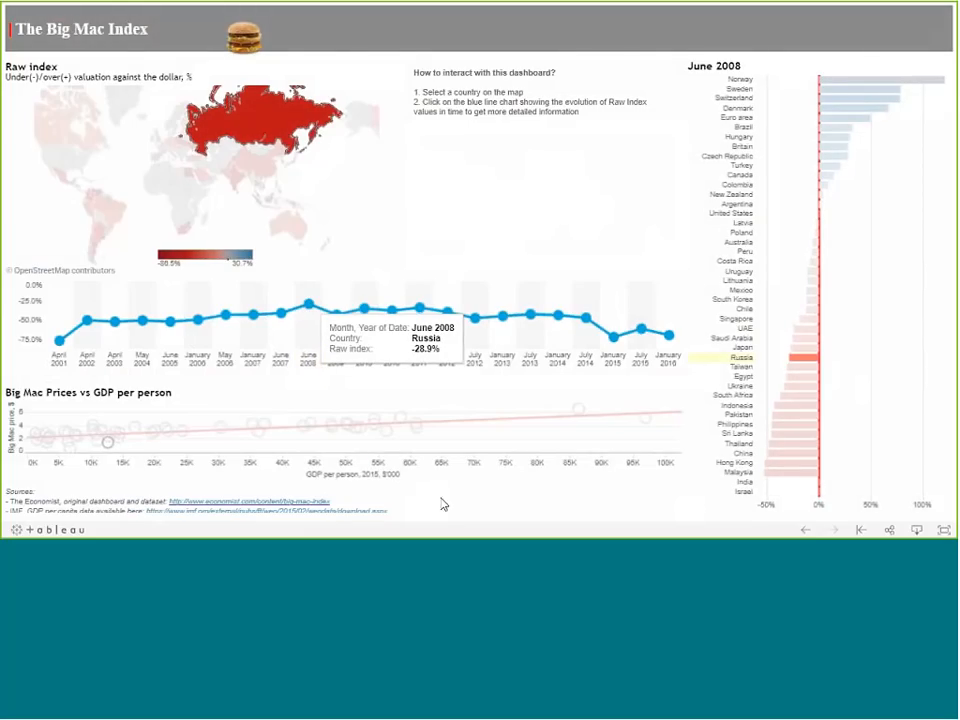
- Leave the full-screen dashboard and switch to the Dashboard_Actions_Mapping.jpeg sketch in Photos
{"action": "key", "text": "Escape"}
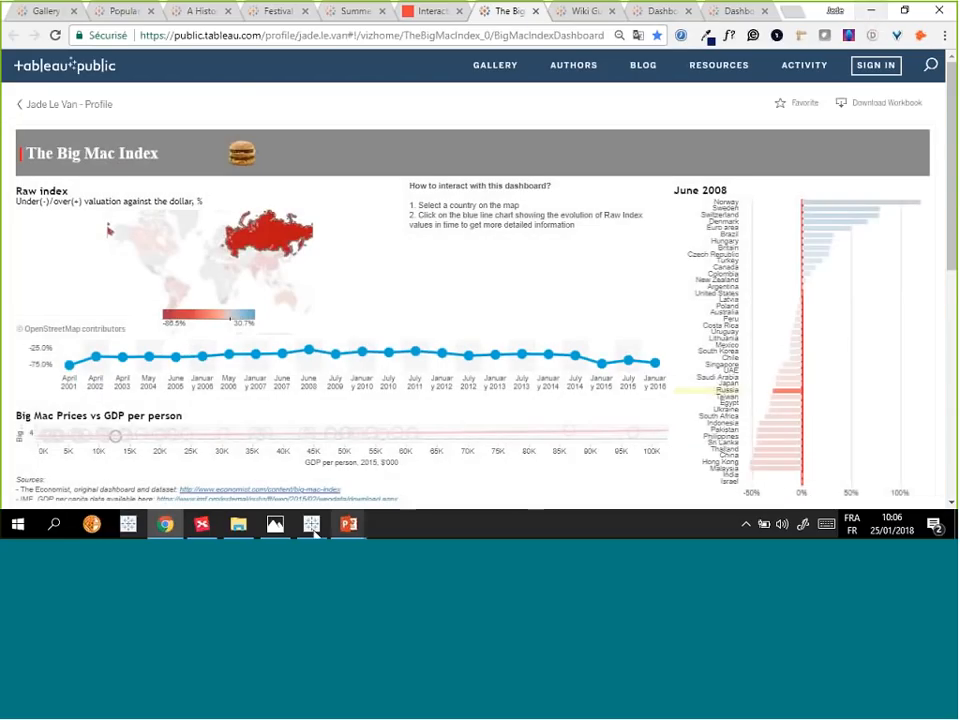
{"action": "left_click", "coordinate": [274, 523]}
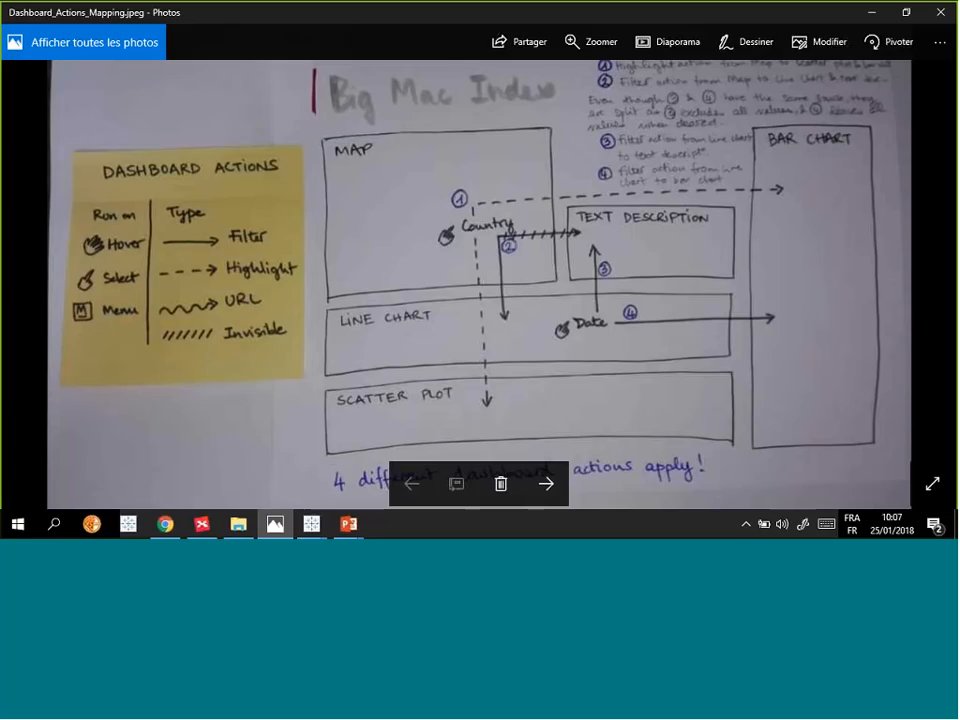
- Switch to The Big Mac Index_10.5 workbook in Tableau, maximize it and open the list of dashboard actions
{"action": "mouse_move", "coordinate": [312, 523]}
{"action": "left_click", "coordinate": [341, 486]}
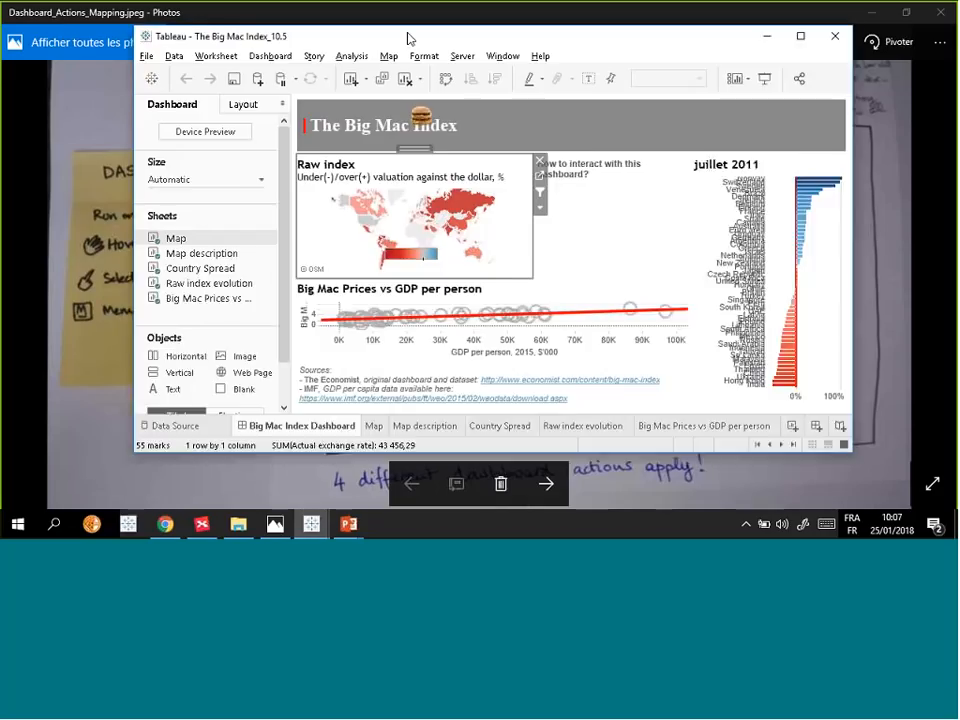
{"action": "double_click", "coordinate": [408, 38]}
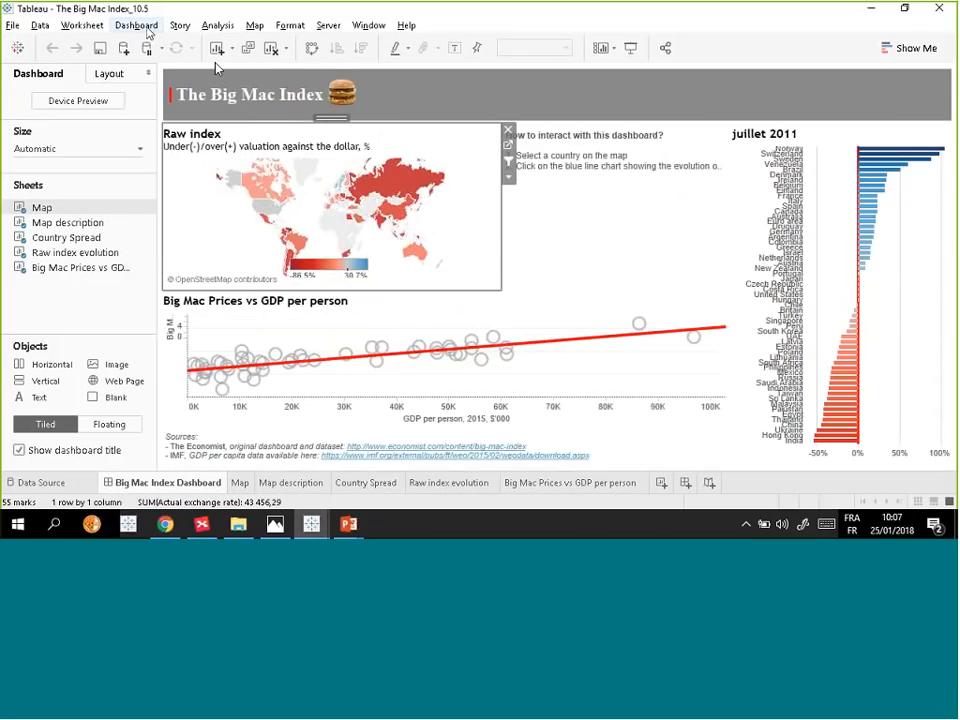
{"action": "left_click", "coordinate": [136, 26]}
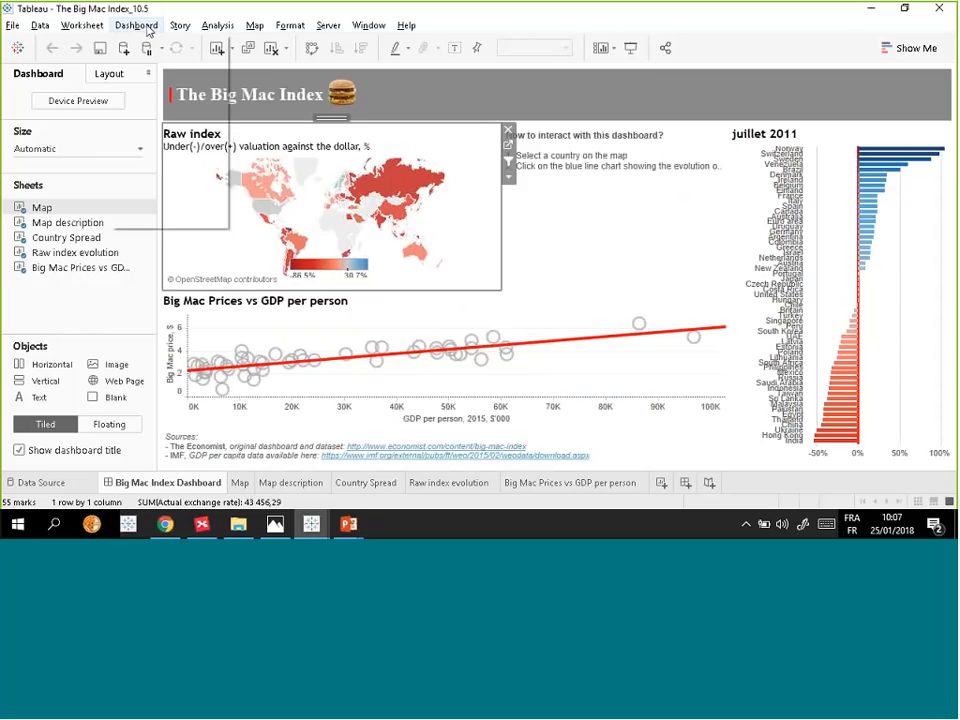
{"action": "left_click", "coordinate": [155, 179]}
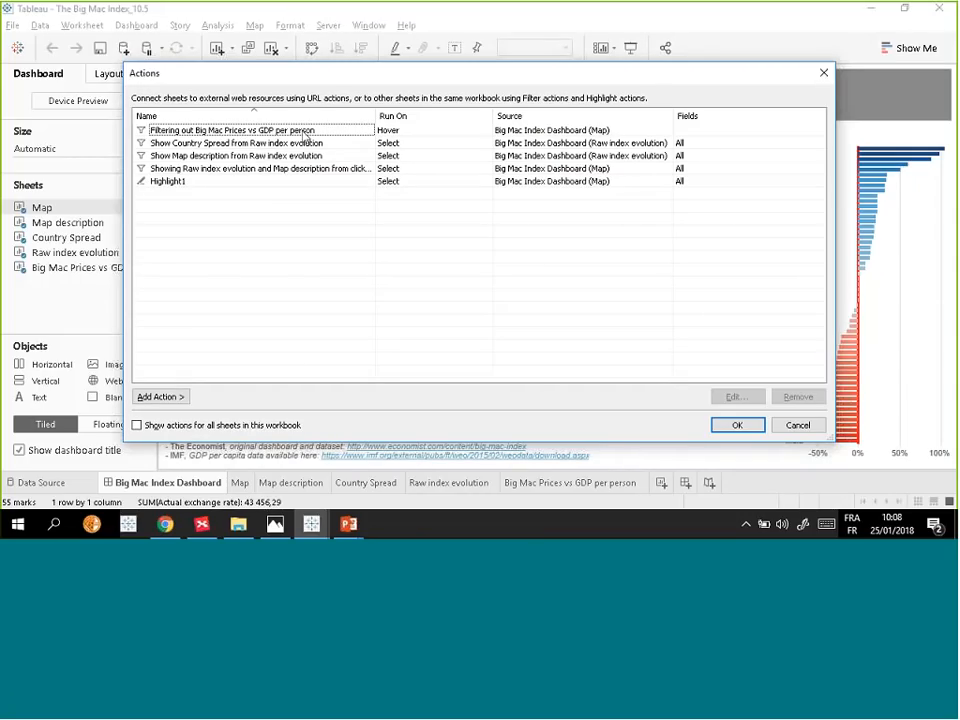
- Review the "Filtering out Big Mac Prices vs GDP per person" filter action, decline correcting its invalid field and close the actions list
{"action": "left_click", "coordinate": [259, 135]}
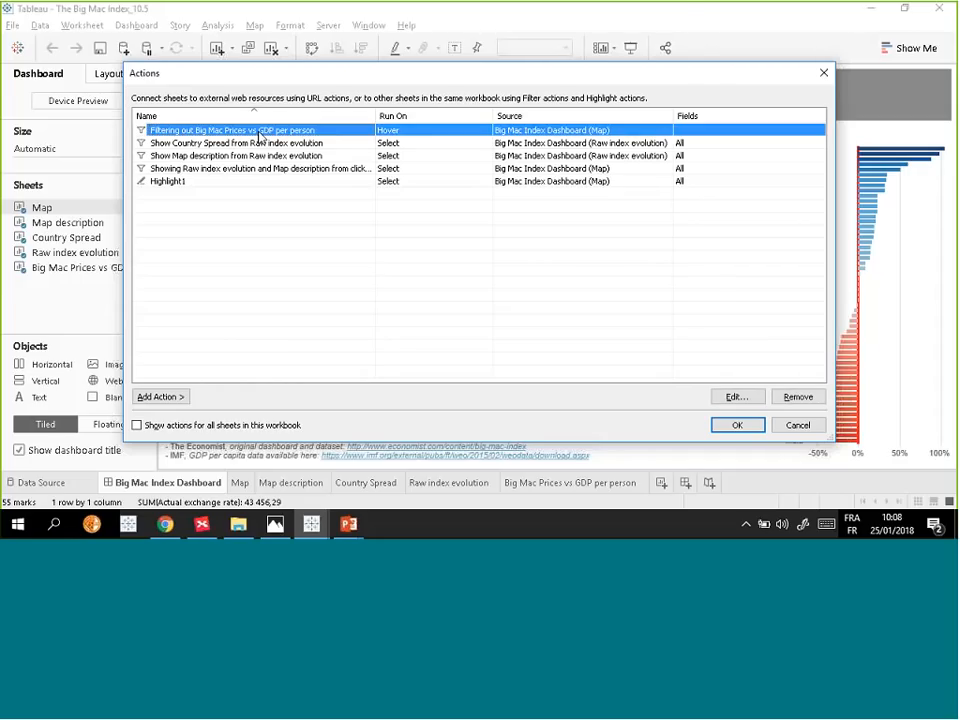
{"action": "double_click", "coordinate": [259, 135]}
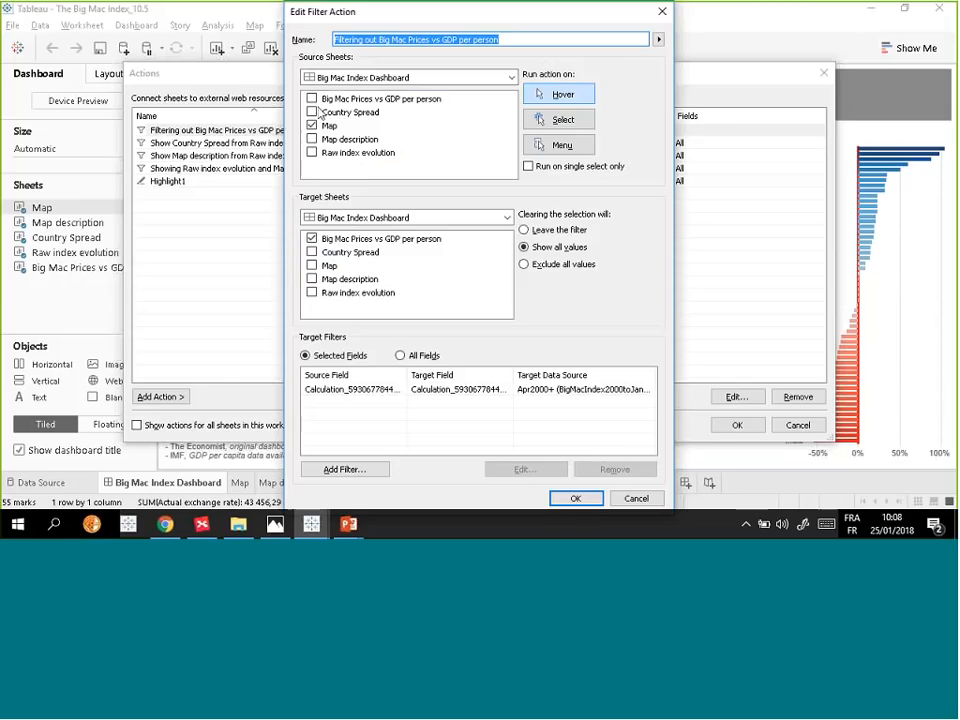
{"action": "left_click", "coordinate": [575, 498]}
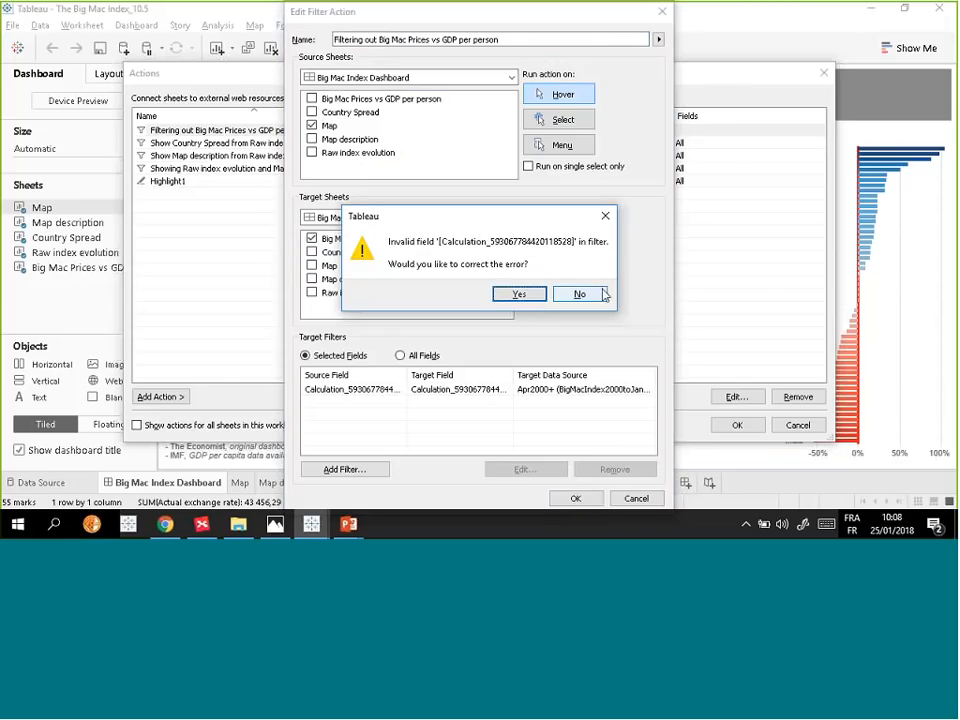
{"action": "left_click", "coordinate": [577, 294]}
{"action": "key", "text": "Return"}
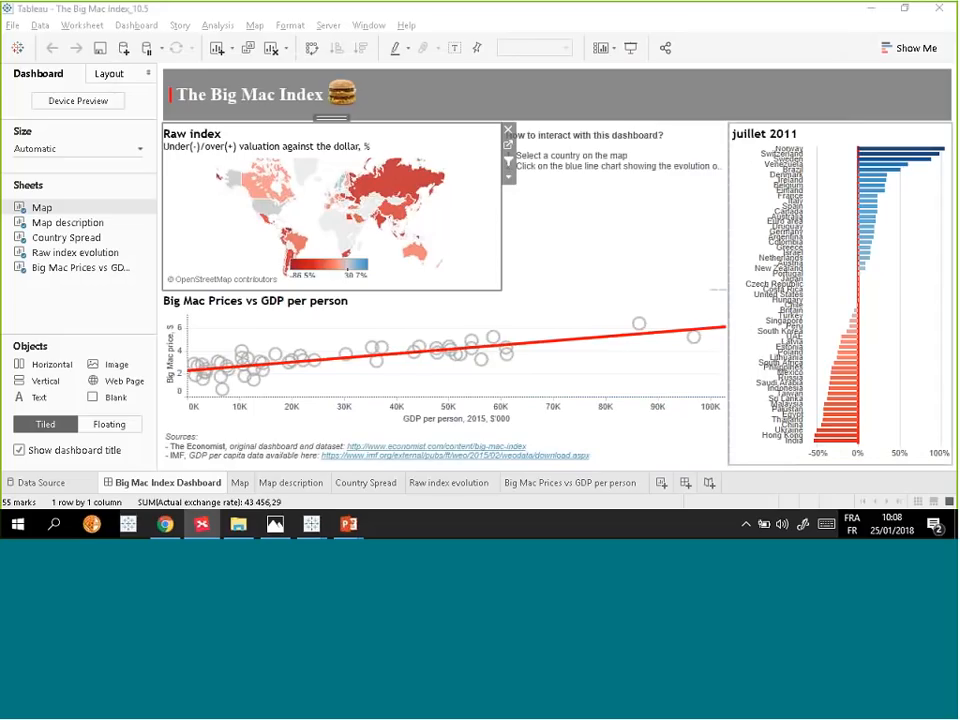
- Select Russia on the dashboard map, and inspect the Raw index evolution and Country Spread worksheets
{"action": "left_click", "coordinate": [399, 187]}
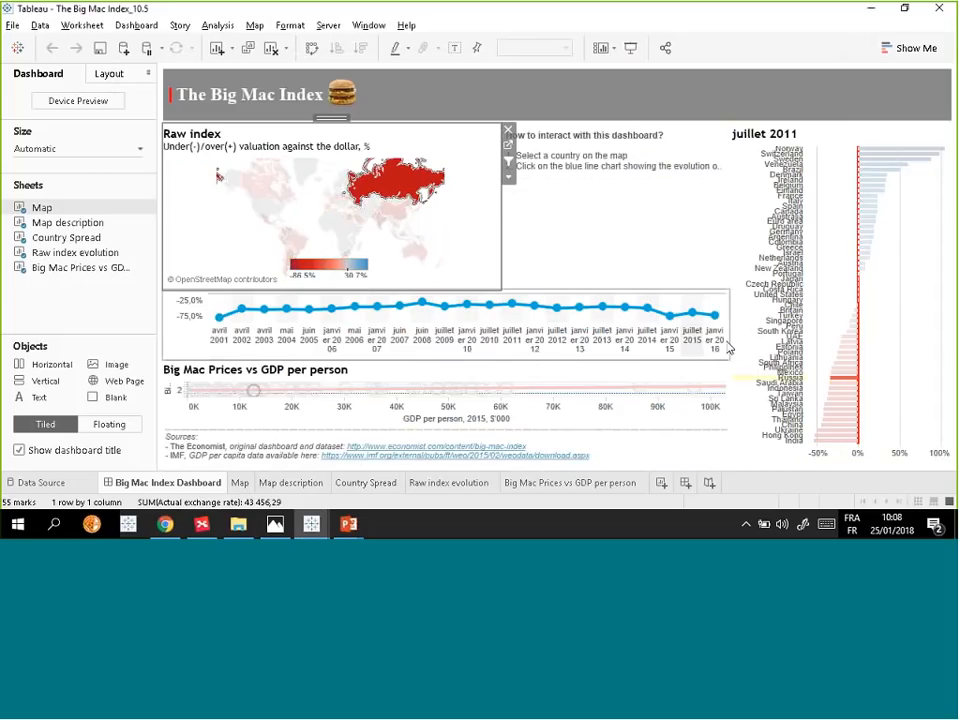
{"action": "left_click", "coordinate": [845, 380]}
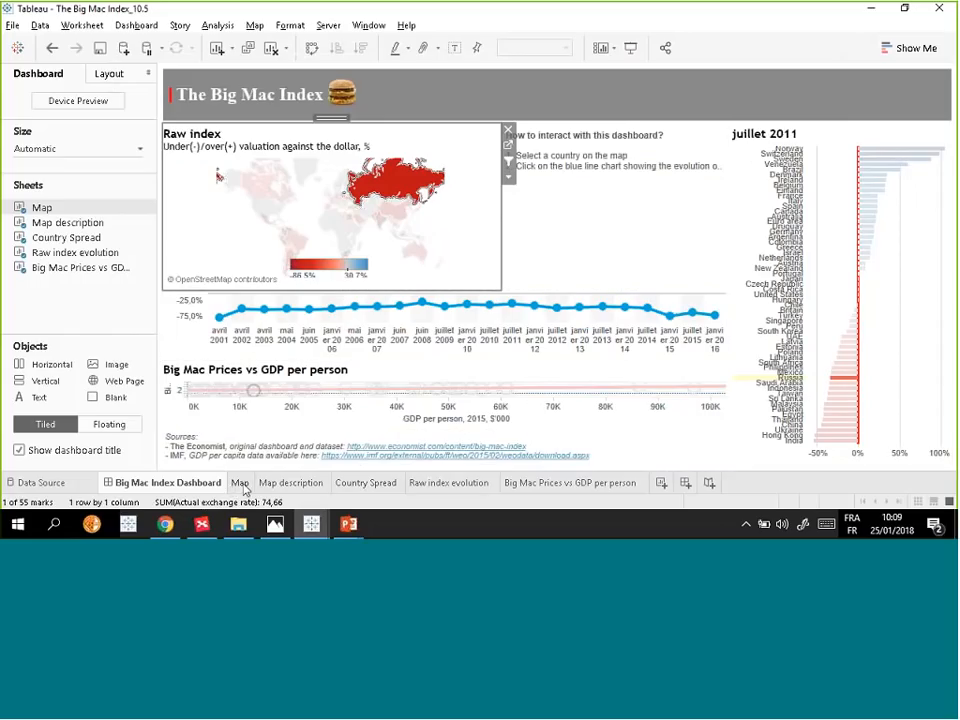
{"action": "left_click", "coordinate": [708, 312]}
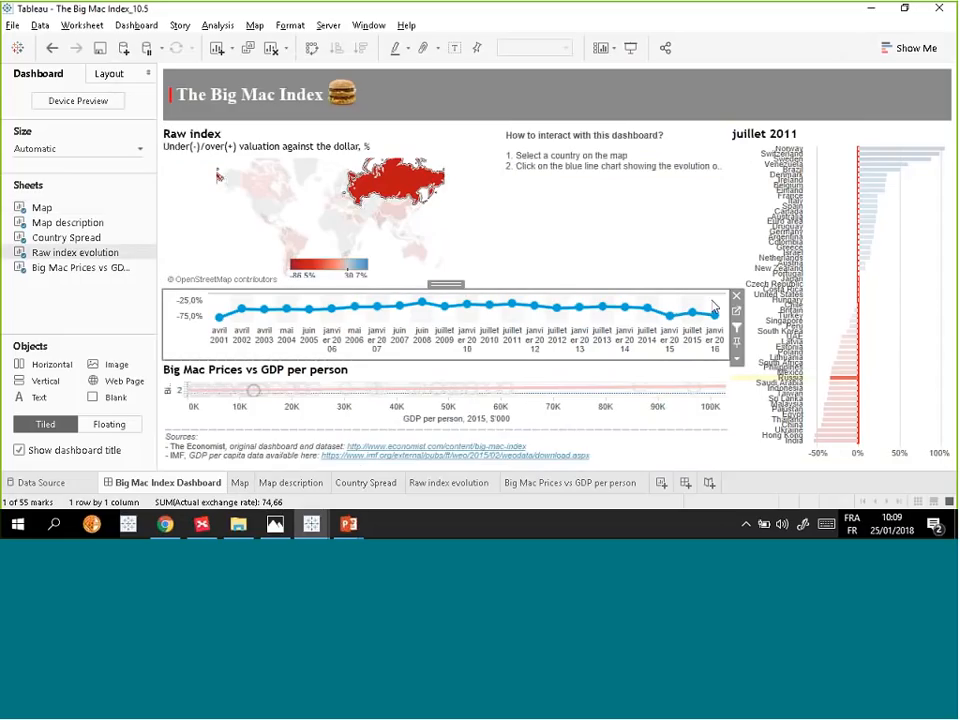
{"action": "left_click", "coordinate": [737, 315]}
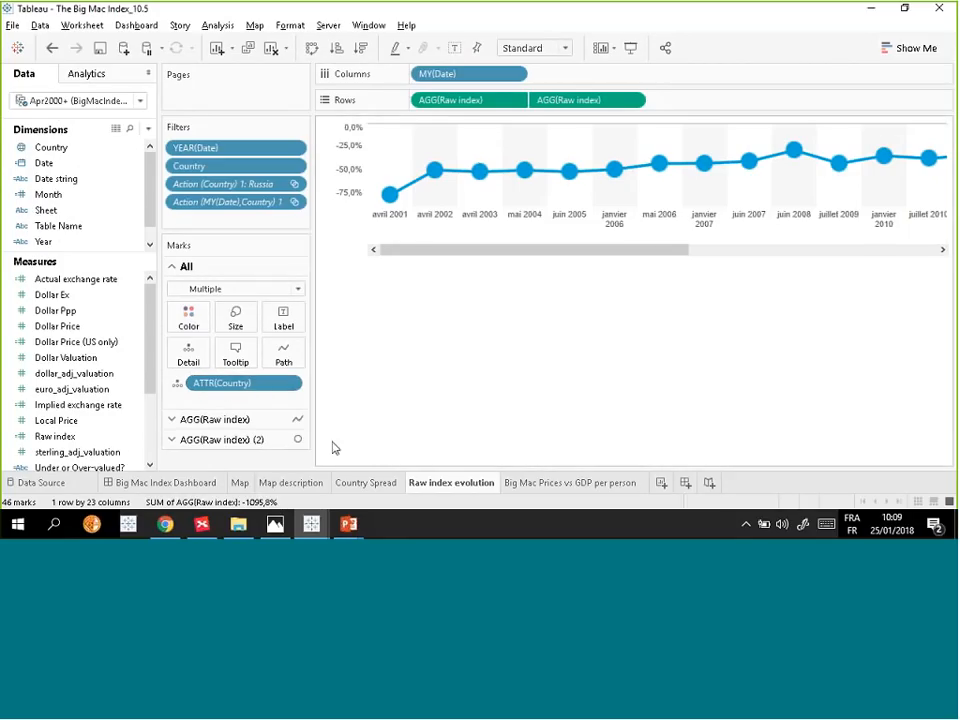
{"action": "left_click", "coordinate": [368, 486]}
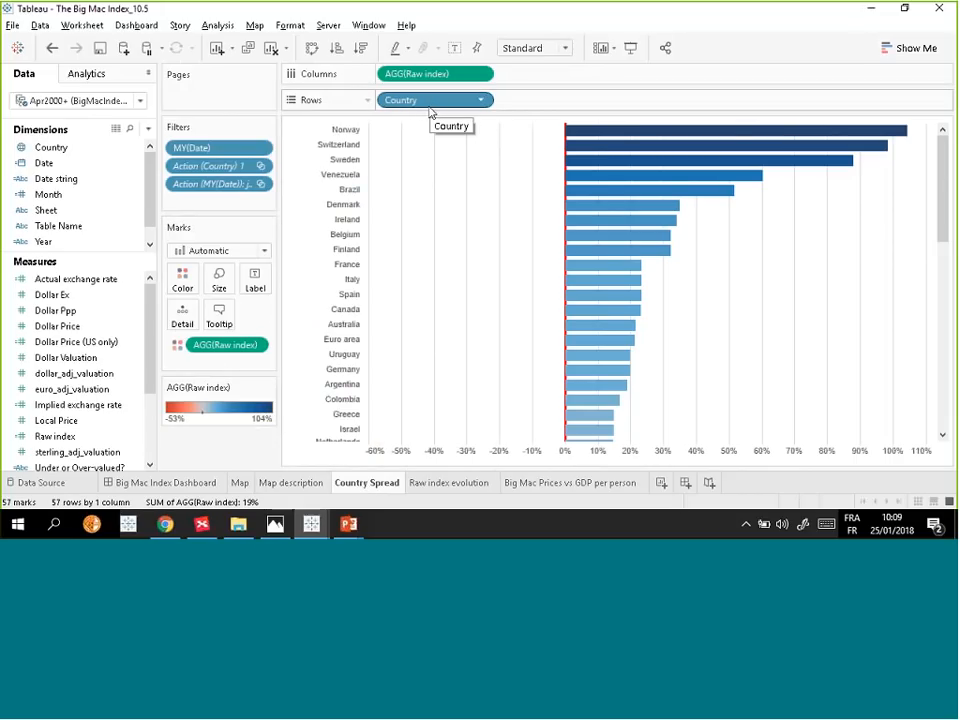
- Return to the Big Mac Index Dashboard, clear the Russia selection on the map and minimize the workbook
{"action": "left_click", "coordinate": [159, 484]}
{"action": "left_click", "coordinate": [399, 184]}
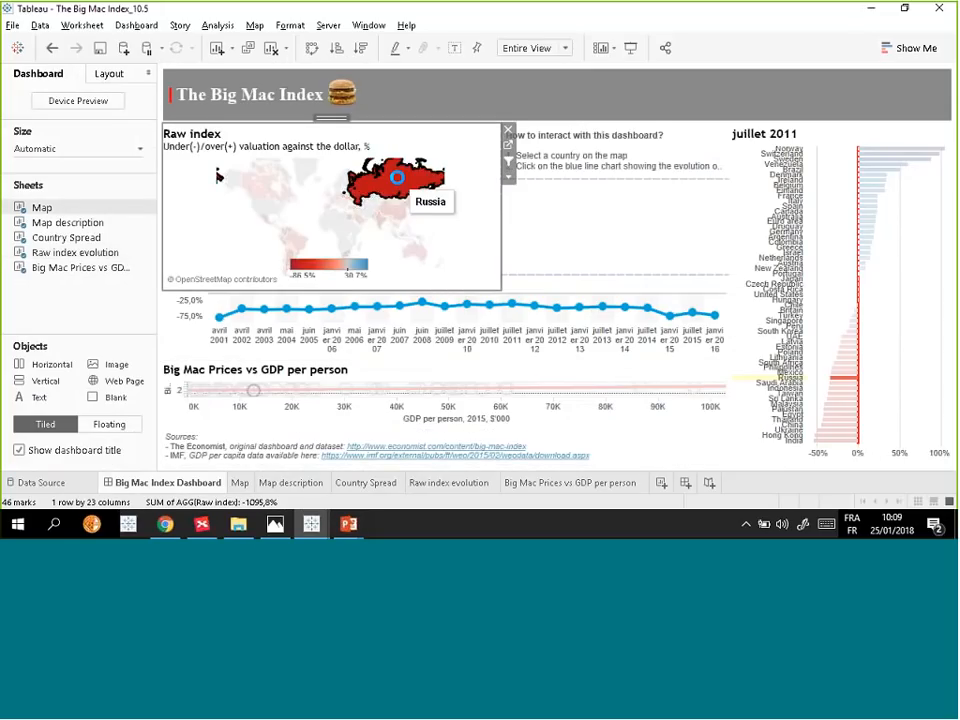
{"action": "left_click", "coordinate": [432, 250]}
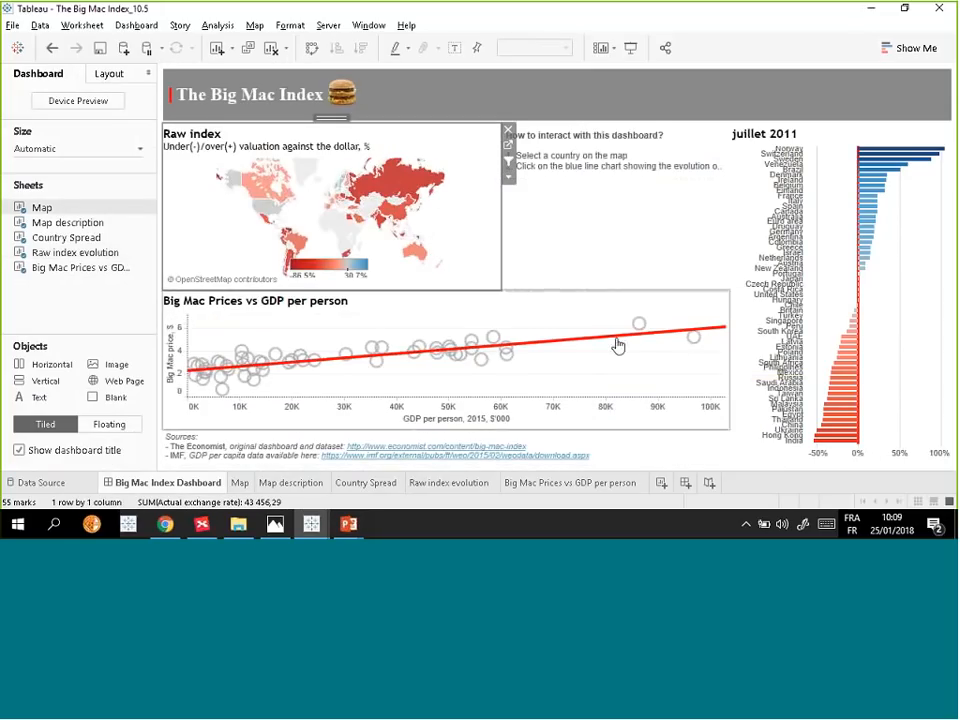
{"action": "left_click", "coordinate": [872, 12]}
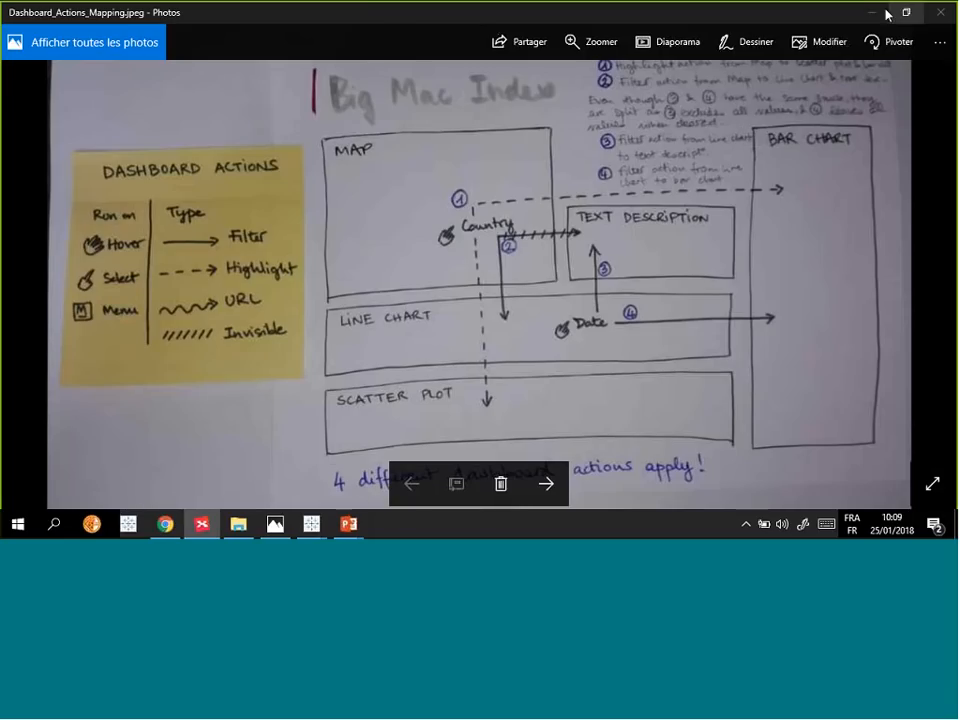
- Switch to the 1.Dashboard Actions Training_START workbook in Tableau and look over the "1. Filter common to several sheets" dashboard
{"action": "mouse_move", "coordinate": [311, 524]}
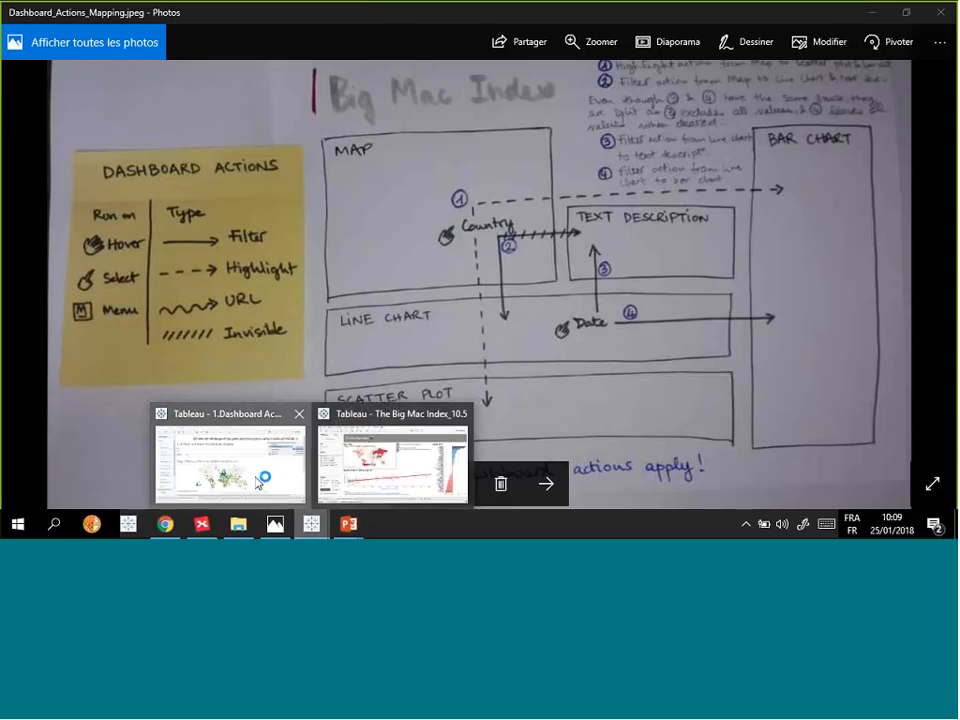
{"action": "left_click", "coordinate": [230, 455]}
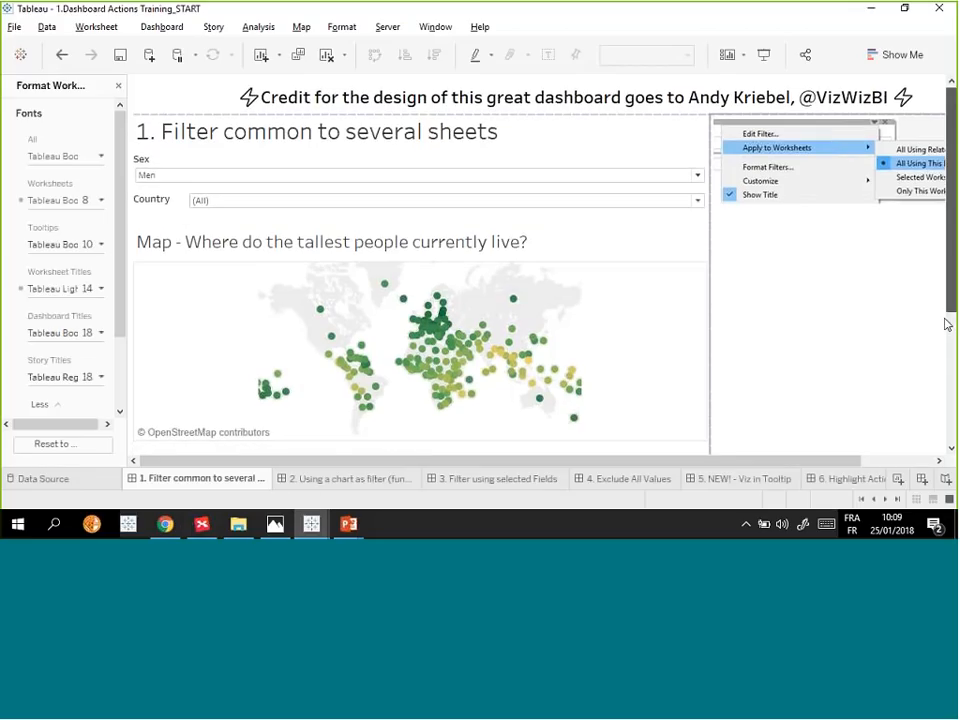
{"action": "scroll", "coordinate": [947, 325], "scroll_direction": "down", "scroll_amount": 3}
{"action": "scroll", "coordinate": [947, 325], "scroll_direction": "up", "scroll_amount": 3}
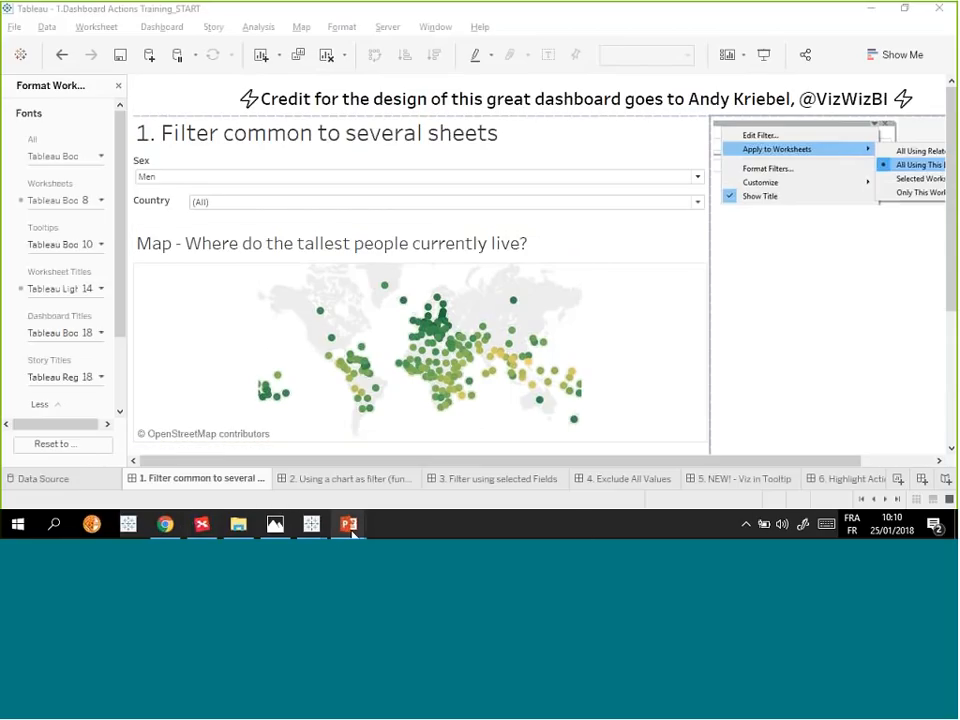
- Switch to the PowerPoint slide show, review the "Training's Content" slide and exit the show
{"action": "mouse_move", "coordinate": [350, 535]}
{"action": "left_click", "coordinate": [429, 452]}
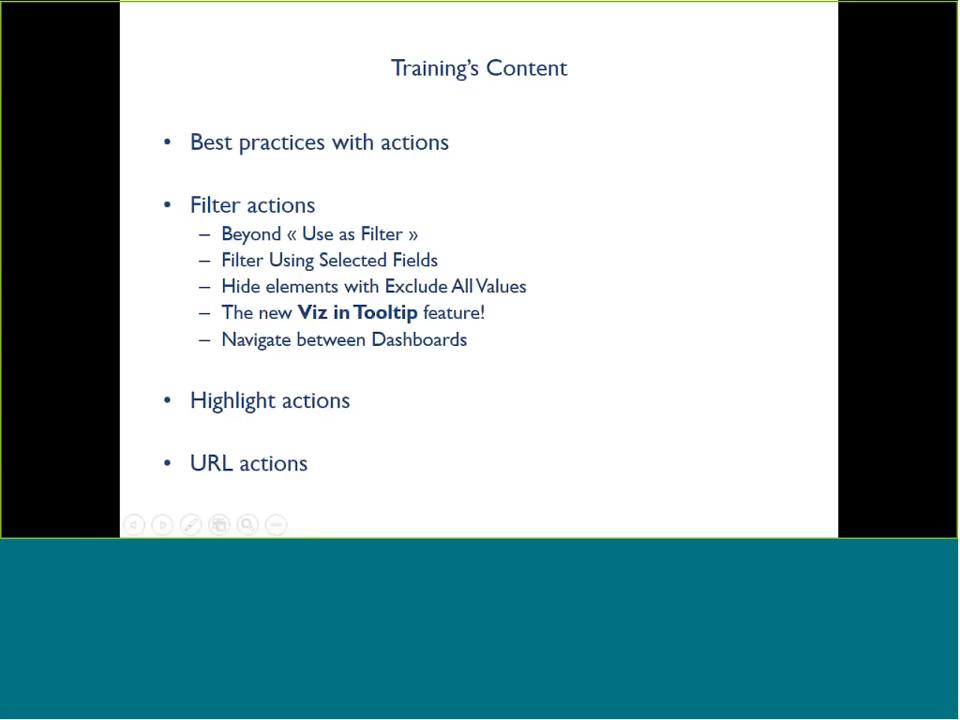
{"action": "key", "text": "Escape"}
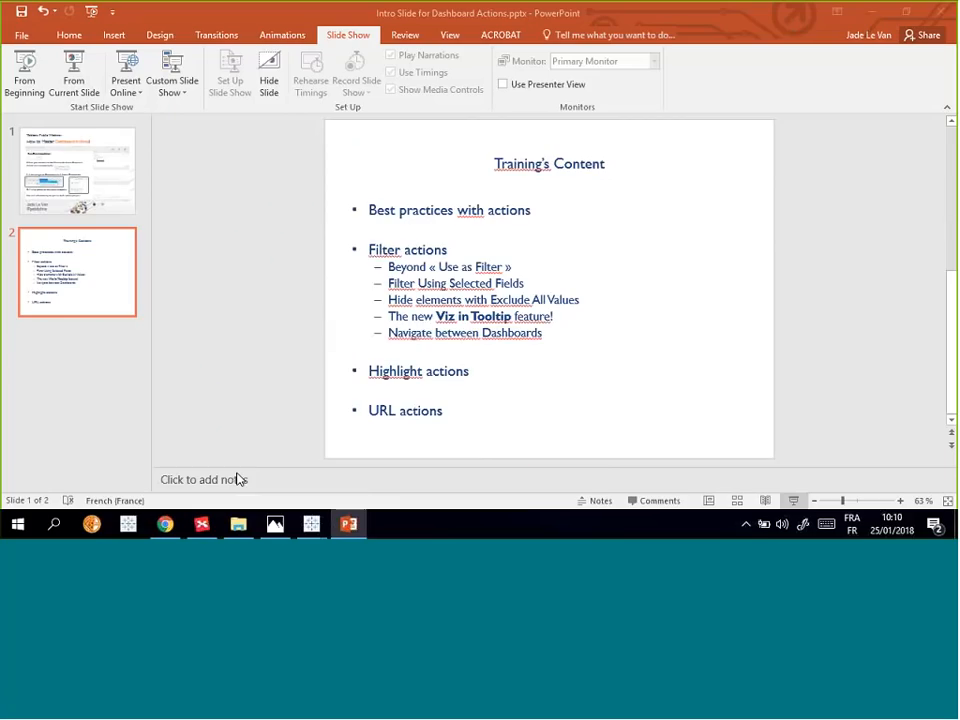
- Return to the training workbook in Tableau and inspect its Map and Lines worksheets, ending on the Map worksheet
{"action": "mouse_move", "coordinate": [310, 530]}
{"action": "left_click", "coordinate": [274, 474]}
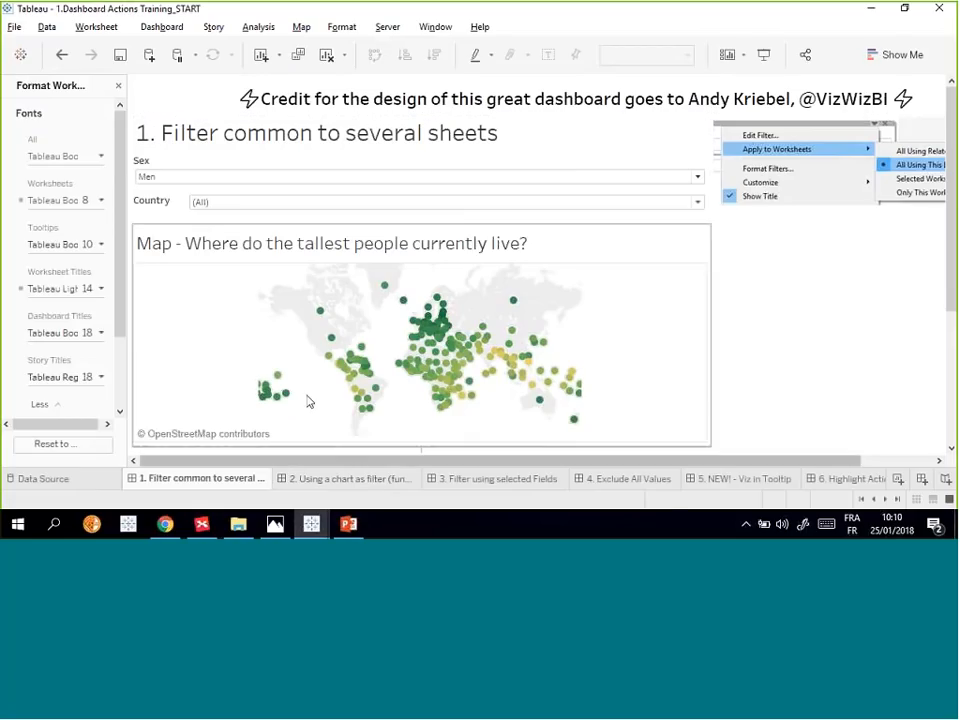
{"action": "left_click", "coordinate": [861, 499]}
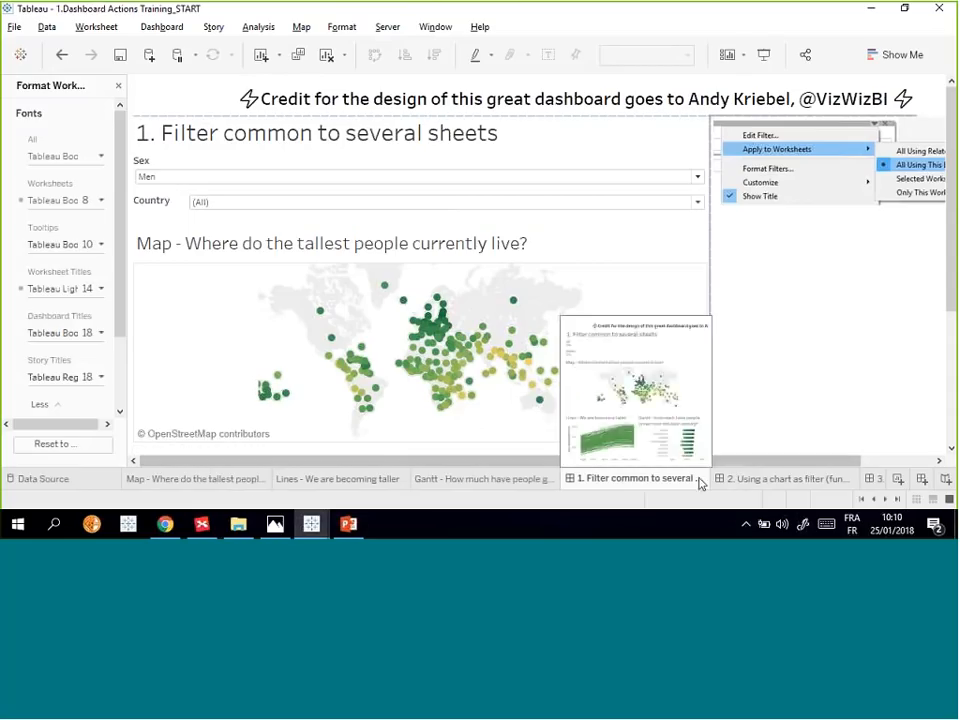
{"action": "left_click", "coordinate": [212, 482]}
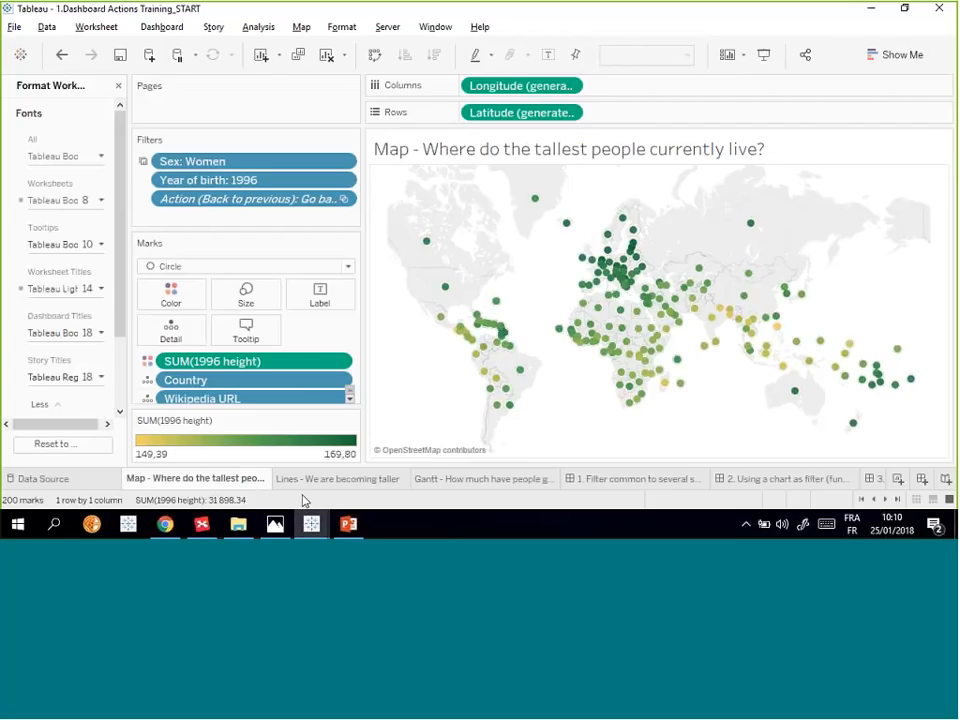
{"action": "left_click", "coordinate": [376, 480]}
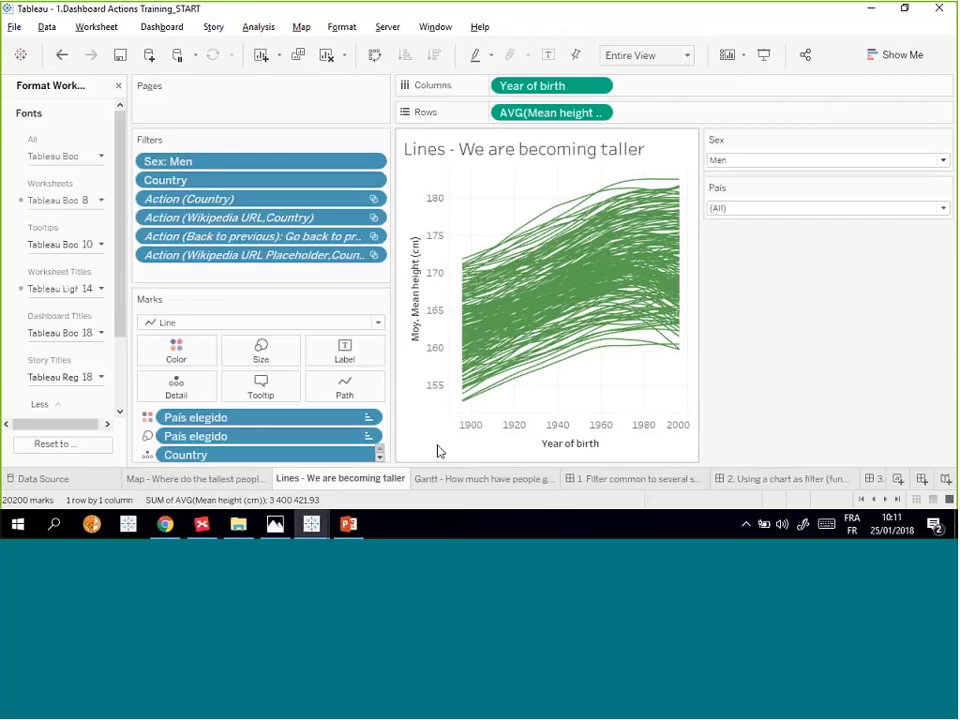
{"action": "left_click", "coordinate": [195, 479]}
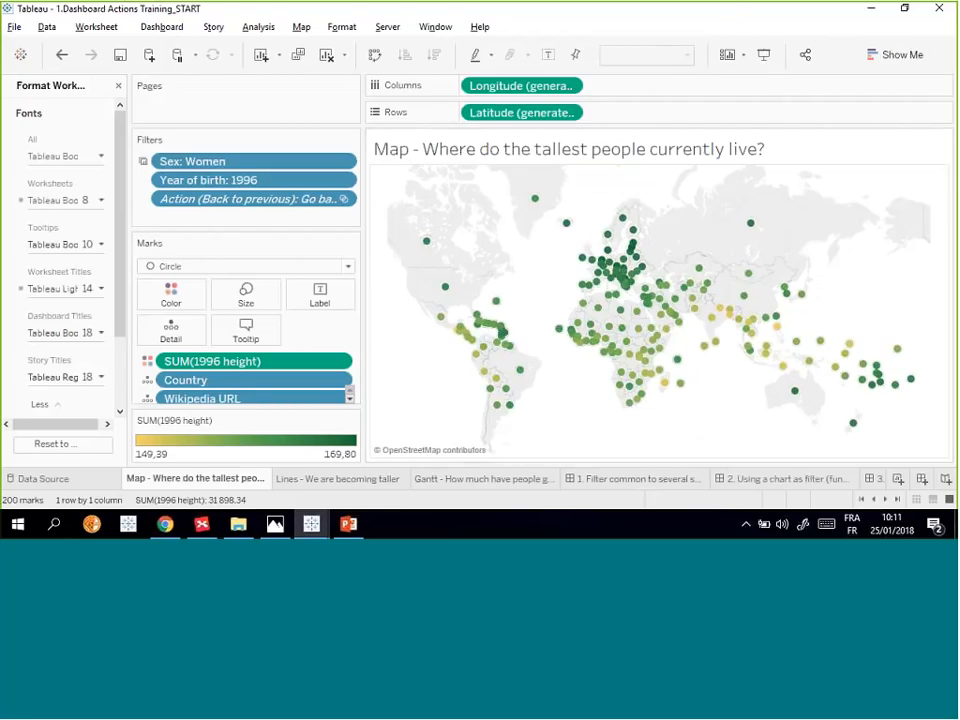
- View the Map worksheet in presentation mode, read Greenland's tooltip and leave presentation mode
{"action": "left_click", "coordinate": [765, 56]}
{"action": "mouse_move", "coordinate": [452, 137]}
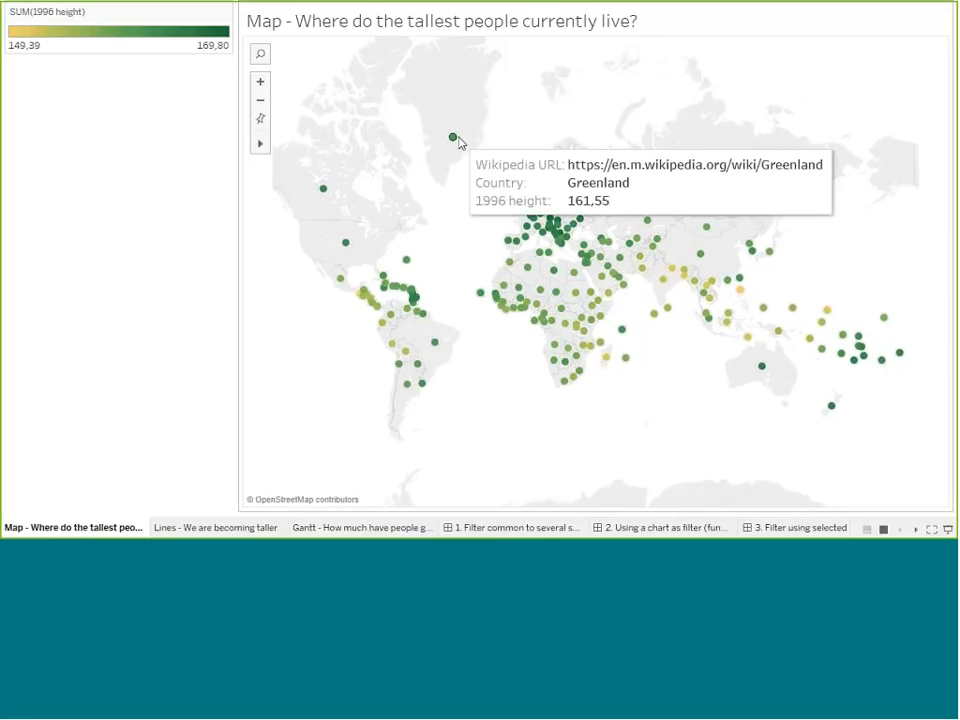
{"action": "key", "text": "Escape"}
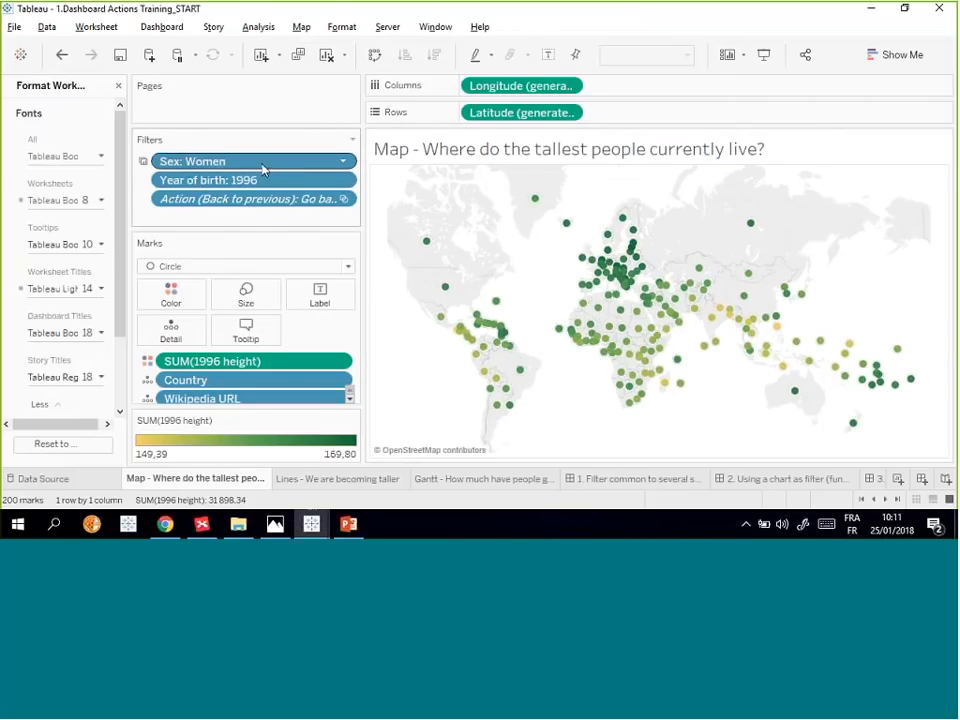
{"action": "mouse_move", "coordinate": [699, 316]}
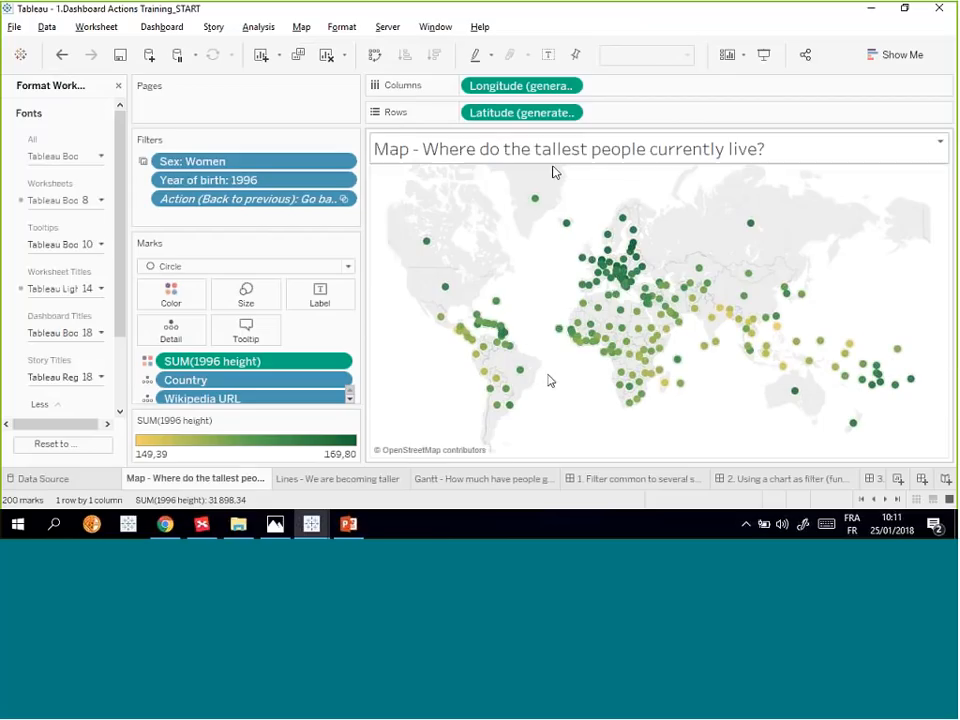
- On the Lines worksheet, switch the Sex filter to Women and back to Men
{"action": "left_click", "coordinate": [335, 479]}
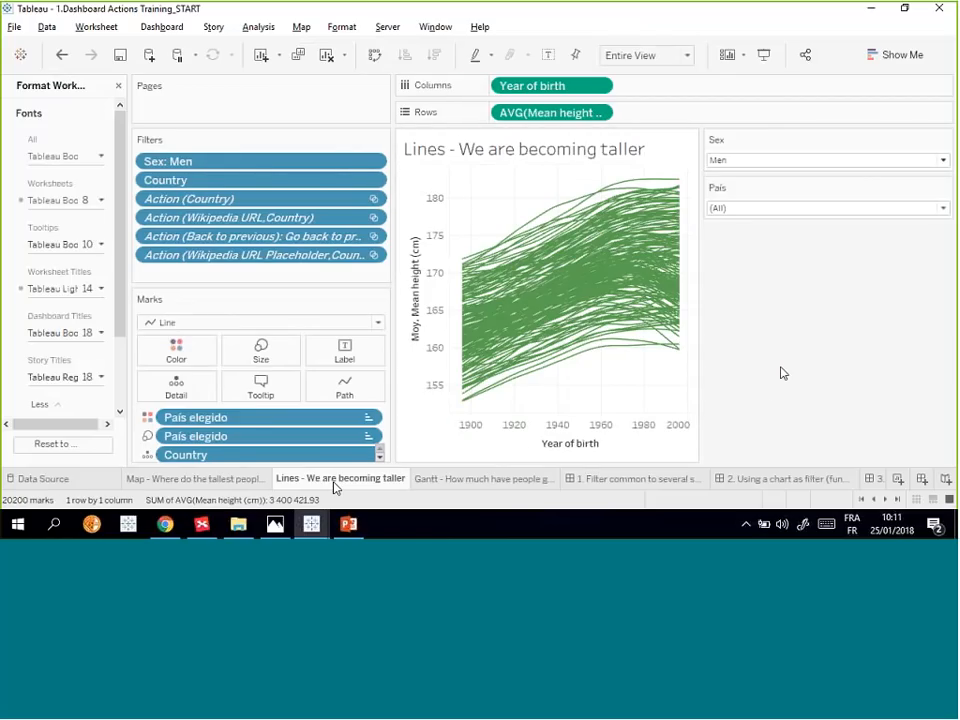
{"action": "left_click", "coordinate": [770, 161]}
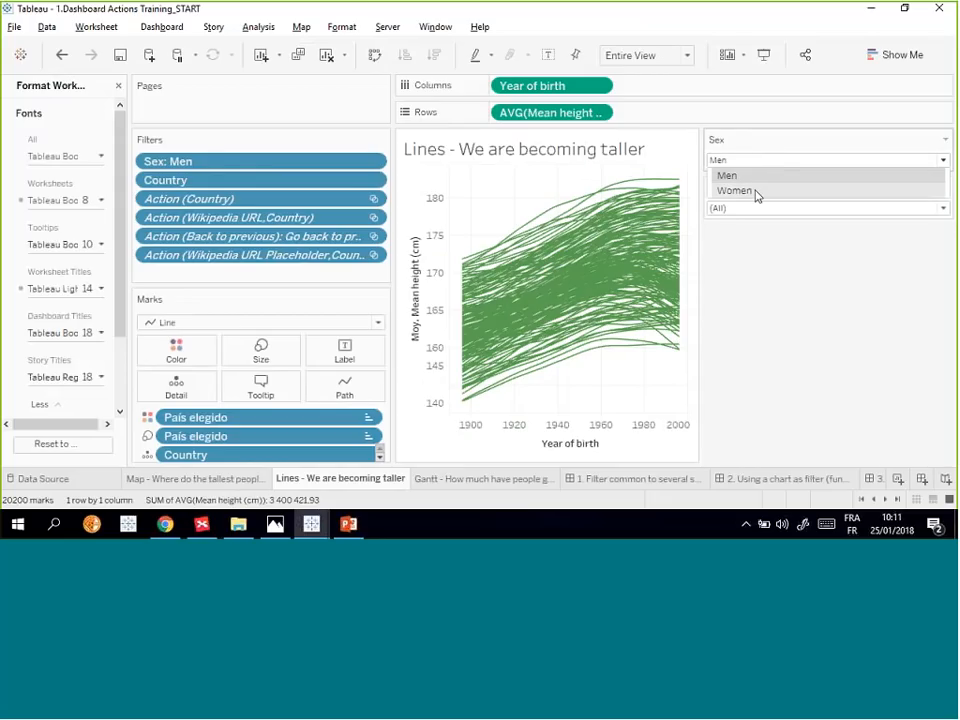
{"action": "left_click", "coordinate": [755, 194]}
{"action": "left_click", "coordinate": [756, 159]}
{"action": "left_click", "coordinate": [757, 177]}
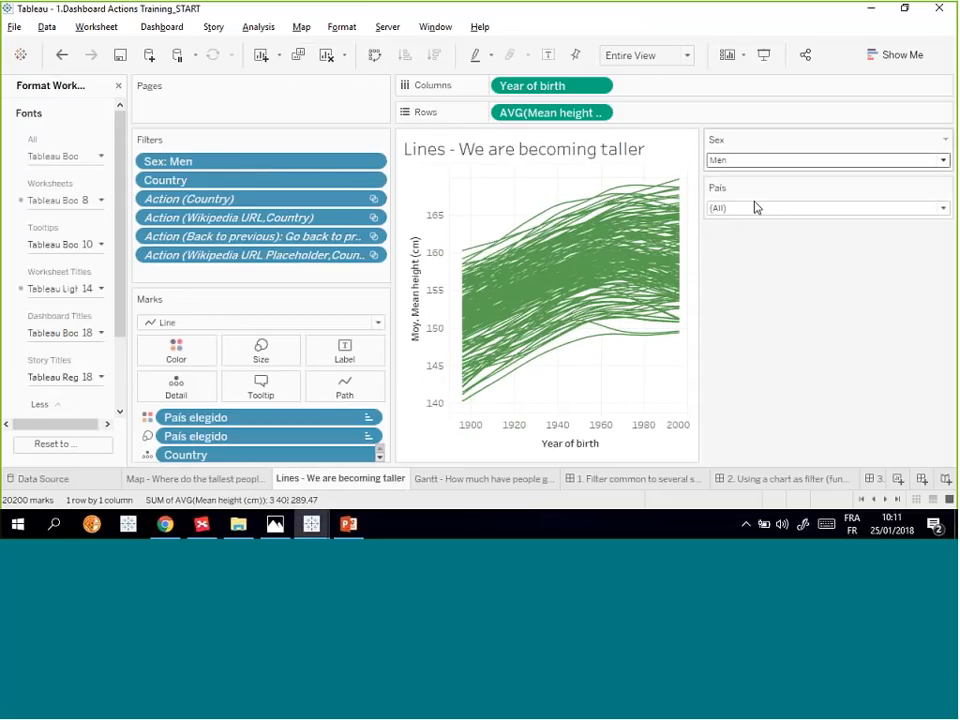
- Set the País filter on the Lines worksheet to Afghanistan, and reset it to (All)
{"action": "left_click", "coordinate": [755, 209]}
{"action": "left_click", "coordinate": [751, 240]}
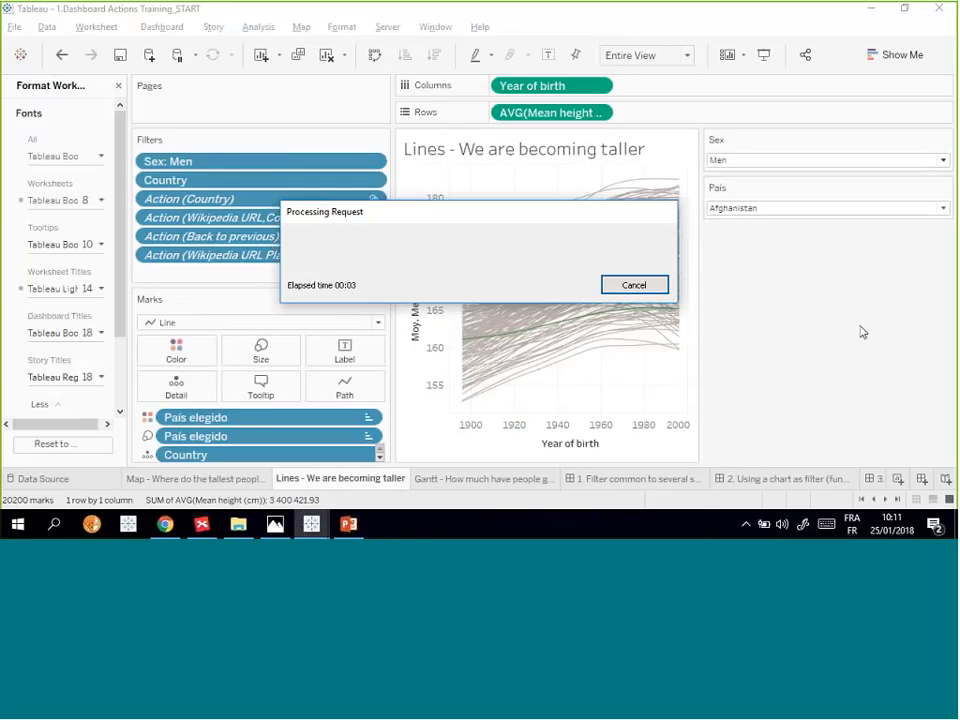
{"action": "left_click", "coordinate": [754, 209]}
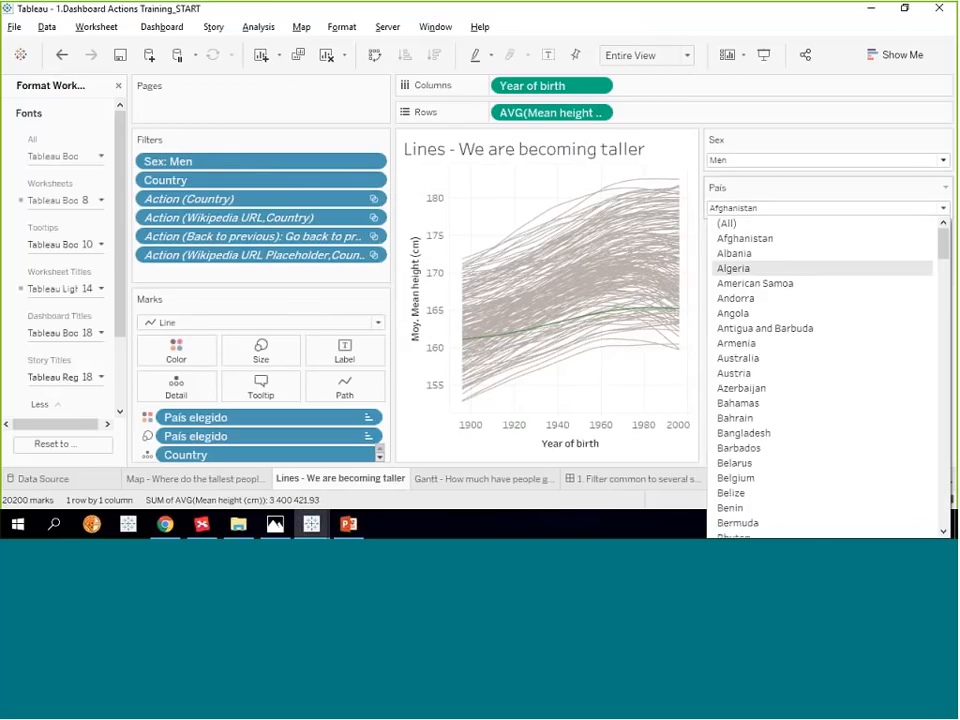
{"action": "left_click", "coordinate": [728, 224]}
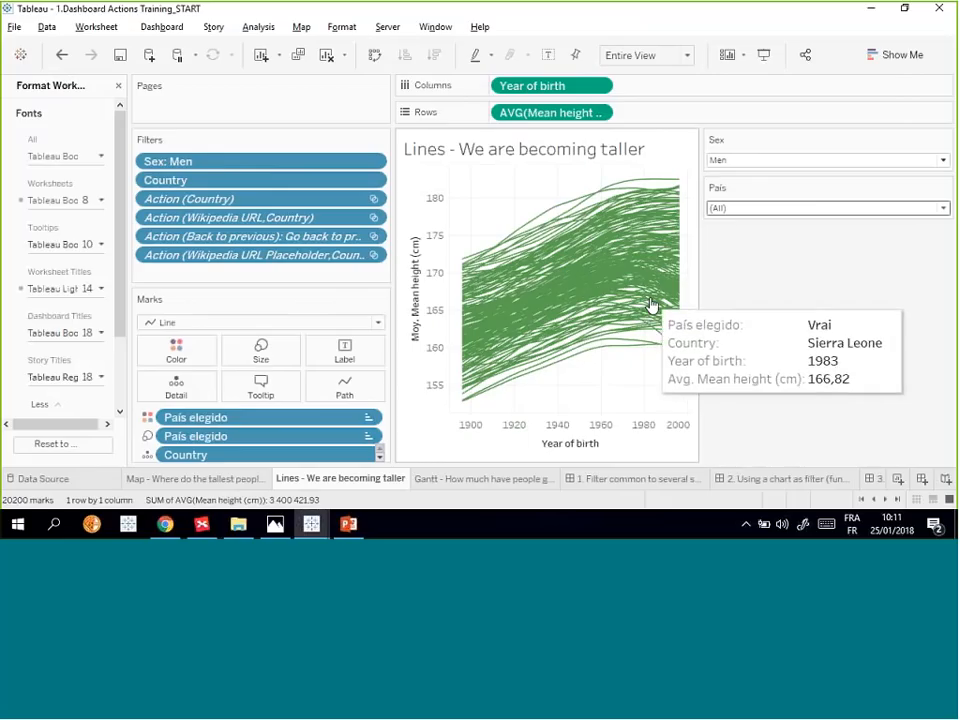
- Inspect the Gantt worksheet and look over the "1. Filter common to several sheets" dashboard that combines the three charts
{"action": "left_click", "coordinate": [487, 479]}
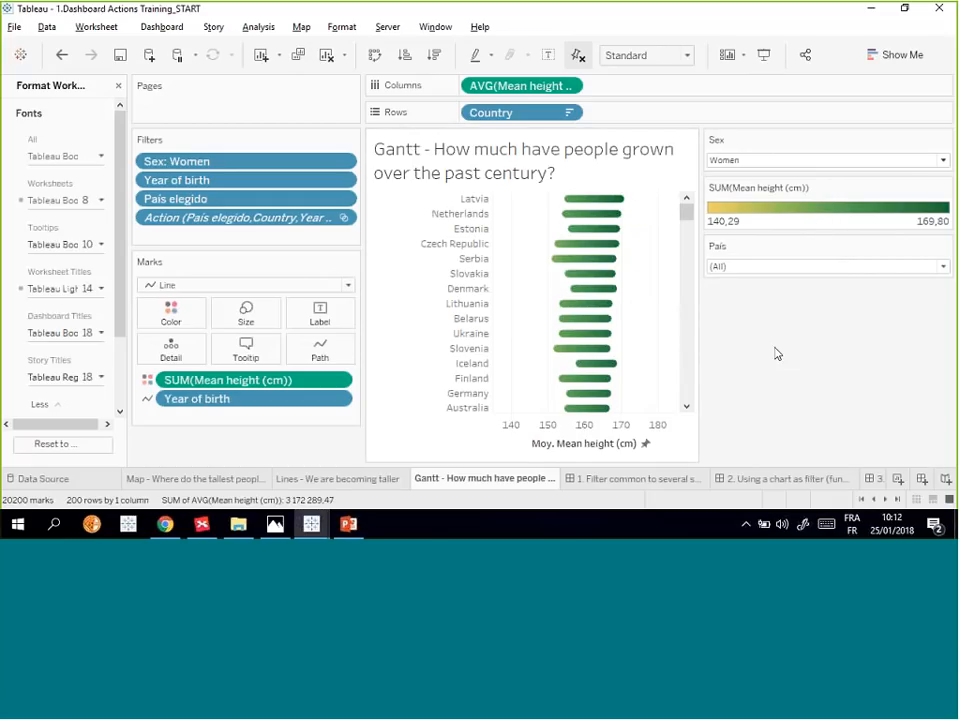
{"action": "left_click", "coordinate": [626, 486]}
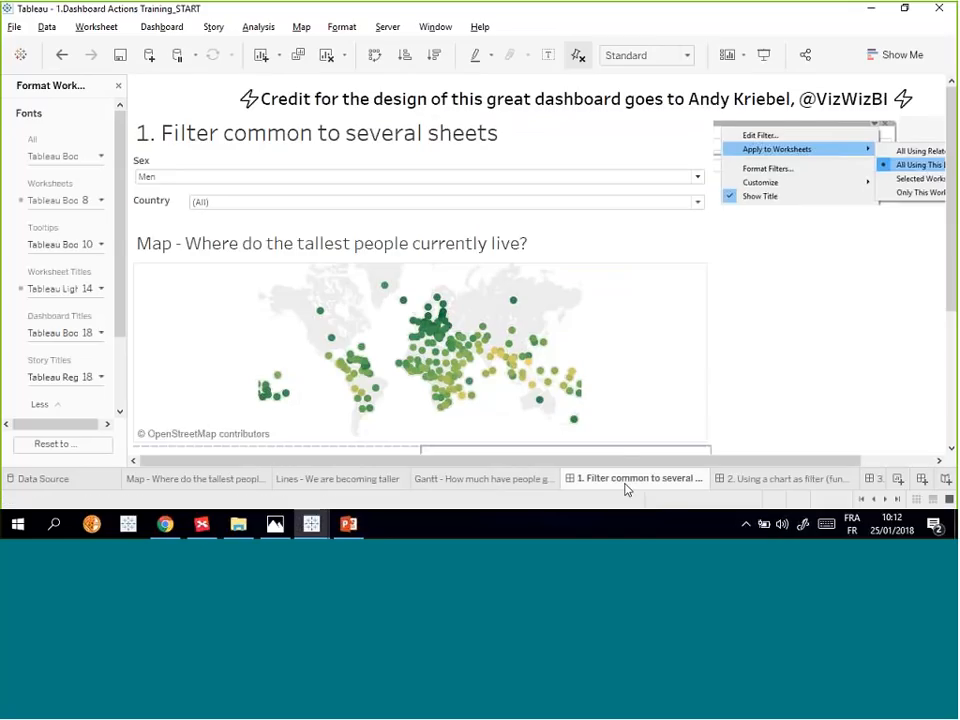
{"action": "scroll", "coordinate": [827, 309], "scroll_direction": "down", "scroll_amount": 2}
{"action": "scroll", "coordinate": [827, 314], "scroll_direction": "down", "scroll_amount": 4}
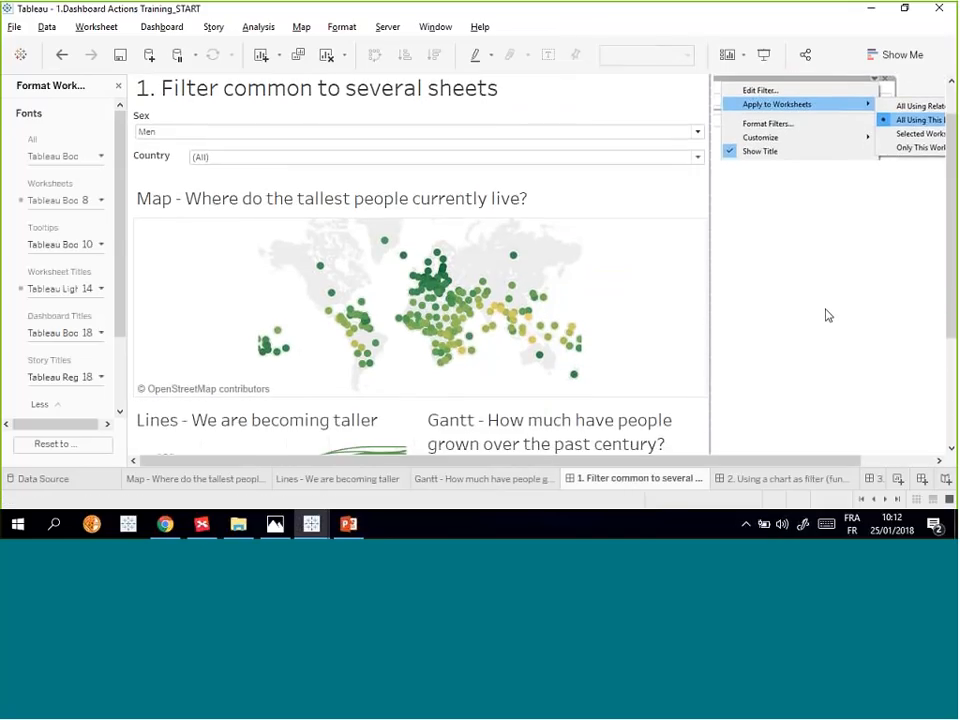
{"action": "scroll", "coordinate": [827, 316], "scroll_direction": "up", "scroll_amount": 5}
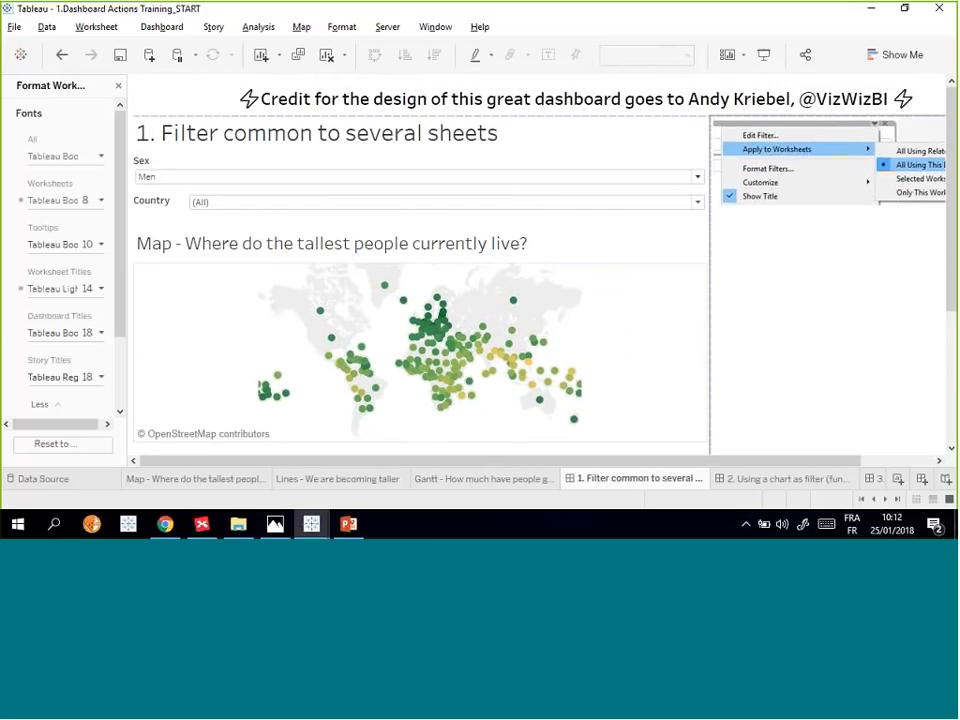
- In presentation mode, toggle the dashboard's Sex filter between Women and Men twice to compare how the charts respond
{"action": "left_click", "coordinate": [765, 58]}
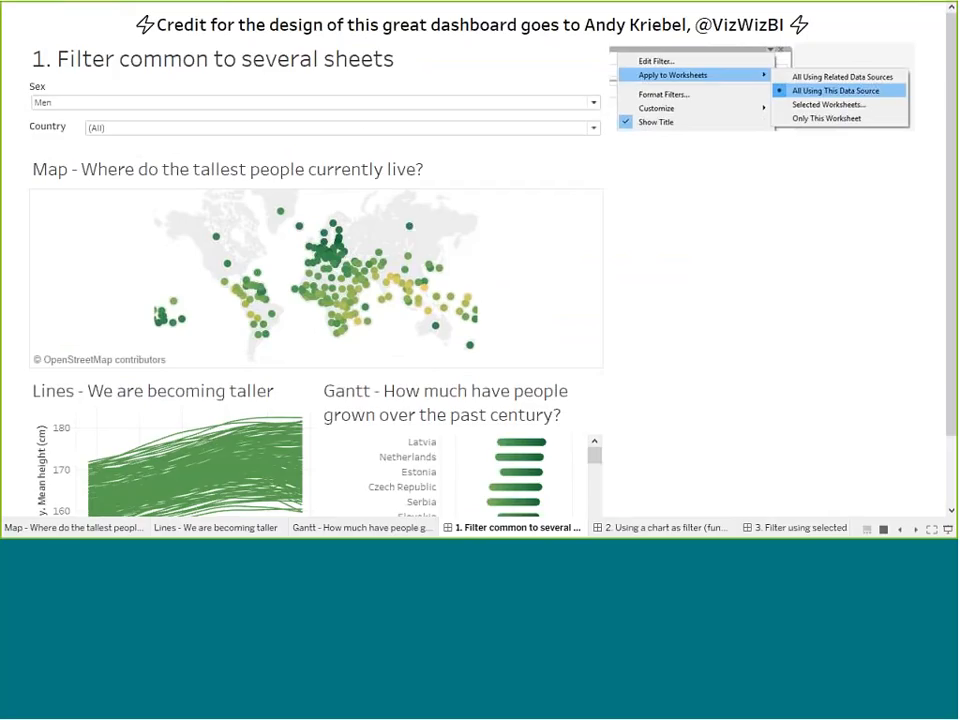
{"action": "left_click", "coordinate": [594, 103]}
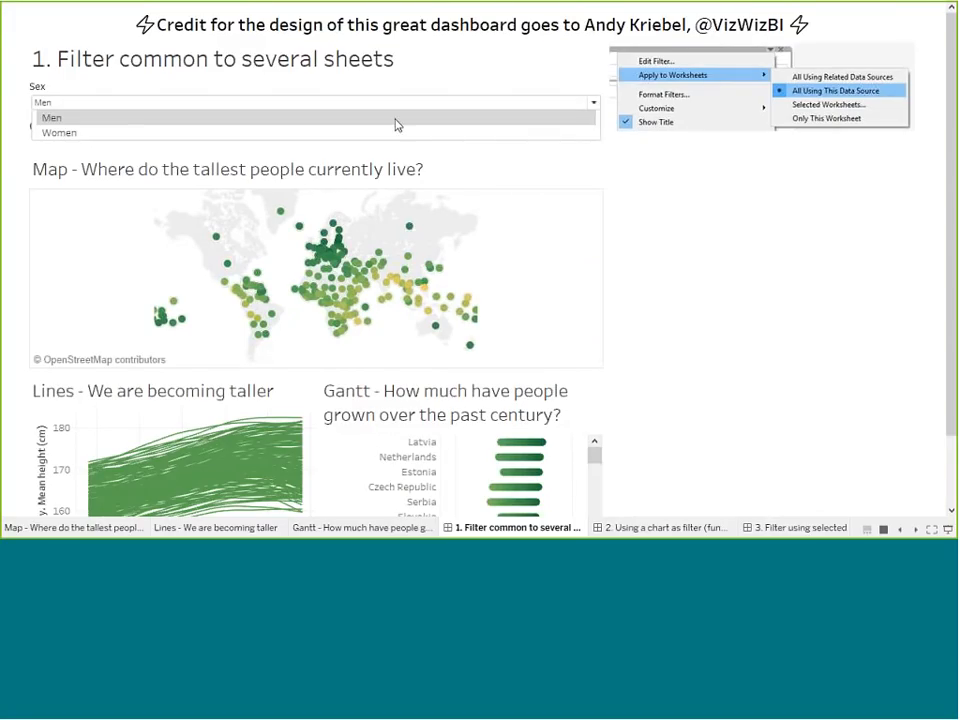
{"action": "left_click", "coordinate": [321, 135]}
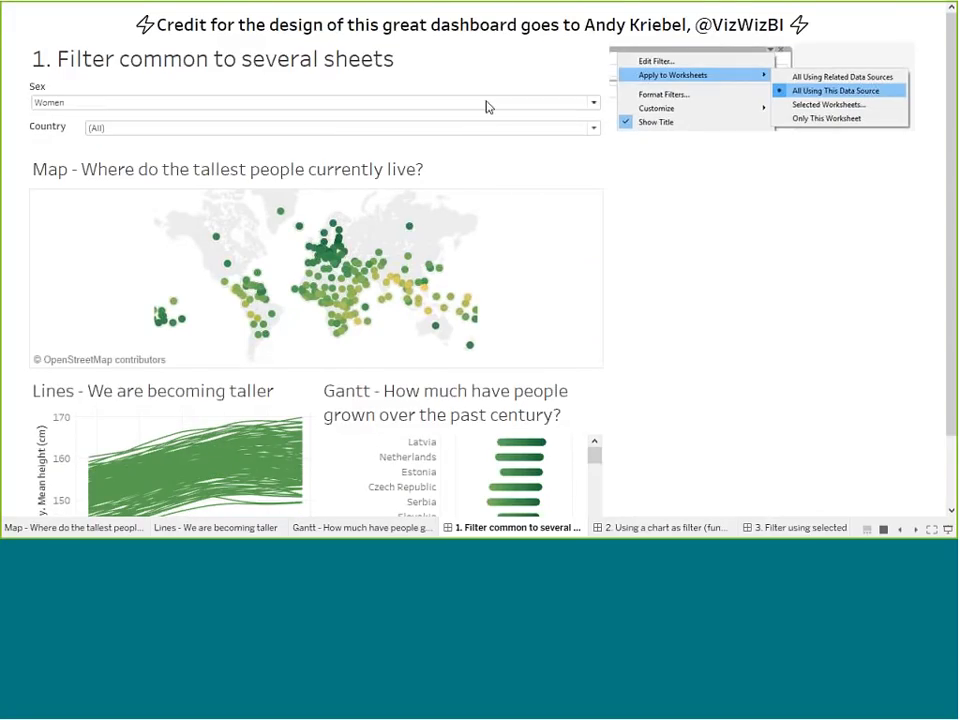
{"action": "left_click", "coordinate": [489, 103]}
{"action": "left_click", "coordinate": [332, 118]}
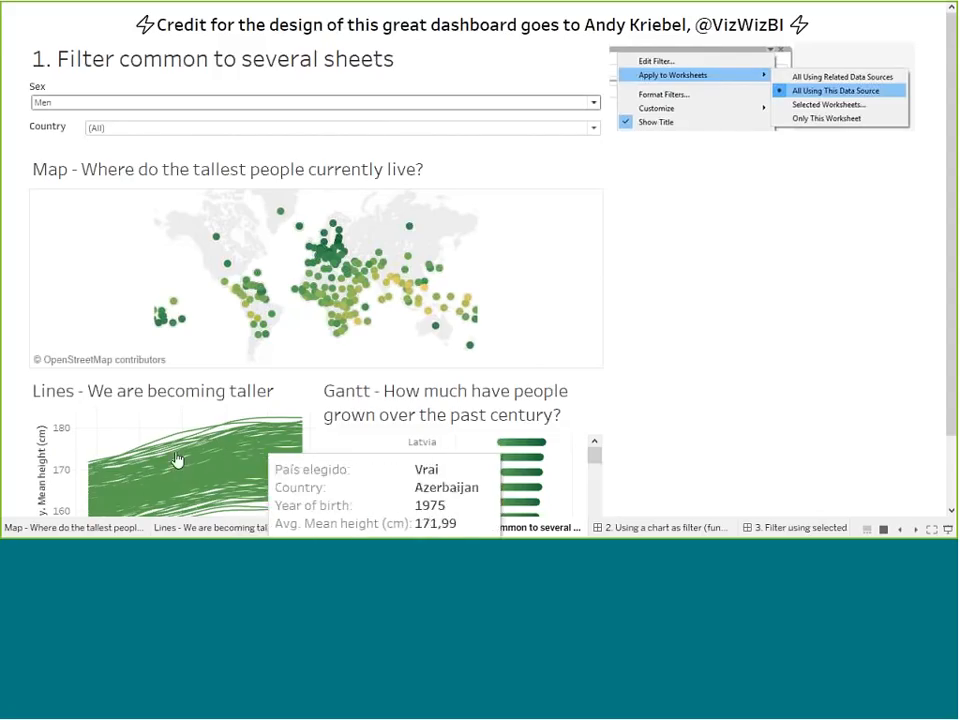
{"action": "left_click", "coordinate": [594, 103]}
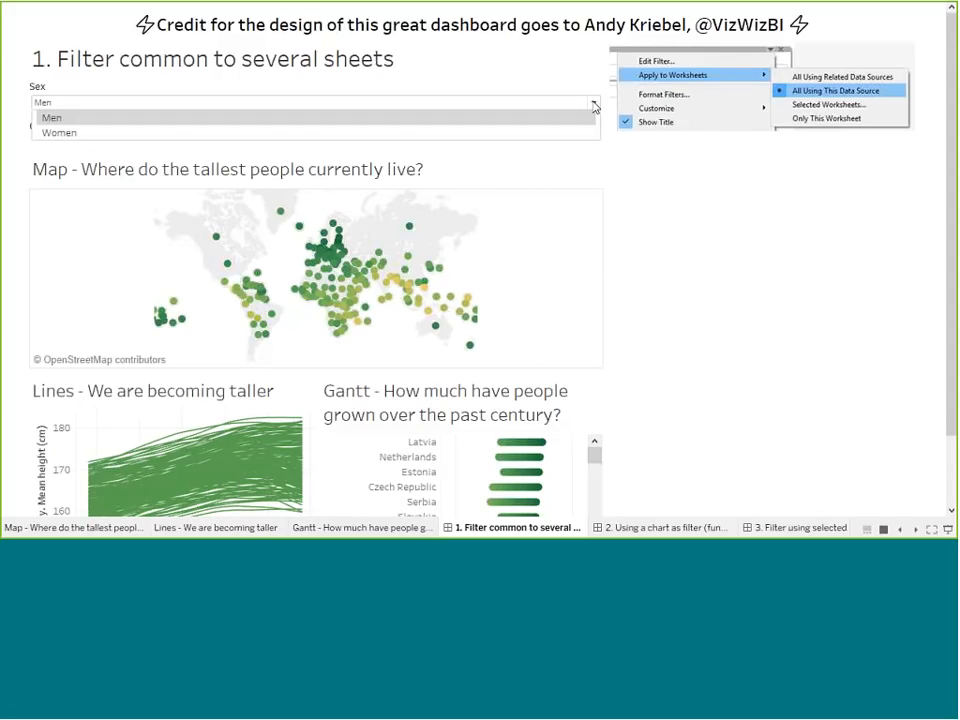
{"action": "left_click", "coordinate": [497, 132]}
{"action": "left_click", "coordinate": [596, 103]}
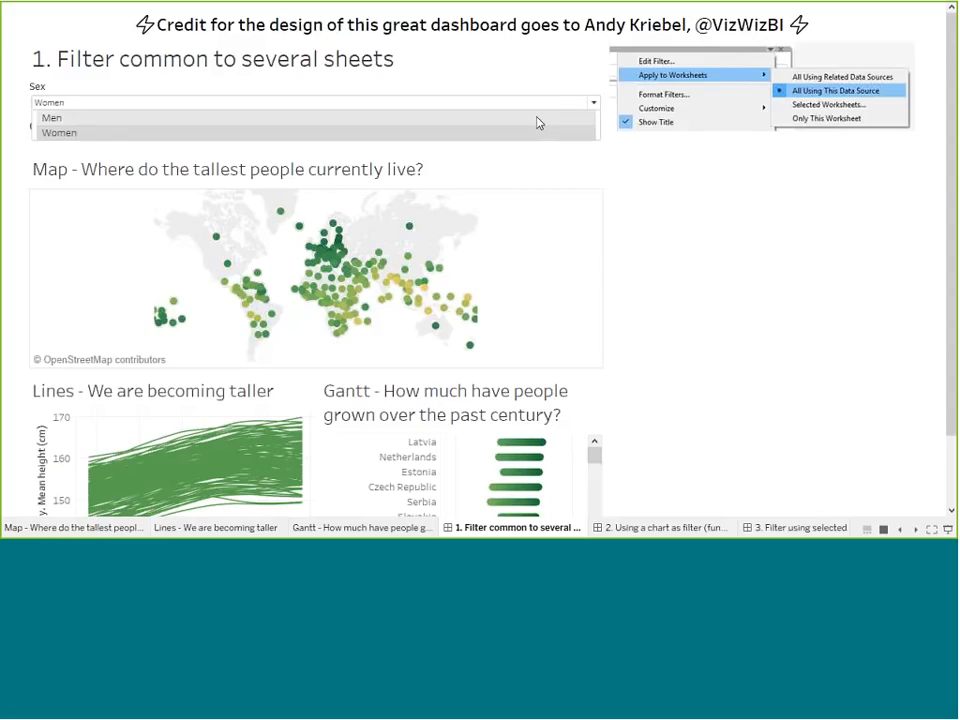
{"action": "left_click", "coordinate": [537, 120]}
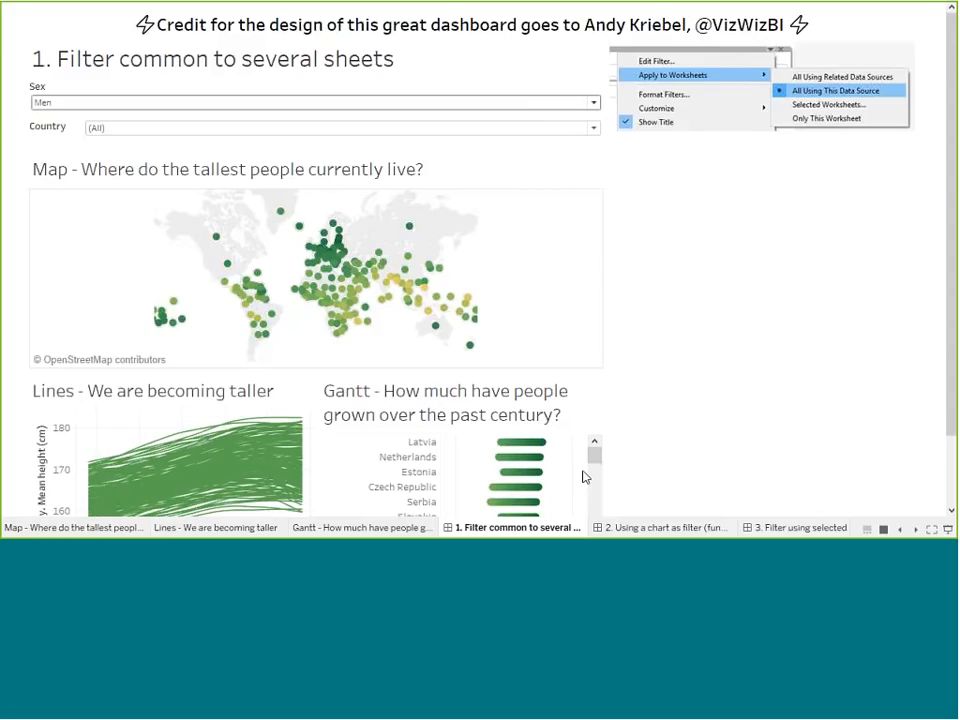
{"action": "mouse_move", "coordinate": [529, 458]}
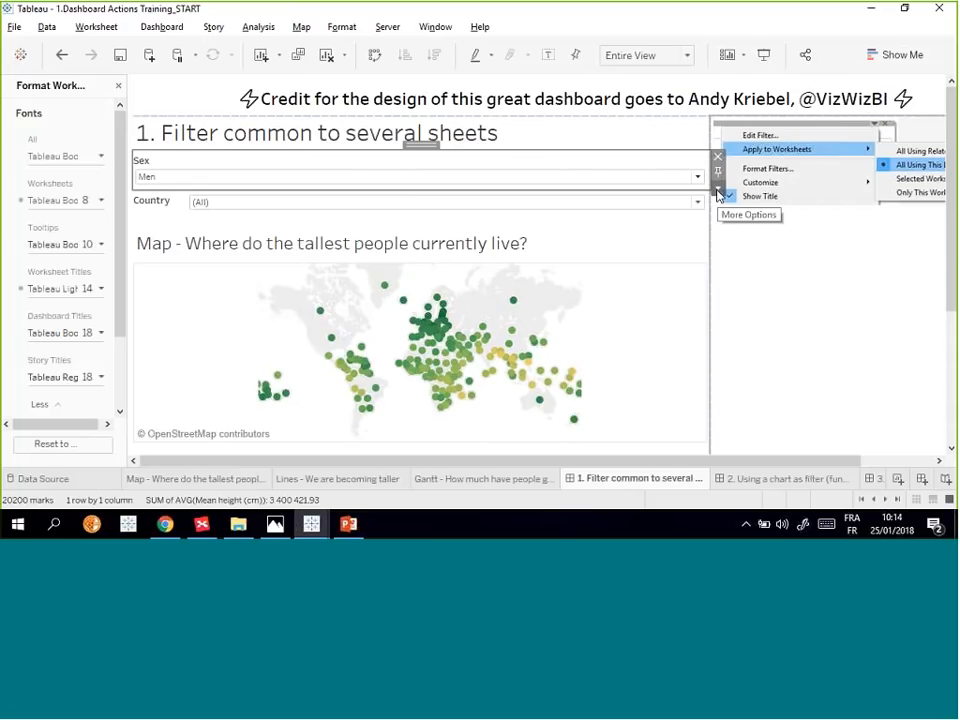
- Apply the dashboard's Sex filter to selected worksheets, adding the Map worksheet to the Lines worksheet
{"action": "left_click", "coordinate": [717, 193]}
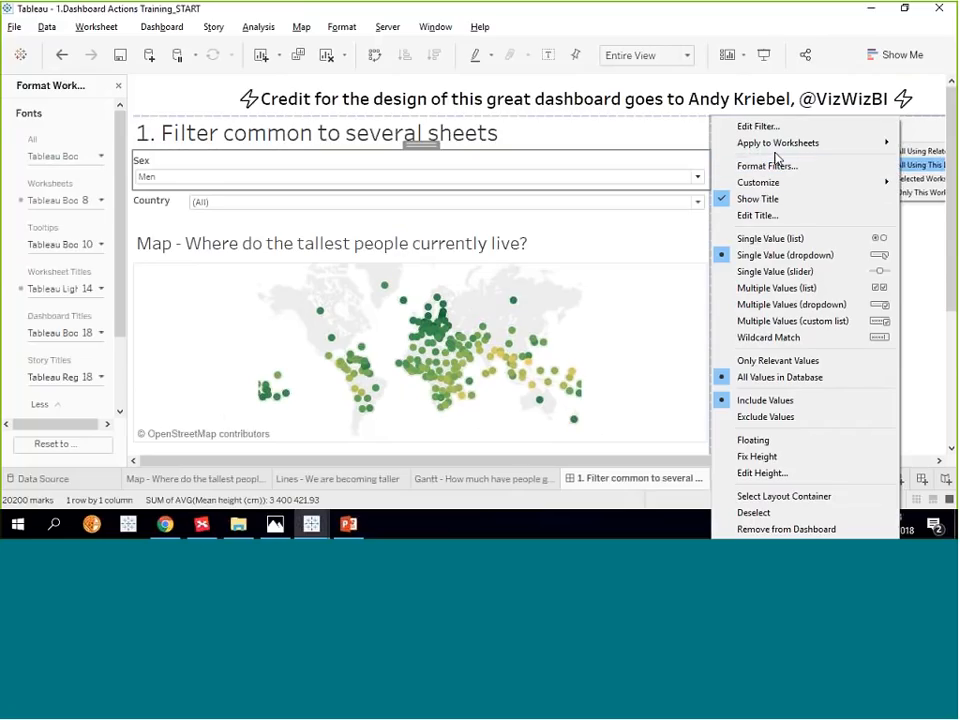
{"action": "mouse_move", "coordinate": [784, 147]}
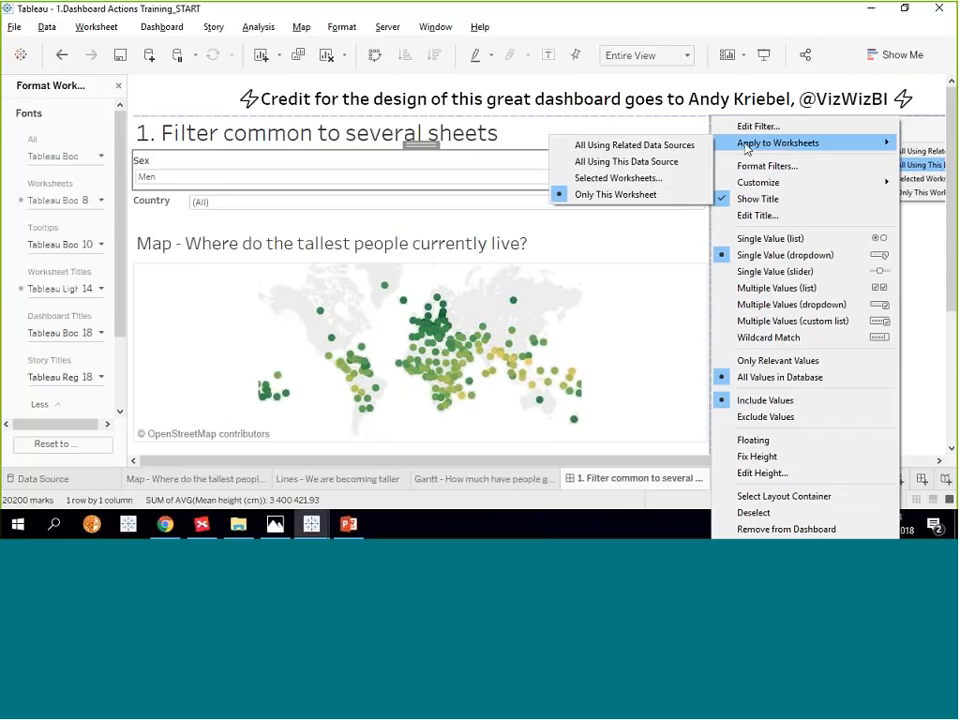
{"action": "left_click", "coordinate": [606, 178]}
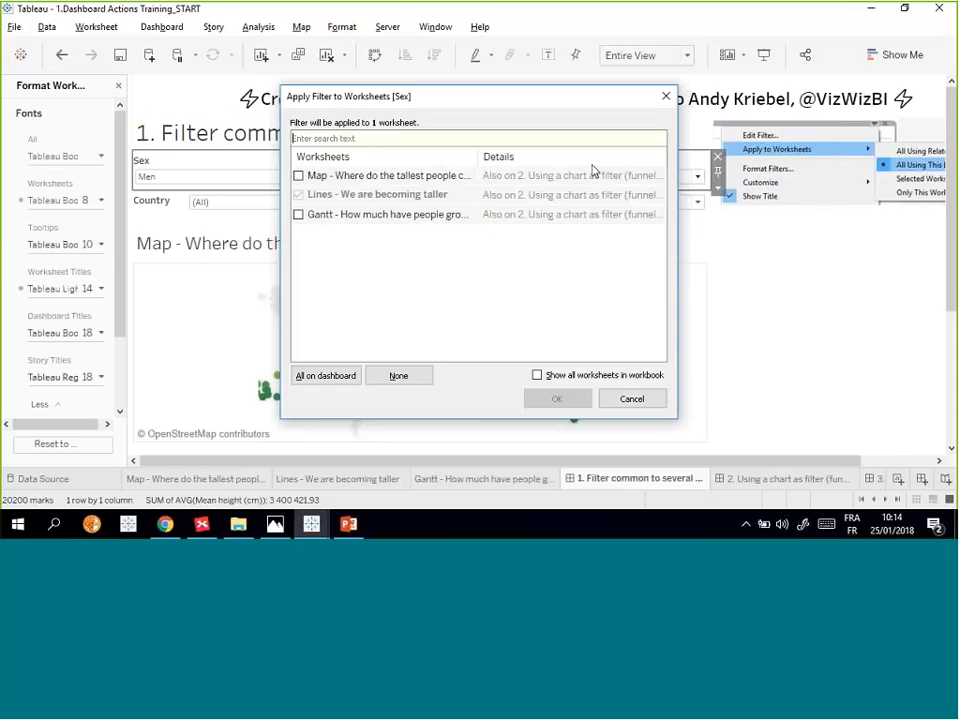
{"action": "left_click", "coordinate": [298, 176]}
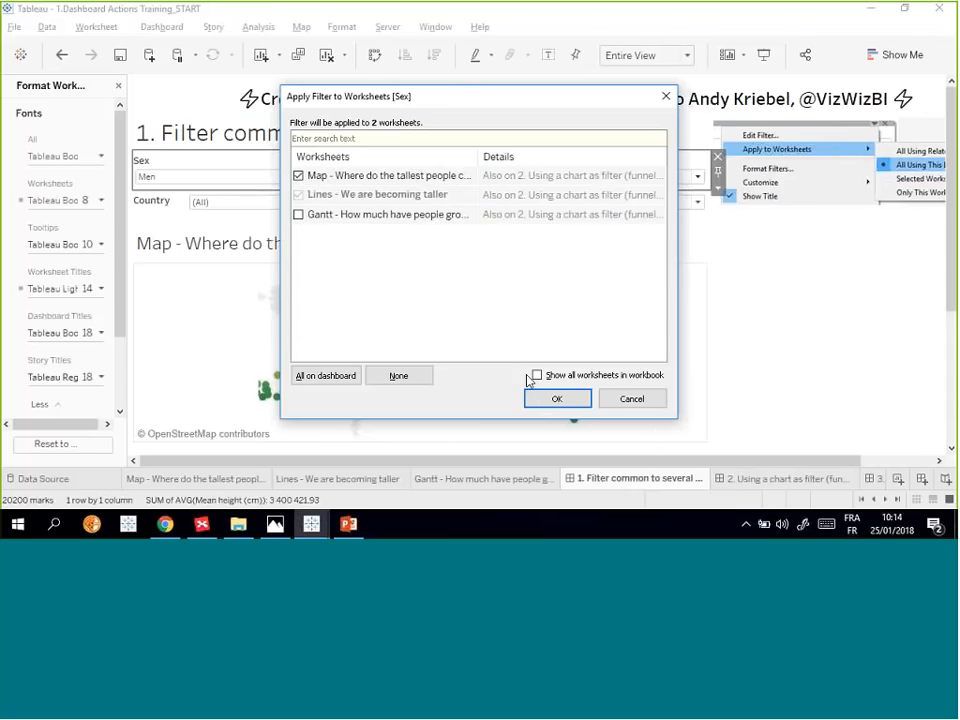
{"action": "left_click", "coordinate": [552, 399]}
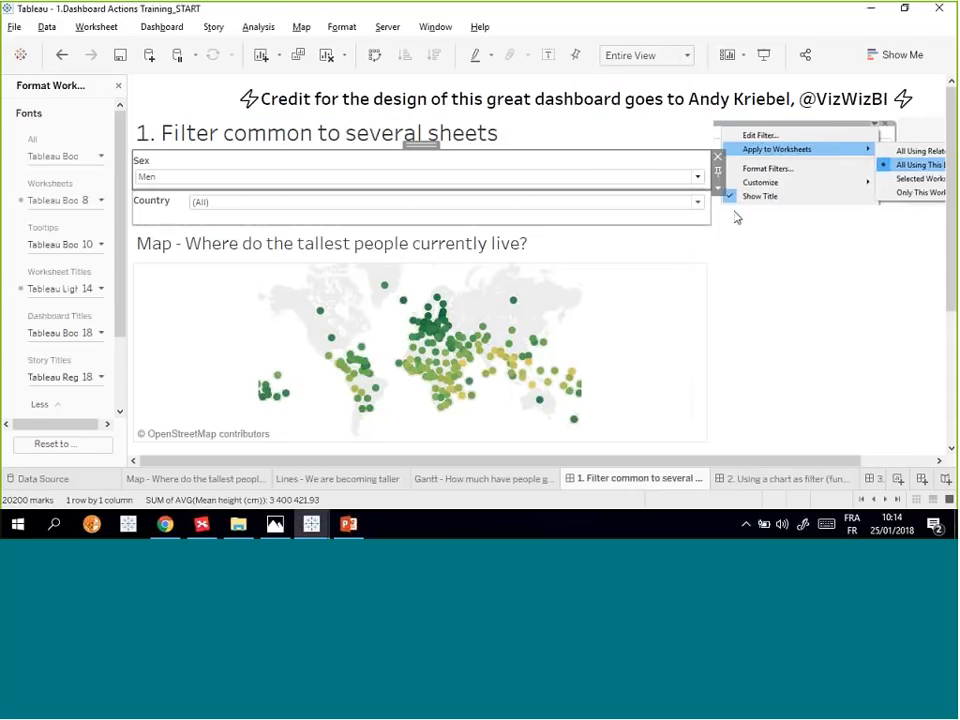
- In presentation mode, switch the Sex filter to Women and back to Men to check which charts respond
{"action": "left_click", "coordinate": [763, 54]}
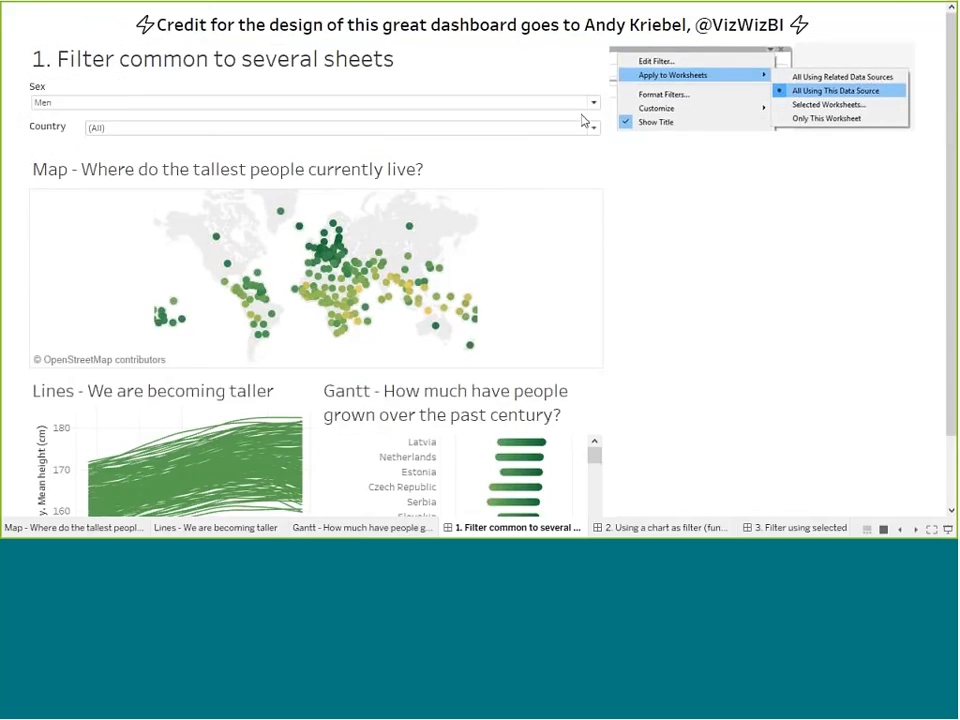
{"action": "left_click", "coordinate": [318, 103]}
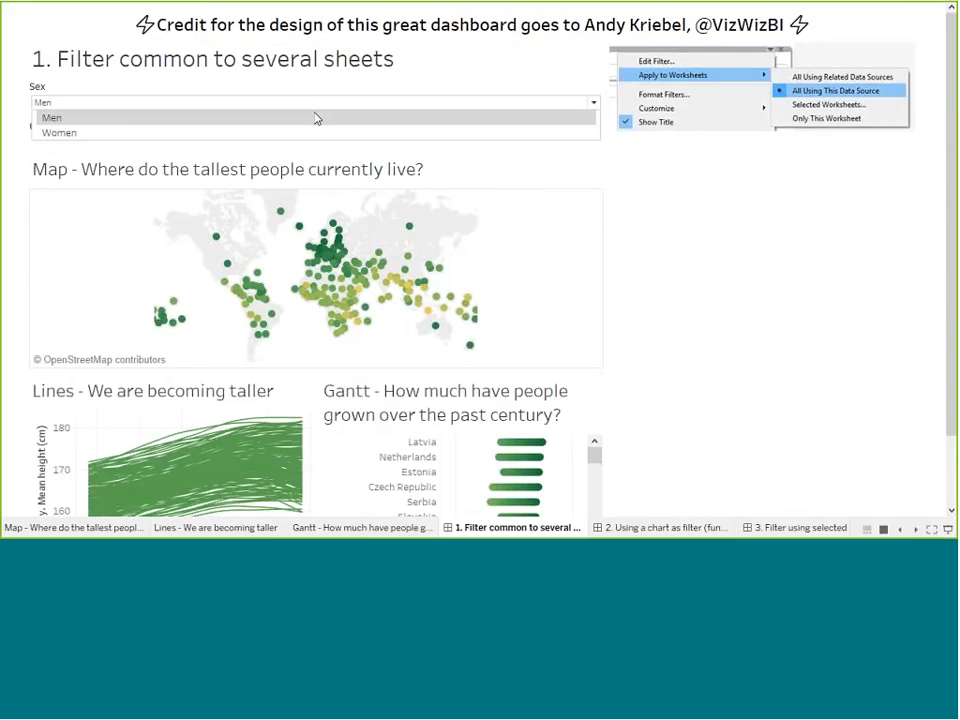
{"action": "left_click", "coordinate": [314, 118]}
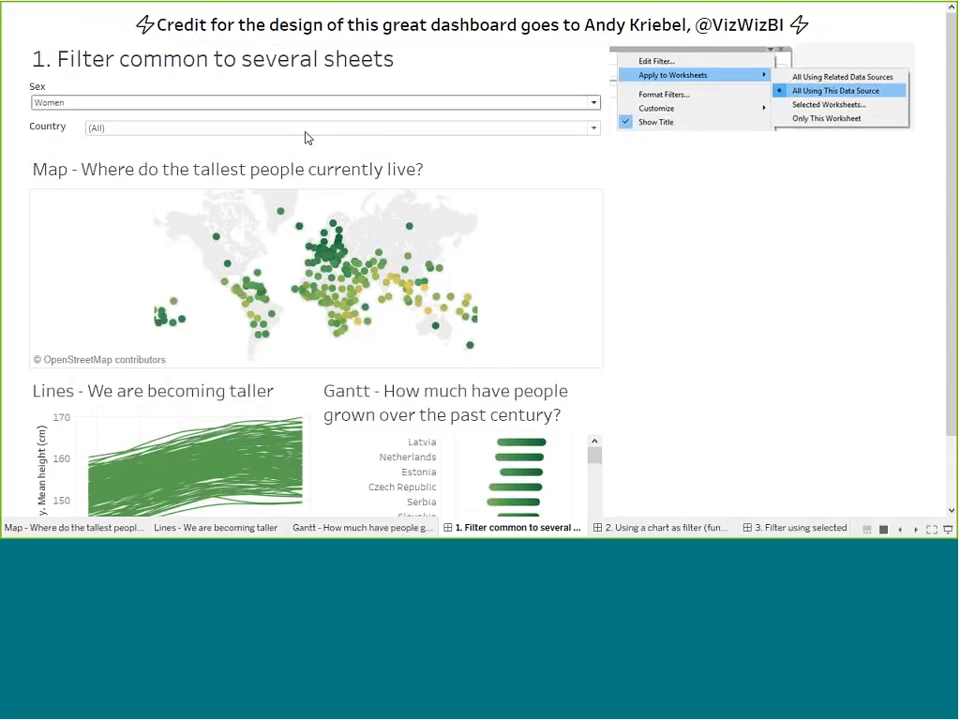
{"action": "left_click", "coordinate": [526, 104]}
{"action": "left_click", "coordinate": [510, 119]}
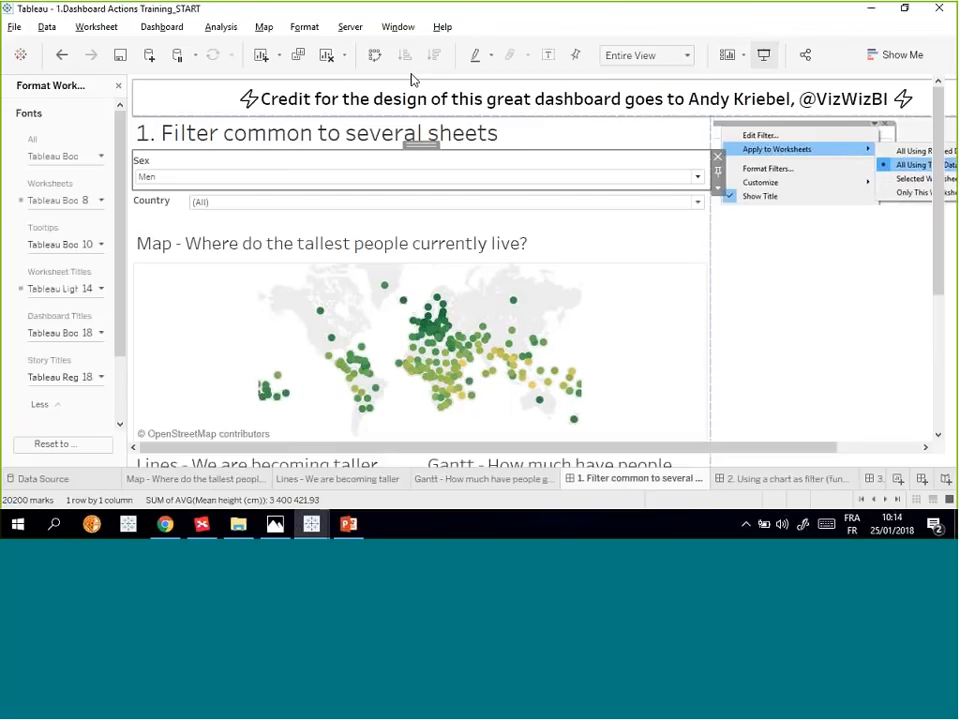
- Add the Gantt worksheet to the selected worksheets that the Sex filter applies to
{"action": "left_click", "coordinate": [718, 190]}
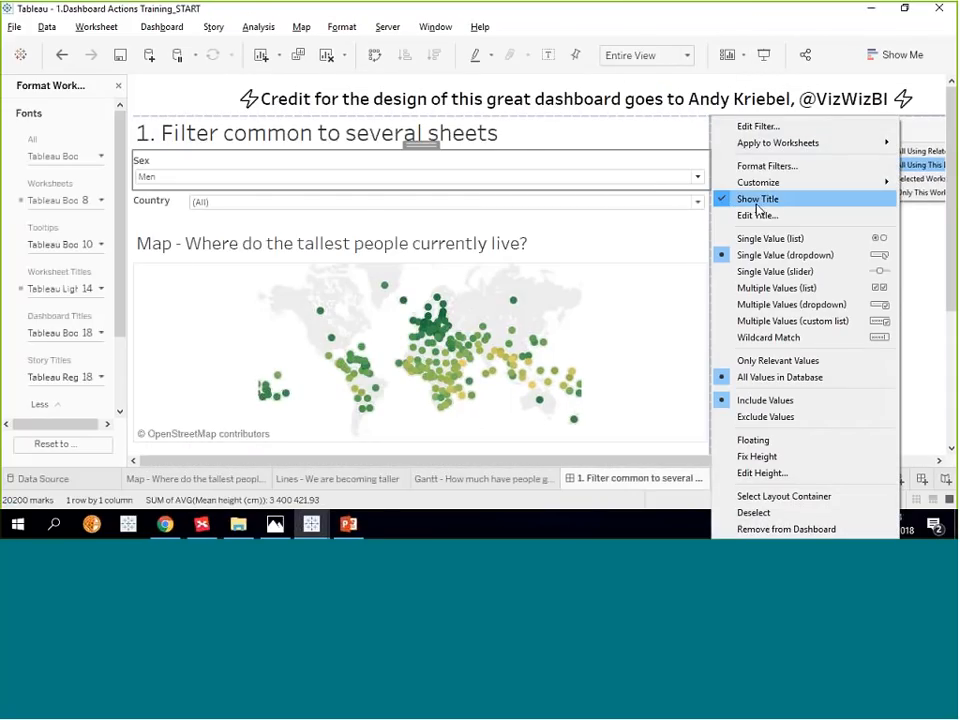
{"action": "mouse_move", "coordinate": [785, 150]}
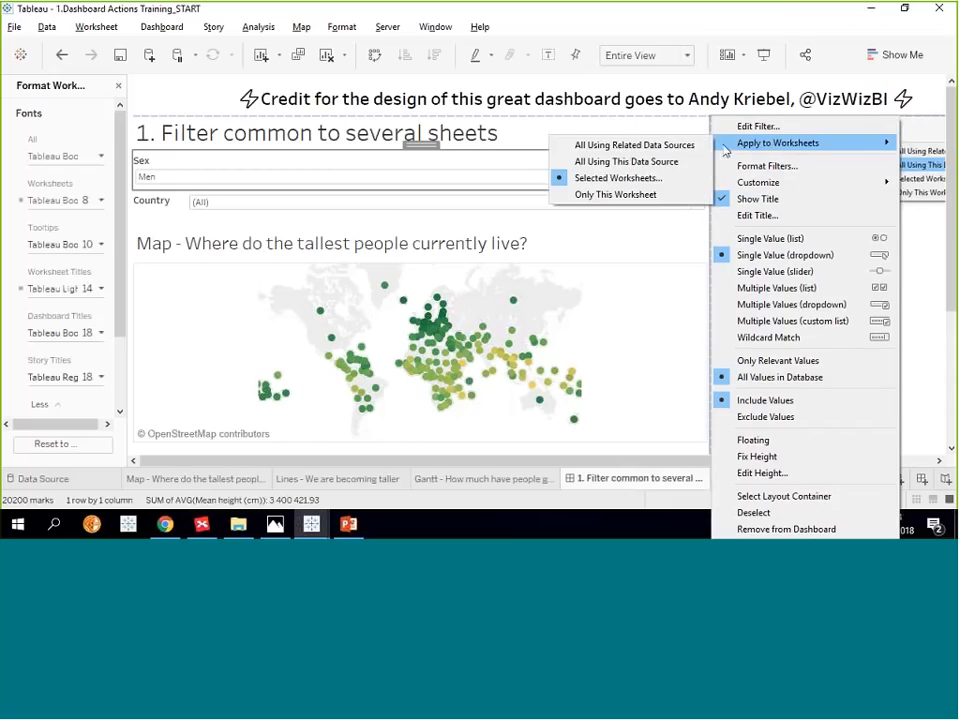
{"action": "left_click", "coordinate": [638, 179]}
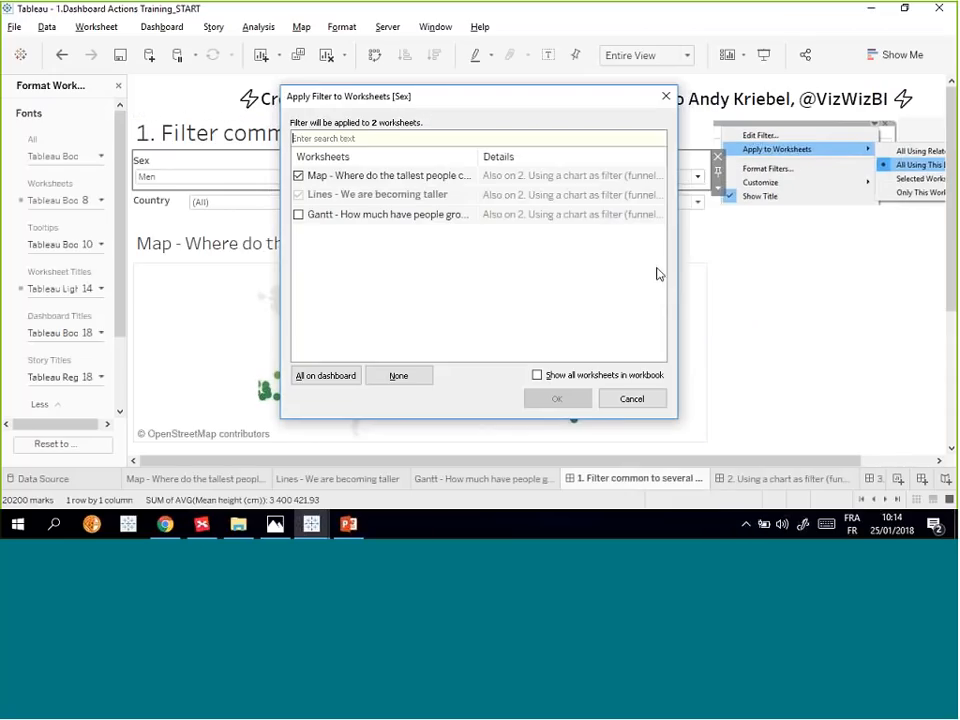
{"action": "left_click", "coordinate": [298, 216]}
{"action": "left_click", "coordinate": [557, 399]}
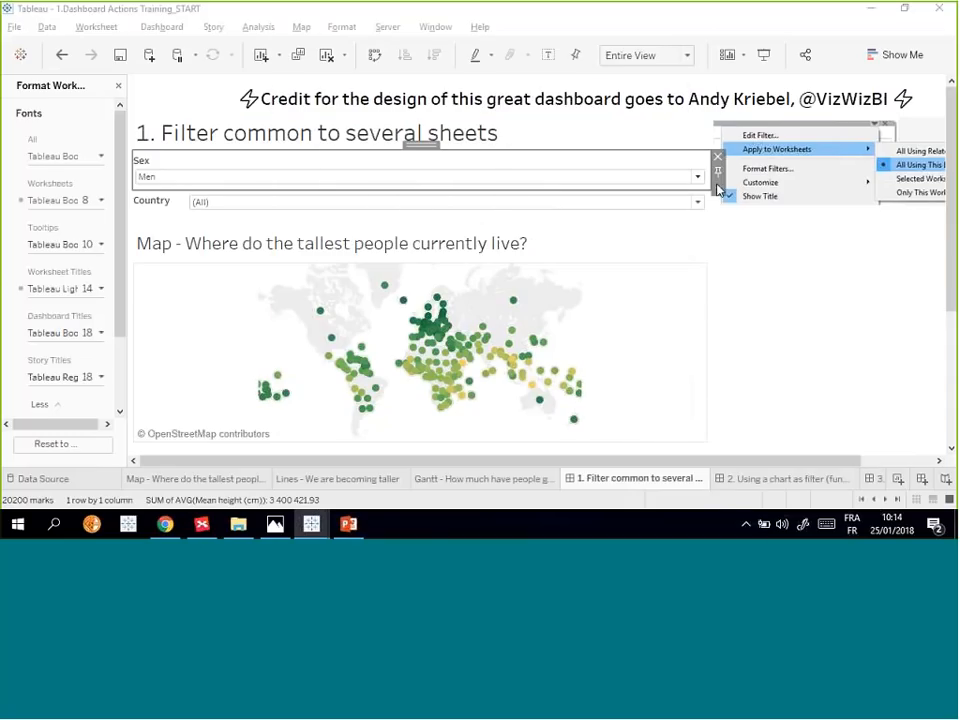
- Apply the Sex filter to all worksheets using this data source
{"action": "left_click", "coordinate": [718, 190]}
{"action": "mouse_move", "coordinate": [784, 148]}
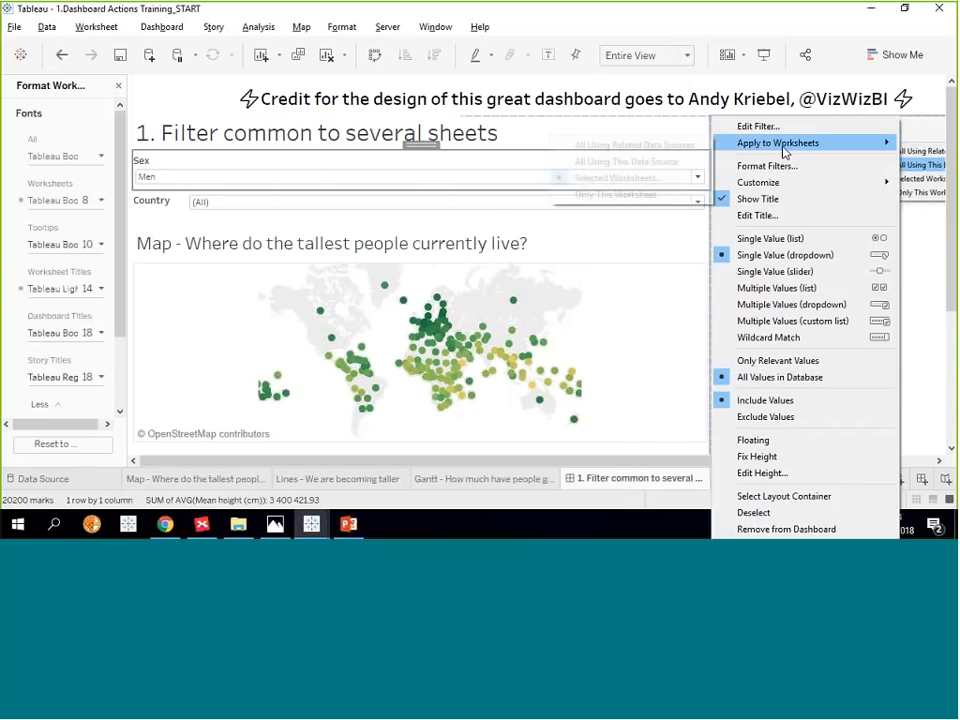
{"action": "left_click", "coordinate": [643, 162]}
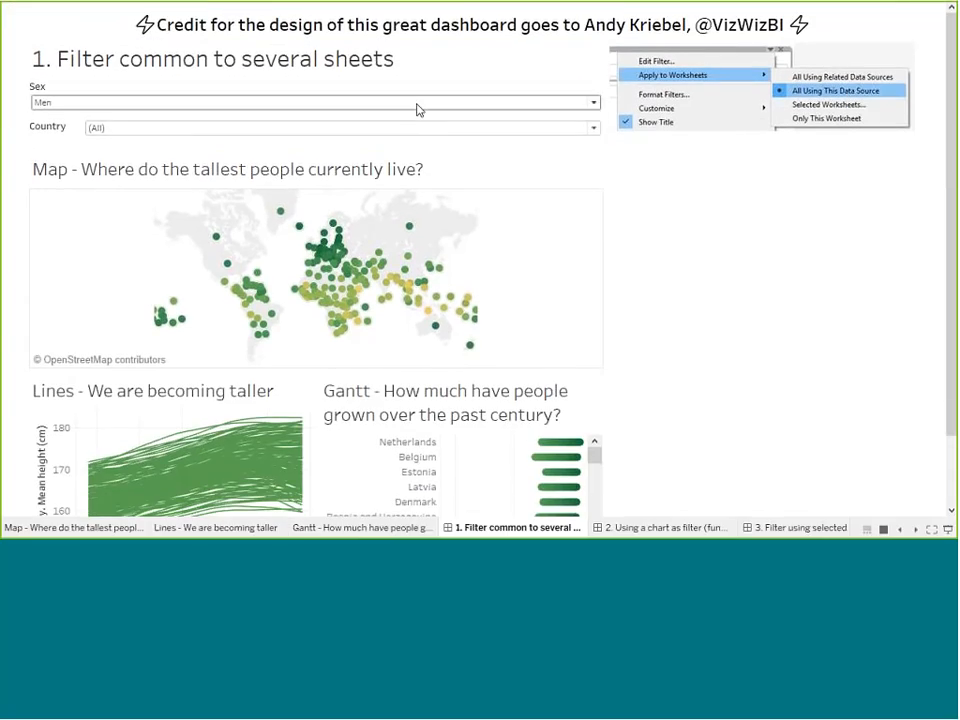
- Set the Sex filter to Women in presentation mode, and return to the editing view
{"action": "left_click", "coordinate": [418, 104]}
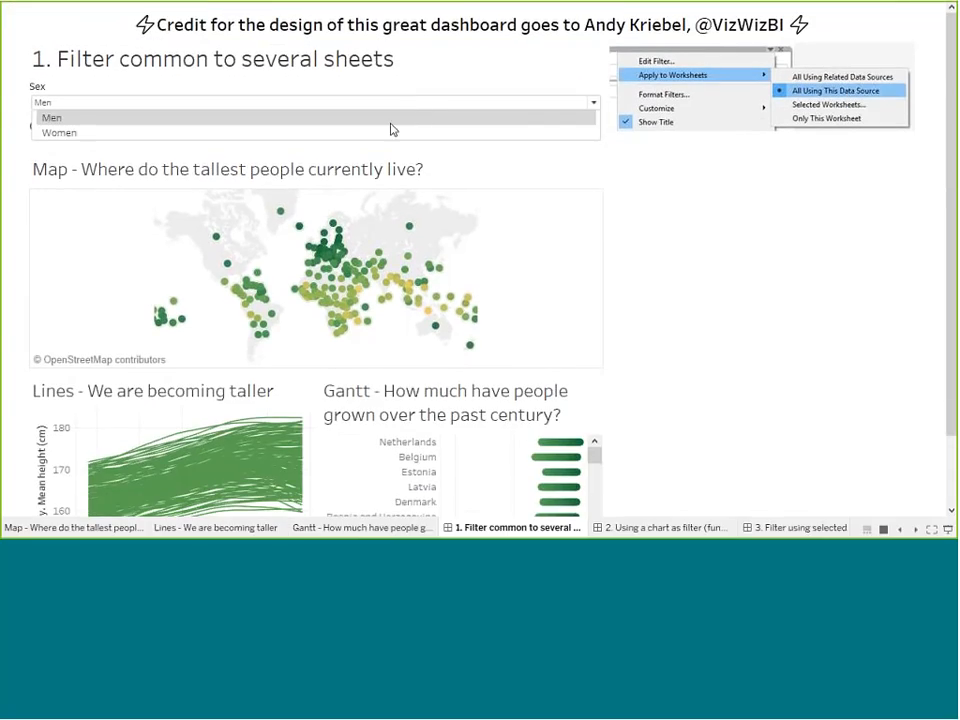
{"action": "left_click", "coordinate": [384, 140]}
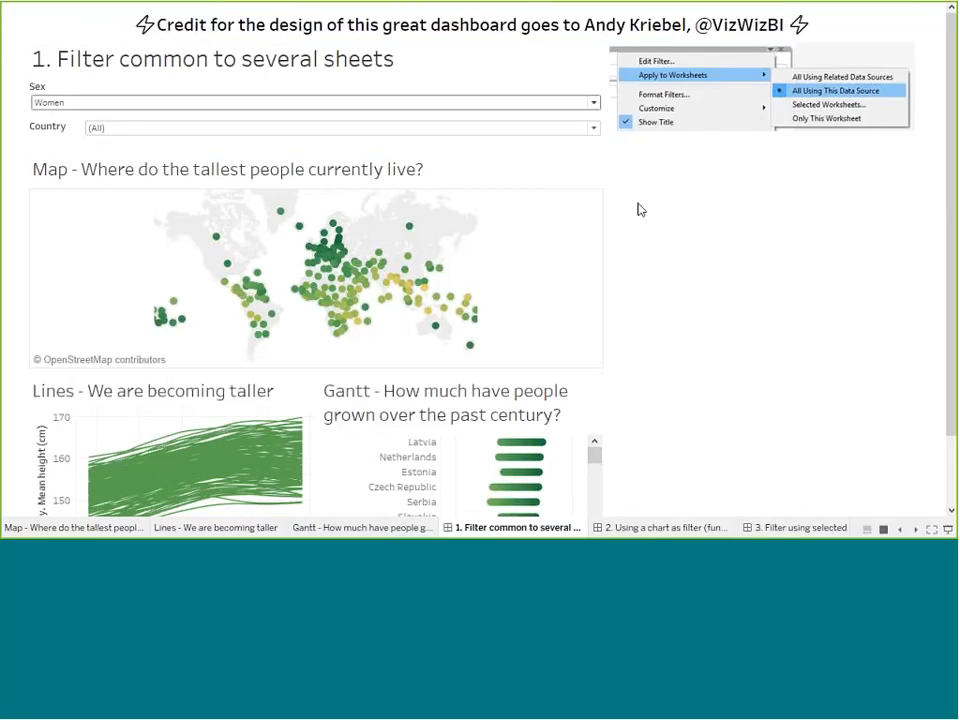
{"action": "key", "text": "Escape"}
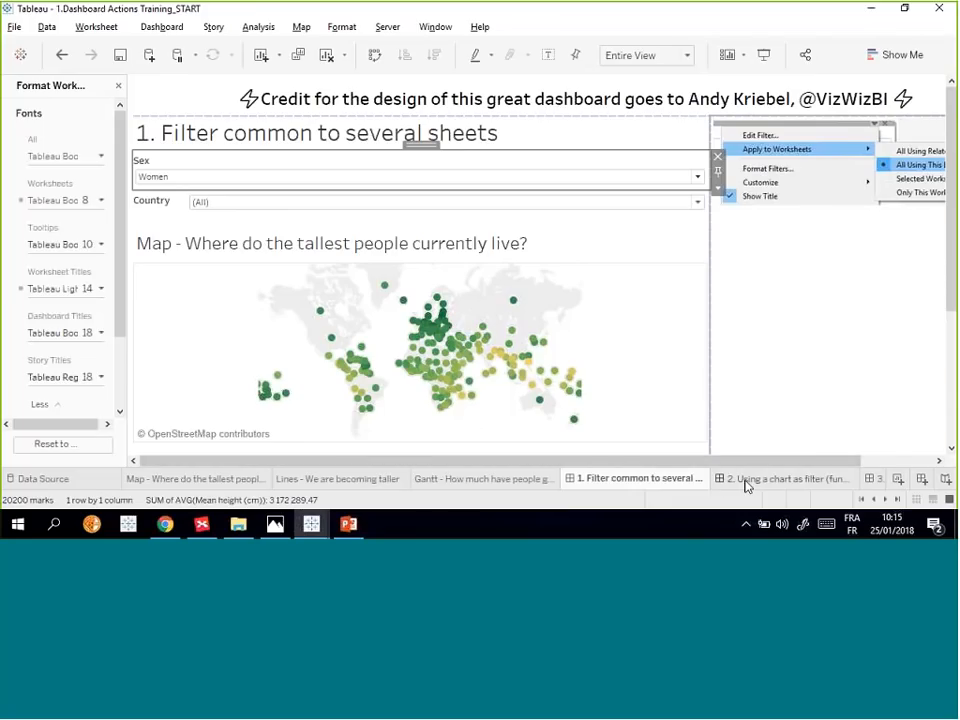
- Open the "2. Using a chart as filter" dashboard and show it in presentation mode
{"action": "mouse_move", "coordinate": [742, 487]}
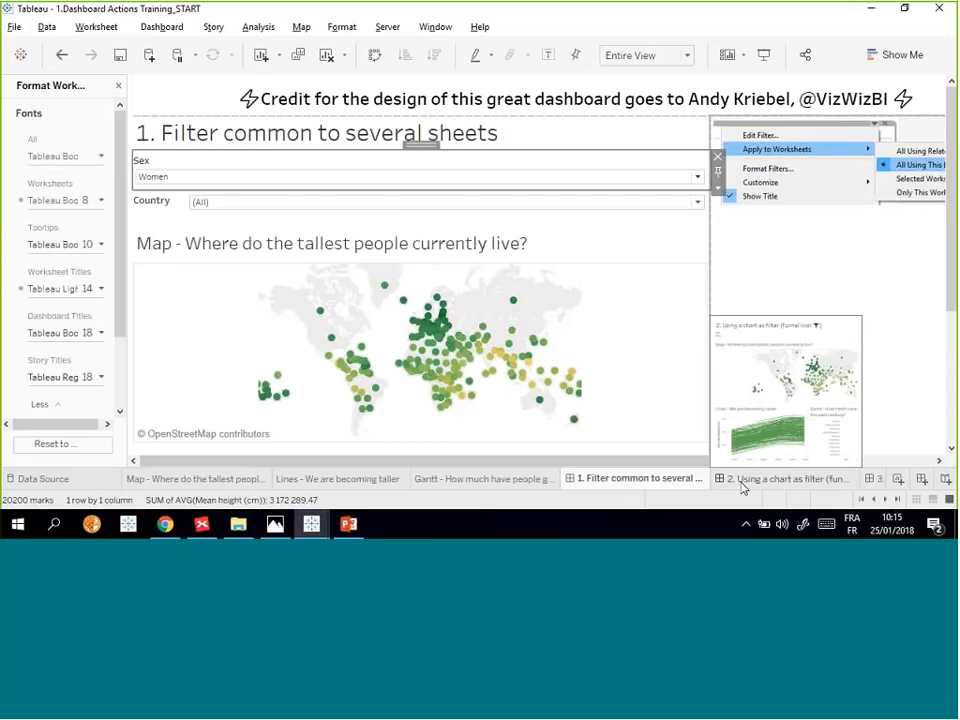
{"action": "left_click", "coordinate": [742, 487]}
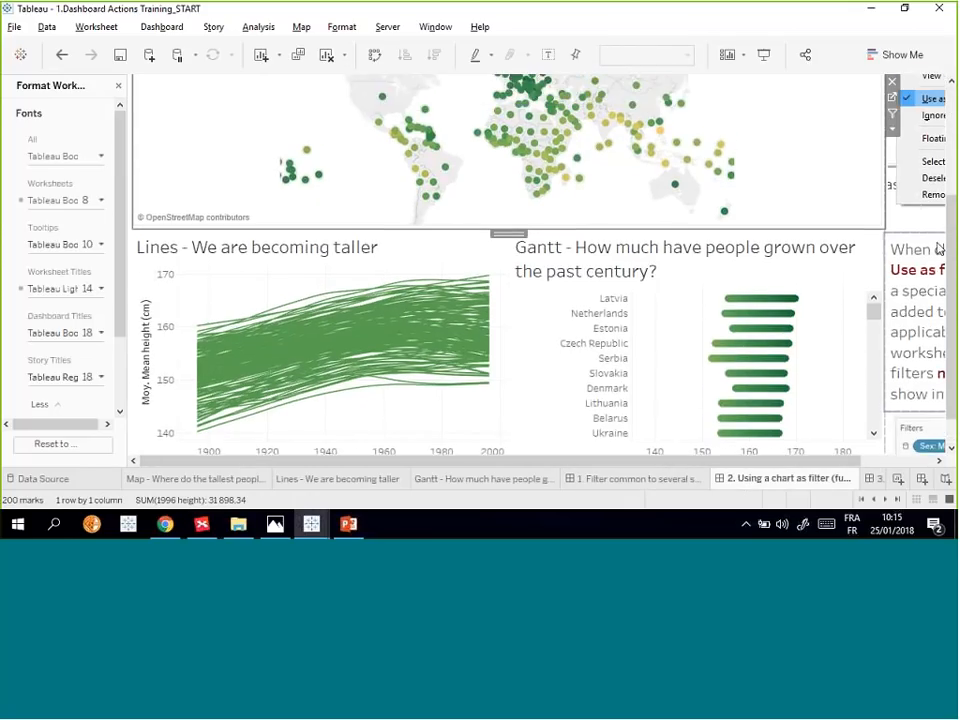
{"action": "scroll", "coordinate": [938, 246], "scroll_direction": "up", "scroll_amount": 5}
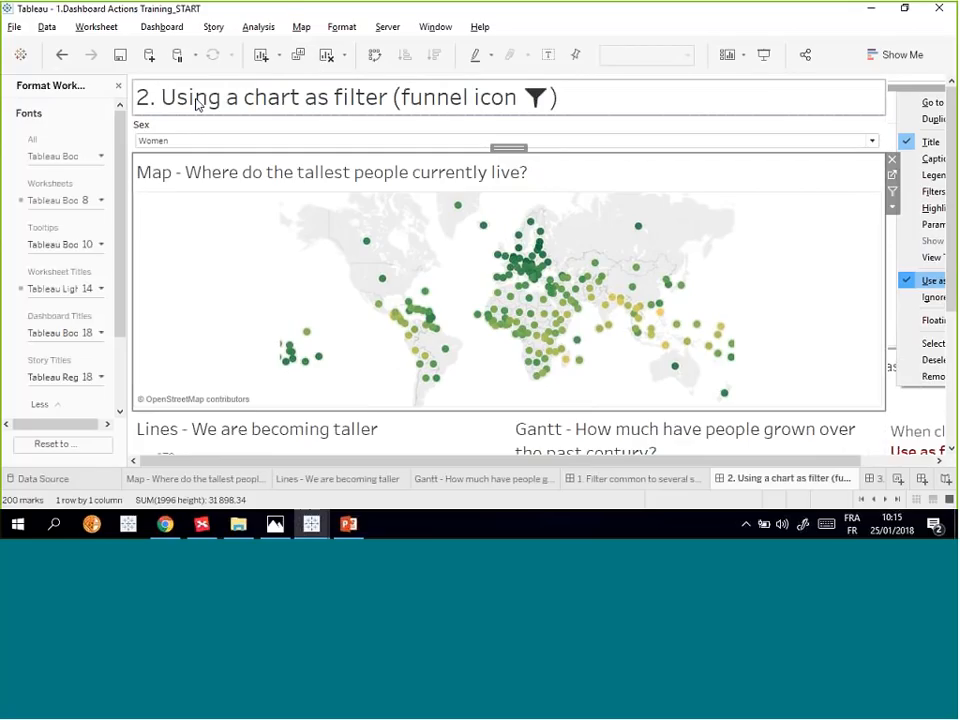
{"action": "left_click", "coordinate": [763, 57]}
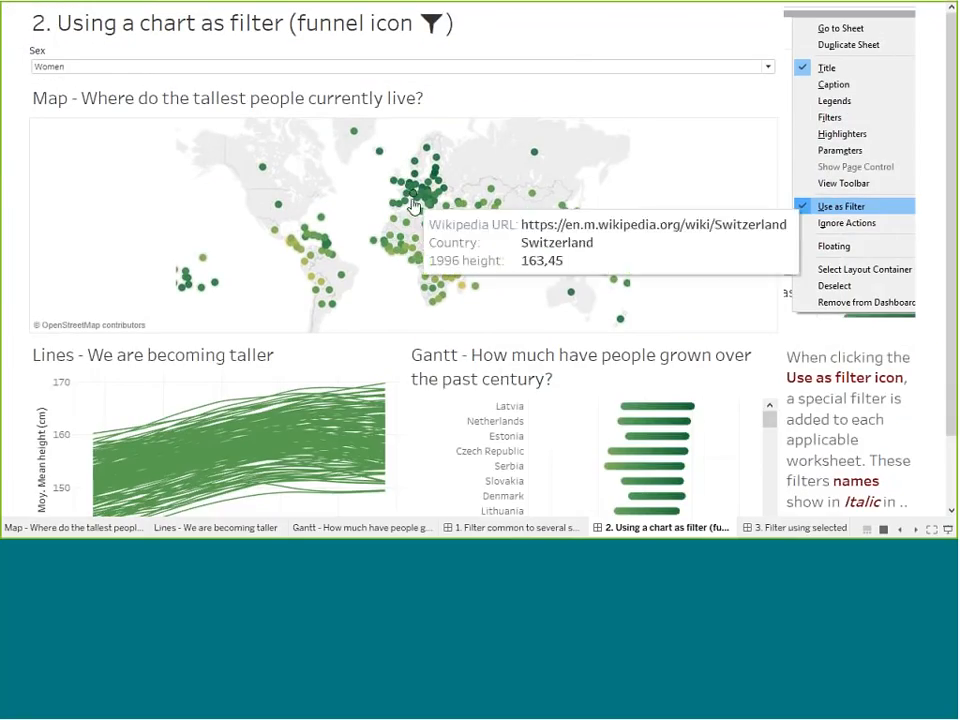
- Select and deselect individual countries on the map and a line in the Lines chart to test whether the other charts respond
{"action": "left_click", "coordinate": [415, 201]}
{"action": "left_click", "coordinate": [415, 201]}
{"action": "left_click", "coordinate": [439, 194]}
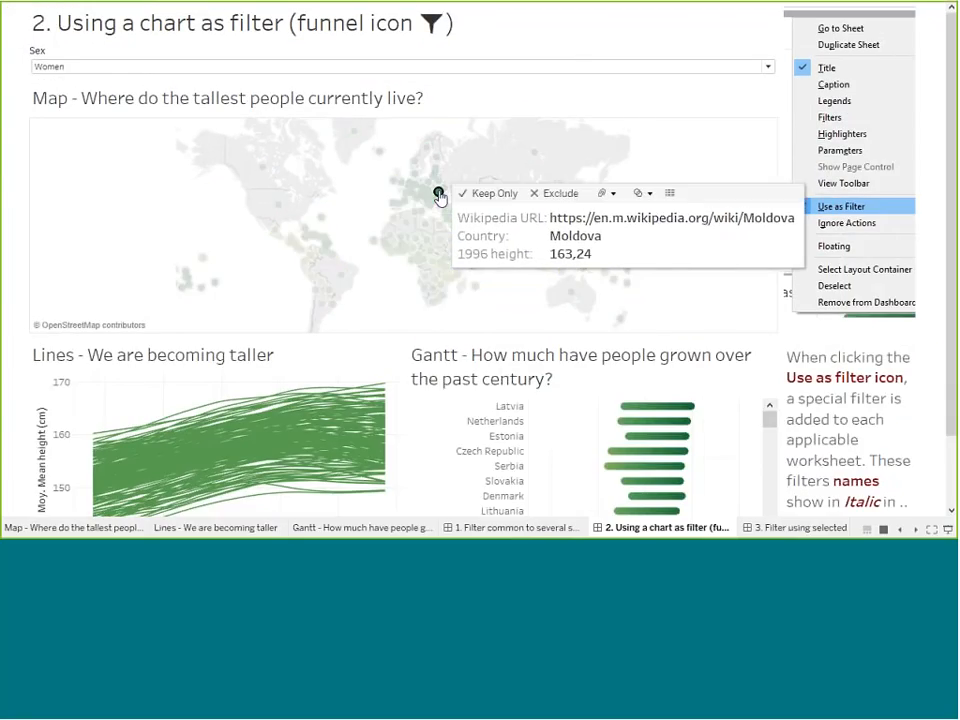
{"action": "left_click", "coordinate": [439, 194]}
{"action": "left_click", "coordinate": [336, 436]}
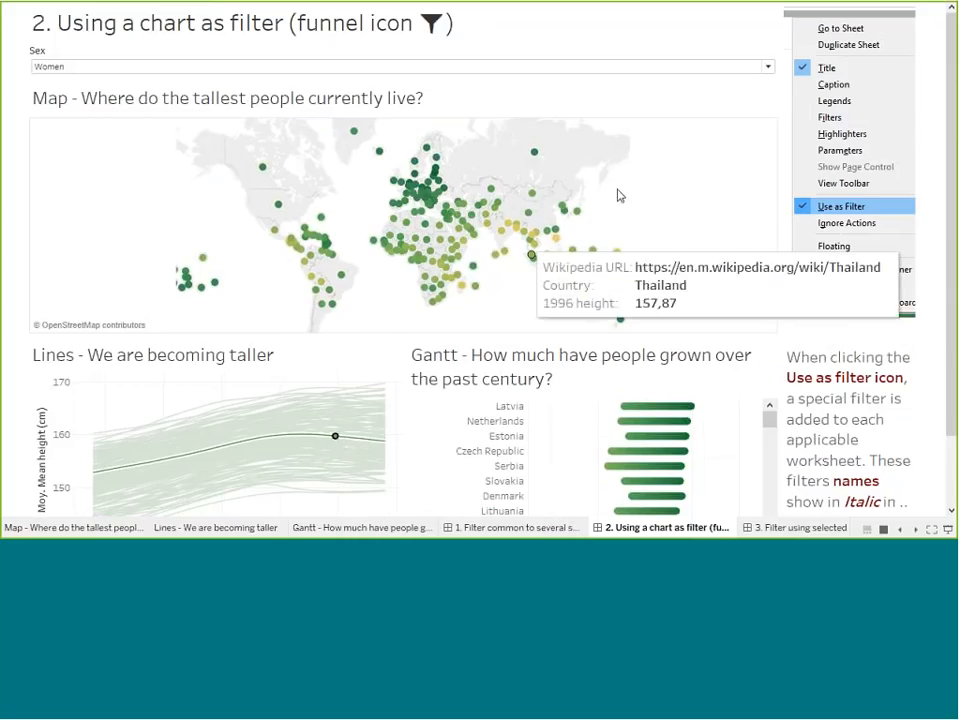
{"action": "left_click", "coordinate": [203, 399]}
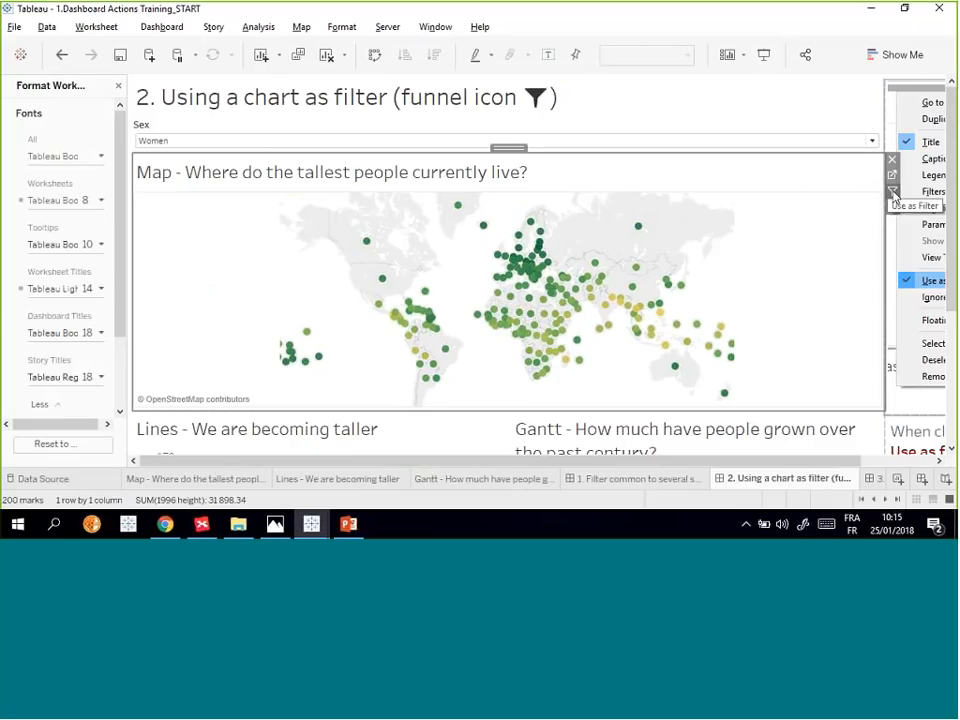
- Enable Use as Filter on the Map chart and check the matching entry among the chart's options
{"action": "left_click", "coordinate": [893, 193]}
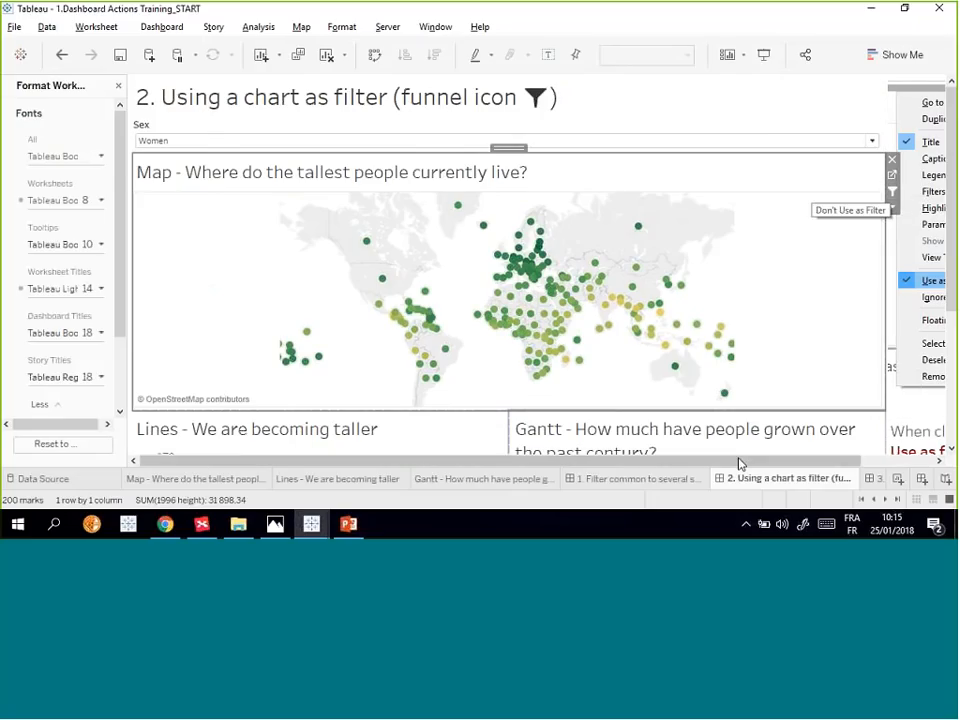
{"action": "left_click_drag", "start_coordinate": [793, 463], "coordinate": [873, 463]}
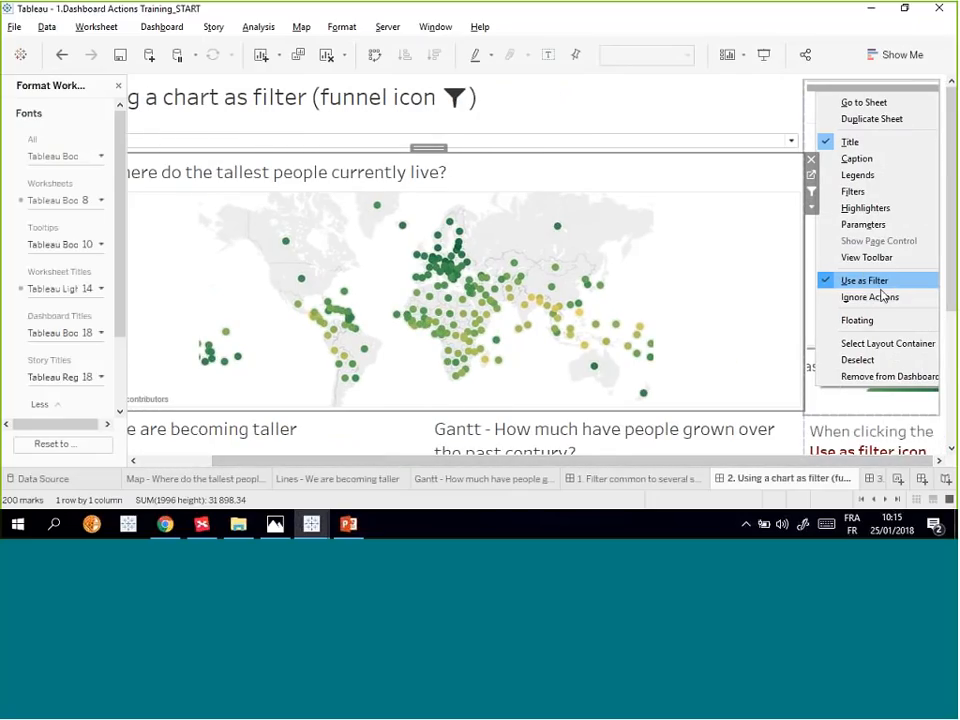
{"action": "left_click", "coordinate": [811, 207]}
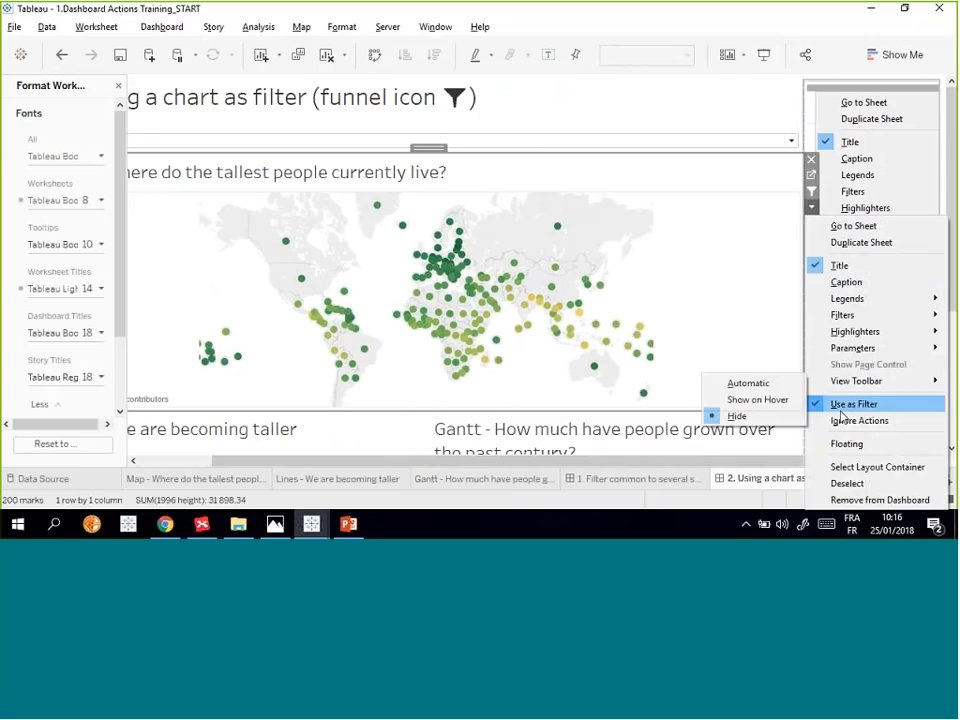
{"action": "left_click", "coordinate": [784, 181]}
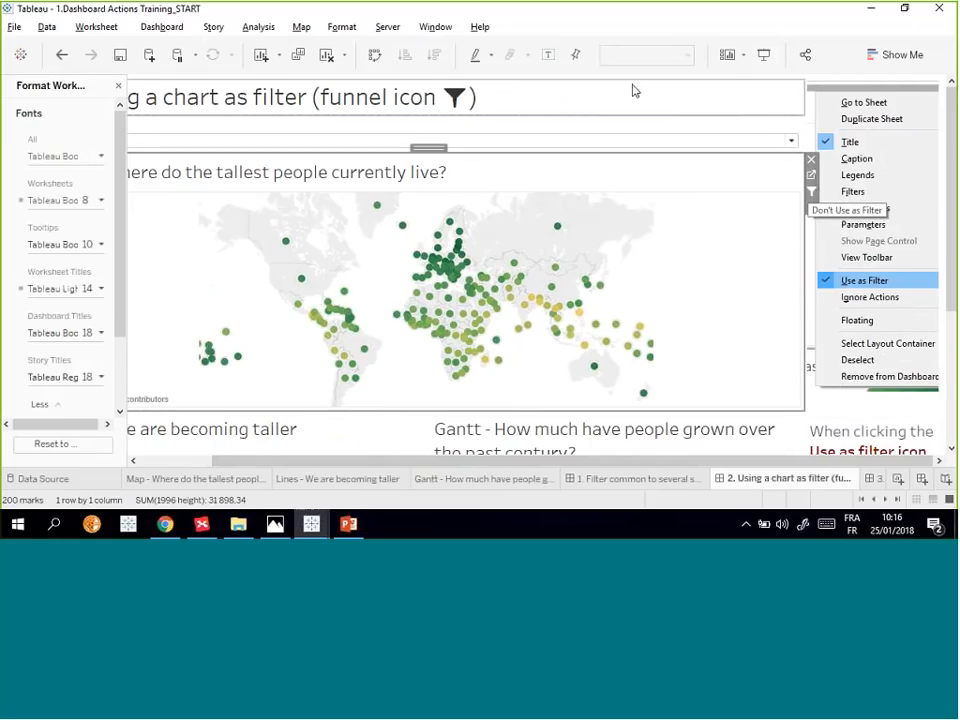
- In presentation mode, select a European country on the map to test the chart filter, and clear the selection in the editing view
{"action": "left_click", "coordinate": [765, 59]}
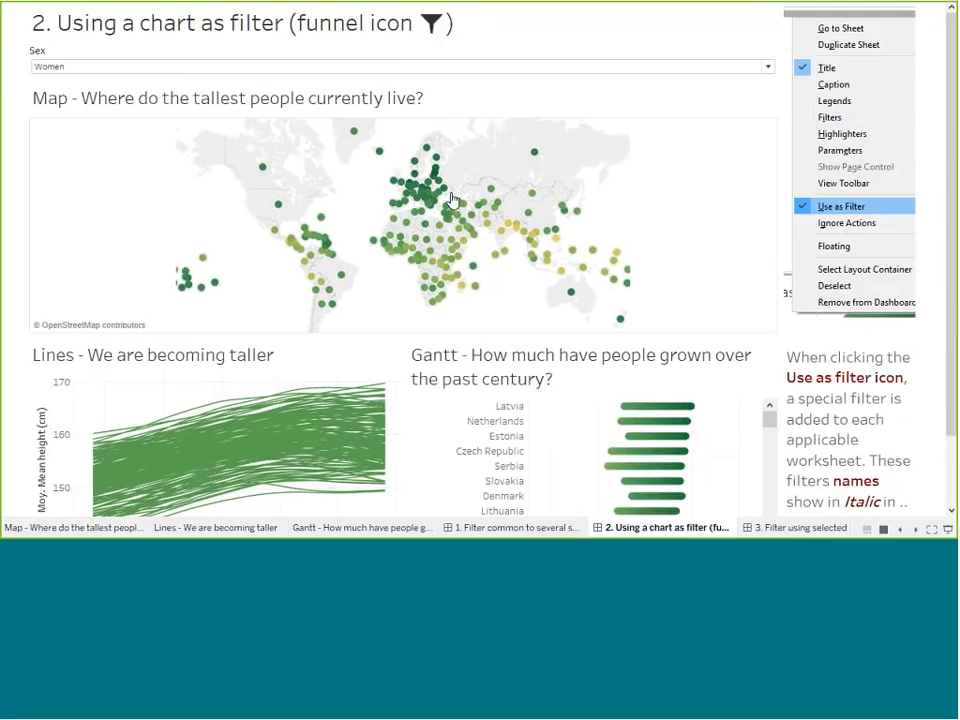
{"action": "left_click", "coordinate": [423, 196]}
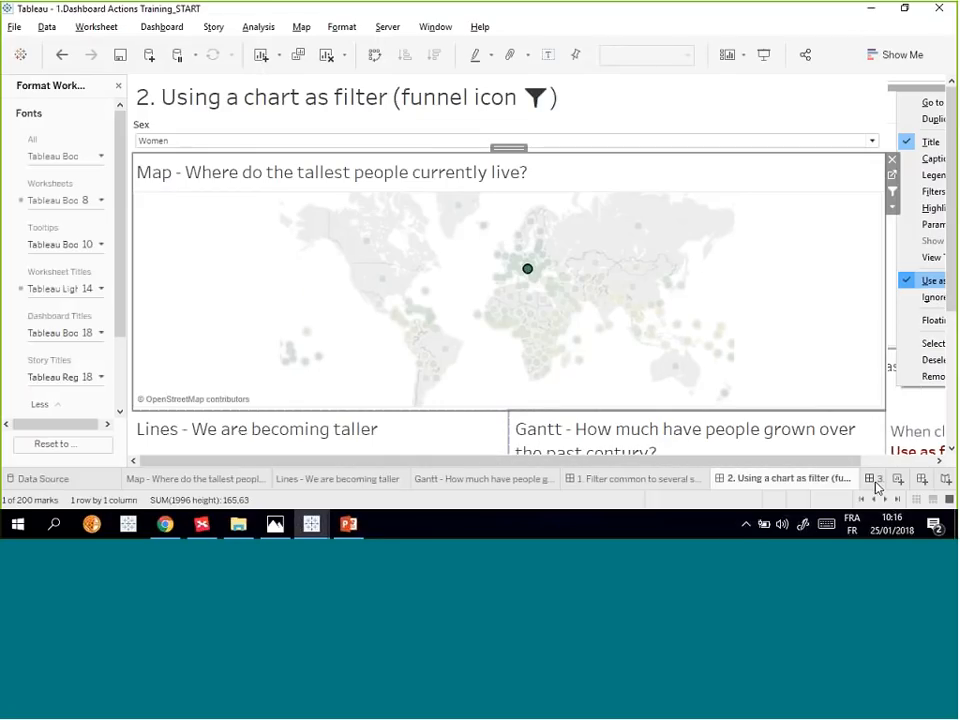
{"action": "mouse_move", "coordinate": [533, 276]}
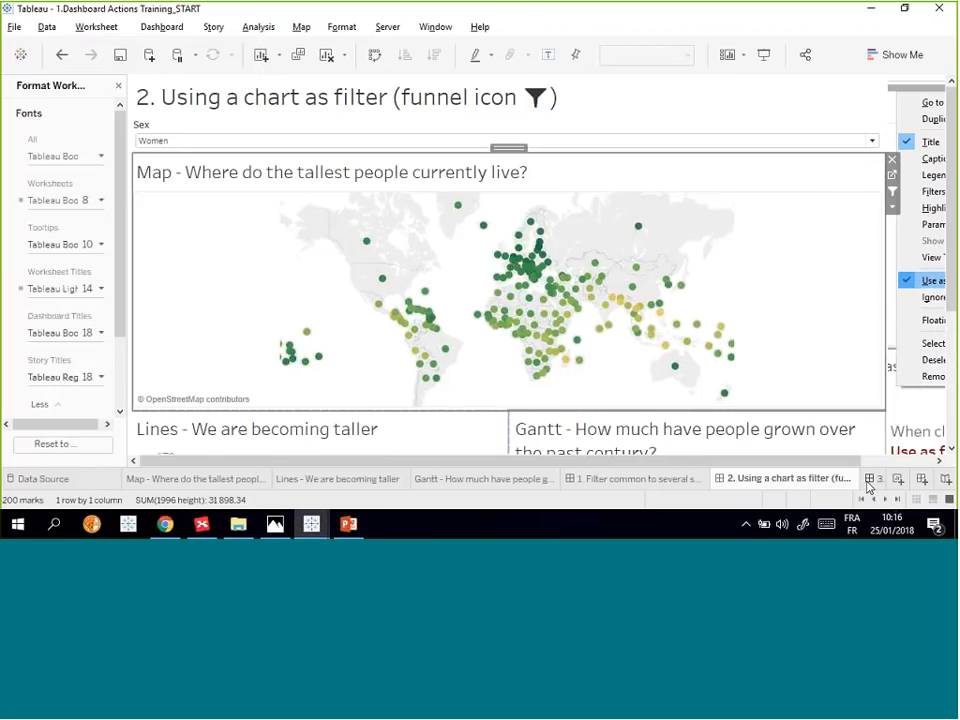
- On the "3. Filter using selected Fields" dashboard, enable Use as Filter on the Lines chart
{"action": "mouse_move", "coordinate": [871, 486]}
{"action": "left_click", "coordinate": [871, 484]}
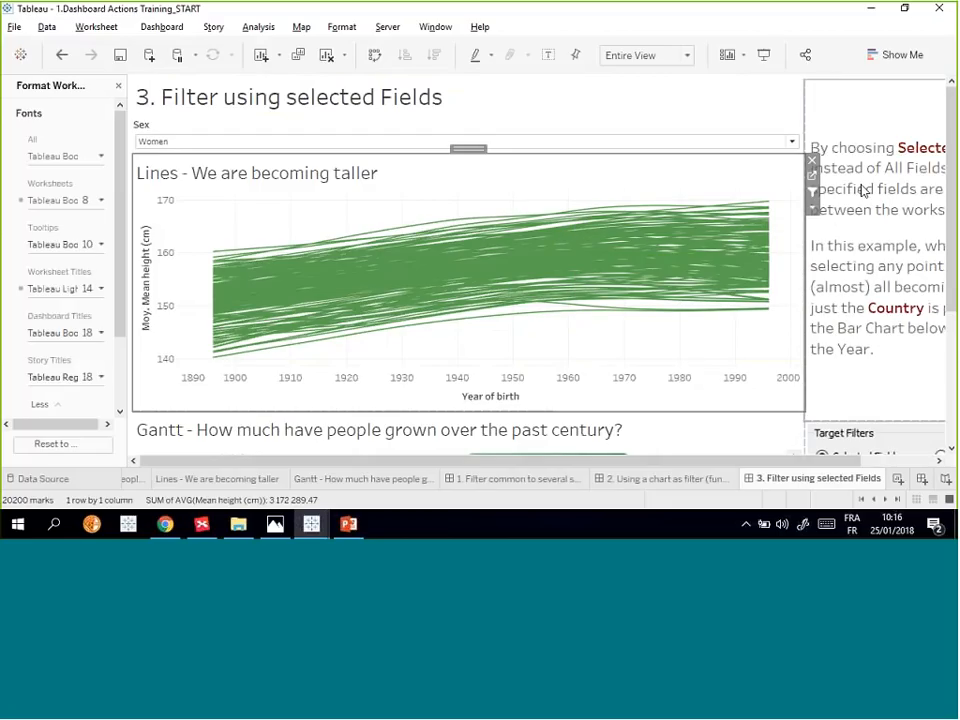
{"action": "left_click", "coordinate": [812, 196]}
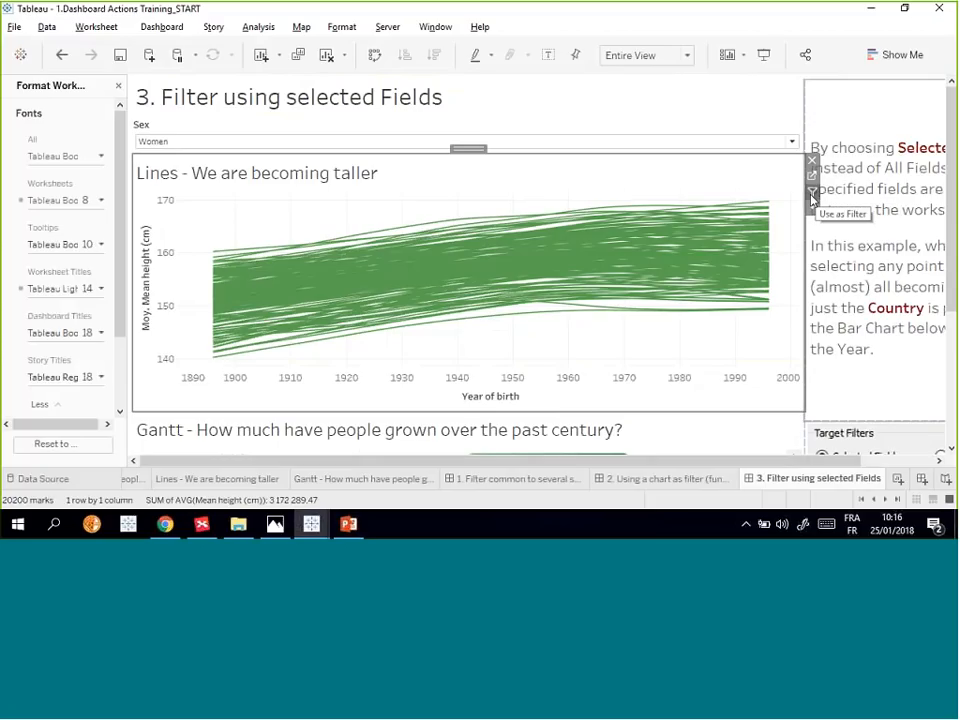
{"action": "left_click", "coordinate": [812, 196]}
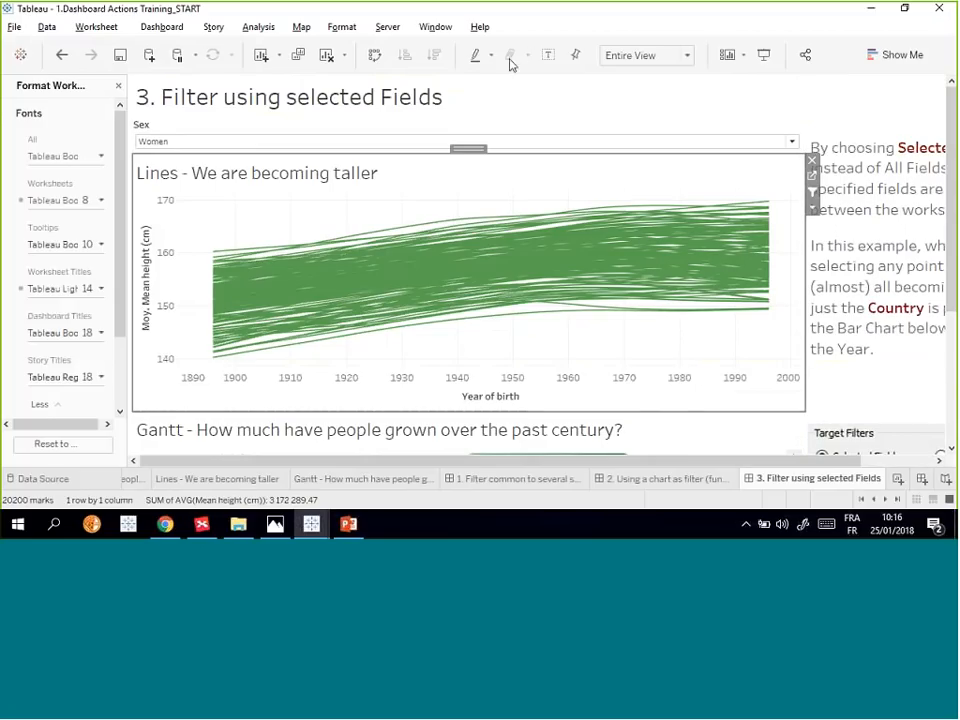
- In presentation mode, select and deselect the DR Congo 1962 and Australia 1960 points on the Lines chart to test its filter on the Gantt chart
{"action": "left_click", "coordinate": [764, 56]}
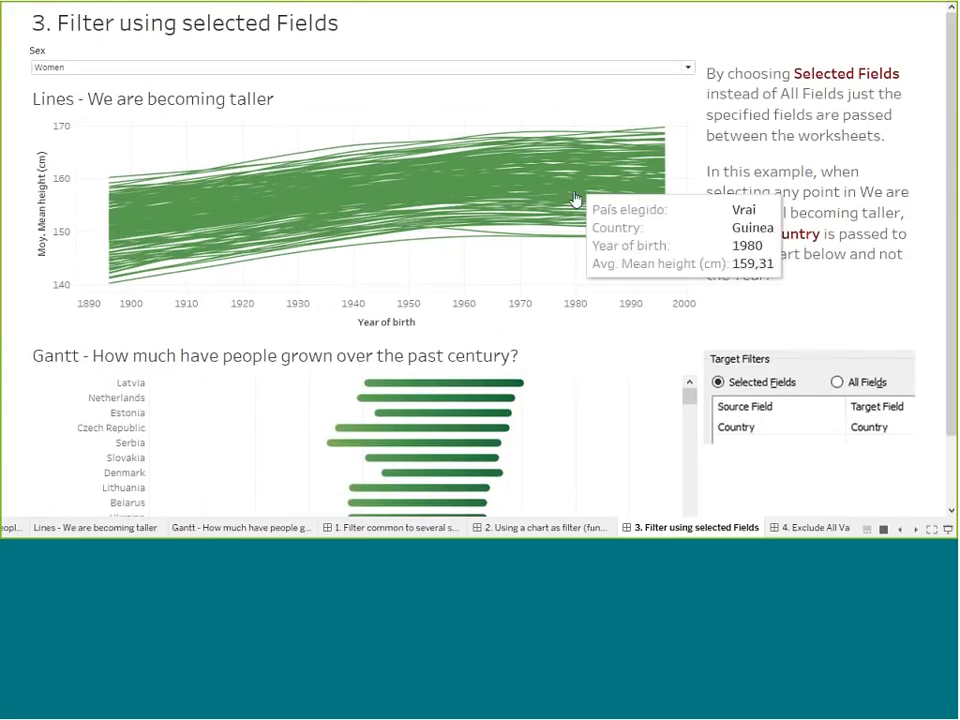
{"action": "left_click", "coordinate": [476, 192]}
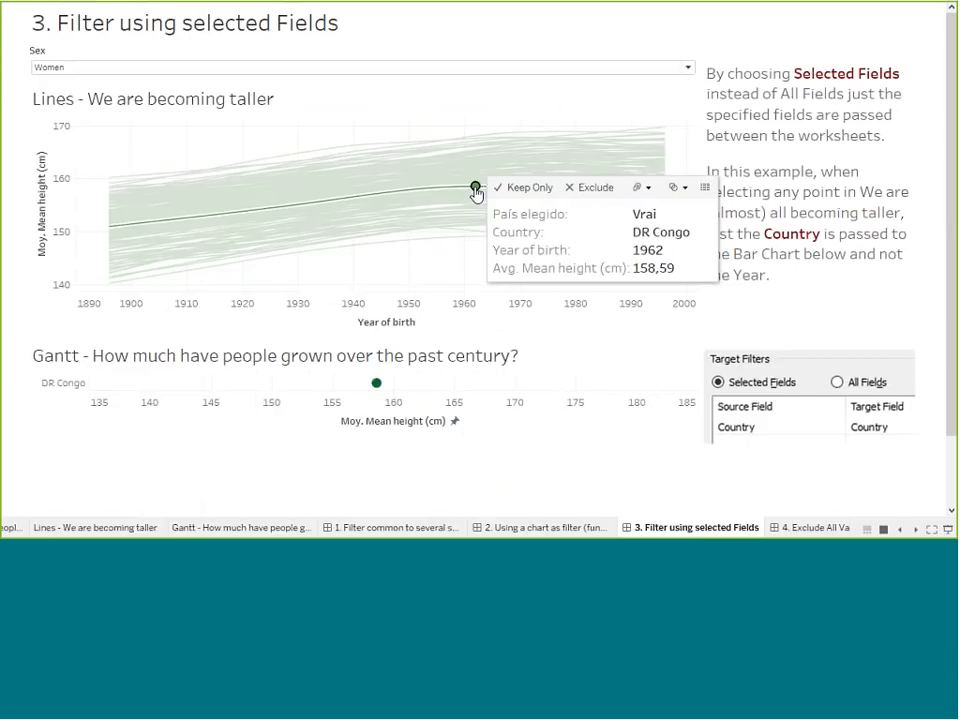
{"action": "left_click", "coordinate": [476, 192]}
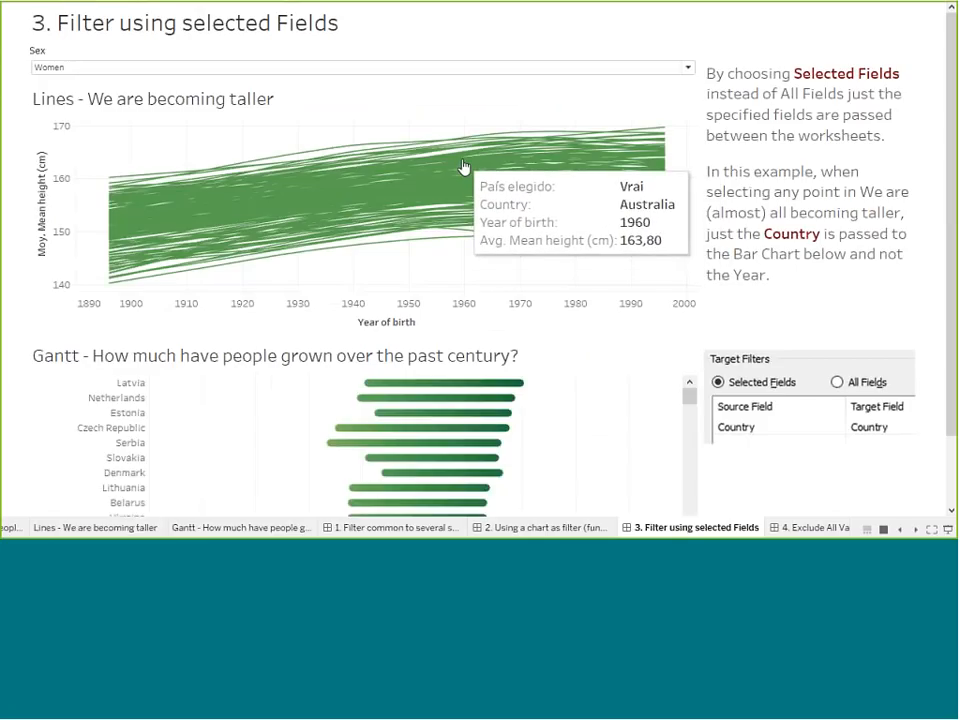
{"action": "left_click", "coordinate": [464, 162]}
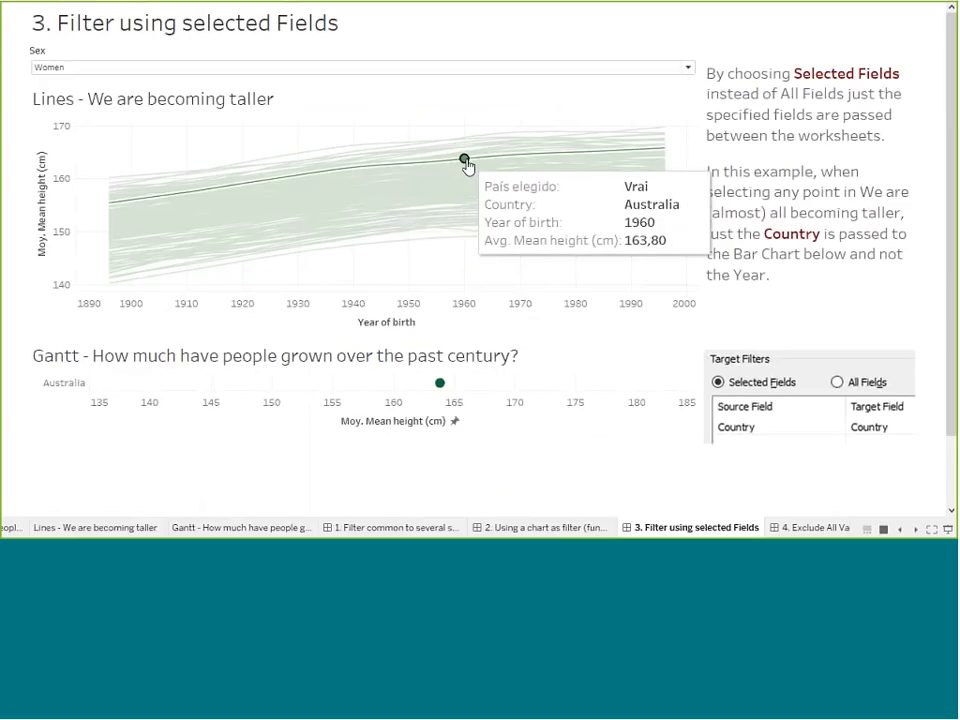
{"action": "mouse_move", "coordinate": [466, 166]}
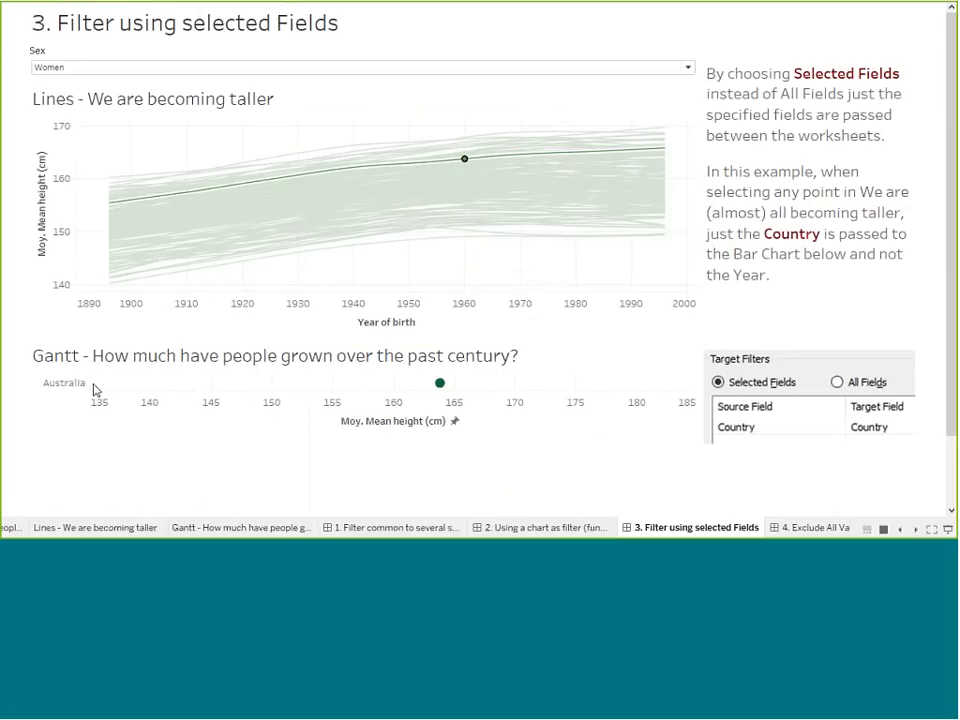
{"action": "mouse_move", "coordinate": [442, 390]}
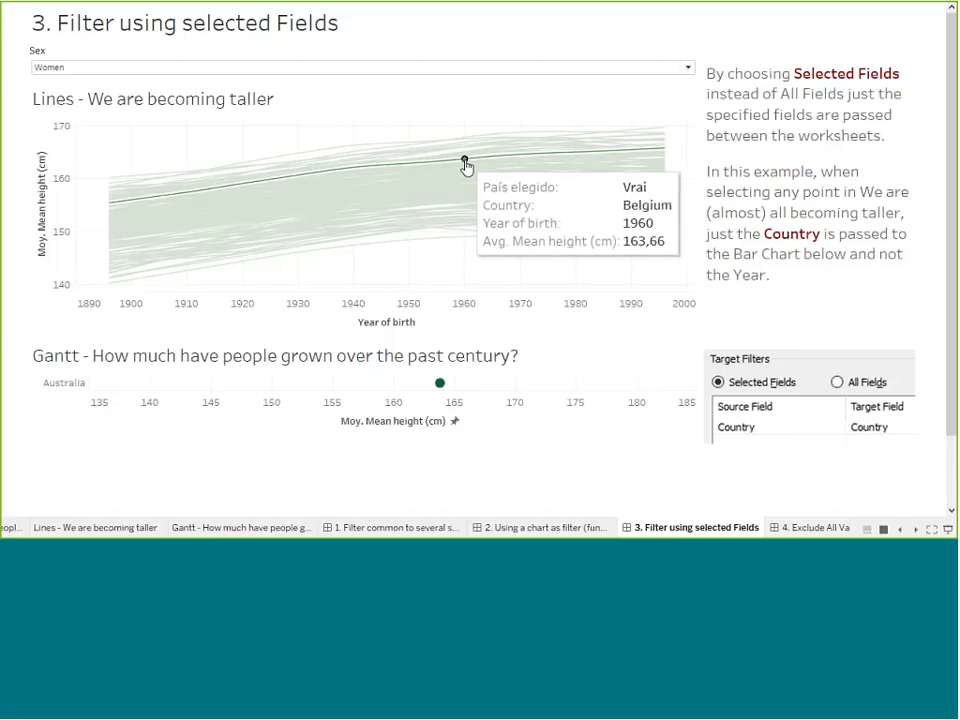
{"action": "left_click", "coordinate": [464, 161]}
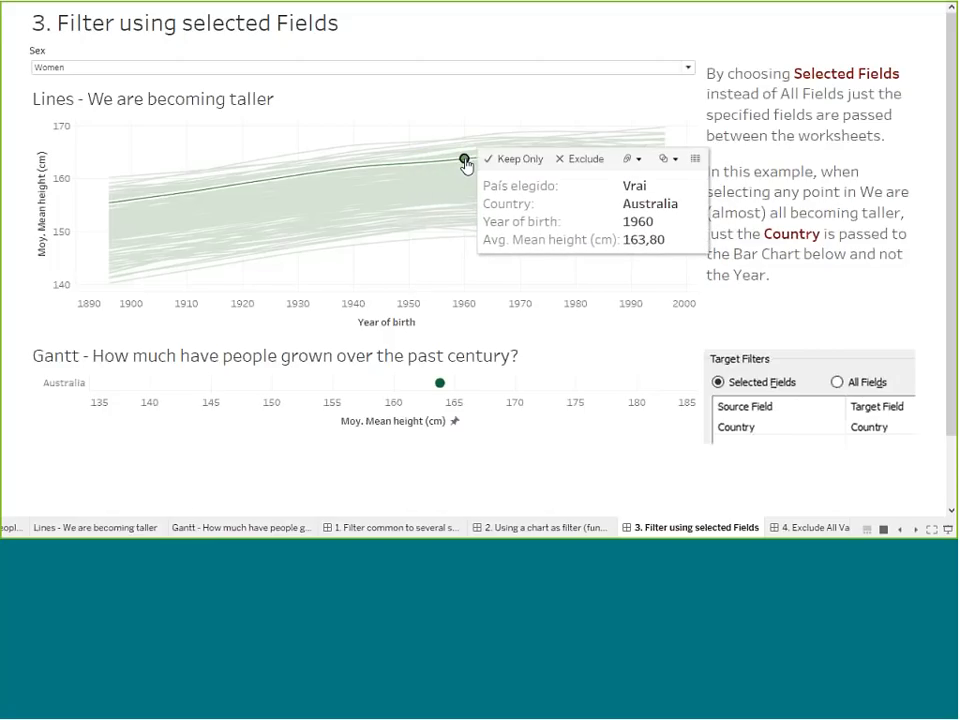
{"action": "left_click", "coordinate": [464, 161]}
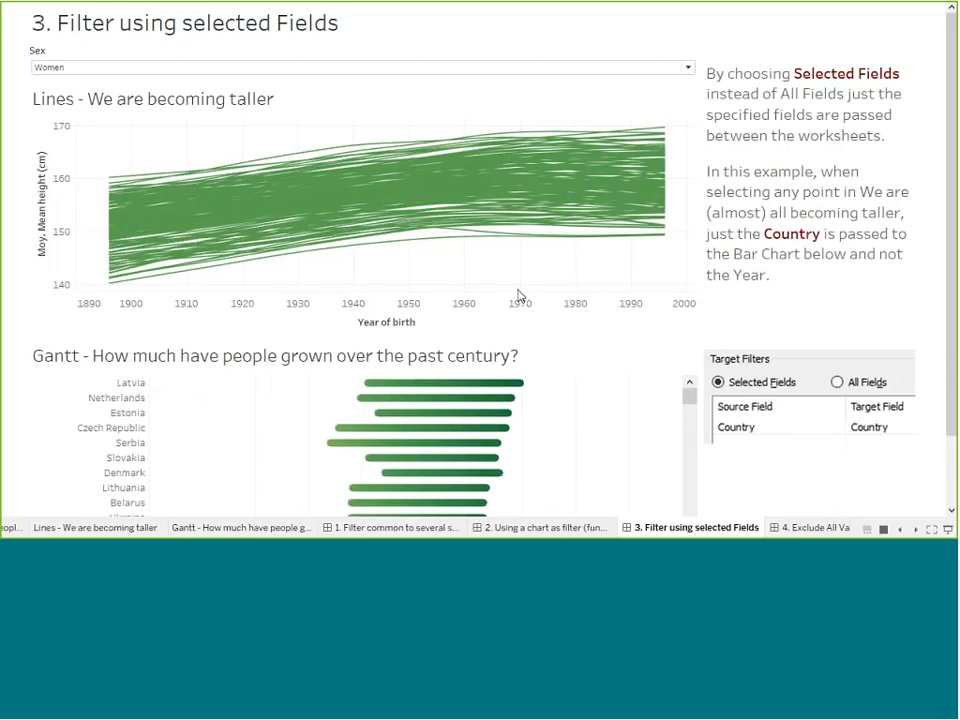
{"action": "key", "text": "Escape"}
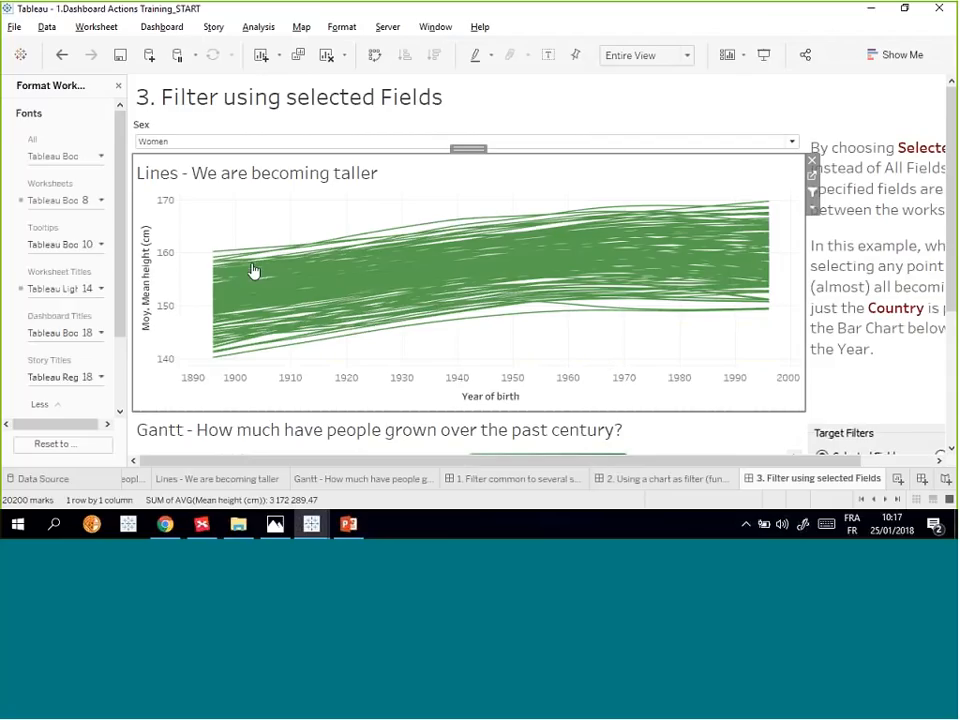
- Open the dashboard's "Filter 1 (generated)" action for editing
{"action": "left_click", "coordinate": [157, 33]}
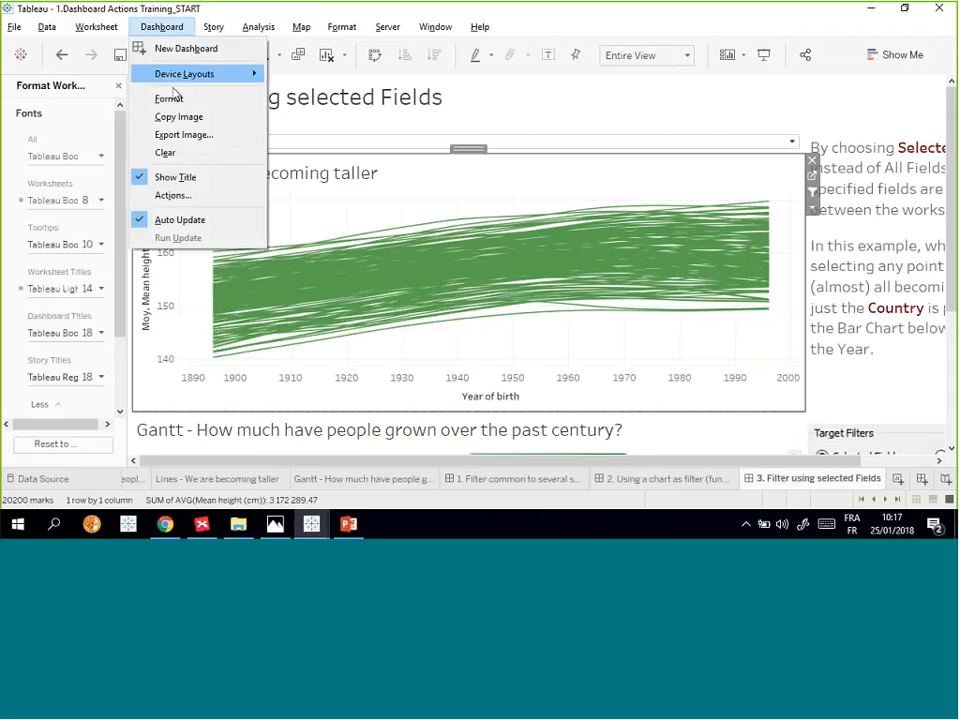
{"action": "left_click", "coordinate": [180, 196]}
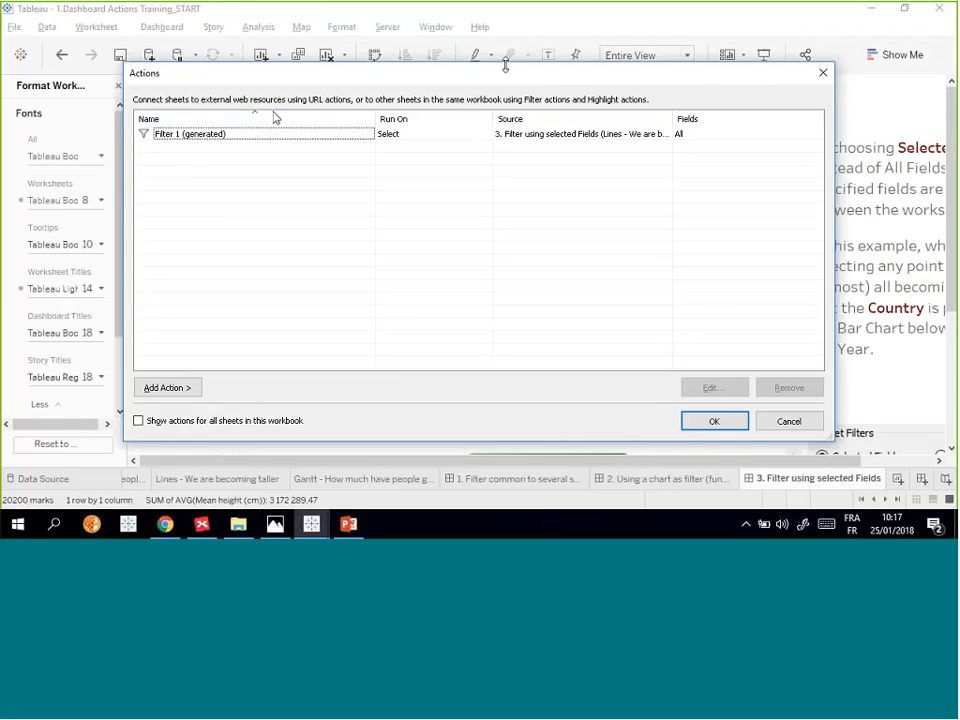
{"action": "left_click_drag", "start_coordinate": [401, 74], "coordinate": [272, 82]}
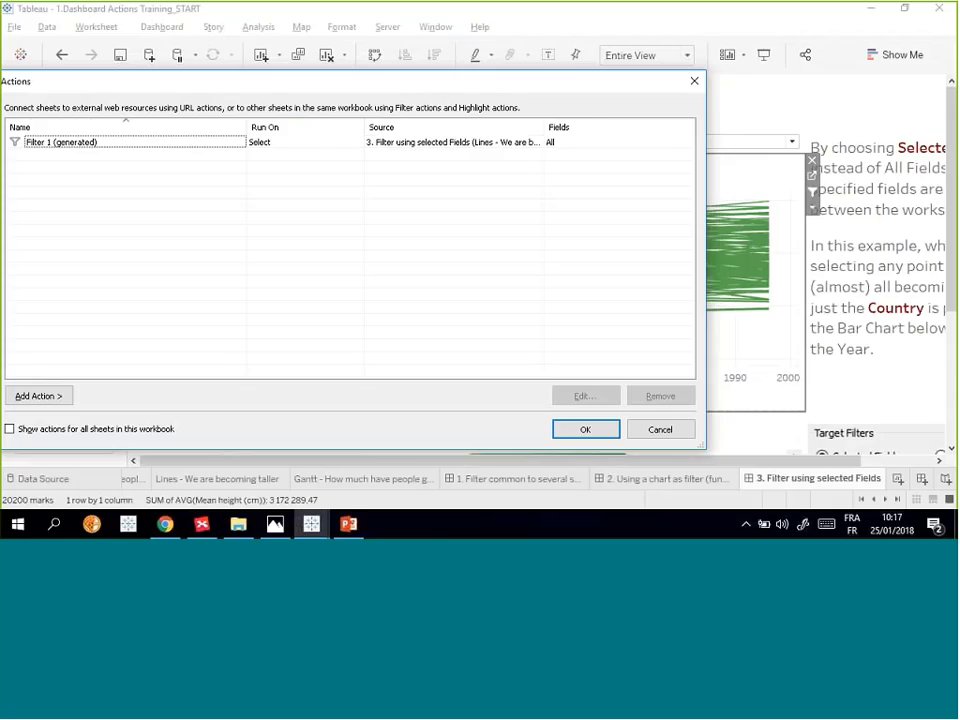
{"action": "left_click_drag", "start_coordinate": [240, 94], "coordinate": [407, 91]}
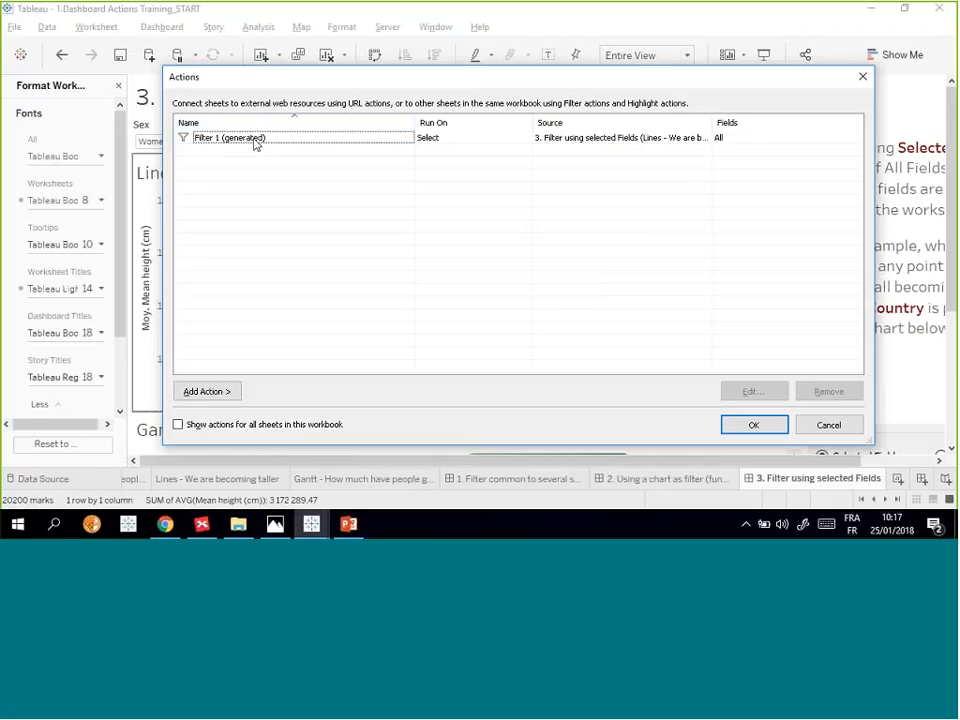
{"action": "double_click", "coordinate": [249, 139]}
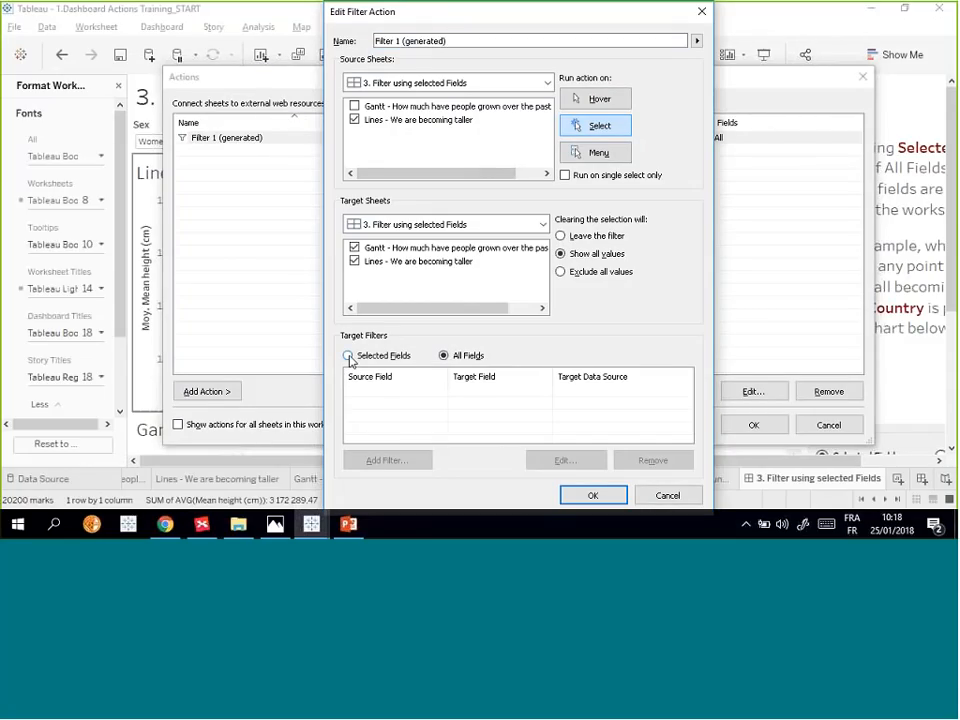
- Limit the action's target filters to Selected Fields with Country as source and target field, and apply the changes
{"action": "left_click", "coordinate": [348, 356]}
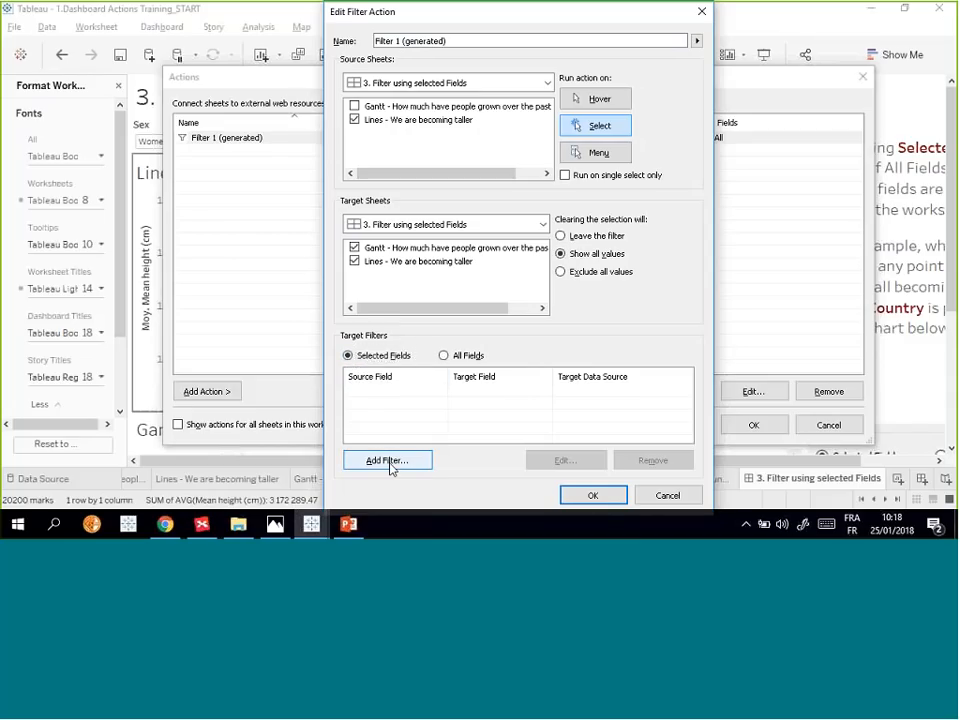
{"action": "left_click", "coordinate": [388, 461]}
{"action": "left_click", "coordinate": [386, 236]}
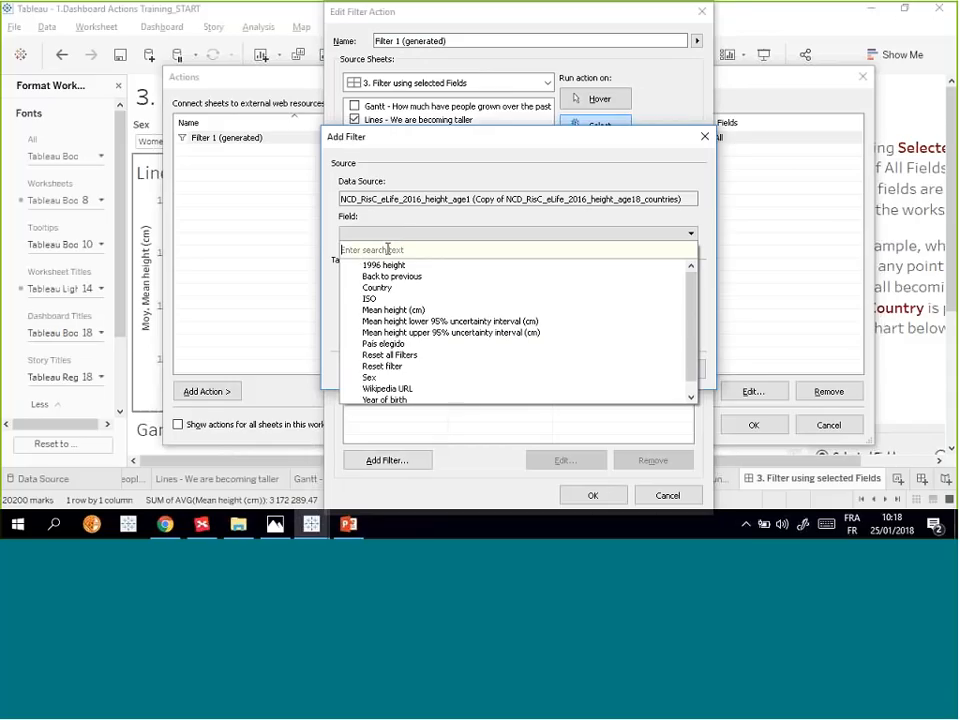
{"action": "type", "text": "country"}
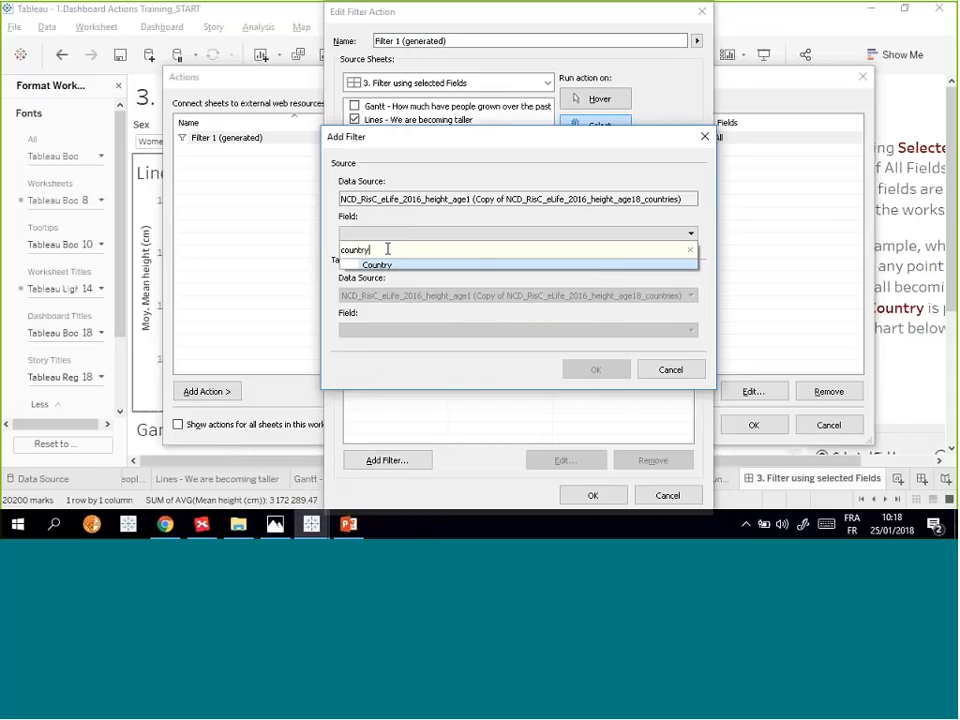
{"action": "left_click", "coordinate": [385, 265]}
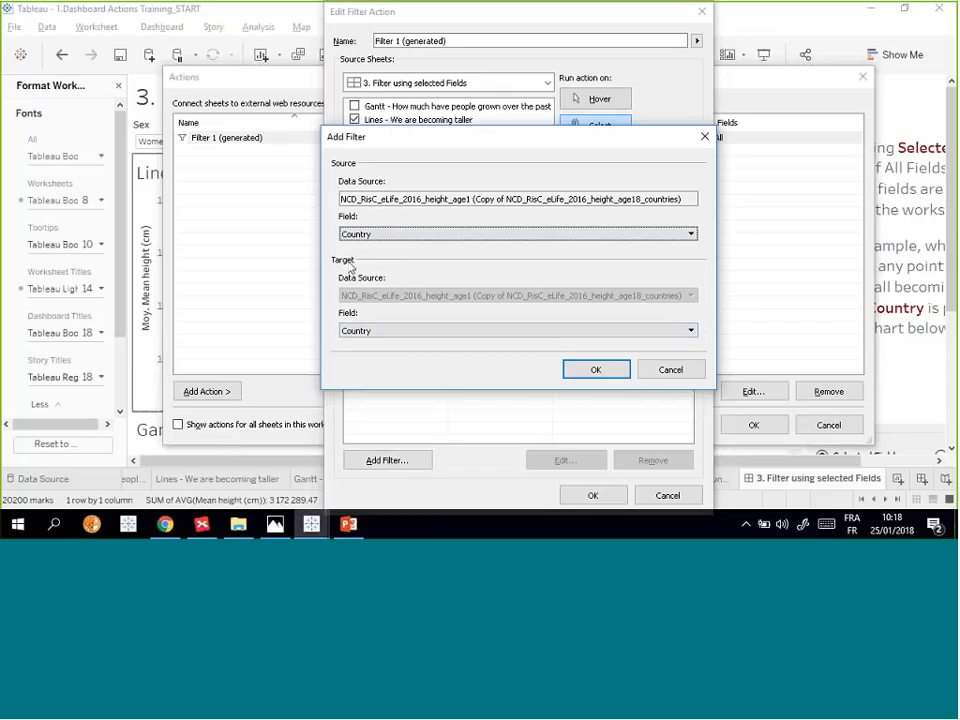
{"action": "left_click", "coordinate": [600, 371]}
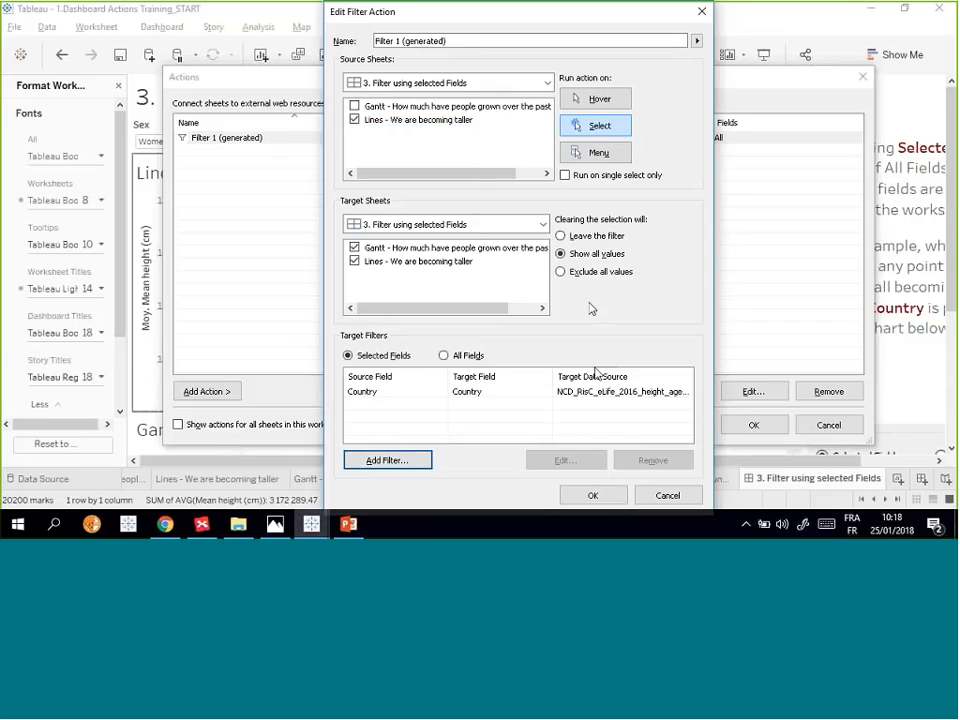
{"action": "left_click", "coordinate": [593, 496]}
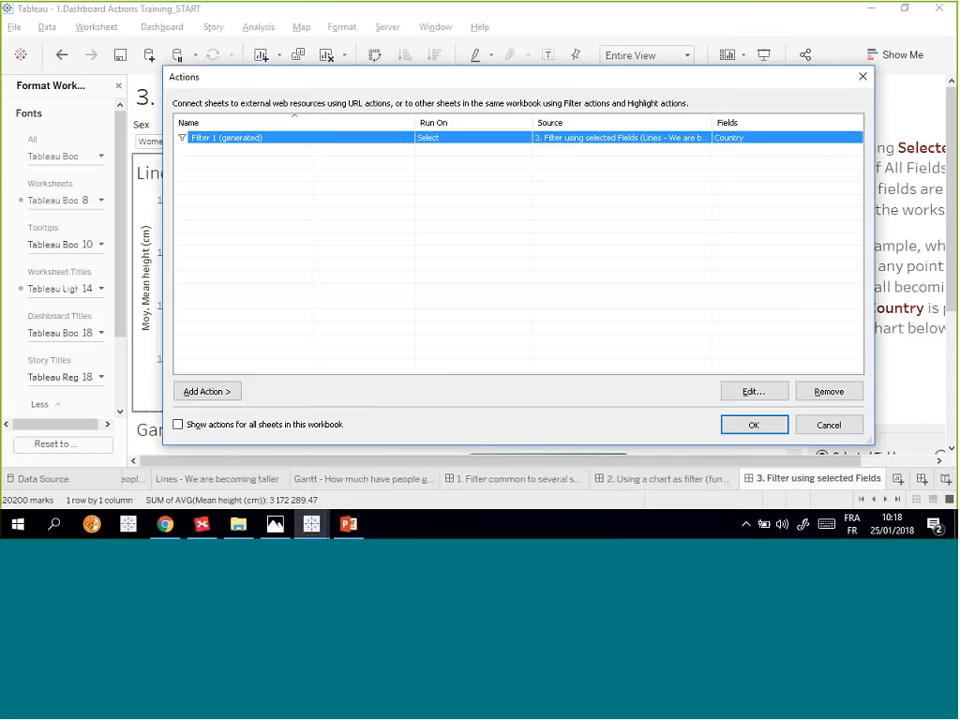
{"action": "left_click", "coordinate": [752, 426]}
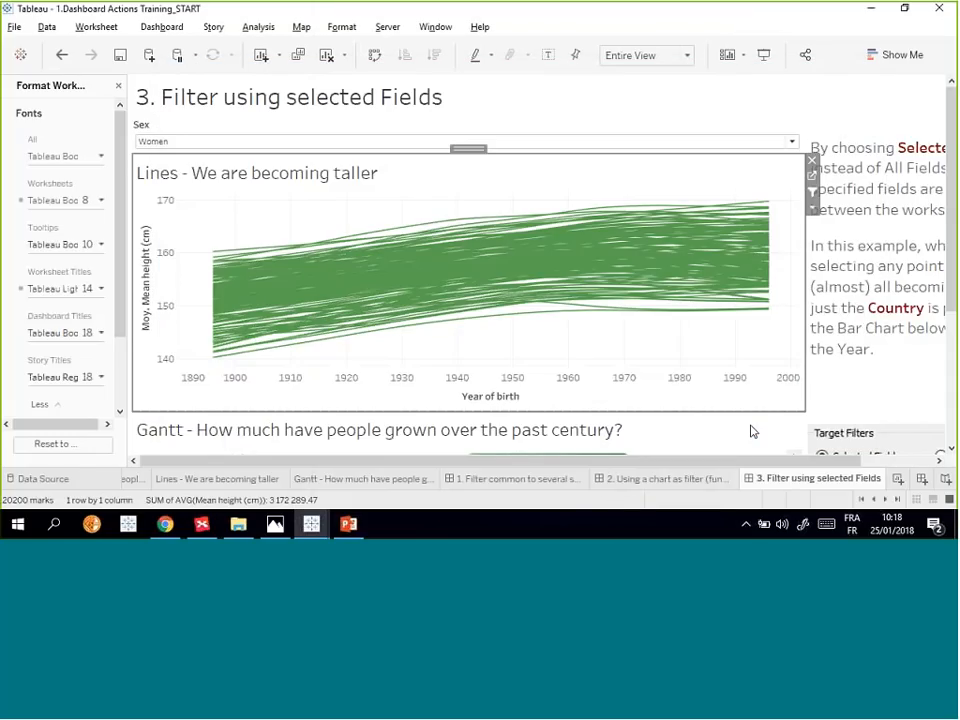
- In presentation mode, select the DR Congo 1985 point on the Lines chart to test the Country-only filter, and clear the selection
{"action": "left_click", "coordinate": [764, 54]}
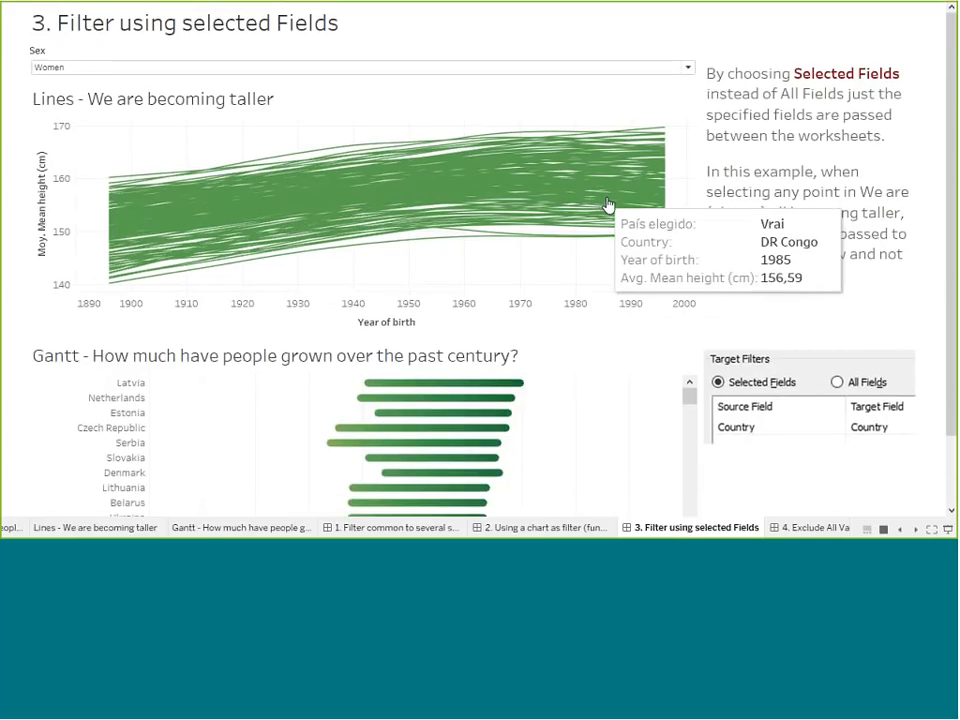
{"action": "left_click", "coordinate": [606, 205]}
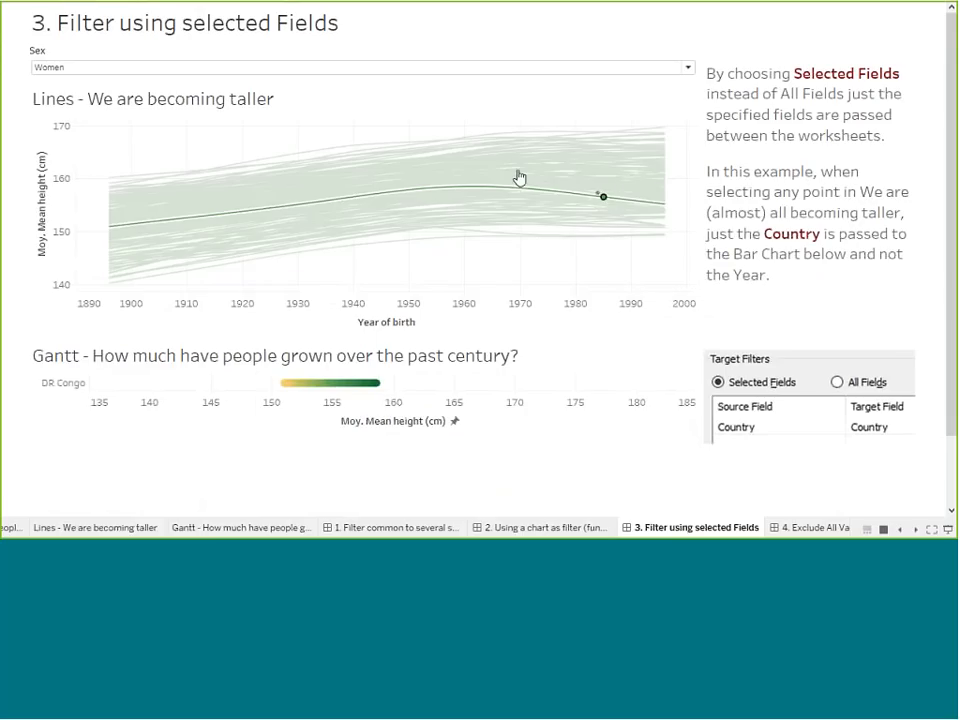
{"action": "mouse_move", "coordinate": [300, 390]}
{"action": "left_click", "coordinate": [602, 199]}
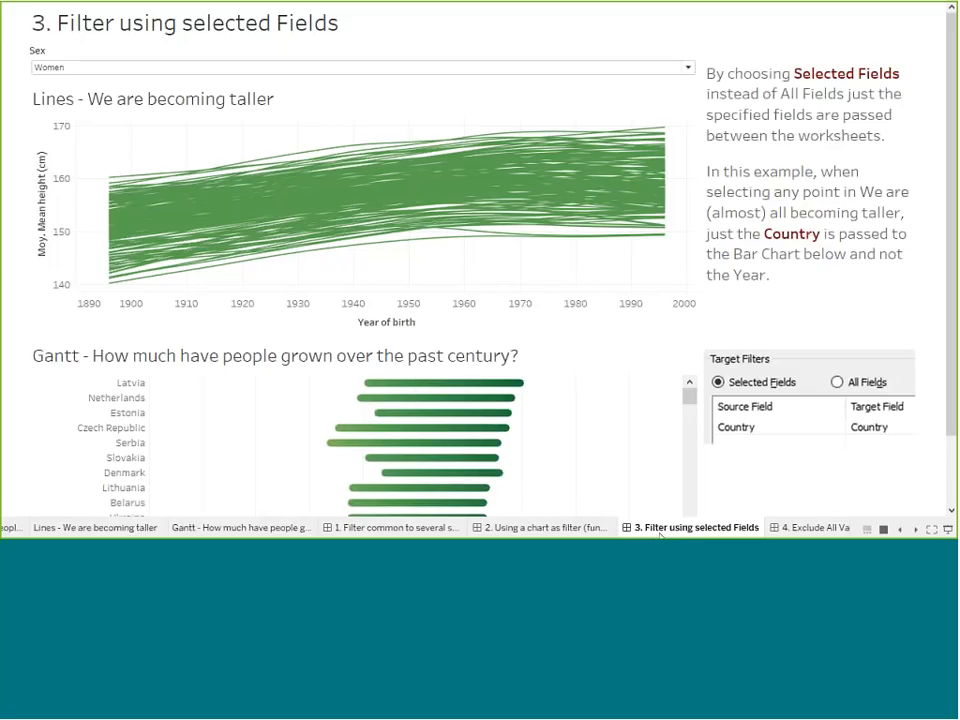
- Open the "4. Exclude All Values" dashboard in the editing view and reset the map to its default view
{"action": "left_click", "coordinate": [786, 528]}
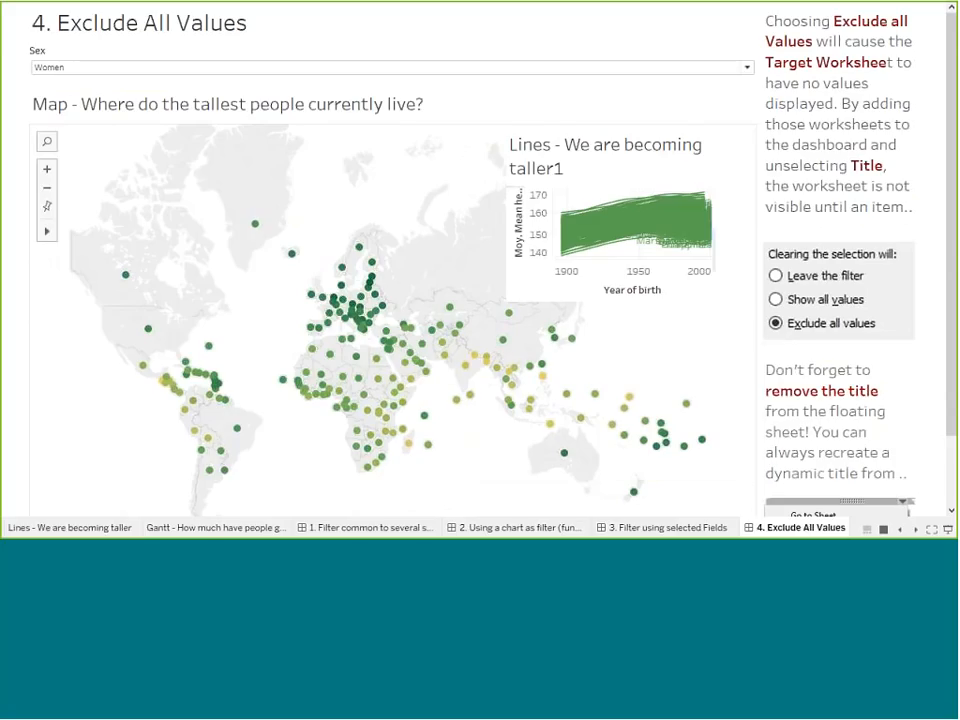
{"action": "key", "text": "Escape"}
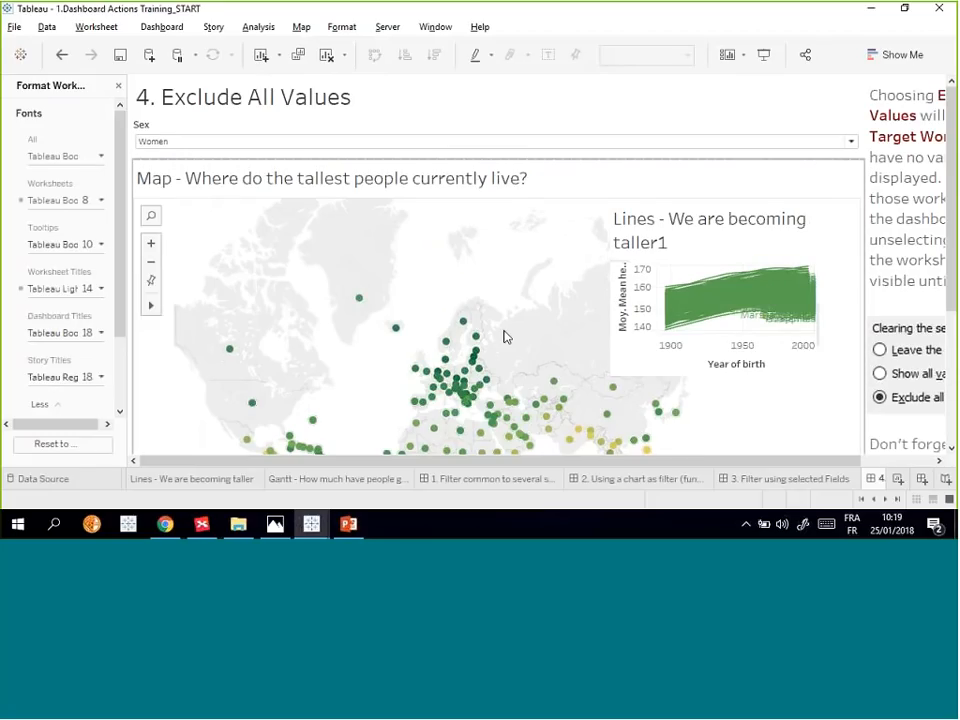
{"action": "scroll", "coordinate": [484, 367], "scroll_direction": "down", "scroll_amount": 3}
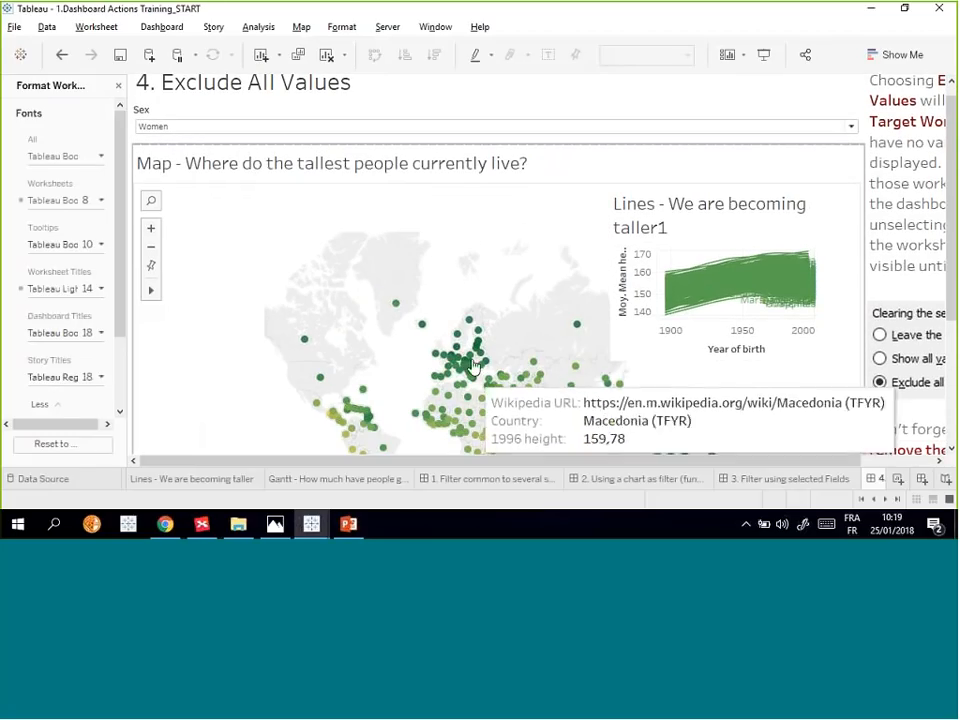
{"action": "left_click", "coordinate": [152, 266]}
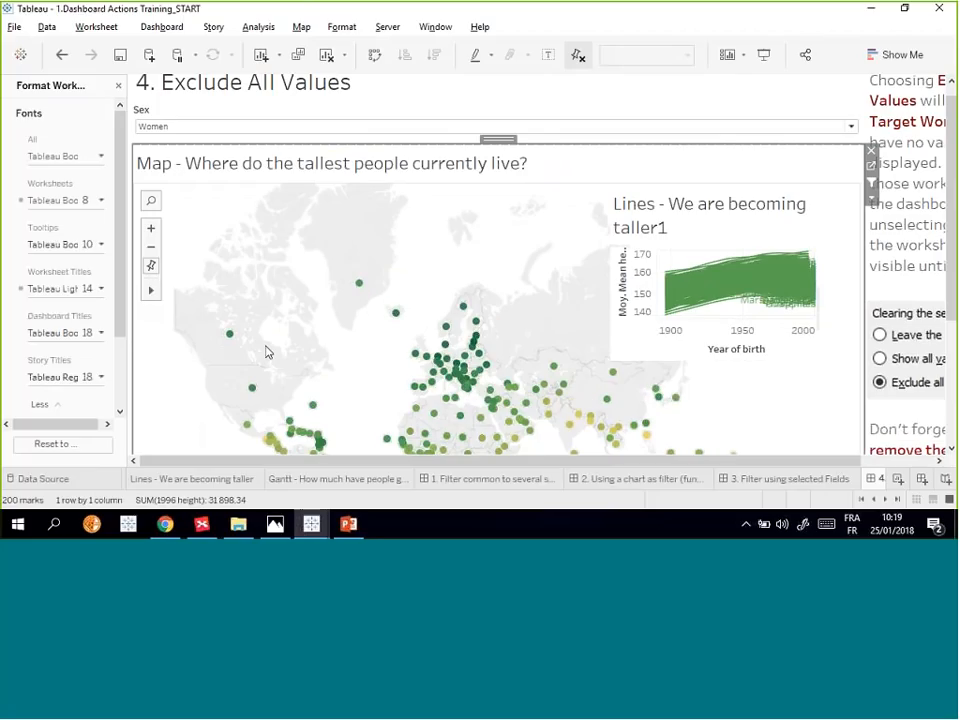
- In presentation mode, select Austria on the map to check the floating Lines chart's response, and clear the selection
{"action": "left_click", "coordinate": [763, 54]}
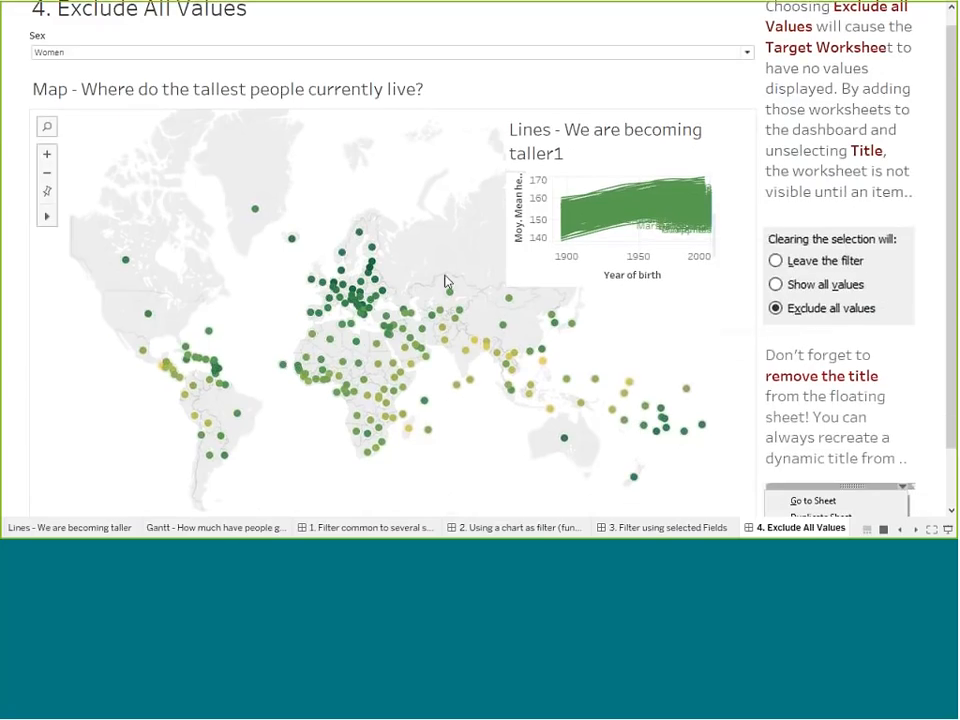
{"action": "left_click", "coordinate": [355, 303]}
{"action": "left_click", "coordinate": [355, 303]}
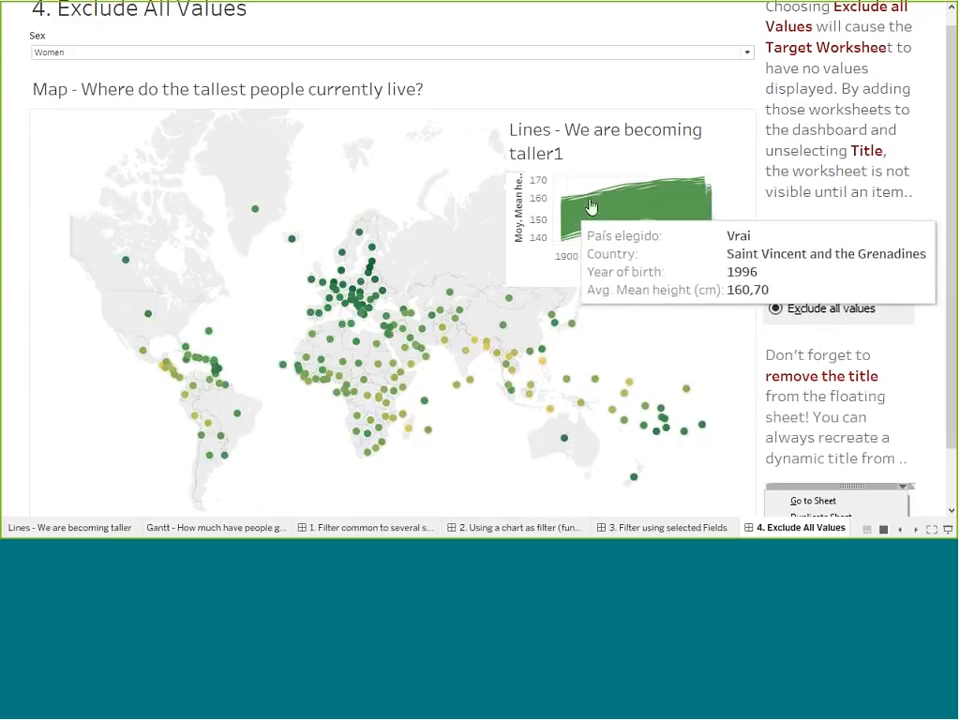
{"action": "left_click", "coordinate": [352, 297]}
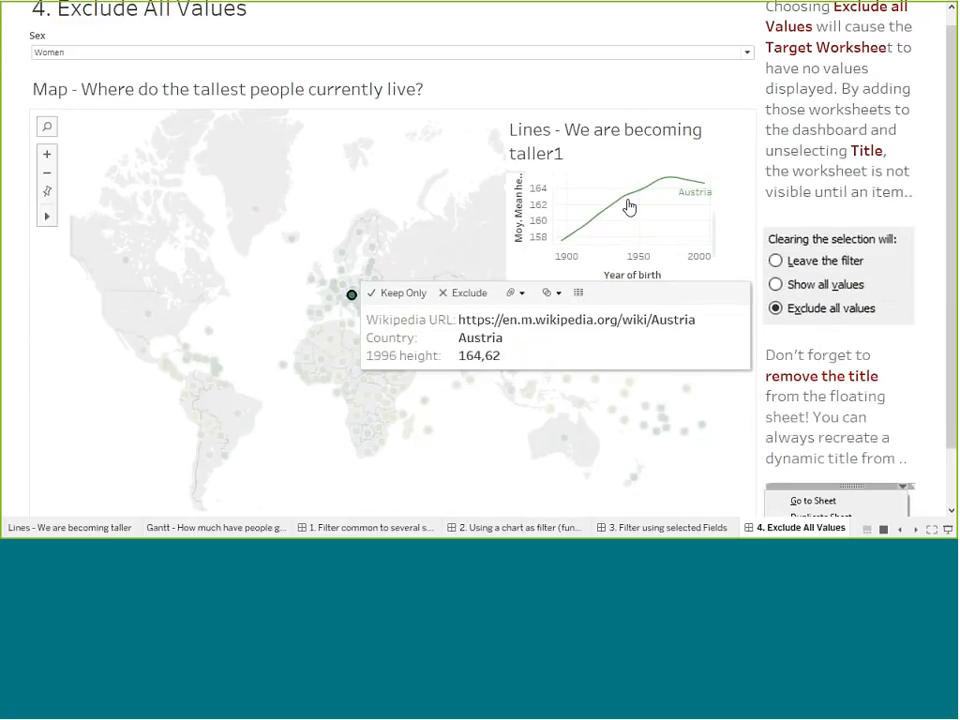
{"action": "left_click", "coordinate": [609, 317]}
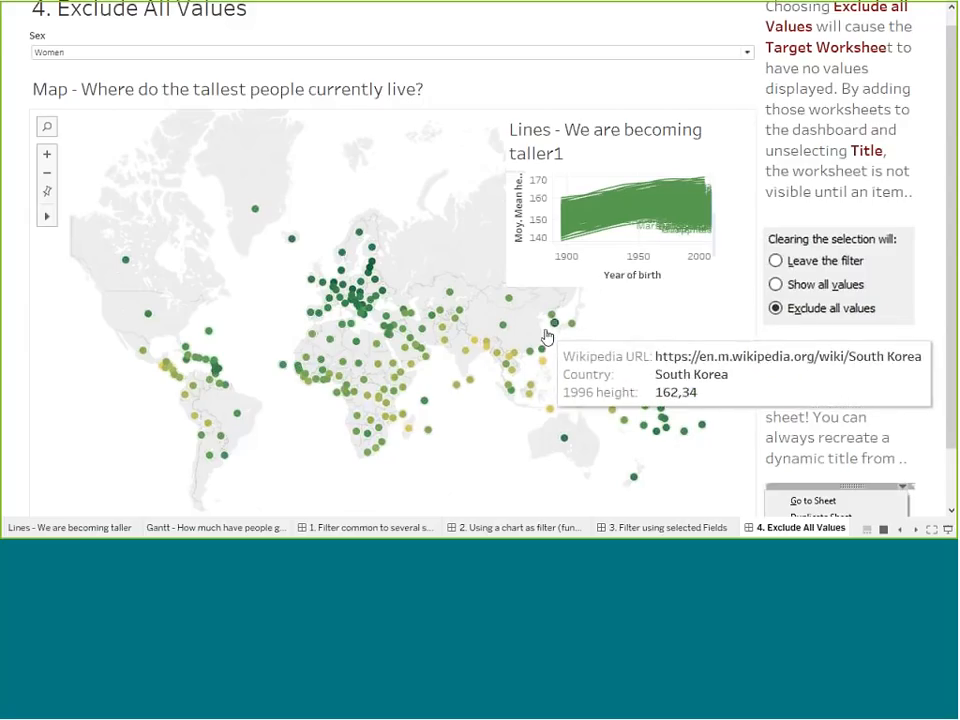
{"action": "key", "text": "Escape"}
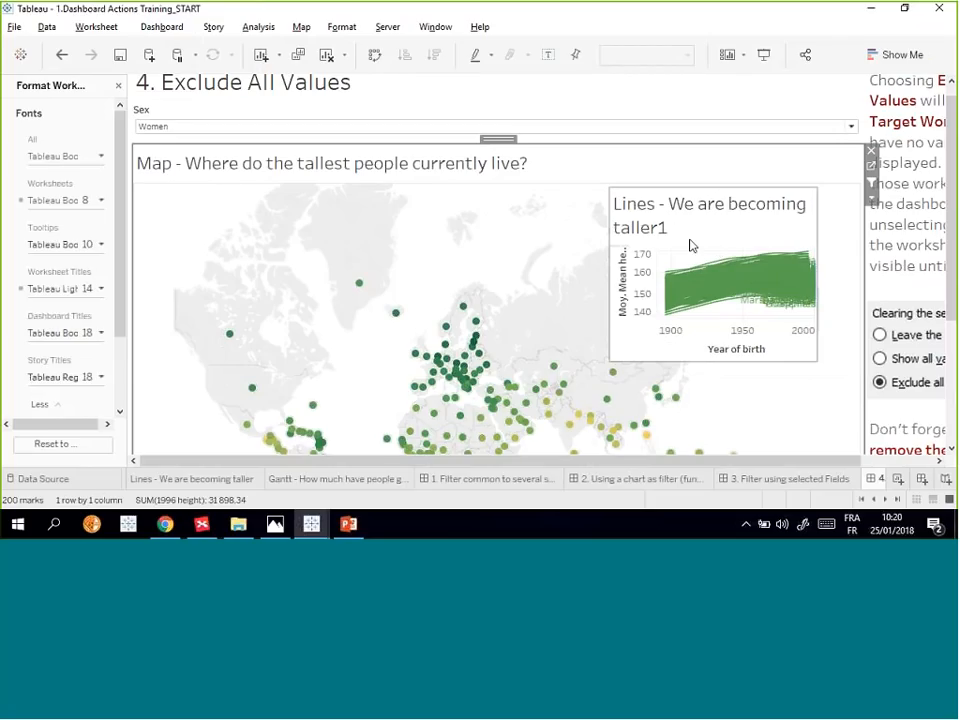
- Switch to the Big Mac Index workbook and select Russia on the Raw index map to examine the line chart below it
{"action": "key", "text": "alt+Tab"}
{"action": "key", "text": "alt+Tab"}
{"action": "key", "text": "alt+Tab"}
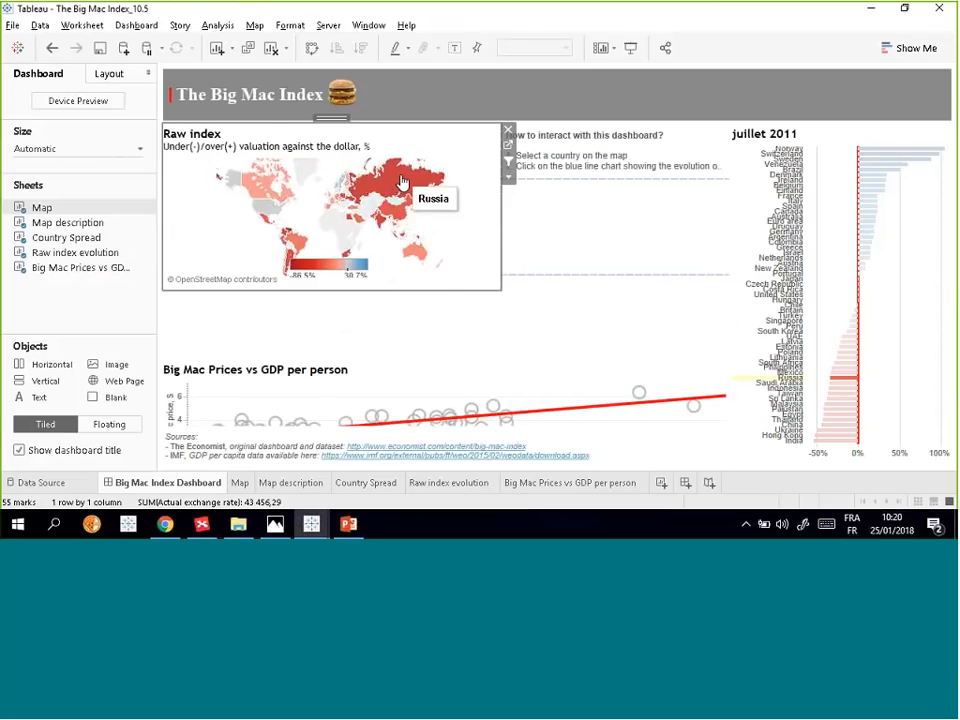
{"action": "left_click", "coordinate": [403, 182]}
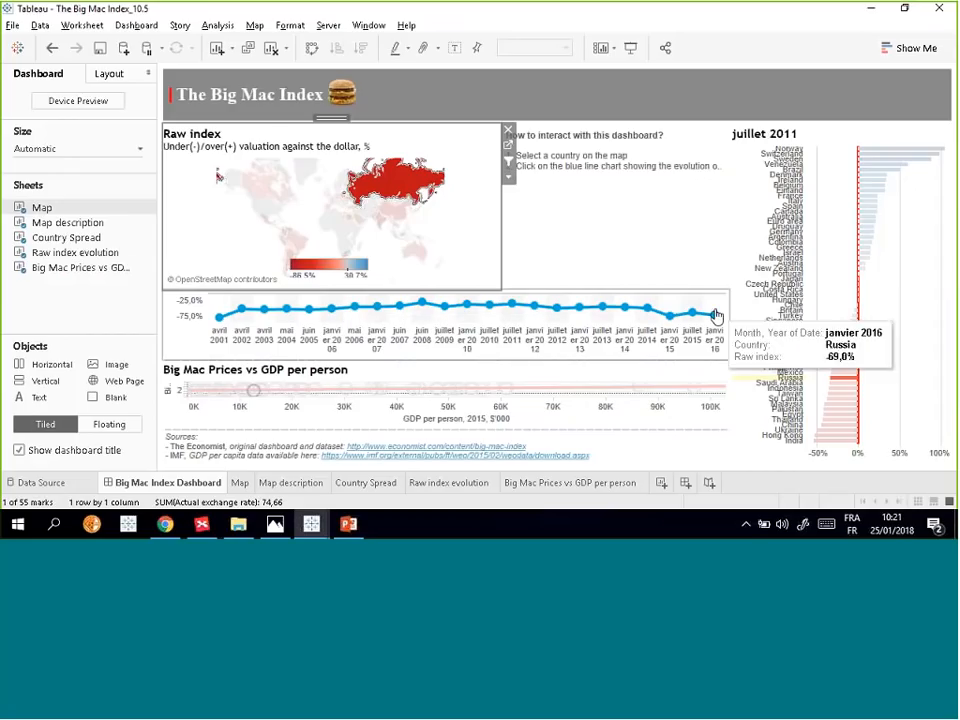
- Clear the Russia selection on the Raw index map and switch back to the Dashboard Actions Training workbook
{"action": "left_click", "coordinate": [392, 168]}
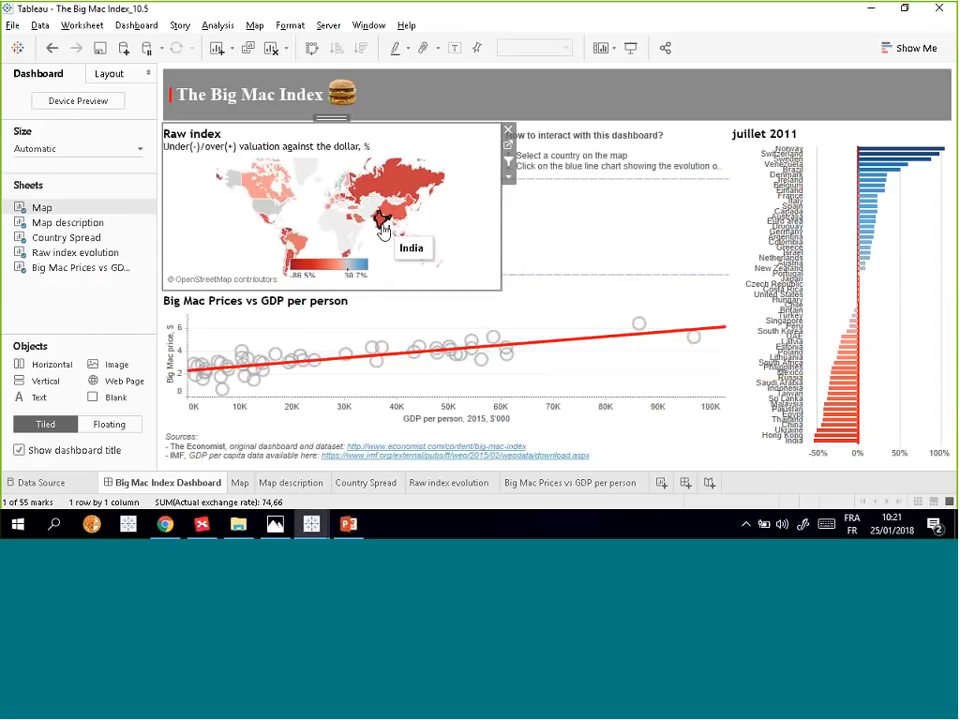
{"action": "left_click", "coordinate": [382, 225]}
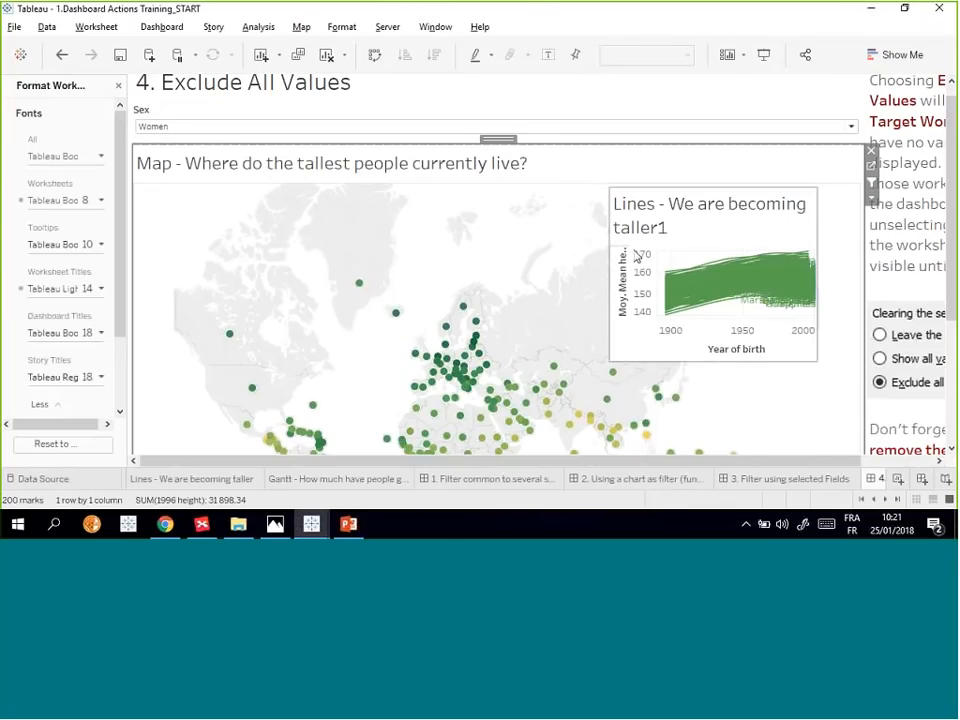
- Edit the dashboard's Filter2 action so that clearing the selection will exclude all values
{"action": "left_click", "coordinate": [160, 33]}
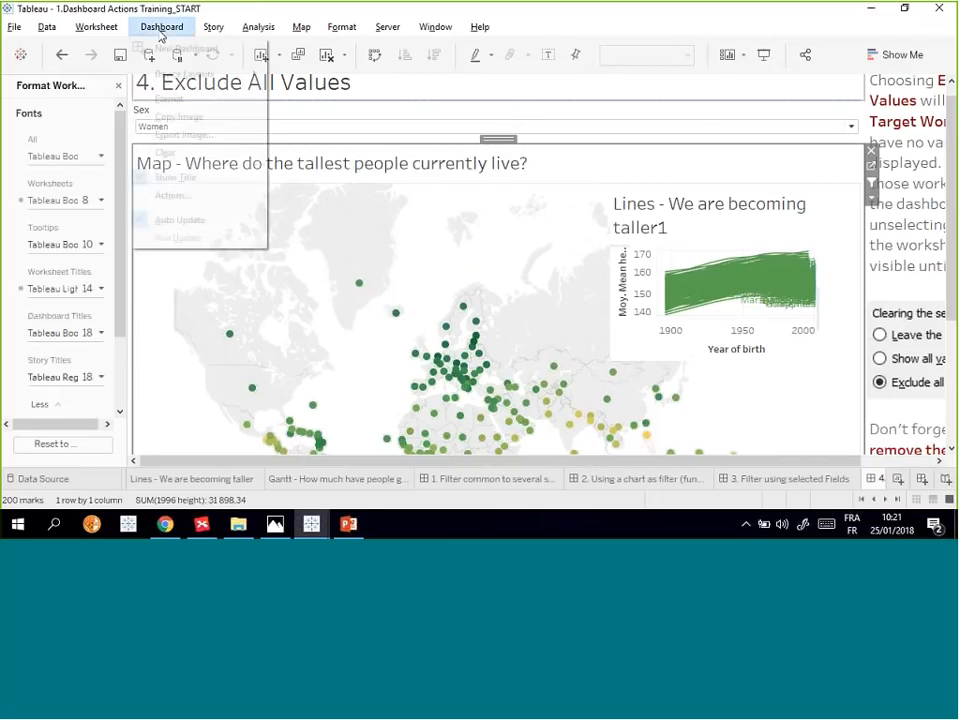
{"action": "left_click", "coordinate": [181, 196]}
{"action": "left_click", "coordinate": [184, 140]}
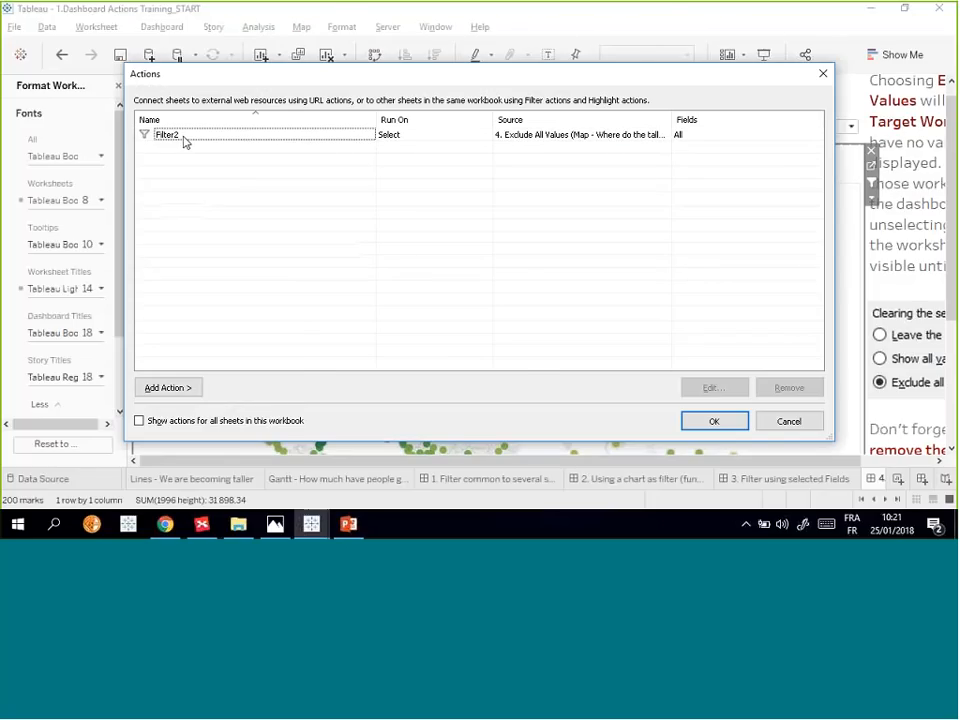
{"action": "double_click", "coordinate": [184, 142]}
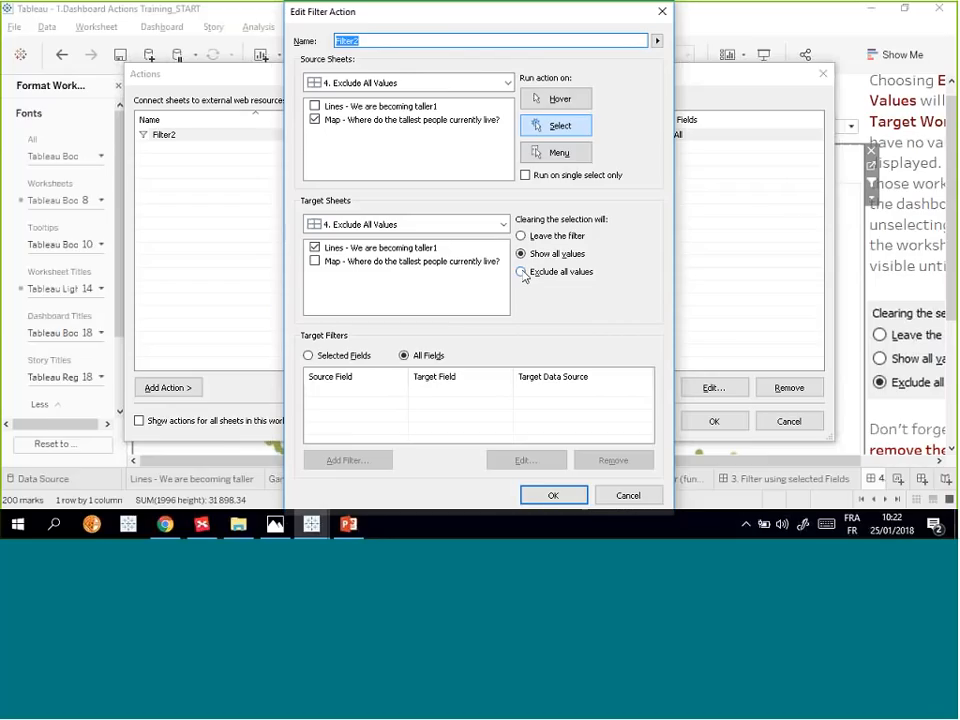
{"action": "left_click", "coordinate": [521, 272]}
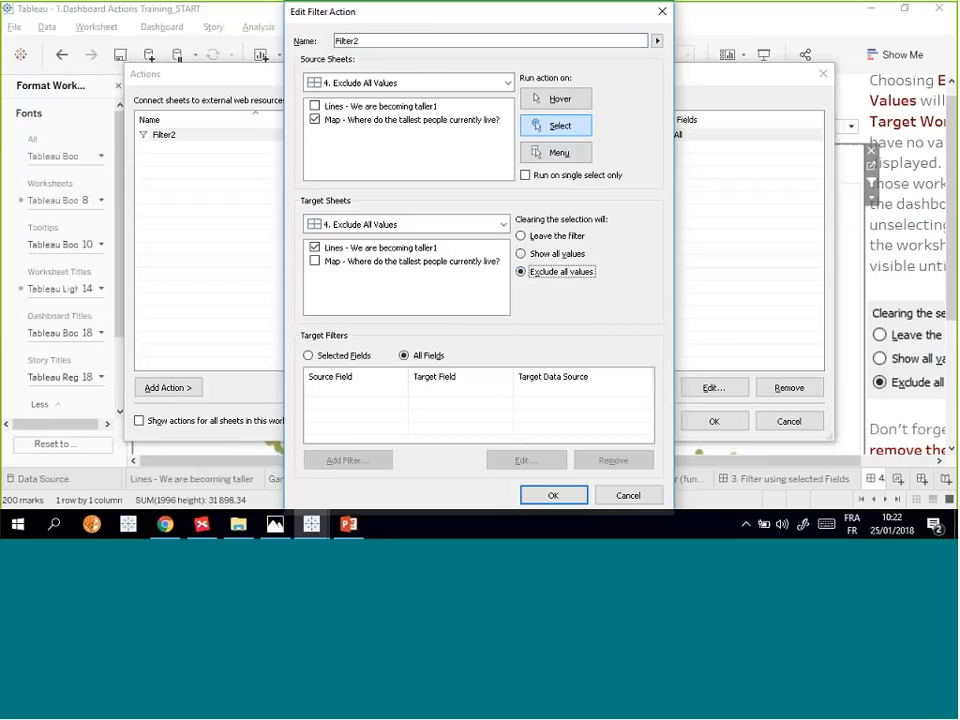
{"action": "left_click", "coordinate": [551, 497]}
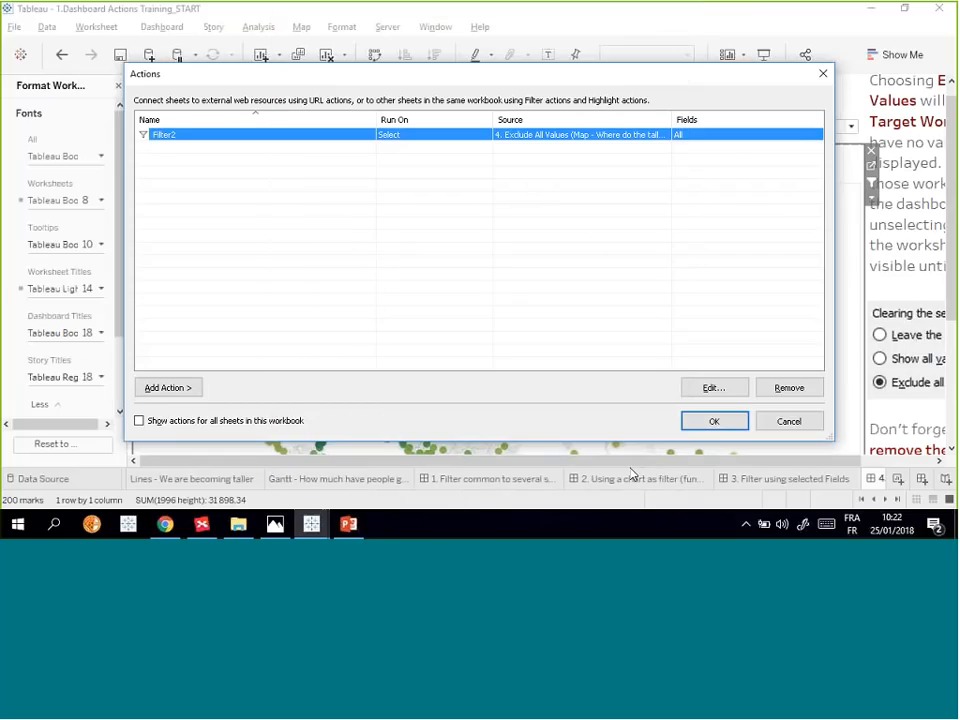
{"action": "left_click", "coordinate": [716, 421]}
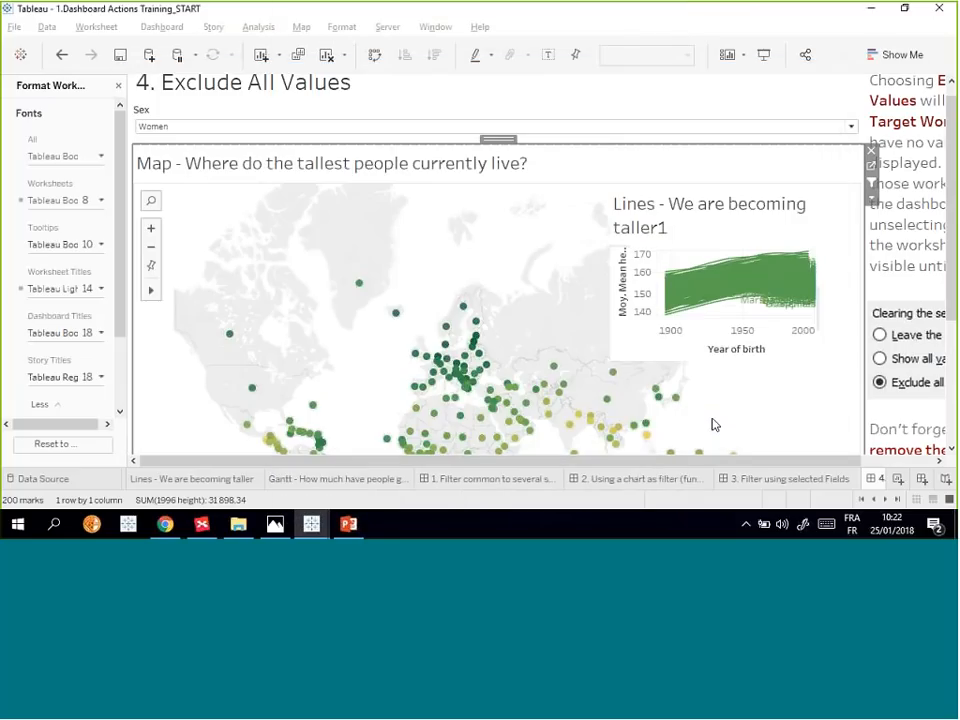
- Select Norway on the map to test the floating Lines chart's response, and clear the selection
{"action": "left_click", "coordinate": [446, 332]}
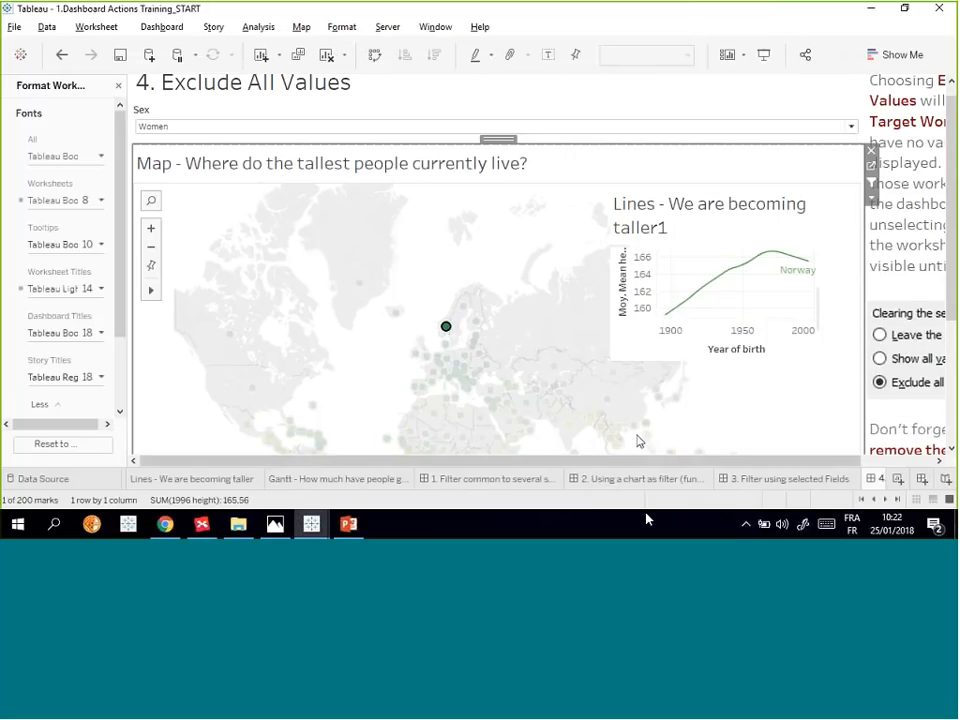
{"action": "left_click", "coordinate": [419, 302]}
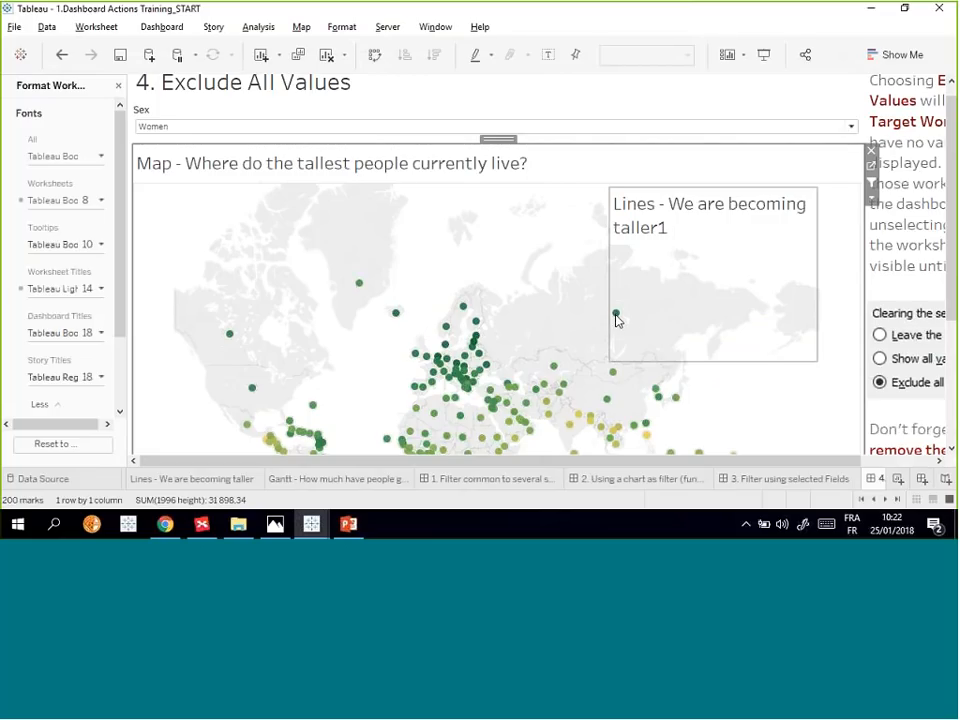
{"action": "mouse_move", "coordinate": [613, 325]}
- Move the floating Lines chart to the map's upper-right corner, clear of the Russian Federation point
{"action": "left_click", "coordinate": [737, 190]}
{"action": "left_click_drag", "start_coordinate": [737, 188], "coordinate": [705, 195]}
{"action": "left_click", "coordinate": [570, 328]}
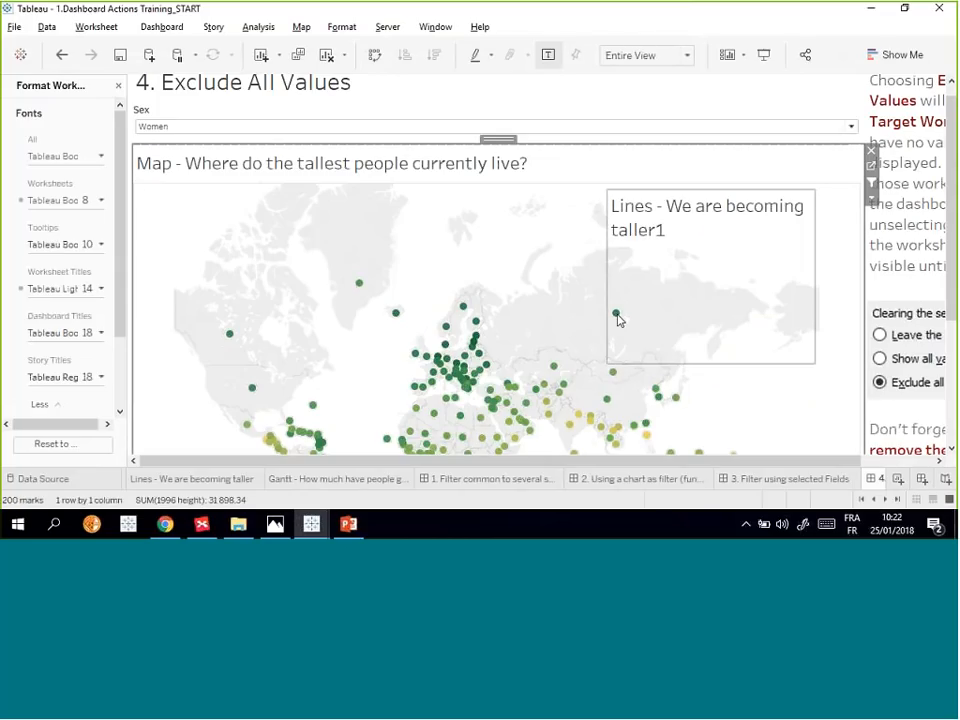
{"action": "left_click", "coordinate": [619, 317]}
{"action": "left_click", "coordinate": [765, 56]}
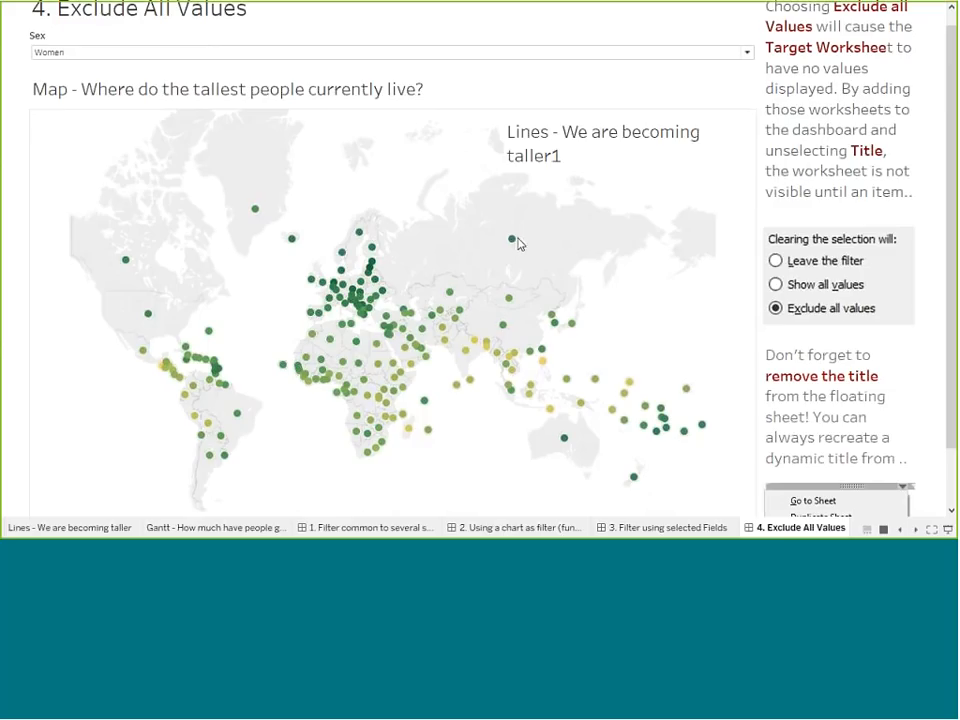
{"action": "key", "text": "Escape"}
{"action": "left_click_drag", "start_coordinate": [705, 180], "coordinate": [757, 184]}
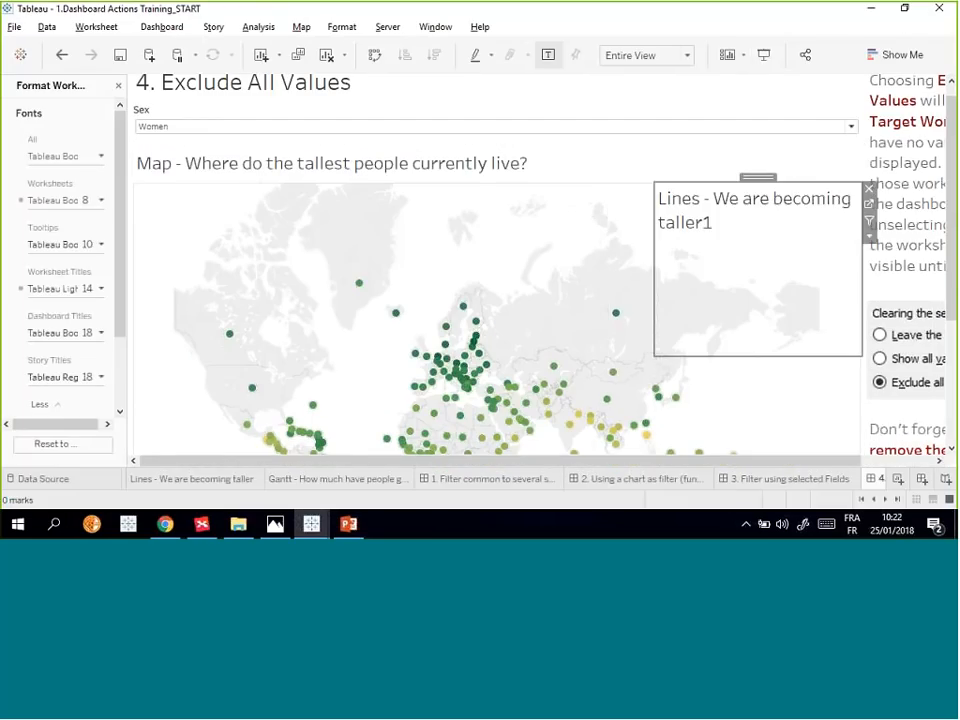
- Select the Russian Federation point on the map to test the repositioned Lines chart, and clear the selection
{"action": "mouse_move", "coordinate": [627, 320]}
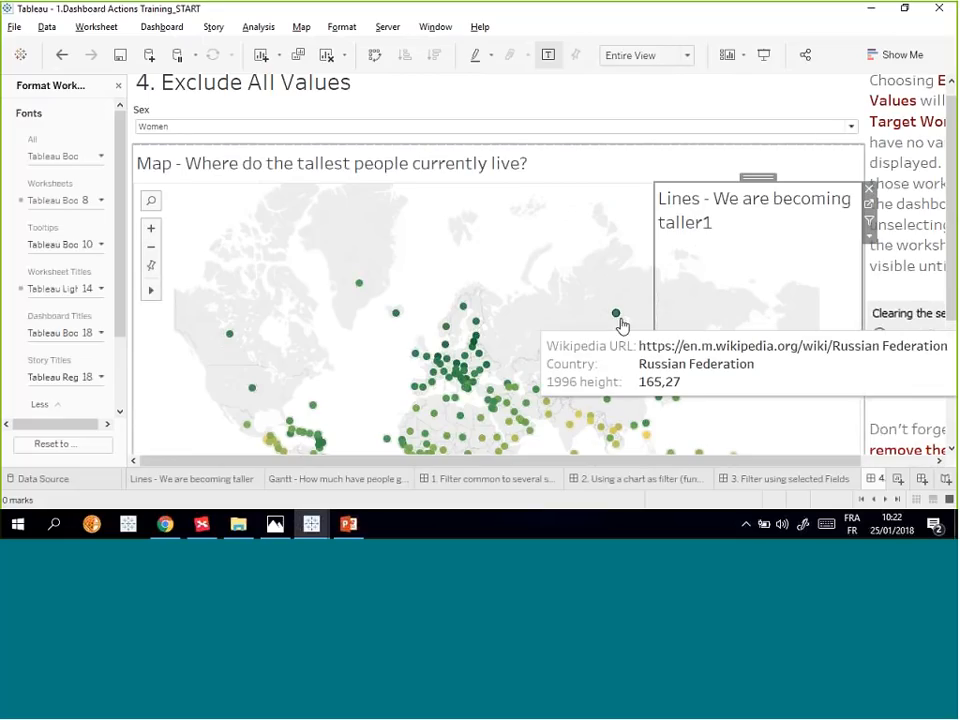
{"action": "left_click", "coordinate": [617, 317]}
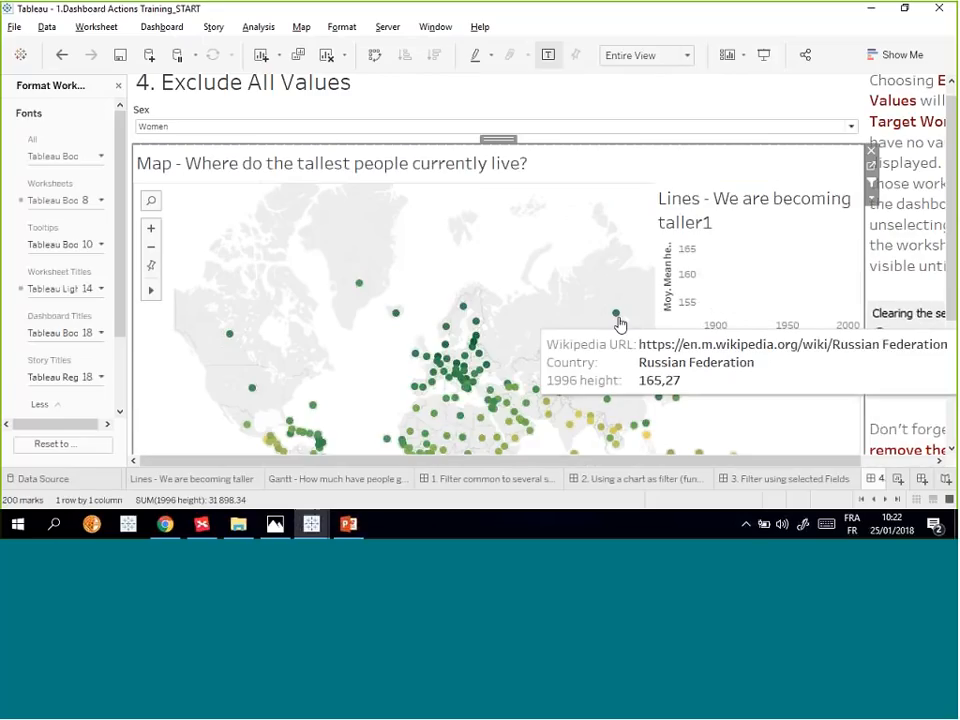
{"action": "left_click", "coordinate": [617, 317]}
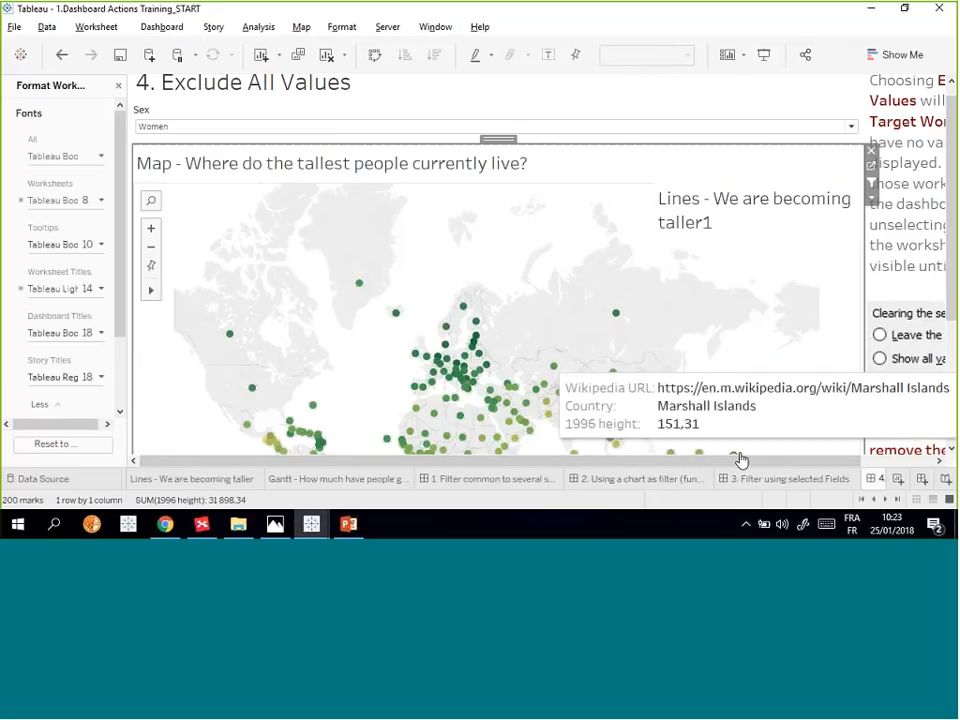
- Hide the title of the floating Lines chart on the map
{"action": "left_click", "coordinate": [735, 457]}
{"action": "left_click_drag", "start_coordinate": [733, 459], "coordinate": [889, 456]}
{"action": "scroll", "coordinate": [933, 250], "scroll_direction": "down", "scroll_amount": 3}
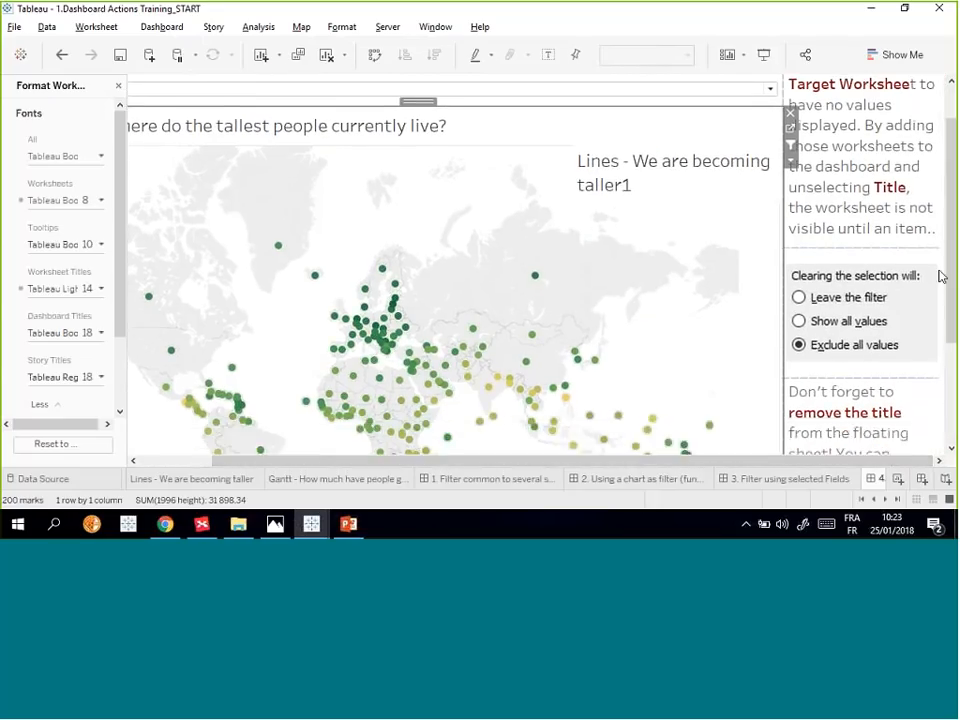
{"action": "scroll", "coordinate": [937, 279], "scroll_direction": "up", "scroll_amount": 4}
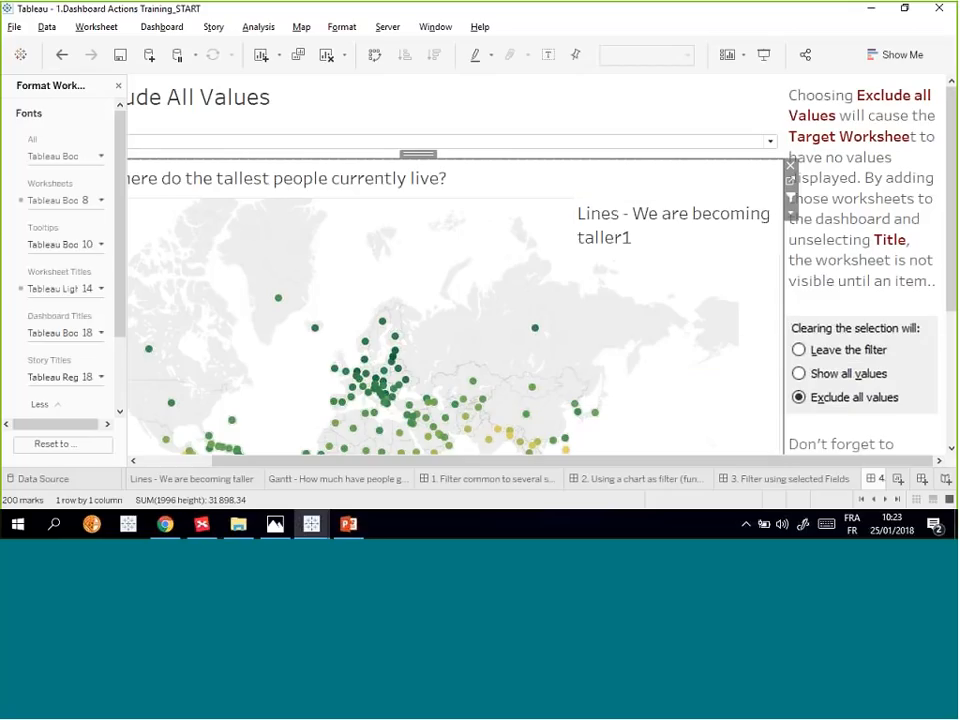
{"action": "left_click_drag", "start_coordinate": [549, 460], "coordinate": [368, 463]}
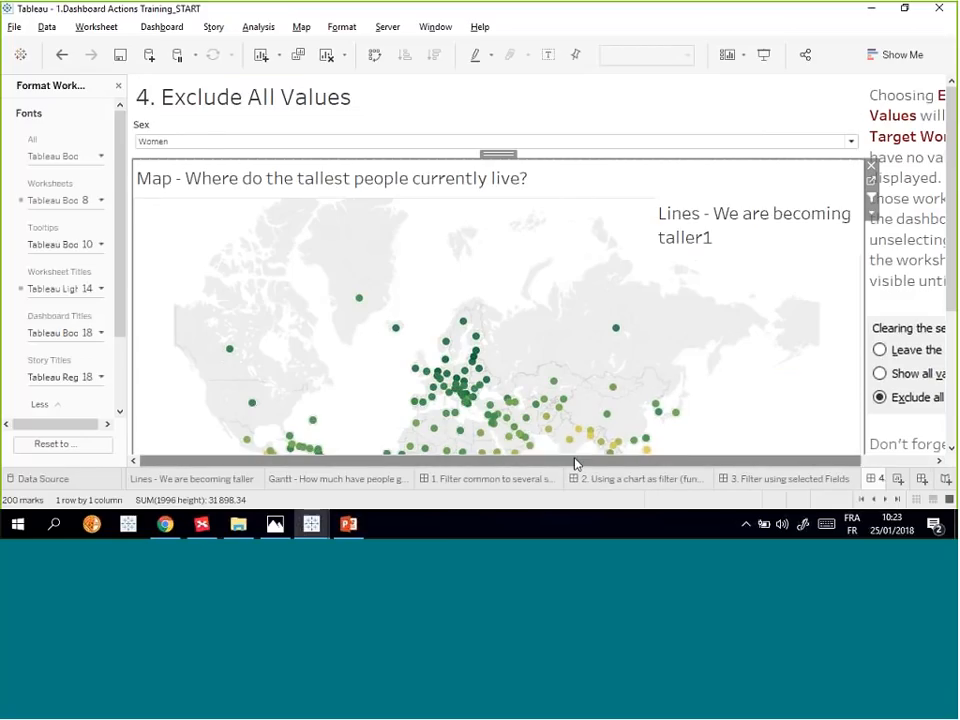
{"action": "left_click_drag", "start_coordinate": [573, 460], "coordinate": [723, 446]}
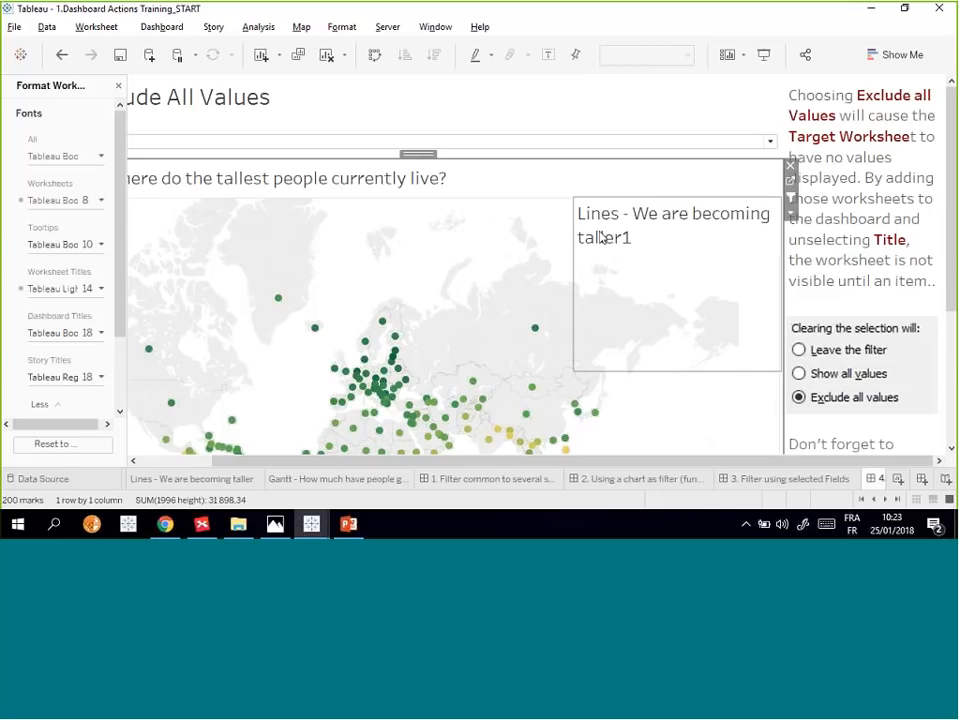
{"action": "right_click", "coordinate": [600, 237]}
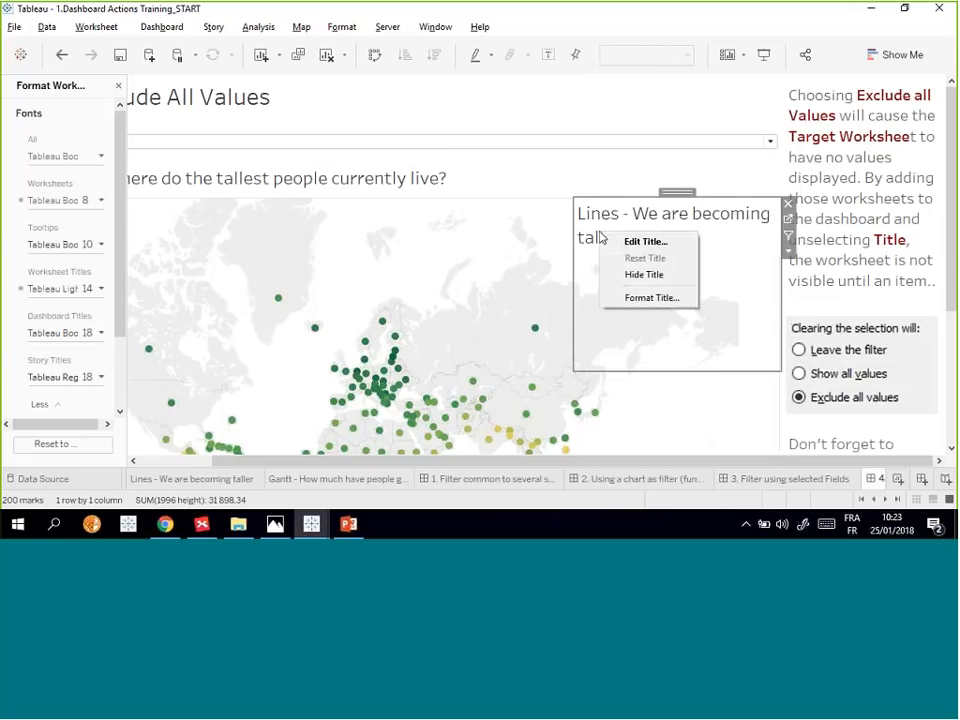
{"action": "left_click", "coordinate": [648, 275]}
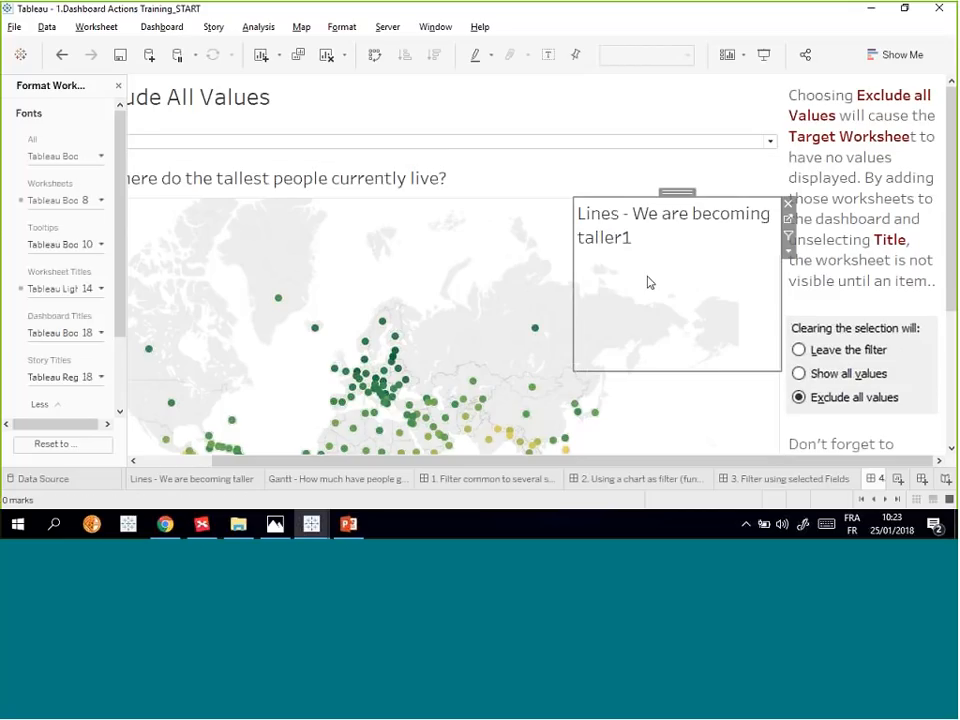
{"action": "left_click", "coordinate": [690, 428]}
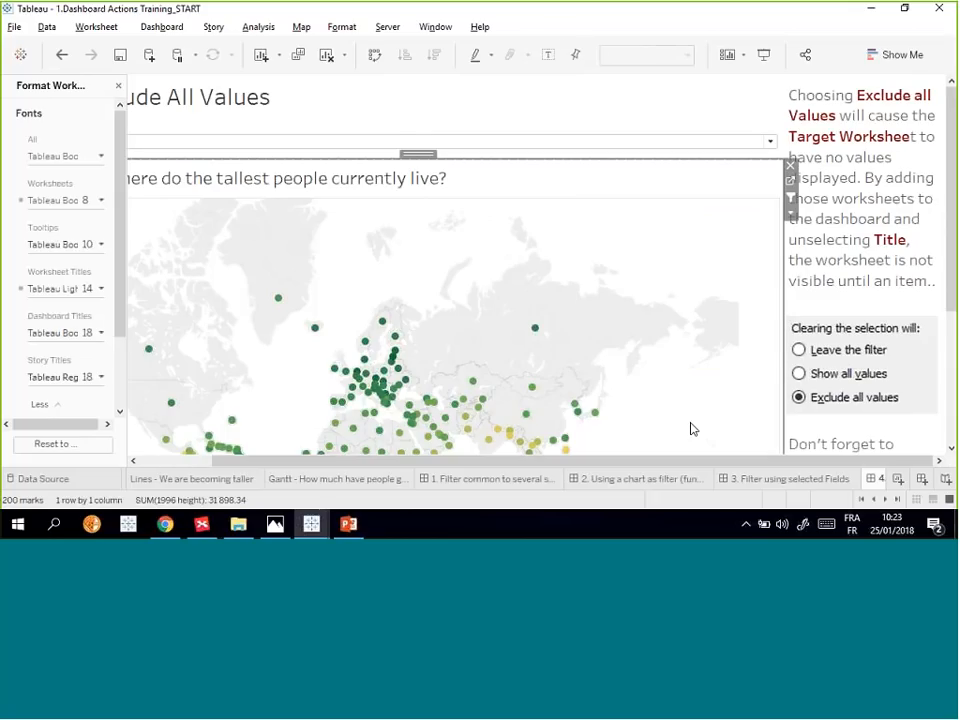
- Reset the map to its default view
{"action": "scroll", "coordinate": [683, 379], "scroll_direction": "down", "scroll_amount": 2}
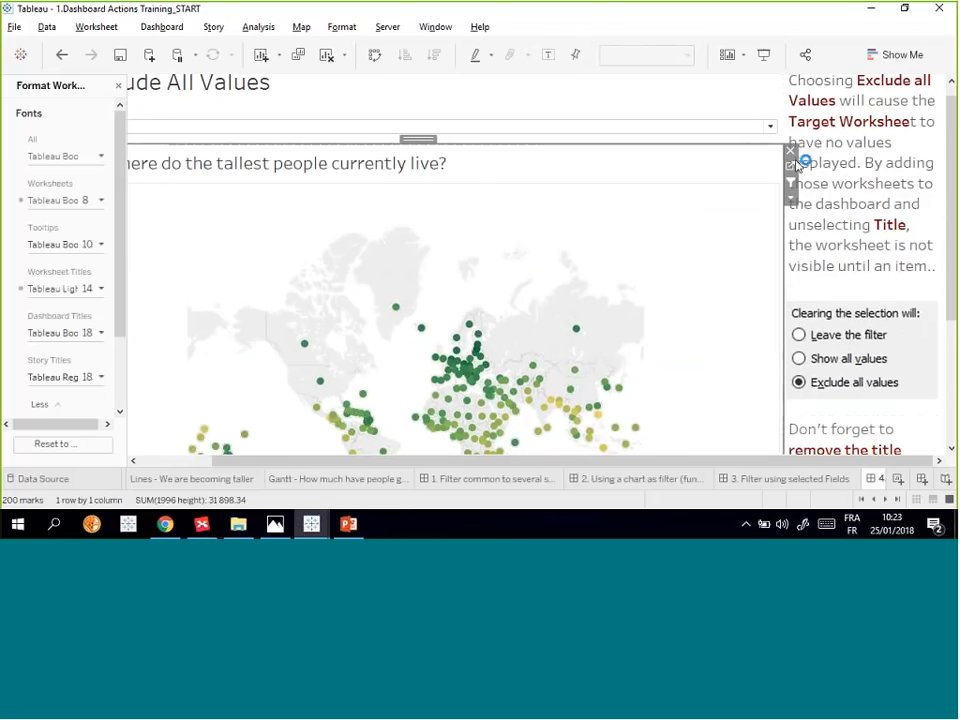
{"action": "left_click_drag", "start_coordinate": [178, 460], "coordinate": [150, 460]}
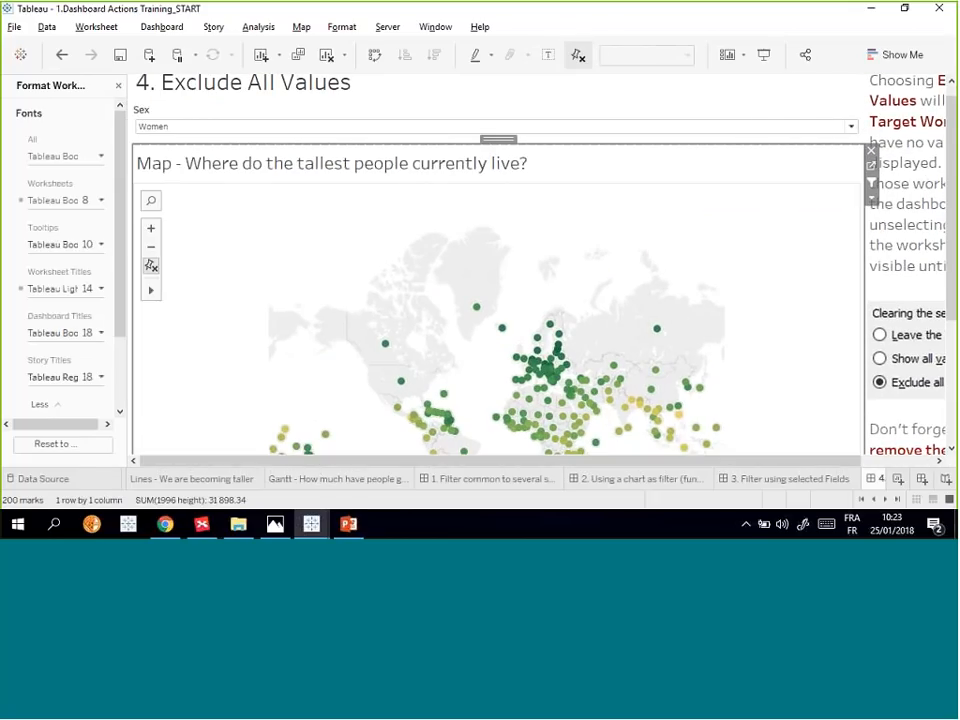
{"action": "left_click", "coordinate": [578, 56]}
- In presentation mode, select Russian Federation, Mongolia, China and Tajikistan in turn to test the floating chart, clear the selection and return to editing
{"action": "key", "text": "F7"}
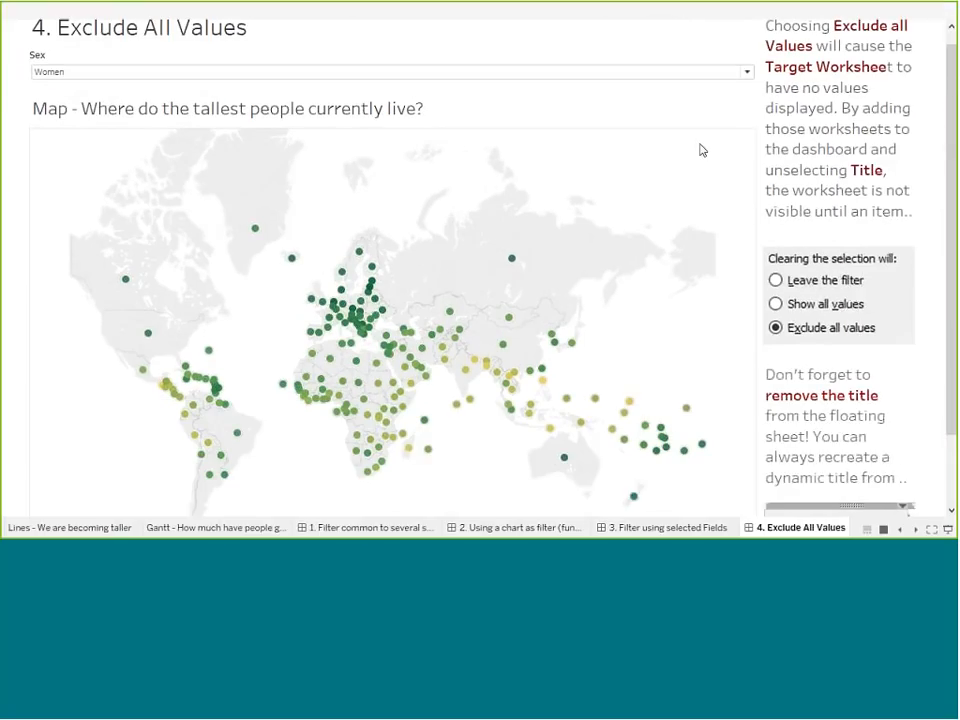
{"action": "left_click", "coordinate": [513, 243]}
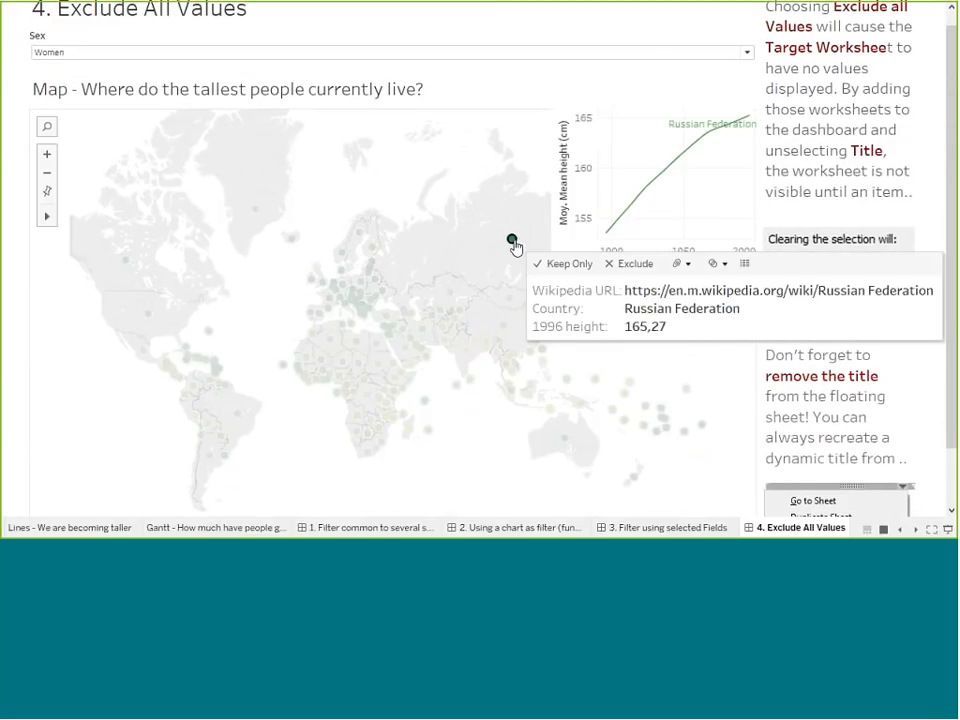
{"action": "left_click", "coordinate": [509, 302]}
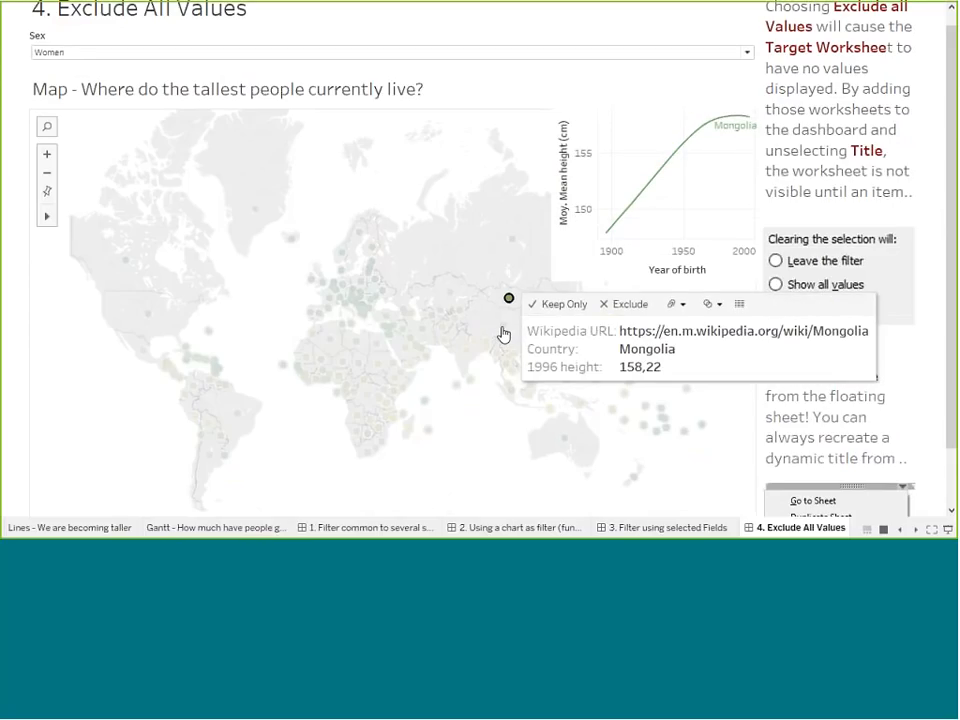
{"action": "left_click", "coordinate": [503, 330]}
{"action": "left_click", "coordinate": [503, 330]}
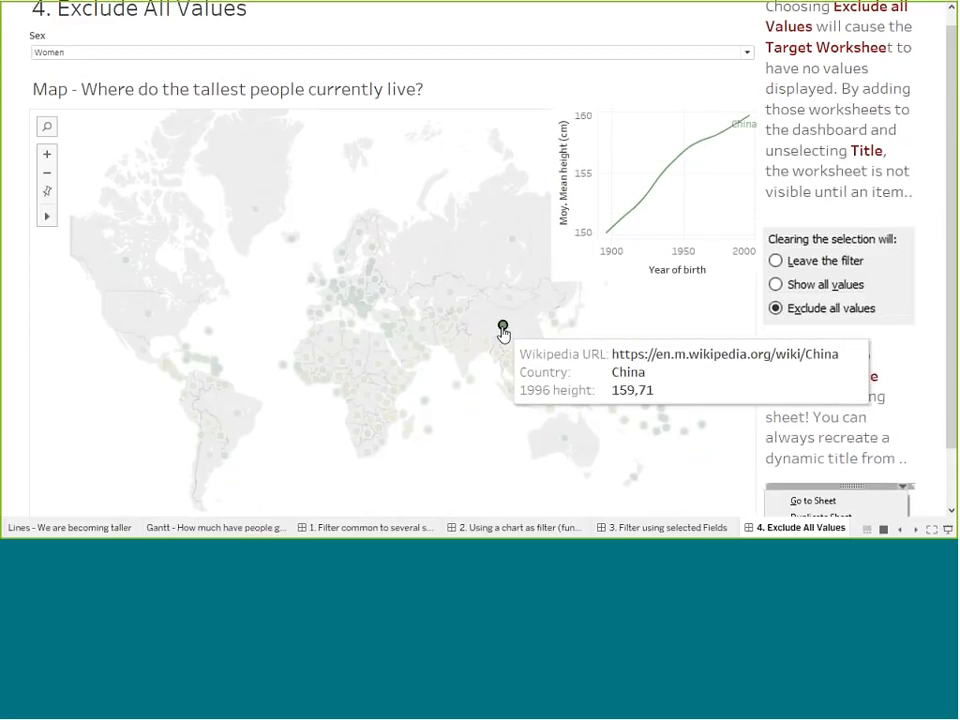
{"action": "left_click", "coordinate": [455, 320]}
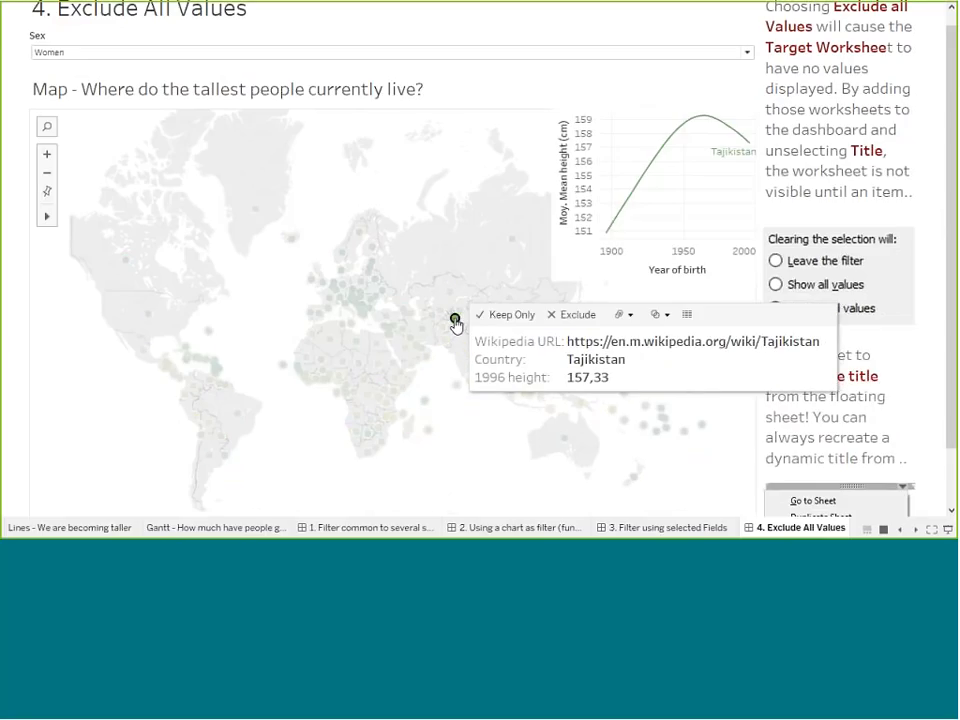
{"action": "left_click", "coordinate": [455, 320]}
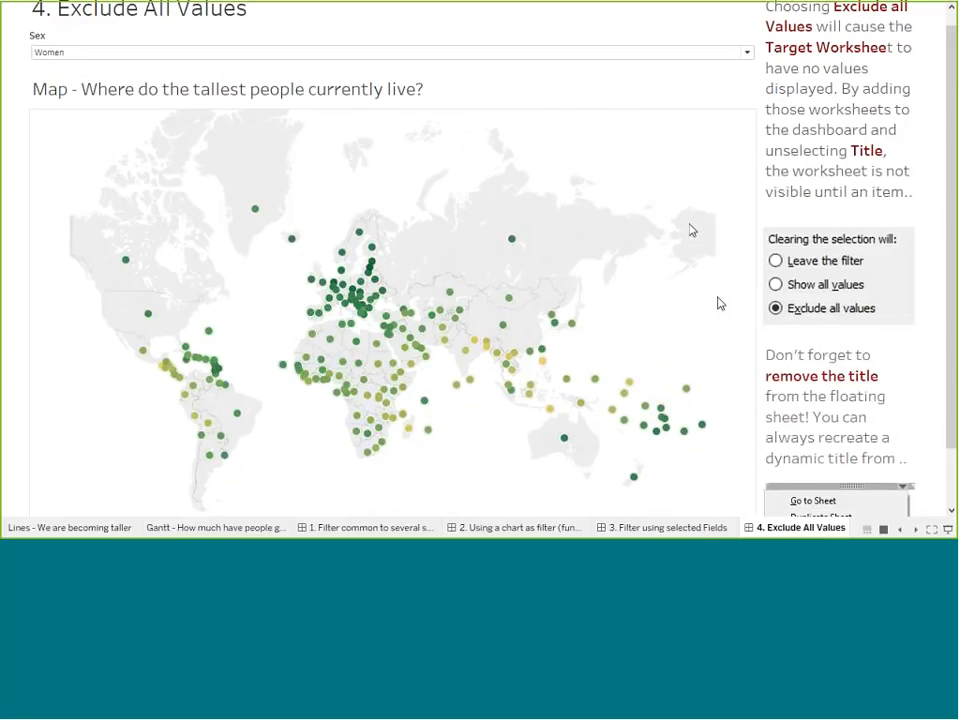
{"action": "mouse_move", "coordinate": [508, 248]}
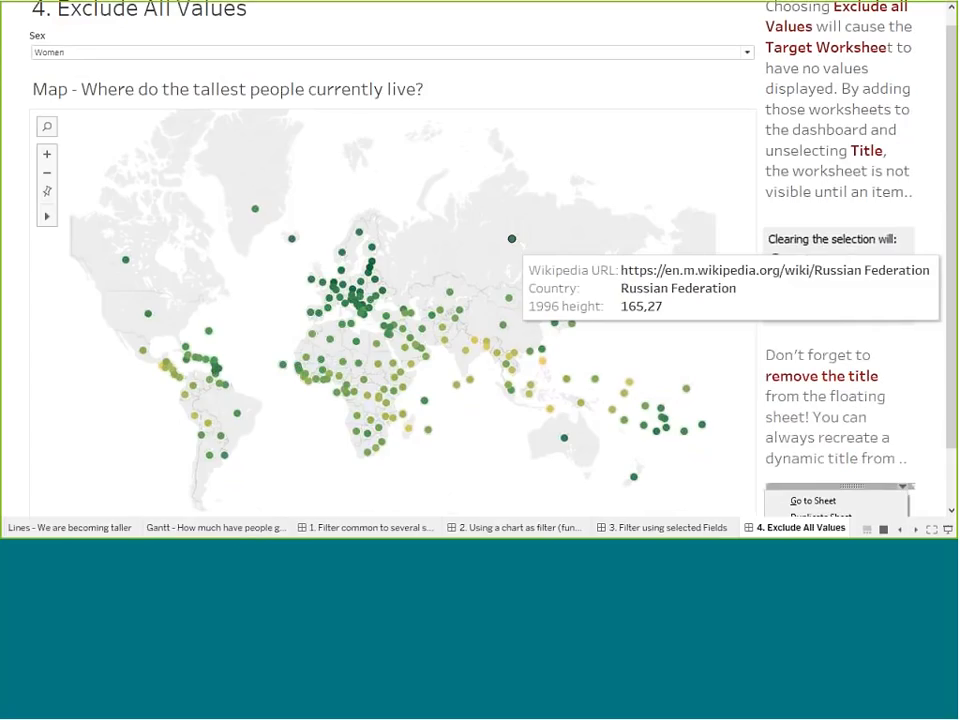
{"action": "key", "text": "Escape"}
- Open the Dynamic title sheet and remove its Action (Wikipedia URL,Country) filter
{"action": "left_click", "coordinate": [898, 499]}
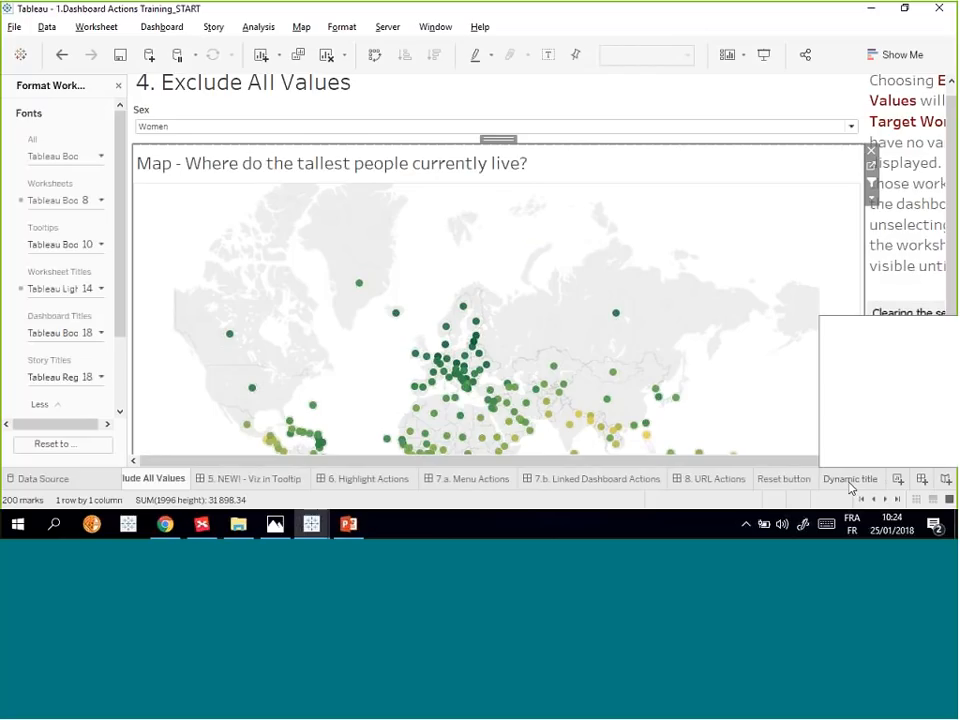
{"action": "left_click", "coordinate": [850, 480]}
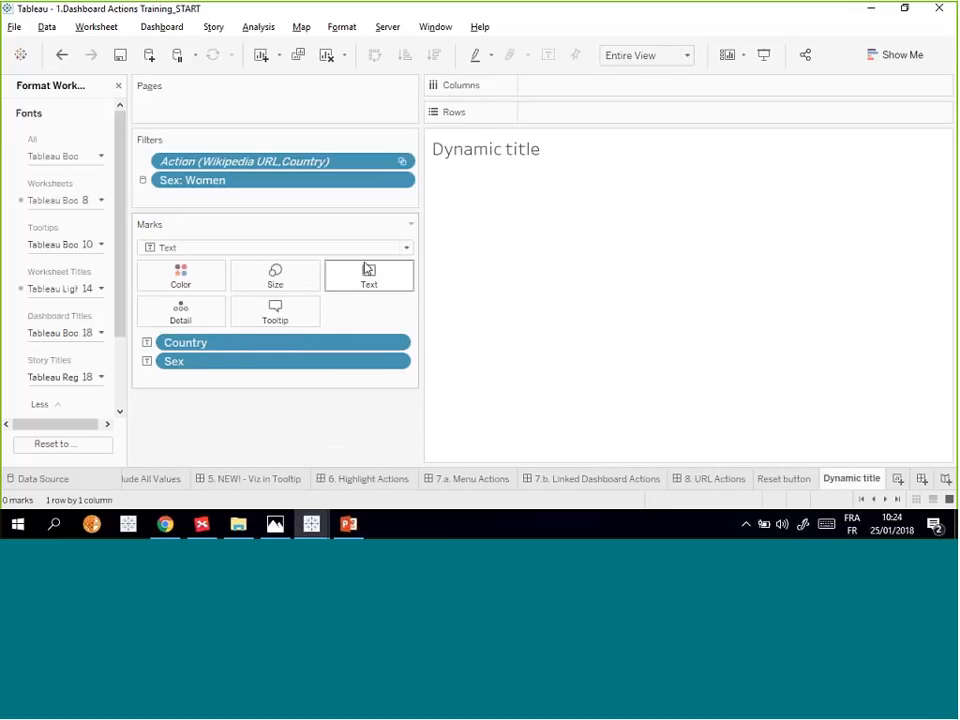
{"action": "left_click_drag", "start_coordinate": [320, 161], "coordinate": [120, 170]}
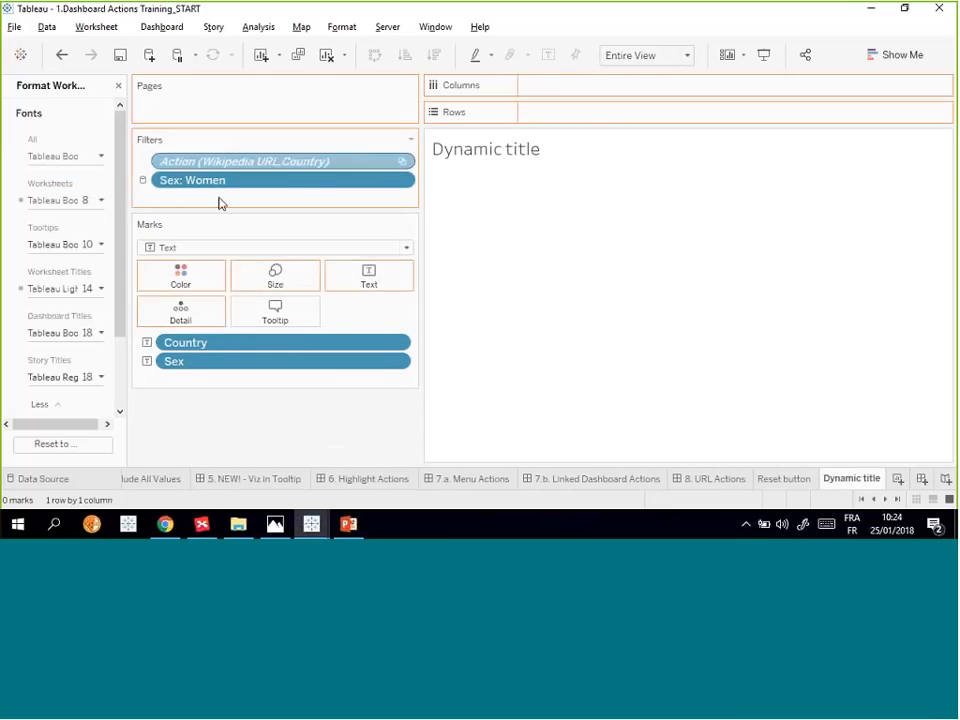
- Remove the Wikipedia URL/Country action filter and the Country and Sex fields from the marks, keeping Text as the mark type
{"action": "left_click_drag", "start_coordinate": [270, 161], "coordinate": [285, 161]}
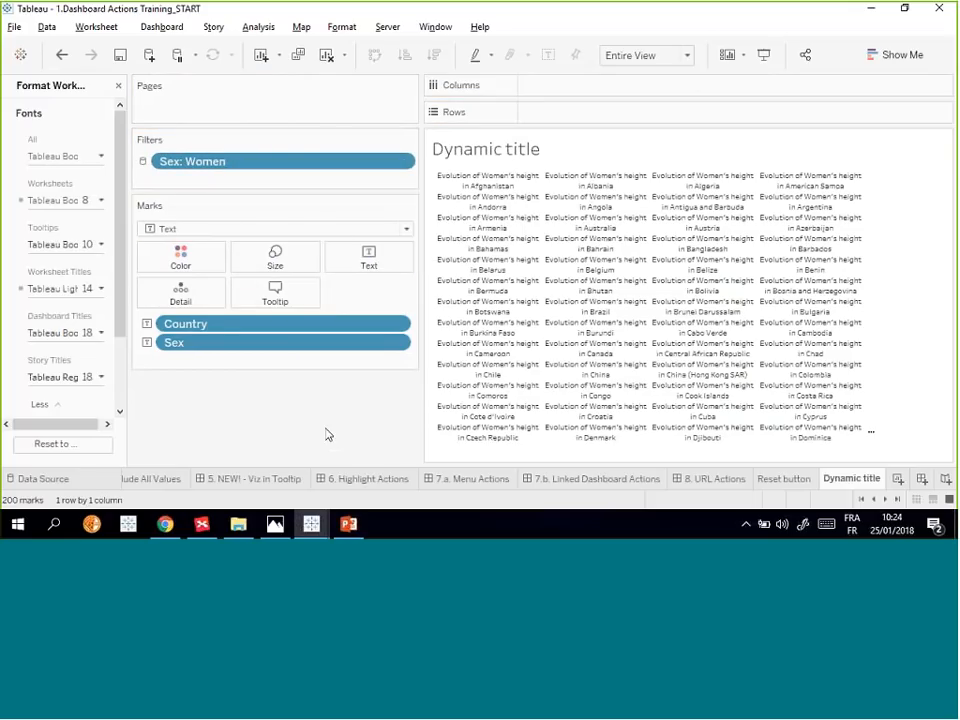
{"action": "left_click_drag", "start_coordinate": [246, 324], "coordinate": [8, 345]}
{"action": "left_click", "coordinate": [118, 86]}
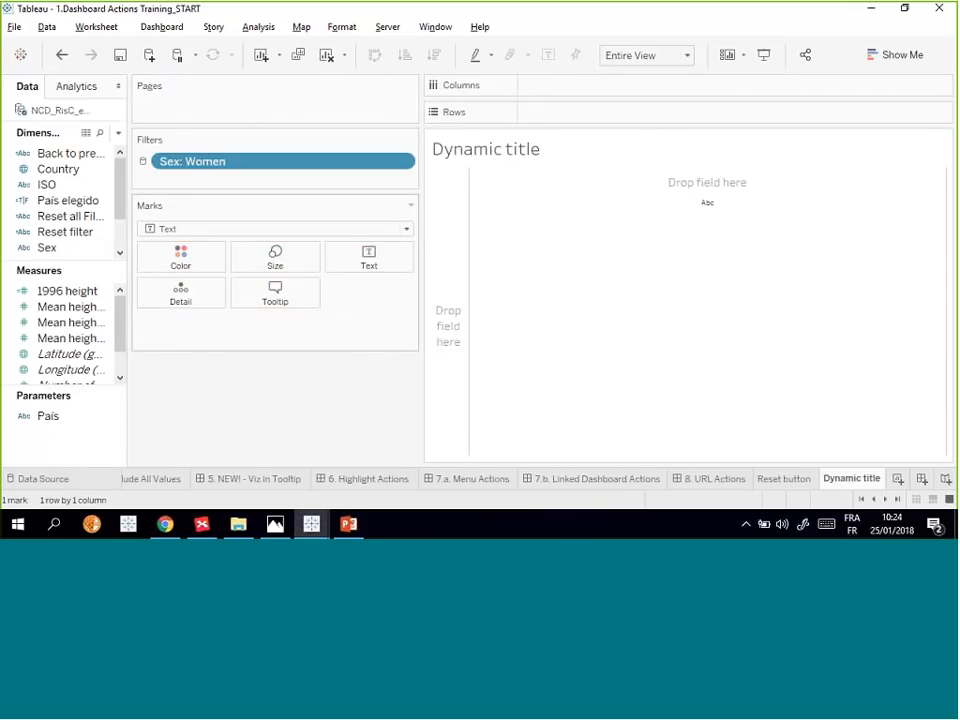
{"action": "left_click", "coordinate": [406, 229]}
{"action": "left_click", "coordinate": [228, 354]}
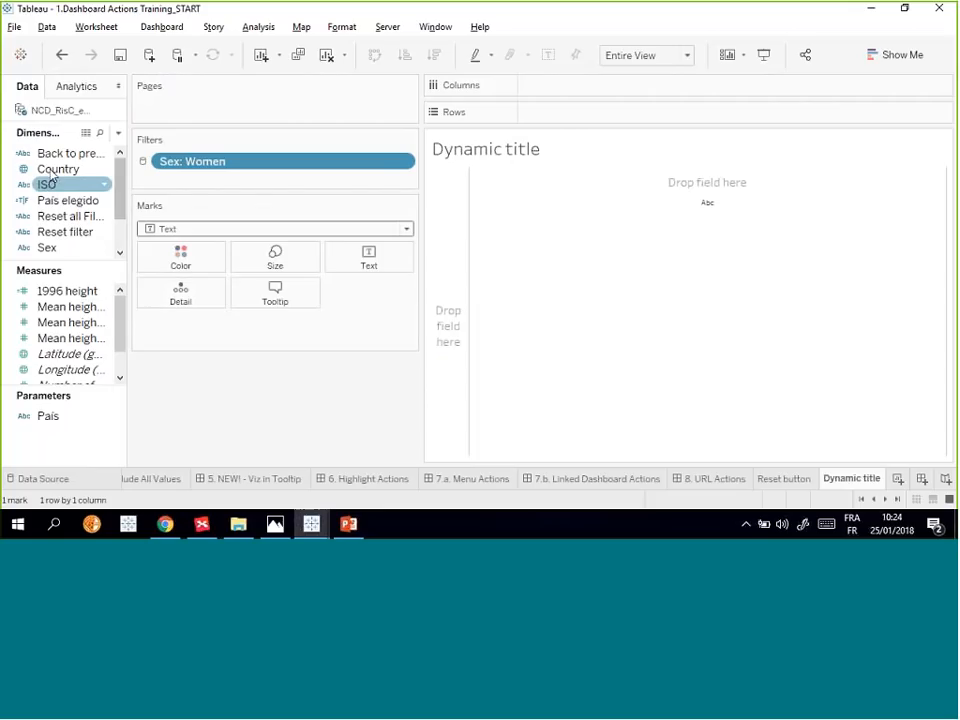
- Add Country as a text label and make the label read "Height evolution in <Country>"
{"action": "left_click_drag", "start_coordinate": [58, 169], "coordinate": [366, 258]}
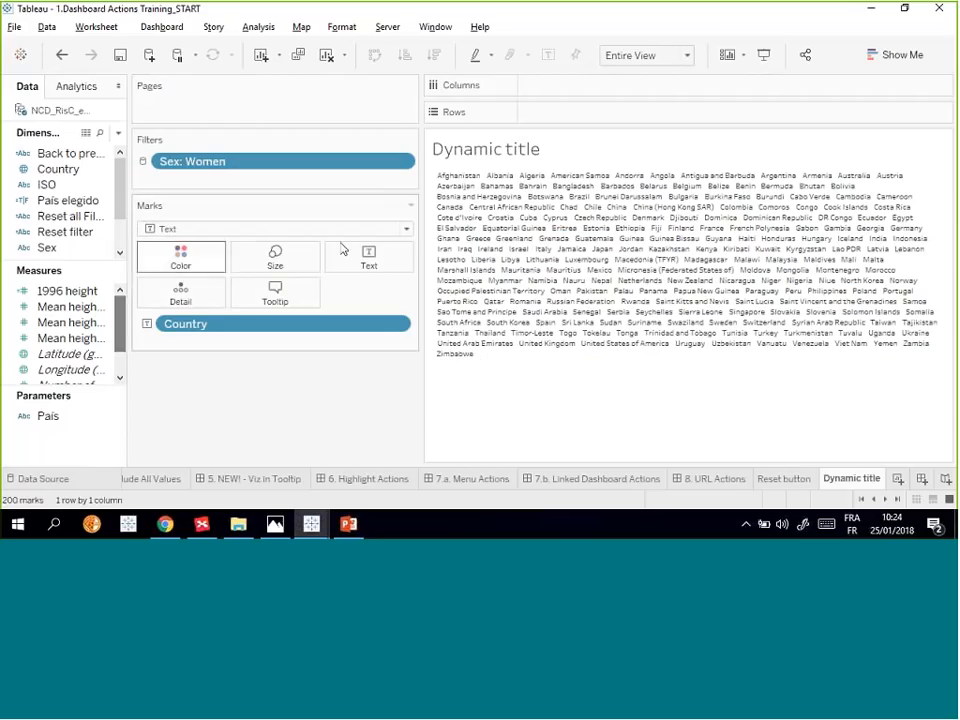
{"action": "left_click", "coordinate": [369, 257]}
{"action": "left_click", "coordinate": [469, 290]}
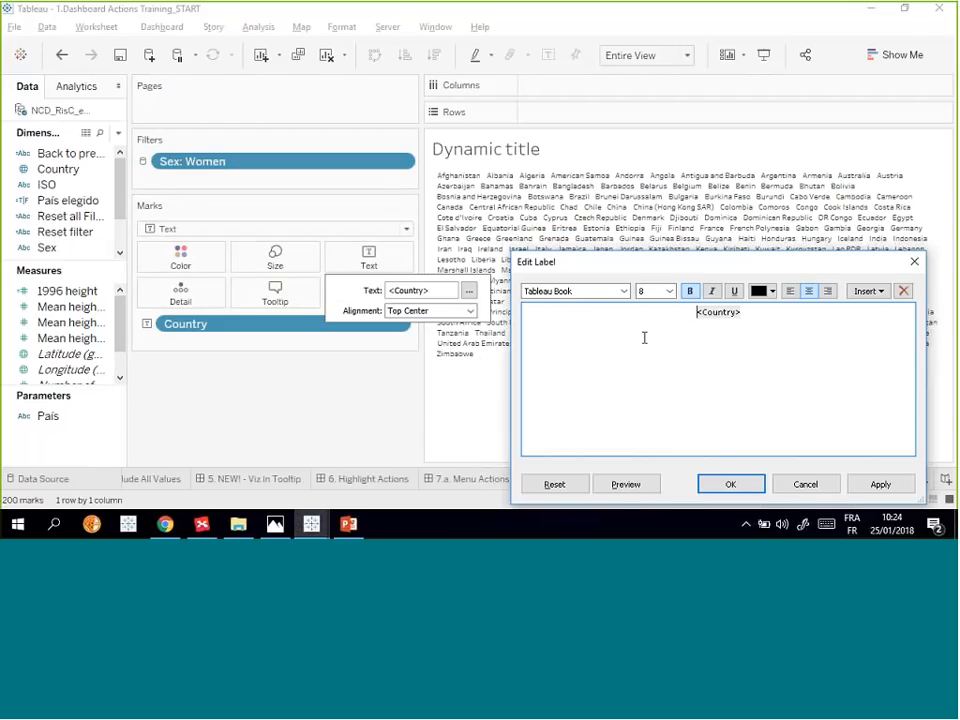
{"action": "type", "text": "Height evo"}
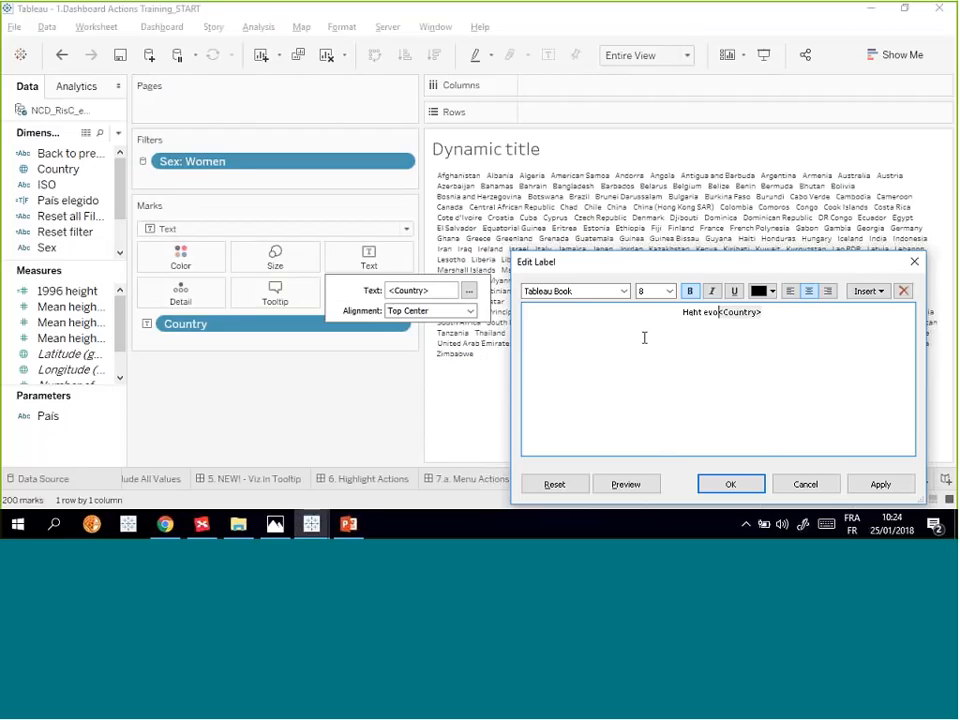
{"action": "type", "text": "lution in"}
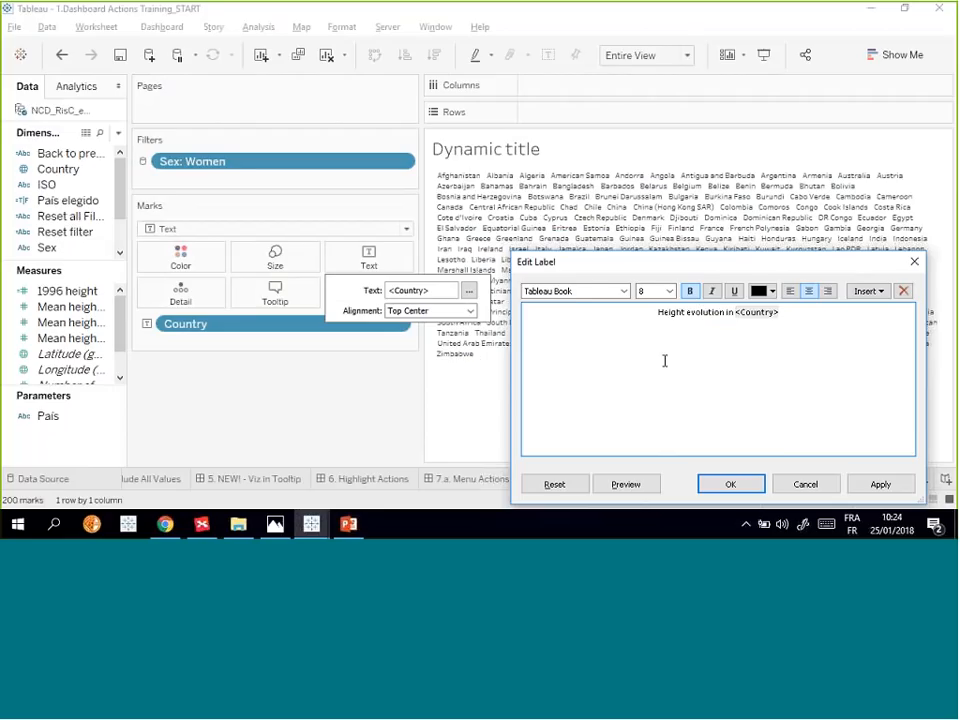
{"action": "left_click", "coordinate": [725, 487]}
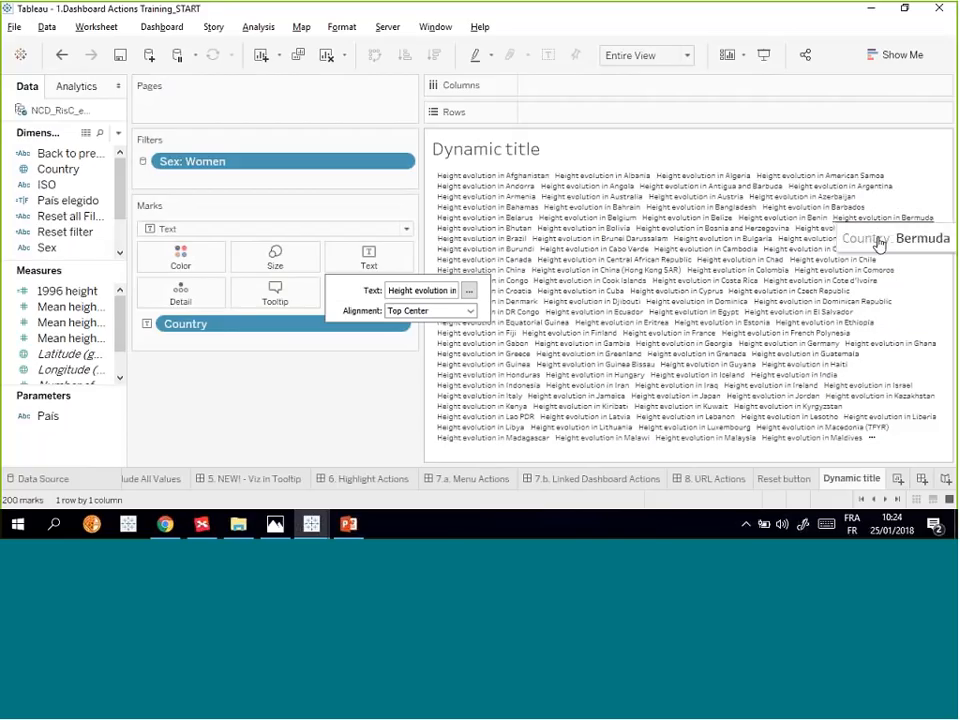
- Format the whole "Height evolution in <Country>" label in Tableau Bold, size 9
{"action": "left_click", "coordinate": [368, 258]}
{"action": "left_click", "coordinate": [368, 258]}
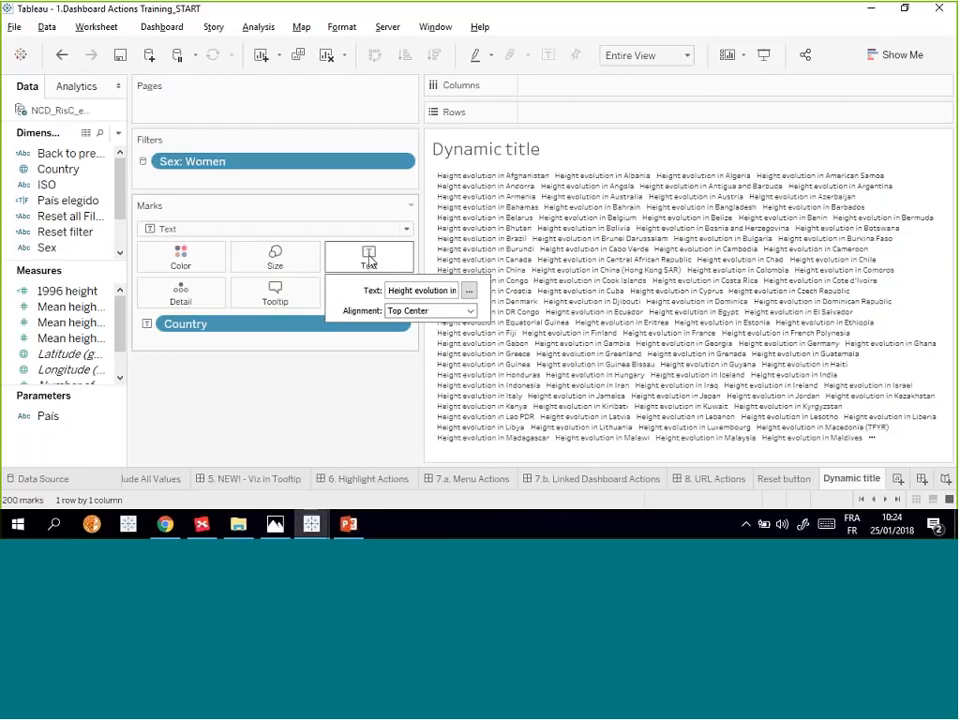
{"action": "left_click", "coordinate": [468, 292]}
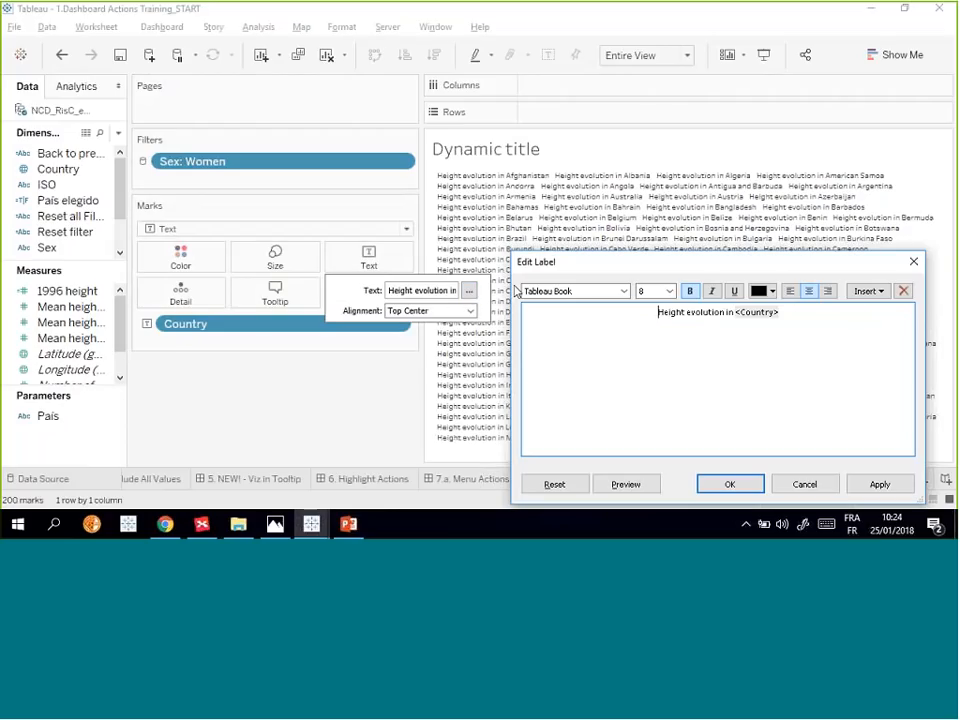
{"action": "key", "text": "ctrl+a"}
{"action": "left_click", "coordinate": [624, 291]}
{"action": "scroll", "coordinate": [580, 200], "scroll_direction": "down", "scroll_amount": 1}
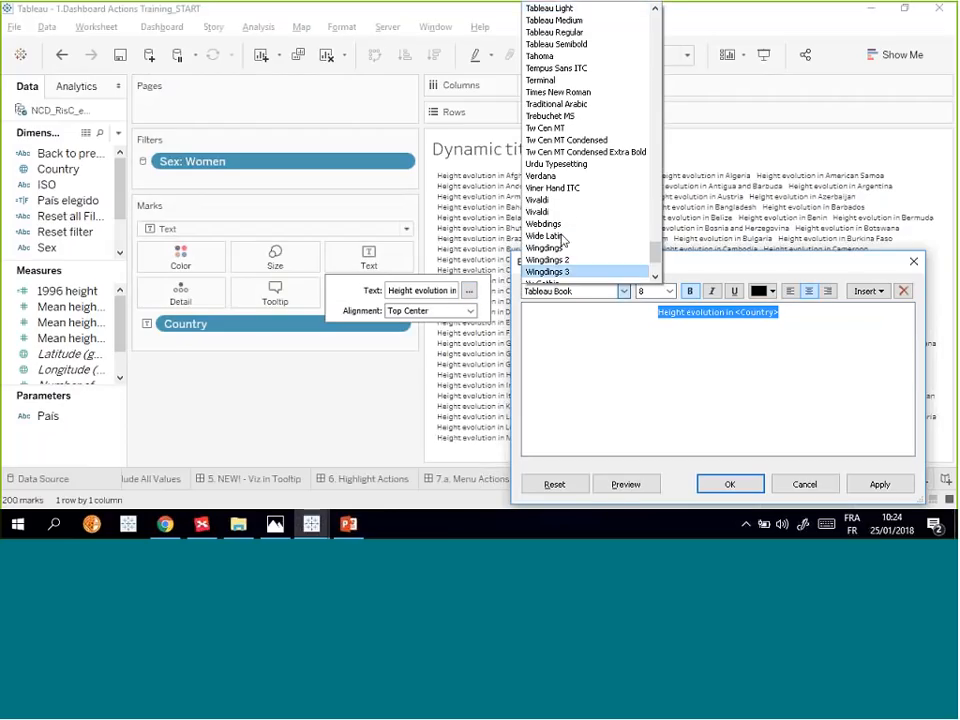
{"action": "scroll", "coordinate": [578, 200], "scroll_direction": "up", "scroll_amount": 1}
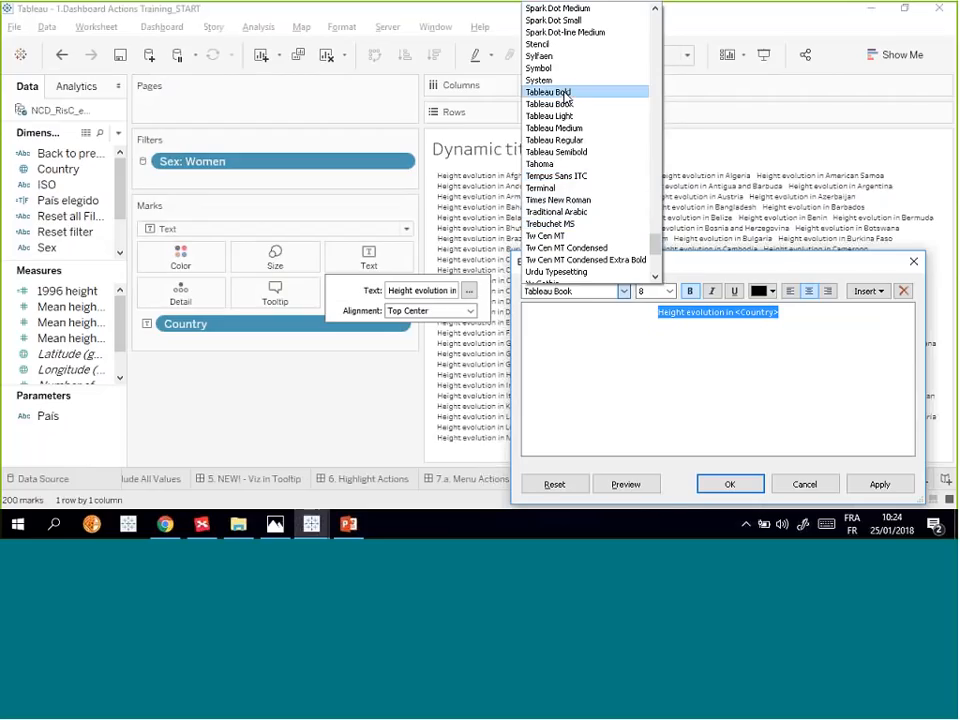
{"action": "left_click", "coordinate": [562, 92]}
{"action": "left_click", "coordinate": [669, 291]}
{"action": "left_click", "coordinate": [655, 314]}
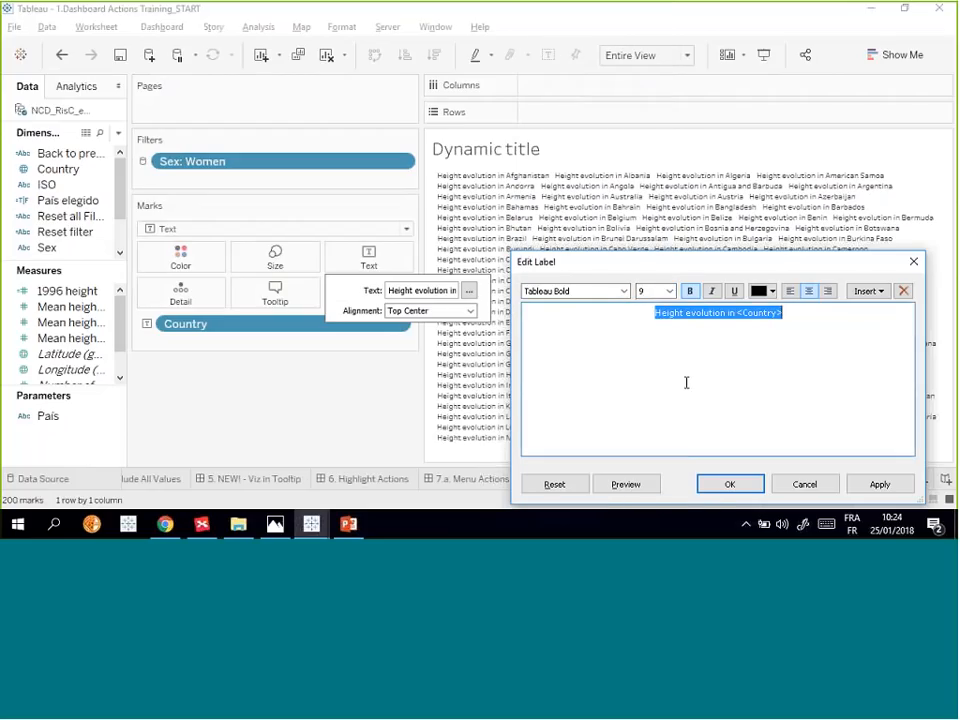
{"action": "left_click", "coordinate": [721, 488]}
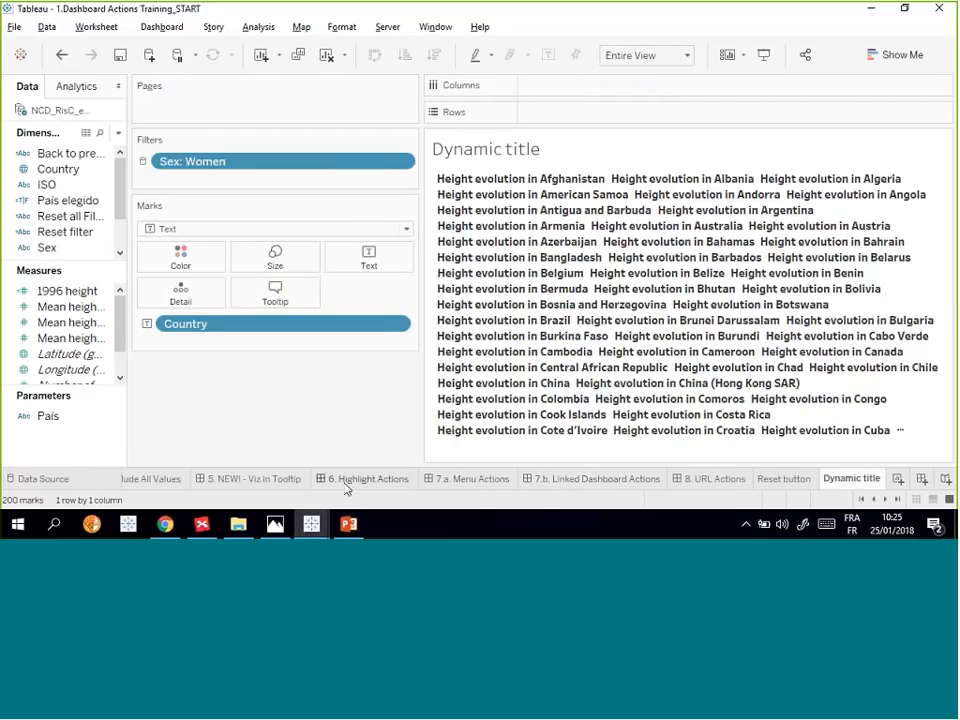
- Float the Dynamic title sheet over the map on the 4. Exclude All Values dashboard, hide its title and shrink it to one line
{"action": "left_click", "coordinate": [143, 480]}
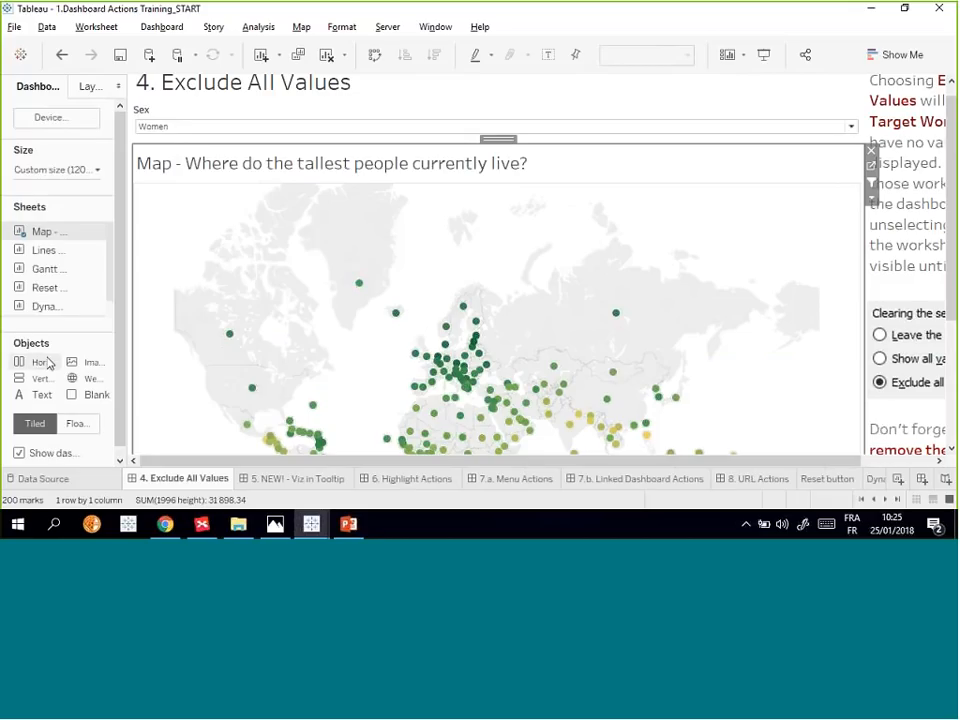
{"action": "scroll", "coordinate": [110, 291], "scroll_direction": "down", "scroll_amount": 1}
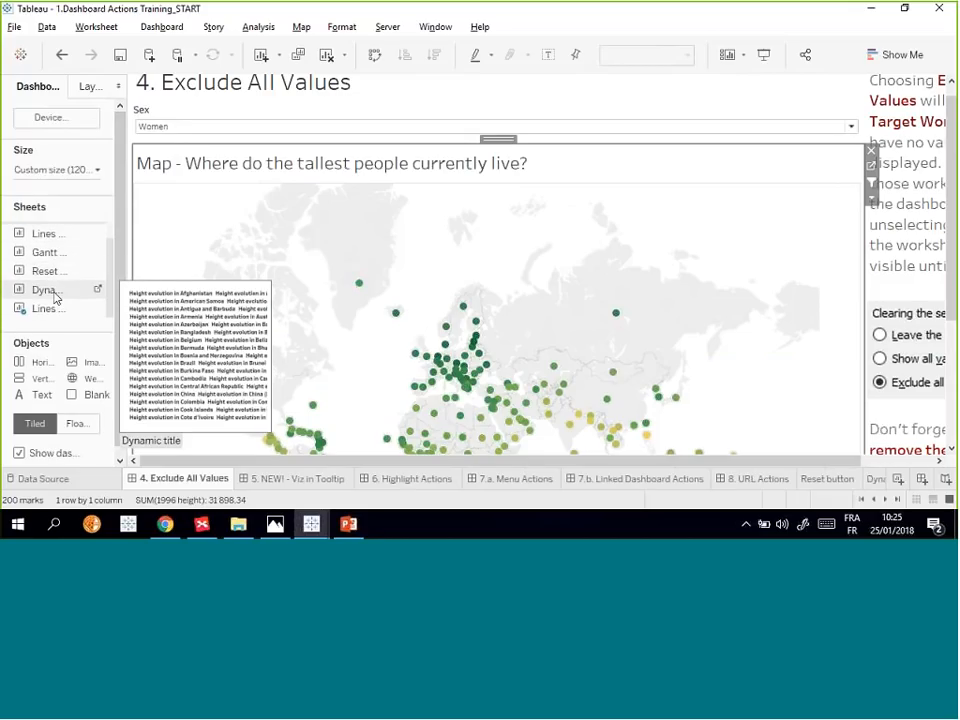
{"action": "left_click_drag", "start_coordinate": [55, 297], "coordinate": [660, 156]}
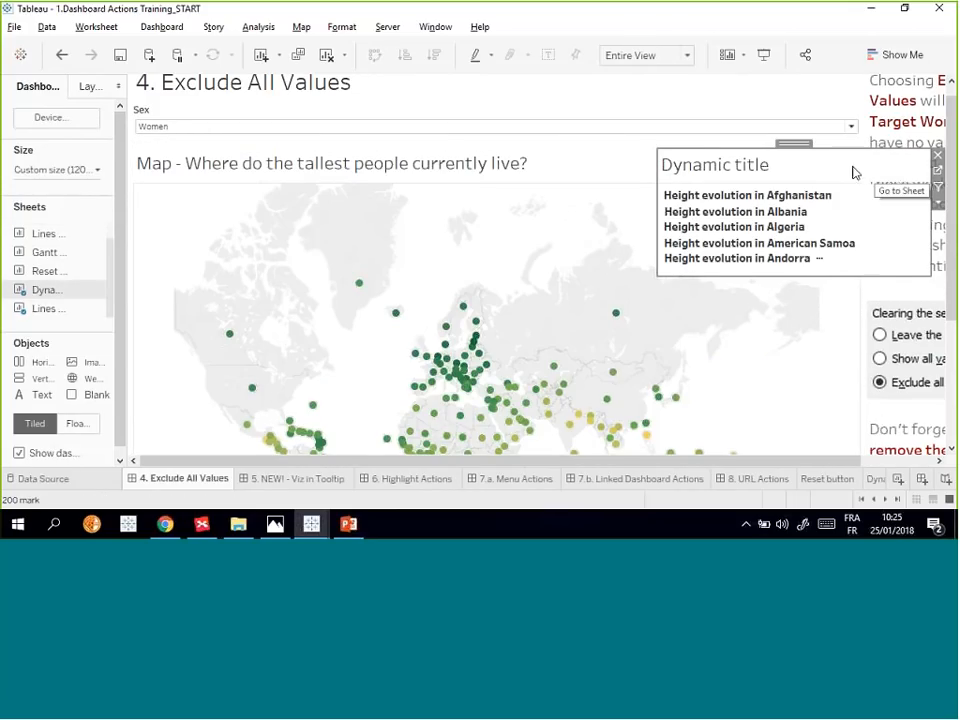
{"action": "right_click", "coordinate": [747, 167]}
{"action": "left_click", "coordinate": [768, 208]}
{"action": "left_click_drag", "start_coordinate": [931, 241], "coordinate": [860, 229]}
{"action": "left_click_drag", "start_coordinate": [782, 276], "coordinate": [756, 166]}
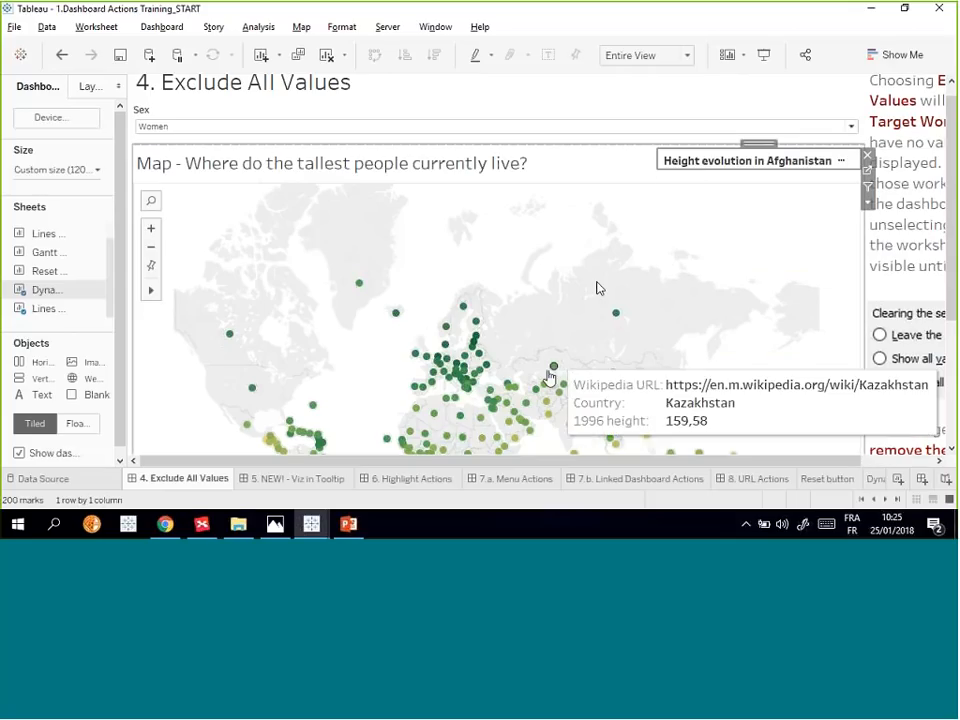
- Select Kazakhstan on the map to test the dynamic title together with the floating line chart
{"action": "left_click", "coordinate": [554, 366]}
{"action": "left_click", "coordinate": [555, 369]}
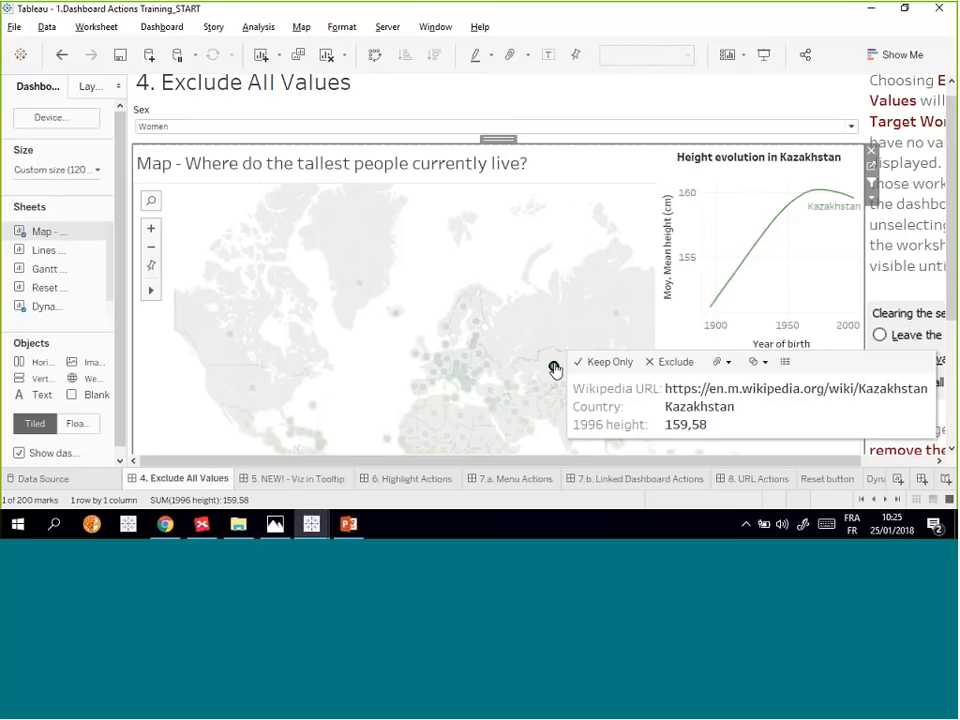
{"action": "left_click", "coordinate": [555, 369]}
{"action": "left_click", "coordinate": [554, 368]}
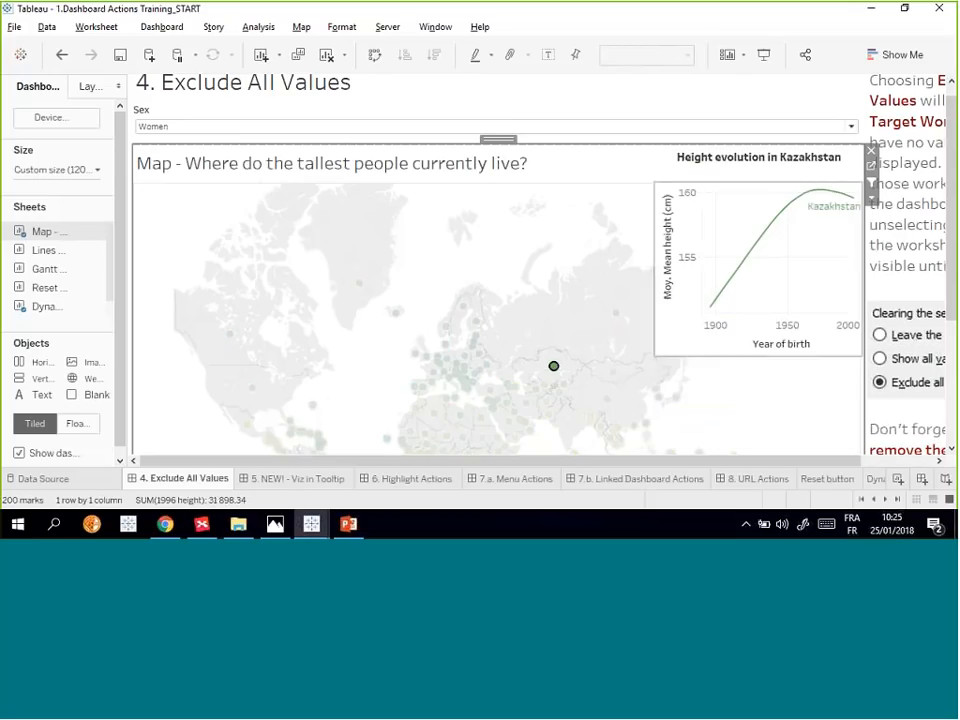
- Widen the floating dynamic title slightly and move it down so it sits directly above the line chart
{"action": "left_click", "coordinate": [661, 170]}
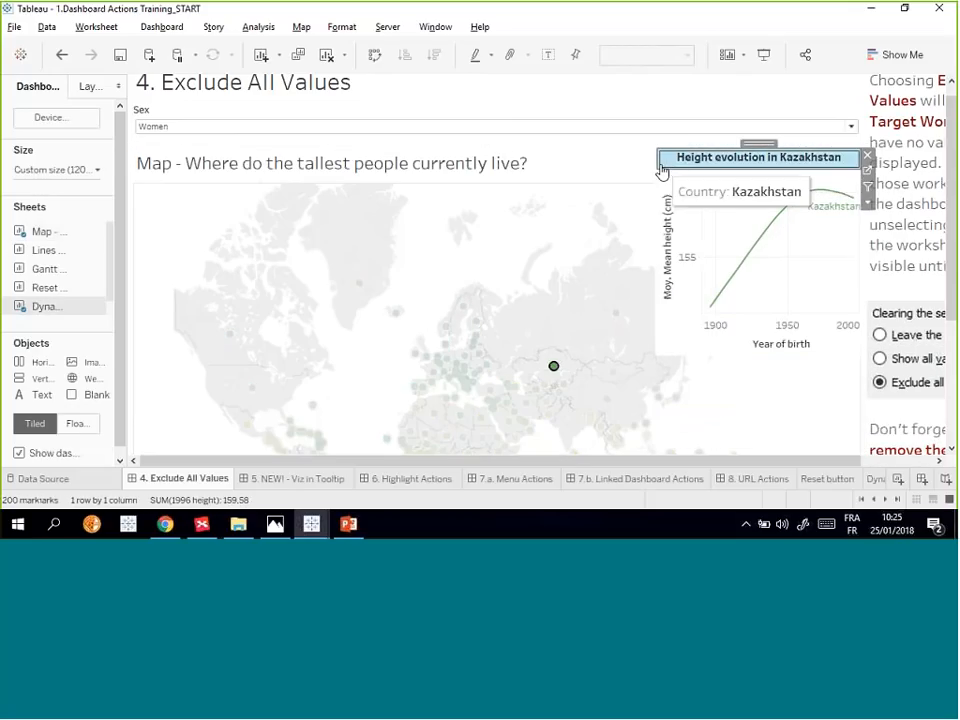
{"action": "left_click_drag", "start_coordinate": [658, 167], "coordinate": [647, 164]}
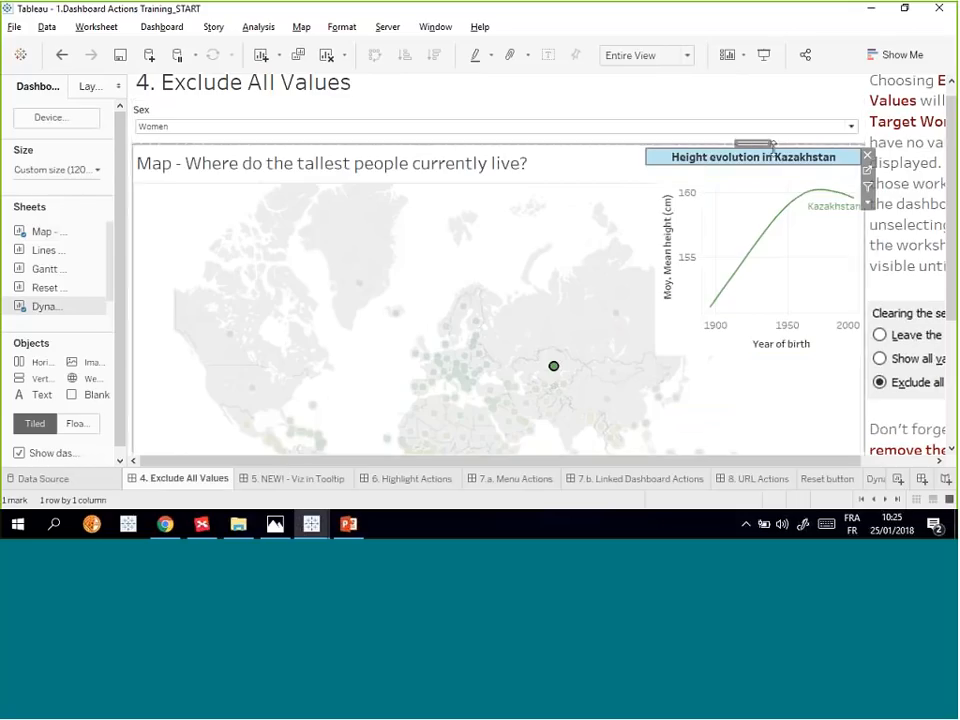
{"action": "left_click_drag", "start_coordinate": [772, 148], "coordinate": [752, 171]}
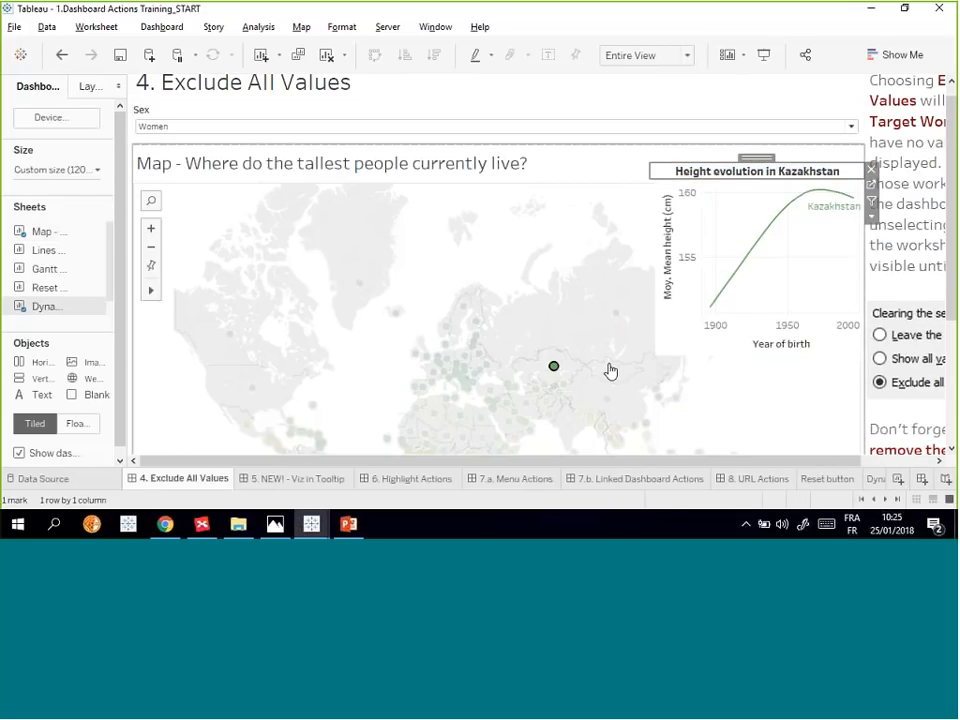
- Clear the Kazakhstan selection, then select and deselect Russian Federation to test the repositioned title
{"action": "left_click", "coordinate": [588, 348]}
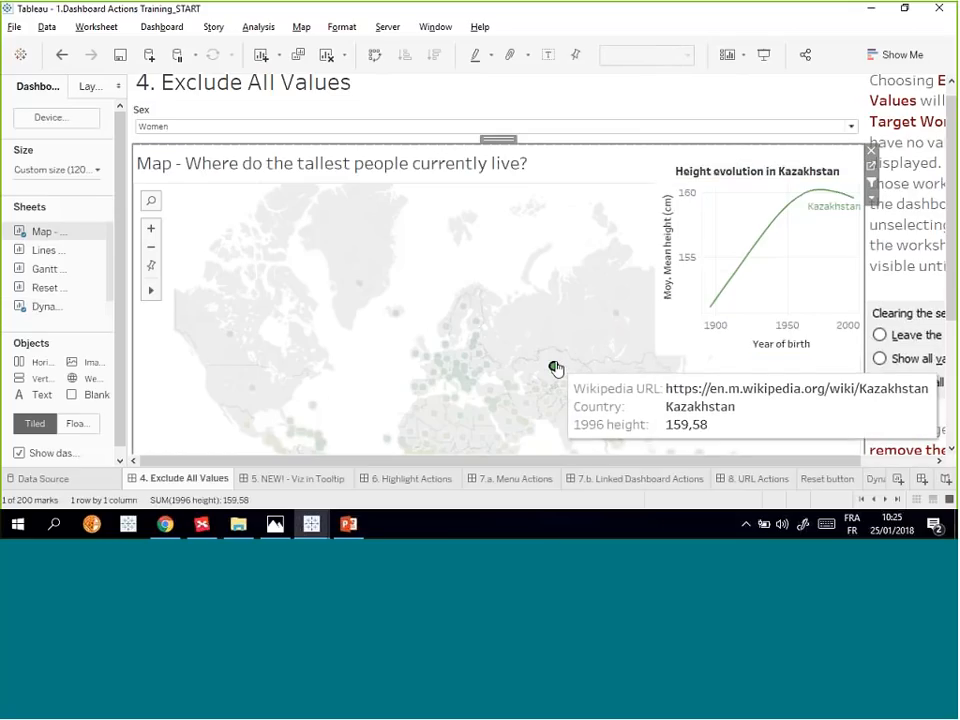
{"action": "left_click", "coordinate": [556, 369]}
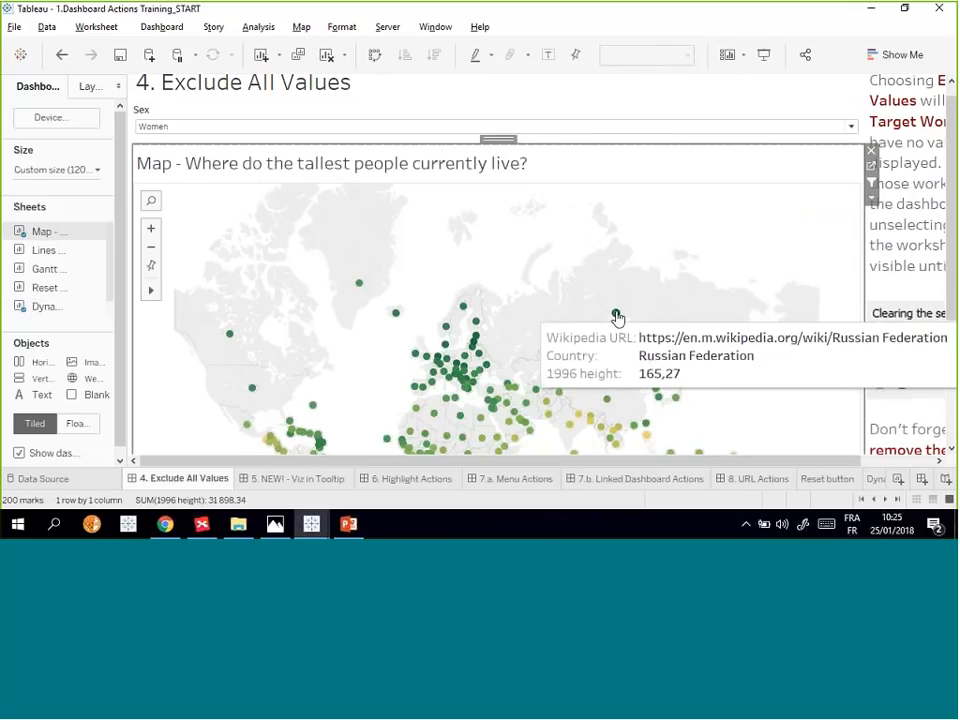
{"action": "left_click", "coordinate": [616, 315]}
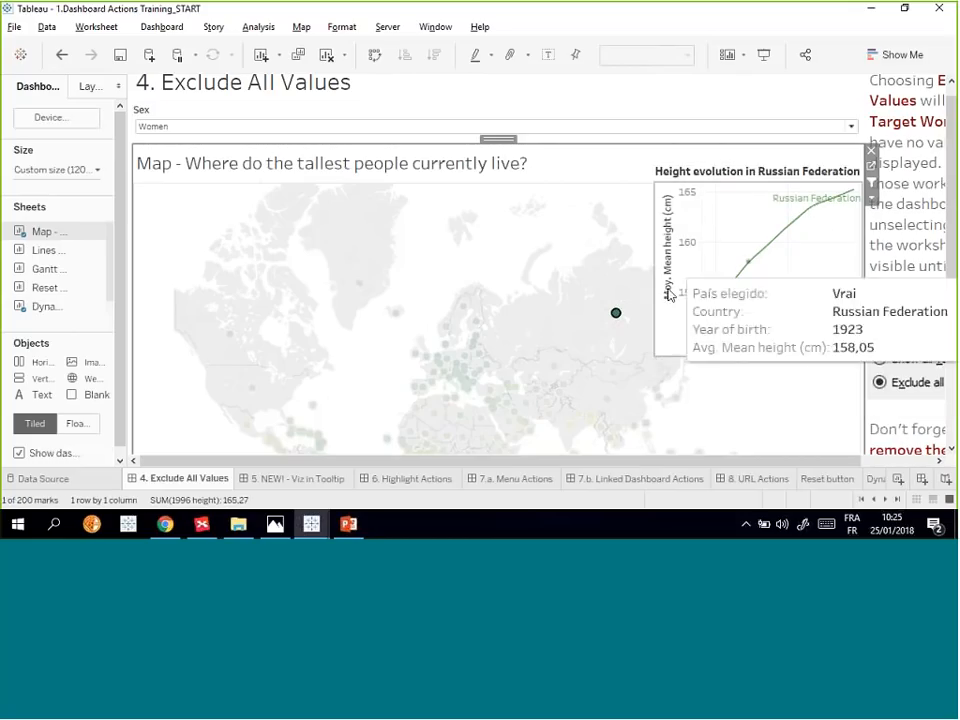
{"action": "left_click", "coordinate": [617, 316]}
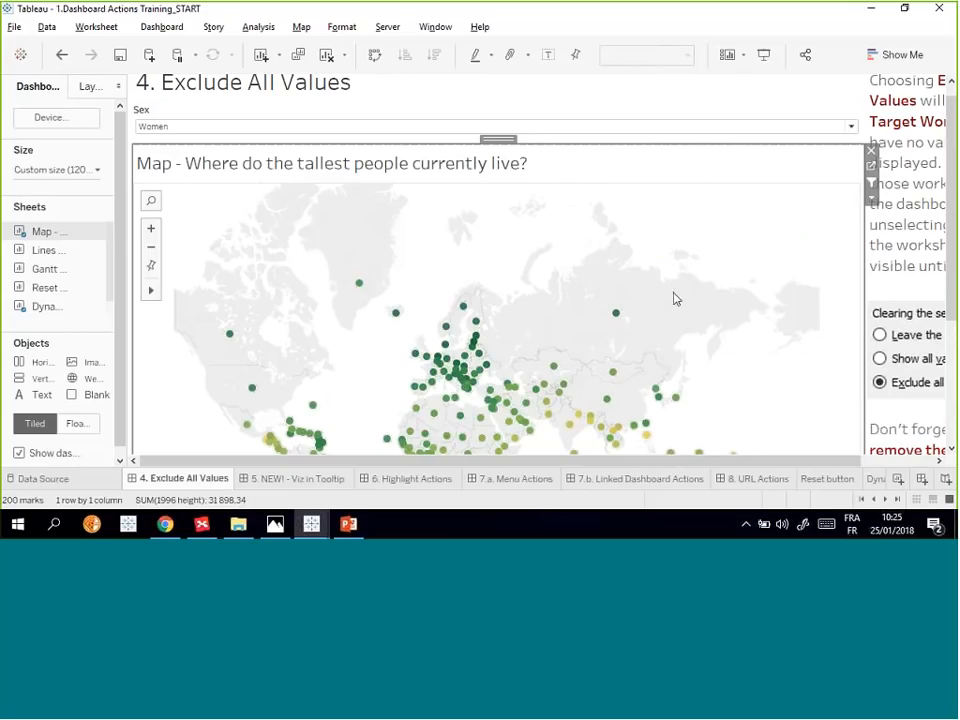
{"action": "mouse_move", "coordinate": [151, 282]}
{"action": "left_click", "coordinate": [151, 258]}
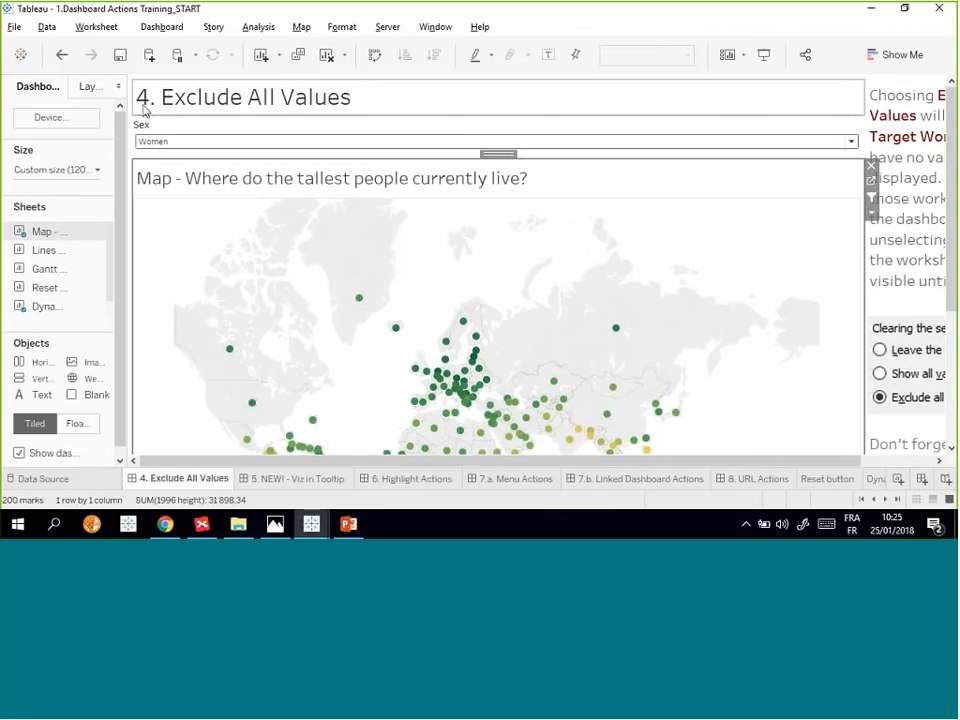
- Insert a text object beneath the dashboard title reading "Click on a country to see how the height of selected gender evolved over time:"
{"action": "left_click_drag", "start_coordinate": [40, 379], "coordinate": [284, 118]}
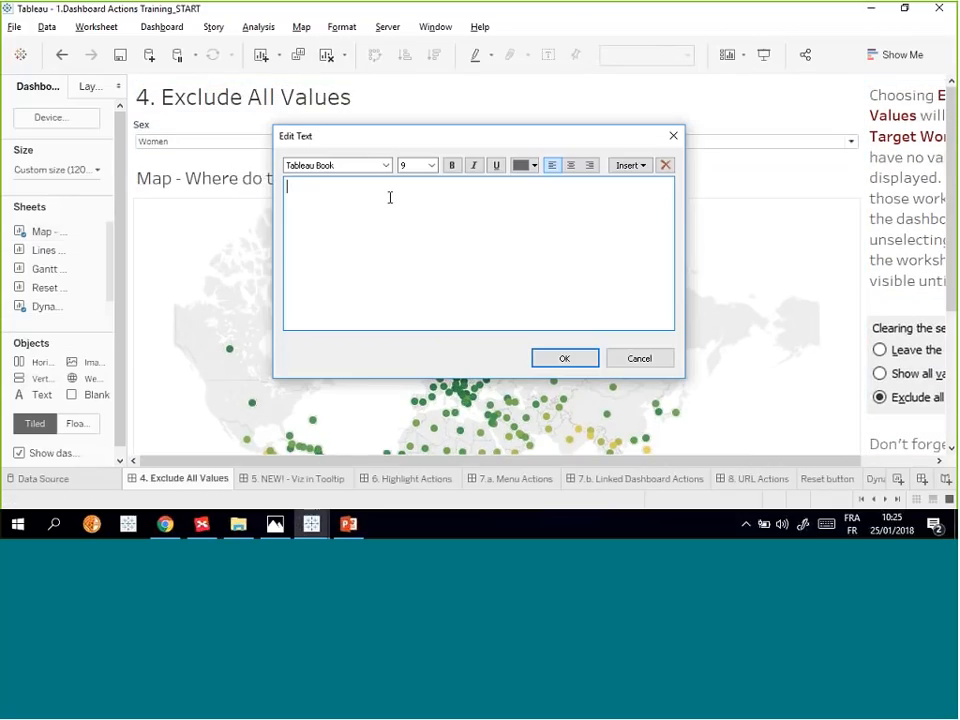
{"action": "type", "text": "Click"}
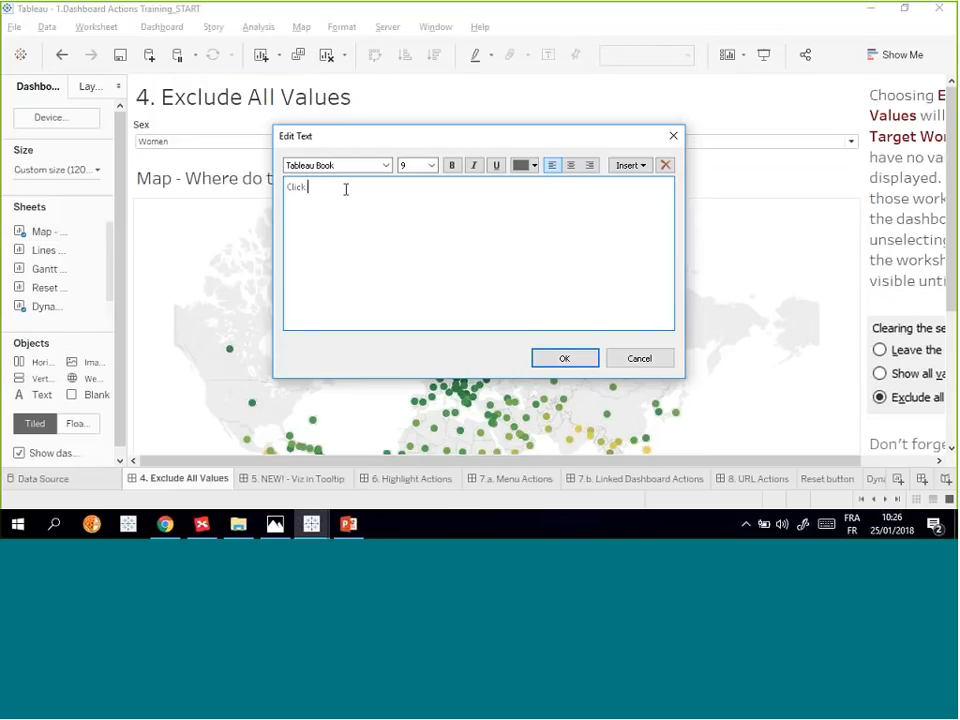
{"action": "type", "text": "country to see how the hi"}
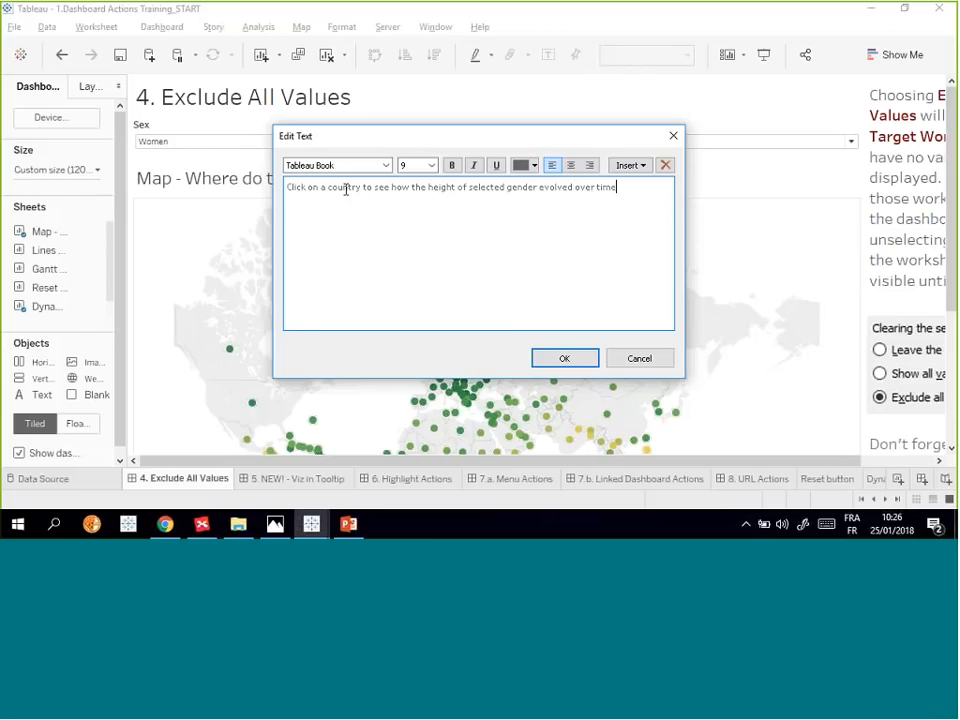
- Format the instruction text at size 10 in a darker colour and place it on the dashboard
{"action": "key", "text": "ctrl+a"}
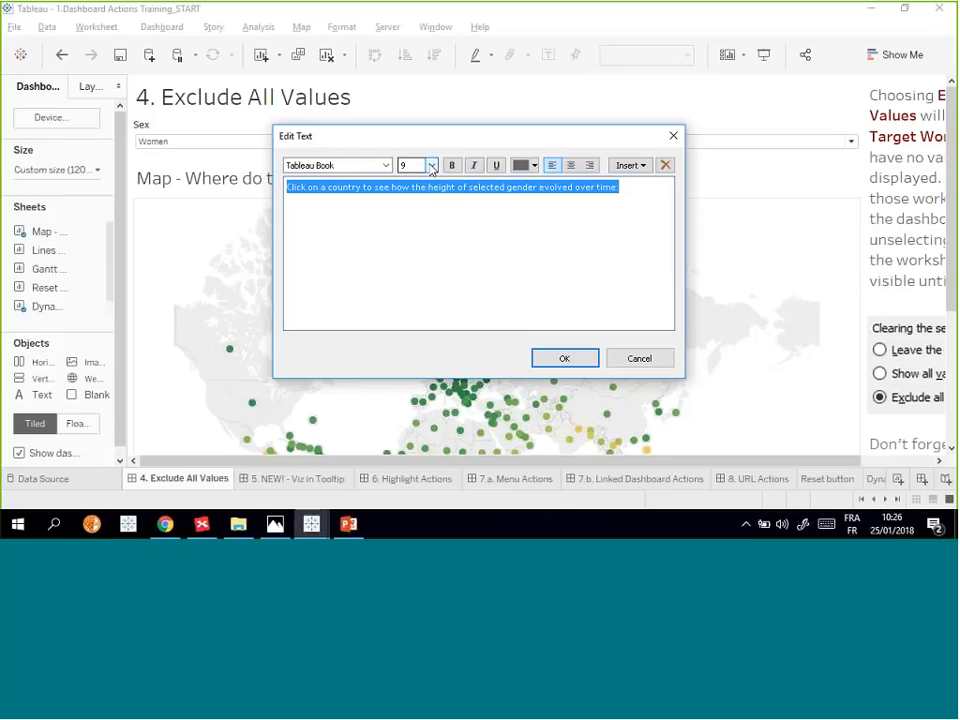
{"action": "left_click", "coordinate": [431, 165]}
{"action": "left_click", "coordinate": [418, 203]}
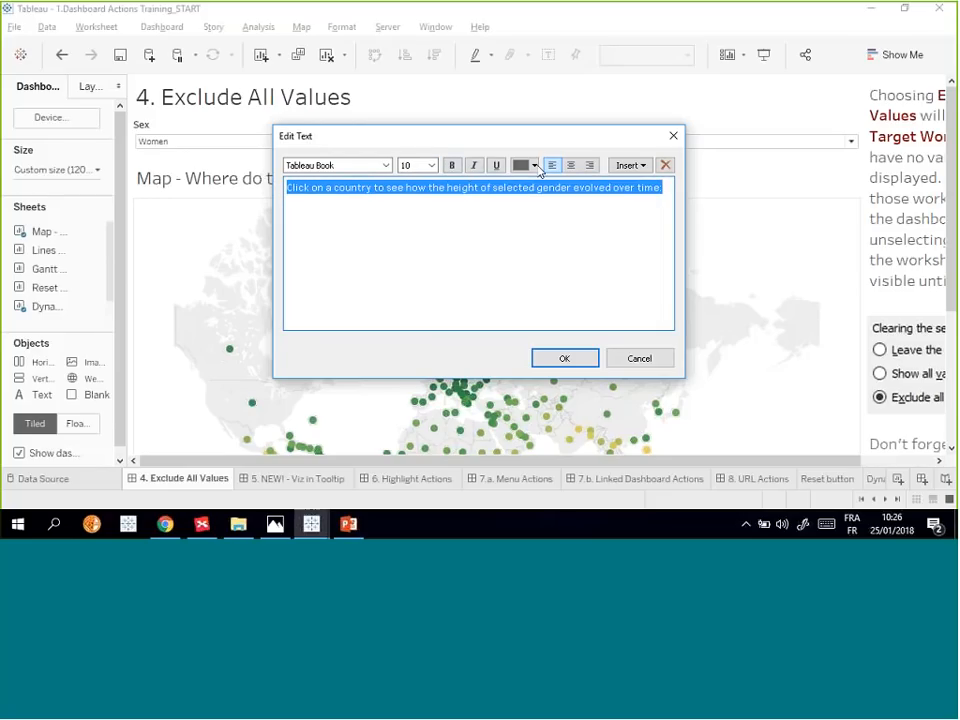
{"action": "left_click", "coordinate": [526, 165]}
{"action": "left_click", "coordinate": [521, 183]}
{"action": "left_click", "coordinate": [572, 360]}
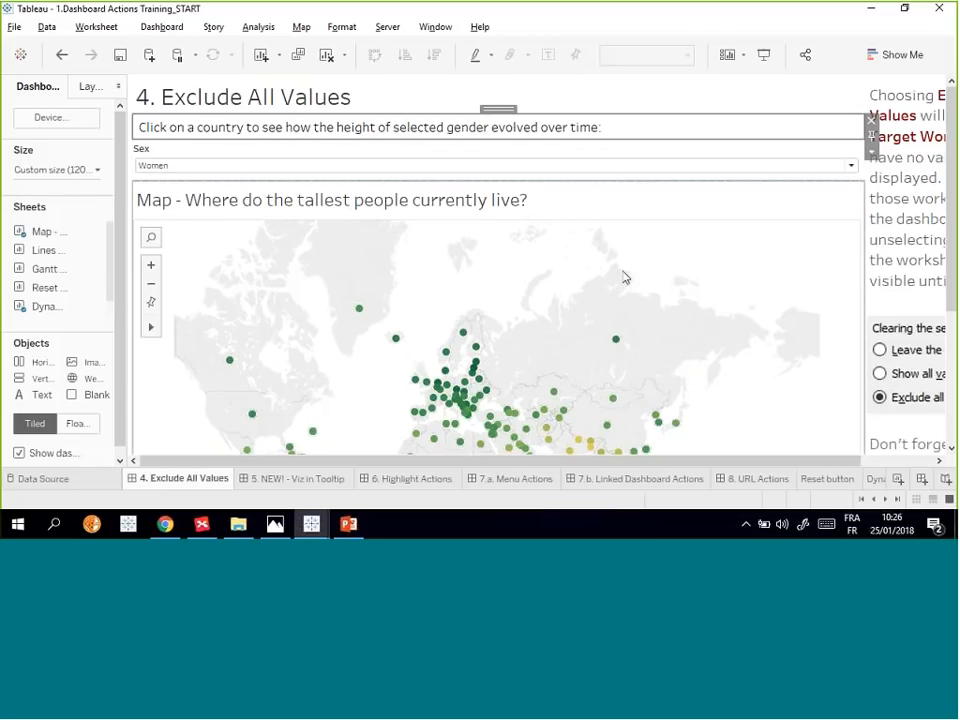
- Select and deselect Russian Federation on the map twice to test the line chart and dynamic title
{"action": "left_click", "coordinate": [616, 341]}
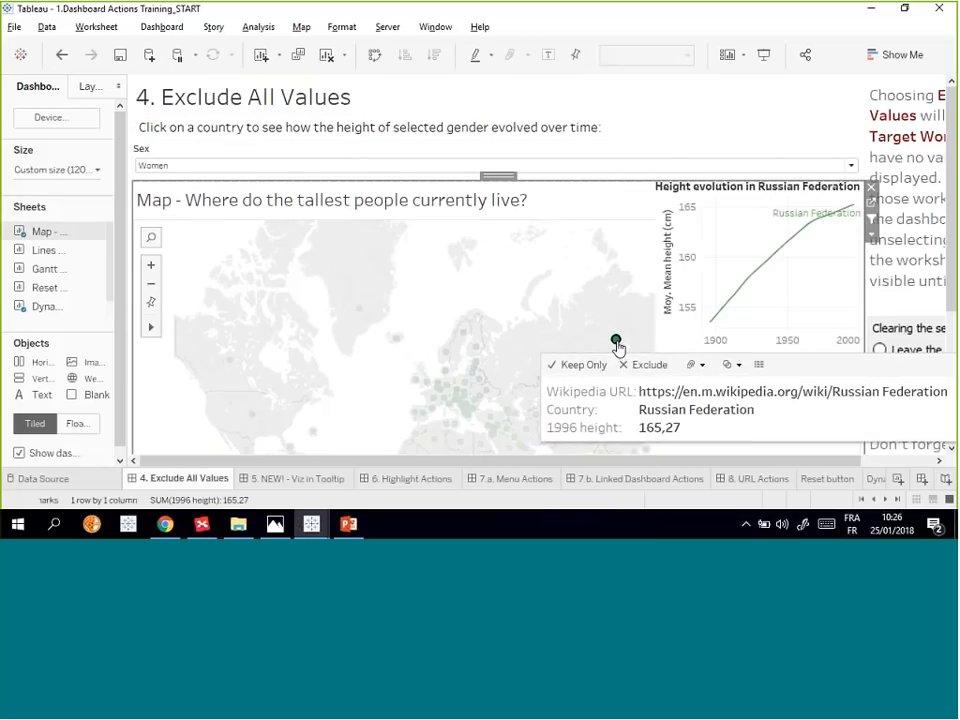
{"action": "key", "text": "Escape"}
{"action": "mouse_move", "coordinate": [309, 485]}
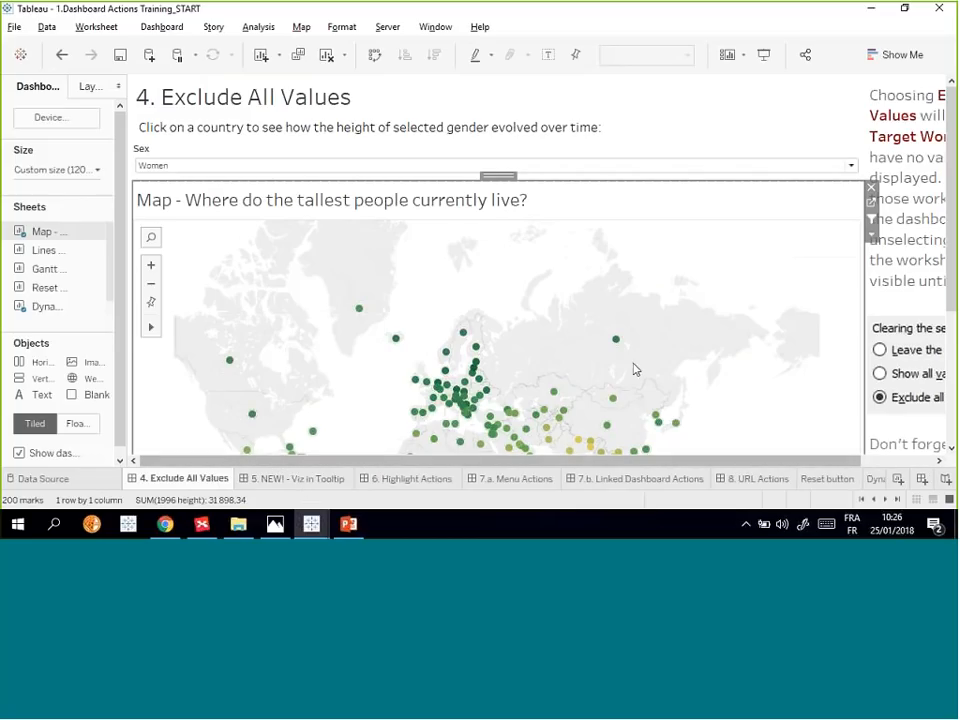
{"action": "mouse_move", "coordinate": [618, 341]}
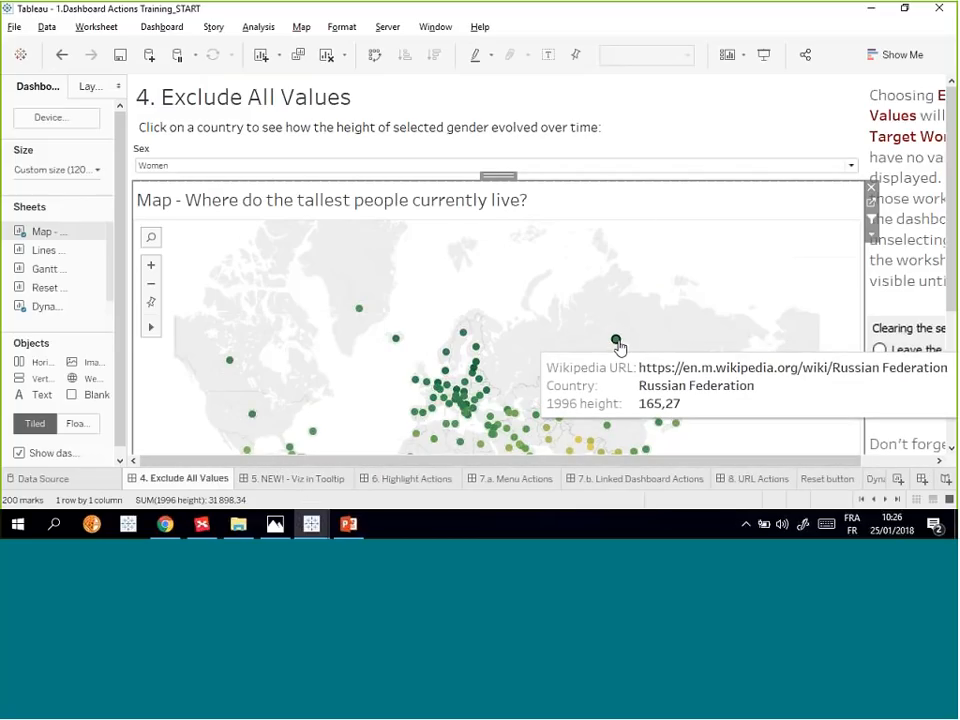
{"action": "left_click", "coordinate": [617, 341]}
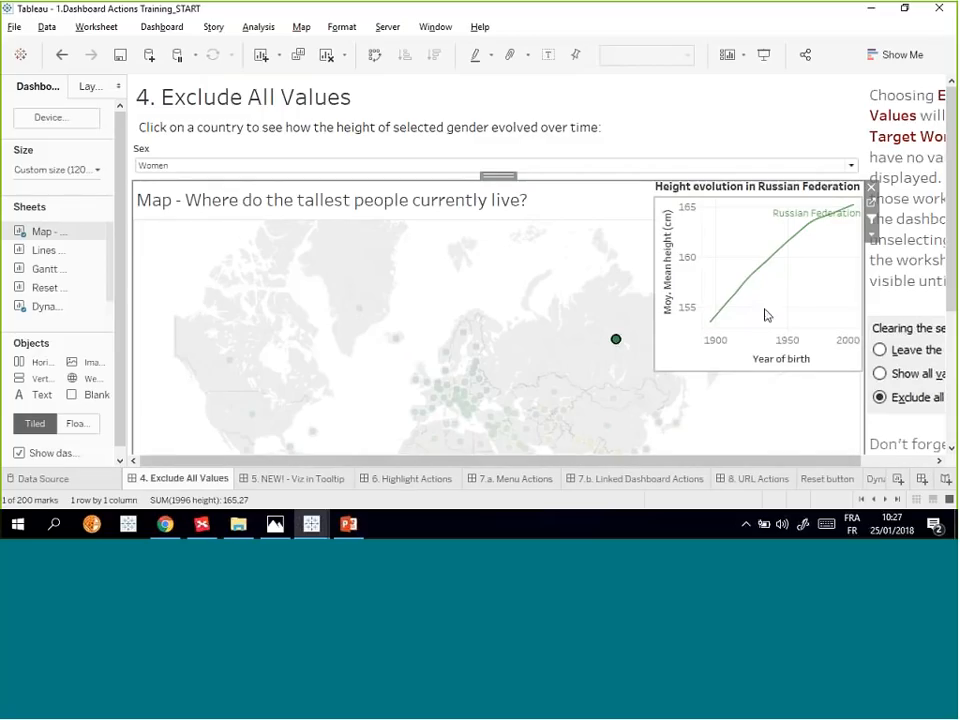
{"action": "left_click", "coordinate": [615, 344]}
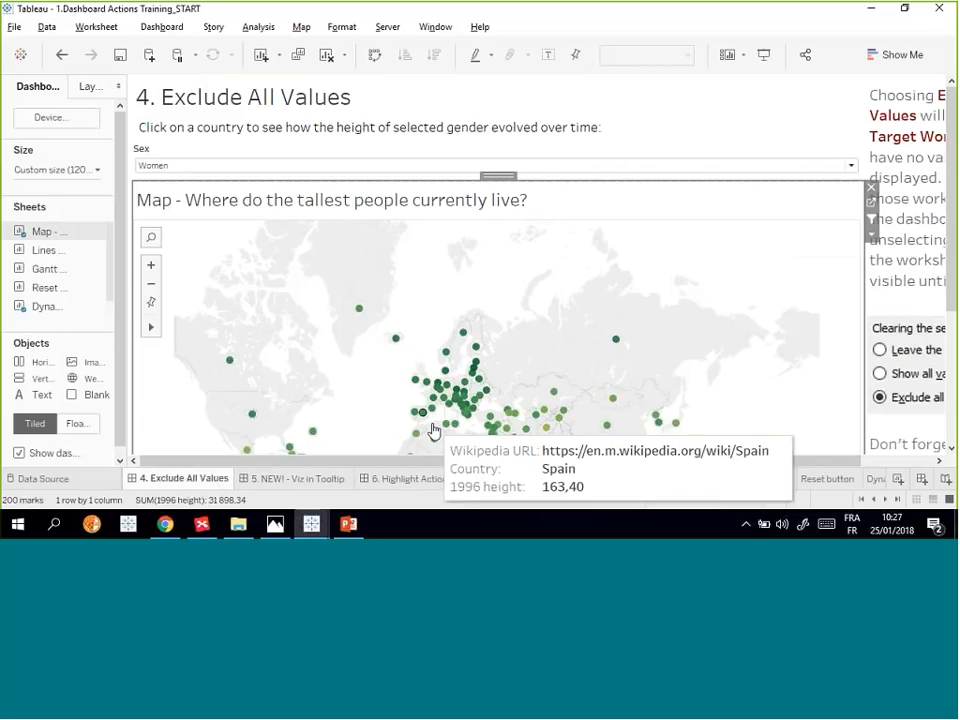
- Open the "5. NEW! - Viz in Tooltip" dashboard, review it in presentation mode and return to editing
{"action": "left_click", "coordinate": [305, 479]}
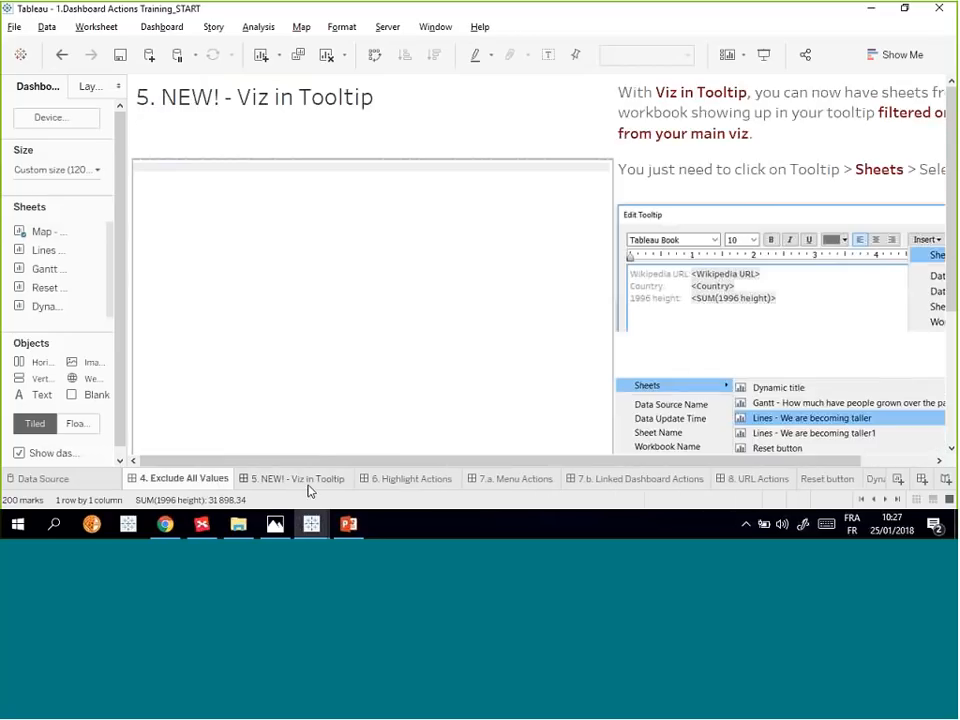
{"action": "left_click", "coordinate": [763, 54]}
{"action": "scroll", "coordinate": [660, 104], "scroll_direction": "down", "scroll_amount": 1}
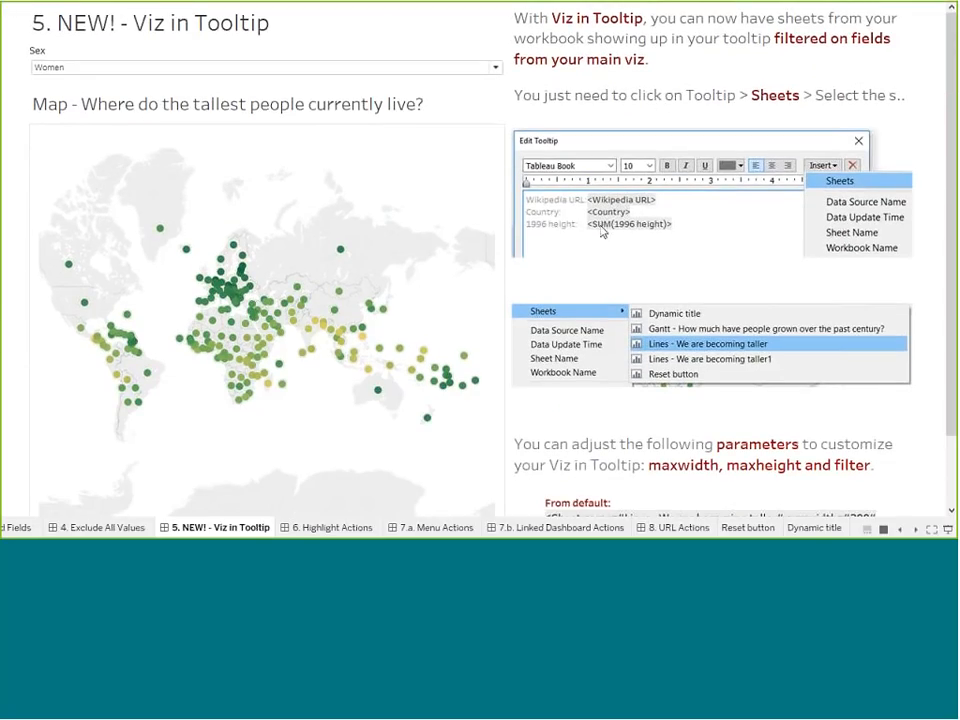
{"action": "mouse_move", "coordinate": [341, 256]}
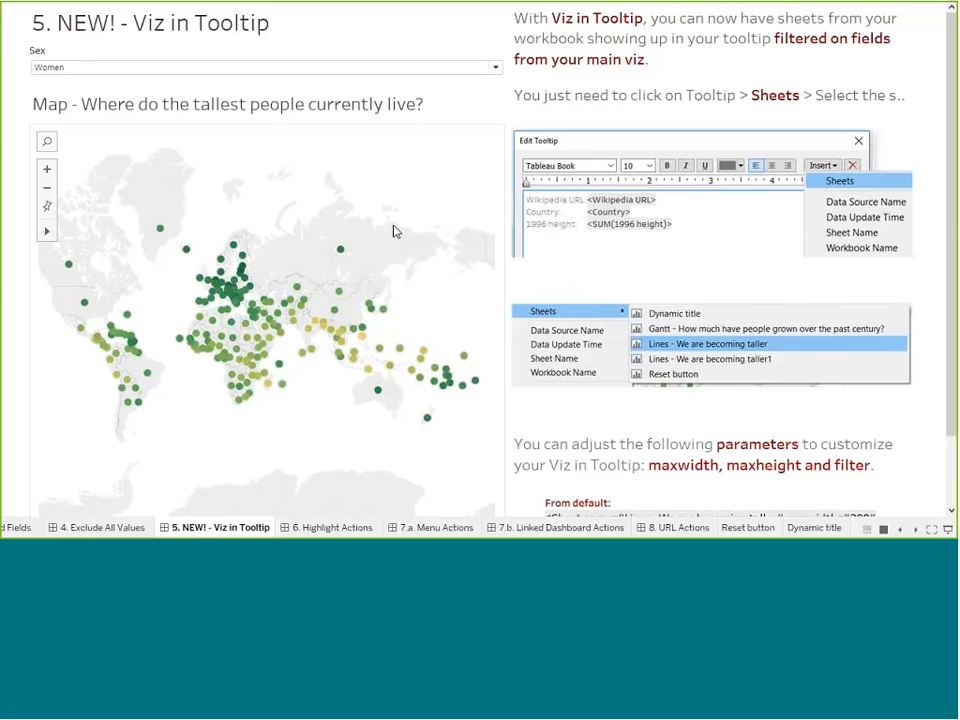
{"action": "key", "text": "Escape"}
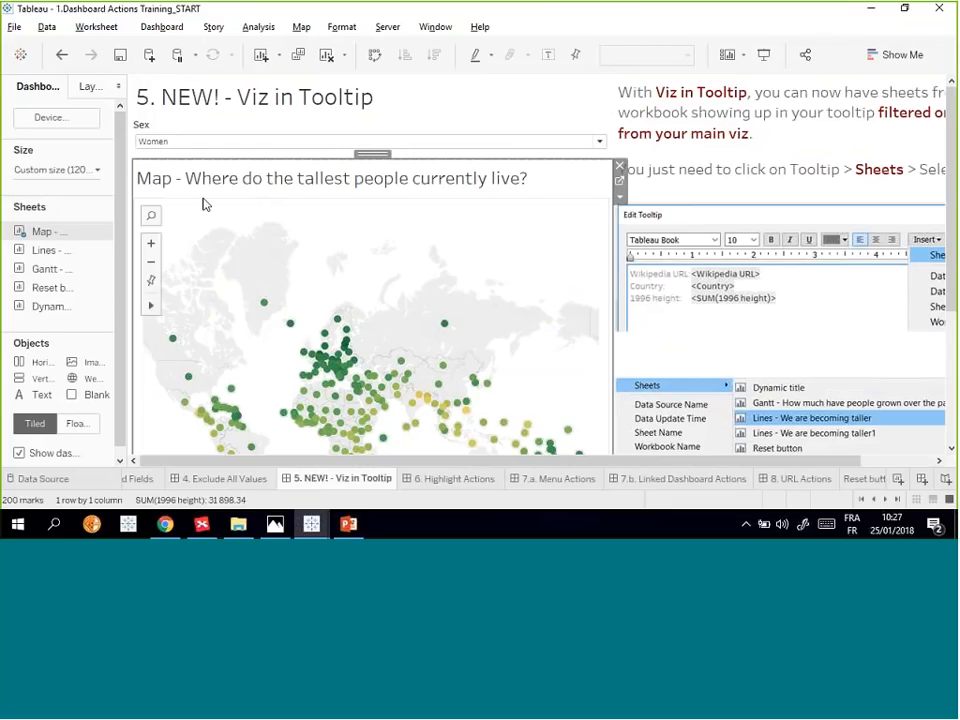
{"action": "left_click", "coordinate": [99, 29]}
{"action": "left_click", "coordinate": [121, 153]}
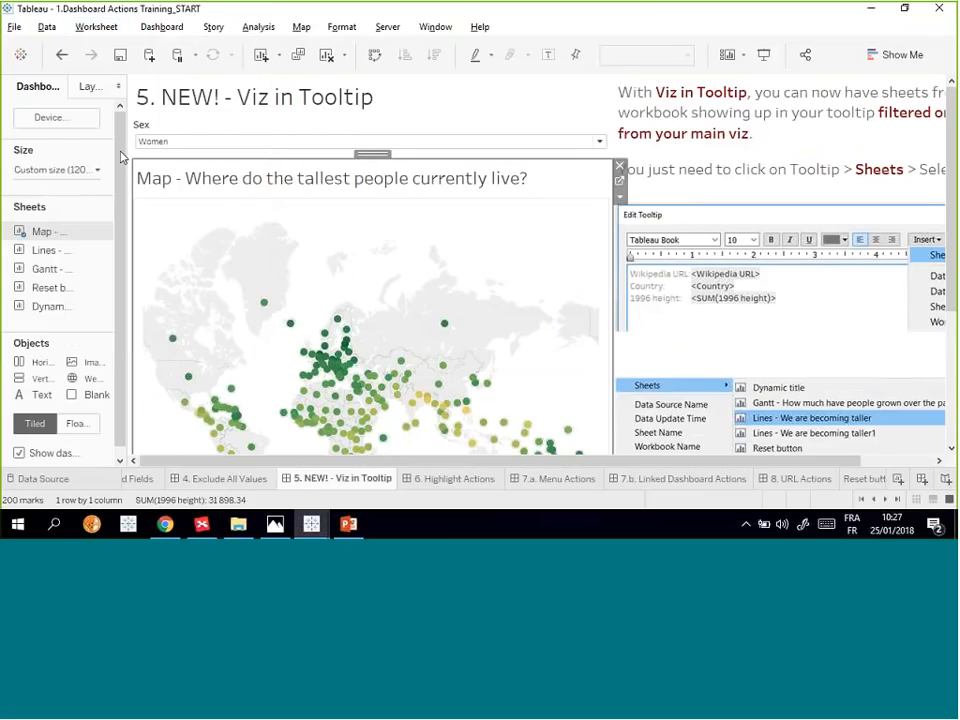
{"action": "left_click", "coordinate": [581, 334]}
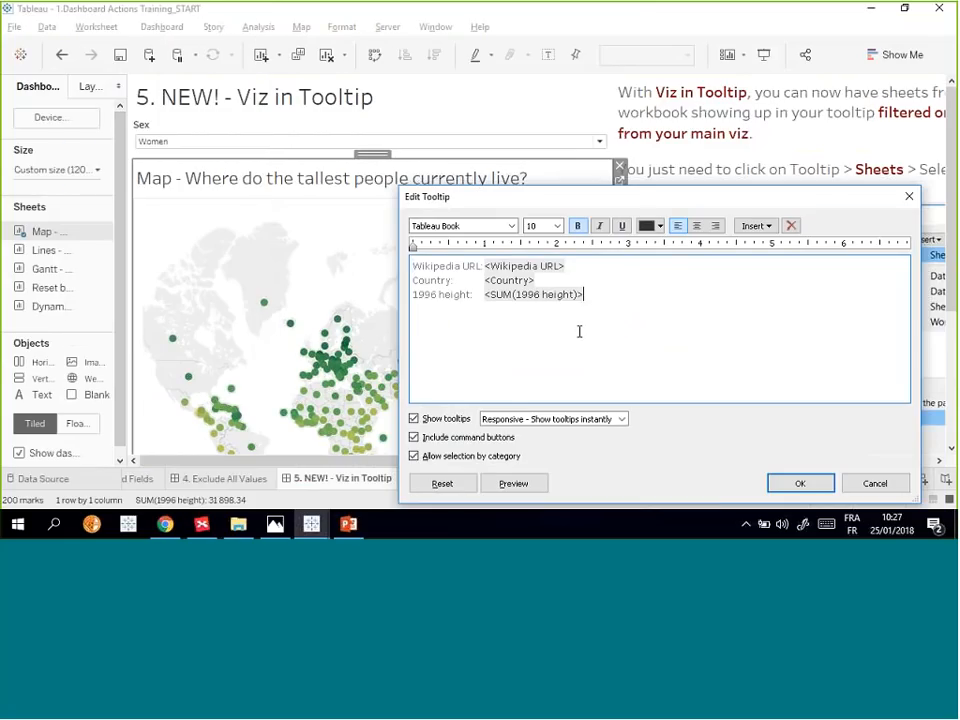
{"action": "key", "text": "Return"}
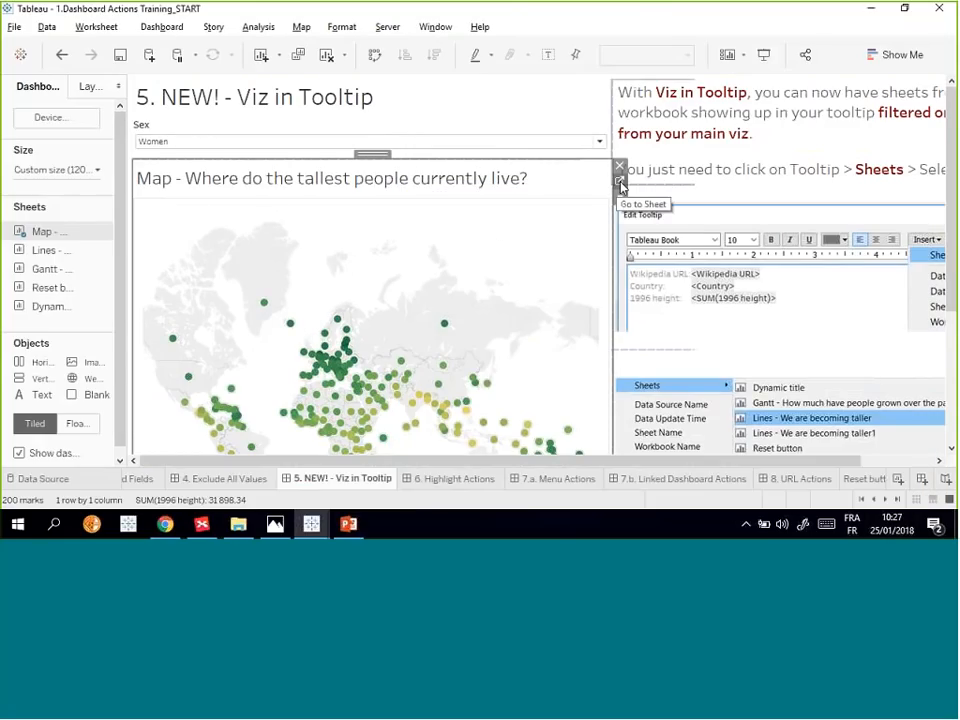
- Go from the dashboard to the map's source worksheet
{"action": "left_click", "coordinate": [620, 186]}
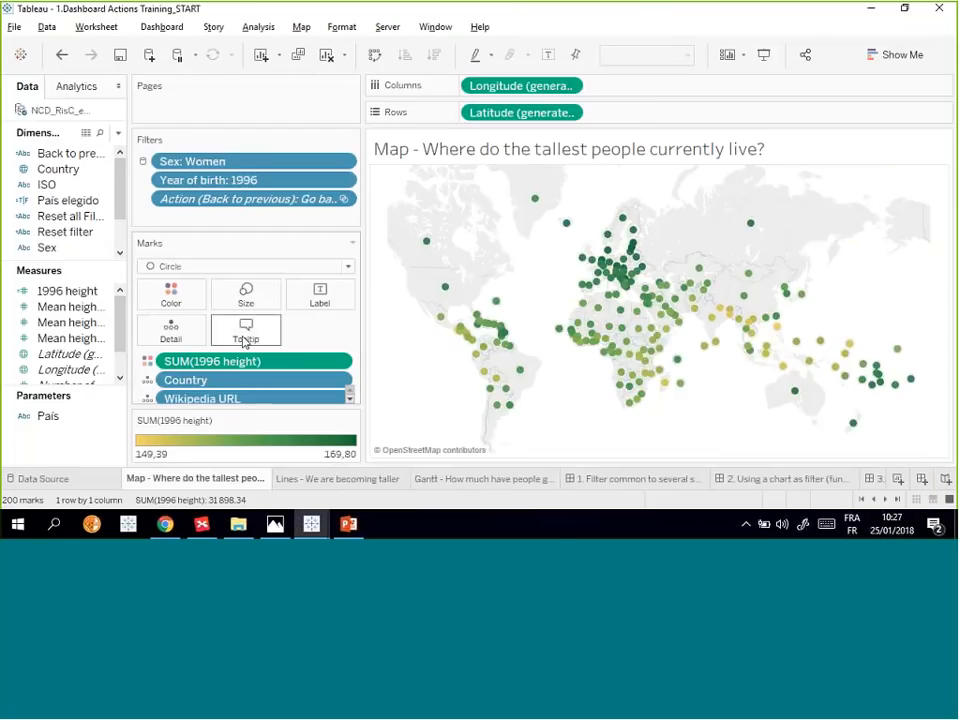
{"action": "left_click", "coordinate": [245, 335]}
{"action": "left_click", "coordinate": [615, 297]}
{"action": "key", "text": "Return"}
{"action": "key", "text": "Return"}
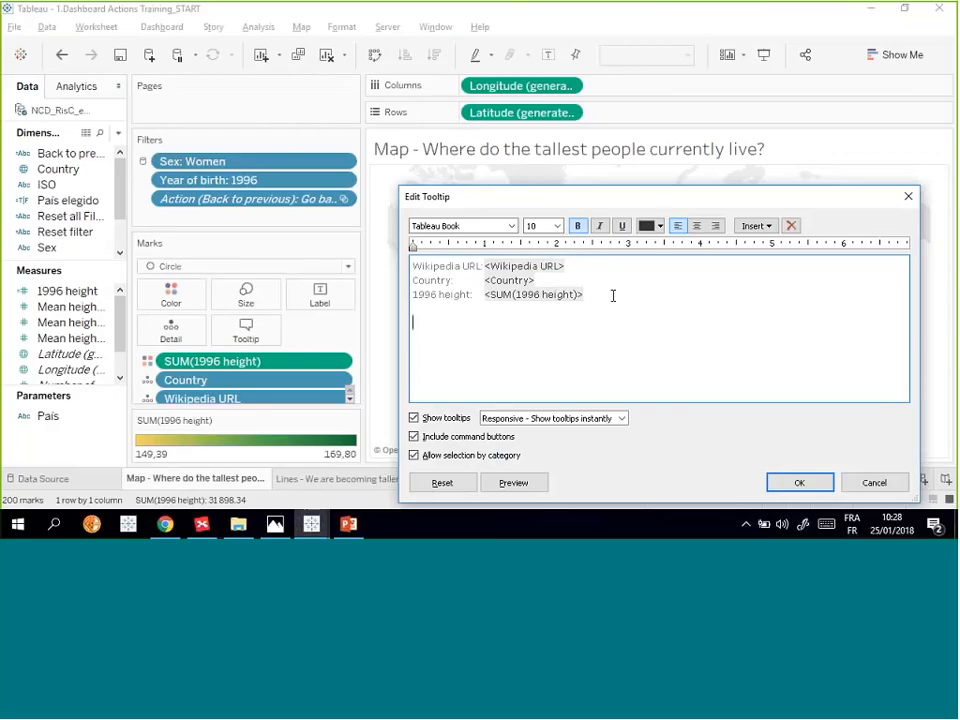
{"action": "key", "text": "ctrl+b"}
{"action": "left_click", "coordinate": [874, 483]}
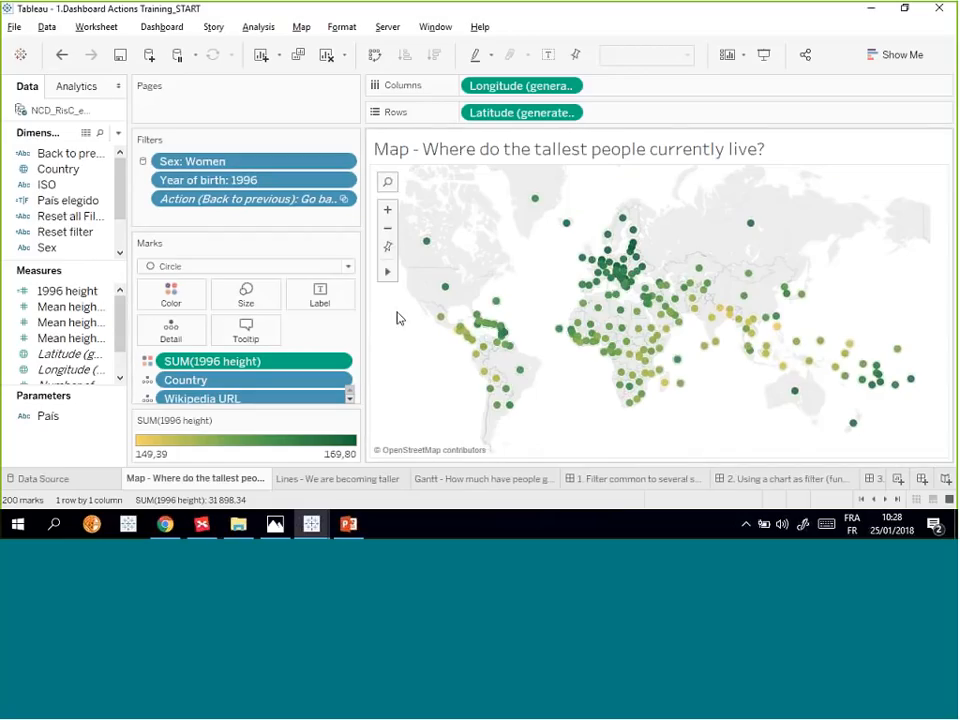
- Edit the map's tooltip and insert the sheet "Lines - We are becoming taller" below the 1996 height line
{"action": "left_click", "coordinate": [247, 332]}
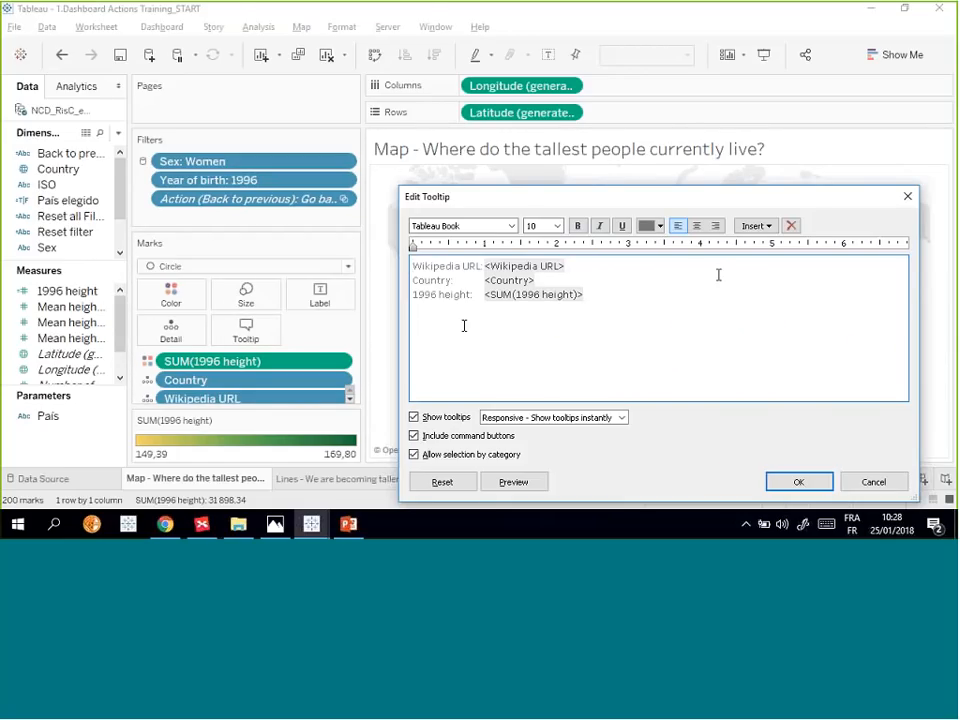
{"action": "left_click", "coordinate": [588, 327]}
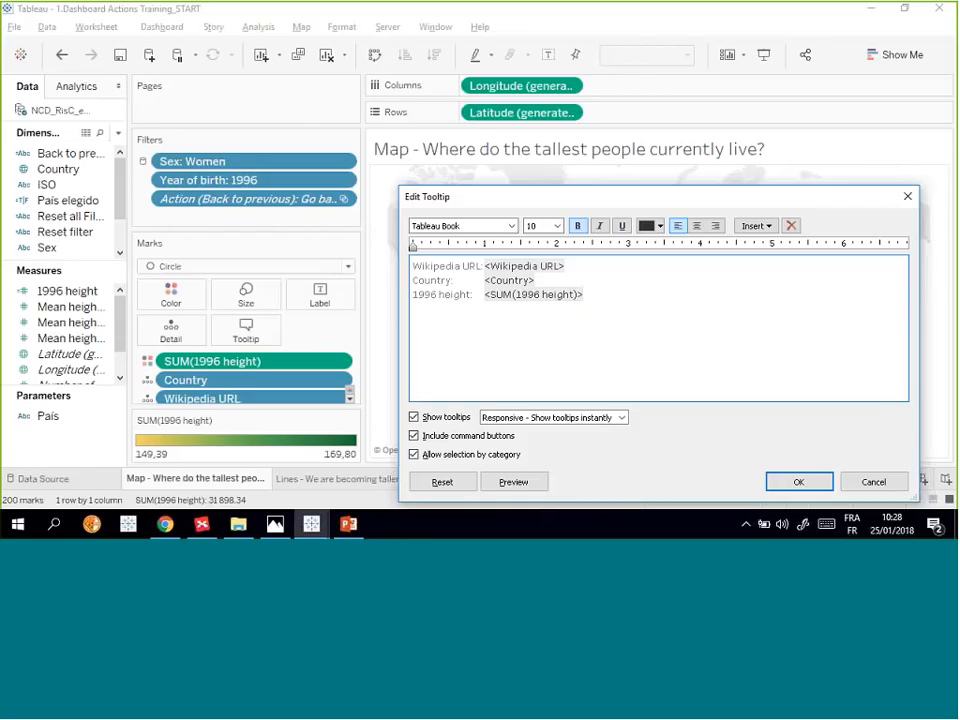
{"action": "left_click", "coordinate": [768, 229]}
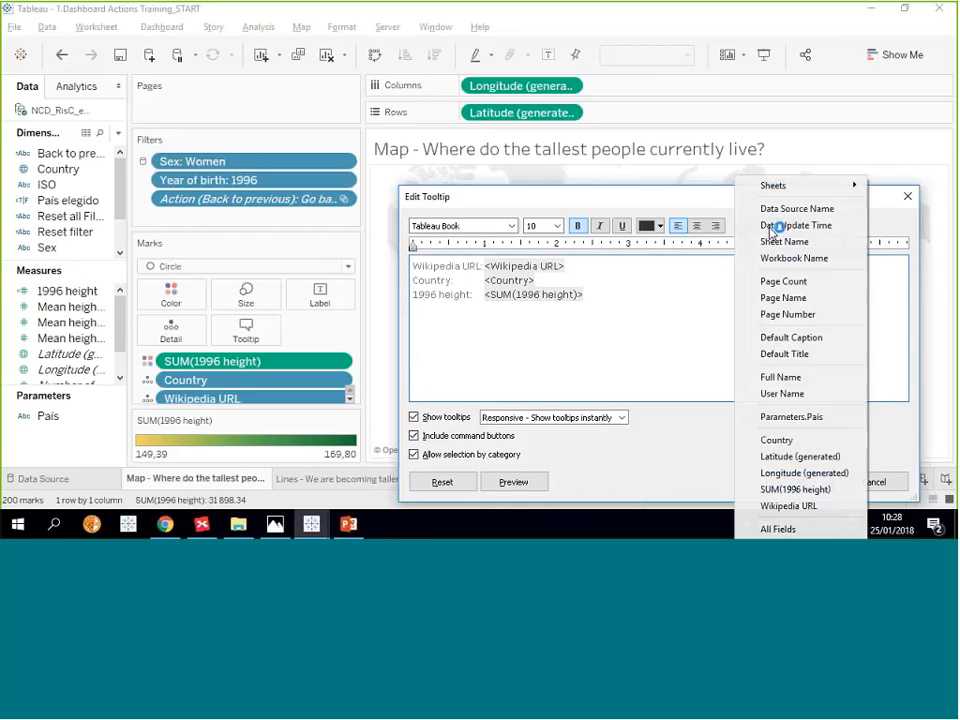
{"action": "mouse_move", "coordinate": [777, 191]}
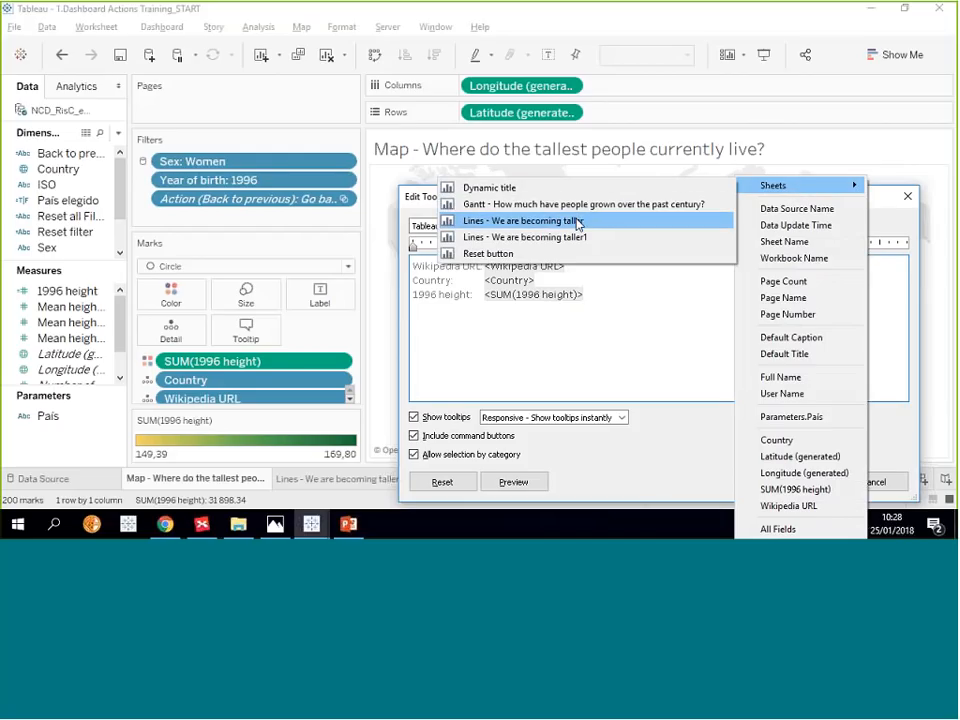
{"action": "left_click", "coordinate": [521, 221]}
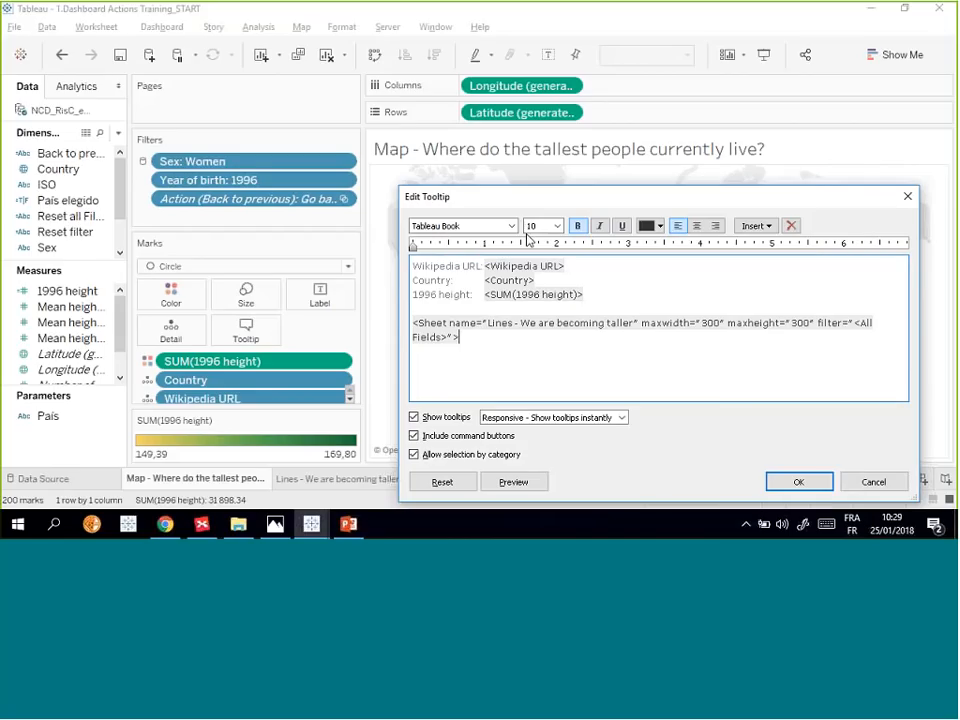
- Examine the inserted sheet reference, its sheet name and the list of sheets that can be inserted in the tooltip
{"action": "left_click_drag", "start_coordinate": [460, 337], "coordinate": [412, 320]}
{"action": "left_click", "coordinate": [508, 345]}
{"action": "left_click", "coordinate": [770, 226]}
{"action": "mouse_move", "coordinate": [853, 189]}
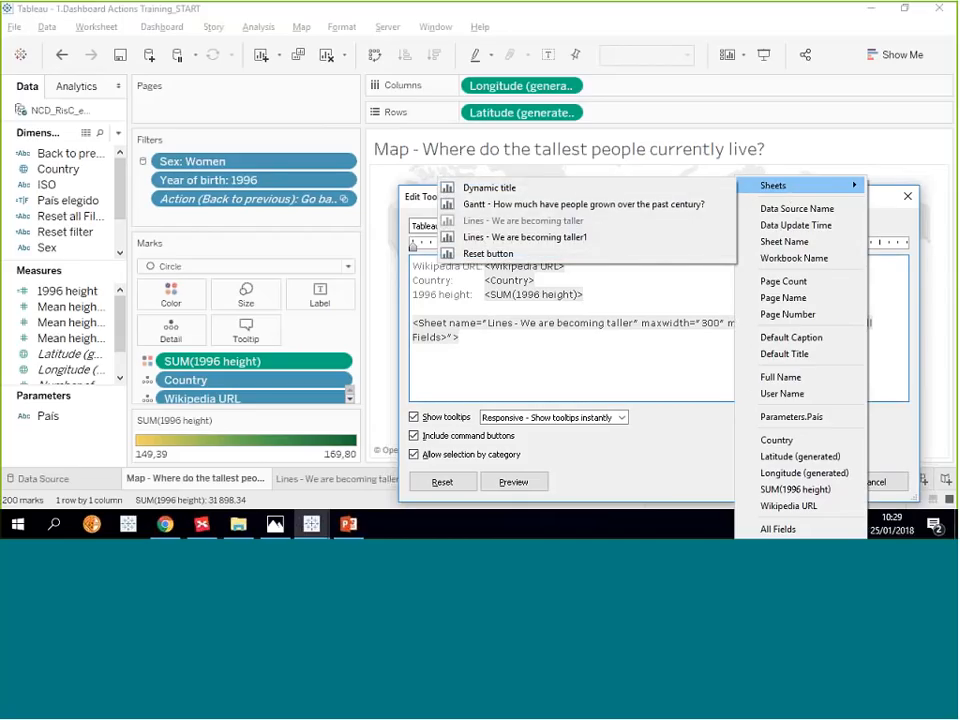
{"action": "left_click", "coordinate": [502, 353]}
{"action": "left_click_drag", "start_coordinate": [468, 344], "coordinate": [409, 323]}
{"action": "left_click", "coordinate": [487, 344]}
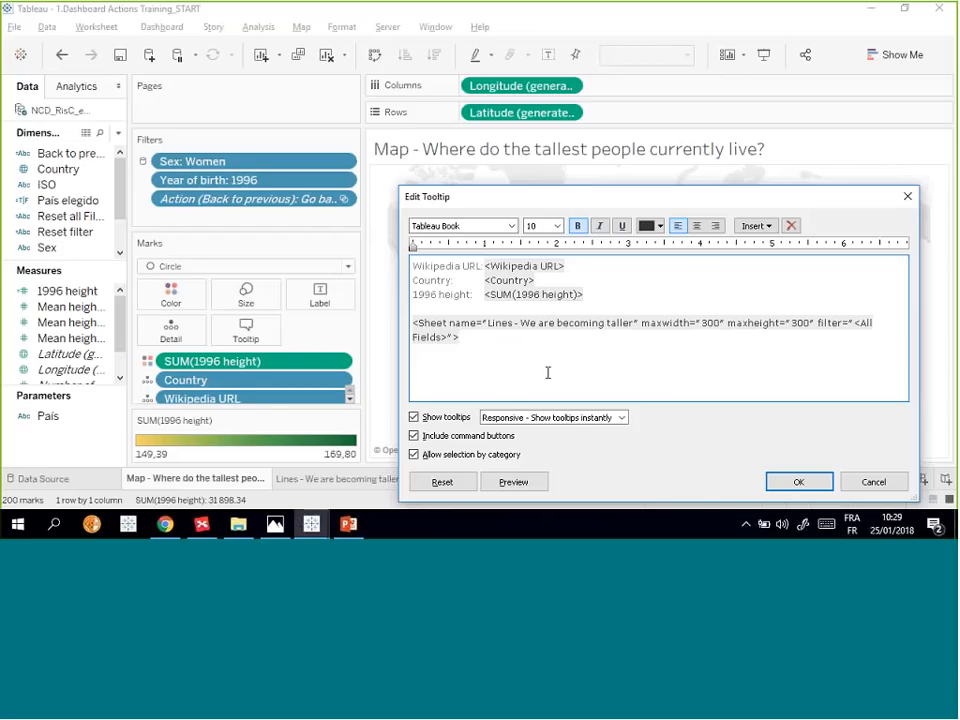
{"action": "triple_click", "coordinate": [634, 323]}
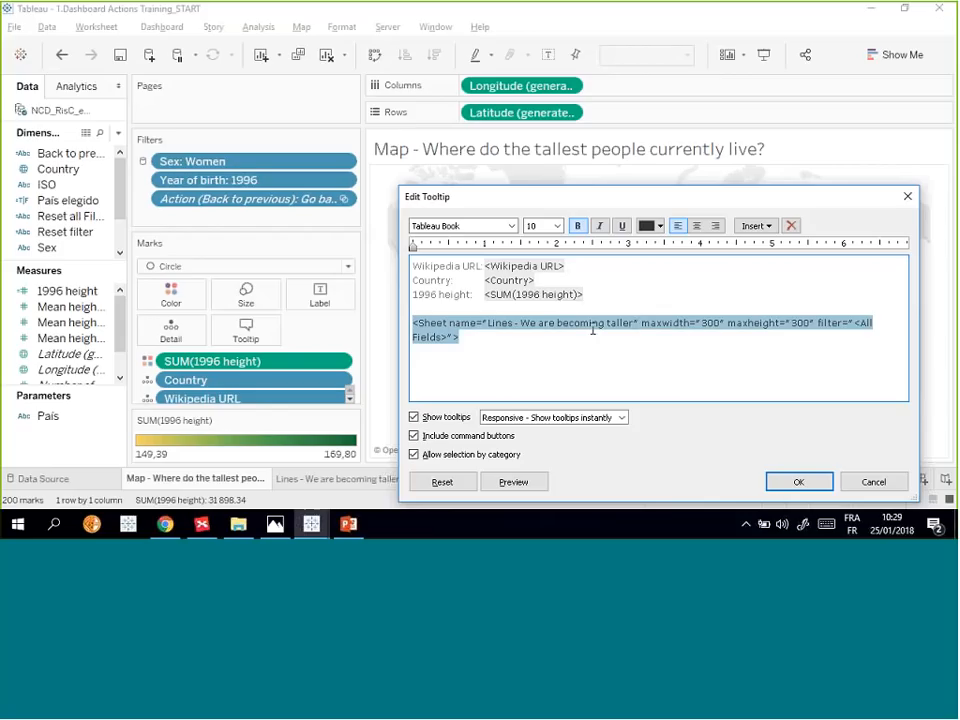
{"action": "left_click", "coordinate": [756, 225]}
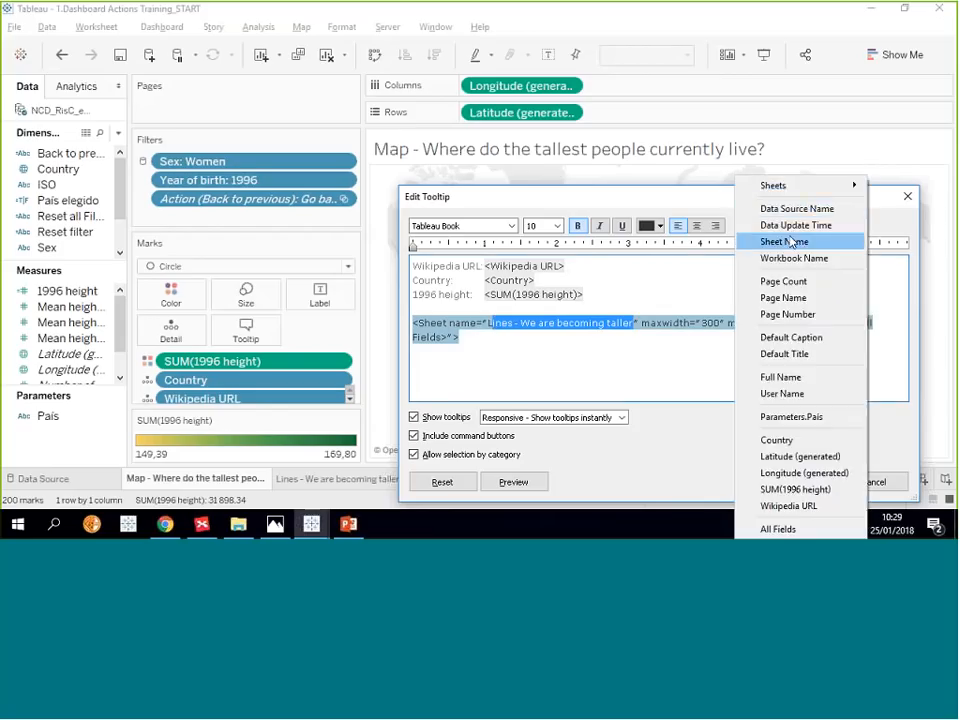
{"action": "left_click", "coordinate": [598, 371]}
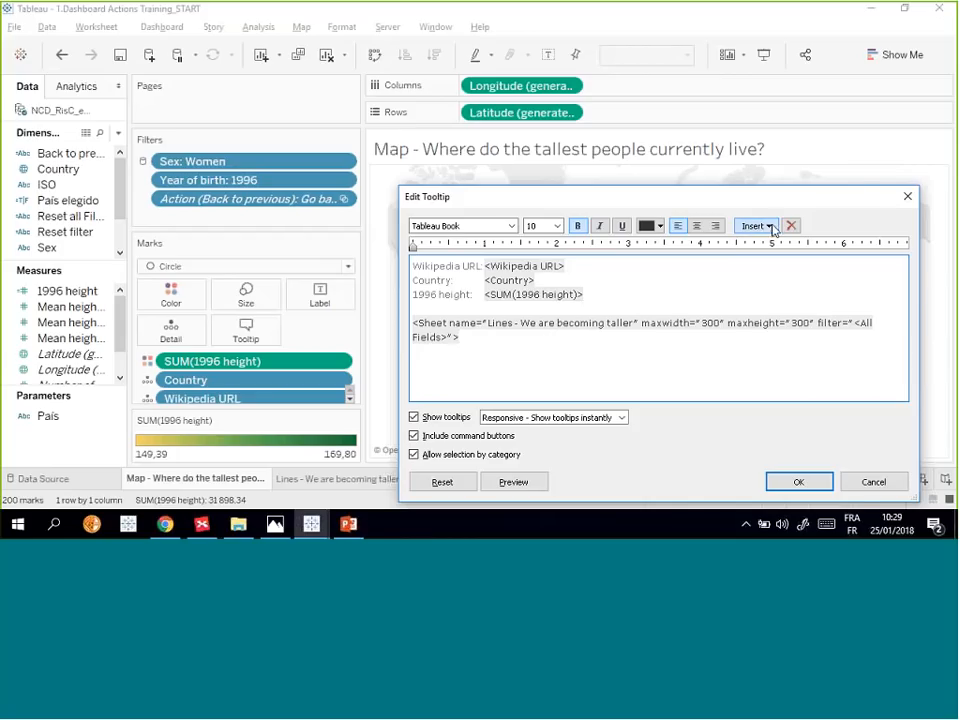
{"action": "left_click", "coordinate": [767, 226]}
{"action": "left_click", "coordinate": [619, 356]}
{"action": "triple_click", "coordinate": [635, 324]}
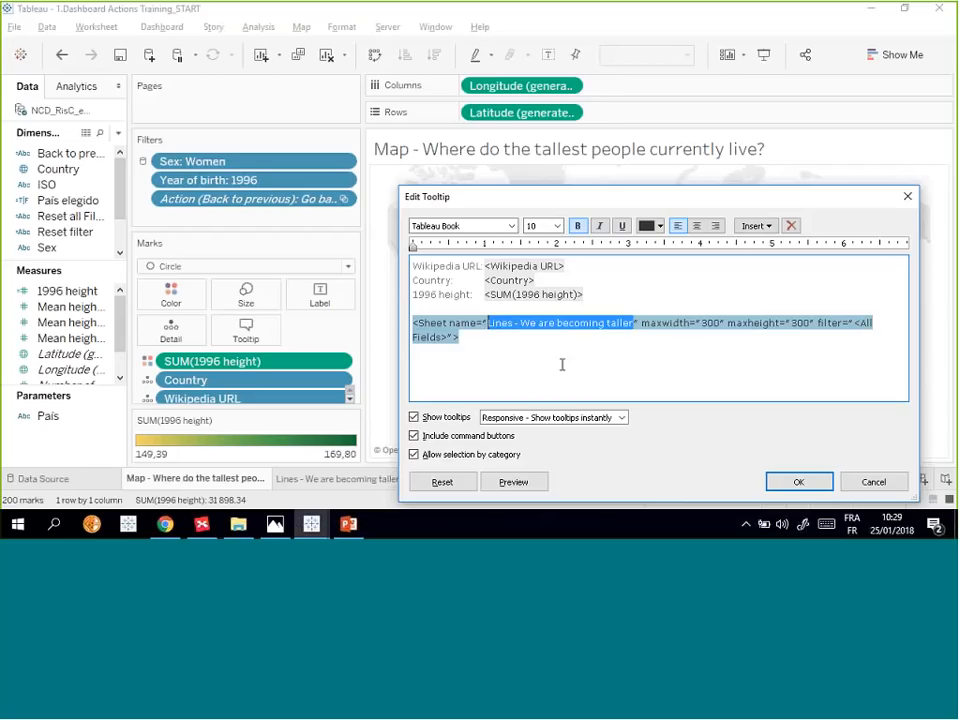
- Set the maxwidth of the sheet reference in the tooltip to 400
{"action": "left_click", "coordinate": [689, 335]}
{"action": "triple_click", "coordinate": [707, 324]}
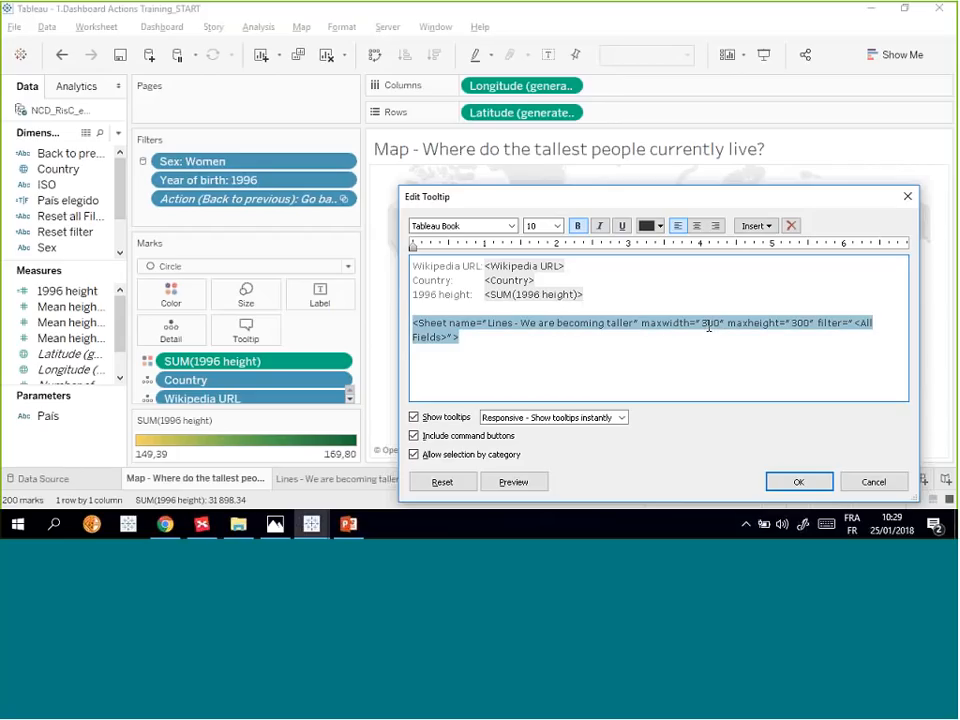
{"action": "key", "text": "BackSpace"}
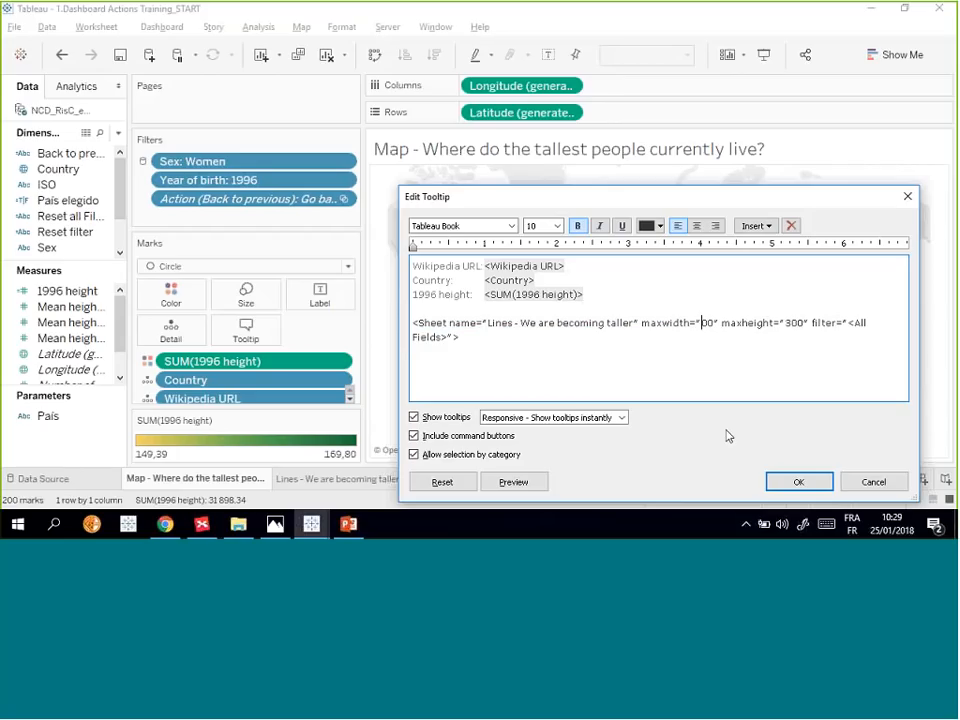
{"action": "type", "text": "4"}
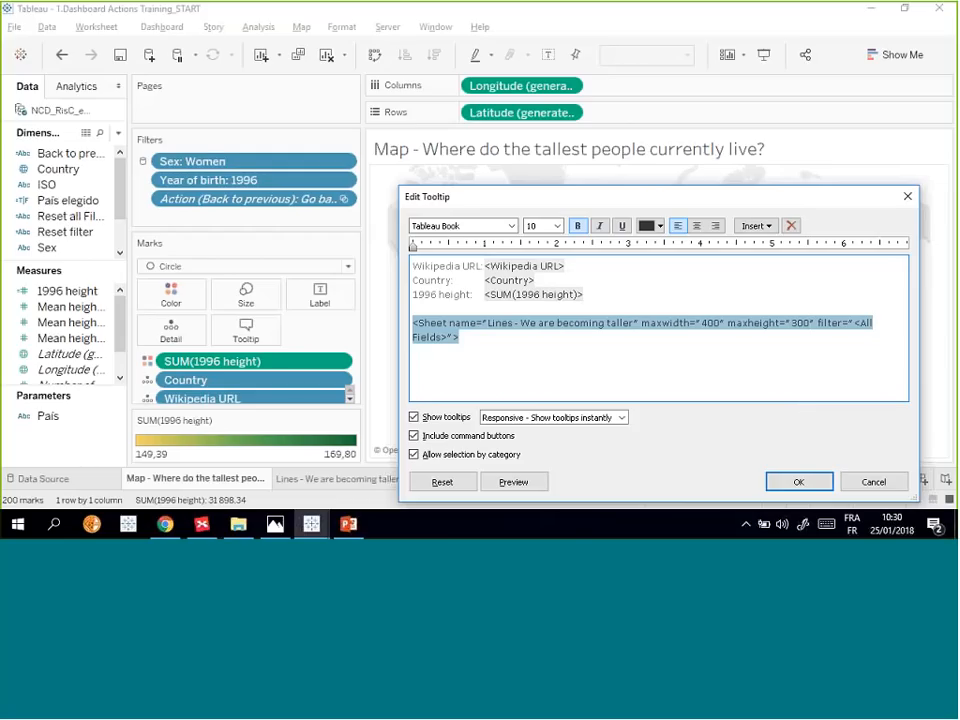
- Change the sheet reference's filter to <Country> and apply the tooltip changes
{"action": "double_click", "coordinate": [866, 325]}
{"action": "left_click_drag", "start_coordinate": [442, 340], "coordinate": [866, 326]}
{"action": "type", "text": "<Country"}
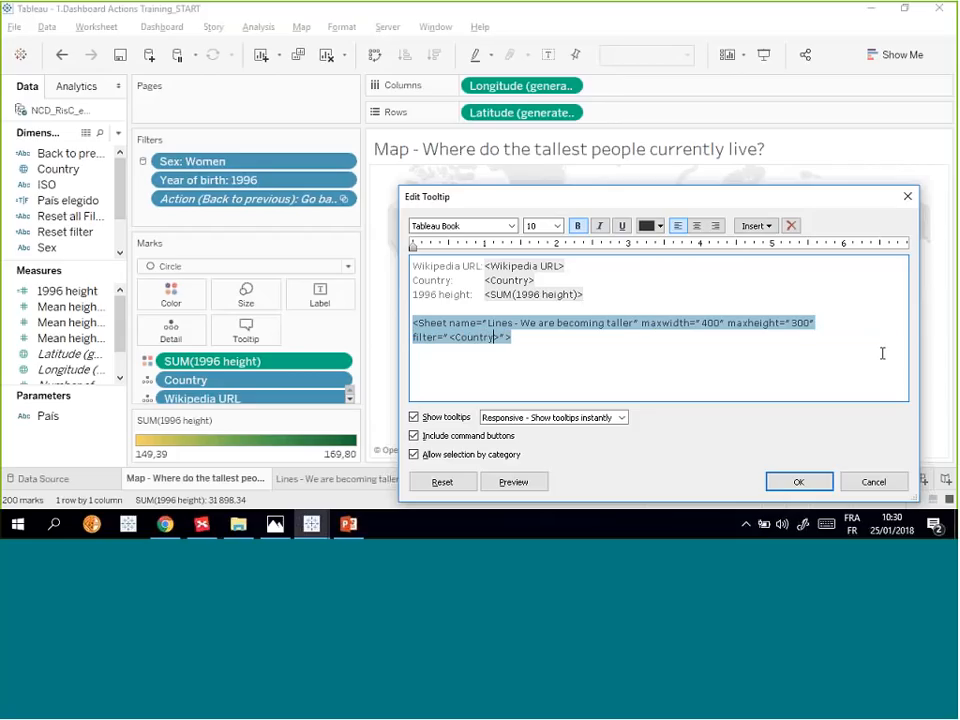
{"action": "left_click", "coordinate": [799, 483]}
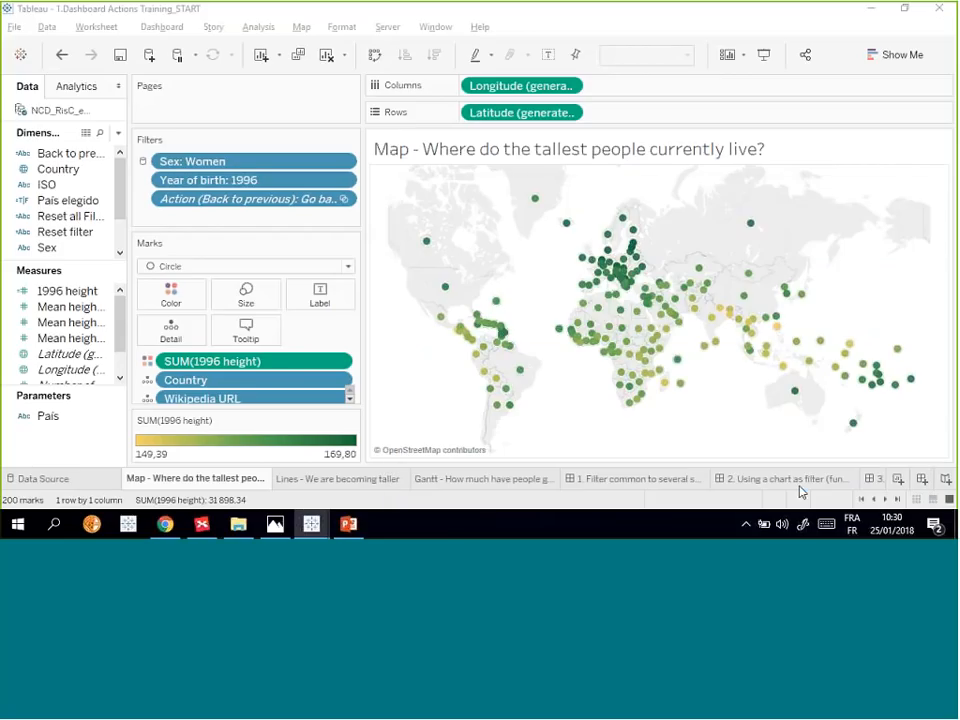
- Check the embedded line chart in several countries' tooltips and return to the "5. NEW! - Viz in Tooltip" dashboard
{"action": "mouse_move", "coordinate": [615, 283]}
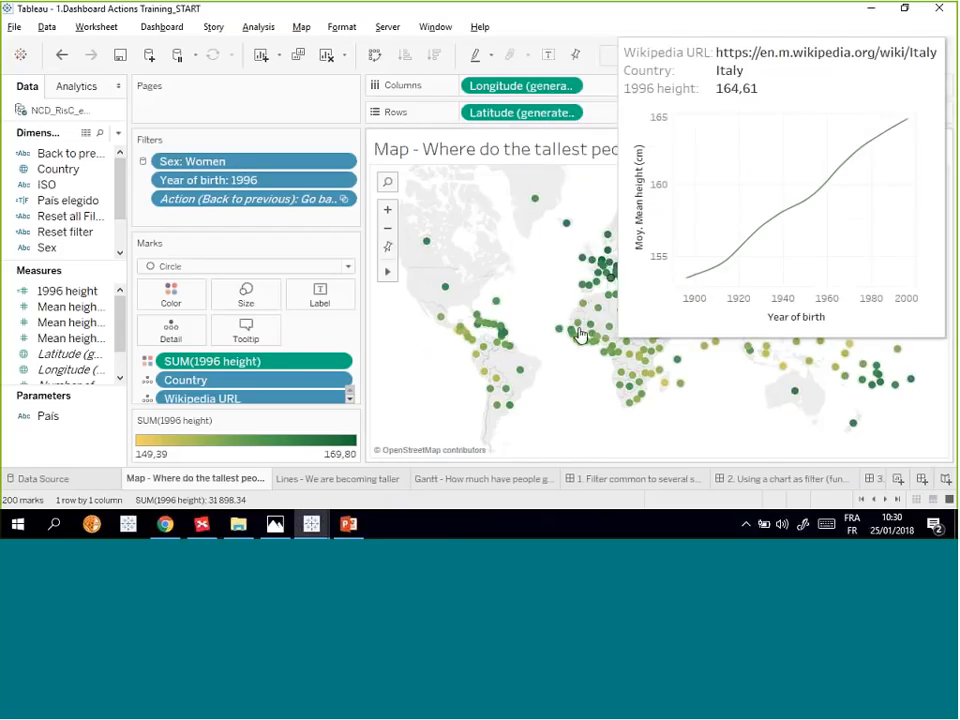
{"action": "mouse_move", "coordinate": [578, 333]}
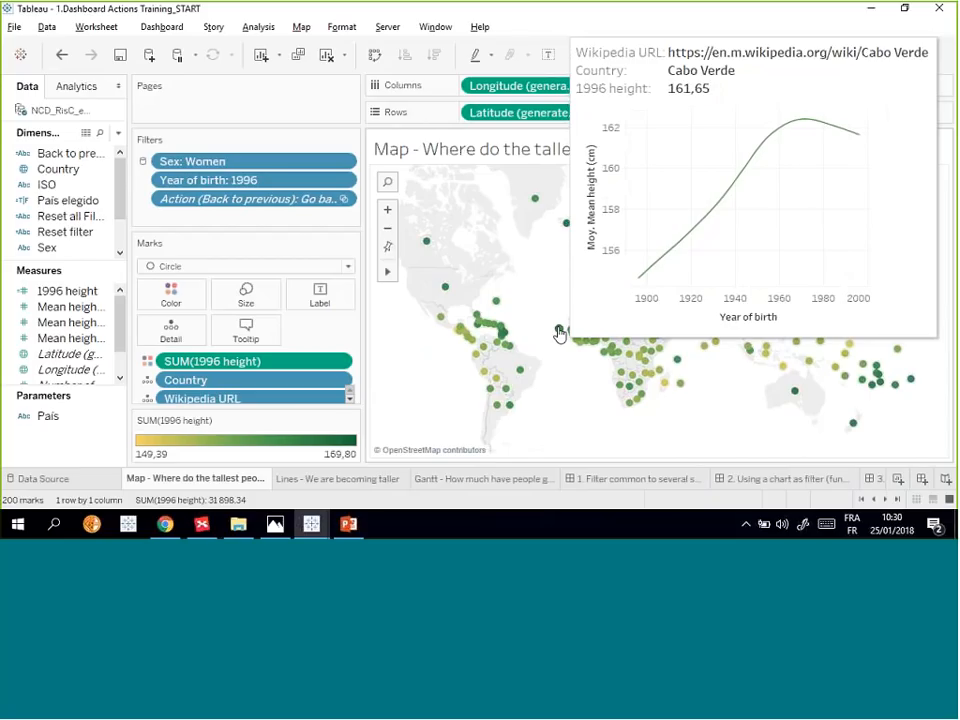
{"action": "left_click", "coordinate": [897, 499]}
{"action": "left_click", "coordinate": [897, 499]}
{"action": "left_click", "coordinate": [897, 499]}
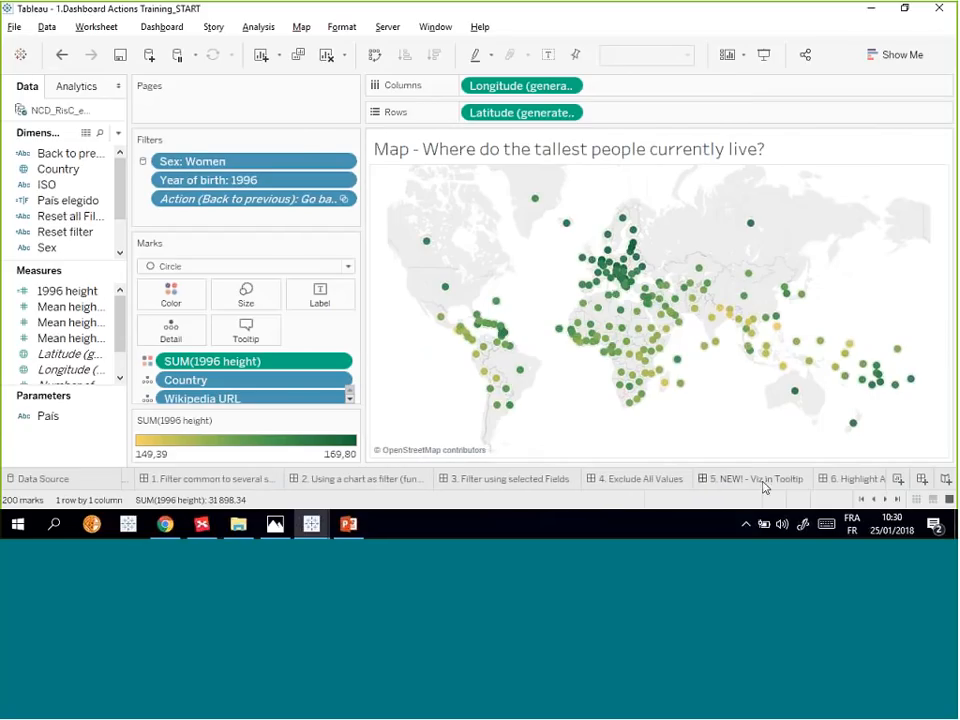
{"action": "left_click", "coordinate": [757, 479]}
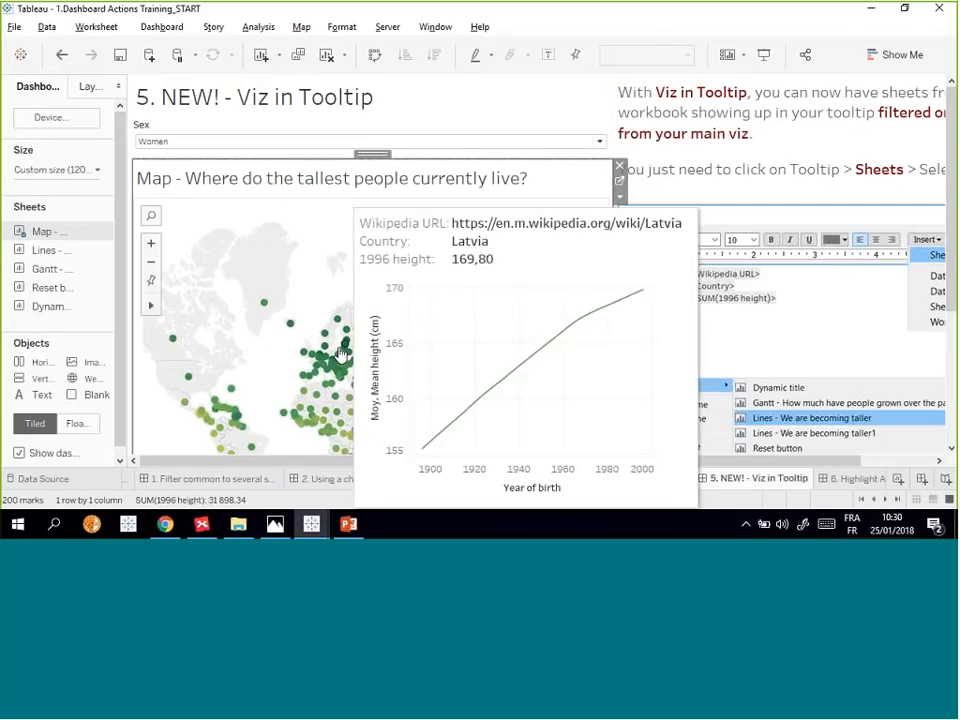
- Set the sheet reference in the map's tooltip to maxwidth 300 and maxheight 200, and apply the change
{"action": "mouse_move", "coordinate": [333, 360]}
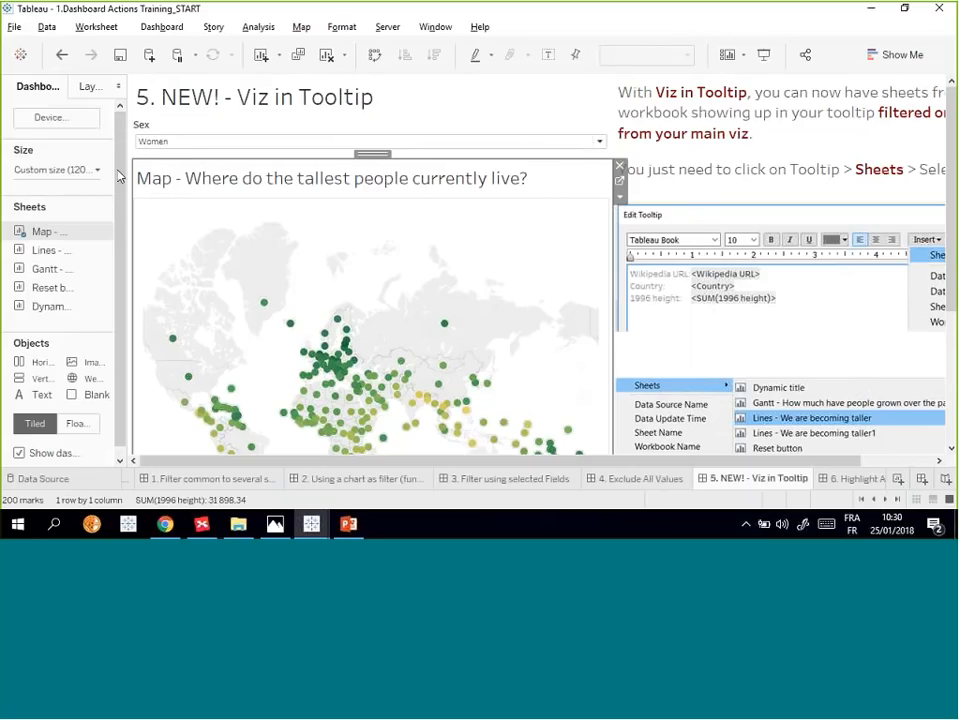
{"action": "left_click", "coordinate": [96, 28]}
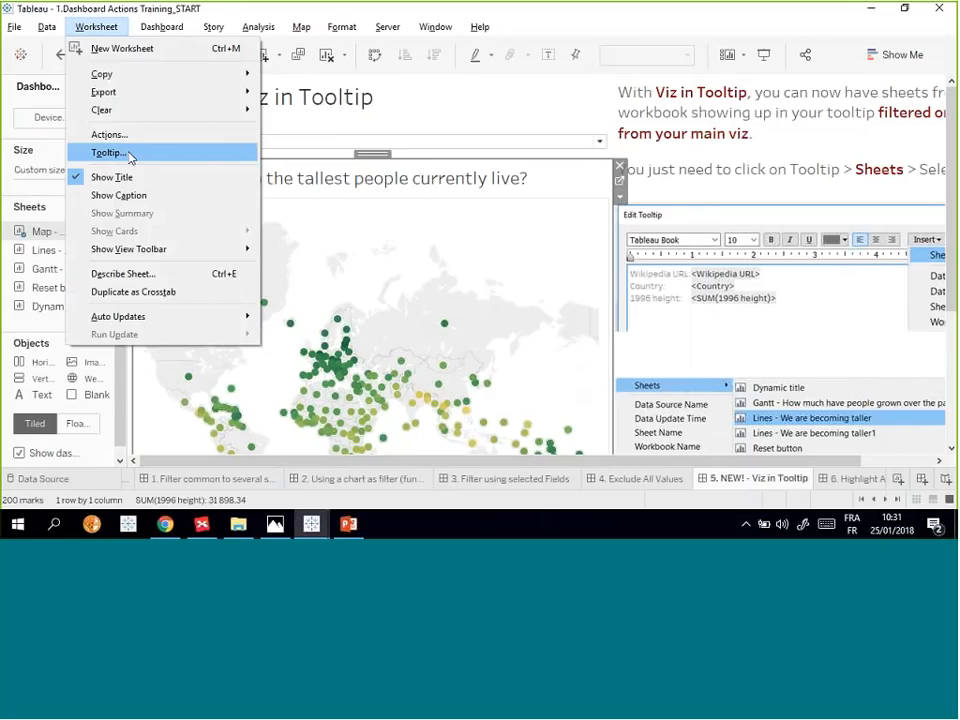
{"action": "left_click", "coordinate": [218, 154]}
{"action": "key", "text": "BackSpace"}
{"action": "type", "text": "300\" maxheight=\"300\""}
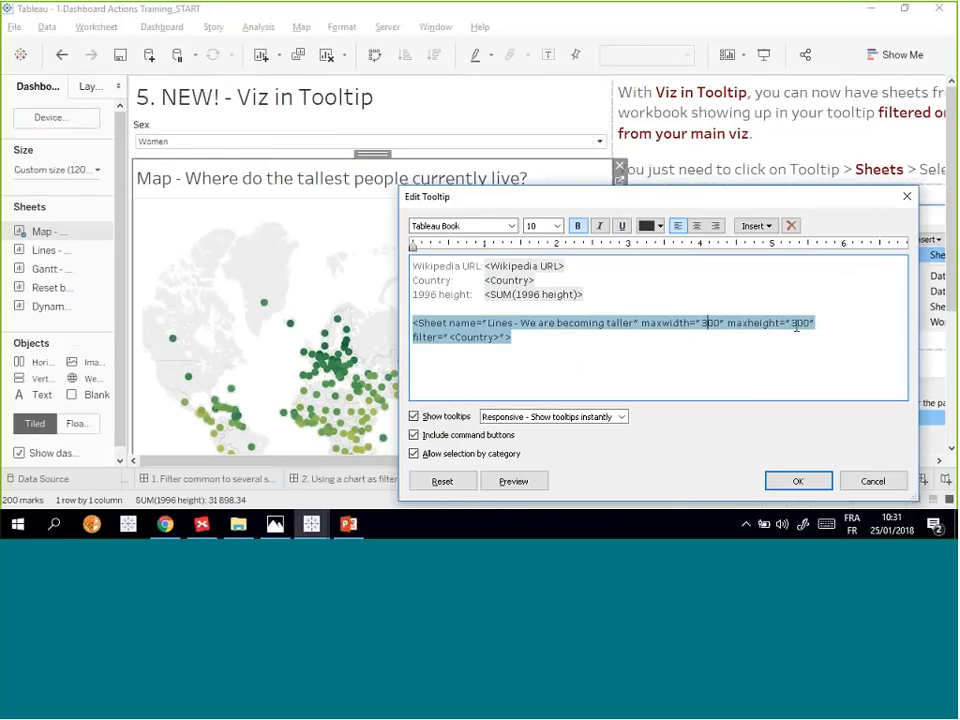
{"action": "left_click", "coordinate": [796, 323]}
{"action": "key", "text": "BackSpace"}
{"action": "type", "text": "2"}
{"action": "left_click", "coordinate": [797, 482]}
{"action": "mouse_move", "coordinate": [350, 373]}
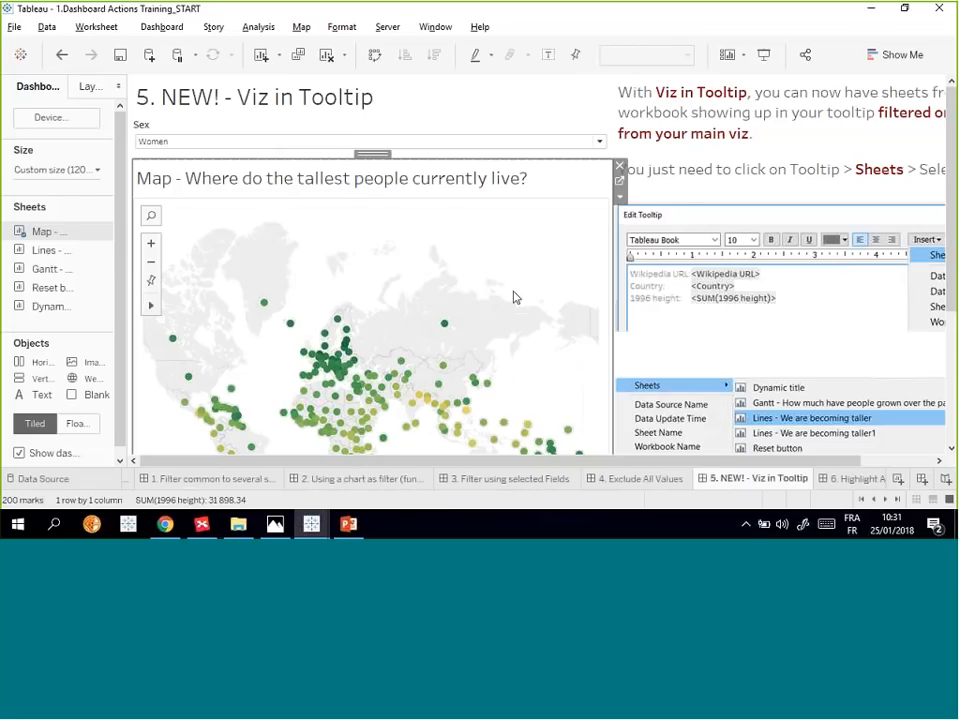
- Look at the "Lines - We are becoming taller" sheet, return to "5. NEW! - Viz in Tooltip" and check a country's tooltip
{"action": "mouse_move", "coordinate": [126, 252]}
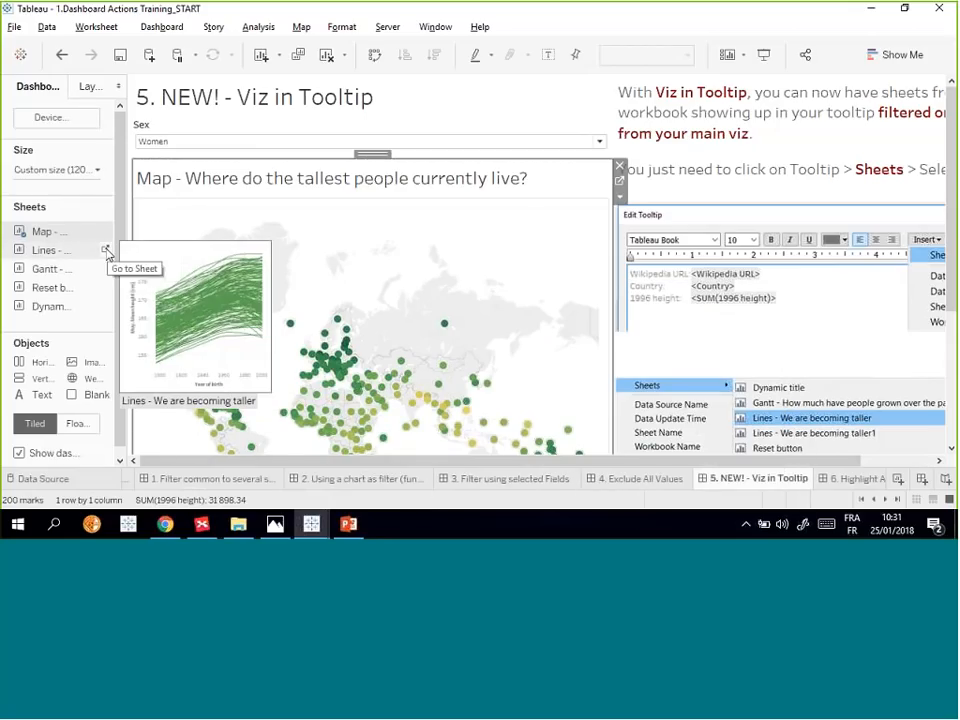
{"action": "left_click", "coordinate": [107, 252]}
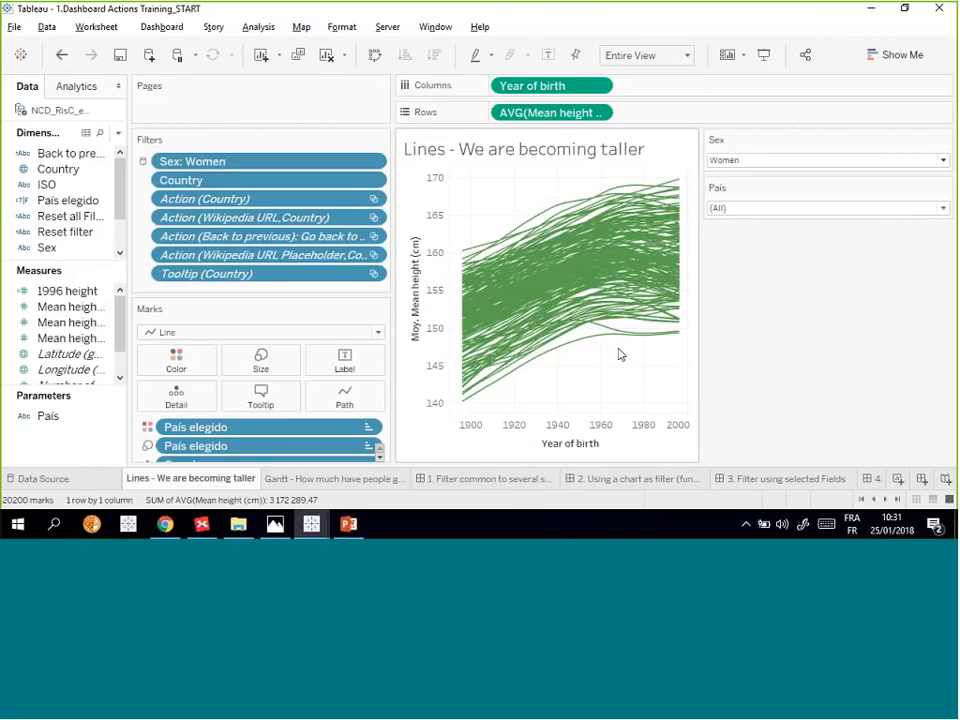
{"action": "left_click", "coordinate": [891, 500]}
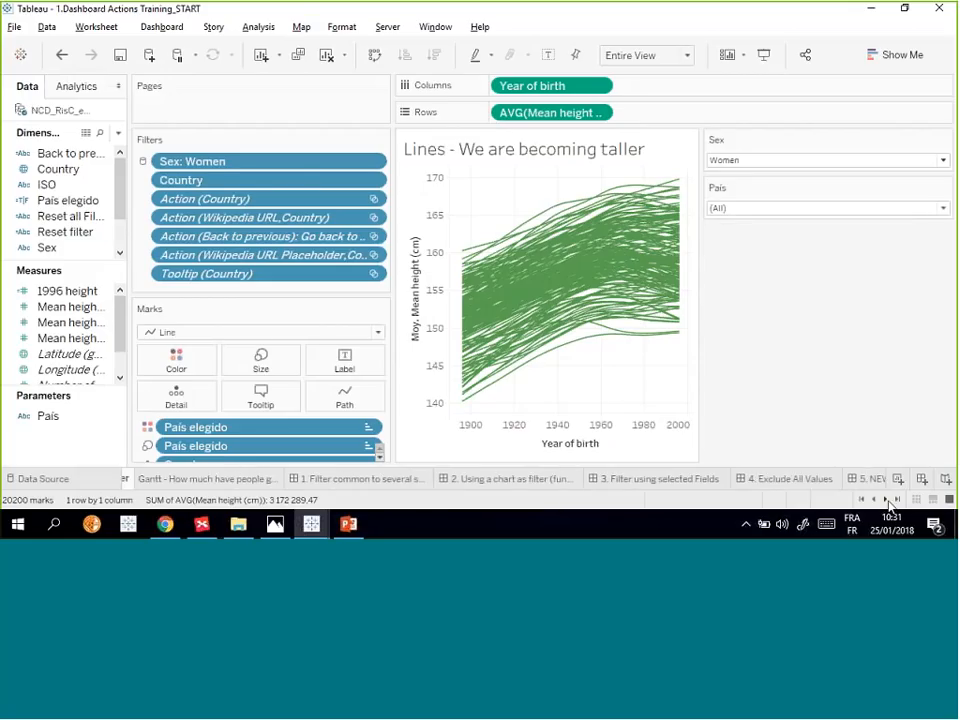
{"action": "left_click", "coordinate": [891, 500]}
{"action": "left_click", "coordinate": [891, 500]}
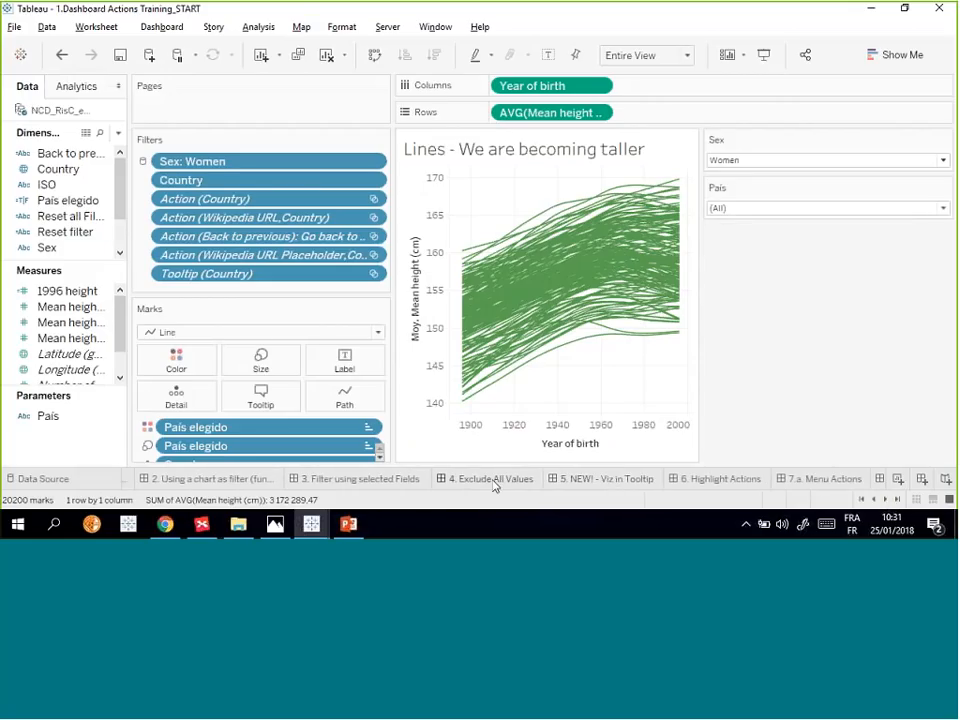
{"action": "left_click", "coordinate": [600, 480]}
{"action": "mouse_move", "coordinate": [446, 328]}
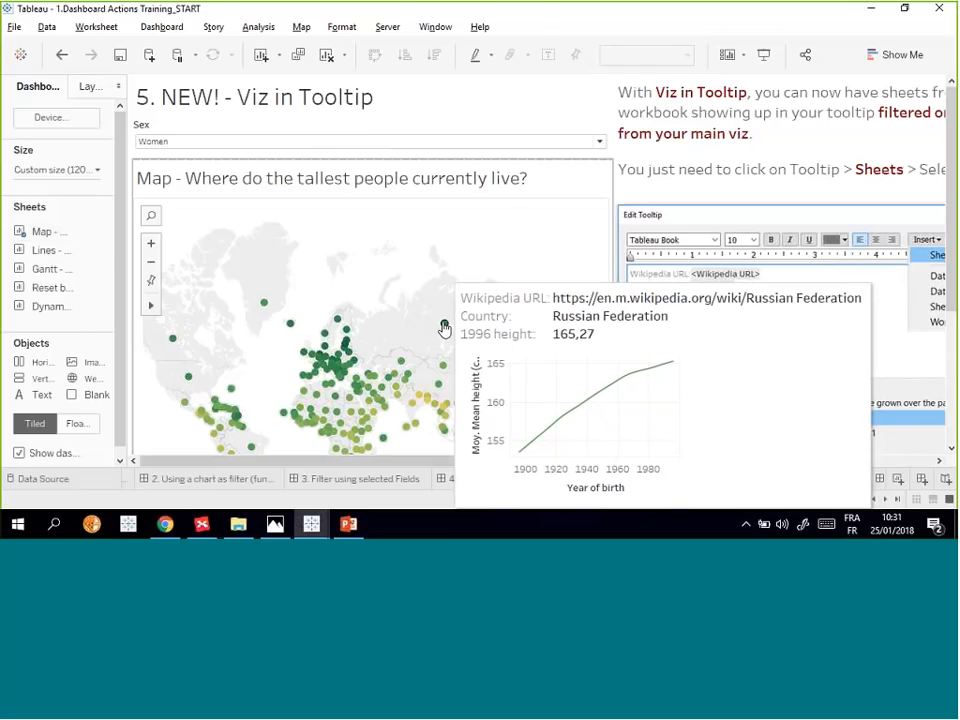
- Delete the Wikipedia URL line from the map's tooltip and apply the change
{"action": "left_click", "coordinate": [100, 27]}
{"action": "left_click", "coordinate": [349, 285]}
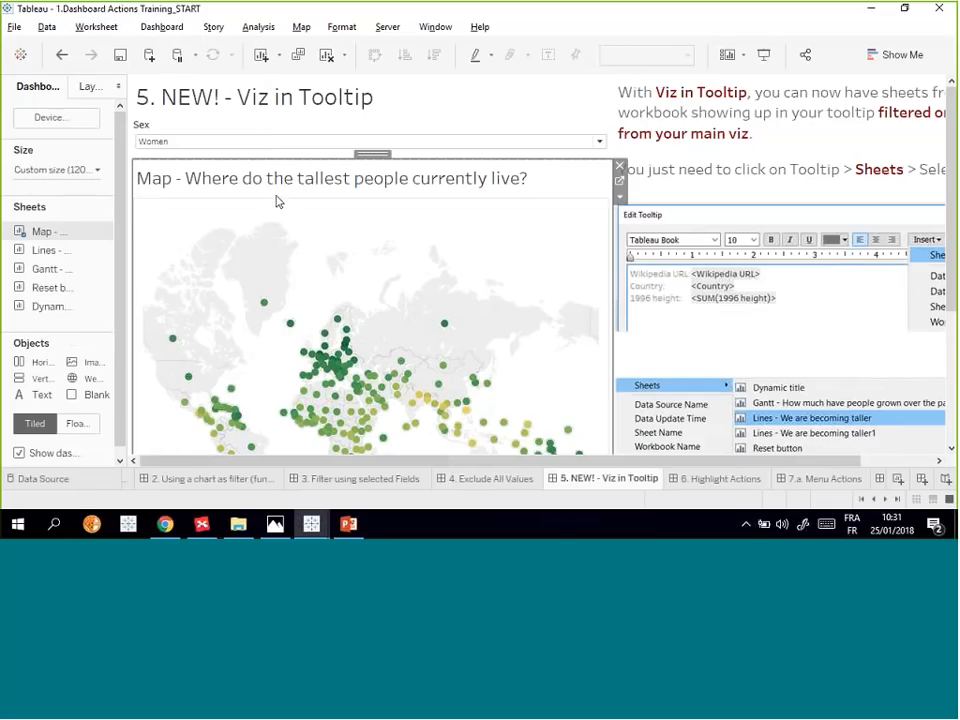
{"action": "left_click", "coordinate": [96, 27]}
{"action": "left_click", "coordinate": [112, 150]}
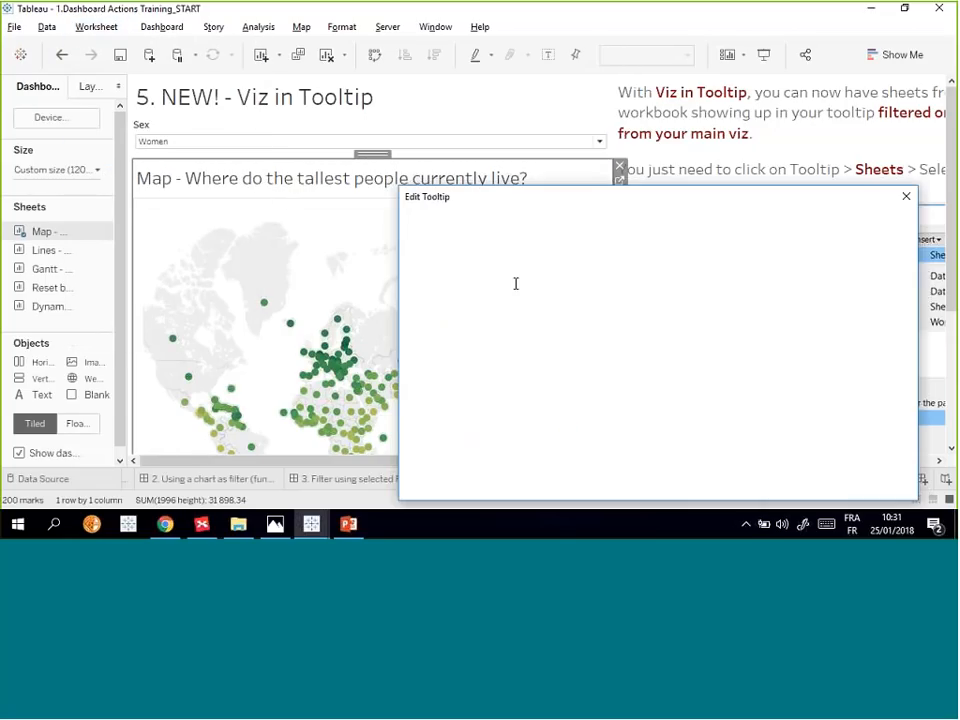
{"action": "left_click_drag", "start_coordinate": [565, 267], "coordinate": [413, 266]}
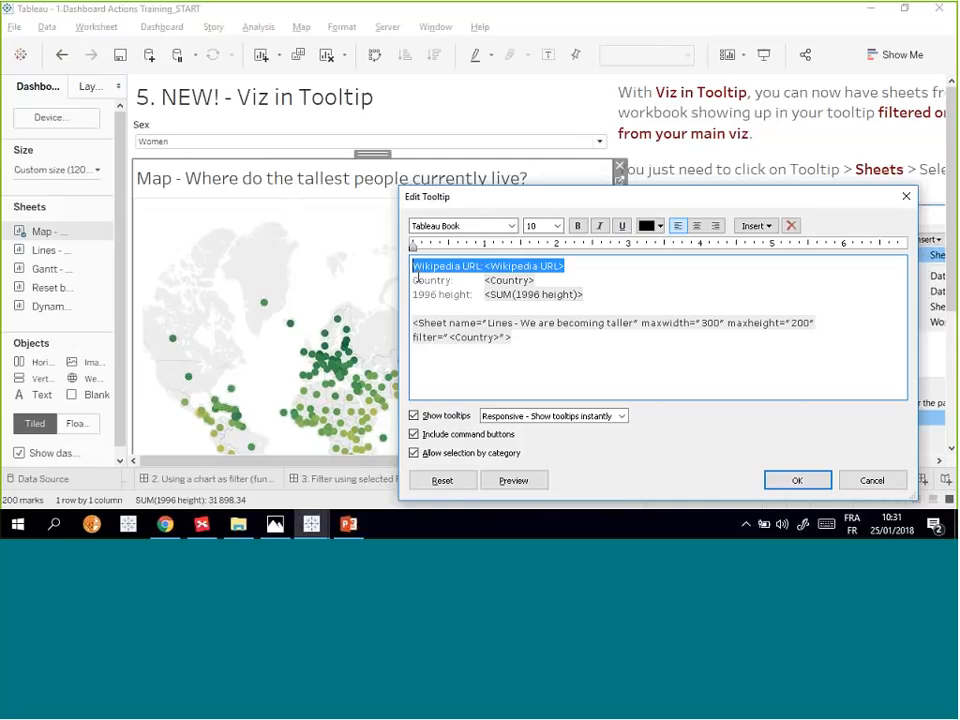
{"action": "key", "text": "Delete"}
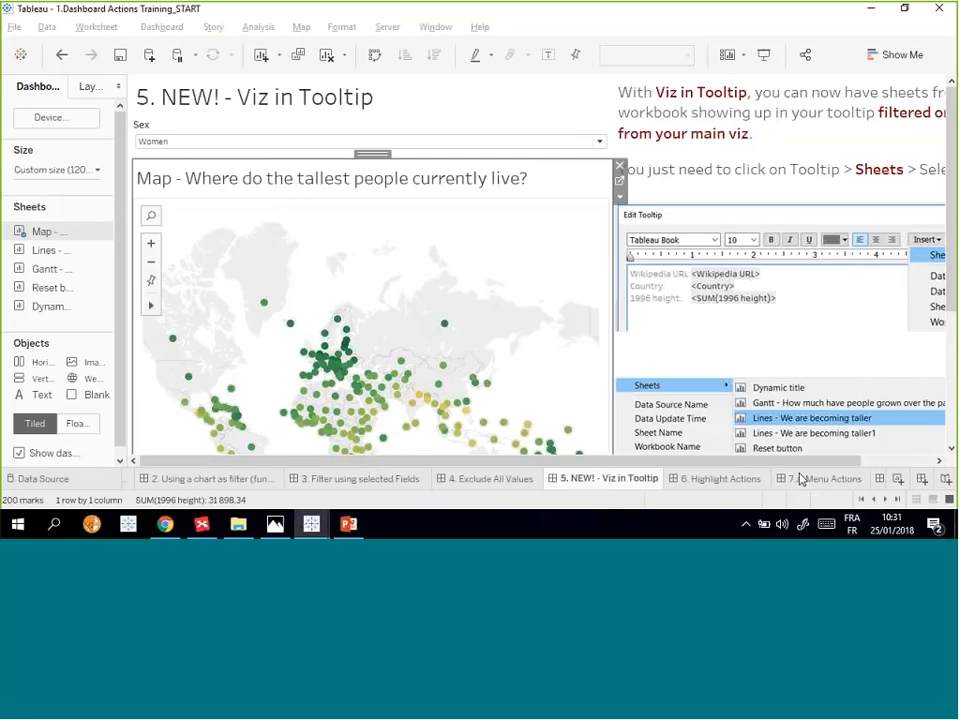
{"action": "mouse_move", "coordinate": [447, 333]}
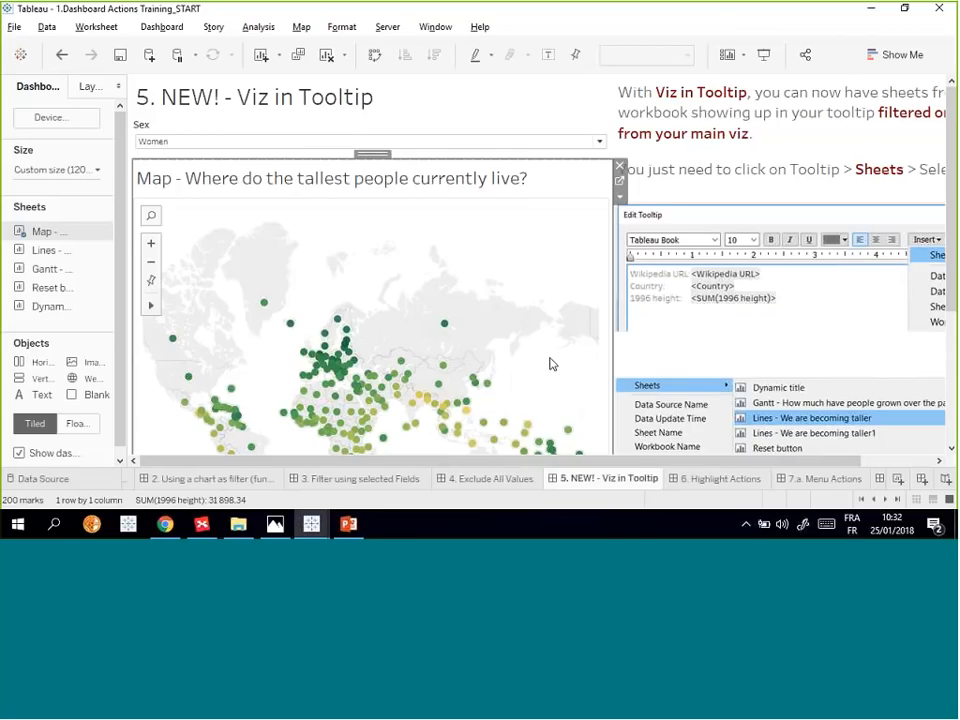
- Reset the map's view, select a single East Asian country mark and clear the selection
{"action": "scroll", "coordinate": [549, 364], "scroll_direction": "down", "scroll_amount": 1}
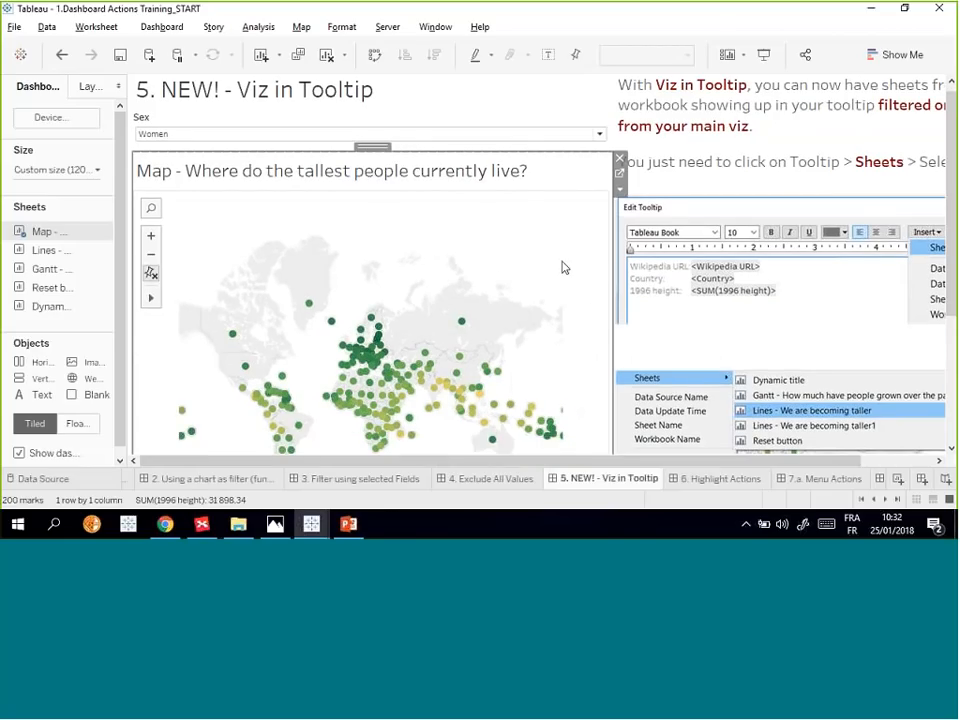
{"action": "left_click", "coordinate": [150, 275]}
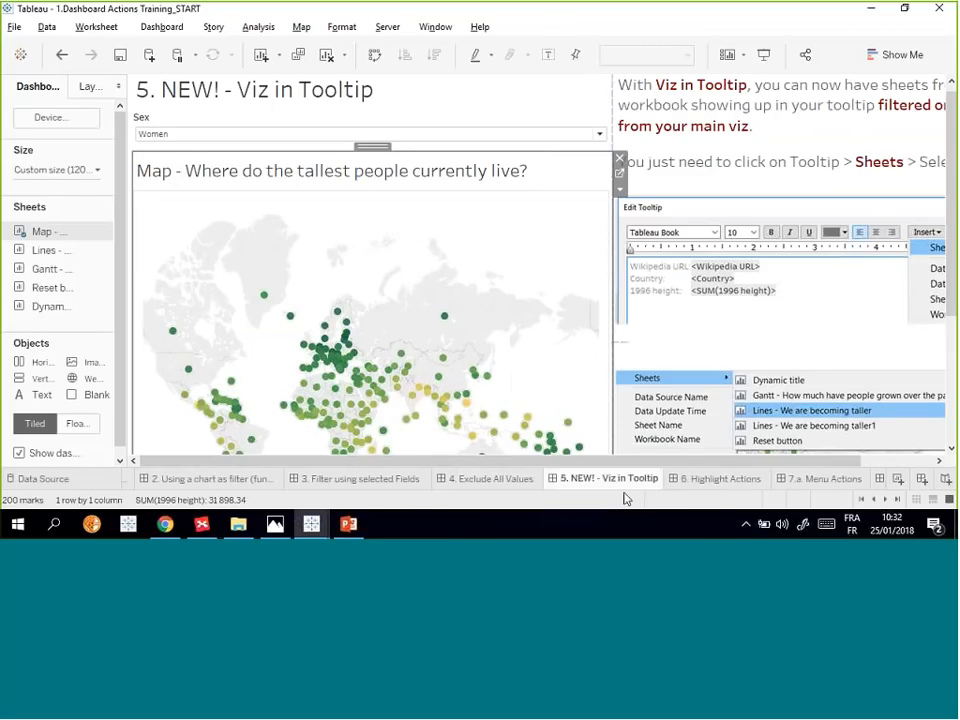
{"action": "mouse_move", "coordinate": [700, 486]}
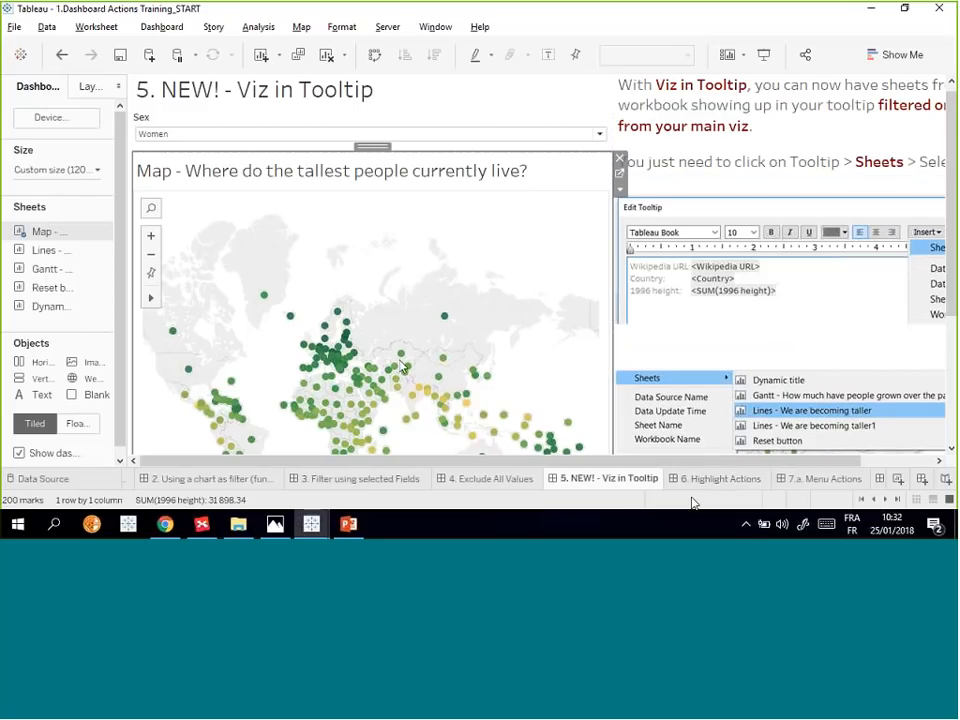
{"action": "mouse_move", "coordinate": [455, 445]}
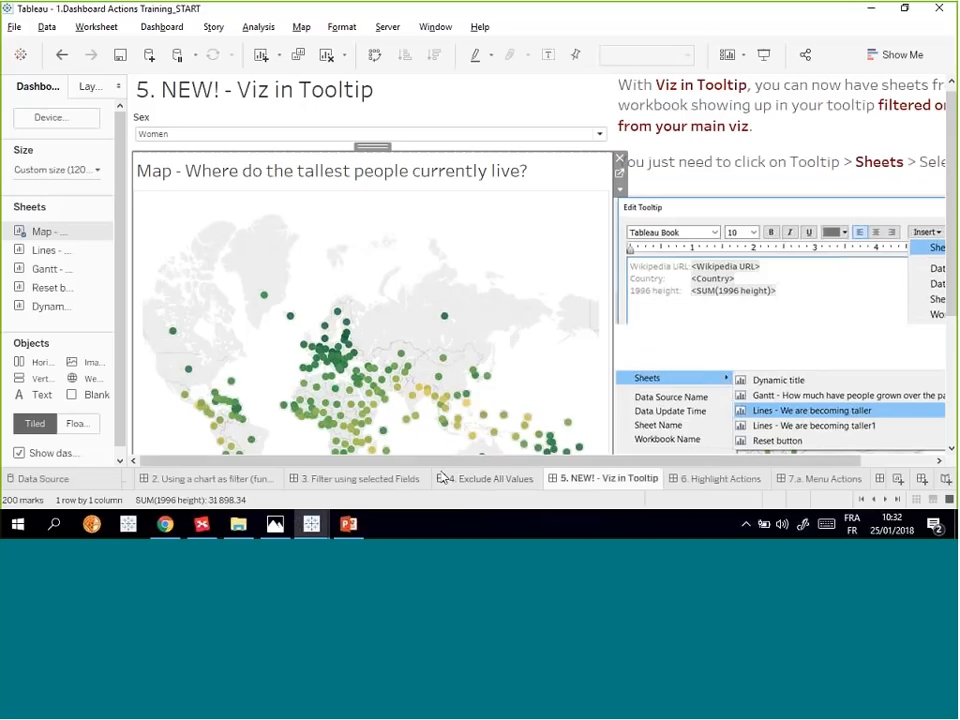
{"action": "left_click", "coordinate": [487, 380]}
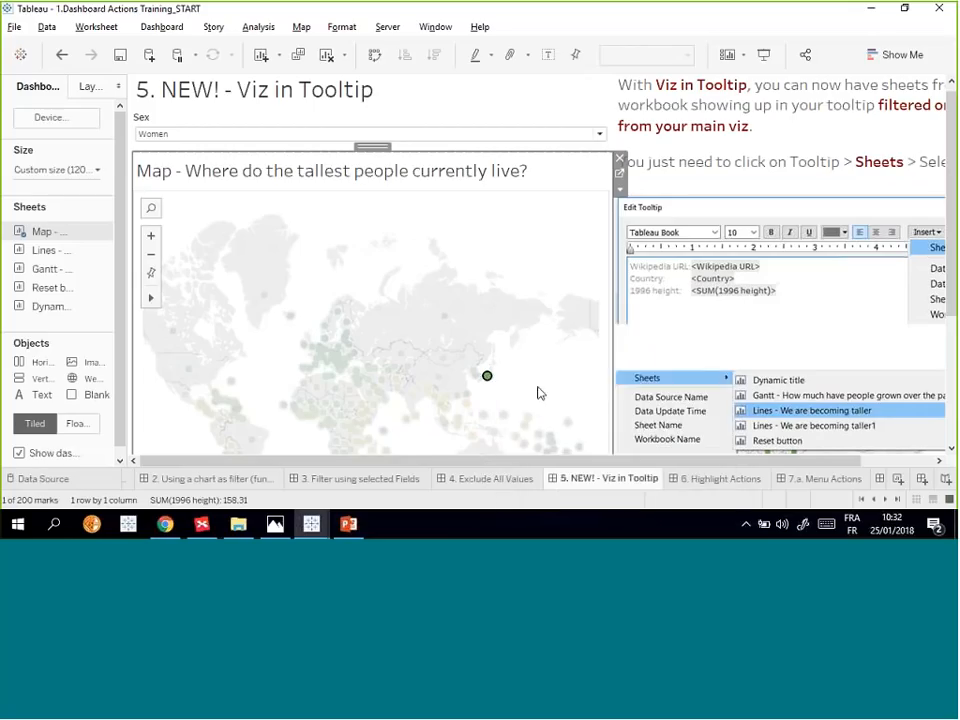
{"action": "mouse_move", "coordinate": [480, 386]}
{"action": "left_click", "coordinate": [474, 393]}
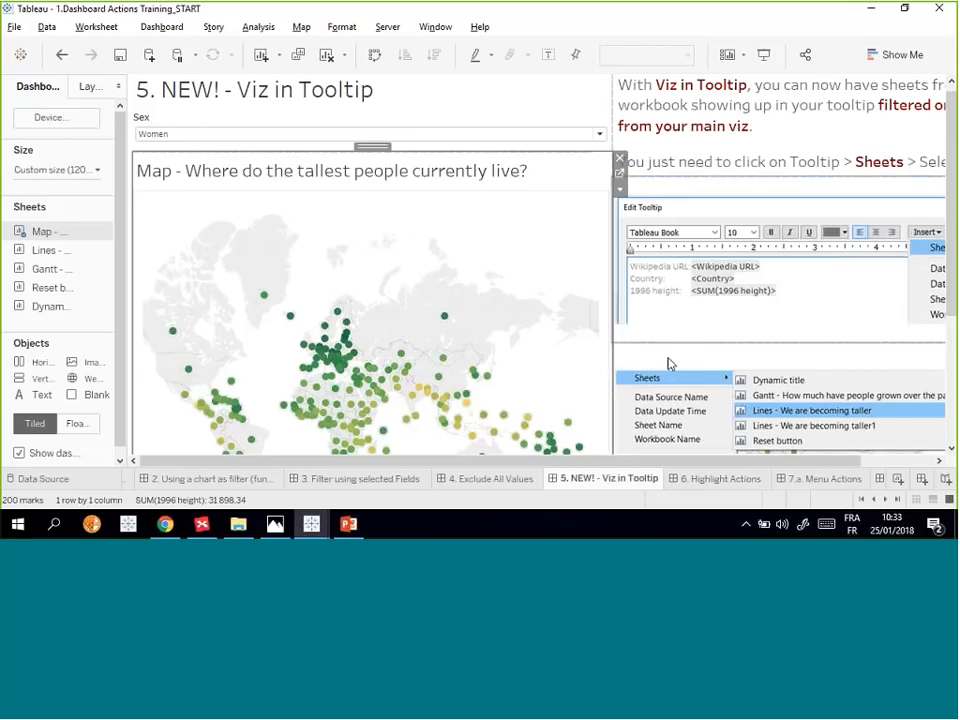
- On the "6. Highlight Actions" dashboard, remove the embedded line chart reference from the map's tooltip, keeping Country and 1996 height
{"action": "left_click", "coordinate": [716, 479]}
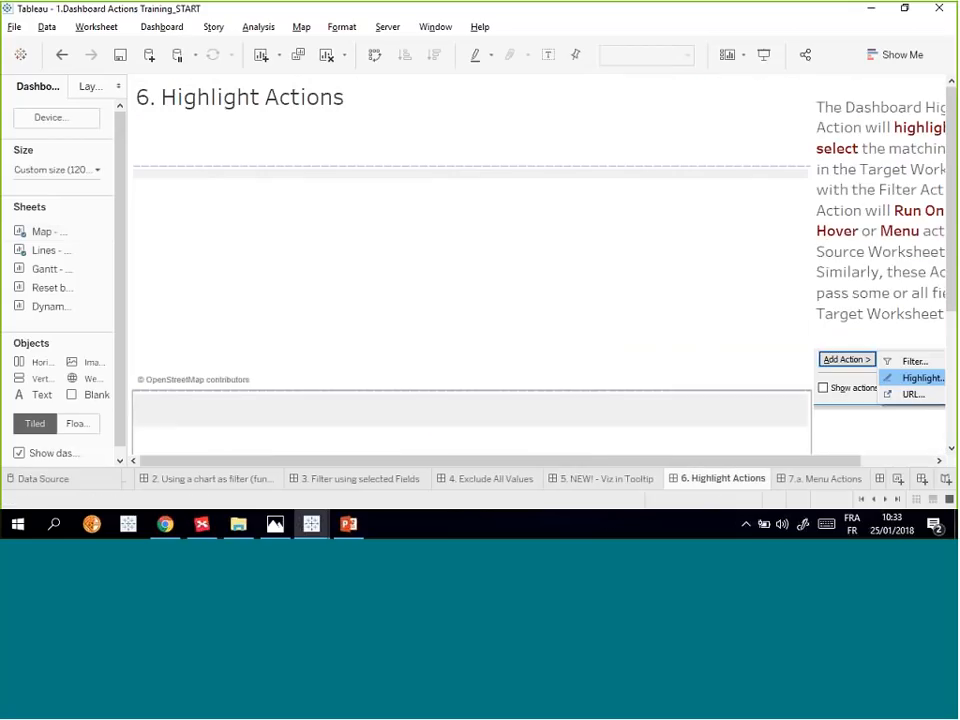
{"action": "mouse_move", "coordinate": [532, 354]}
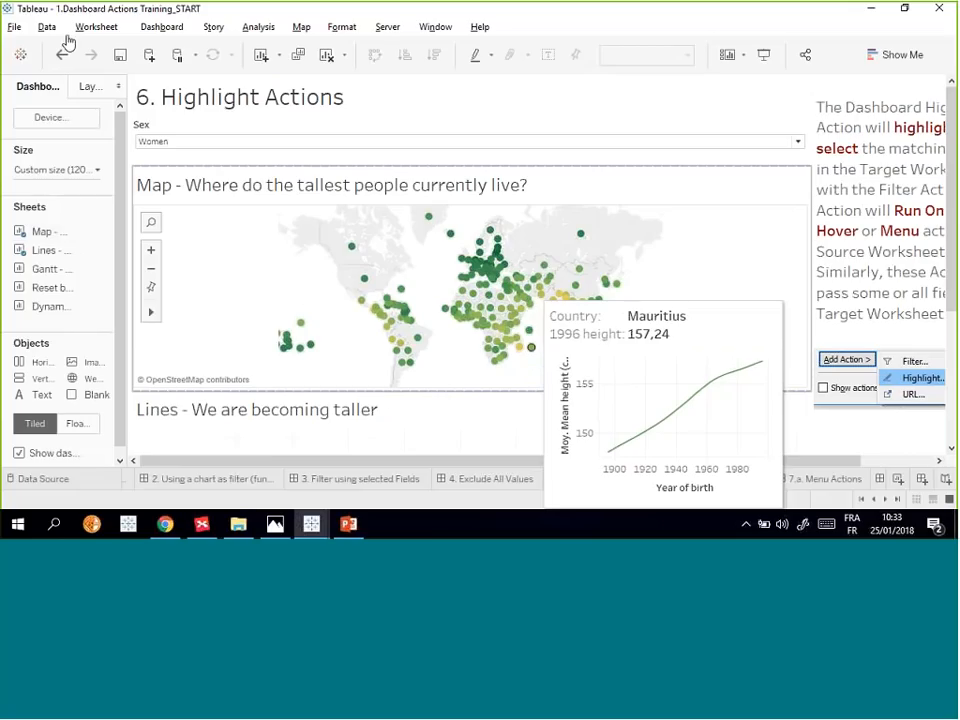
{"action": "left_click", "coordinate": [208, 274]}
{"action": "left_click", "coordinate": [76, 32]}
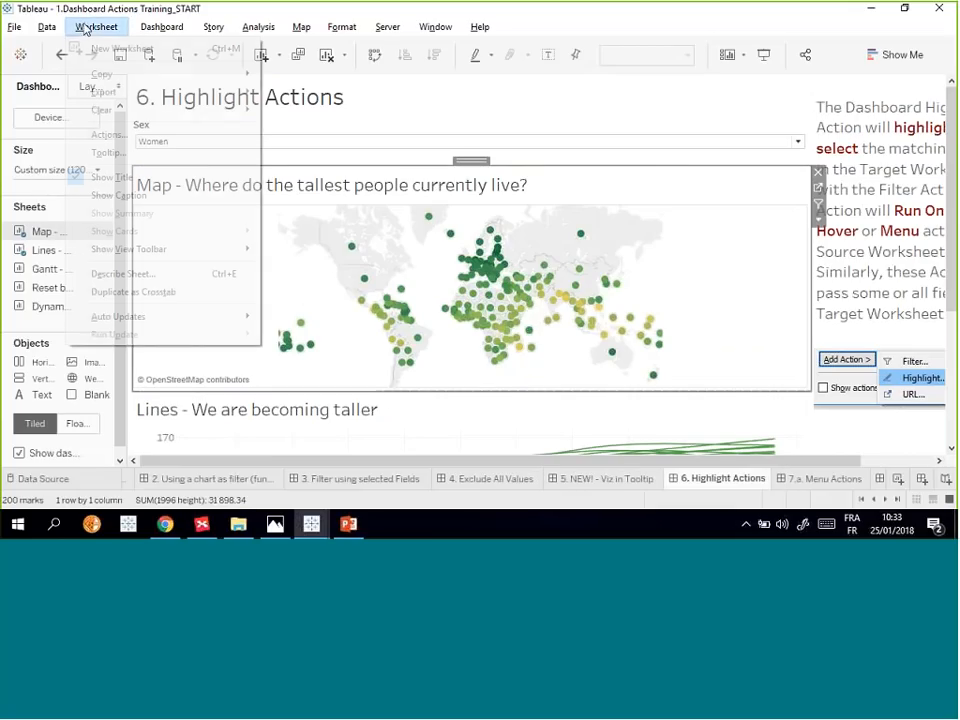
{"action": "left_click", "coordinate": [138, 153]}
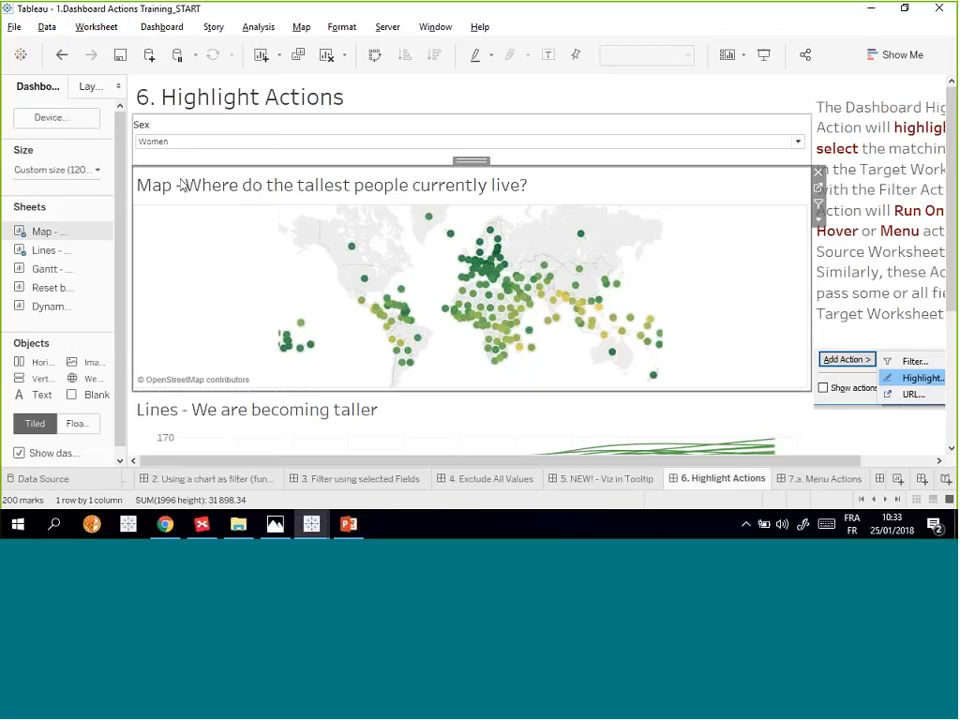
{"action": "left_click_drag", "start_coordinate": [587, 321], "coordinate": [413, 294]}
{"action": "key", "text": "Delete"}
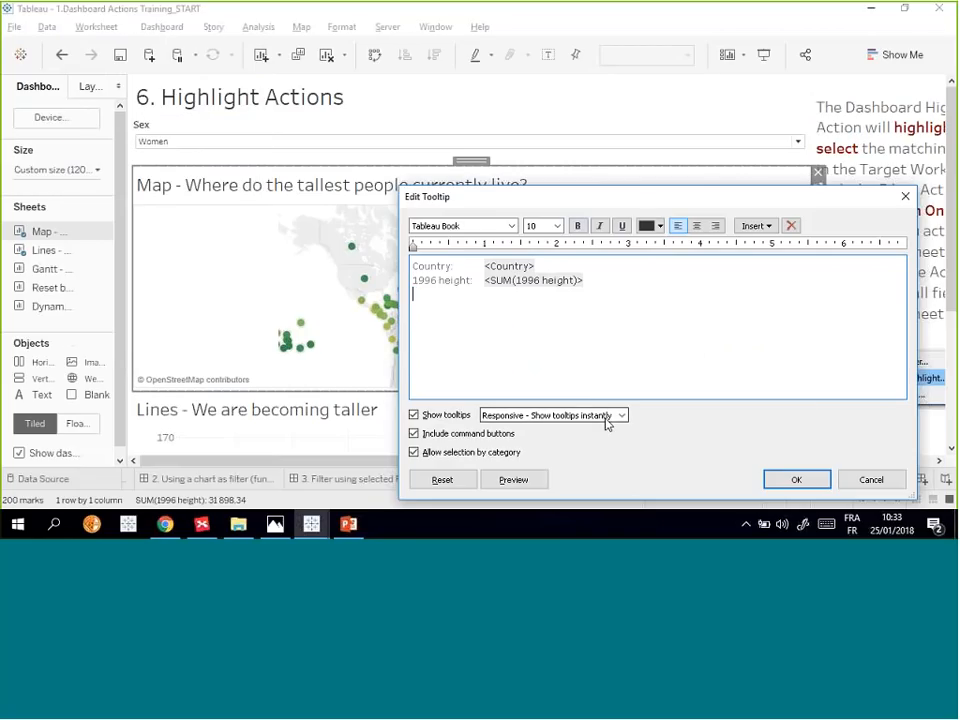
{"action": "left_click", "coordinate": [796, 479]}
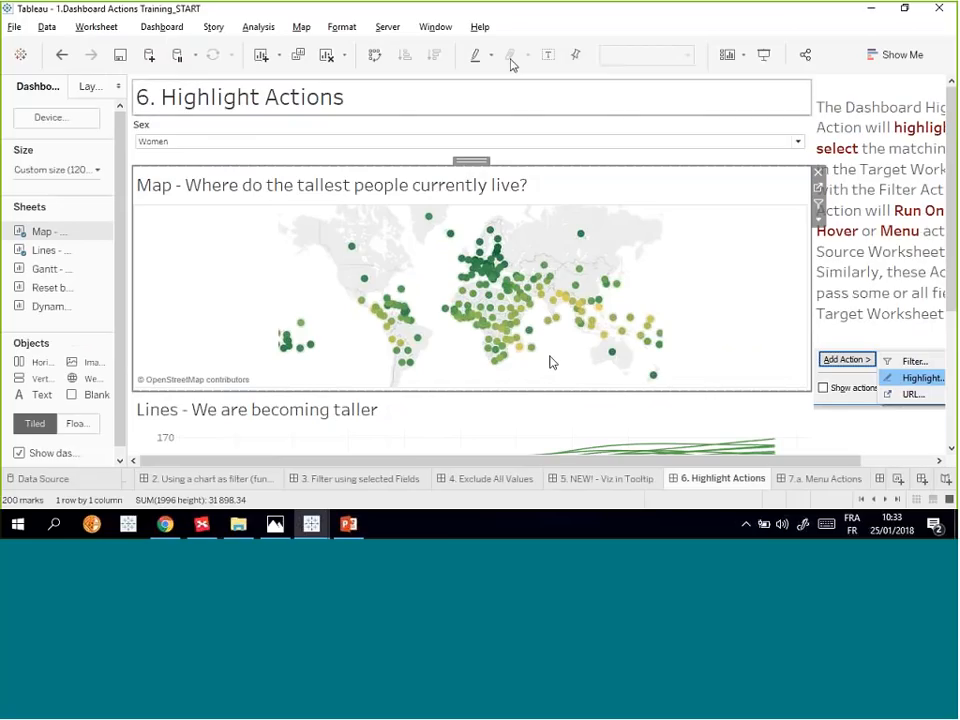
- Preview the "6. Highlight Actions" dashboard in presentation mode and return to the editing view
{"action": "left_click", "coordinate": [764, 54]}
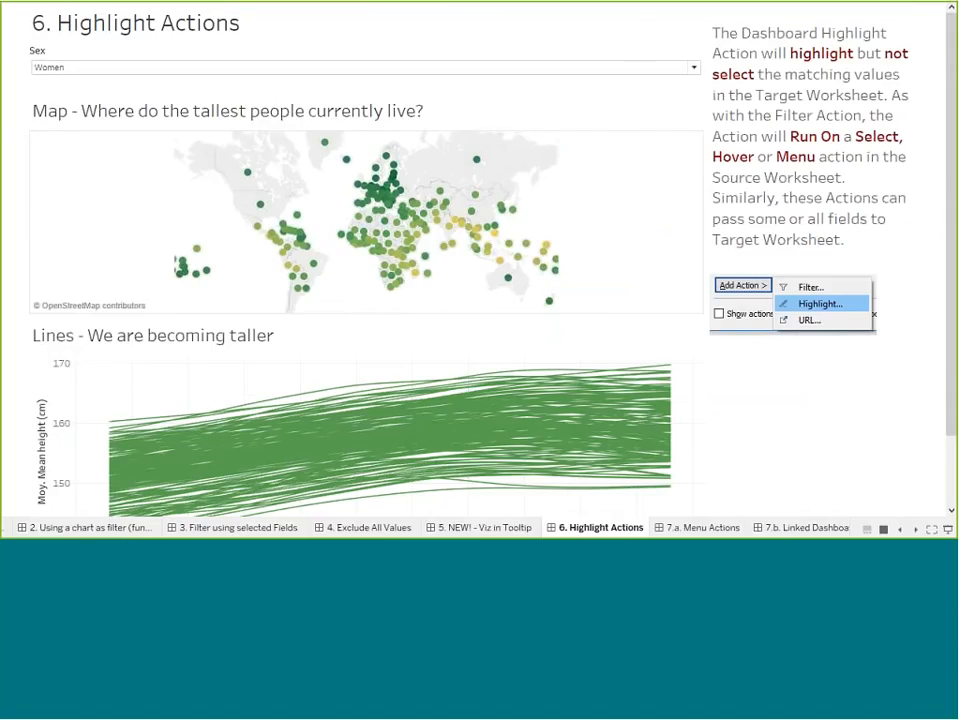
{"action": "key", "text": "Escape"}
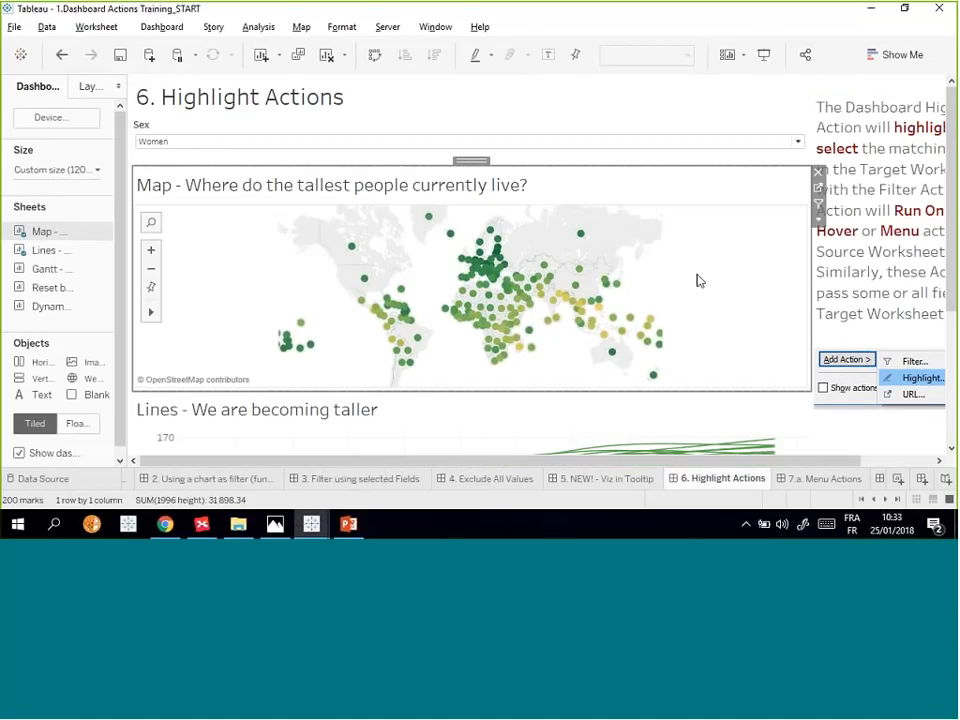
{"action": "scroll", "coordinate": [690, 288], "scroll_direction": "down", "scroll_amount": 2}
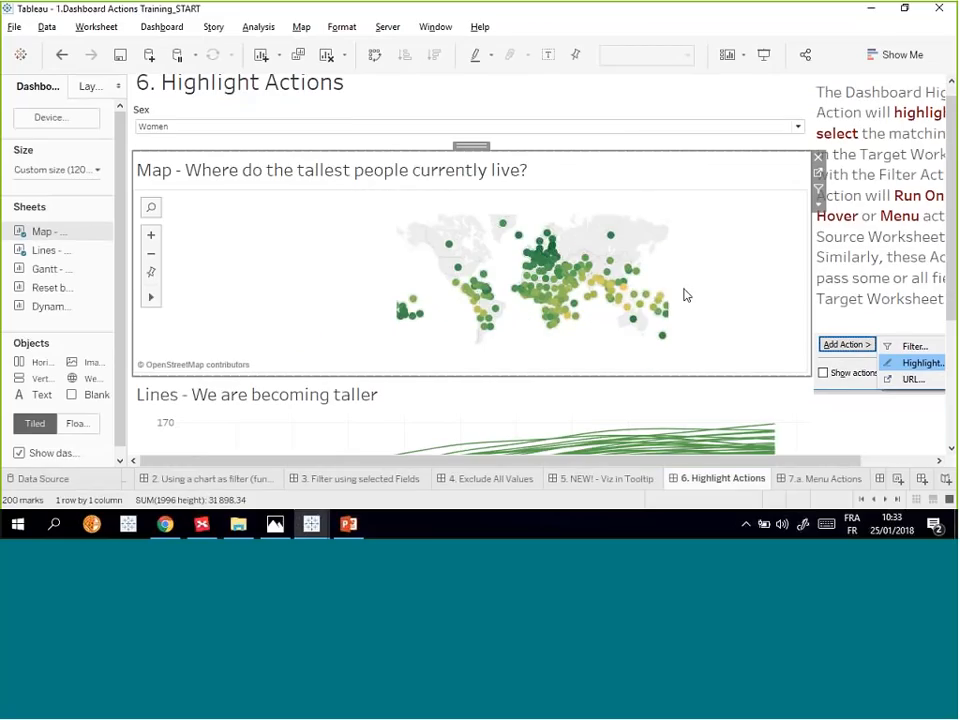
{"action": "scroll", "coordinate": [685, 294], "scroll_direction": "up", "scroll_amount": 2}
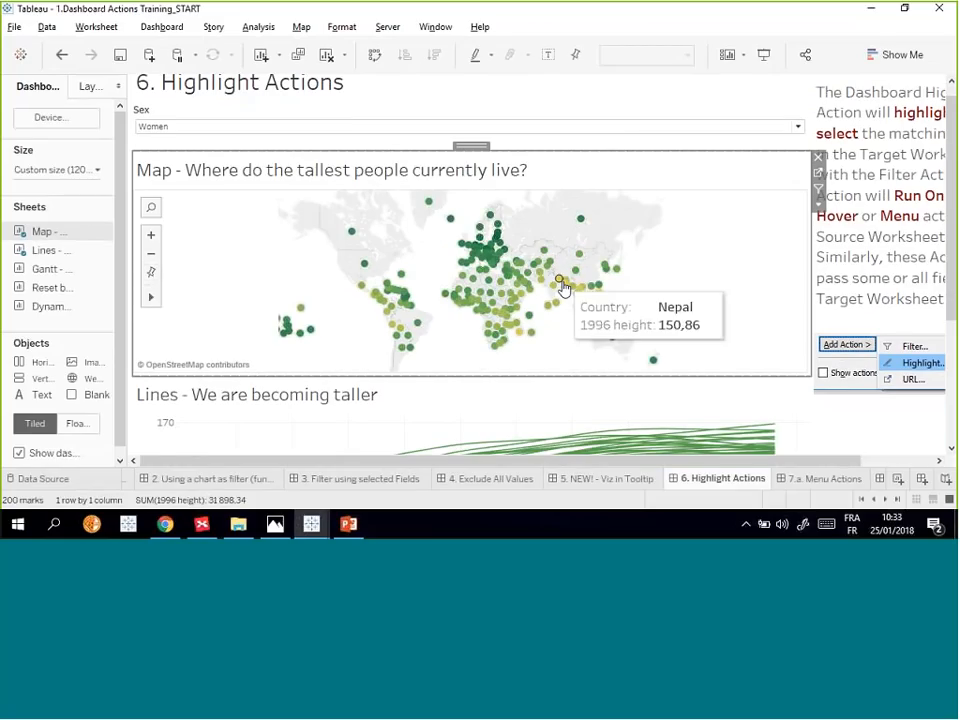
- Test how the line chart reacts to selecting individual countries on the map, including India
{"action": "left_click", "coordinate": [566, 284]}
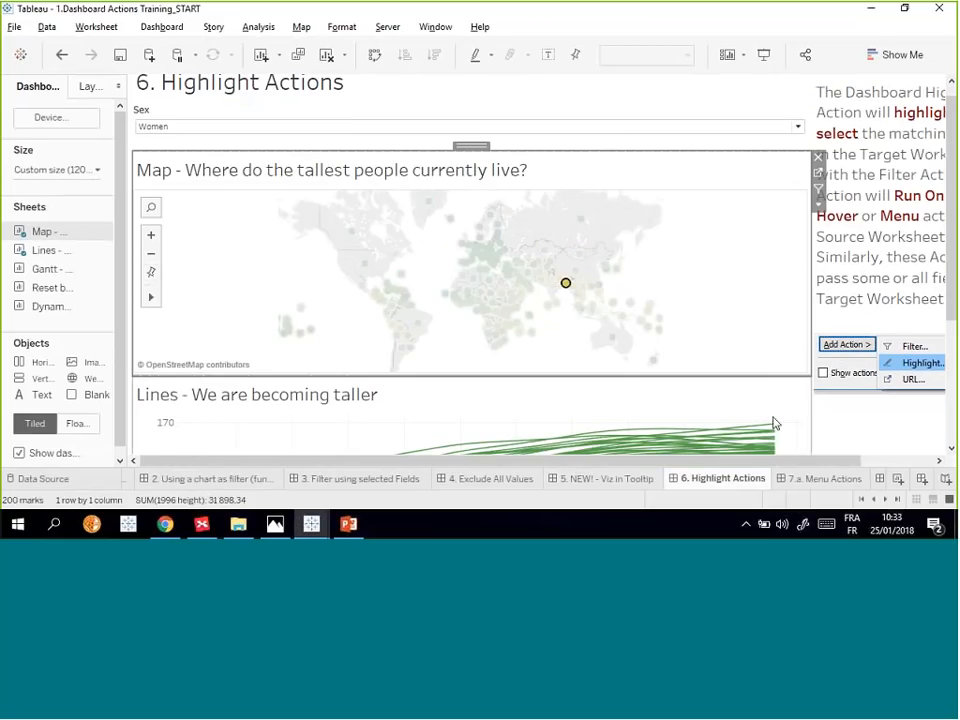
{"action": "scroll", "coordinate": [840, 425], "scroll_direction": "down", "scroll_amount": 5}
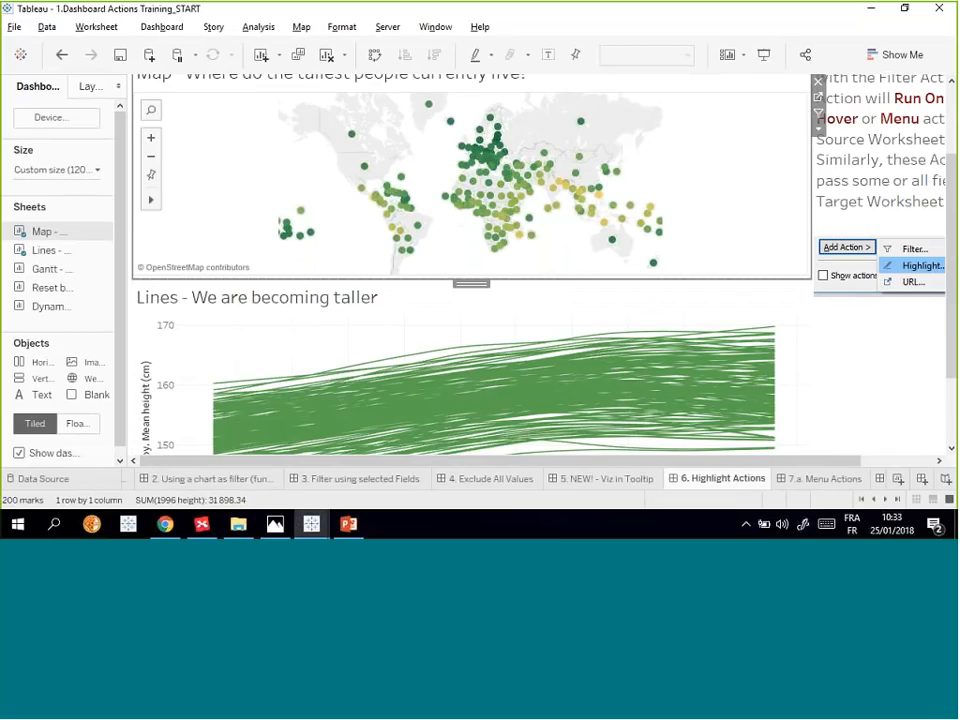
{"action": "left_click", "coordinate": [556, 188]}
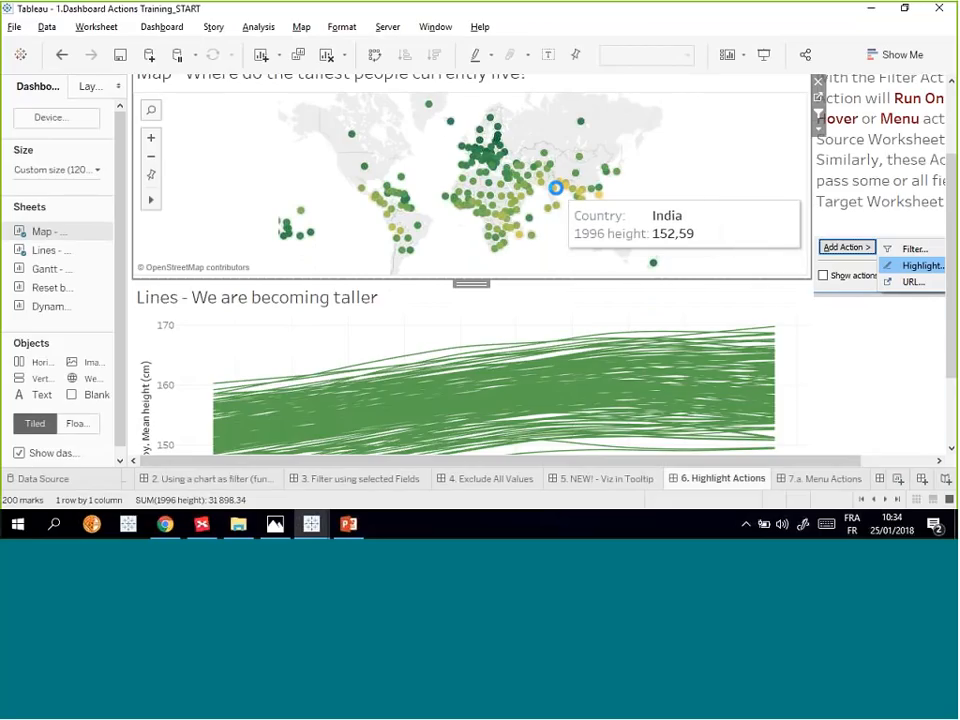
{"action": "left_click", "coordinate": [556, 188]}
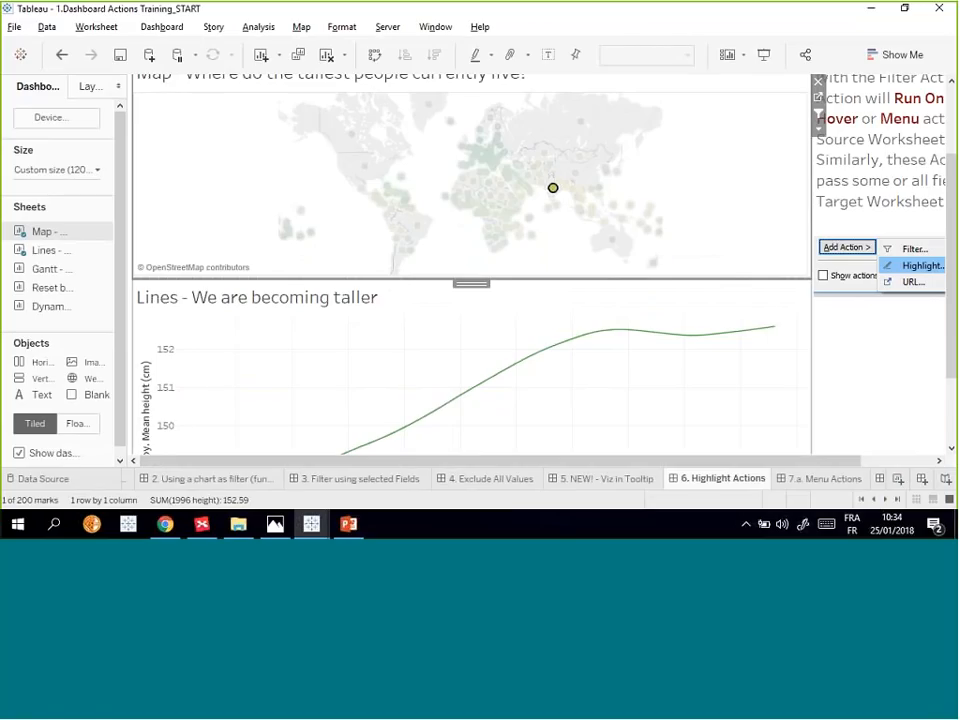
{"action": "mouse_move", "coordinate": [411, 212]}
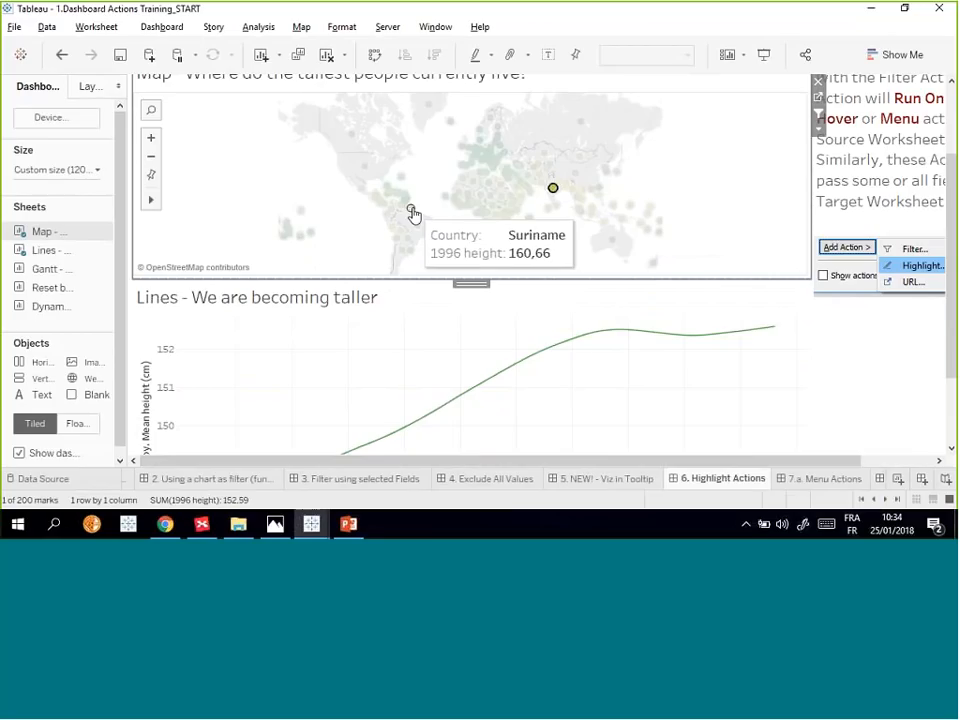
- Select Suriname and Bangladesh in turn on the map to compare their height trend lines, and clear the selection
{"action": "left_click", "coordinate": [411, 212]}
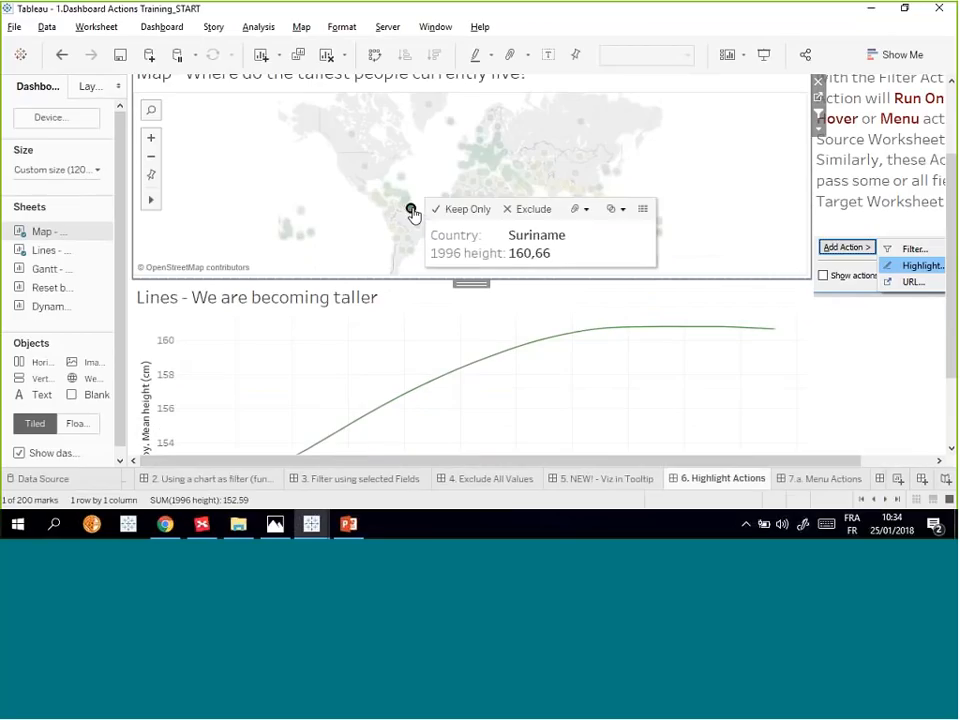
{"action": "scroll", "coordinate": [152, 430], "scroll_direction": "down", "scroll_amount": 2}
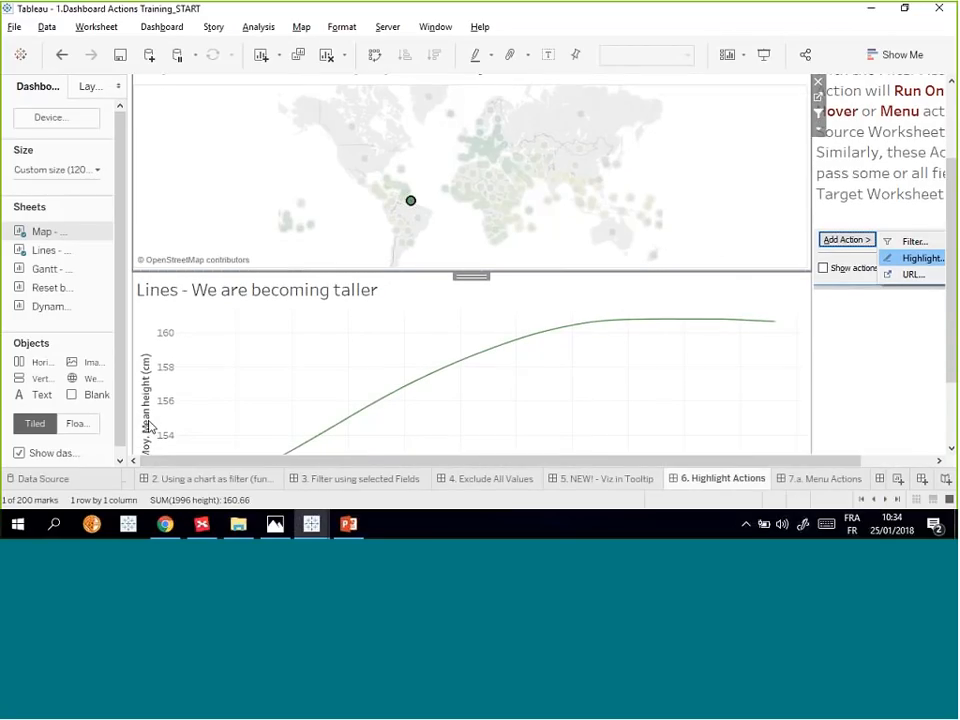
{"action": "scroll", "coordinate": [150, 428], "scroll_direction": "down", "scroll_amount": 3}
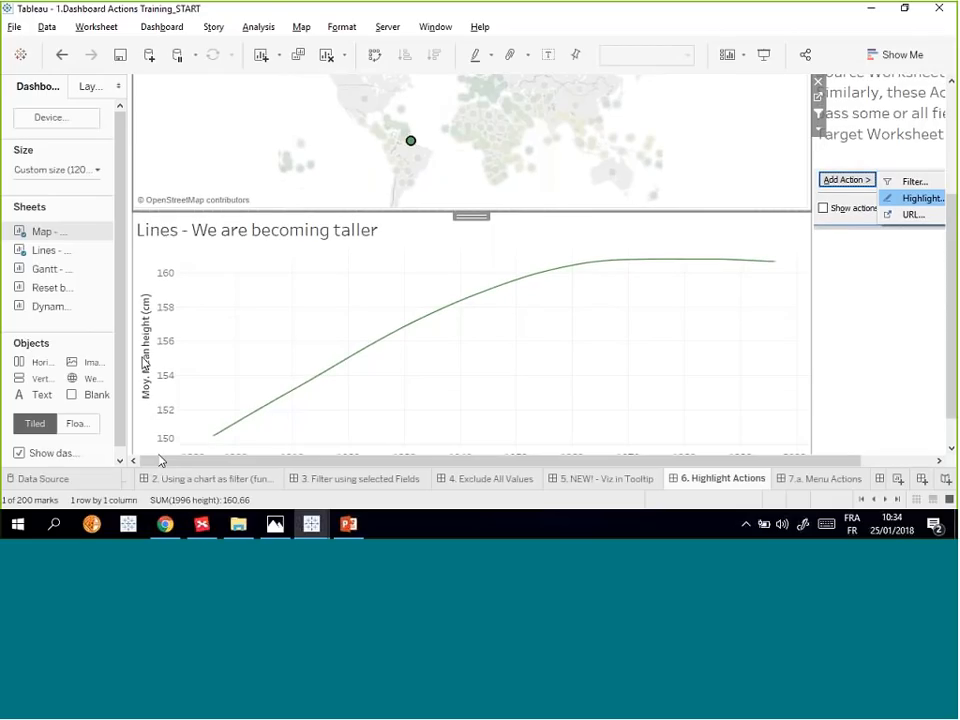
{"action": "left_click", "coordinate": [566, 123]}
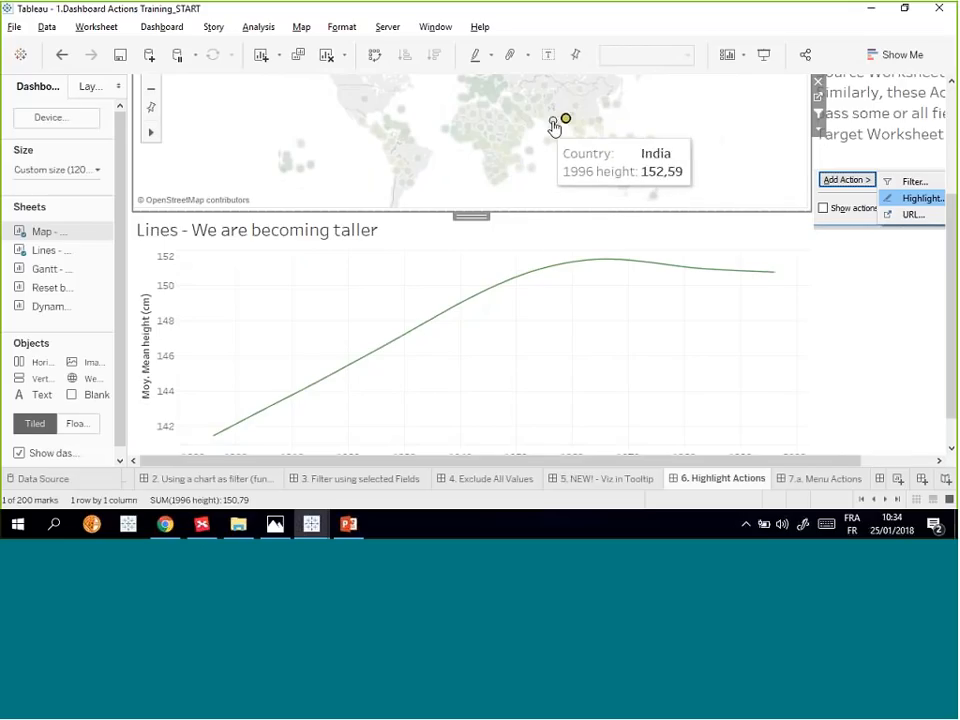
{"action": "mouse_move", "coordinate": [566, 122]}
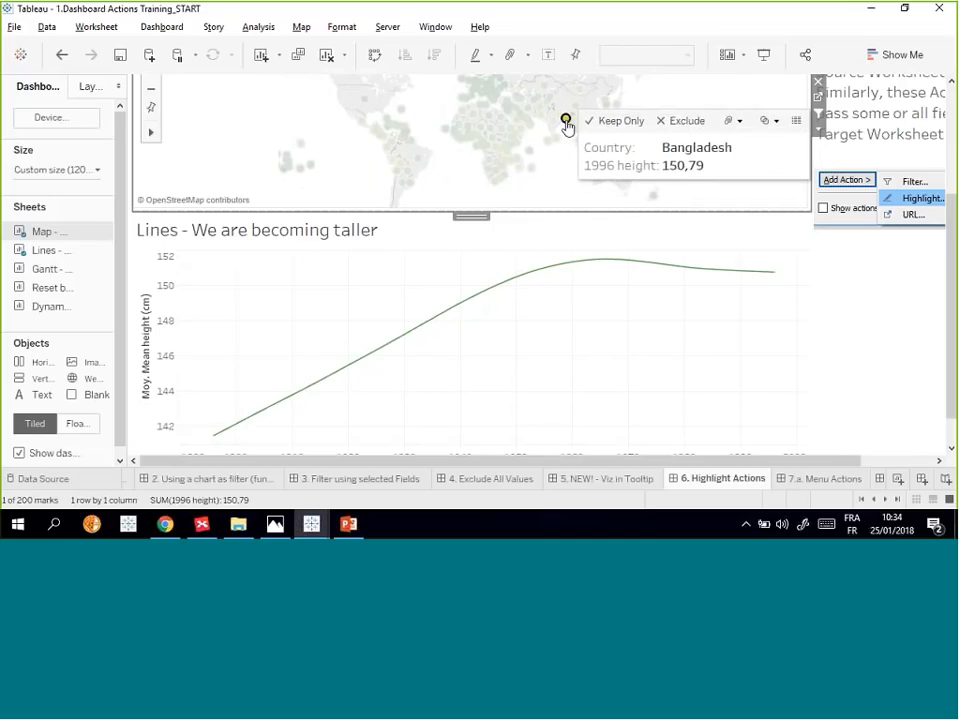
{"action": "left_click", "coordinate": [561, 183]}
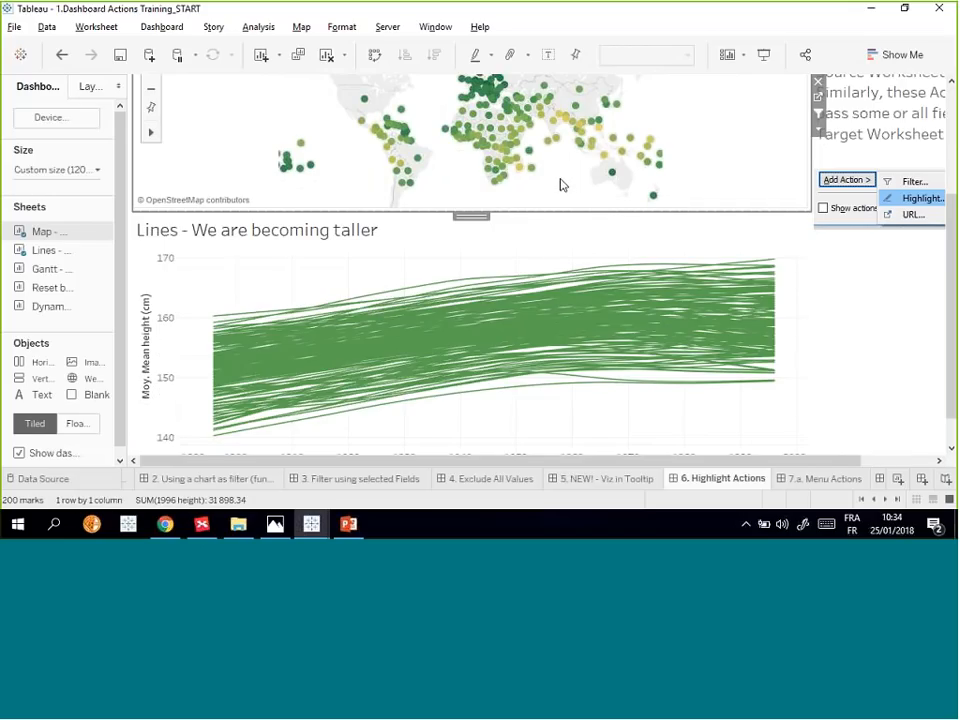
{"action": "scroll", "coordinate": [760, 175], "scroll_direction": "up", "scroll_amount": 6}
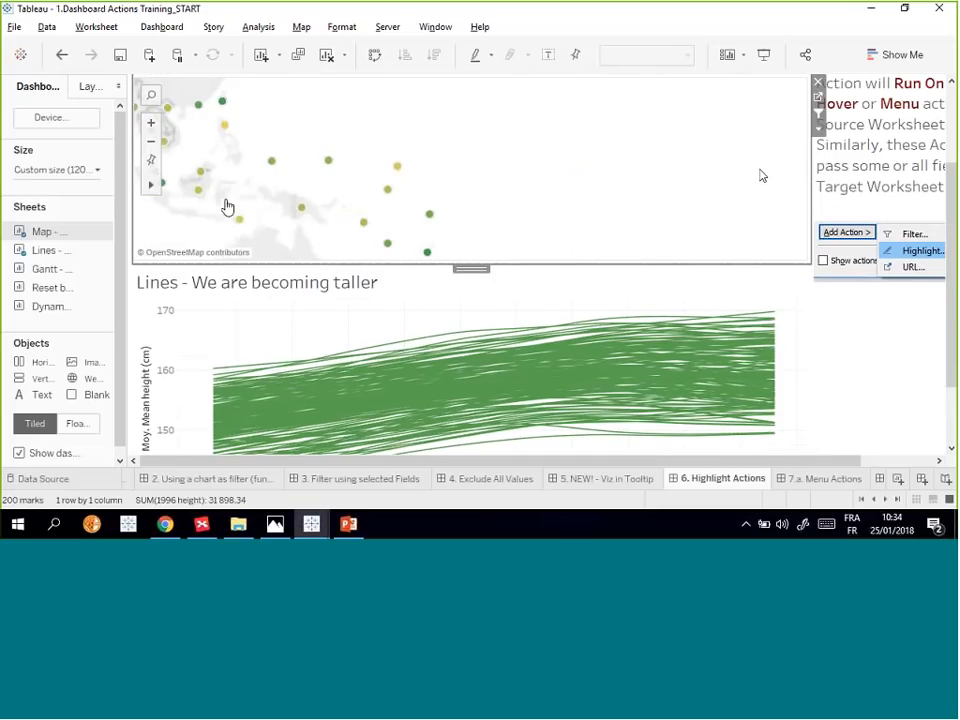
- Reset the map view and add a dashboard highlight action named "Highlight from Map to Line Chart"
{"action": "left_click", "coordinate": [150, 160]}
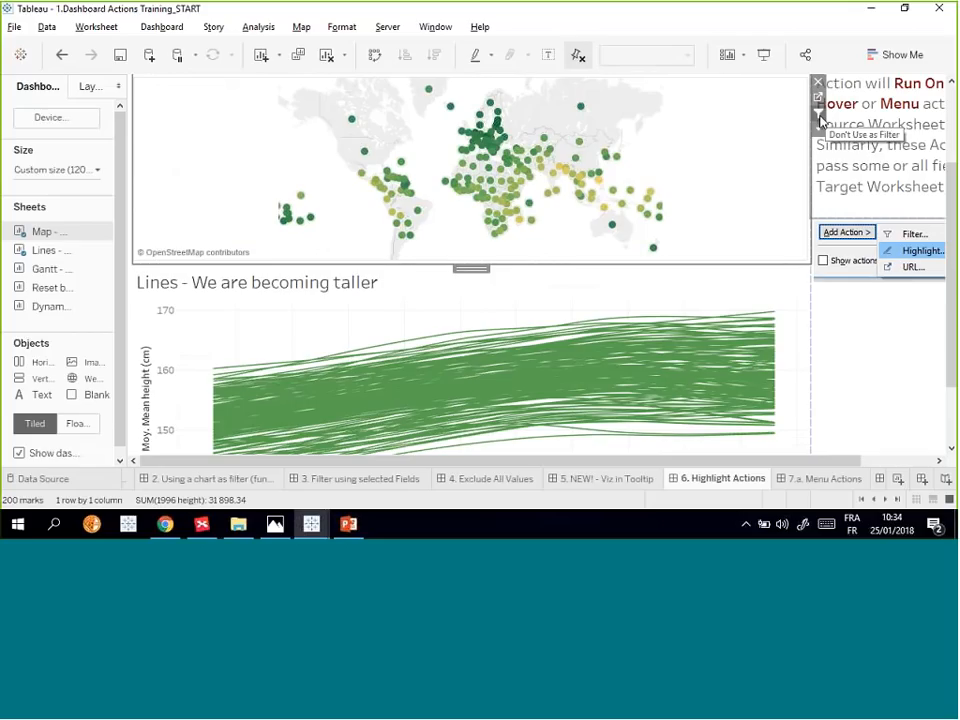
{"action": "left_click", "coordinate": [162, 27]}
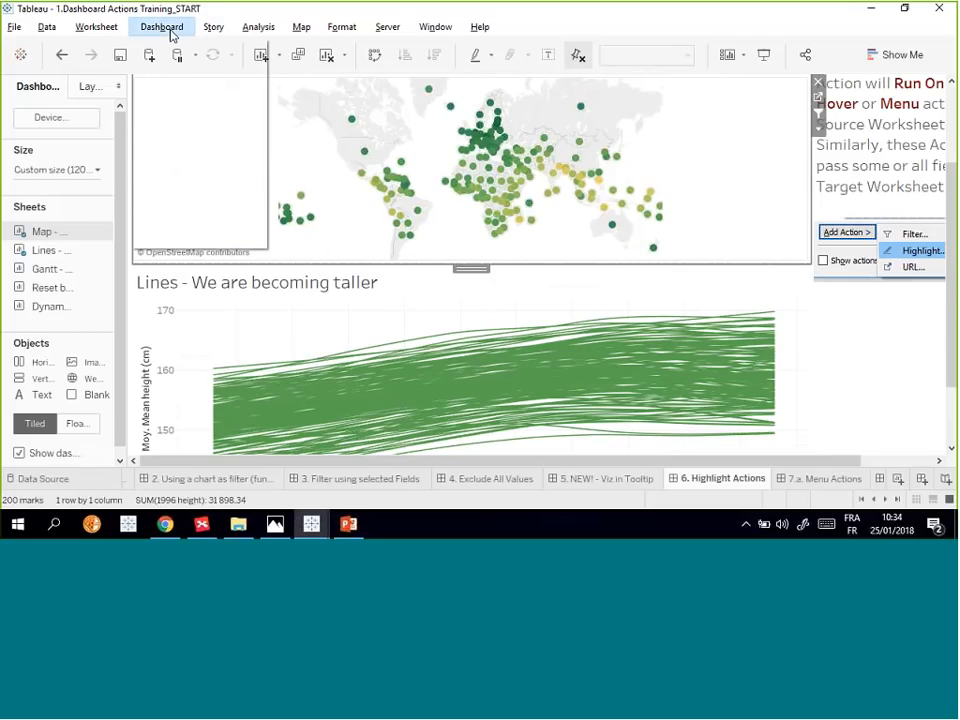
{"action": "left_click", "coordinate": [165, 193]}
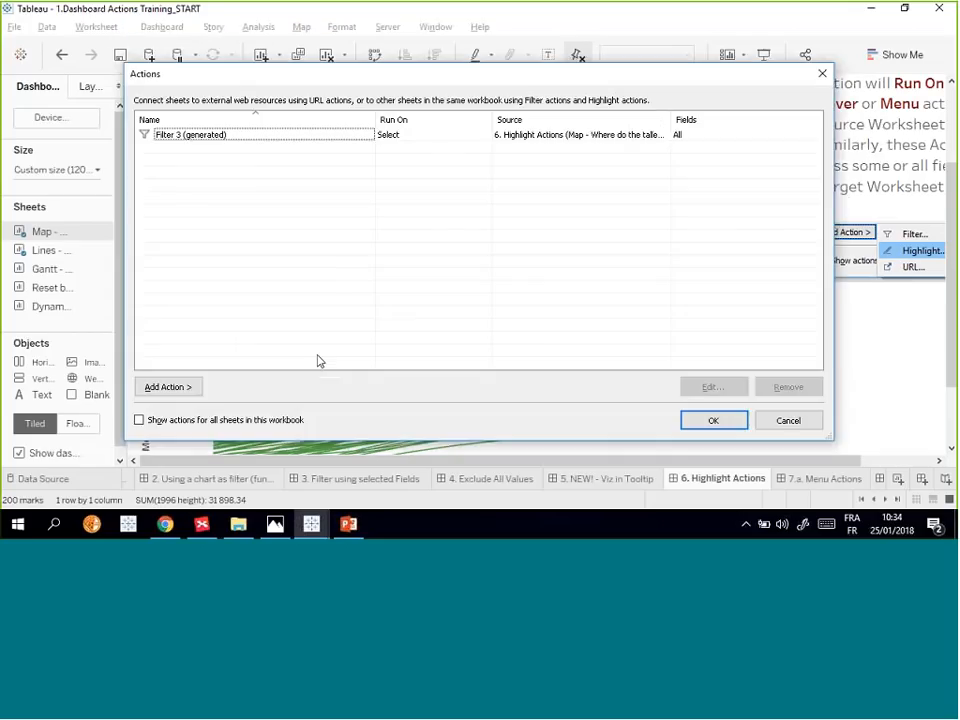
{"action": "left_click", "coordinate": [188, 389]}
{"action": "left_click", "coordinate": [252, 403]}
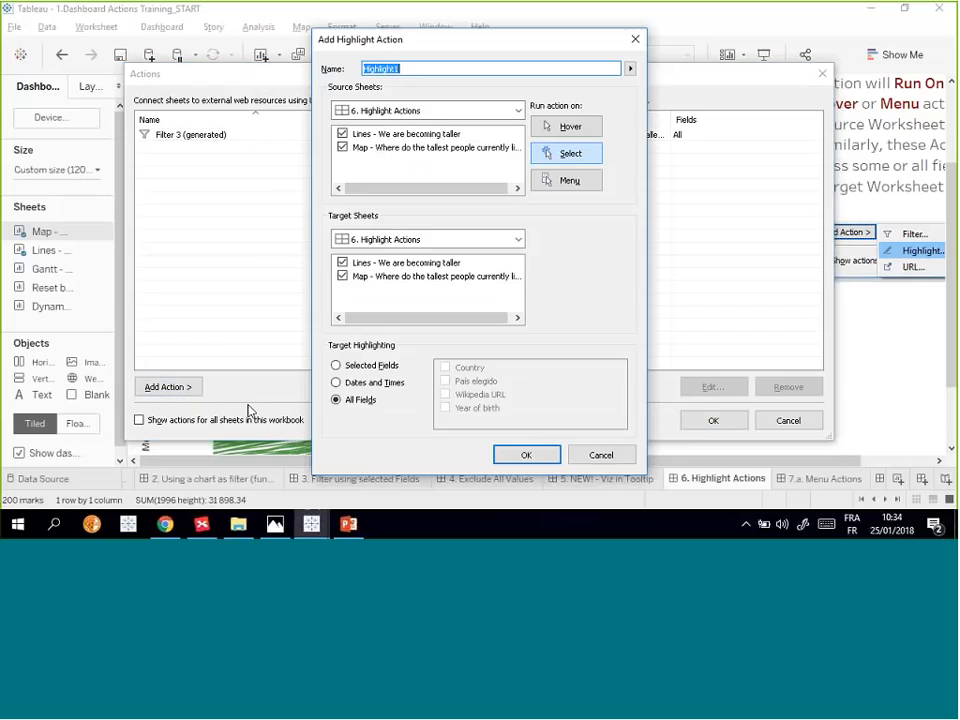
{"action": "type", "text": "Highlight from"}
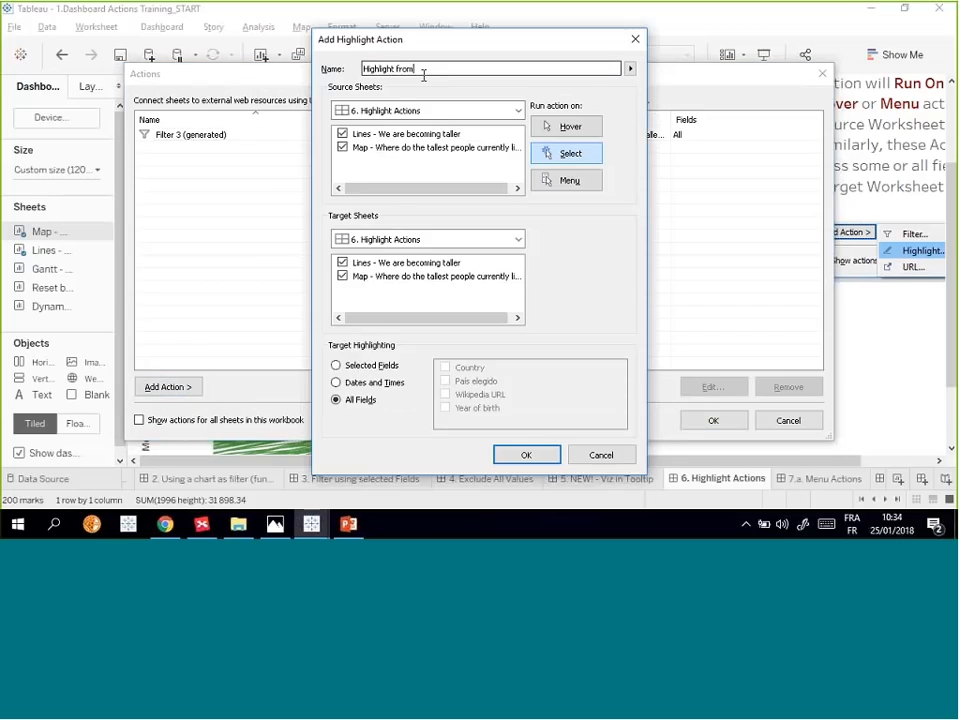
{"action": "type", "text": " Map to Line Chart"}
- Set the action's source to only the Map sheet and its target to only the Lines sheet, and save it
{"action": "left_click", "coordinate": [342, 135]}
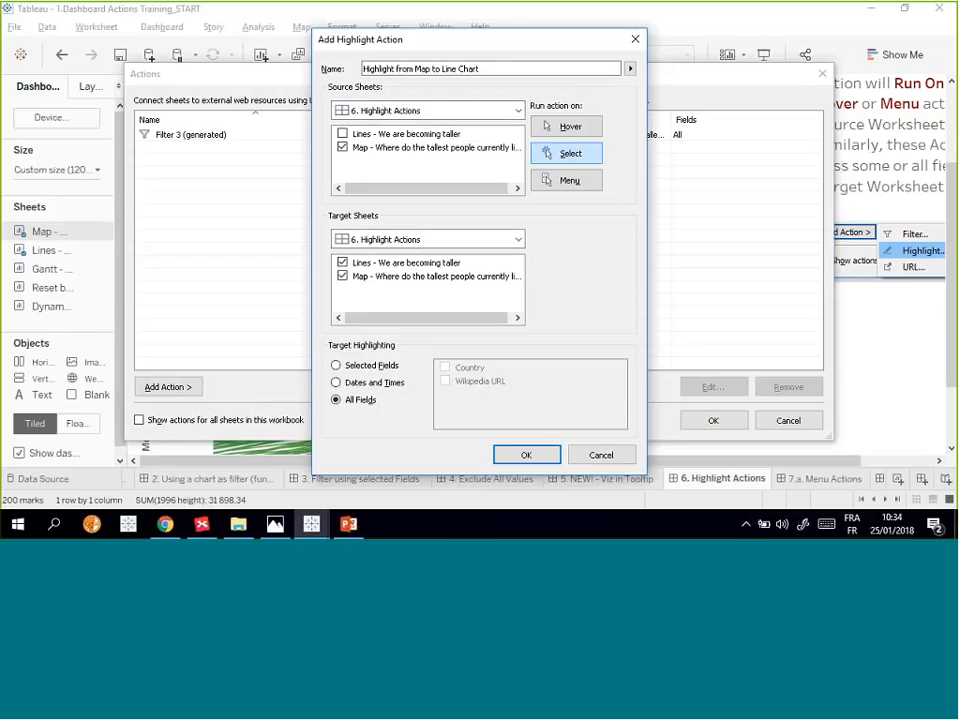
{"action": "left_click", "coordinate": [342, 277]}
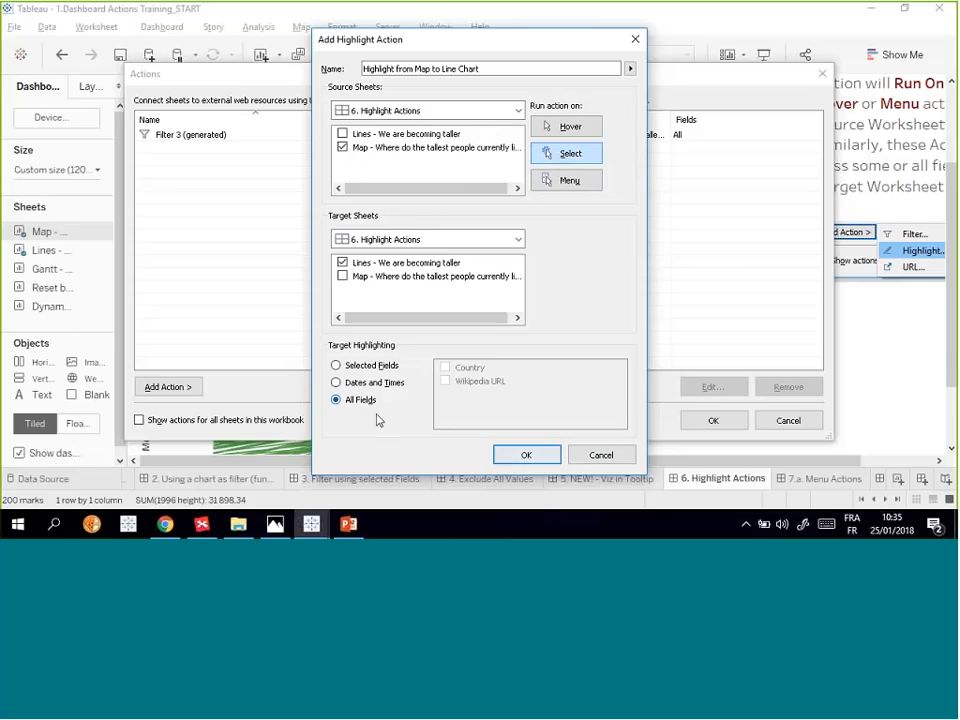
{"action": "left_click", "coordinate": [520, 456]}
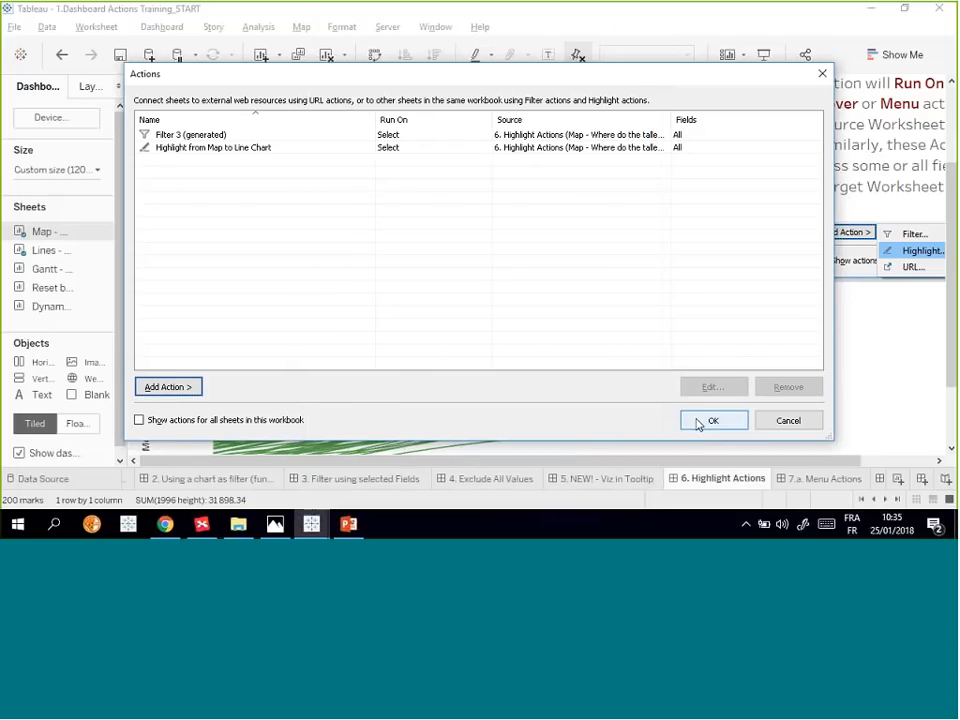
{"action": "left_click", "coordinate": [698, 424]}
- Select Tokelau on the map to test its effect on the line chart, and clear the selection
{"action": "scroll", "coordinate": [470, 222], "scroll_direction": "up", "scroll_amount": 5}
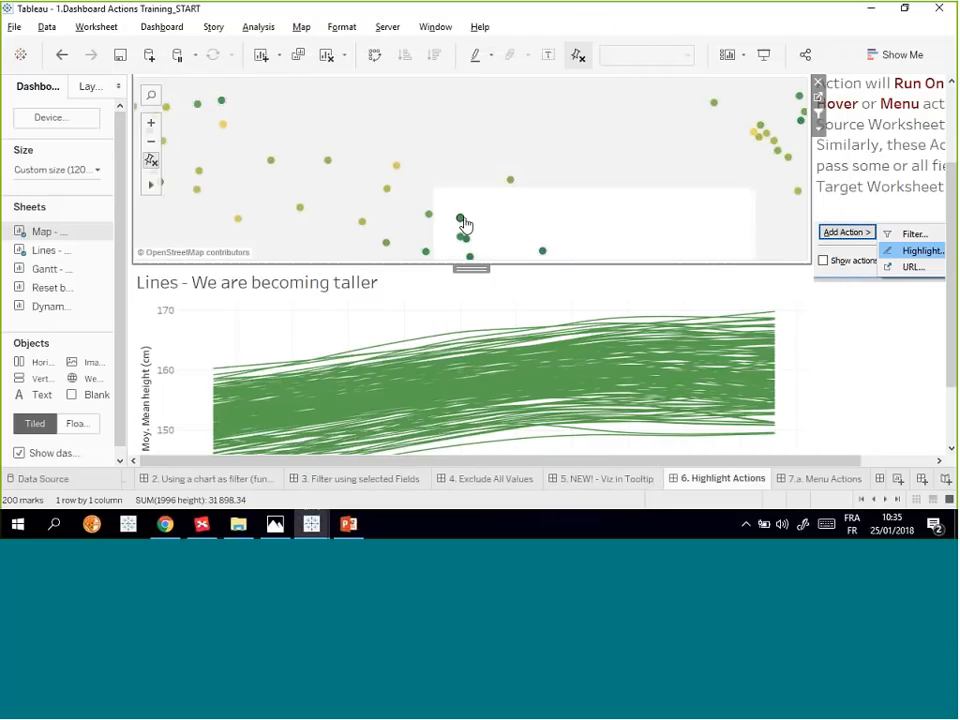
{"action": "left_click", "coordinate": [461, 220]}
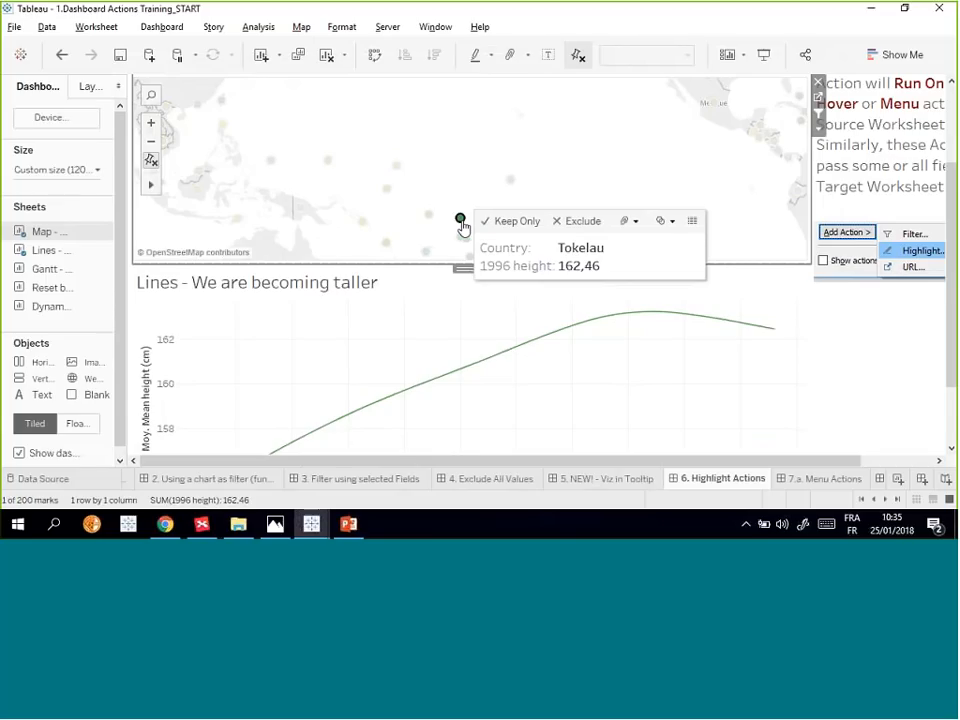
{"action": "left_click", "coordinate": [461, 222]}
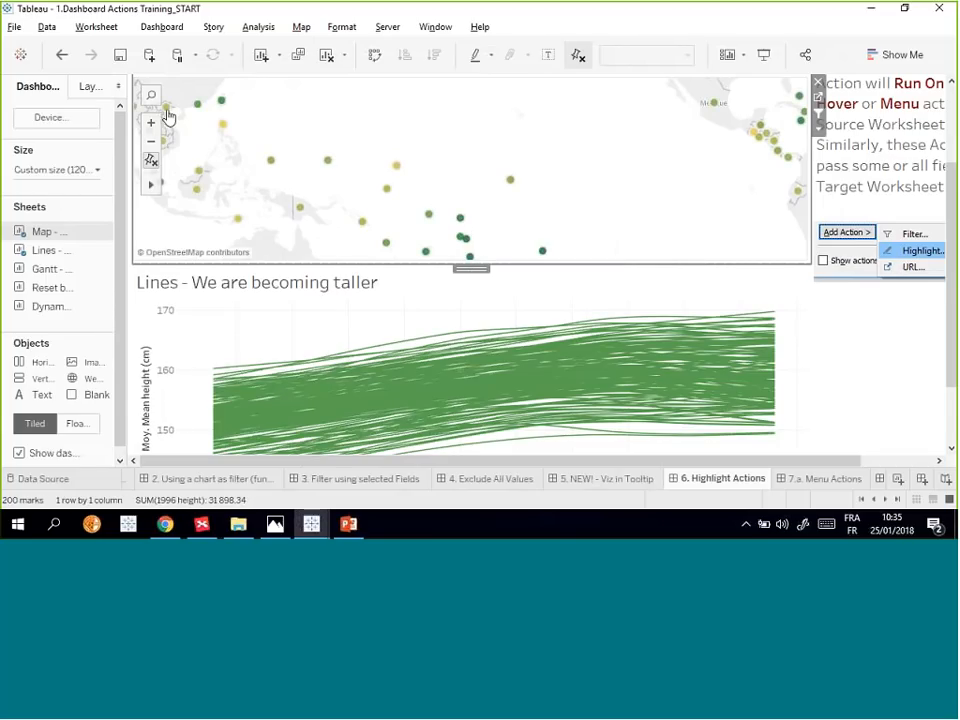
- Reset the map view, stop using the map as a filter, and test the highlight action with Afghanistan
{"action": "left_click", "coordinate": [151, 162]}
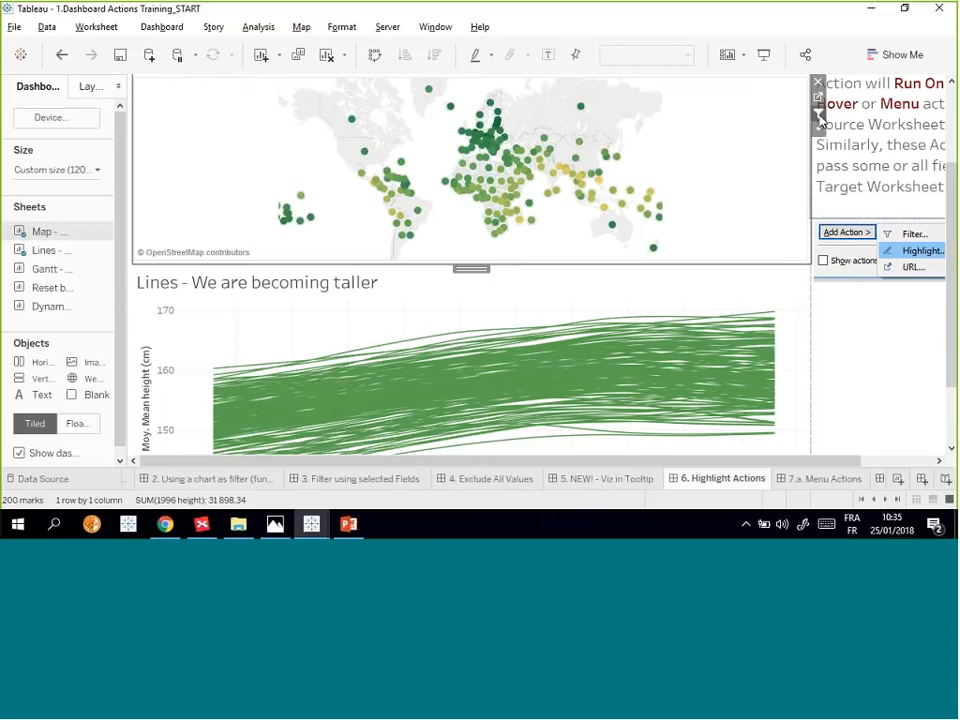
{"action": "left_click", "coordinate": [536, 166]}
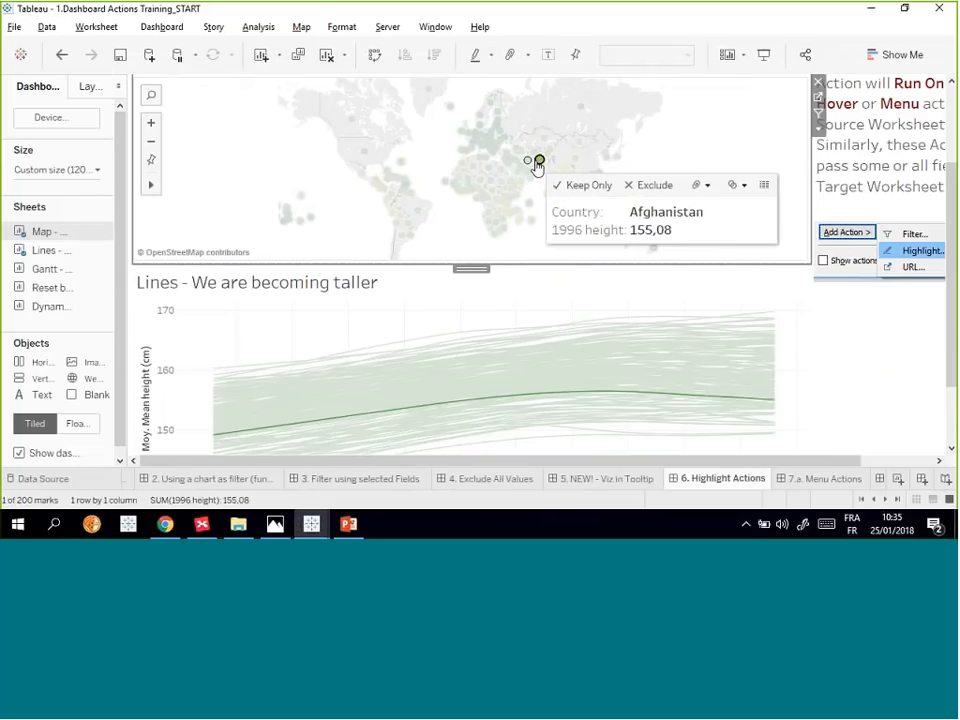
{"action": "left_click", "coordinate": [538, 162]}
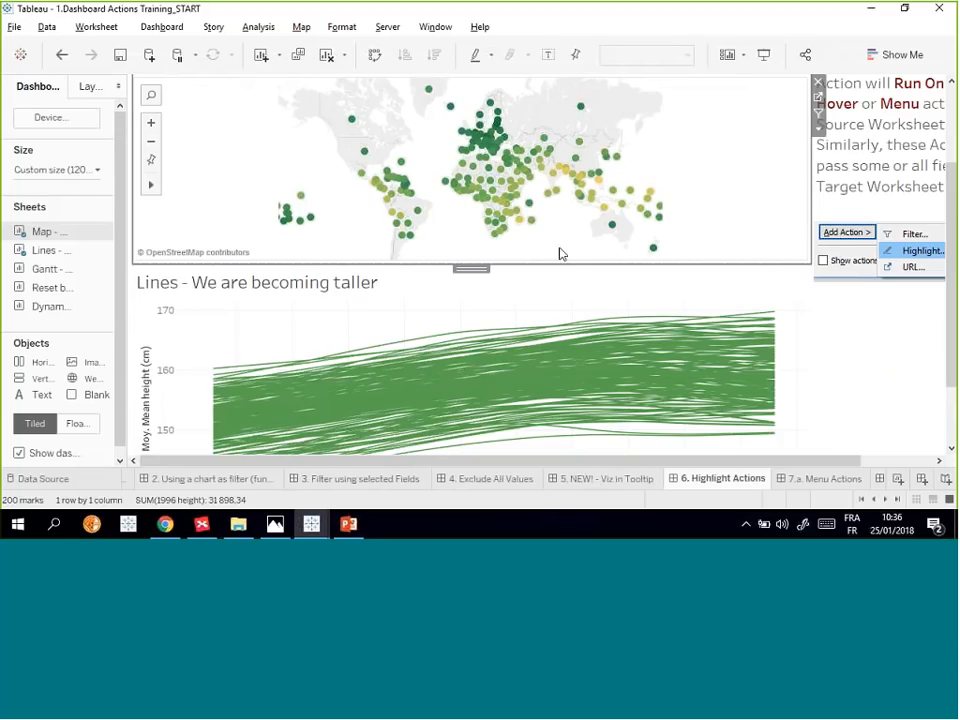
- Test the highlight action with countries in southern Africa, South Asia and Brazil, examine the line chart, and clear the selection
{"action": "mouse_move", "coordinate": [532, 229]}
{"action": "left_click", "coordinate": [497, 230]}
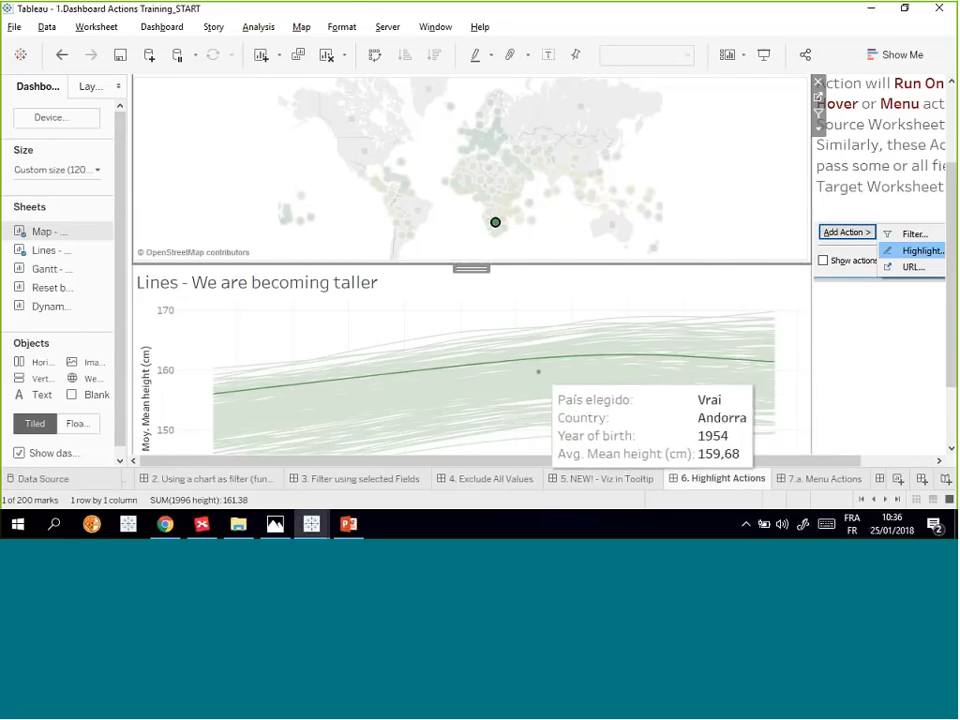
{"action": "left_click", "coordinate": [567, 175]}
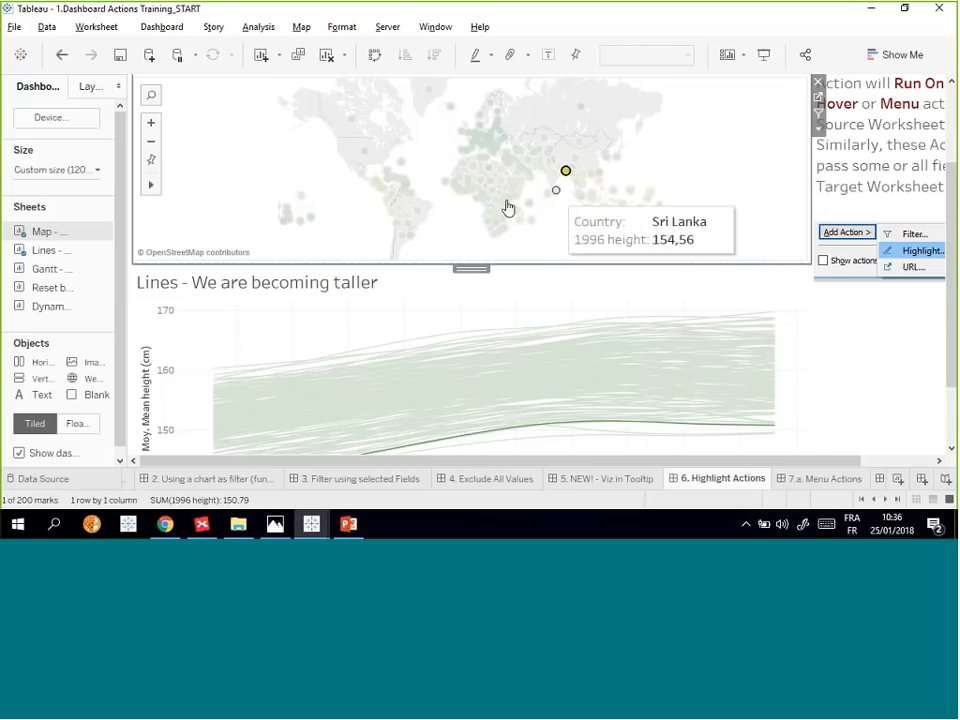
{"action": "left_click", "coordinate": [419, 214]}
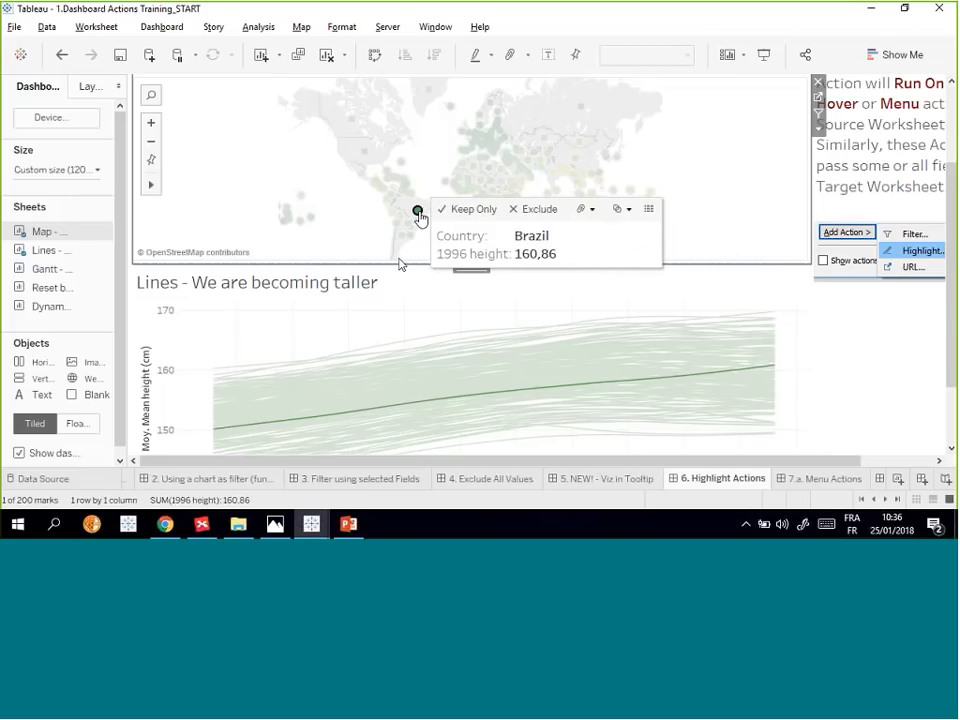
{"action": "left_click", "coordinate": [572, 176]}
{"action": "scroll", "coordinate": [830, 365], "scroll_direction": "down", "scroll_amount": 3}
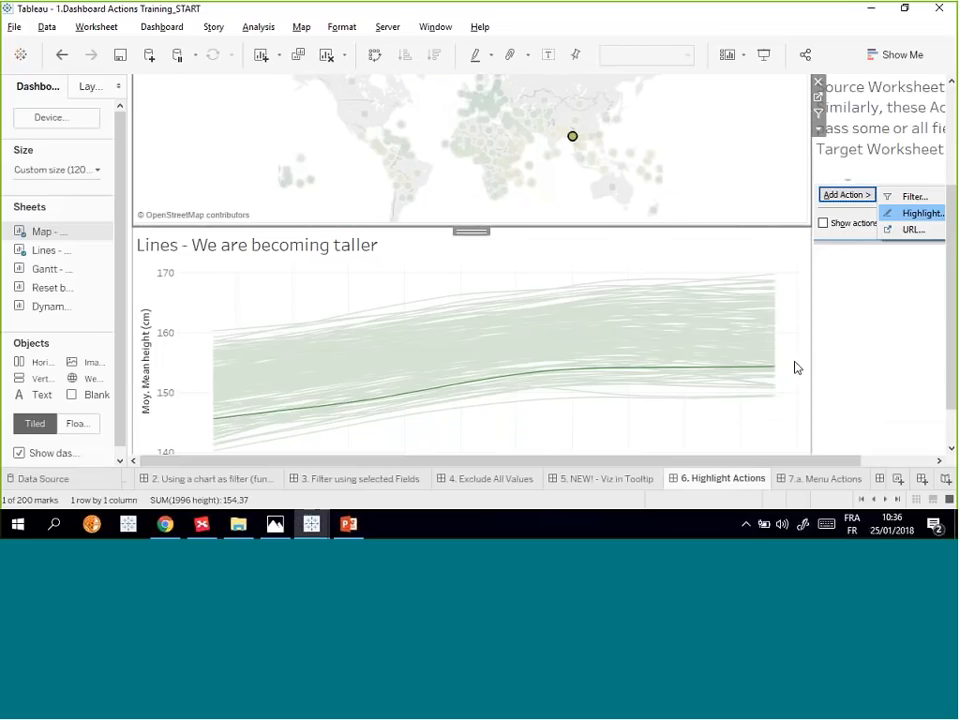
{"action": "scroll", "coordinate": [831, 317], "scroll_direction": "up", "scroll_amount": 8}
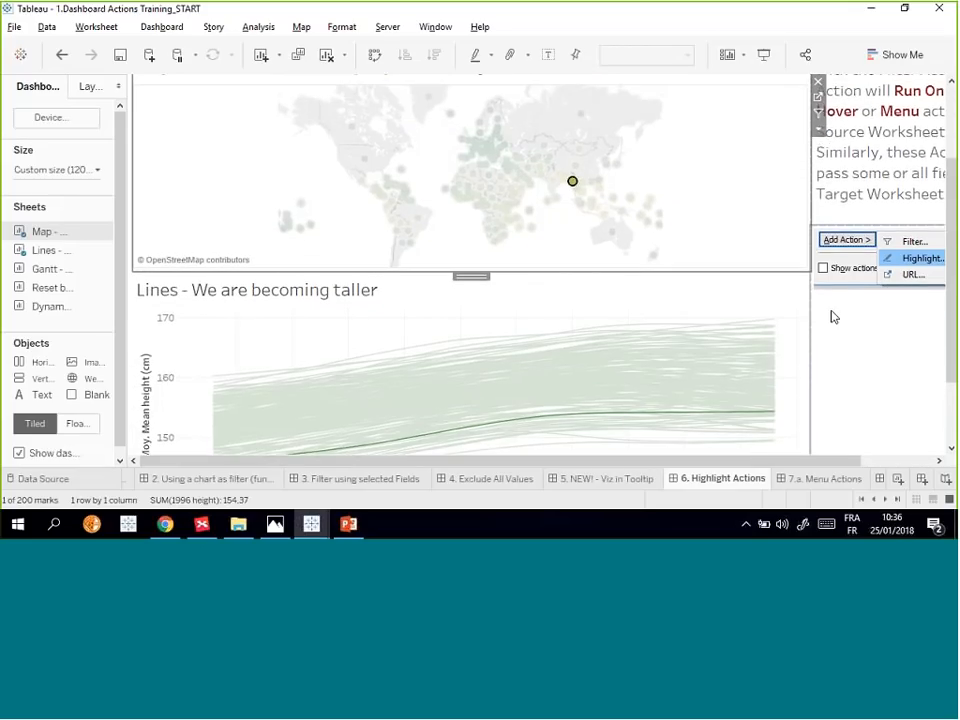
{"action": "scroll", "coordinate": [818, 300], "scroll_direction": "up", "scroll_amount": 2}
{"action": "left_click", "coordinate": [574, 260]}
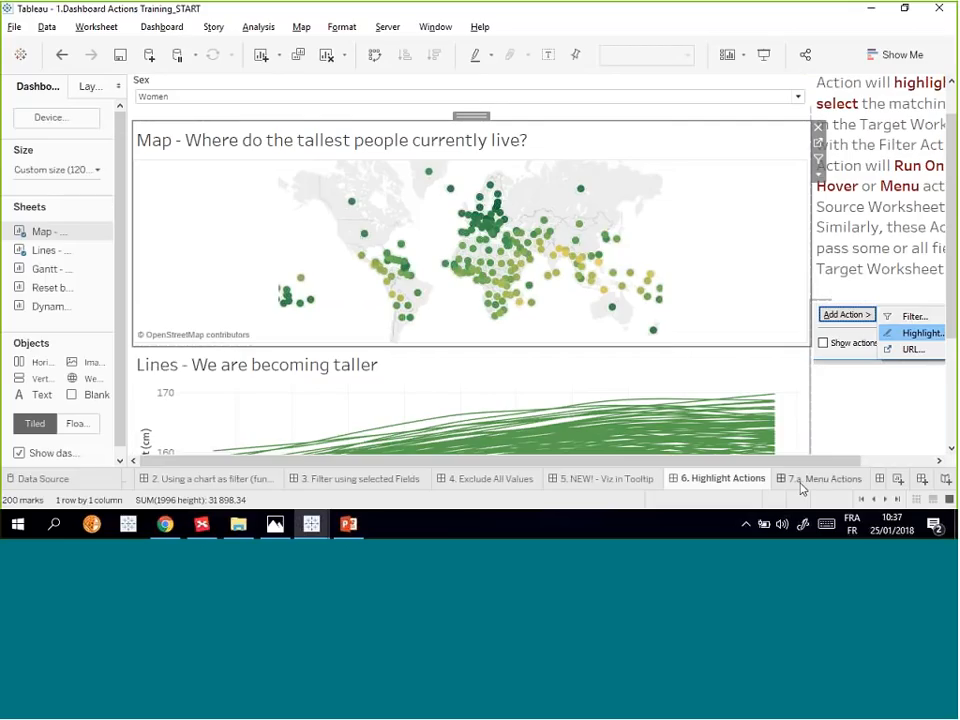
- Open the "7.a. Menu Actions" dashboard and select its map of the tallest people
{"action": "mouse_move", "coordinate": [806, 487]}
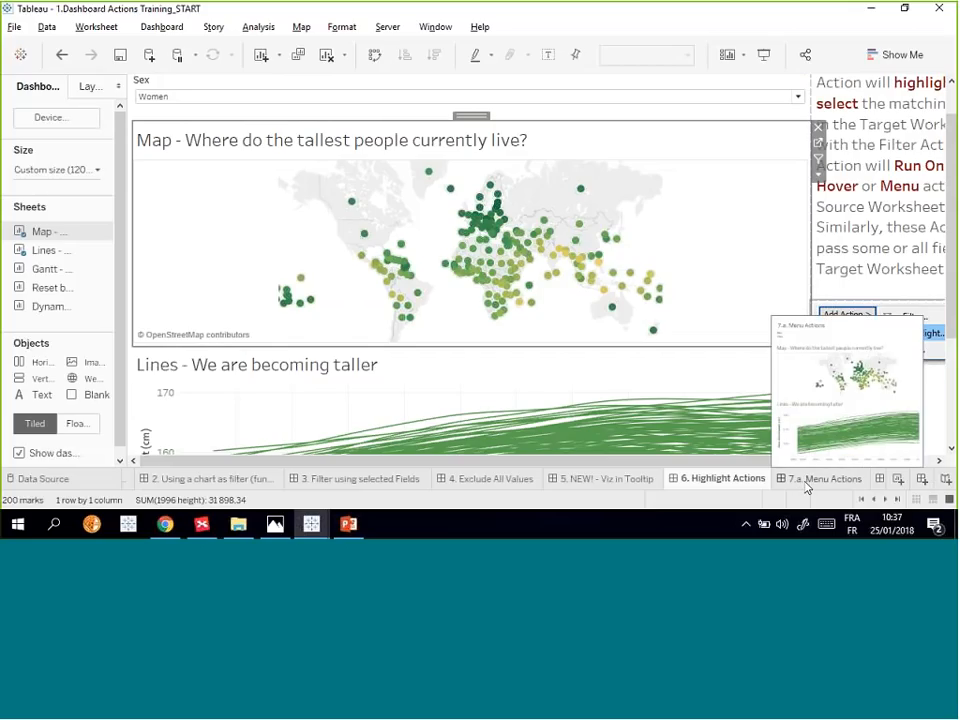
{"action": "left_click", "coordinate": [818, 479]}
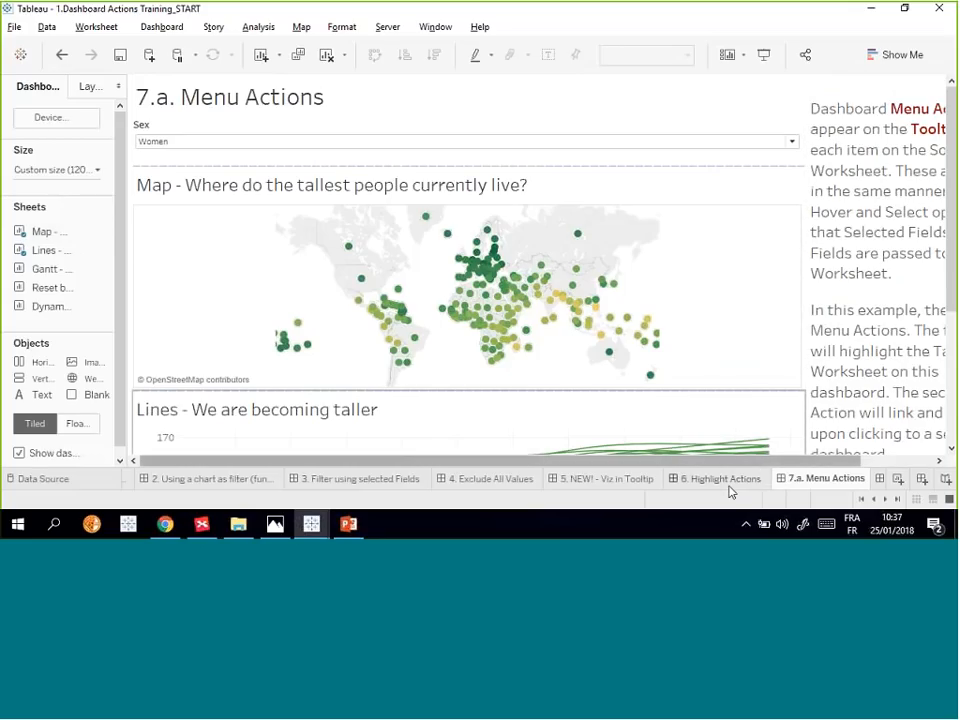
{"action": "mouse_move", "coordinate": [730, 492]}
{"action": "mouse_move", "coordinate": [802, 490]}
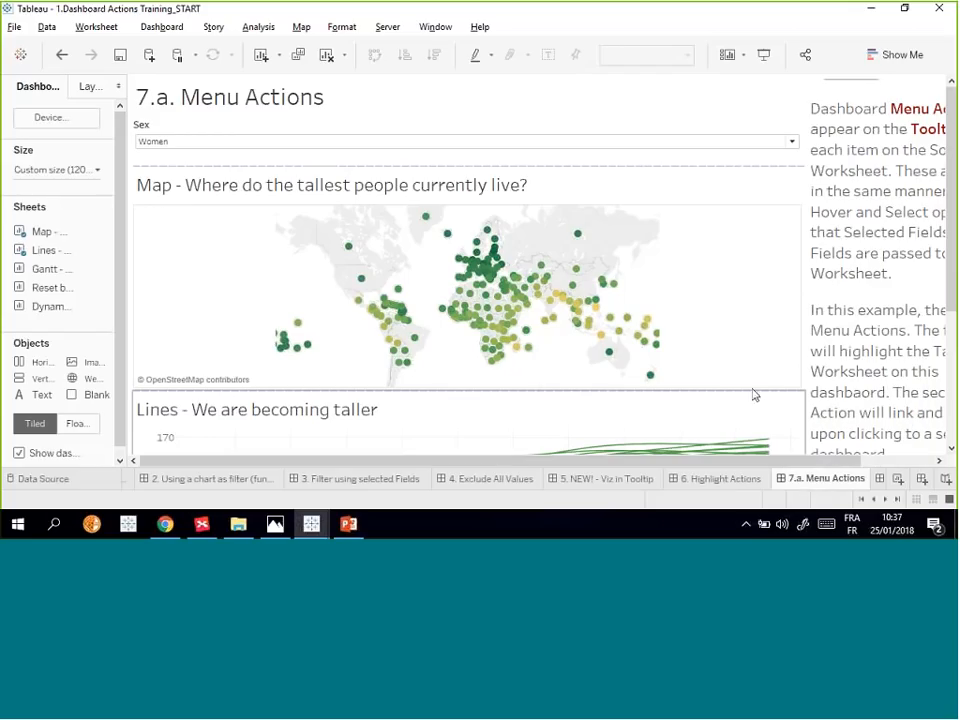
{"action": "left_click", "coordinate": [724, 288]}
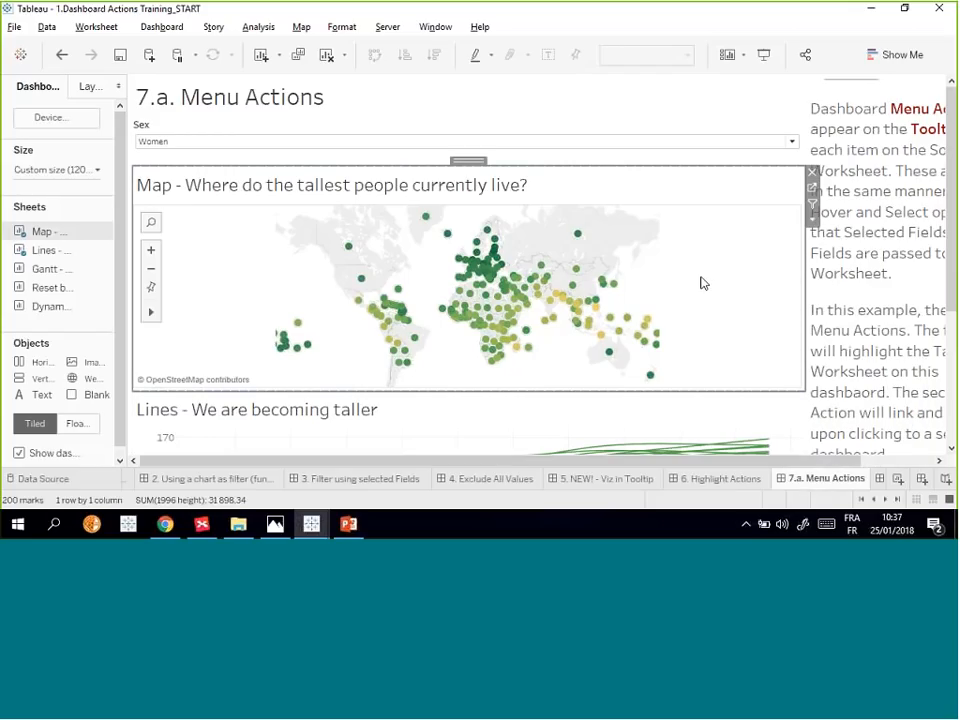
- Select Mongolia on the map to view the menu actions in its tooltip, and clear the selection
{"action": "mouse_move", "coordinate": [578, 235]}
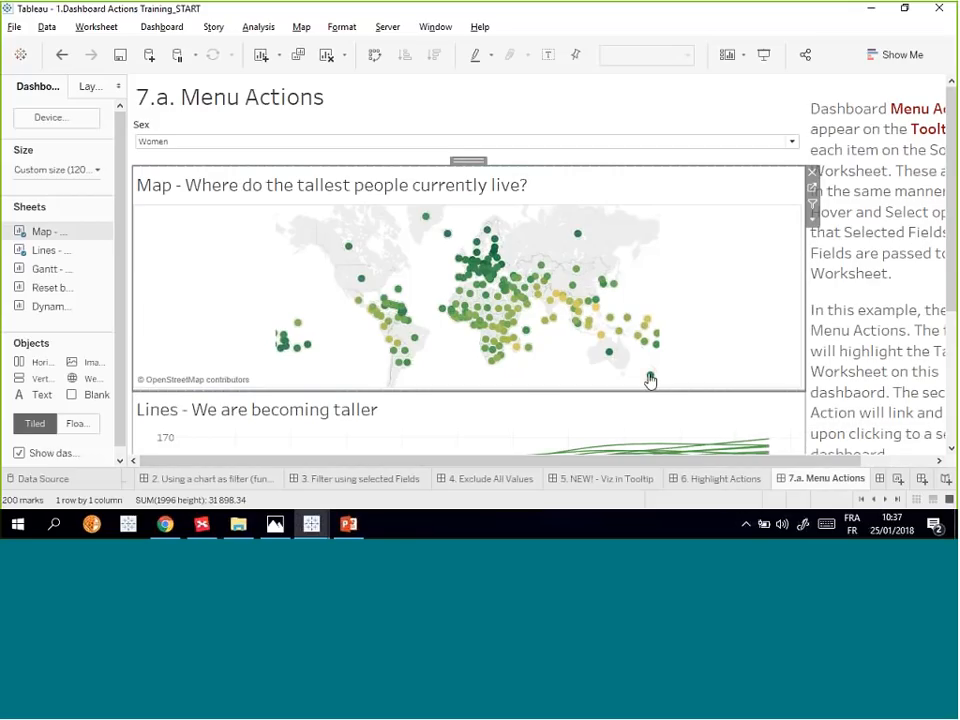
{"action": "left_click", "coordinate": [577, 270]}
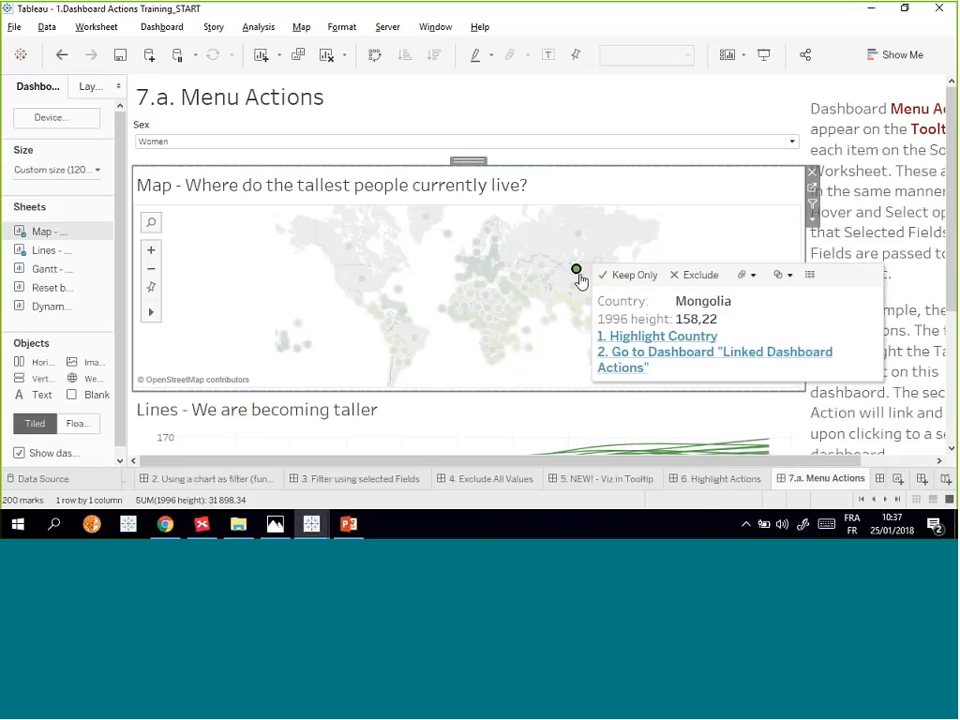
{"action": "left_click", "coordinate": [578, 275]}
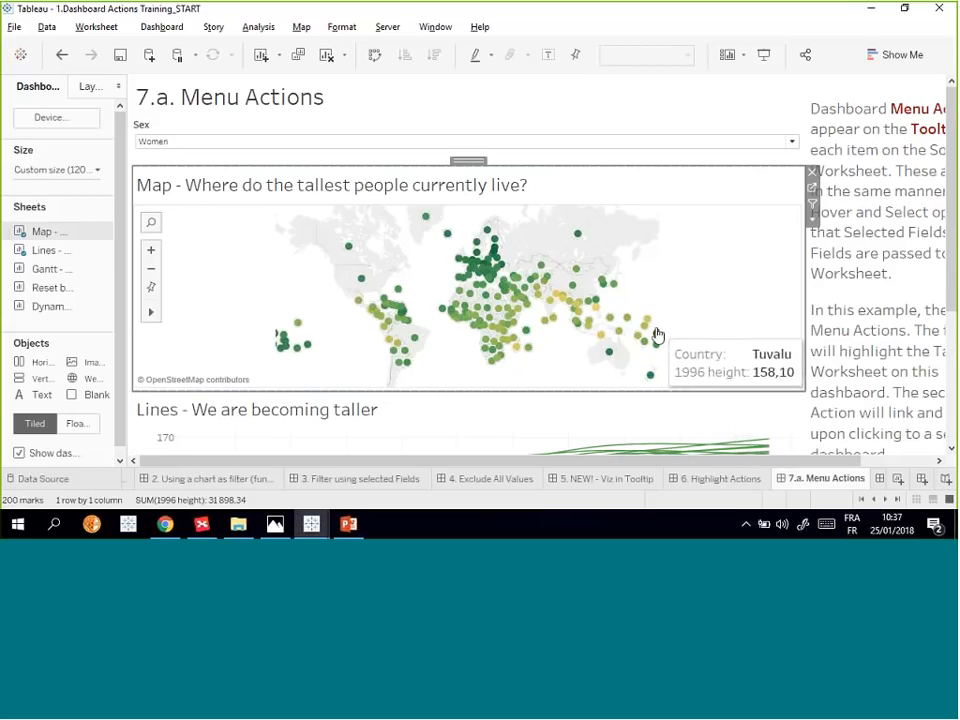
- Select Micronesia on the map and run its "1. Highlight Country" menu action
{"action": "left_click", "coordinate": [627, 319]}
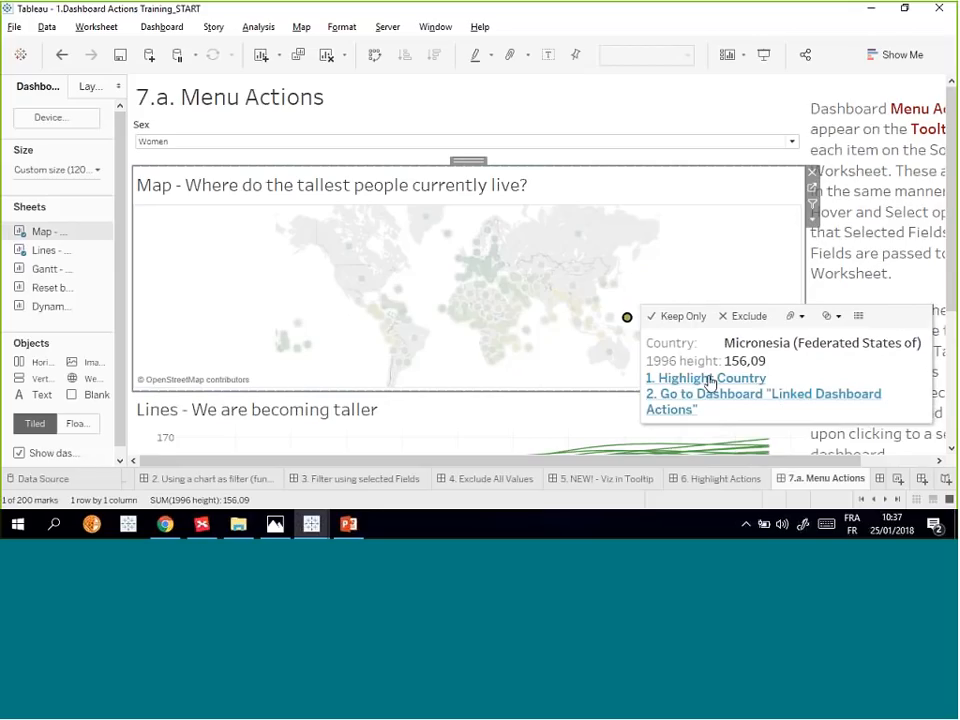
{"action": "left_click", "coordinate": [627, 320]}
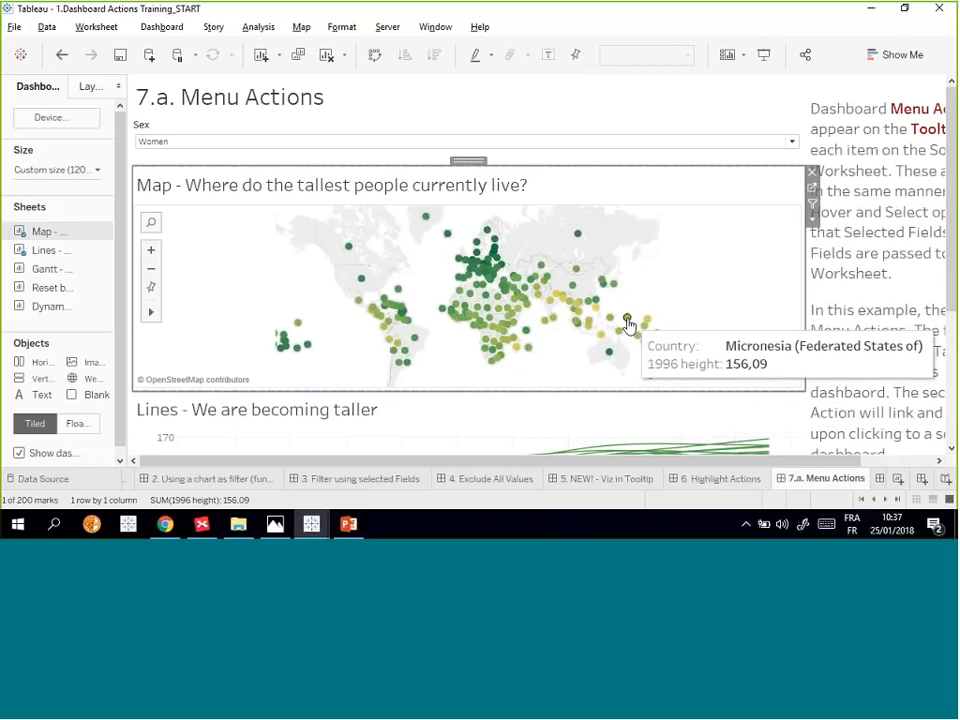
{"action": "left_click", "coordinate": [629, 325]}
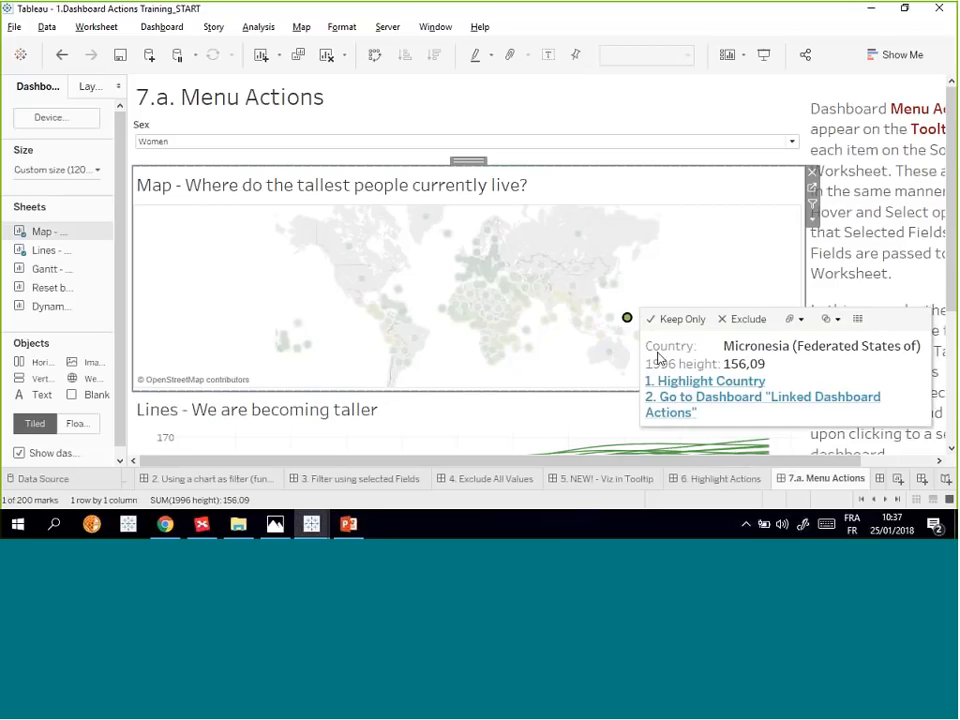
{"action": "left_click", "coordinate": [725, 388]}
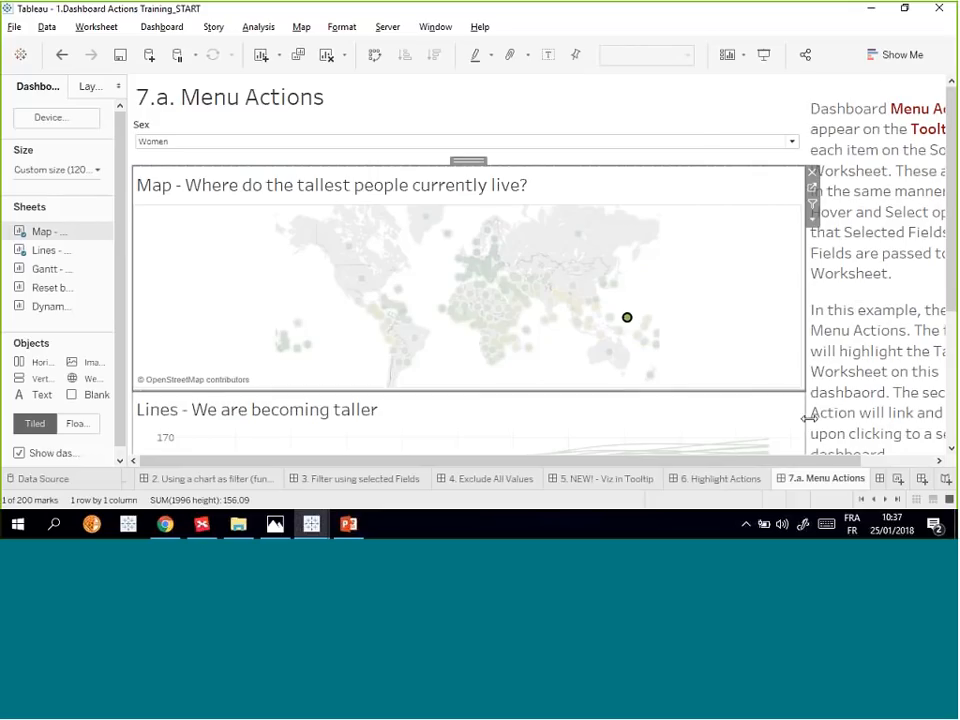
- In presentation mode, highlight the country just off West Africa in the line chart, clear the selection, and return to editing
{"action": "left_click", "coordinate": [763, 55]}
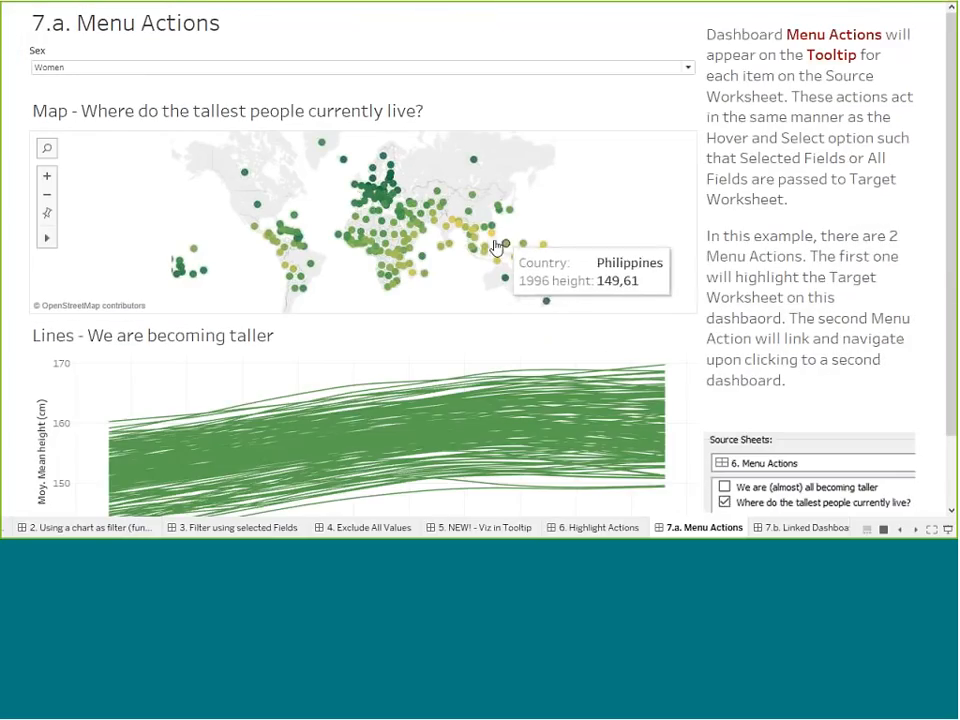
{"action": "left_click", "coordinate": [340, 240]}
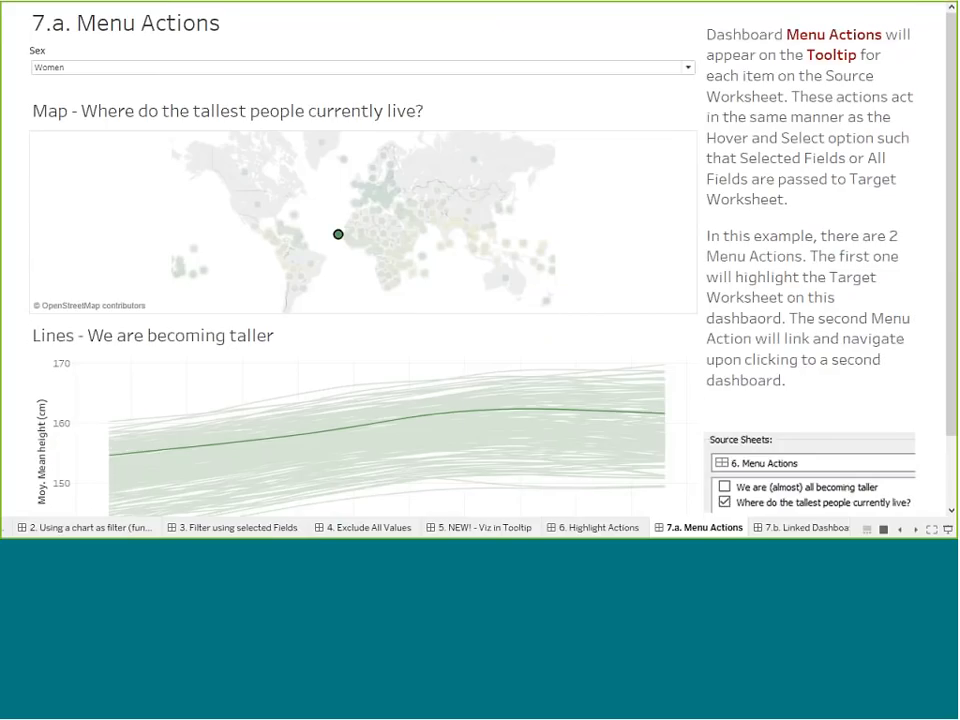
{"action": "left_click", "coordinate": [339, 238]}
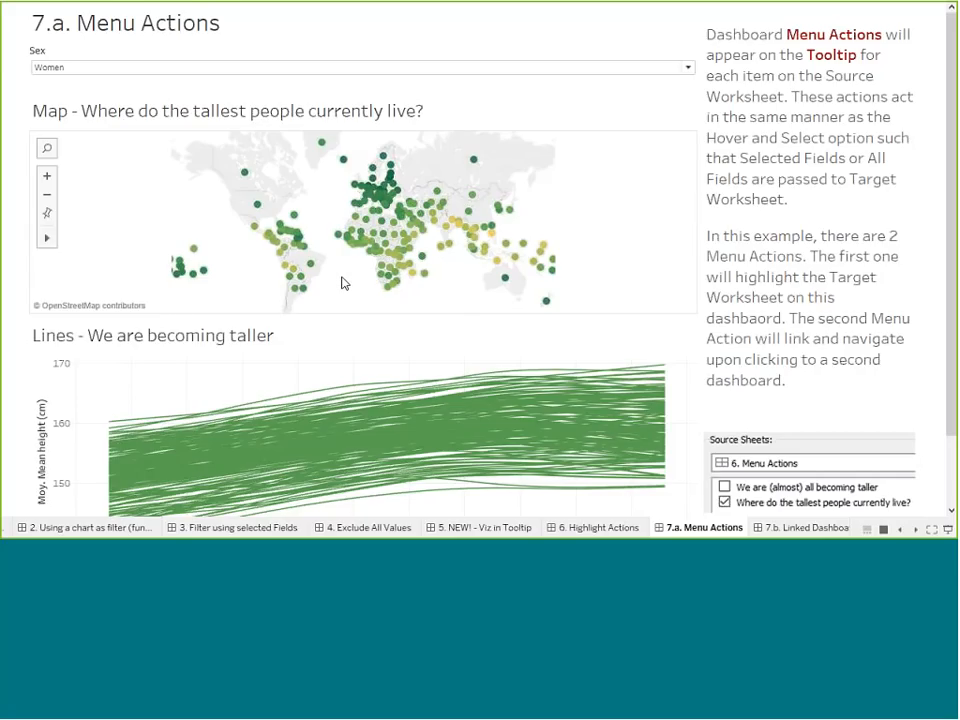
{"action": "key", "text": "Escape"}
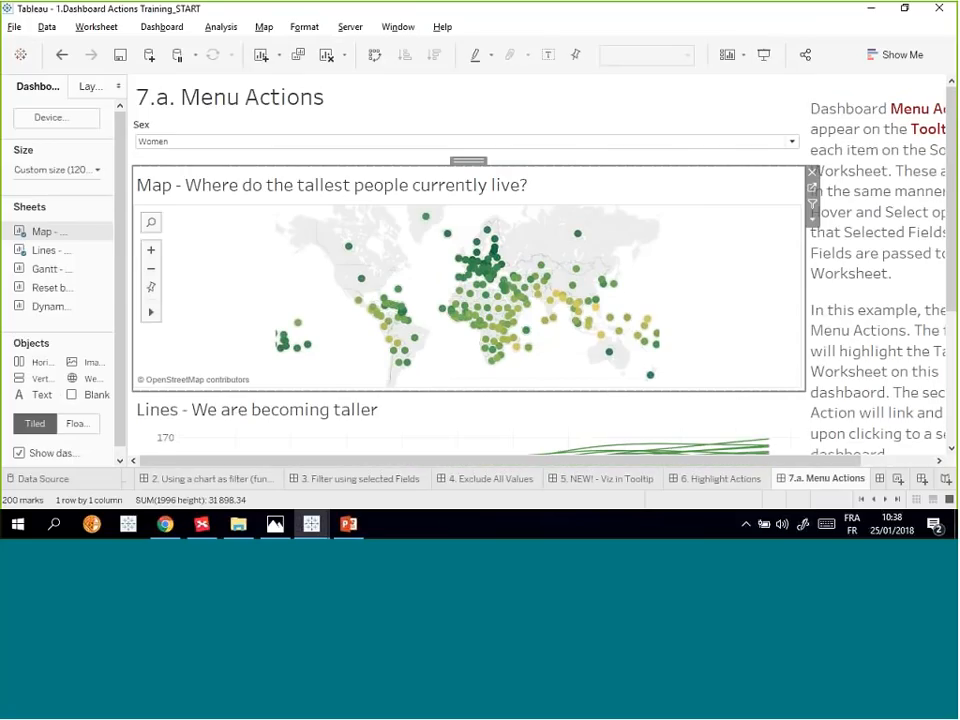
- Open the dashboard's "1. Highlight Country" action and review its name, source and target sheets, and Menu trigger
{"action": "left_click", "coordinate": [161, 27]}
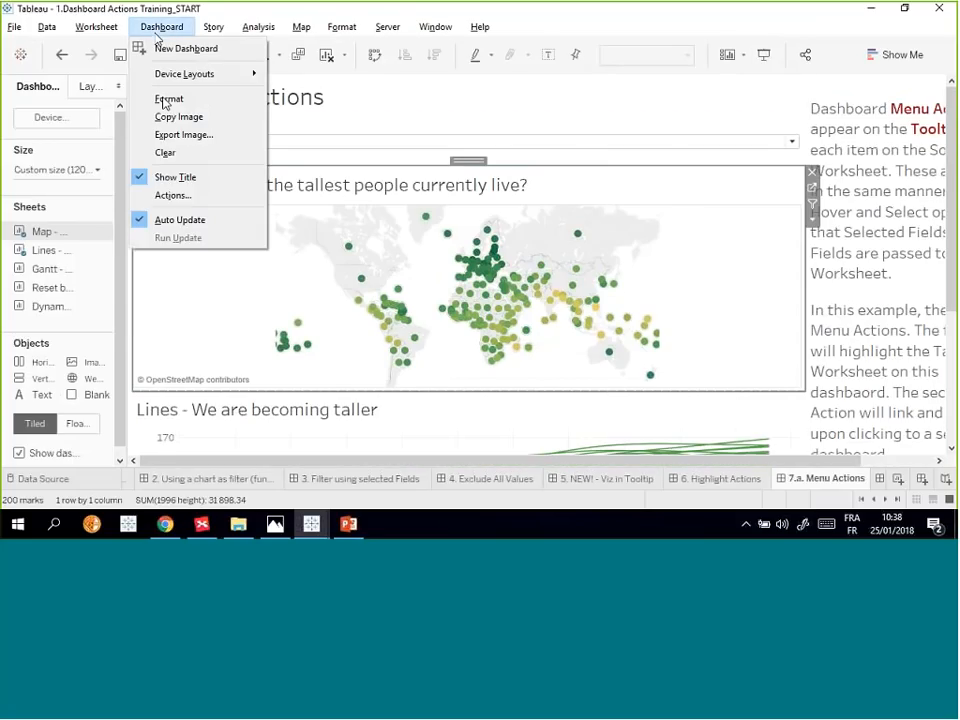
{"action": "left_click", "coordinate": [194, 195]}
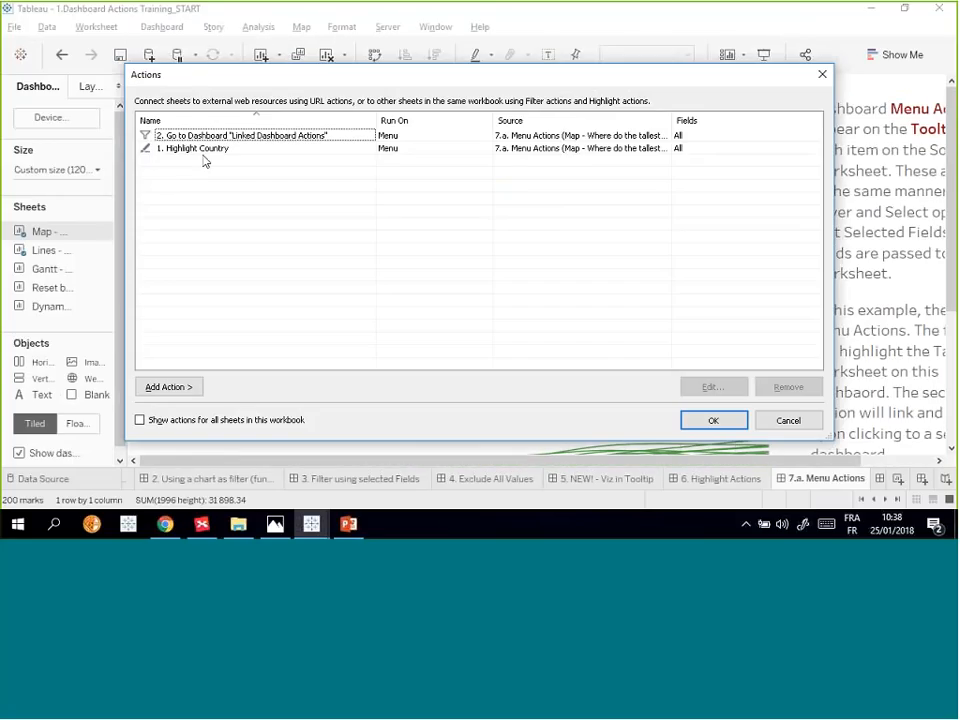
{"action": "left_click", "coordinate": [199, 150]}
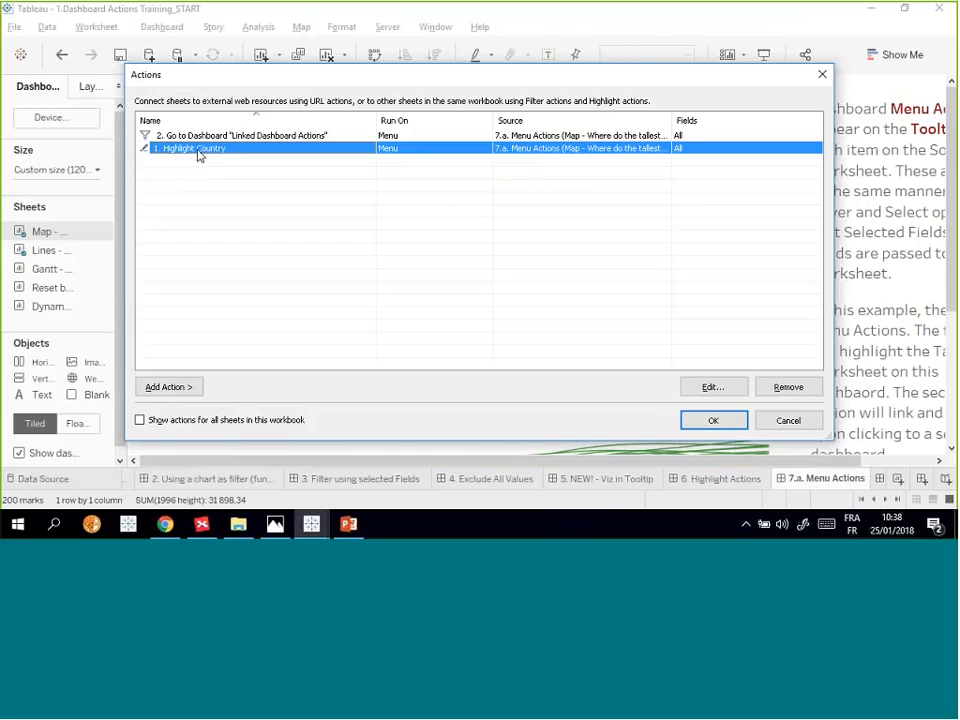
{"action": "double_click", "coordinate": [199, 152]}
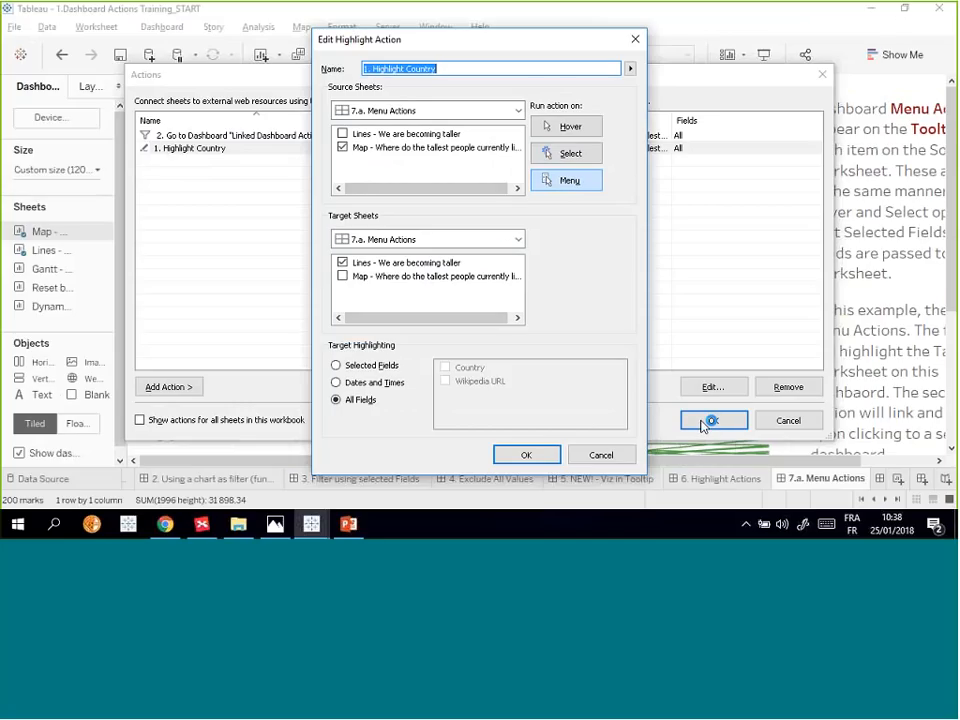
{"action": "left_click", "coordinate": [436, 68]}
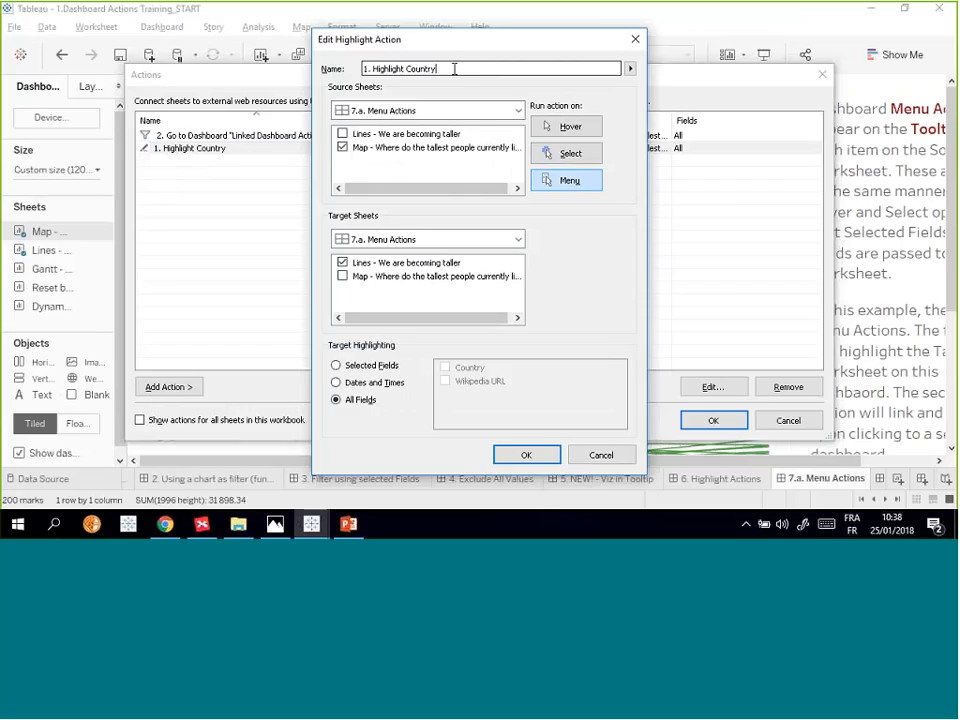
{"action": "left_click_drag", "start_coordinate": [363, 68], "coordinate": [442, 67]}
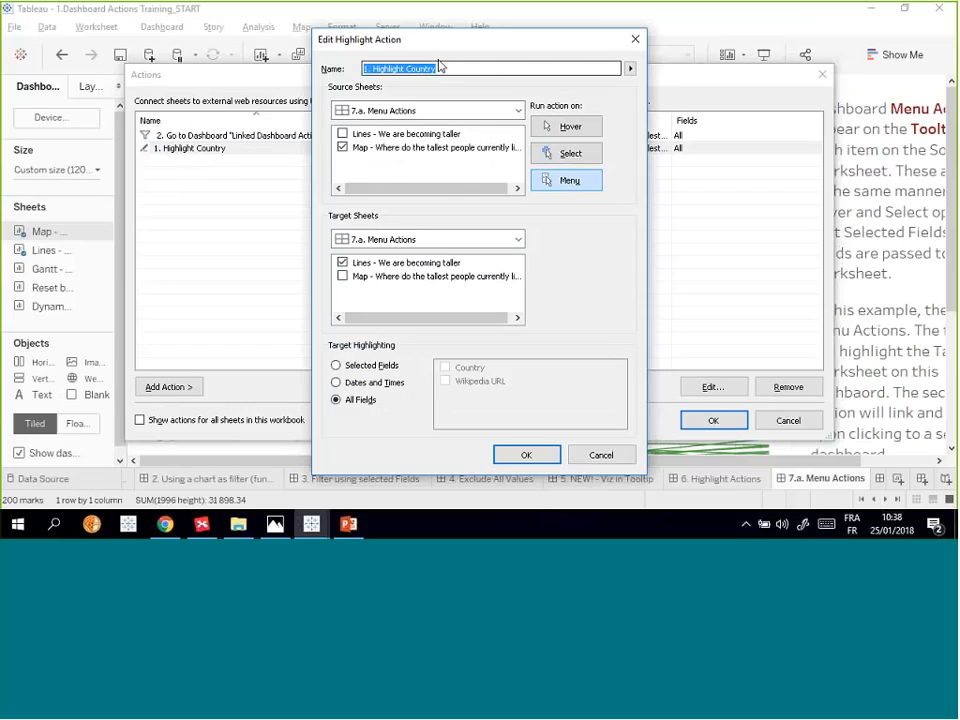
{"action": "left_click", "coordinate": [533, 459]}
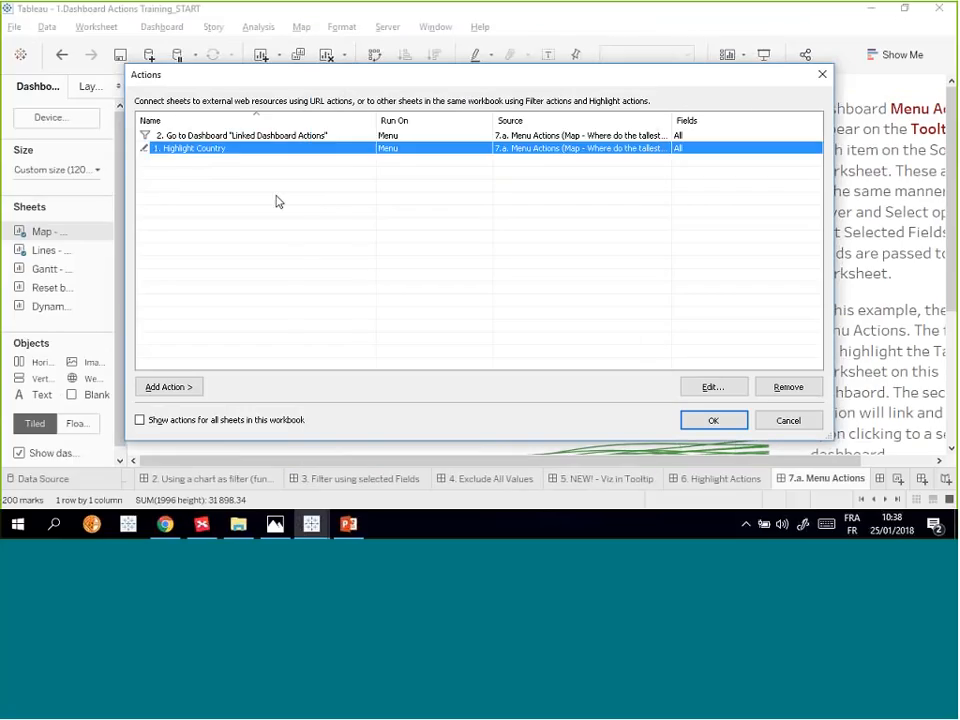
- Review the settings of the "2. Go to Dashboard "Linked Dashboard Actions"" filter action, and close the actions list without changes
{"action": "double_click", "coordinate": [242, 135]}
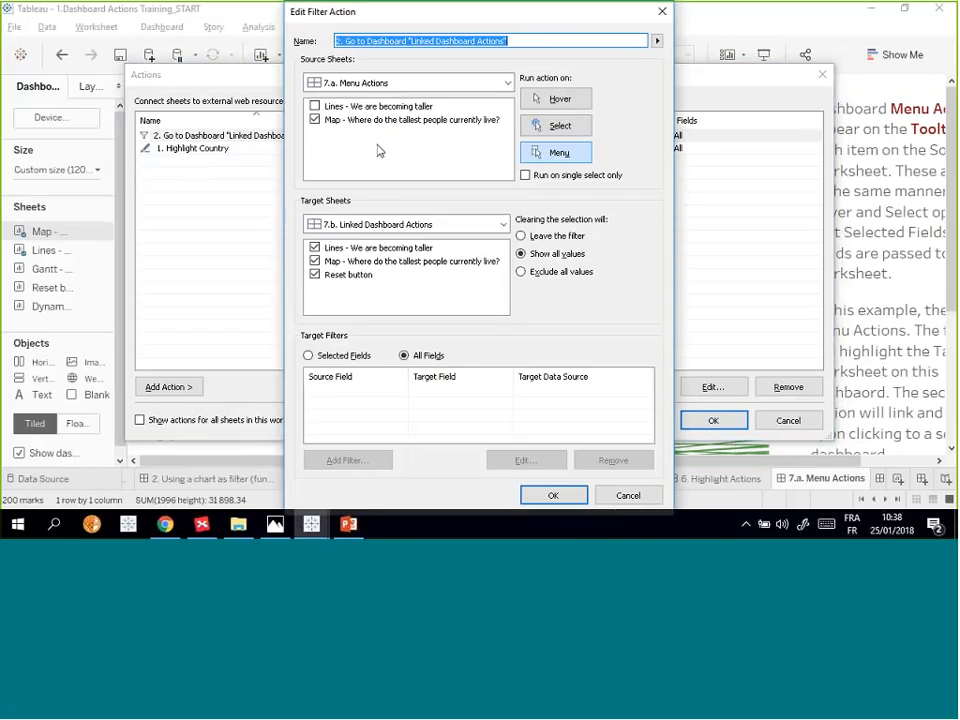
{"action": "left_click", "coordinate": [617, 496]}
{"action": "left_click", "coordinate": [787, 420]}
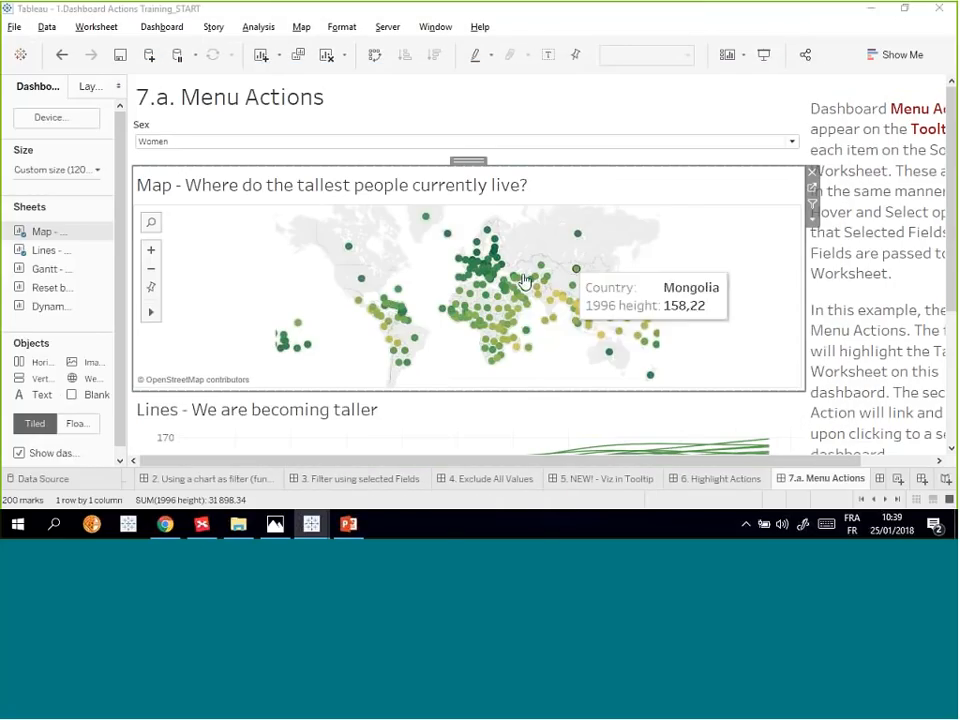
- Run the "2. Go to Dashboard" menu action for Armenia on the map, return to "7.a. Menu Actions", and clear the selection
{"action": "left_click", "coordinate": [514, 281]}
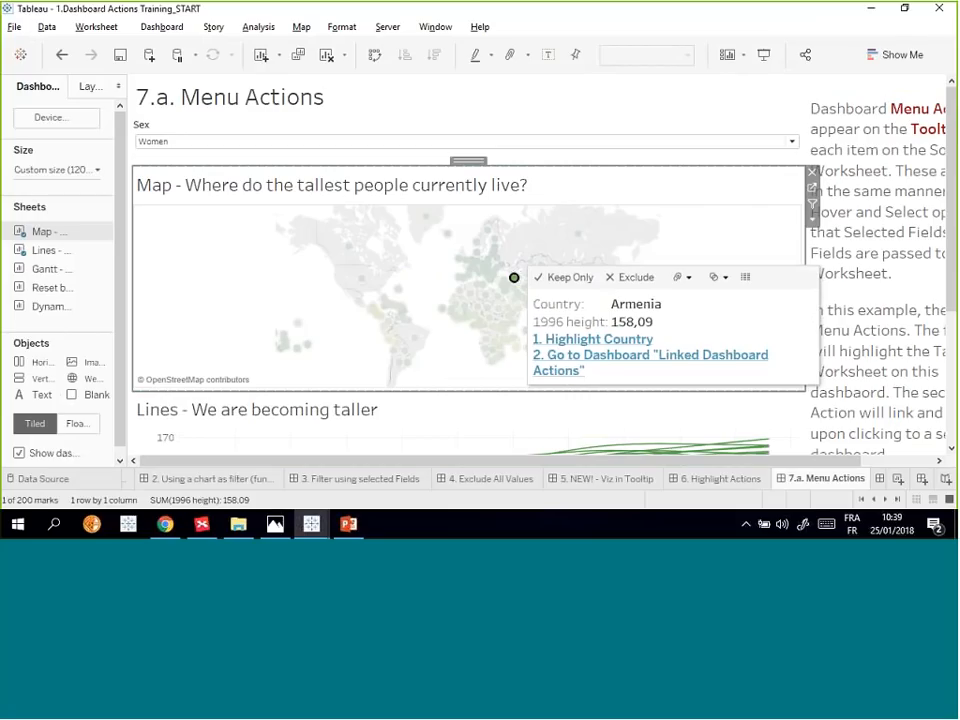
{"action": "left_click", "coordinate": [568, 366]}
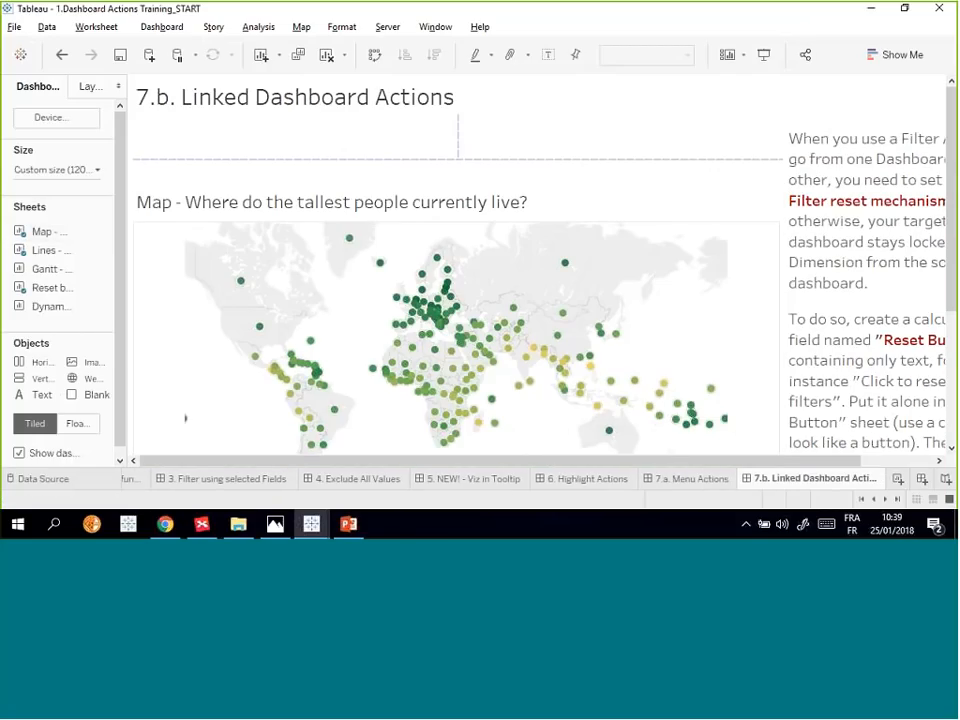
{"action": "left_click", "coordinate": [689, 482]}
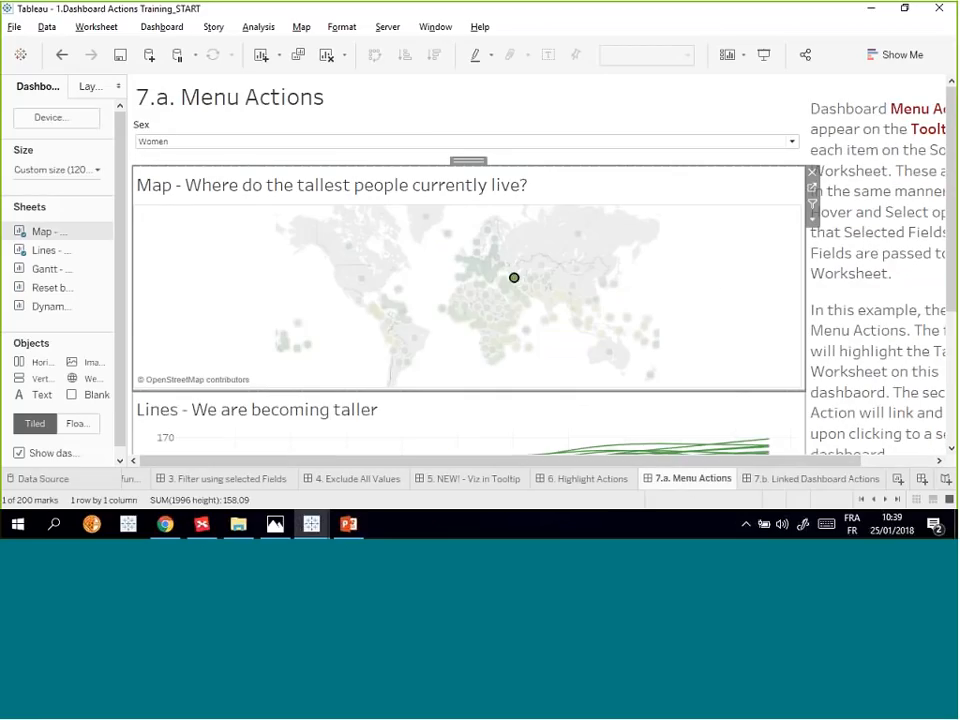
{"action": "left_click", "coordinate": [514, 279]}
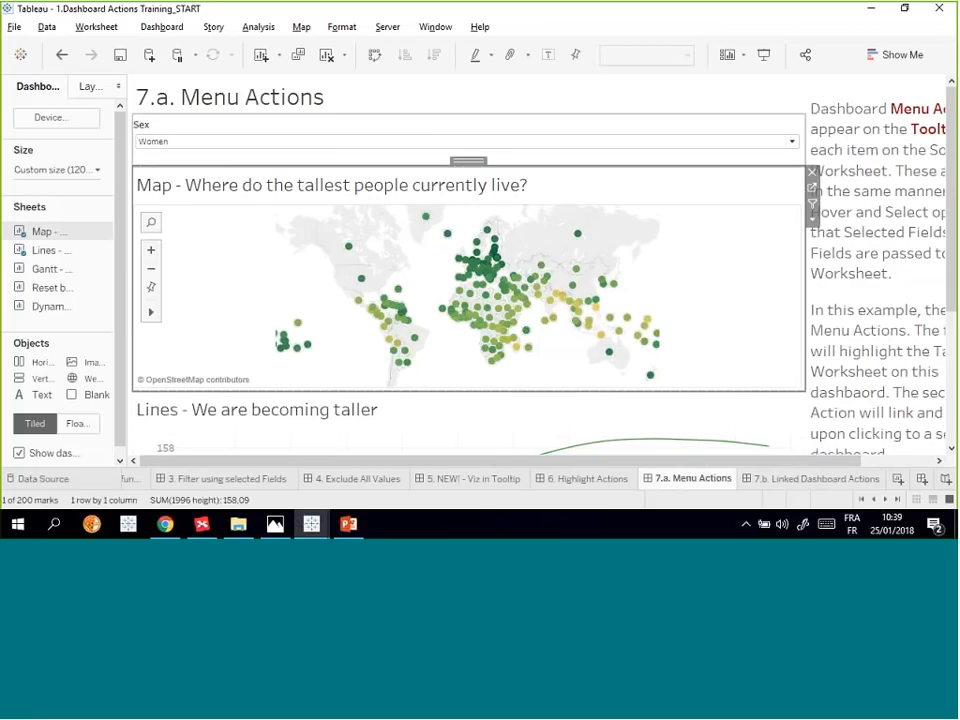
- Open the "2. Go to Dashboard "Linked Dashboard Actions"" filter action for editing and review its name and source sheet
{"action": "left_click", "coordinate": [160, 27]}
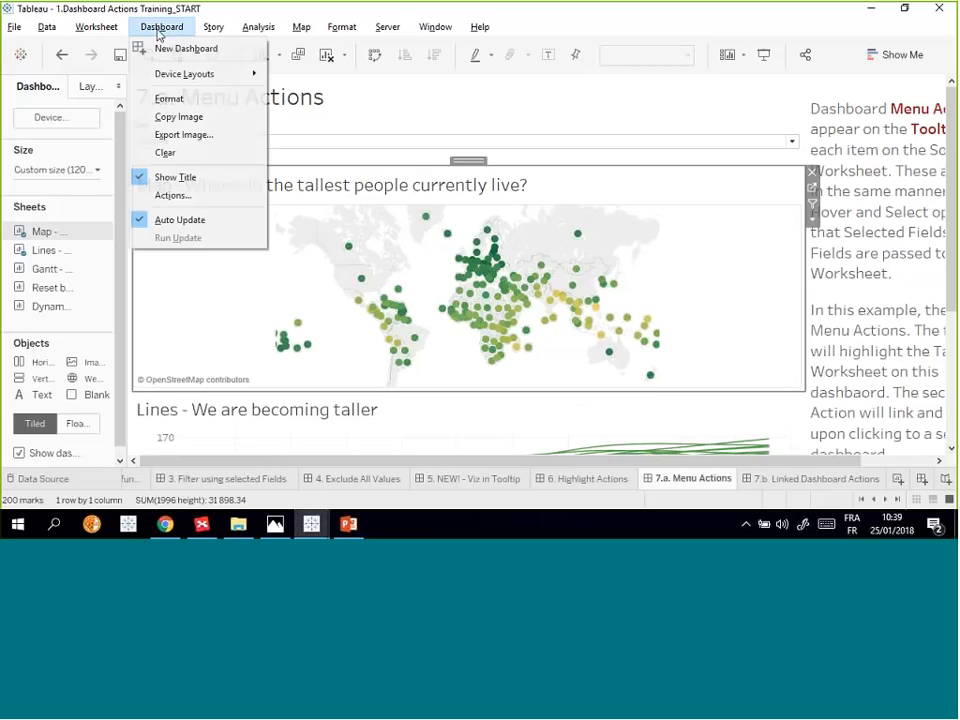
{"action": "left_click", "coordinate": [195, 197]}
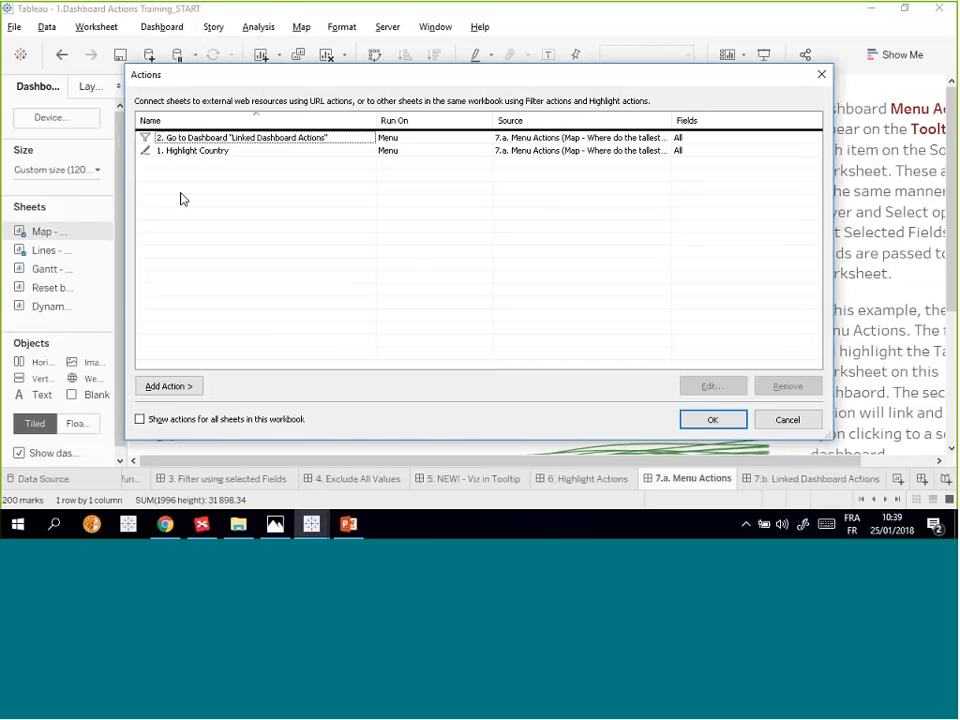
{"action": "left_click", "coordinate": [229, 137]}
{"action": "double_click", "coordinate": [229, 137]}
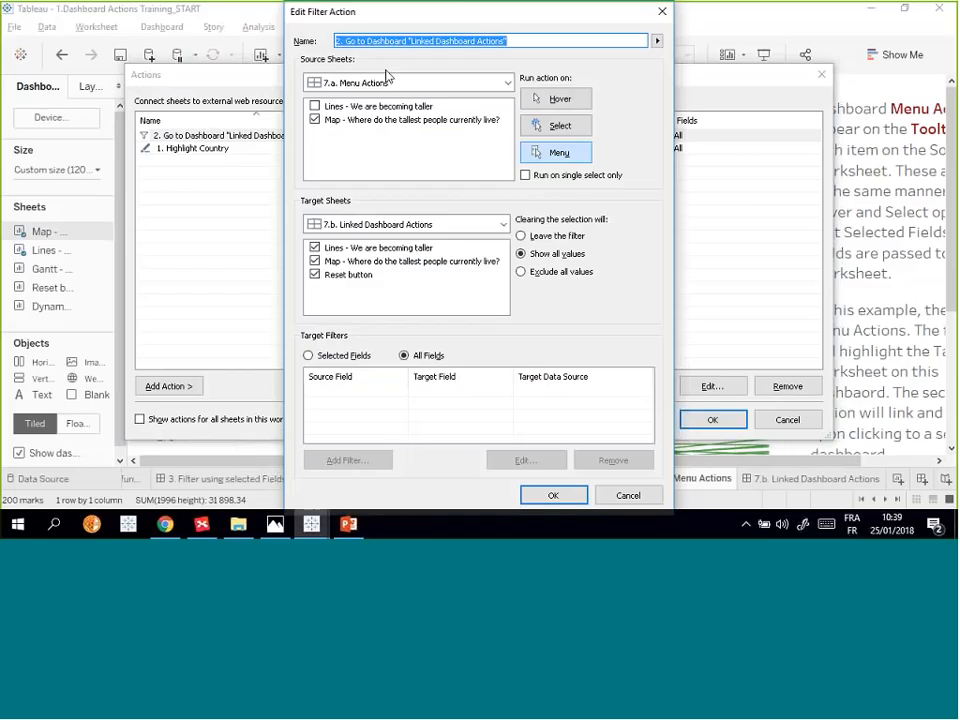
{"action": "left_click", "coordinate": [313, 105]}
{"action": "left_click_drag", "start_coordinate": [500, 12], "coordinate": [411, 17]}
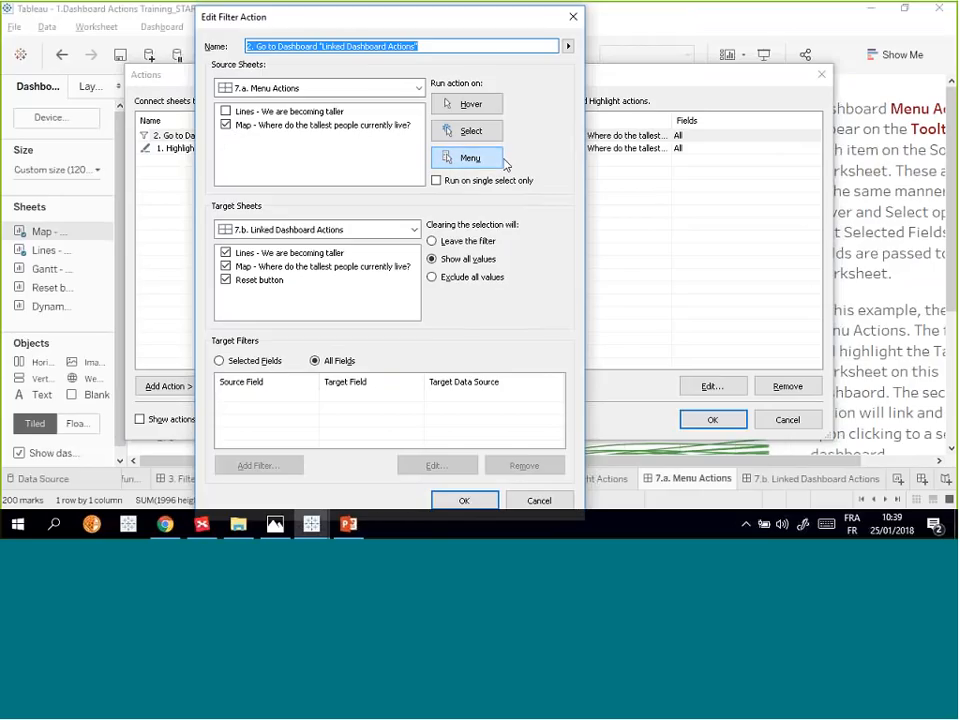
{"action": "left_click", "coordinate": [439, 45]}
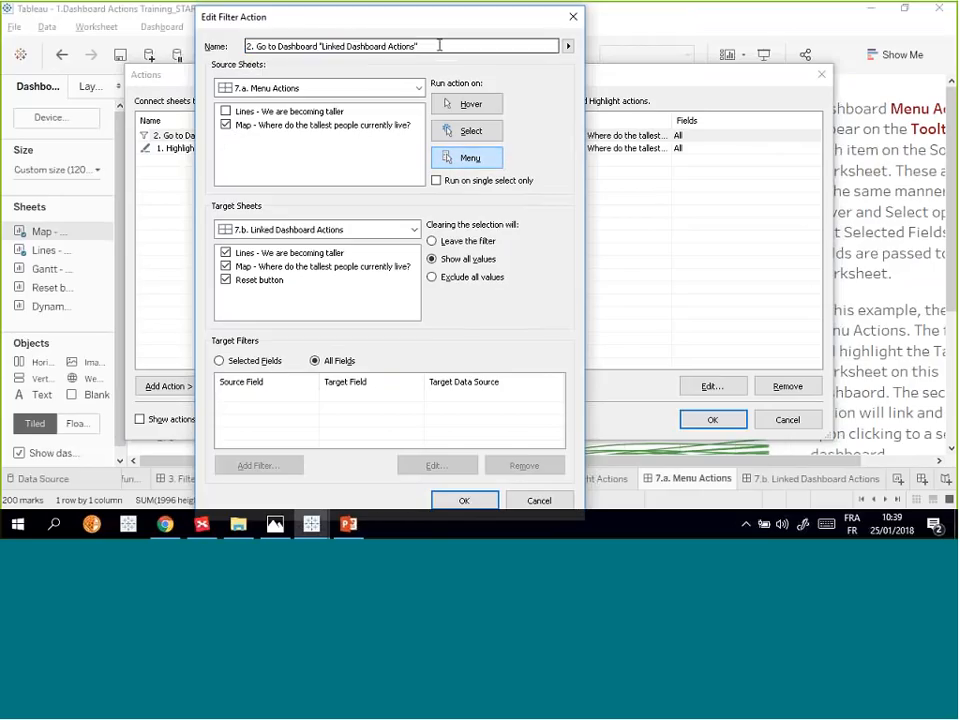
{"action": "left_click_drag", "start_coordinate": [439, 45], "coordinate": [250, 45]}
{"action": "left_click", "coordinate": [432, 45]}
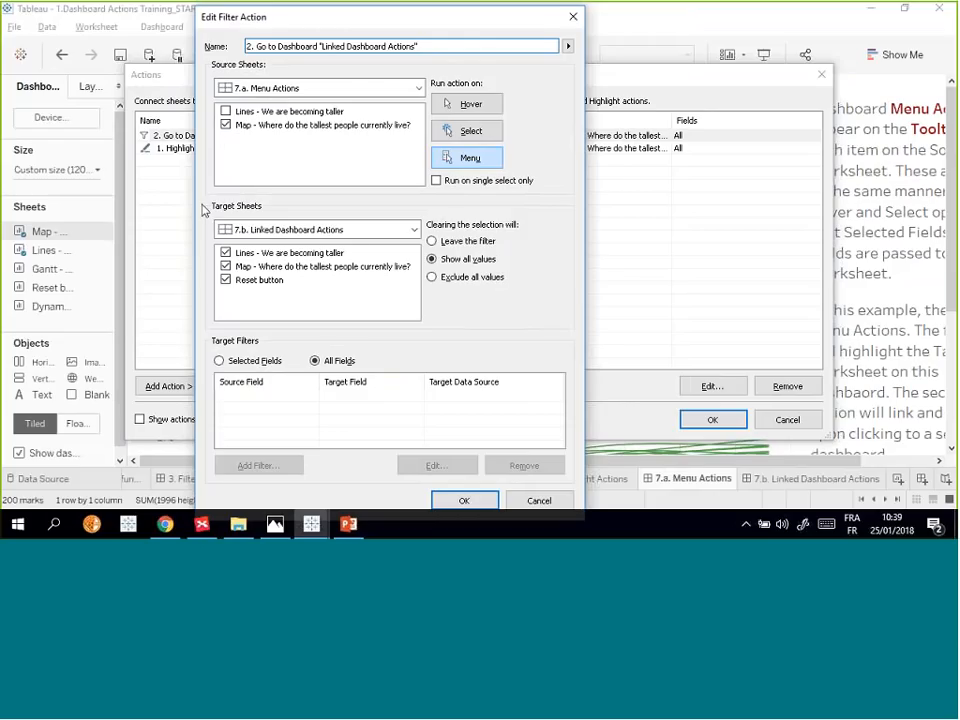
- Try "7.a. Menu Actions" as the filter action's target dashboard, and switch the target back to "7.b. Linked Dashboard Actions"
{"action": "left_click", "coordinate": [375, 231]}
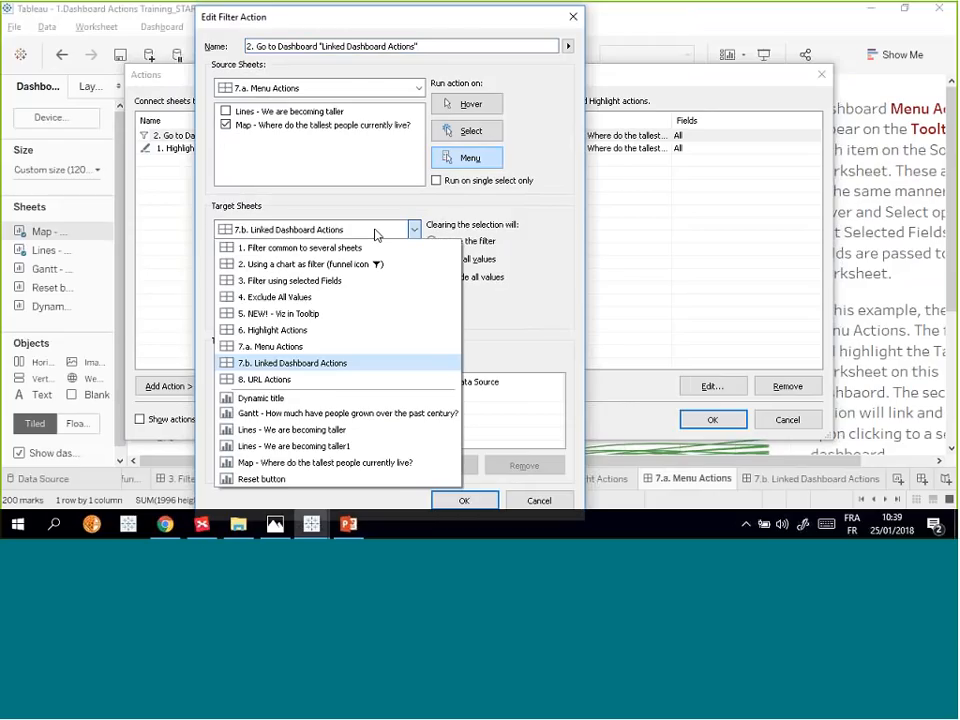
{"action": "left_click", "coordinate": [321, 350]}
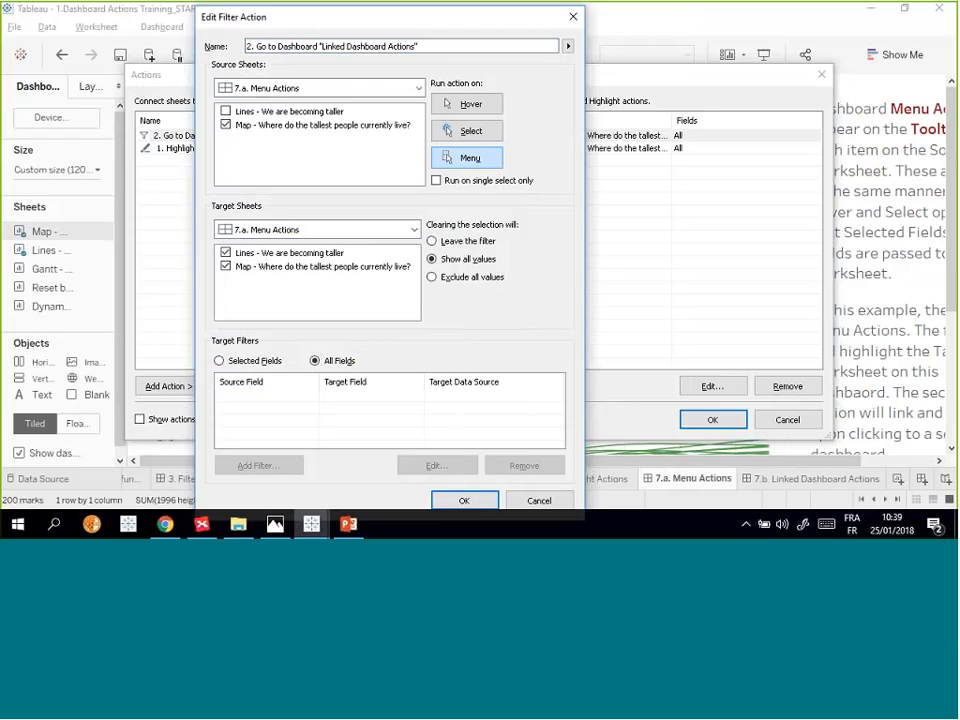
{"action": "left_click", "coordinate": [403, 231]}
{"action": "left_click", "coordinate": [296, 368]}
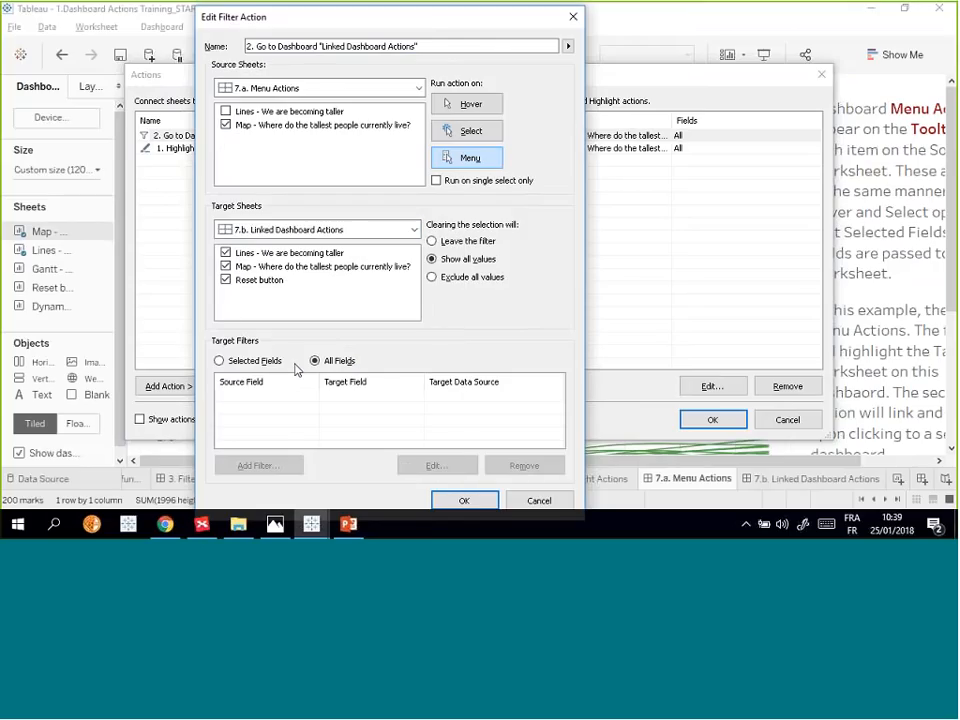
- Exclude the map and the Reset button from the filter action's target sheets, and save the dashboard's actions
{"action": "left_click", "coordinate": [226, 266]}
{"action": "left_click", "coordinate": [226, 280]}
{"action": "left_click", "coordinate": [464, 500]}
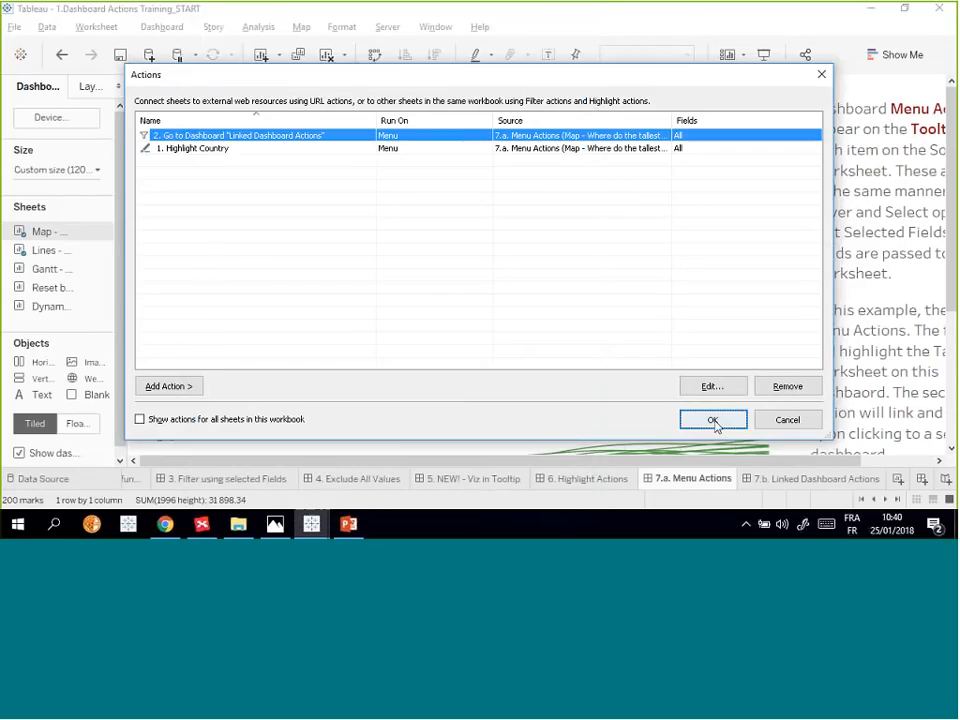
{"action": "left_click", "coordinate": [710, 420]}
- Run the "2. Go to Dashboard" menu action for Turkey, and inspect the linked dashboard's line chart in presentation mode
{"action": "left_click", "coordinate": [503, 280]}
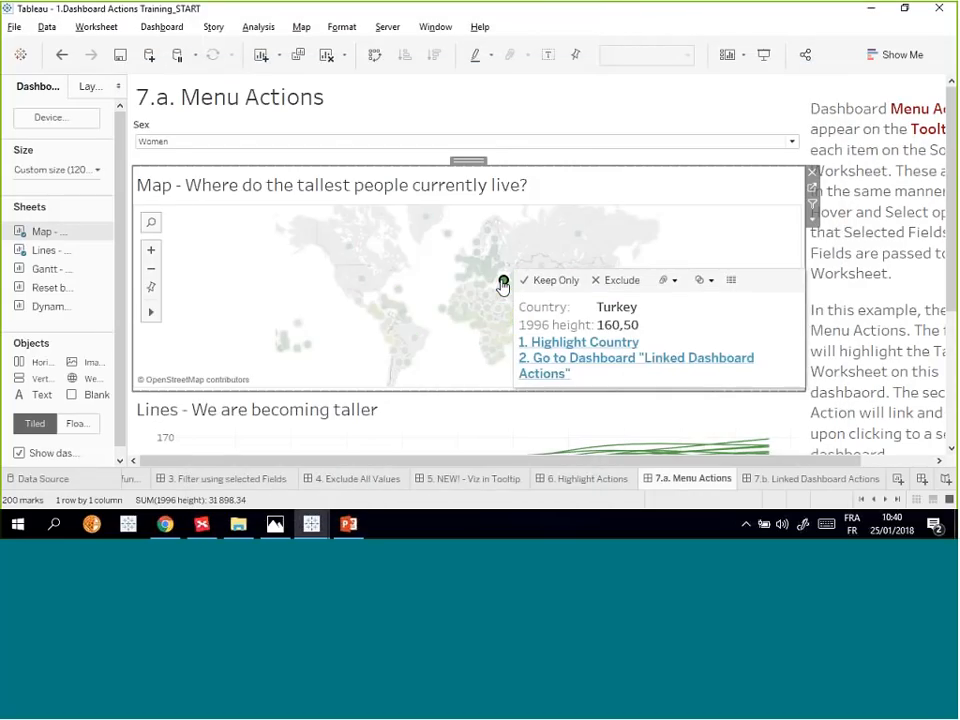
{"action": "left_click", "coordinate": [556, 366]}
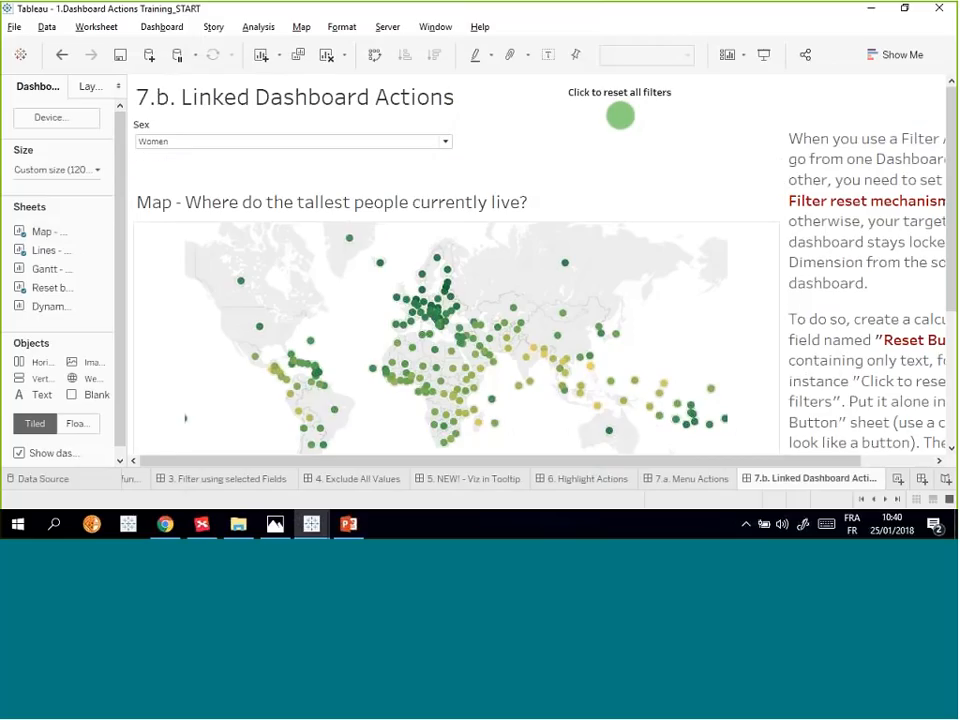
{"action": "left_click", "coordinate": [765, 57]}
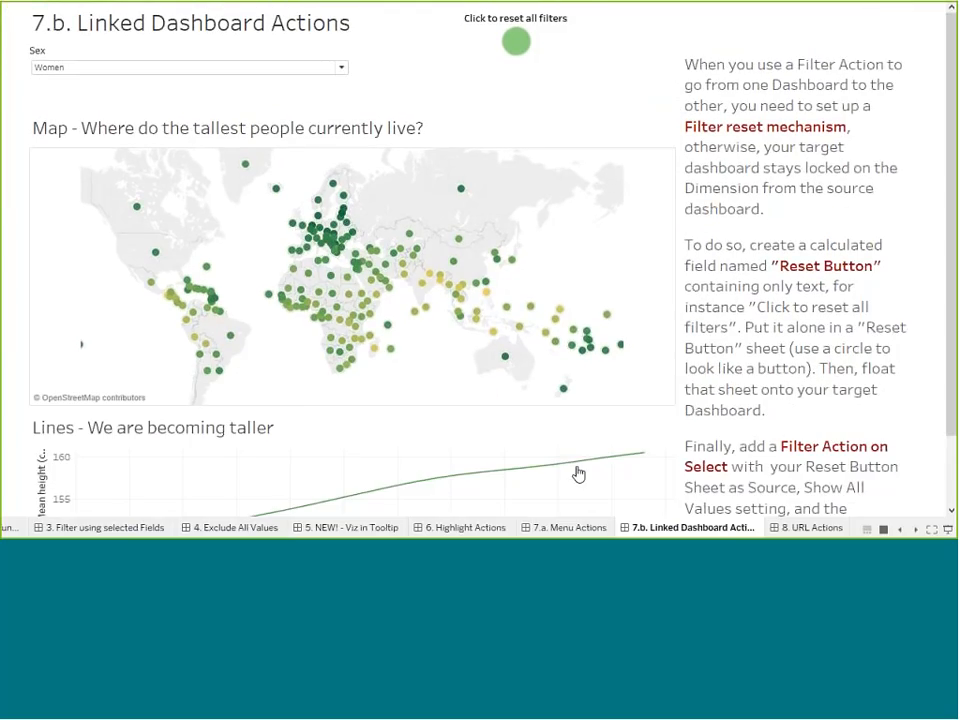
{"action": "mouse_move", "coordinate": [578, 471]}
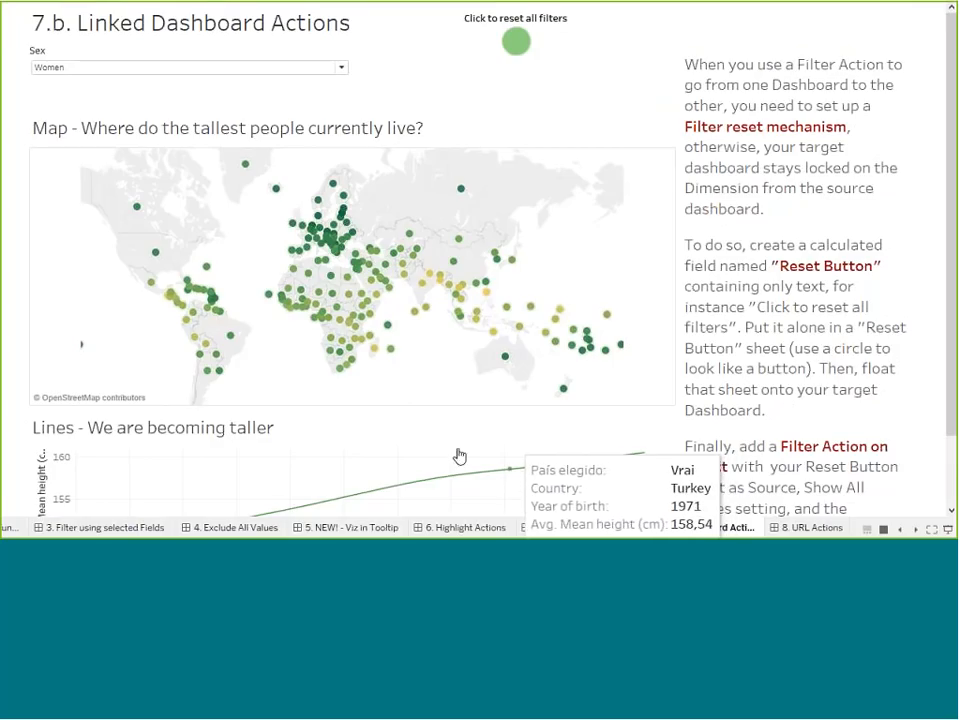
{"action": "left_click", "coordinate": [414, 316]}
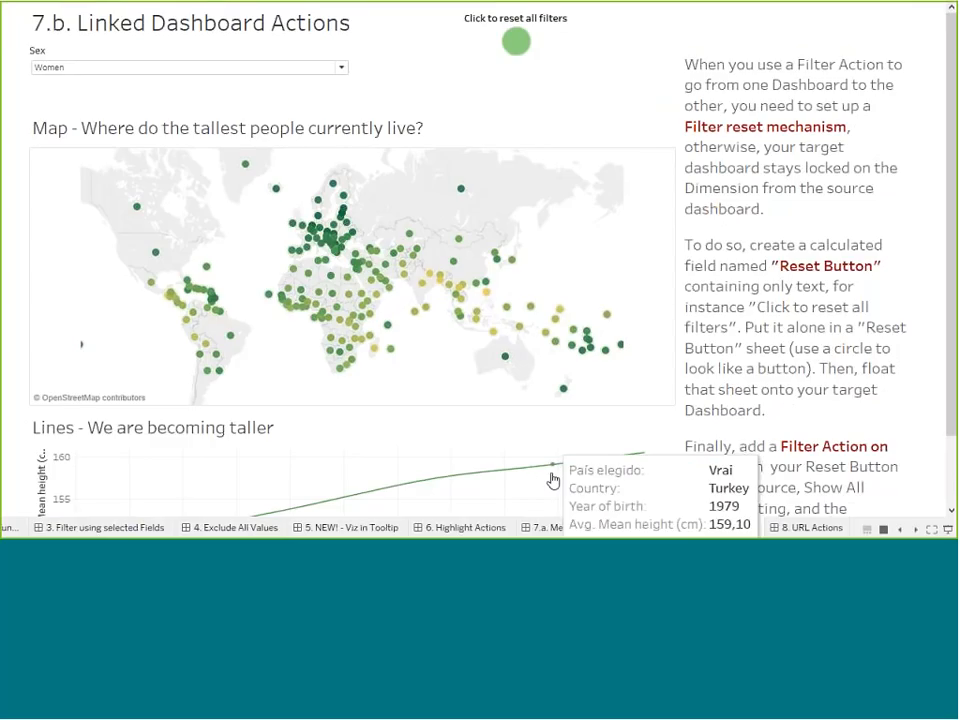
- Try the "Click to reset all filters" button on the linked dashboard, and leave presentation mode
{"action": "left_click", "coordinate": [518, 41]}
{"action": "left_click", "coordinate": [513, 41]}
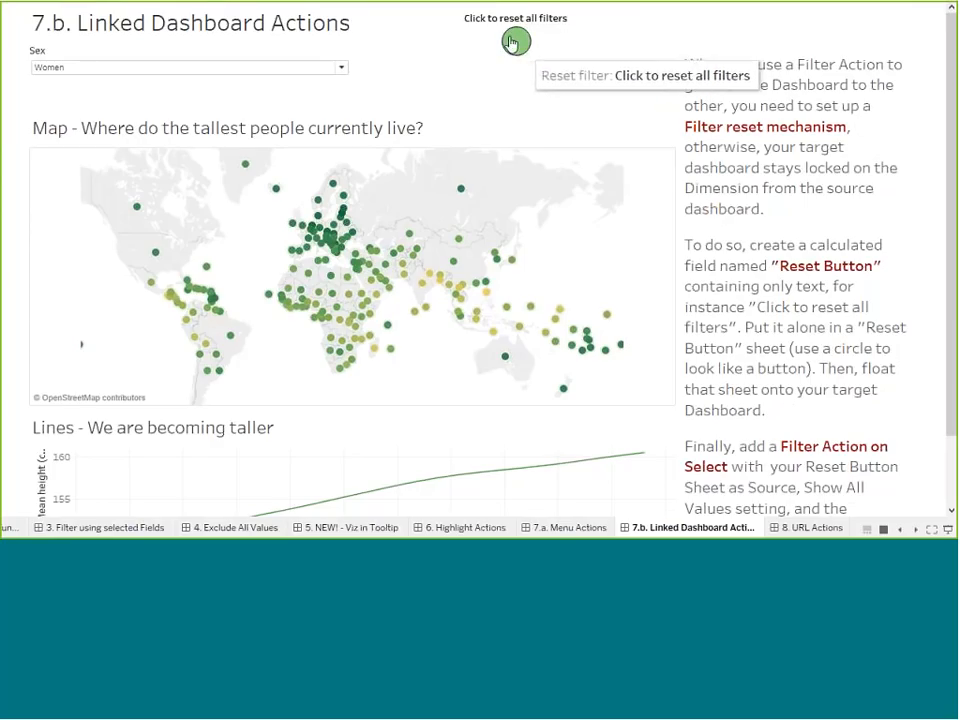
{"action": "key", "text": "Escape"}
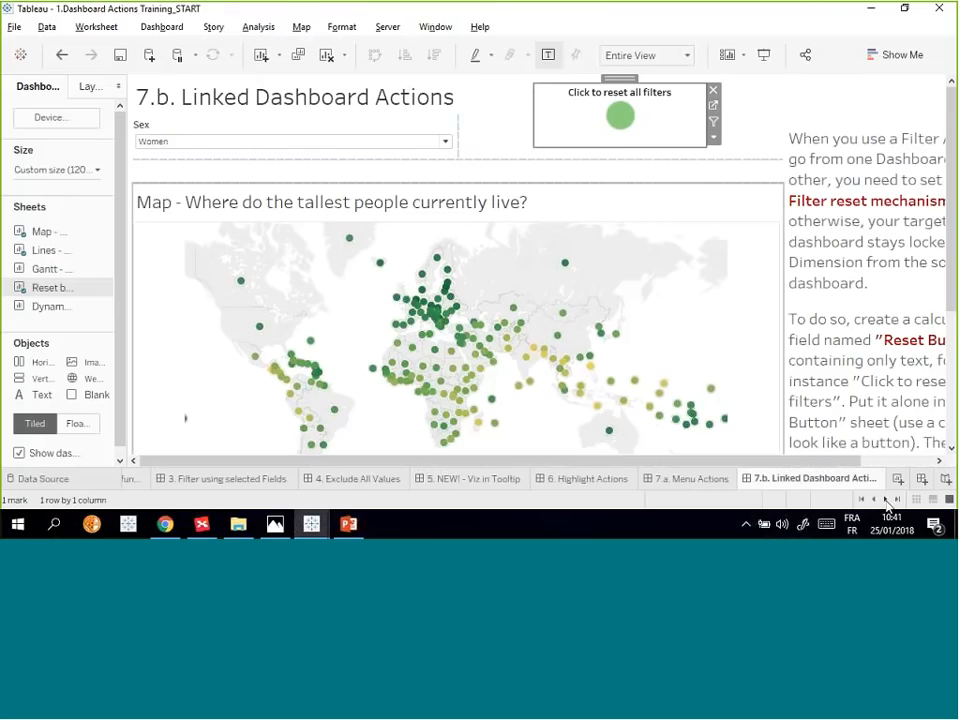
- View the "Reset button" worksheet, and create a new worksheet with its mark type set to Shape
{"action": "left_click", "coordinate": [886, 500]}
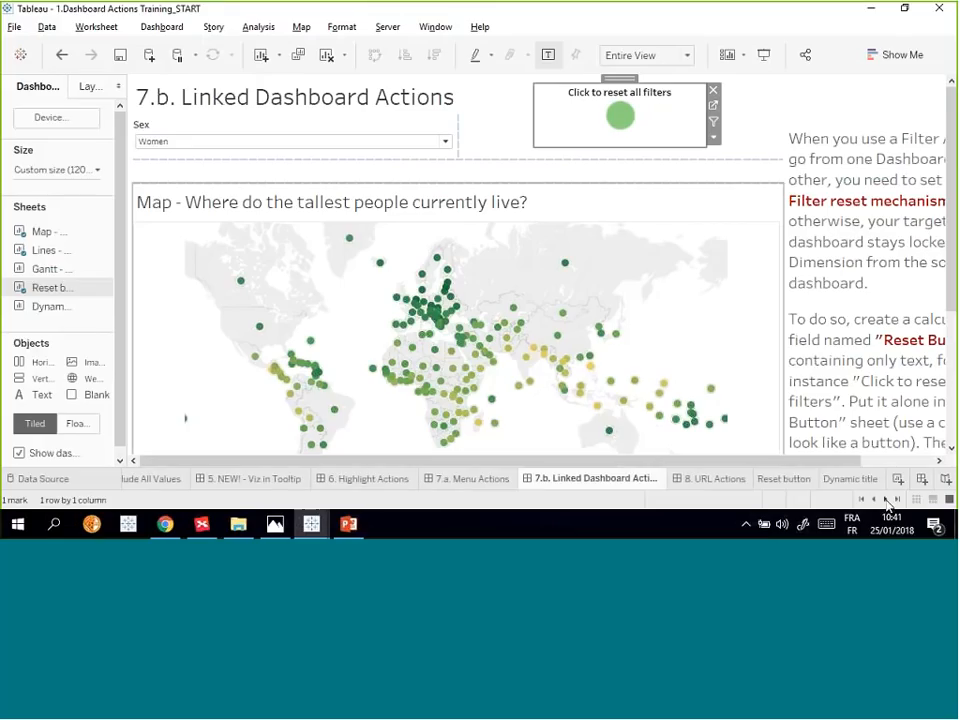
{"action": "left_click", "coordinate": [787, 481]}
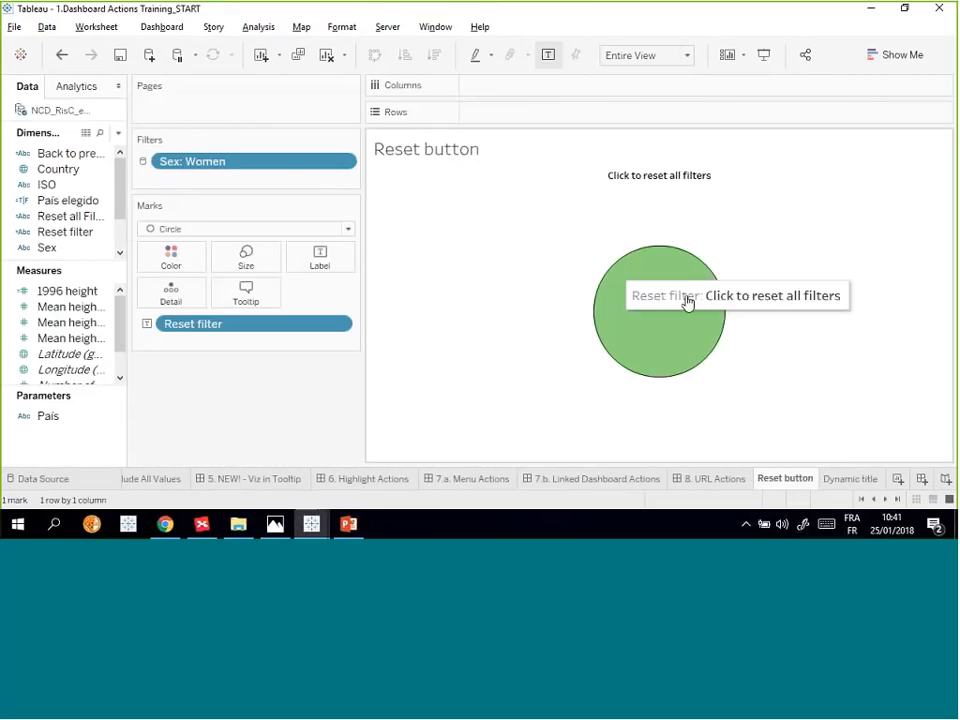
{"action": "left_click", "coordinate": [897, 480]}
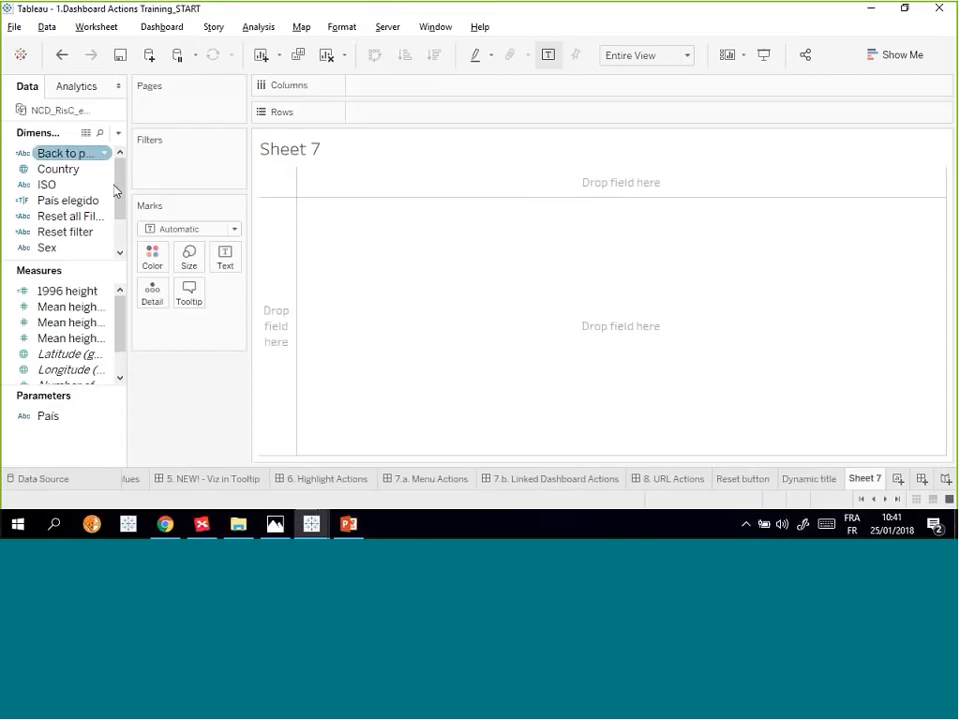
{"action": "left_click", "coordinate": [233, 230]}
{"action": "left_click", "coordinate": [172, 339]}
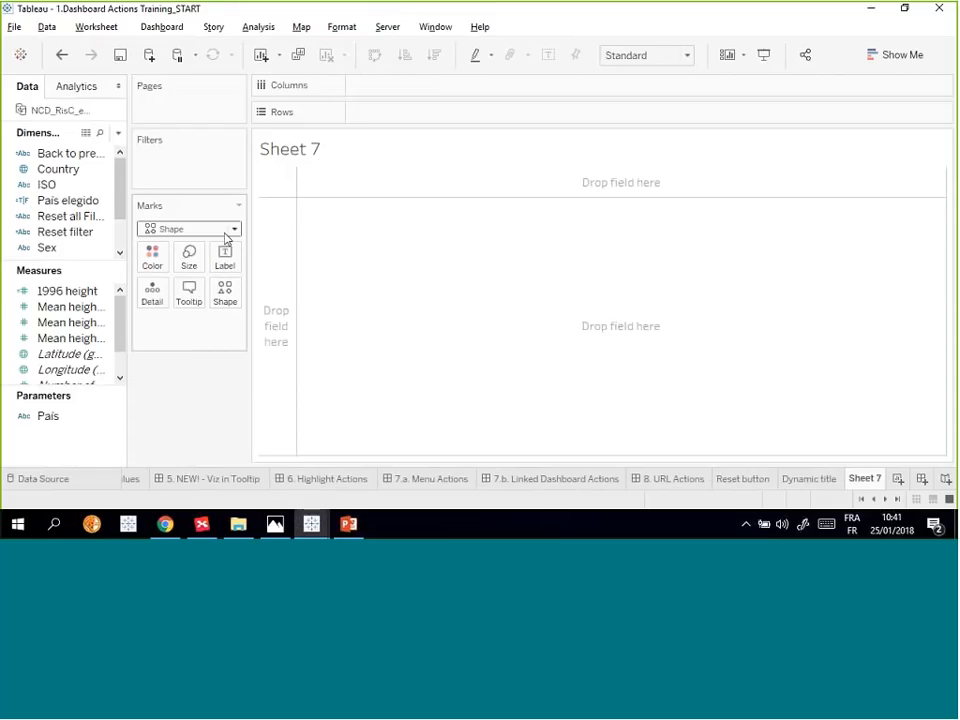
- Widen the data pane, review the Reset filter calculated field's formula, and close its editor
{"action": "left_click_drag", "start_coordinate": [155, 234], "coordinate": [193, 234]}
{"action": "right_click", "coordinate": [108, 235]}
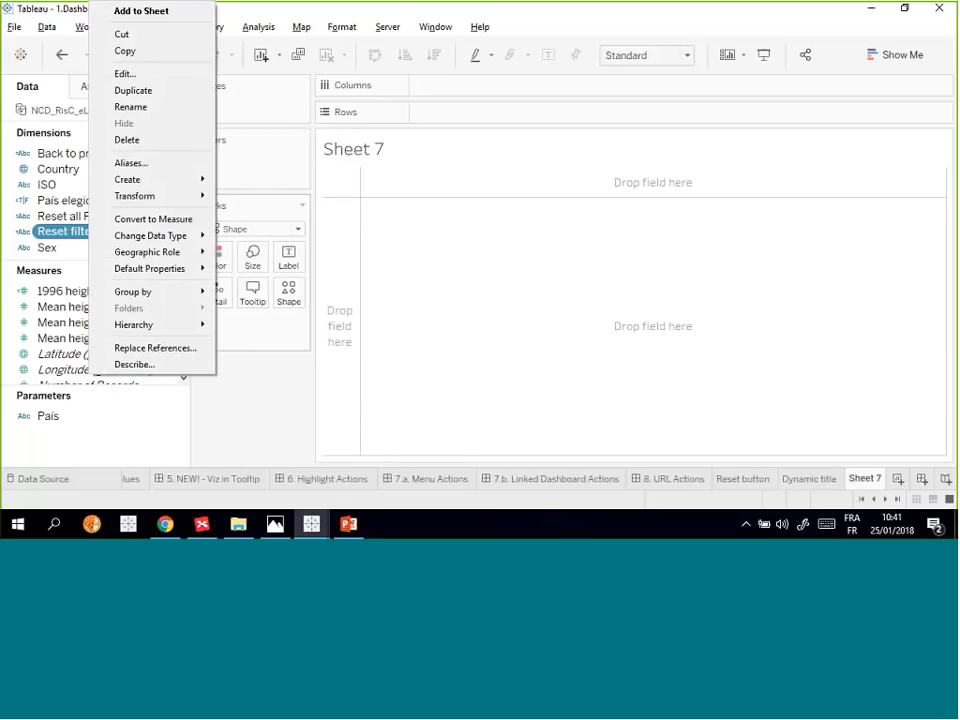
{"action": "left_click", "coordinate": [127, 74]}
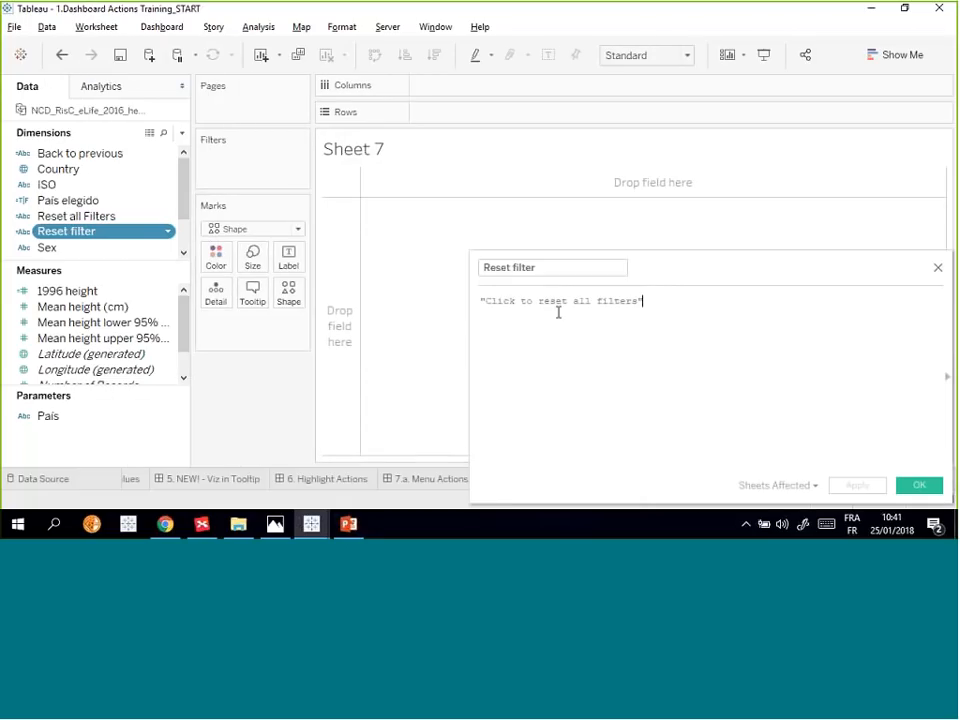
{"action": "left_click_drag", "start_coordinate": [661, 300], "coordinate": [477, 291]}
{"action": "left_click", "coordinate": [657, 304]}
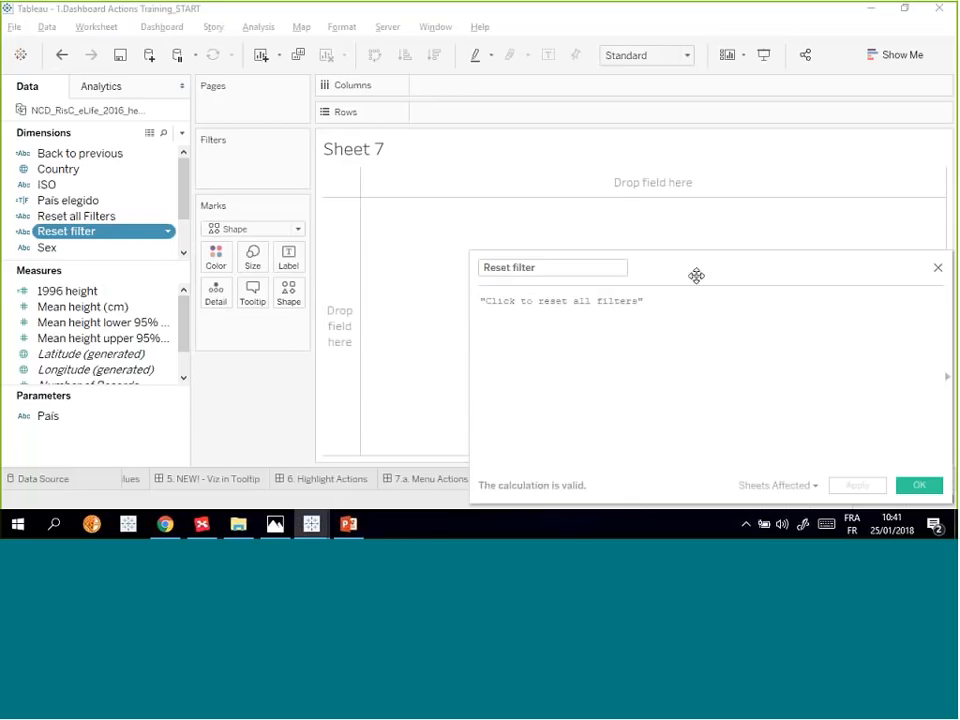
{"action": "left_click_drag", "start_coordinate": [696, 274], "coordinate": [587, 238]}
{"action": "left_click", "coordinate": [831, 230]}
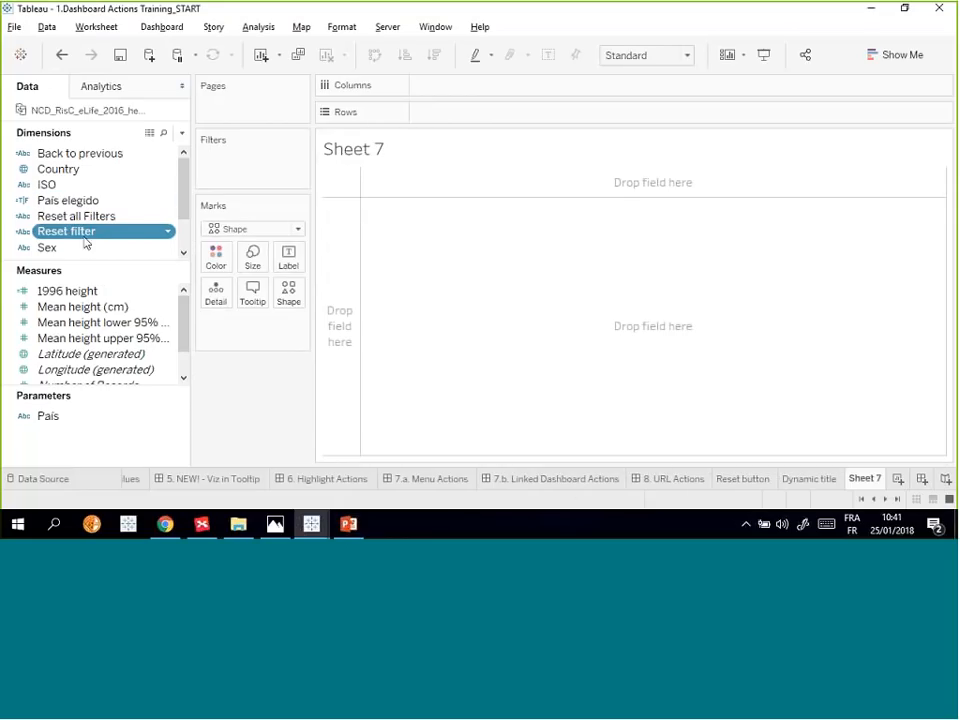
- Assign the Reset filter field to the mark's shape, and give it the circle from the Filled palette
{"action": "left_click_drag", "start_coordinate": [66, 236], "coordinate": [288, 294]}
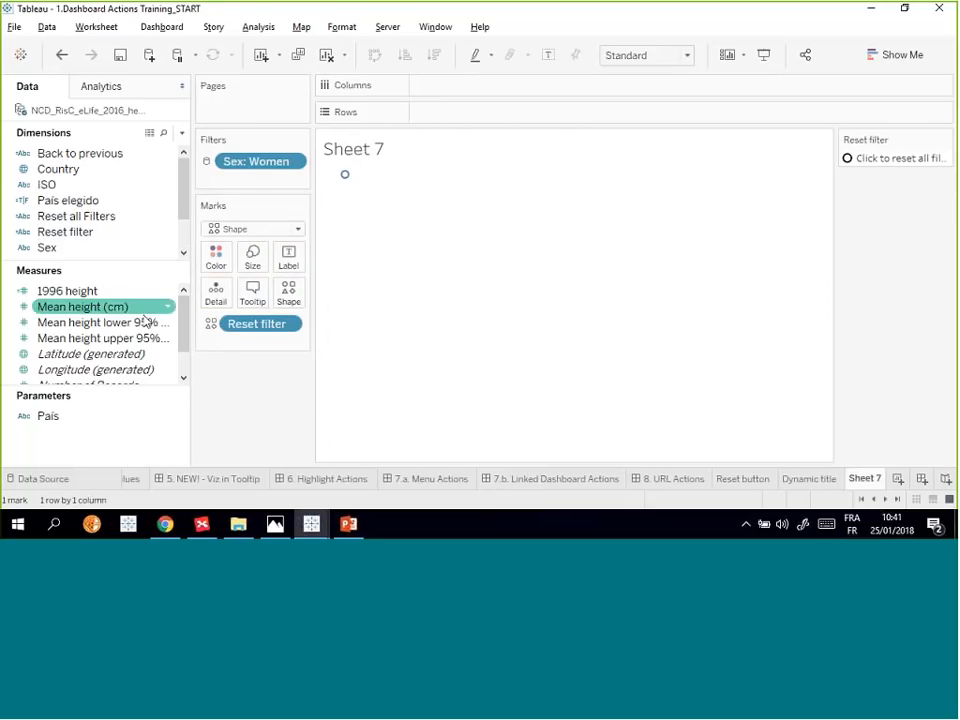
{"action": "left_click", "coordinate": [288, 292]}
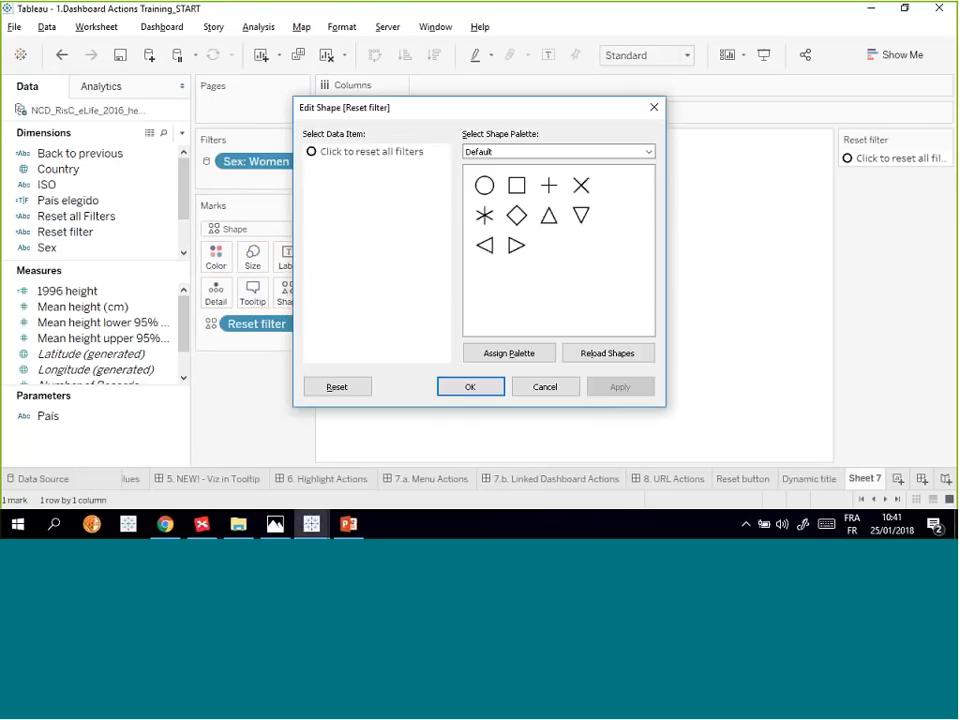
{"action": "left_click", "coordinate": [544, 159]}
{"action": "left_click", "coordinate": [523, 161]}
{"action": "left_click", "coordinate": [508, 177]}
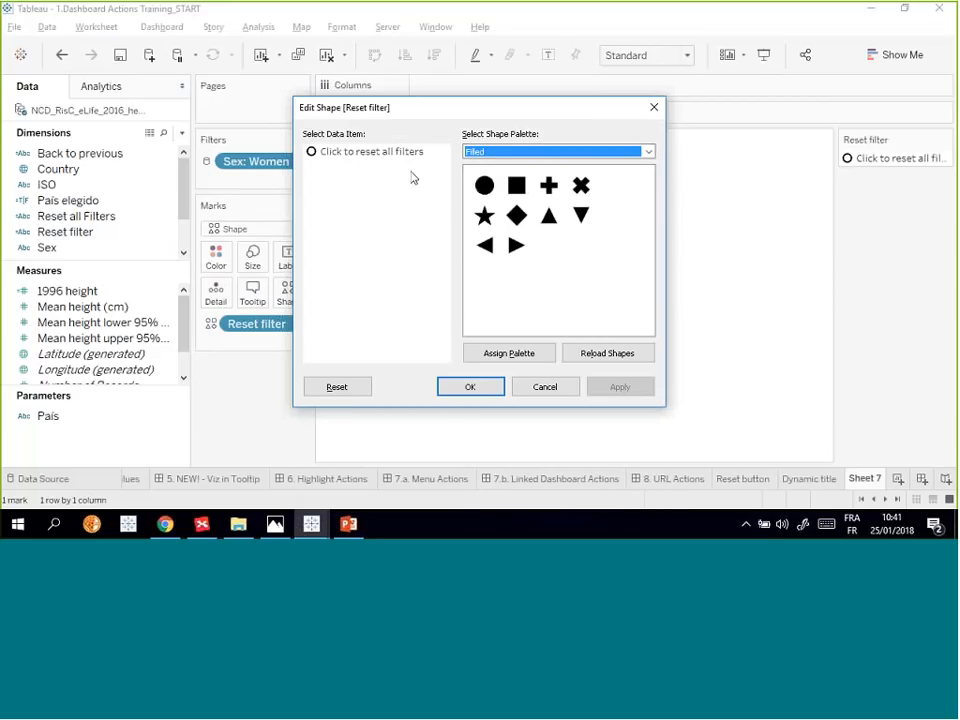
{"action": "left_click", "coordinate": [360, 152]}
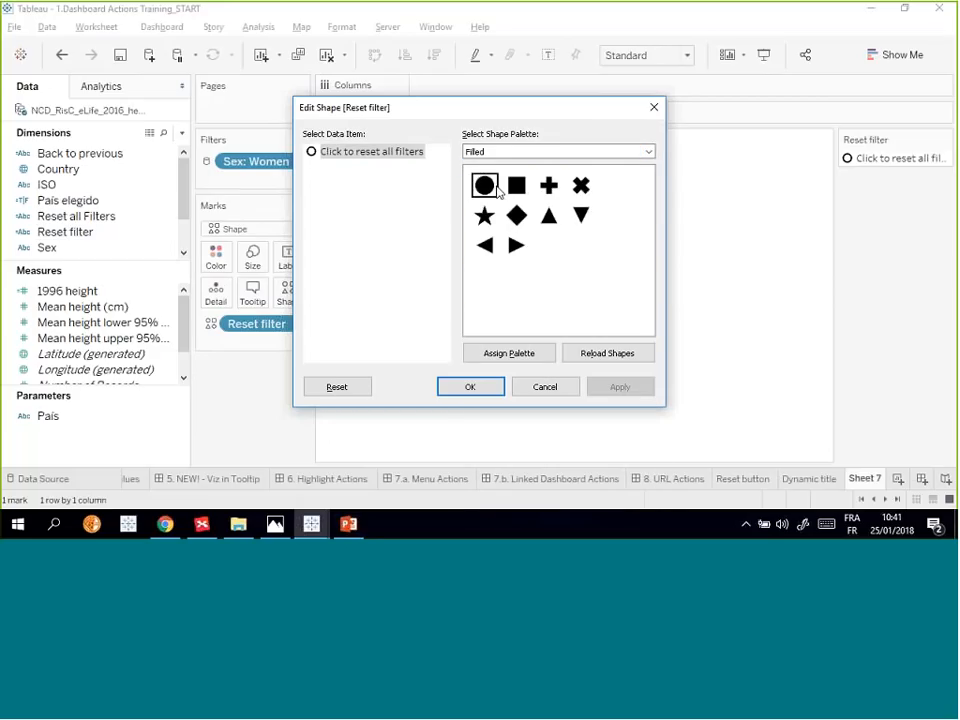
{"action": "left_click", "coordinate": [508, 352]}
{"action": "left_click", "coordinate": [470, 386]}
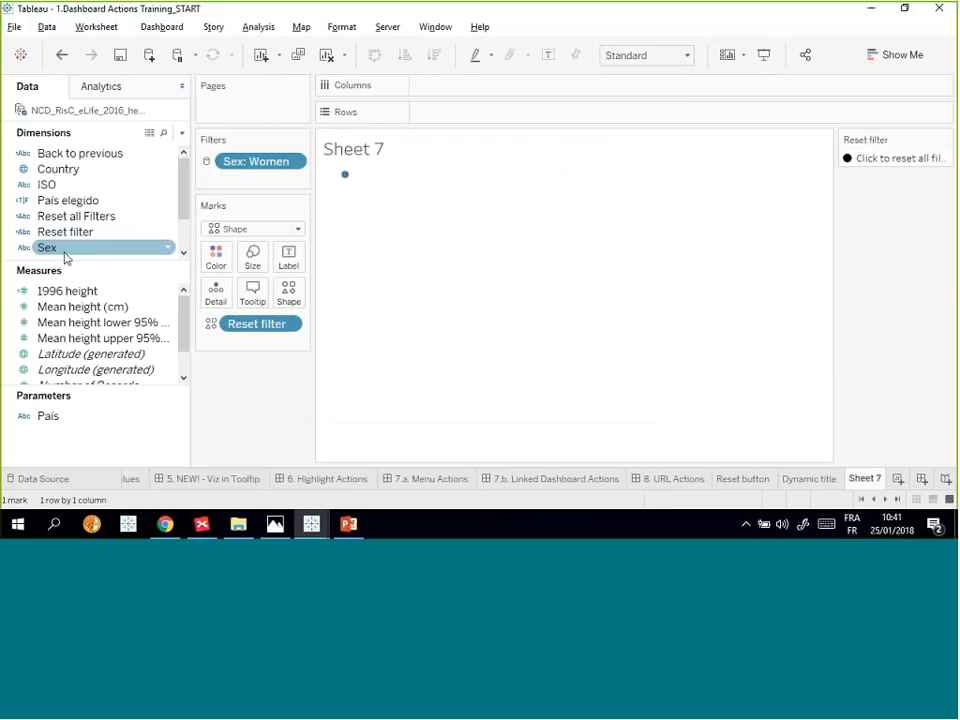
- Label the mark with the Reset filter field, and enlarge the circle with the sheet fitted to Entire View
{"action": "left_click_drag", "start_coordinate": [75, 236], "coordinate": [290, 260]}
{"action": "left_click", "coordinate": [289, 258]}
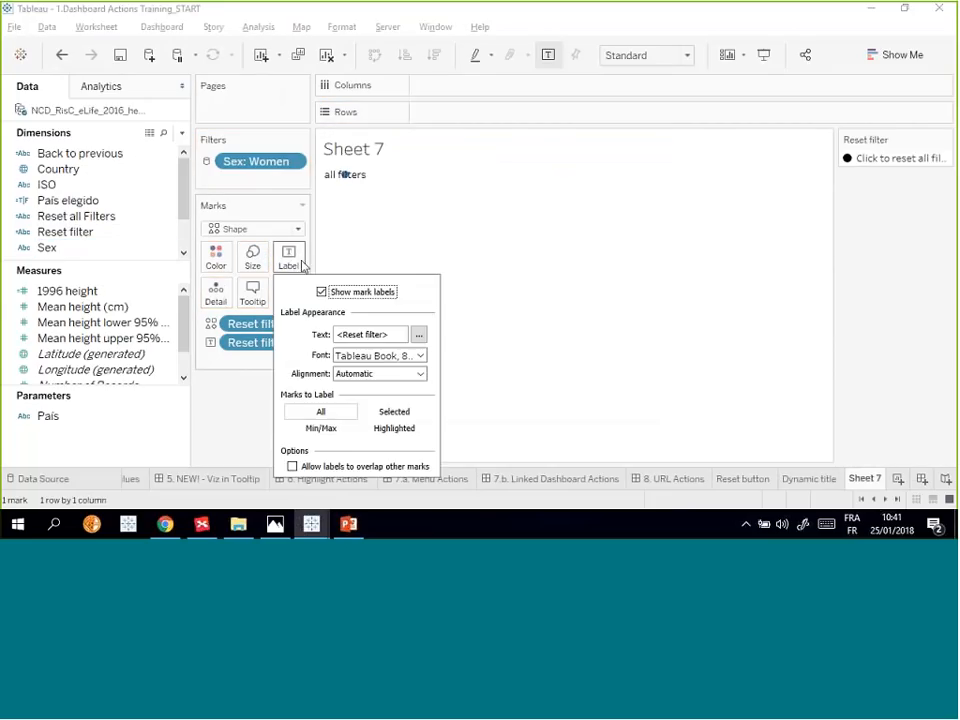
{"action": "left_click", "coordinate": [252, 257]}
{"action": "left_click_drag", "start_coordinate": [270, 293], "coordinate": [323, 294]}
{"action": "left_click", "coordinate": [668, 57]}
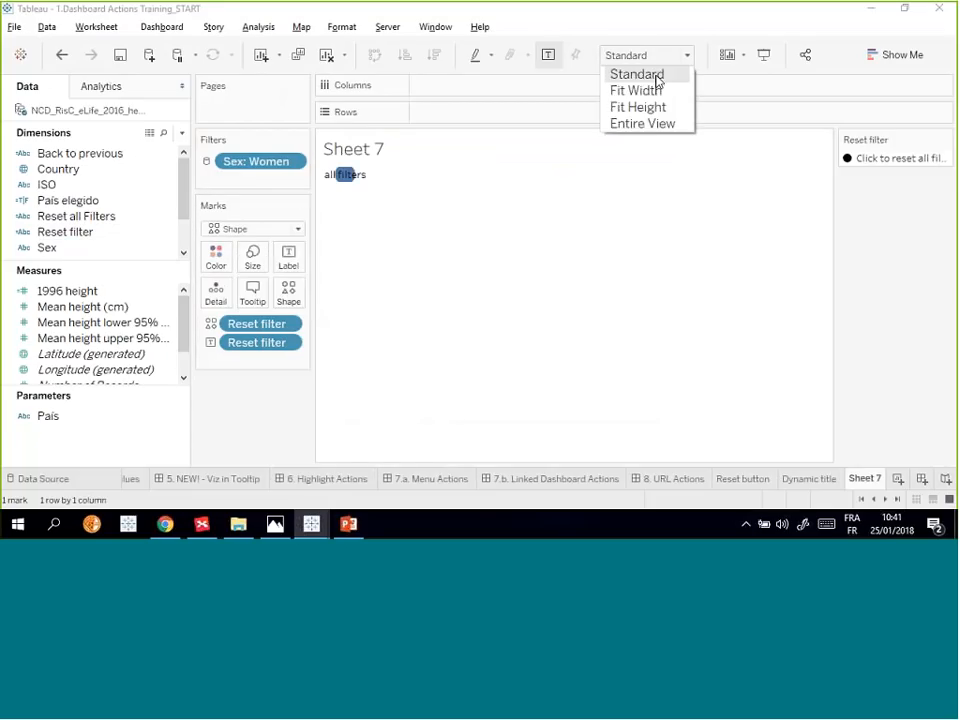
{"action": "left_click", "coordinate": [648, 122]}
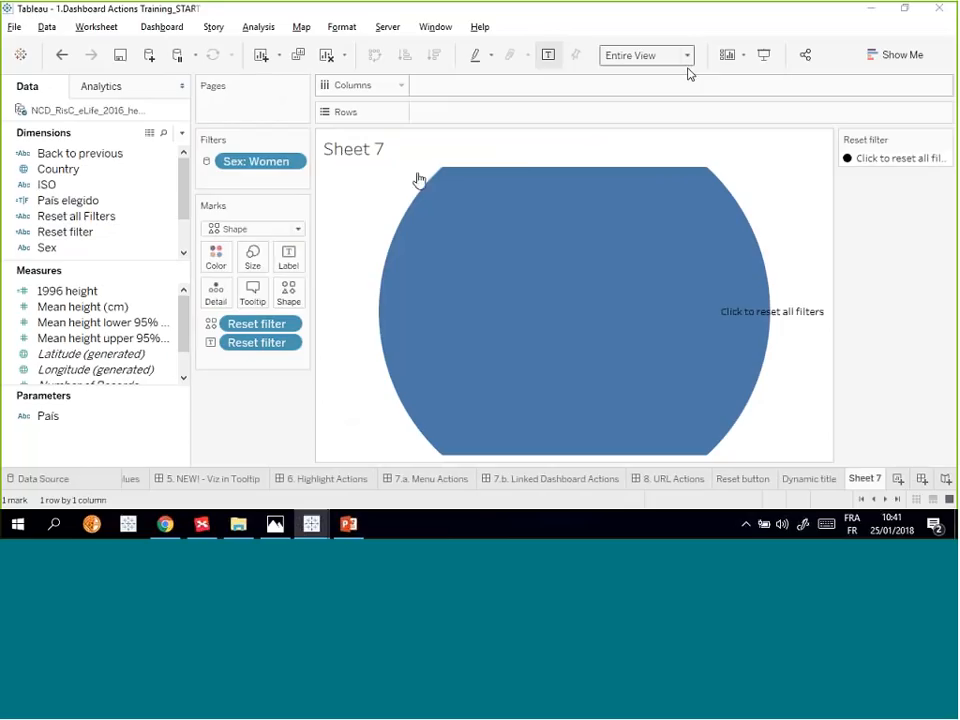
- Shrink the circle so it fits inside the view, and align its label Top Center
{"action": "left_click", "coordinate": [253, 256]}
{"action": "left_click_drag", "start_coordinate": [316, 293], "coordinate": [292, 305]}
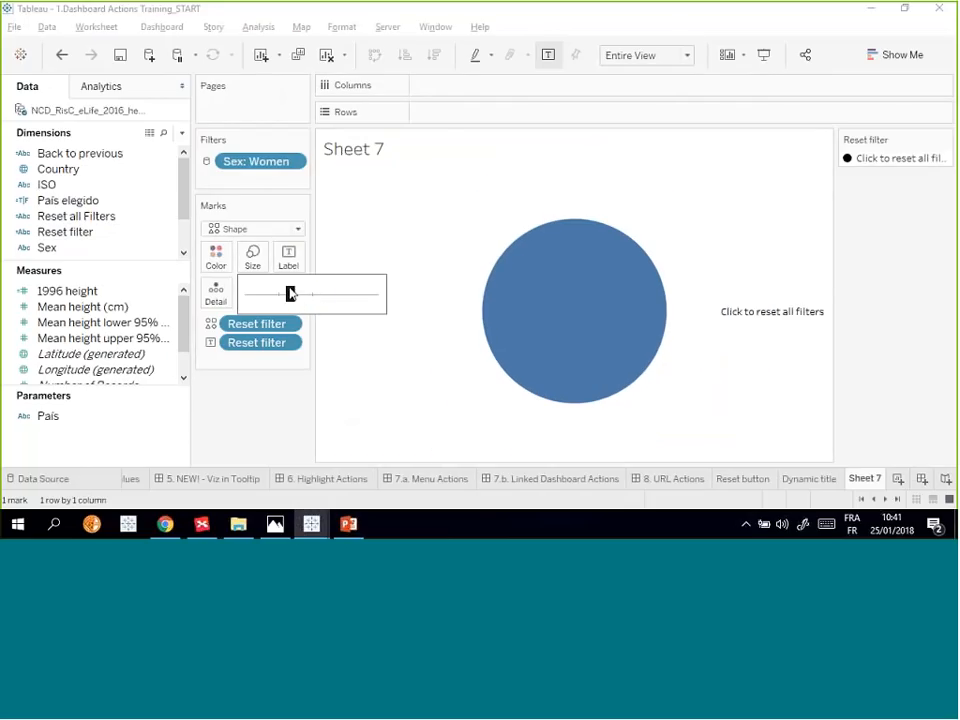
{"action": "left_click", "coordinate": [288, 256]}
{"action": "left_click", "coordinate": [380, 373]}
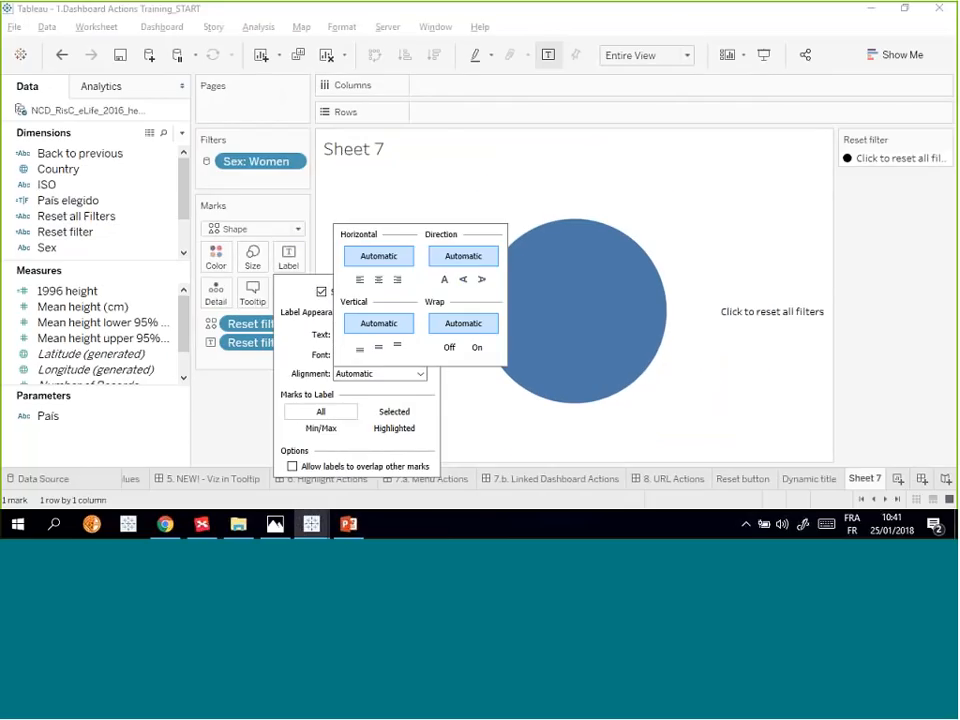
{"action": "left_click", "coordinate": [378, 279]}
{"action": "left_click", "coordinate": [378, 347]}
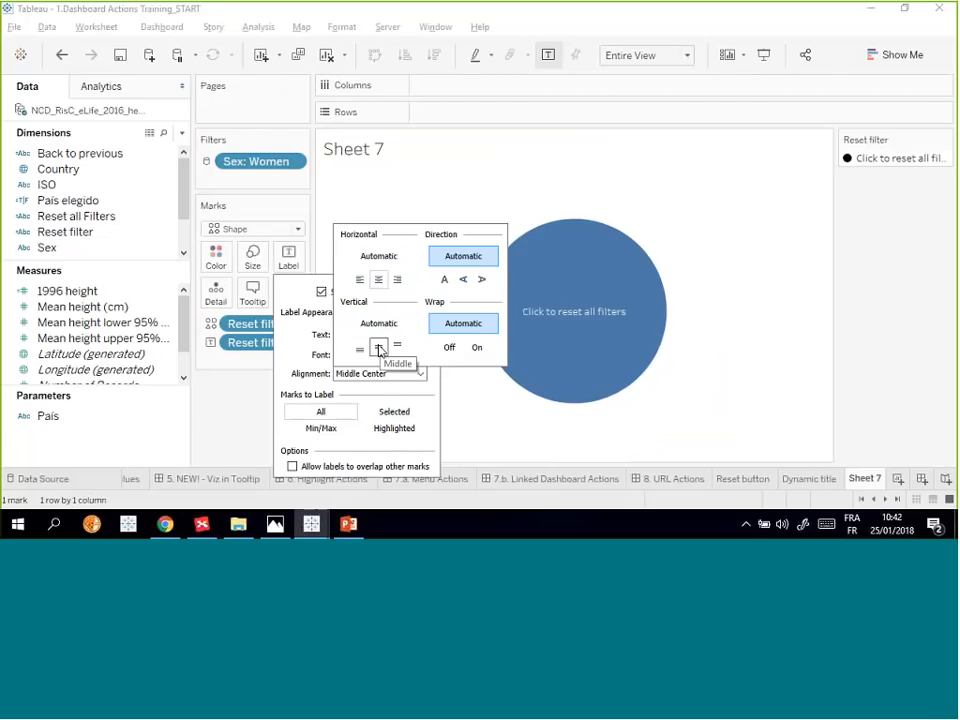
{"action": "left_click", "coordinate": [398, 347]}
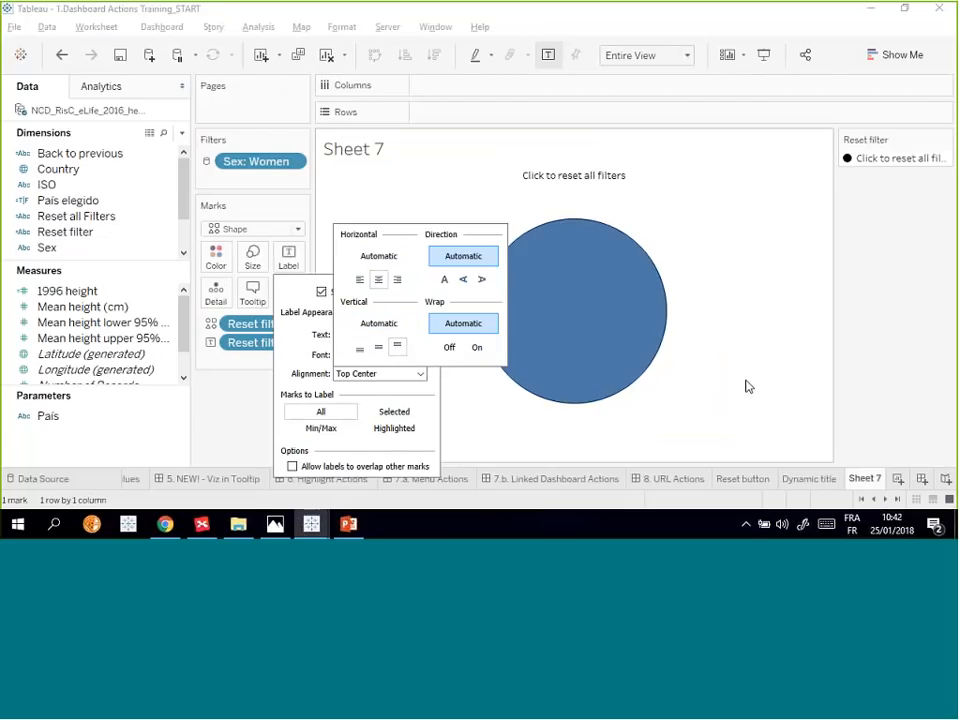
{"action": "left_click", "coordinate": [774, 377]}
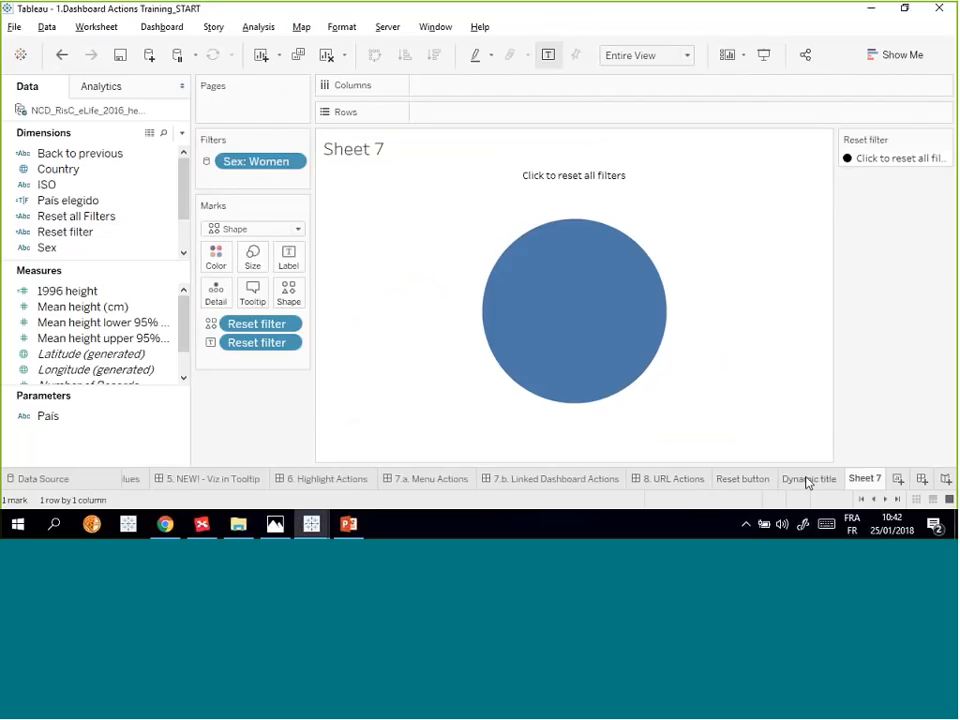
- Compare with the existing "Reset button" worksheet and its placement on the "7.b. Linked Dashboard Actions" dashboard
{"action": "left_click", "coordinate": [740, 481]}
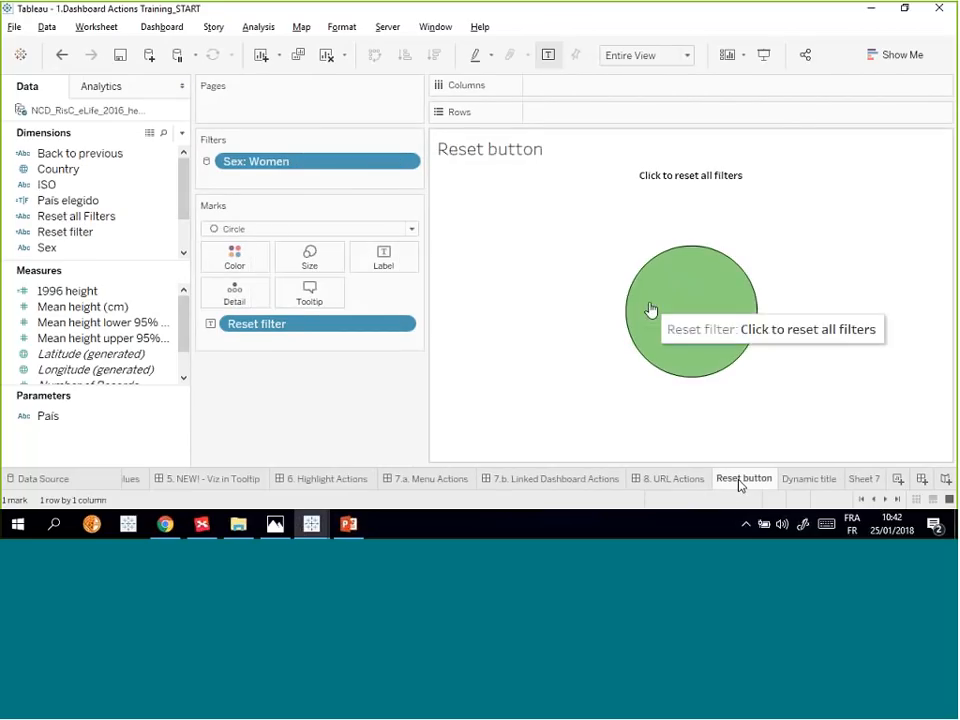
{"action": "left_click", "coordinate": [545, 484]}
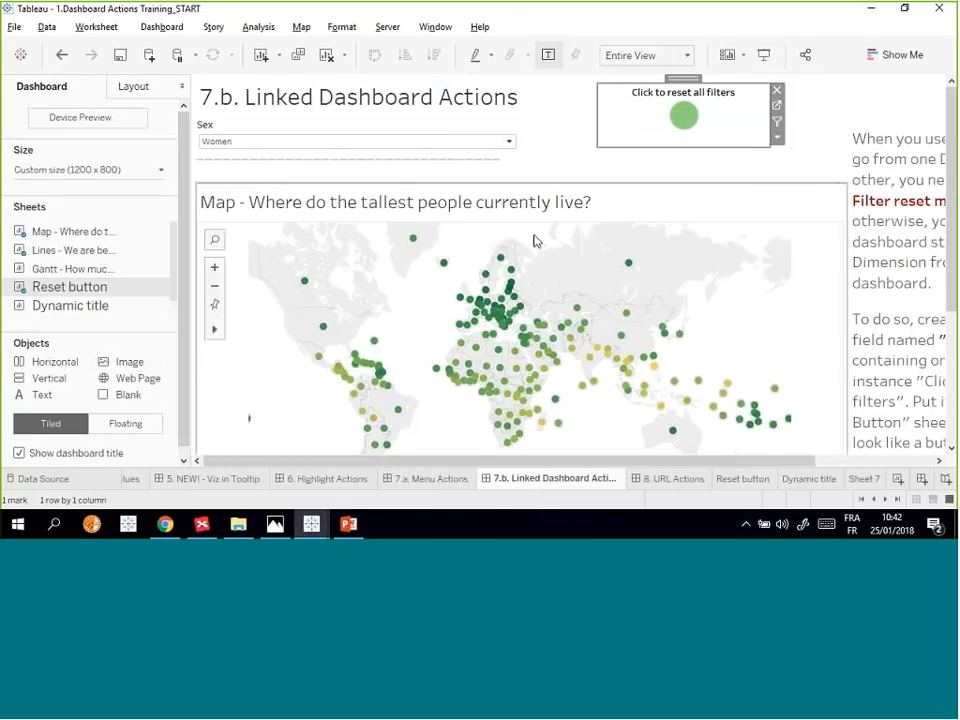
{"action": "mouse_move", "coordinate": [690, 107]}
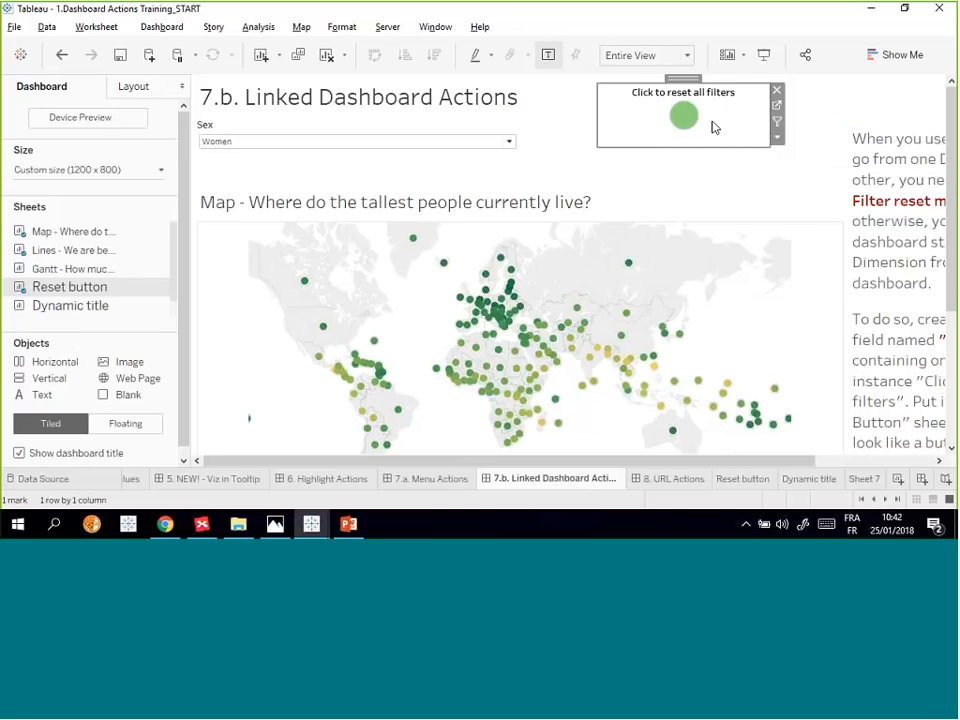
- Exclude the Reset button from the Highlight3 action's target sheets, and save the dashboard's actions
{"action": "left_click", "coordinate": [158, 30]}
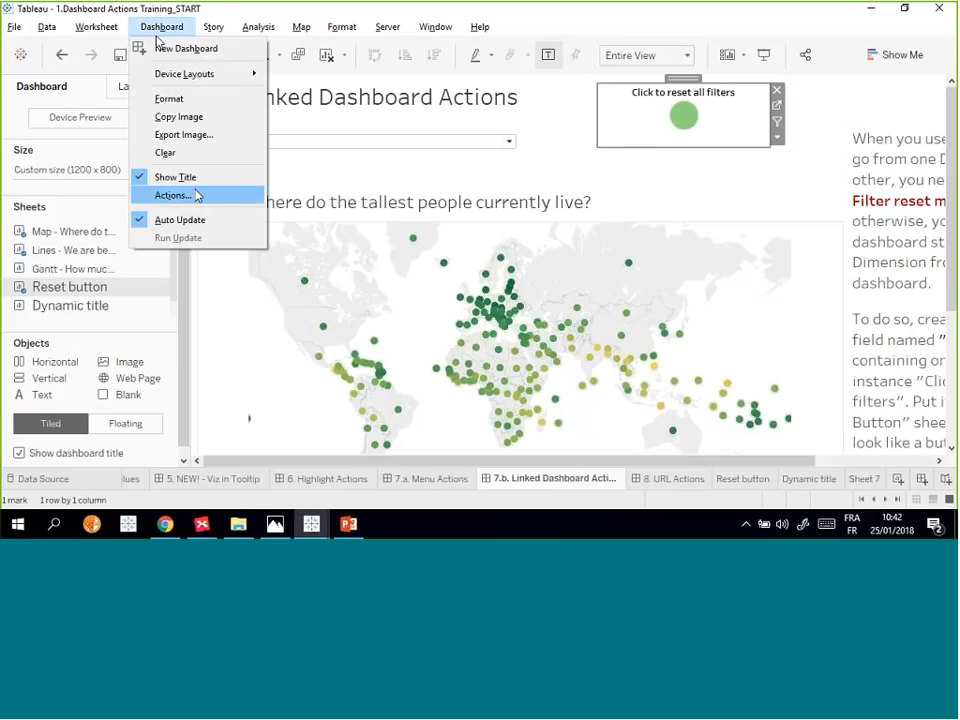
{"action": "left_click", "coordinate": [195, 196]}
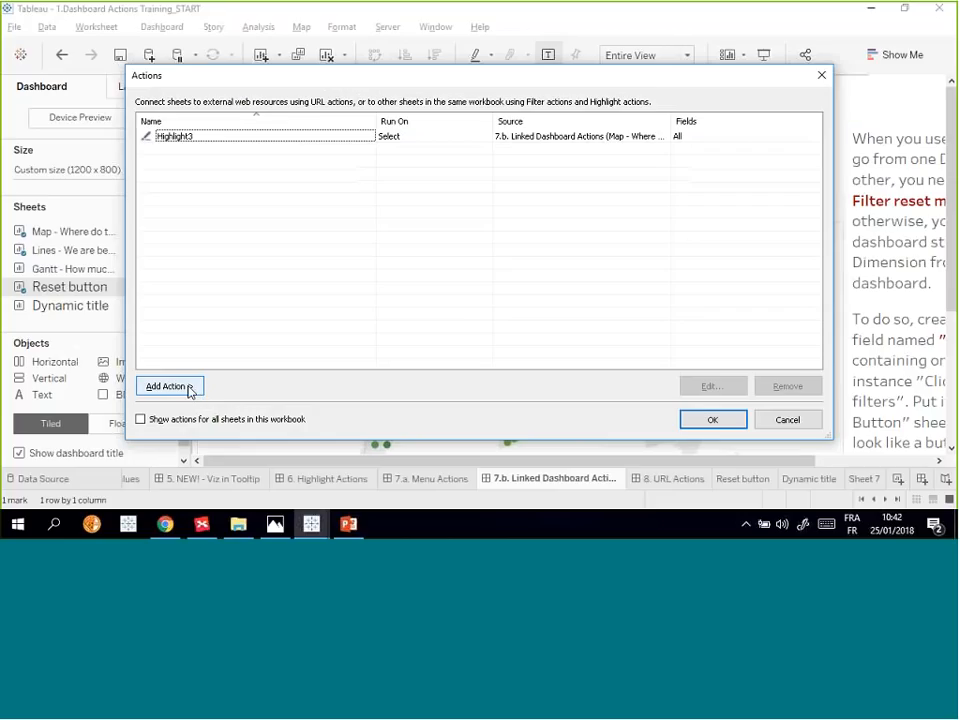
{"action": "double_click", "coordinate": [272, 146]}
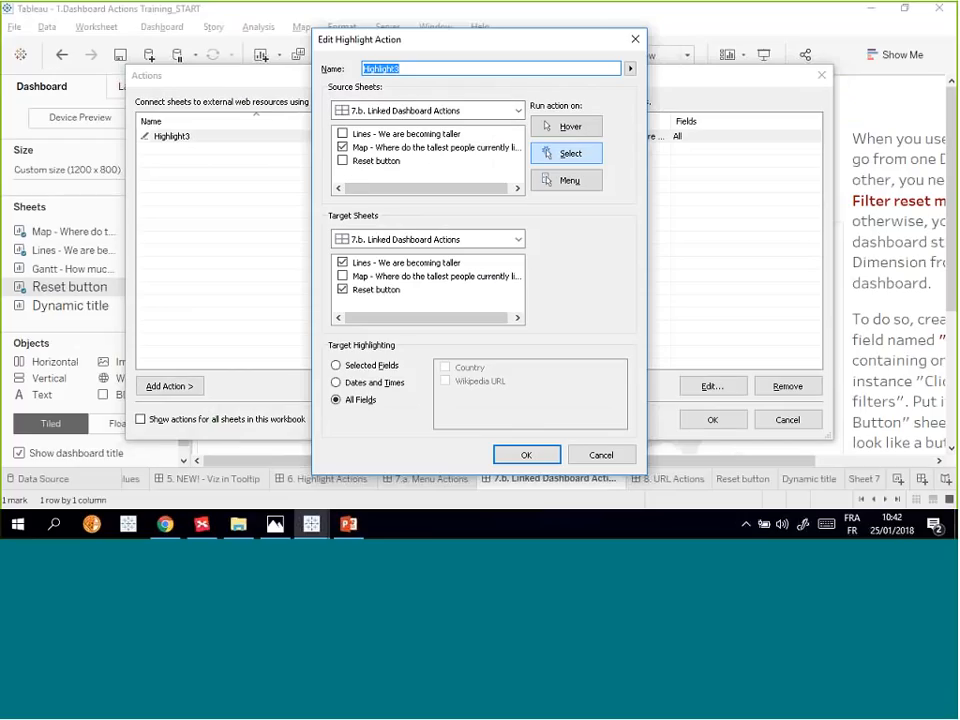
{"action": "left_click", "coordinate": [343, 289]}
{"action": "left_click", "coordinate": [526, 454]}
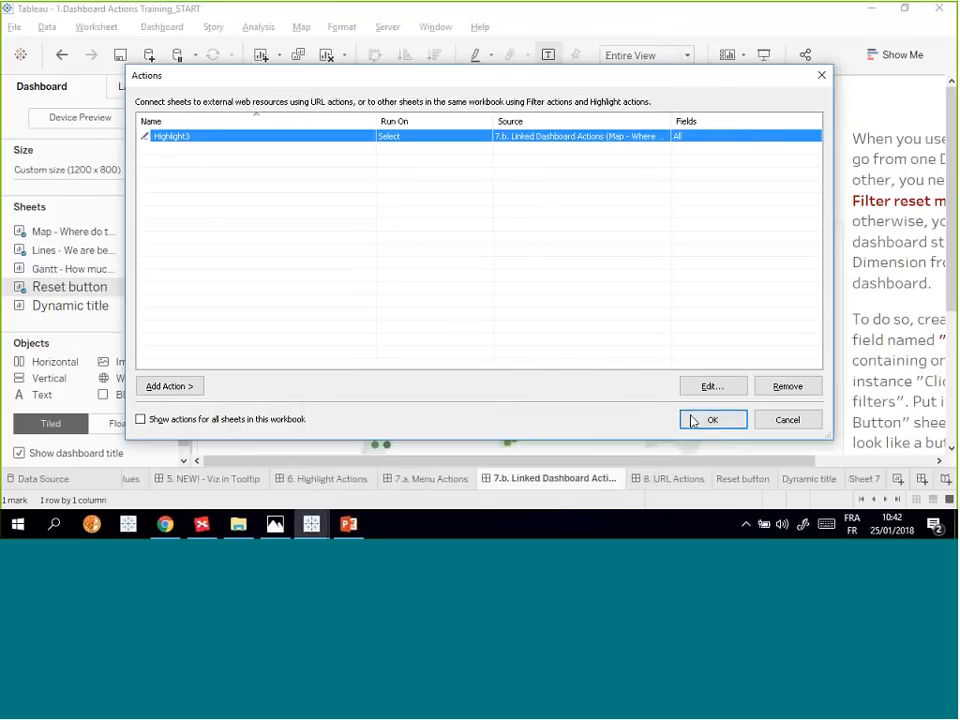
{"action": "left_click", "coordinate": [713, 419]}
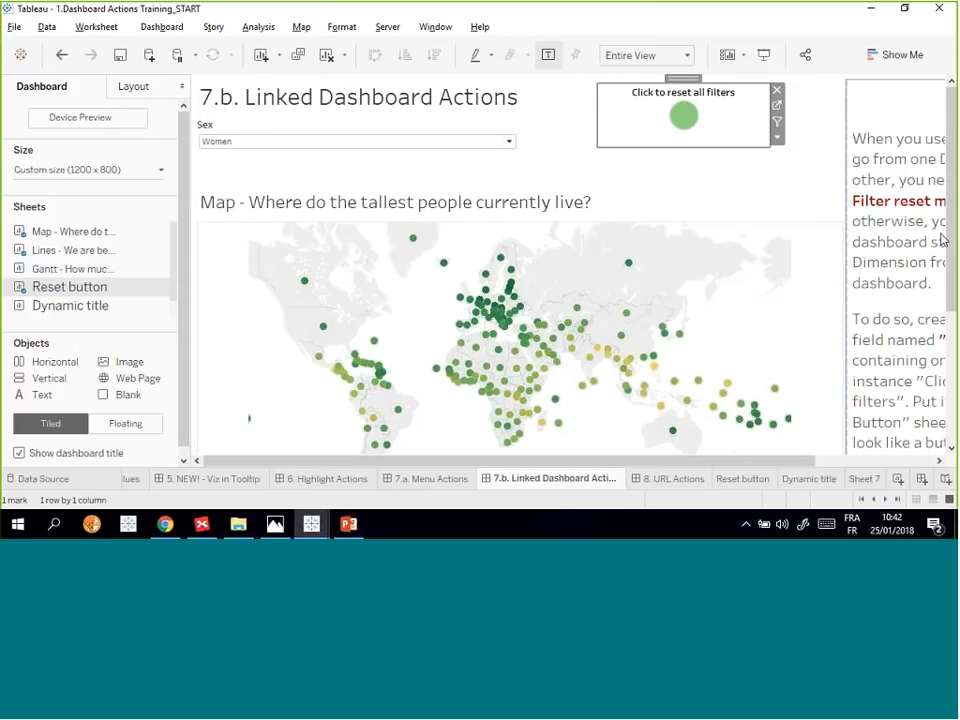
- Add a filter action to the linked dashboard with only the Reset button as source and the Lines and Map sheets as targets
{"action": "scroll", "coordinate": [952, 385], "scroll_direction": "down", "scroll_amount": 5}
{"action": "scroll", "coordinate": [770, 157], "scroll_direction": "up", "scroll_amount": 5}
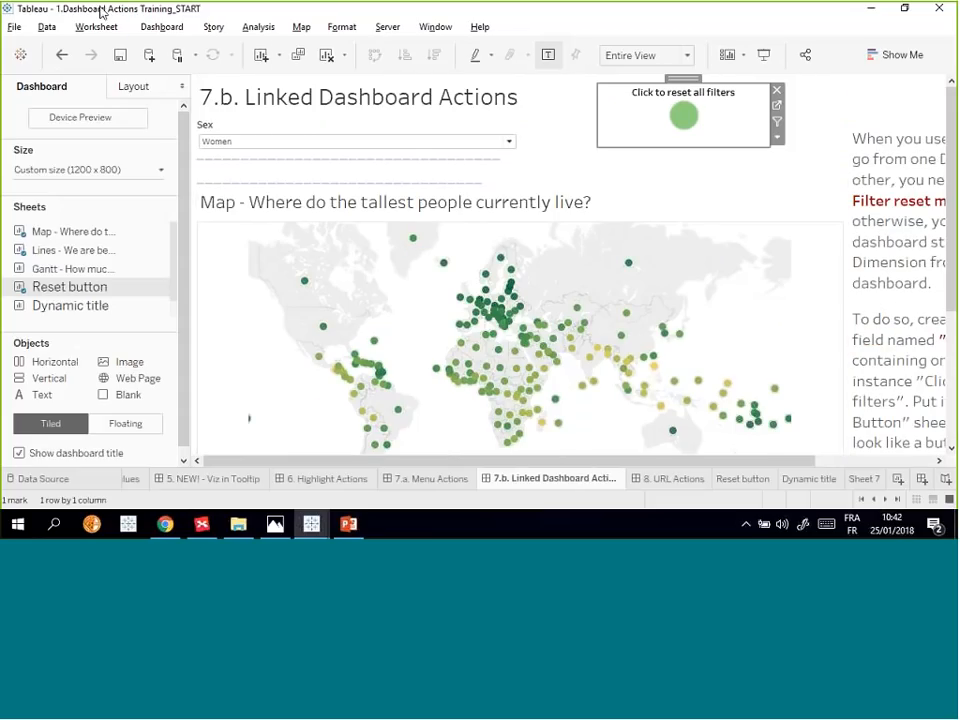
{"action": "left_click", "coordinate": [161, 27]}
{"action": "left_click", "coordinate": [189, 197]}
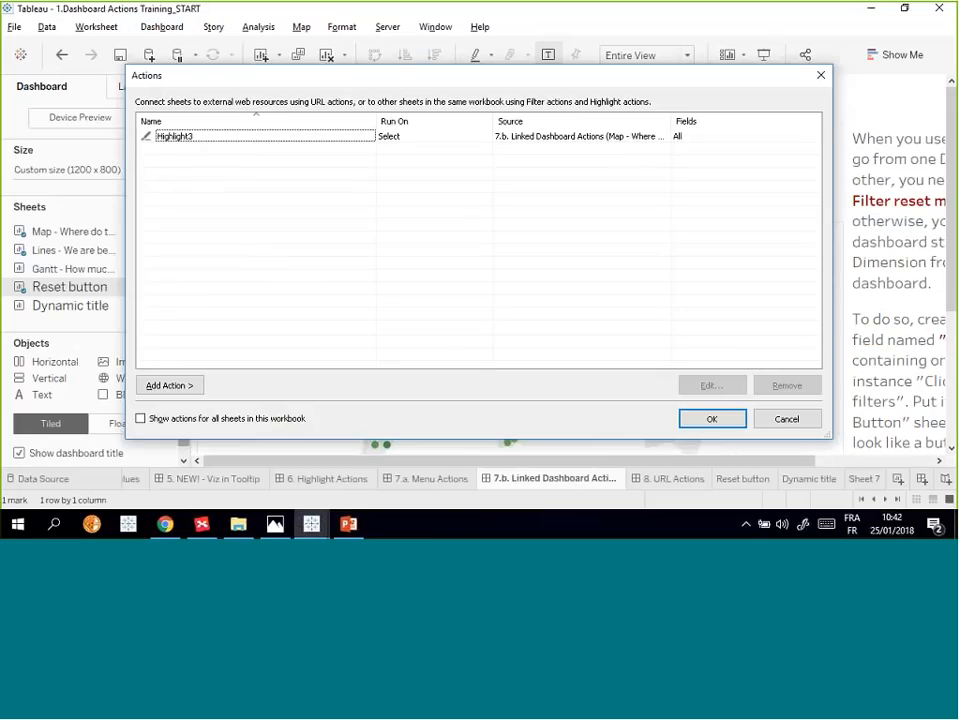
{"action": "left_click", "coordinate": [189, 387]}
{"action": "left_click", "coordinate": [243, 386]}
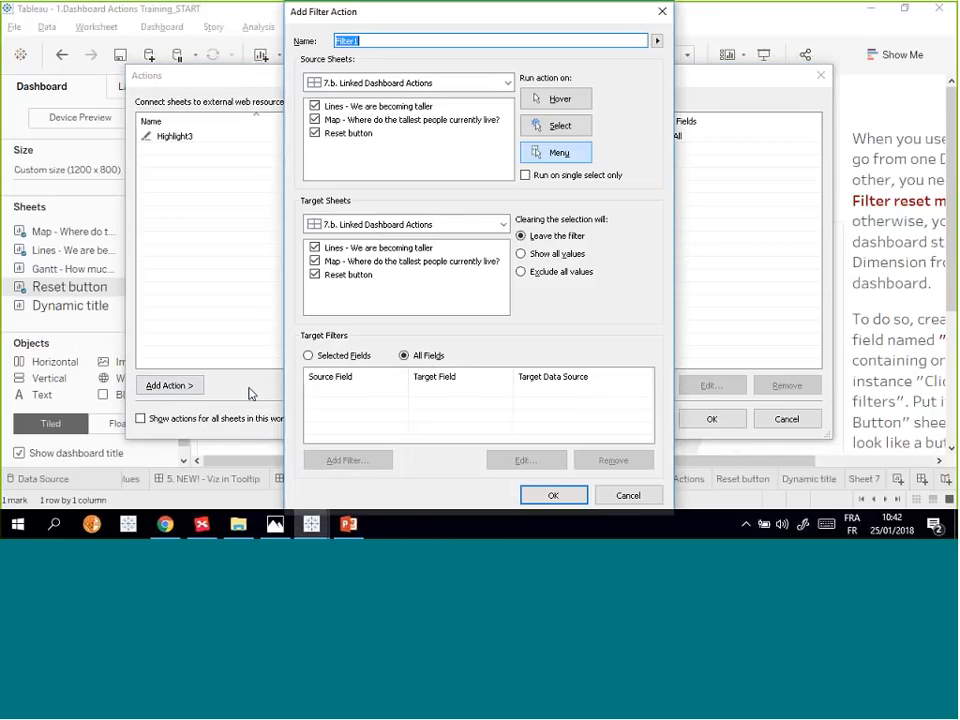
{"action": "left_click", "coordinate": [315, 107]}
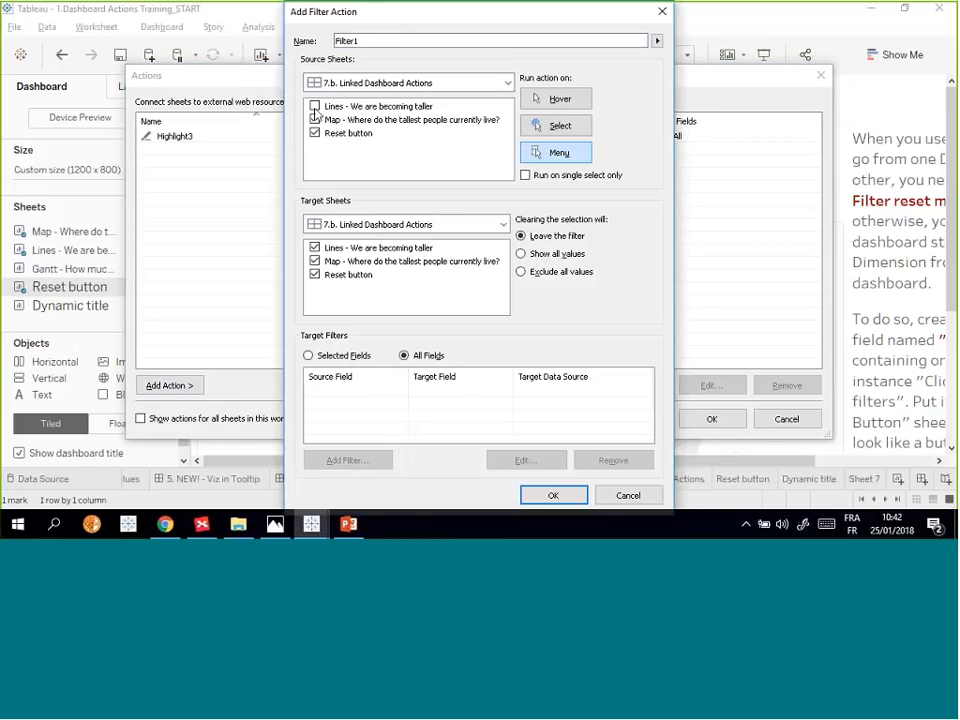
{"action": "left_click", "coordinate": [315, 273]}
- Make clearing the selection show all values, limit the filter action to the Country field, and save the dashboard's actions
{"action": "left_click", "coordinate": [309, 356]}
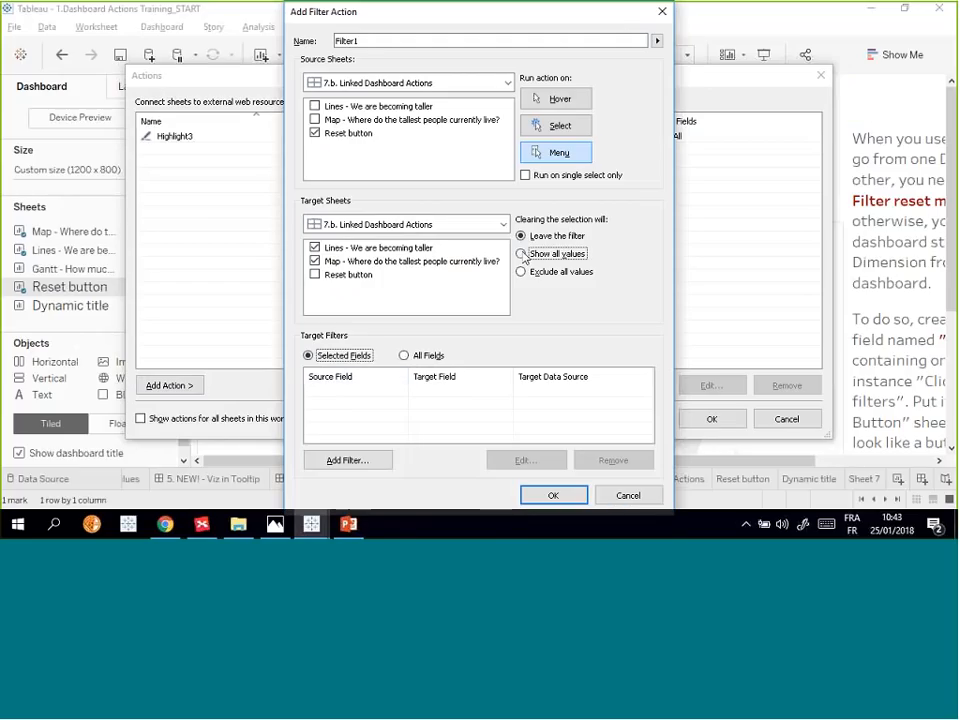
{"action": "left_click", "coordinate": [521, 254]}
{"action": "left_click", "coordinate": [406, 357]}
{"action": "left_click", "coordinate": [309, 357]}
{"action": "left_click", "coordinate": [356, 460]}
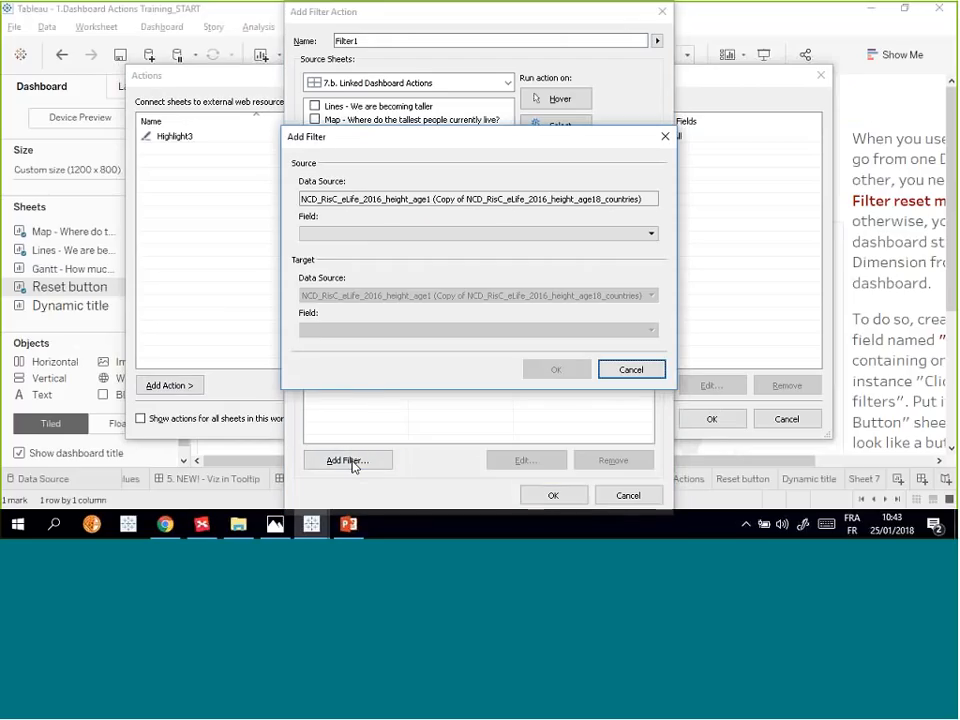
{"action": "left_click", "coordinate": [362, 234]}
{"action": "type", "text": "country"}
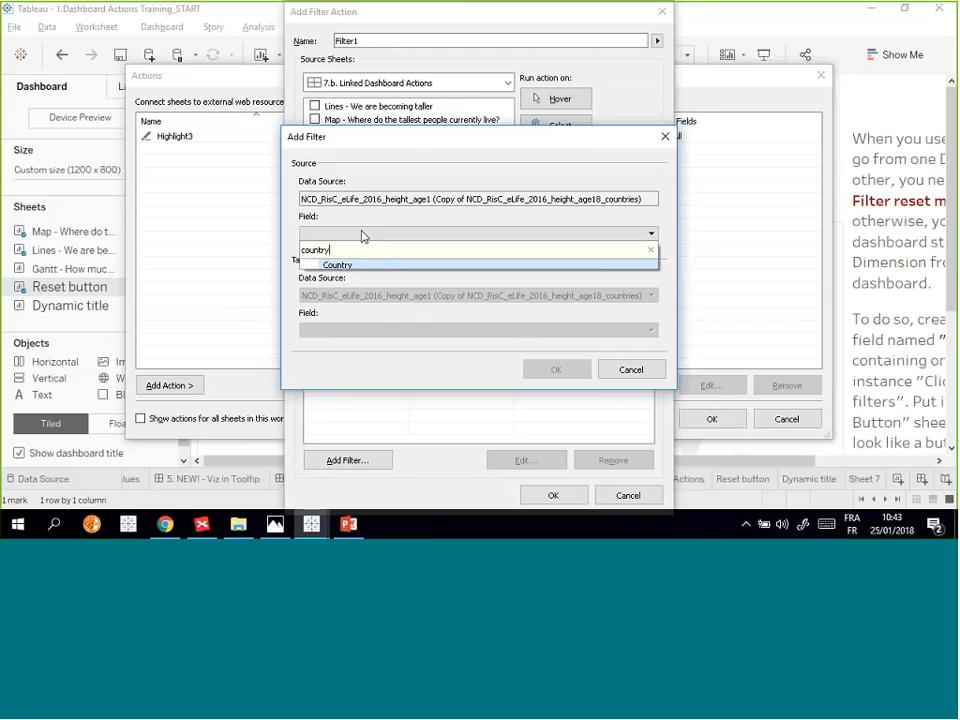
{"action": "left_click", "coordinate": [350, 265]}
{"action": "left_click", "coordinate": [552, 369]}
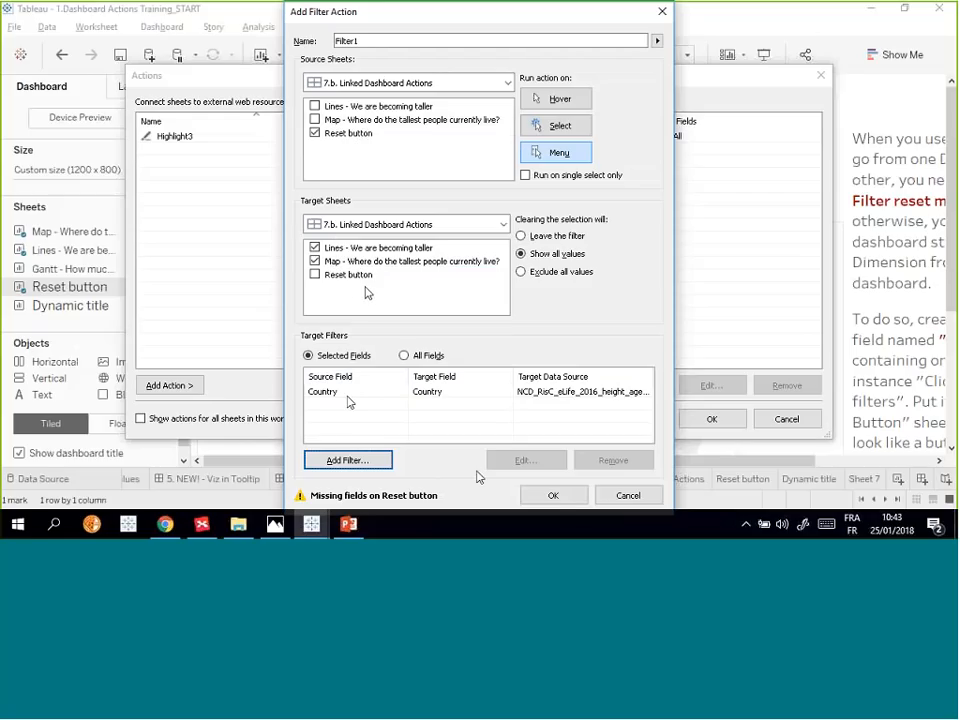
{"action": "left_click", "coordinate": [553, 495]}
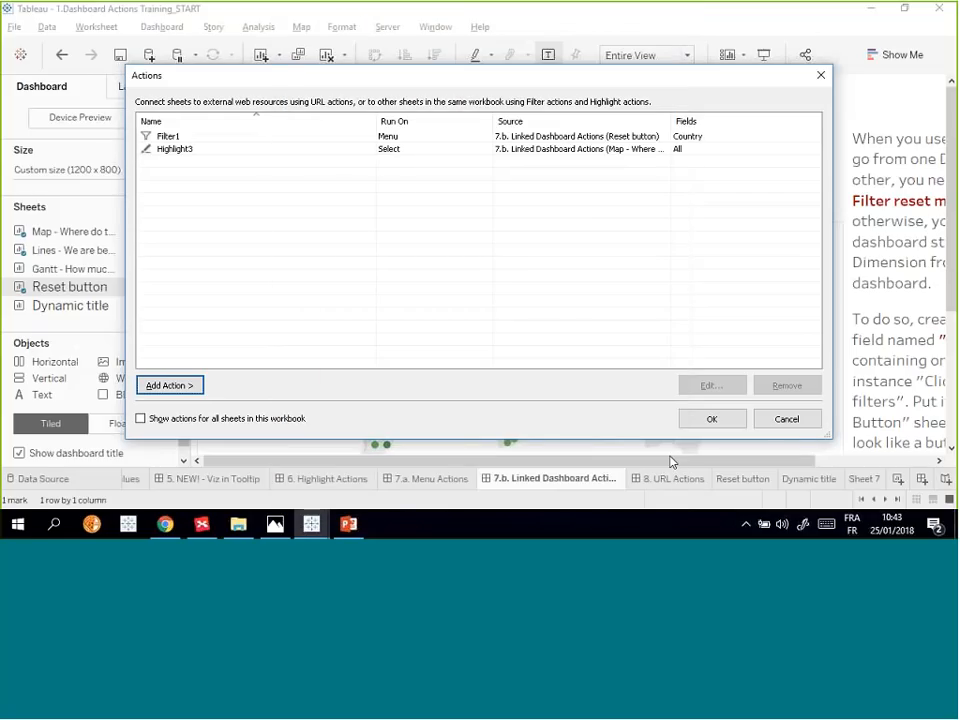
{"action": "left_click", "coordinate": [711, 419]}
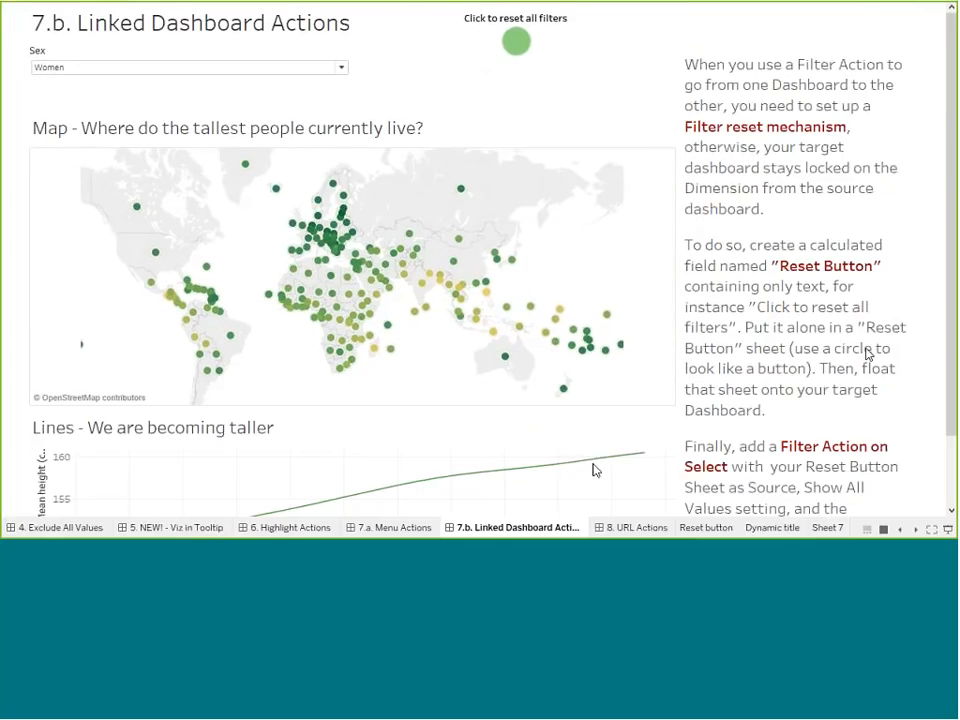
- Select and deselect a country on the map, and reset the linked dashboard's filters with the reset button
{"action": "left_click", "coordinate": [459, 285]}
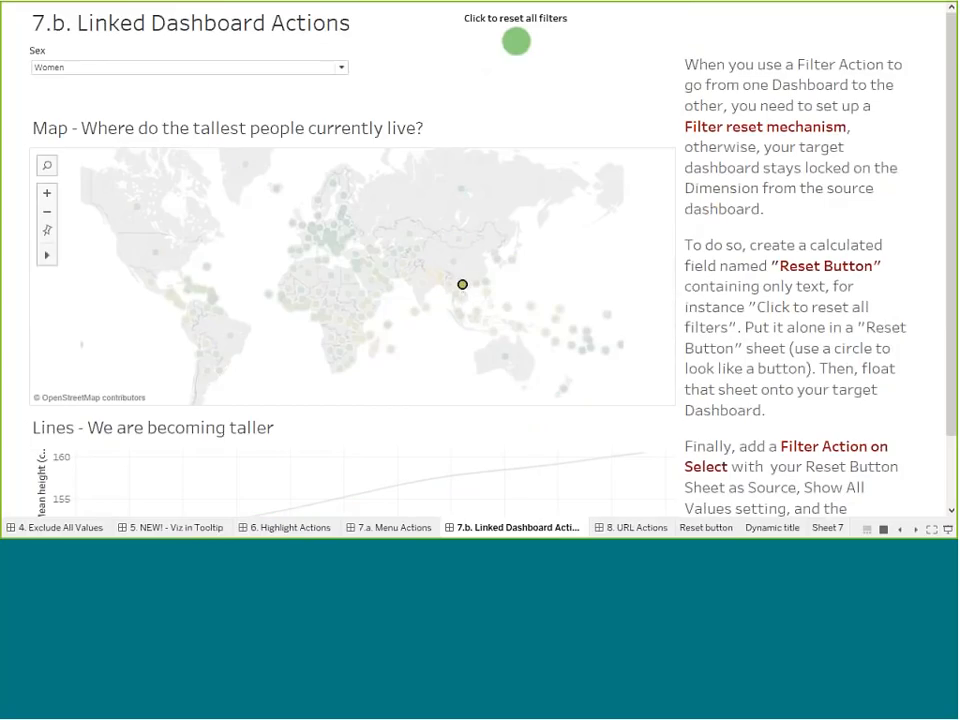
{"action": "left_click", "coordinate": [463, 286]}
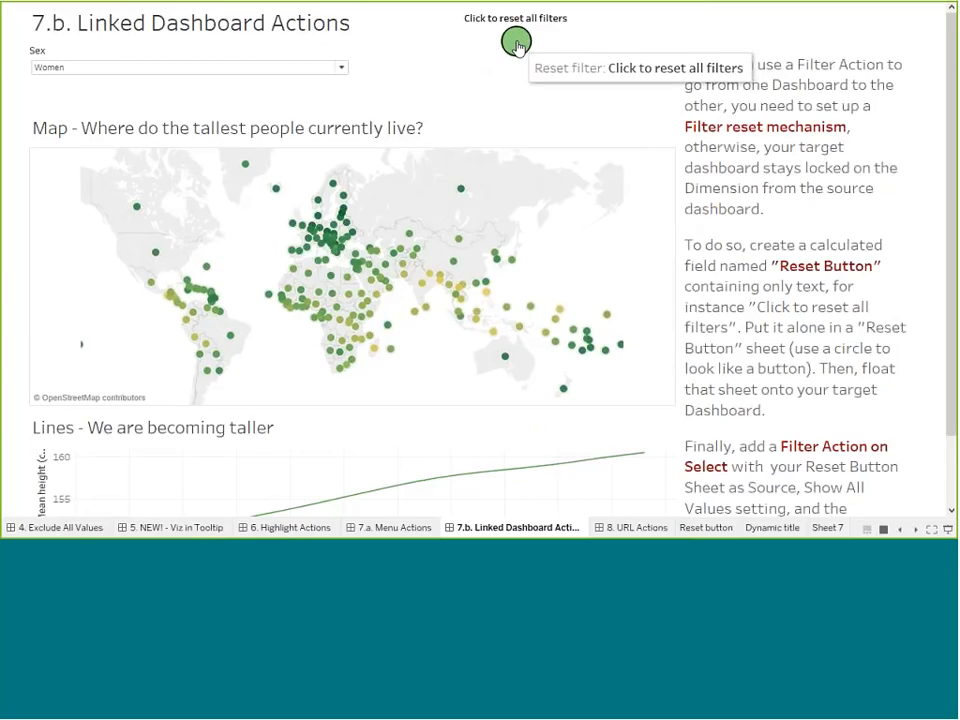
{"action": "left_click", "coordinate": [516, 44]}
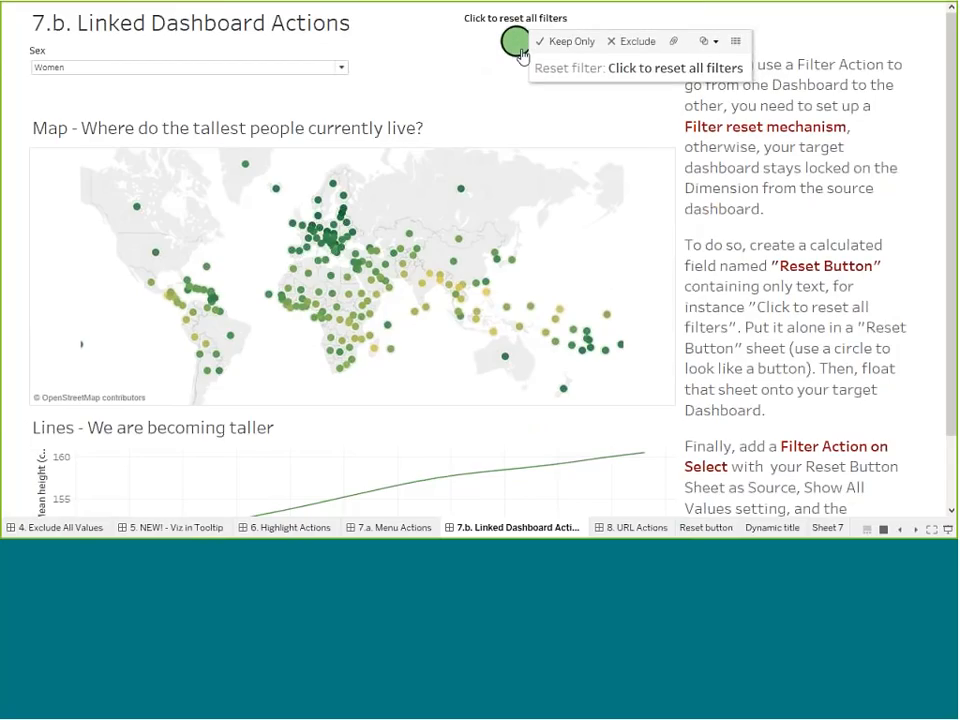
{"action": "left_click", "coordinate": [516, 44]}
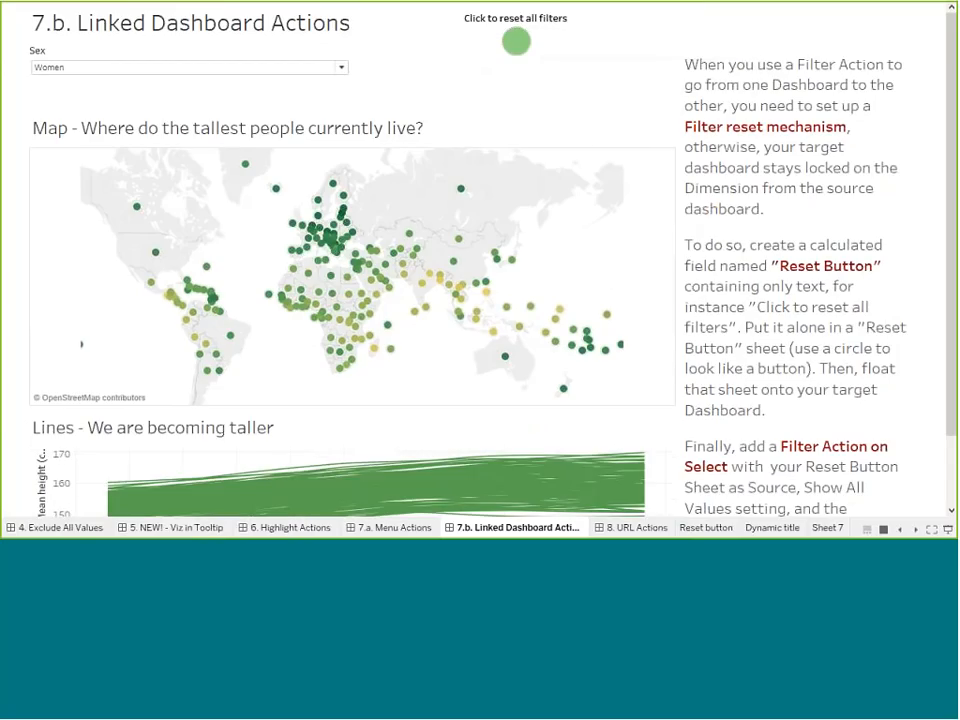
{"action": "mouse_move", "coordinate": [631, 484]}
{"action": "scroll", "coordinate": [705, 439], "scroll_direction": "down", "scroll_amount": 1}
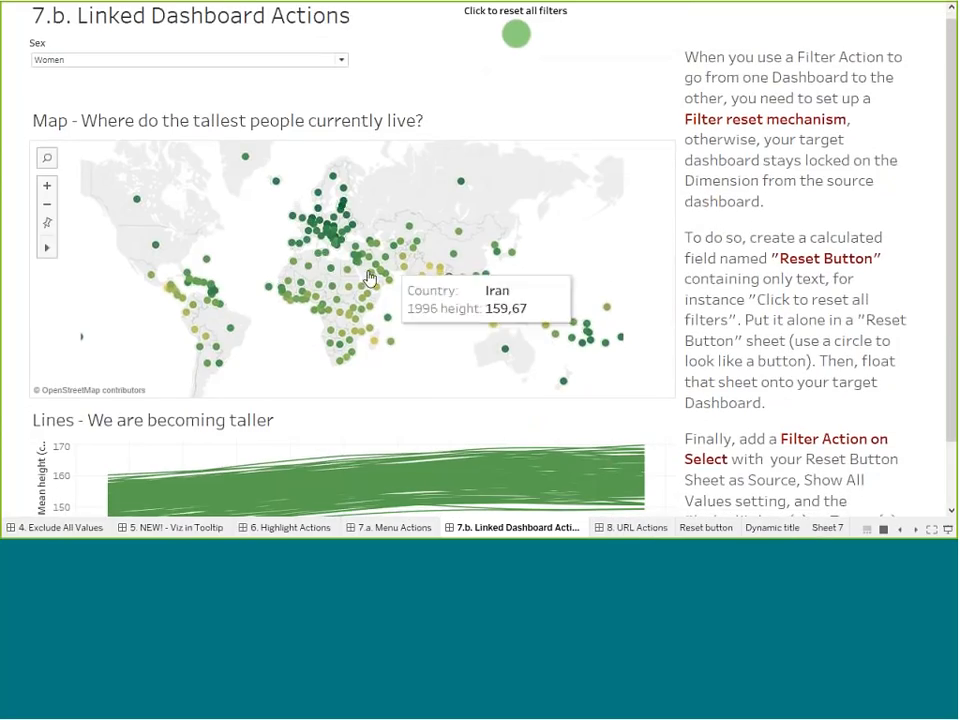
- Select the United Kingdom on the map to check its highlight in the Lines chart, and clear the selection
{"action": "left_click", "coordinate": [311, 224]}
{"action": "left_click", "coordinate": [311, 220]}
{"action": "left_click", "coordinate": [302, 219]}
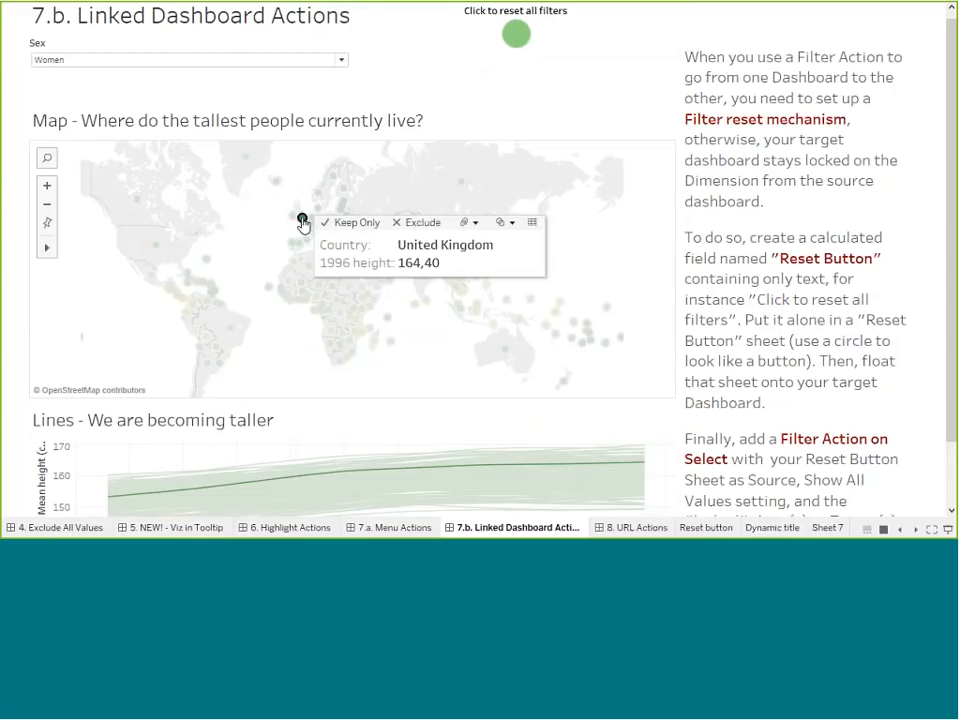
{"action": "left_click", "coordinate": [302, 219]}
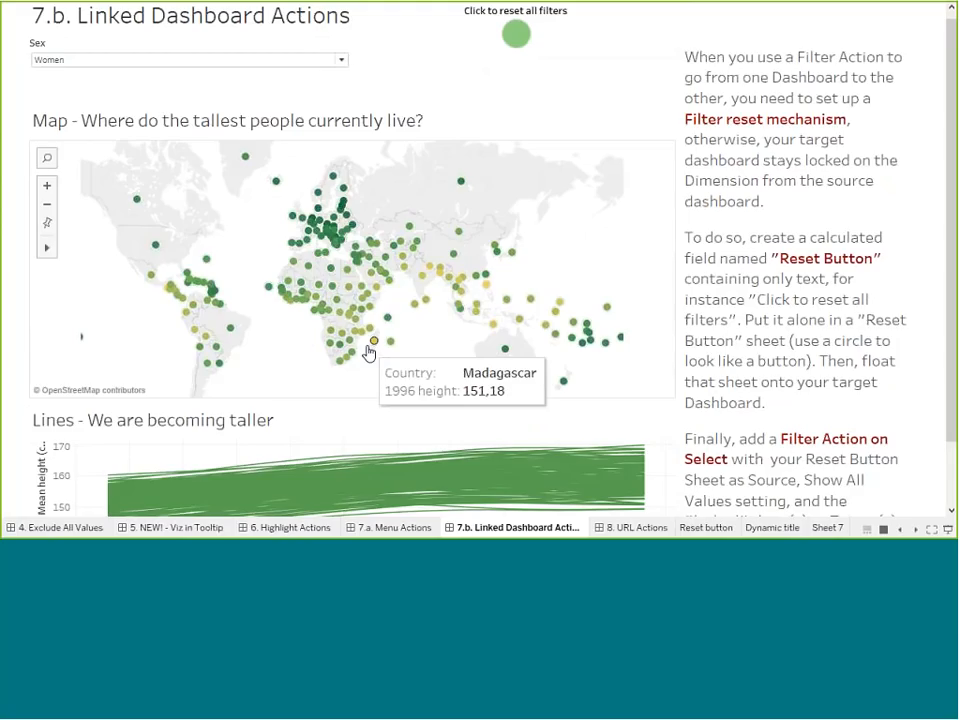
- Add a URL action to the "8. URL Actions" dashboard that runs on Menu and uses the Wikipedia URL field, and save it
{"action": "mouse_move", "coordinate": [657, 531]}
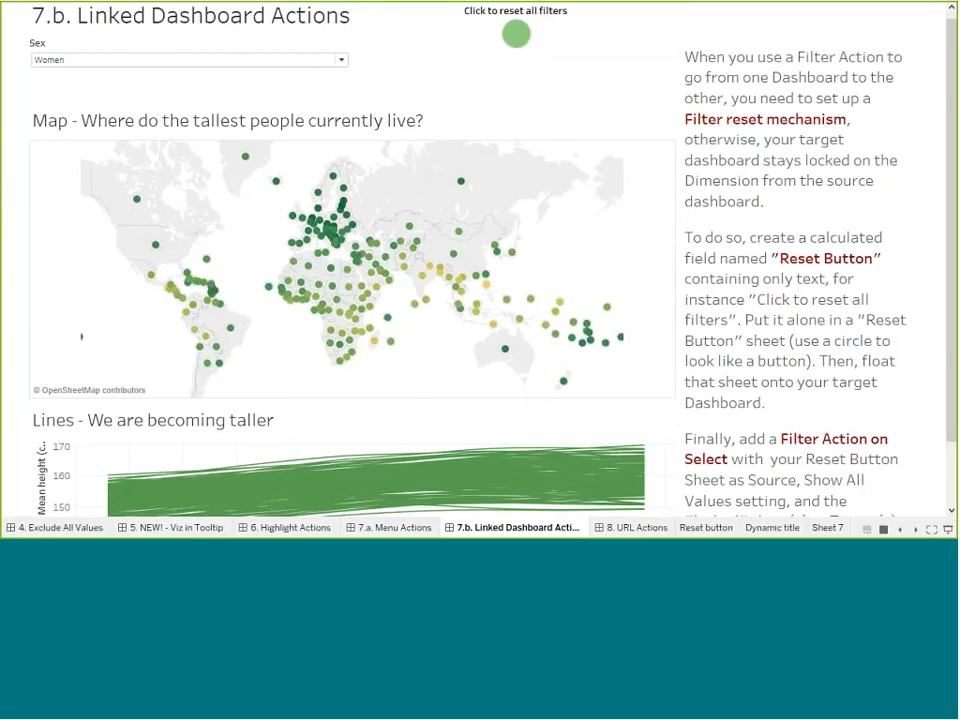
{"action": "mouse_move", "coordinate": [627, 537]}
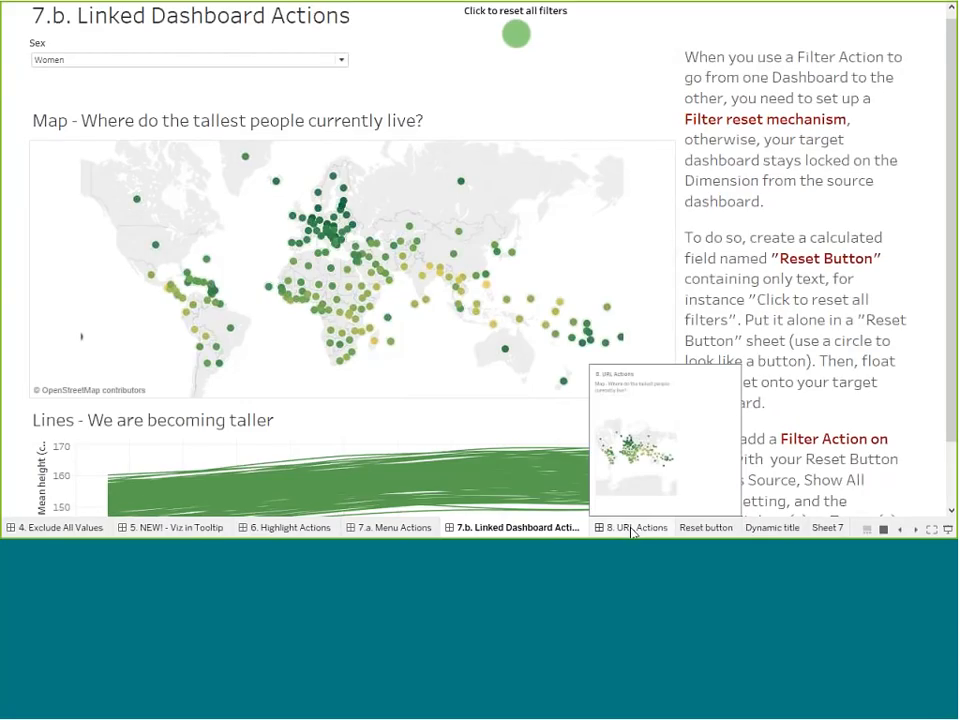
{"action": "left_click", "coordinate": [631, 530]}
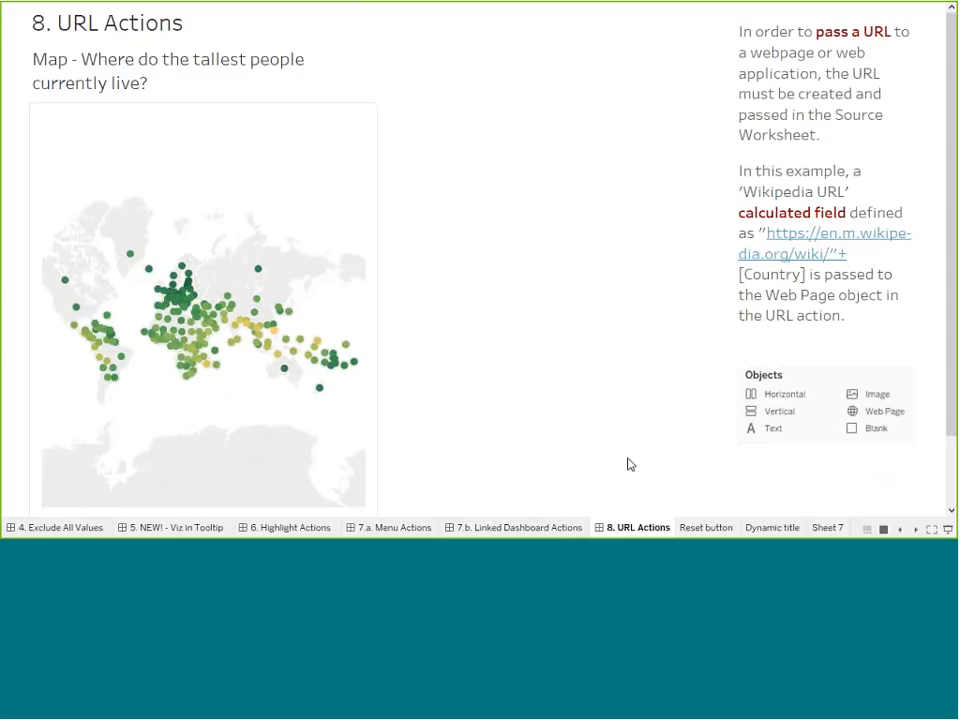
{"action": "key", "text": "Escape"}
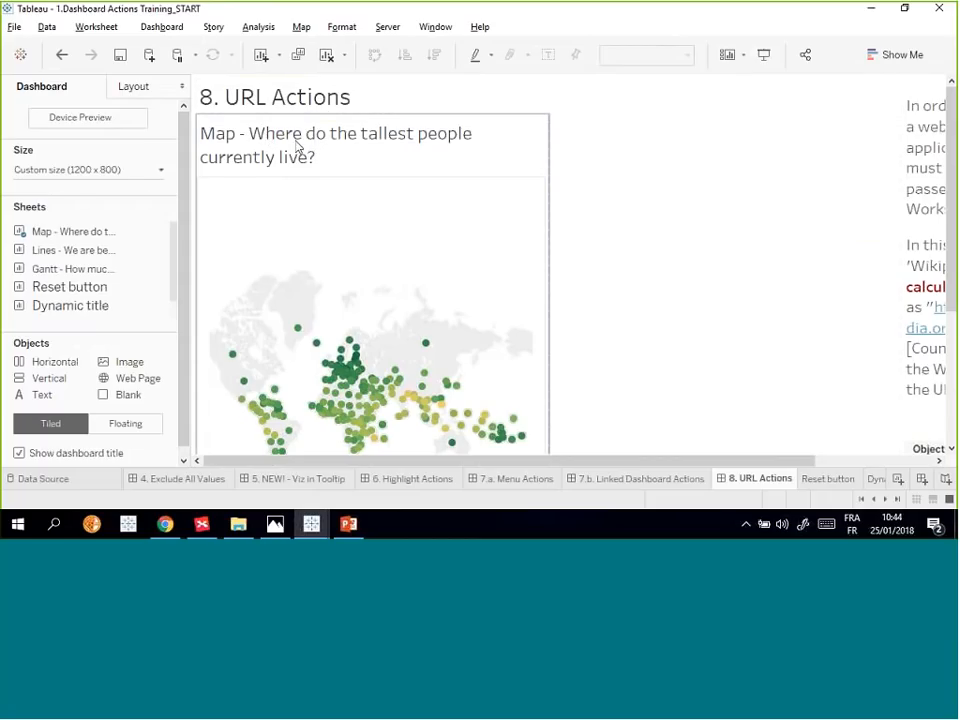
{"action": "left_click", "coordinate": [164, 28]}
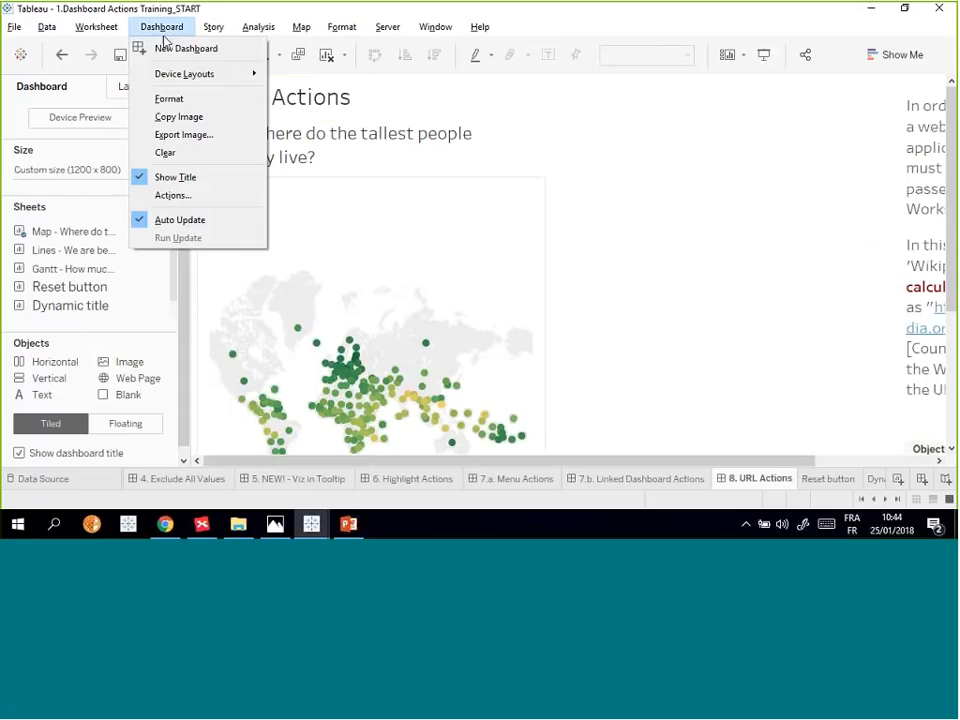
{"action": "left_click", "coordinate": [182, 195]}
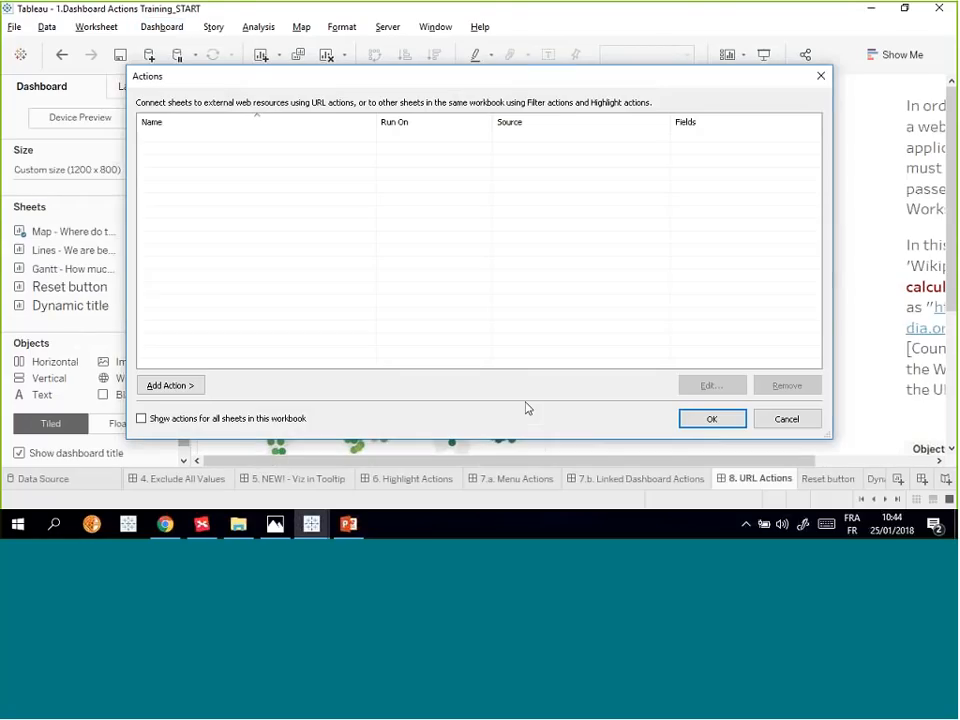
{"action": "left_click", "coordinate": [178, 386]}
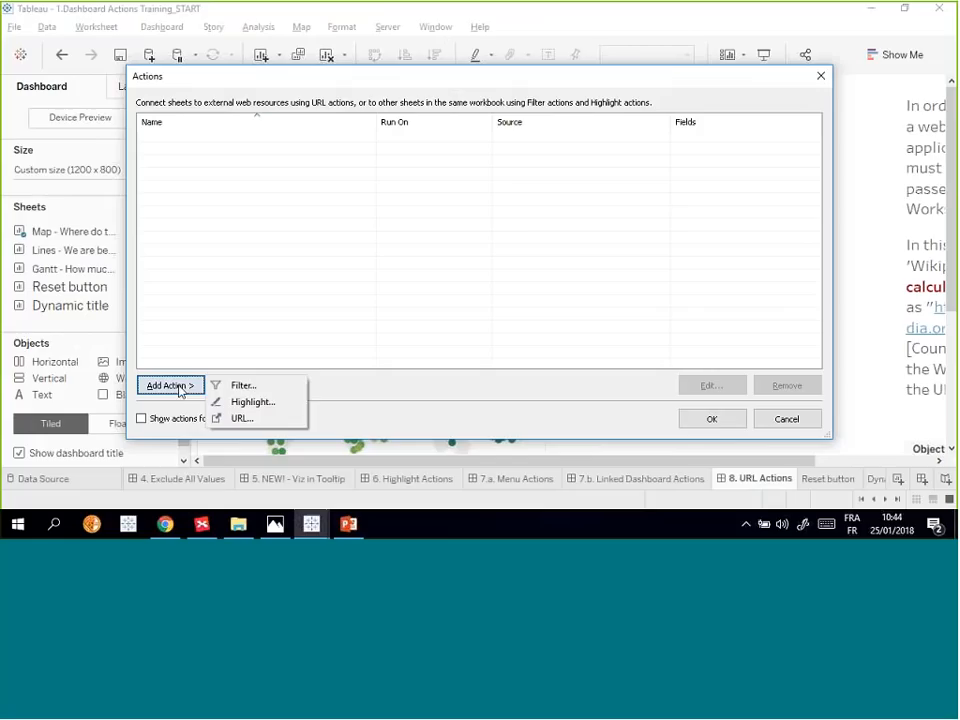
{"action": "left_click", "coordinate": [242, 420]}
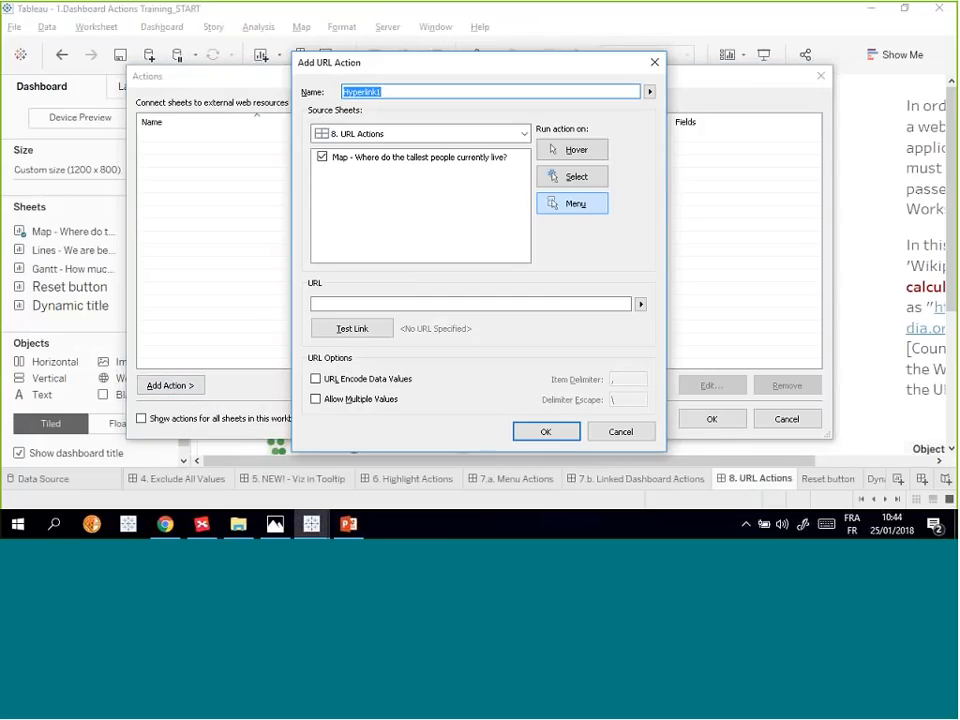
{"action": "left_click", "coordinate": [641, 305]}
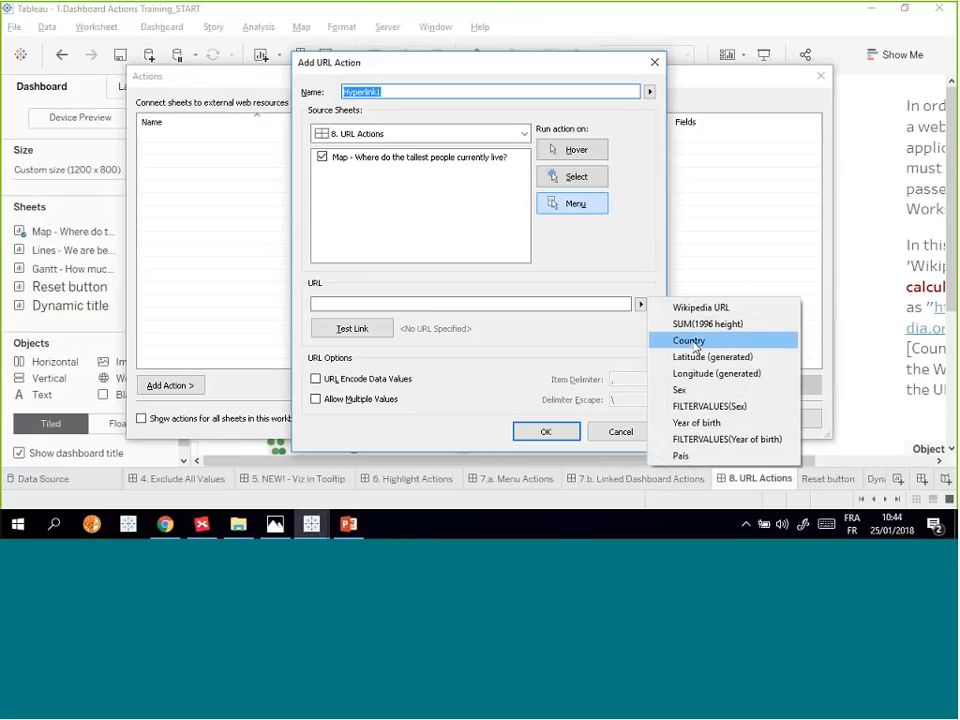
{"action": "left_click", "coordinate": [692, 312]}
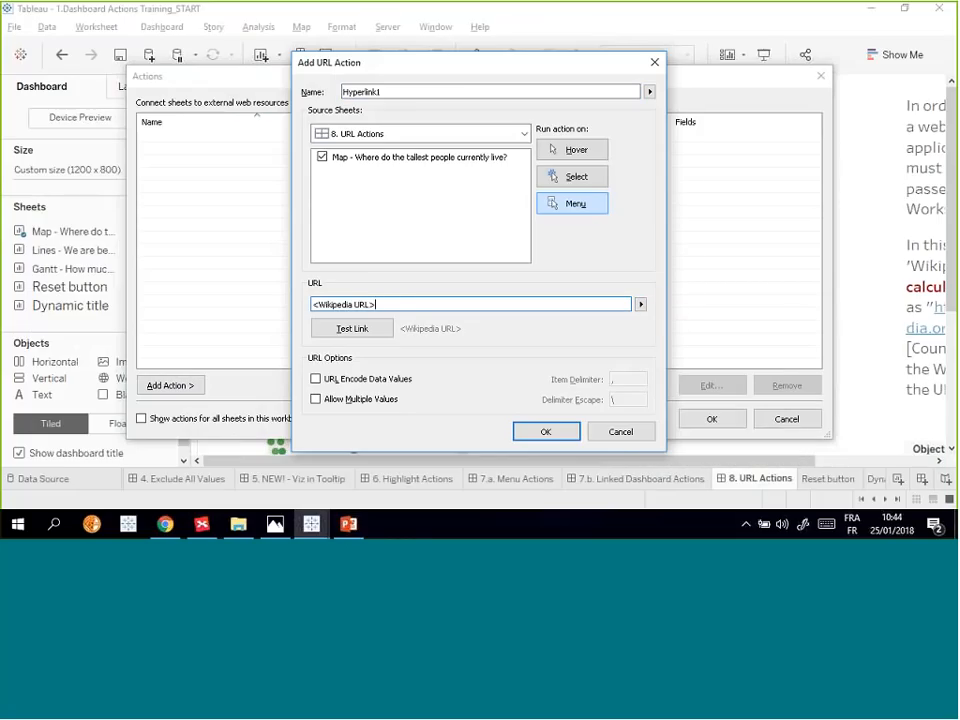
{"action": "left_click", "coordinate": [546, 431]}
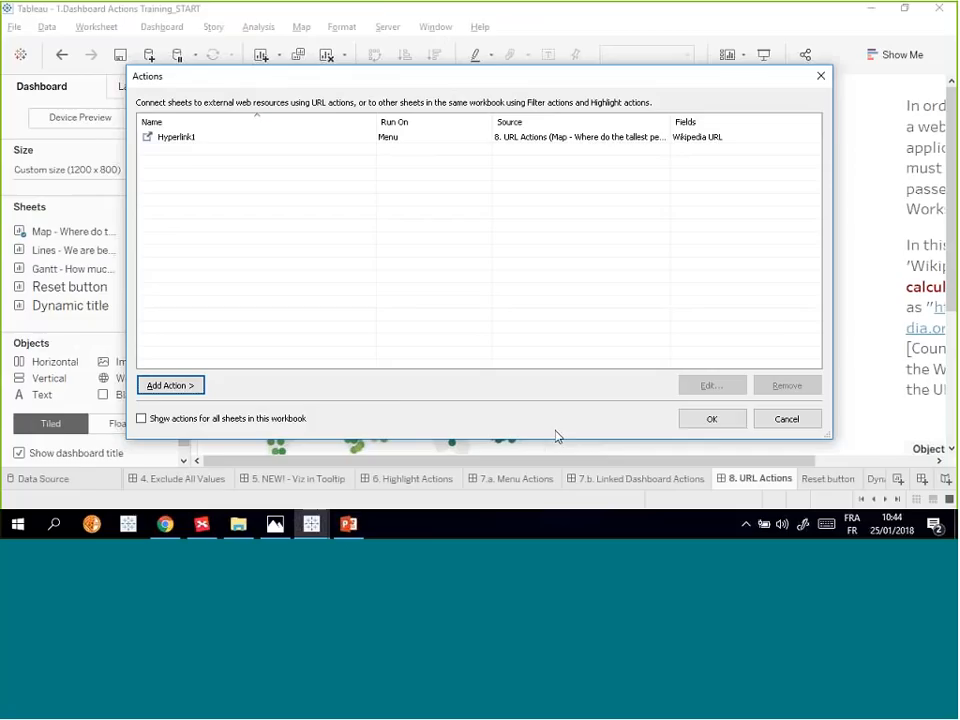
{"action": "left_click", "coordinate": [708, 419]}
- Go from the dashboard to the Map worksheet and duplicate the Wikipedia URL field
{"action": "left_click", "coordinate": [486, 186]}
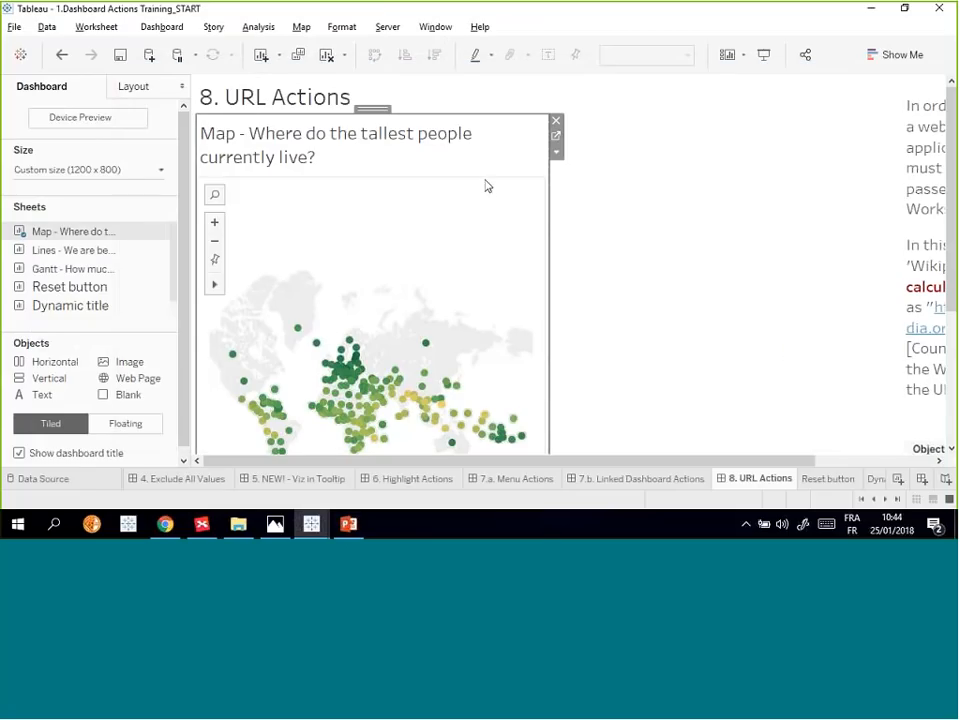
{"action": "left_click", "coordinate": [556, 135]}
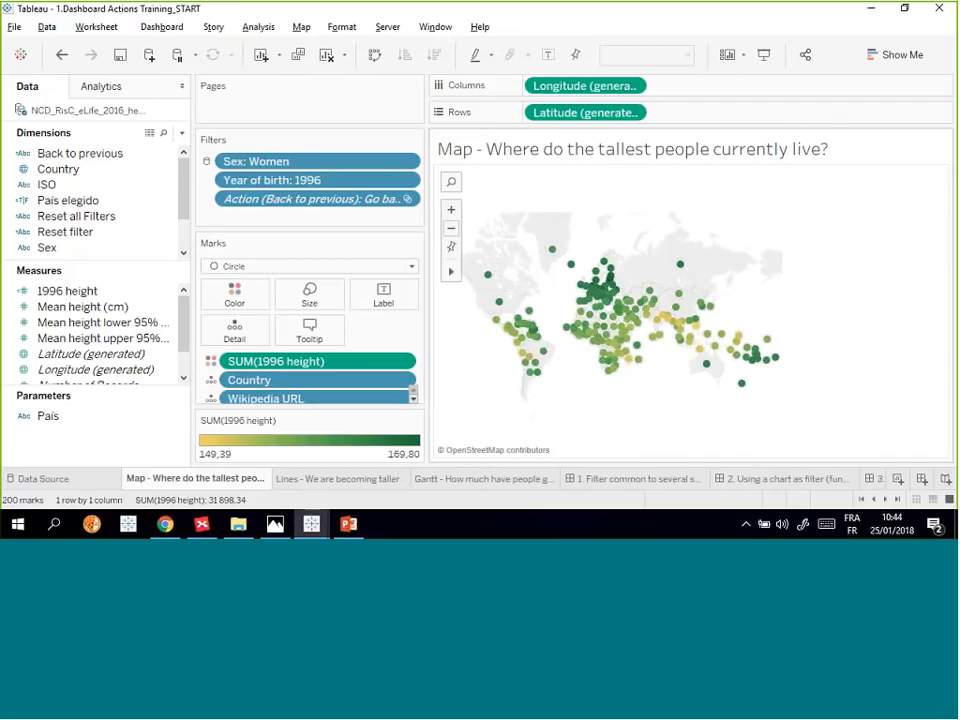
{"action": "left_click", "coordinate": [451, 228]}
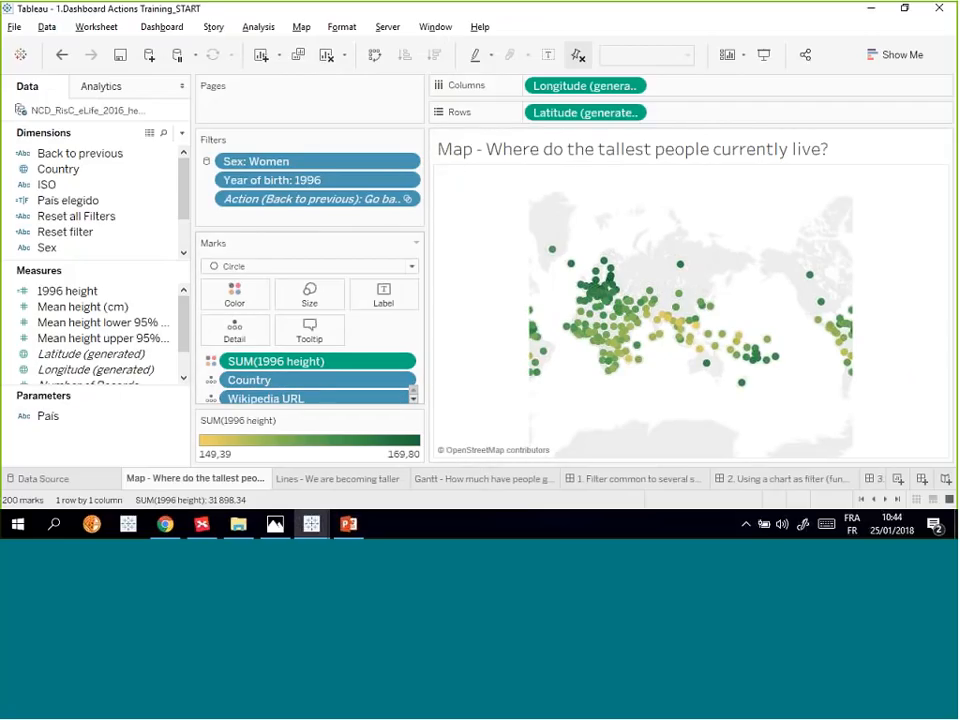
{"action": "left_click", "coordinate": [106, 186]}
{"action": "scroll", "coordinate": [118, 250], "scroll_direction": "down", "scroll_amount": 1}
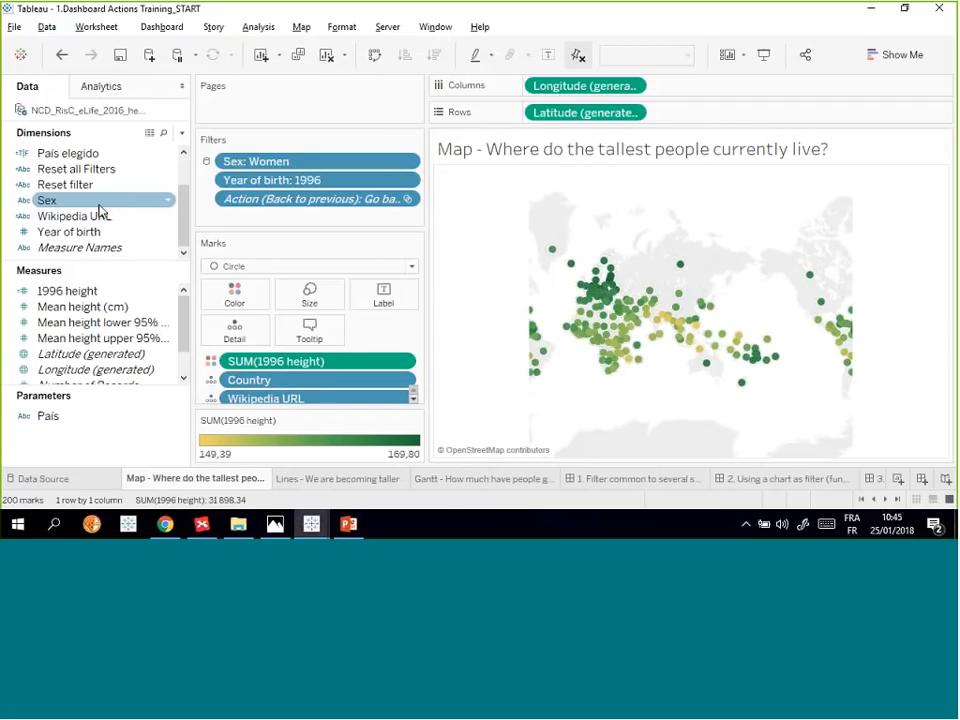
{"action": "right_click", "coordinate": [104, 217]}
{"action": "left_click", "coordinate": [145, 254]}
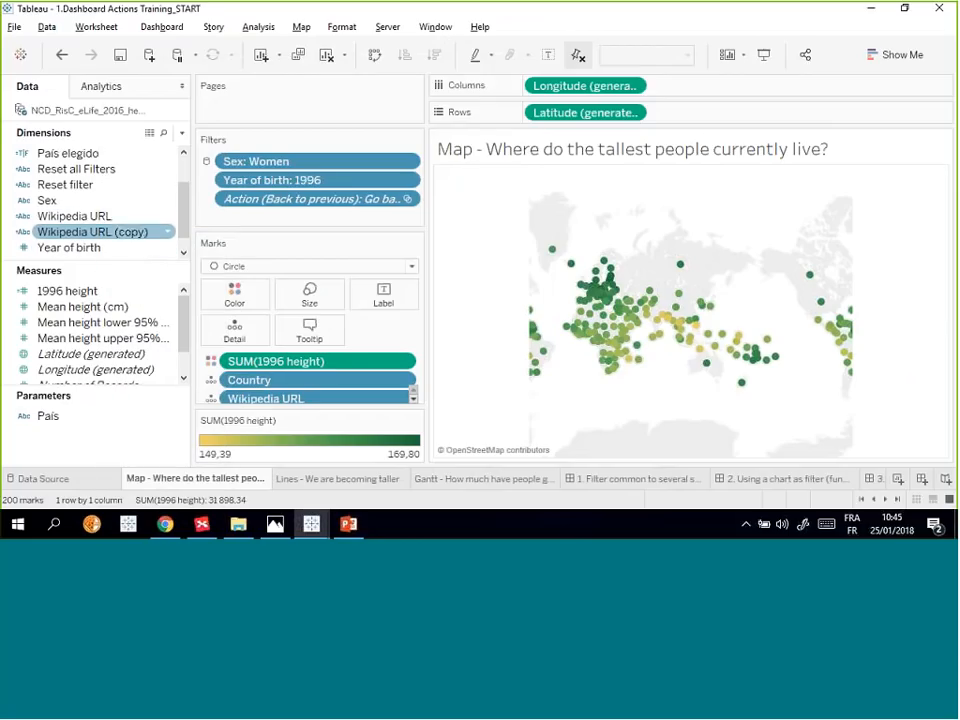
- Open the original Wikipedia URL calculated field and examine its formula
{"action": "right_click", "coordinate": [90, 218]}
{"action": "left_click", "coordinate": [141, 88]}
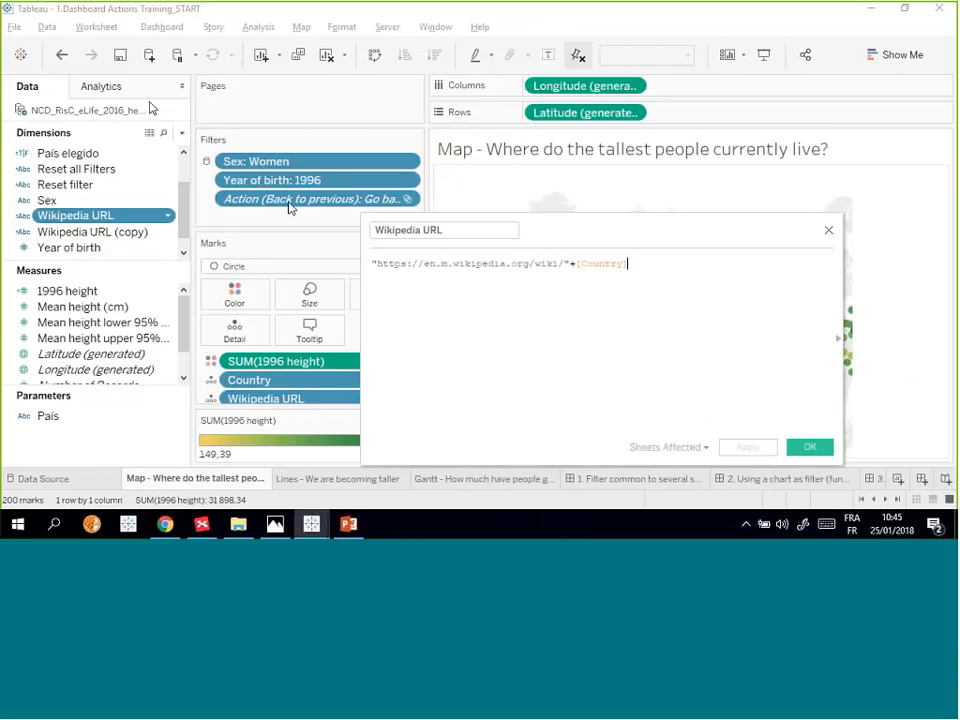
{"action": "left_click_drag", "start_coordinate": [372, 263], "coordinate": [647, 267]}
{"action": "left_click", "coordinate": [646, 266]}
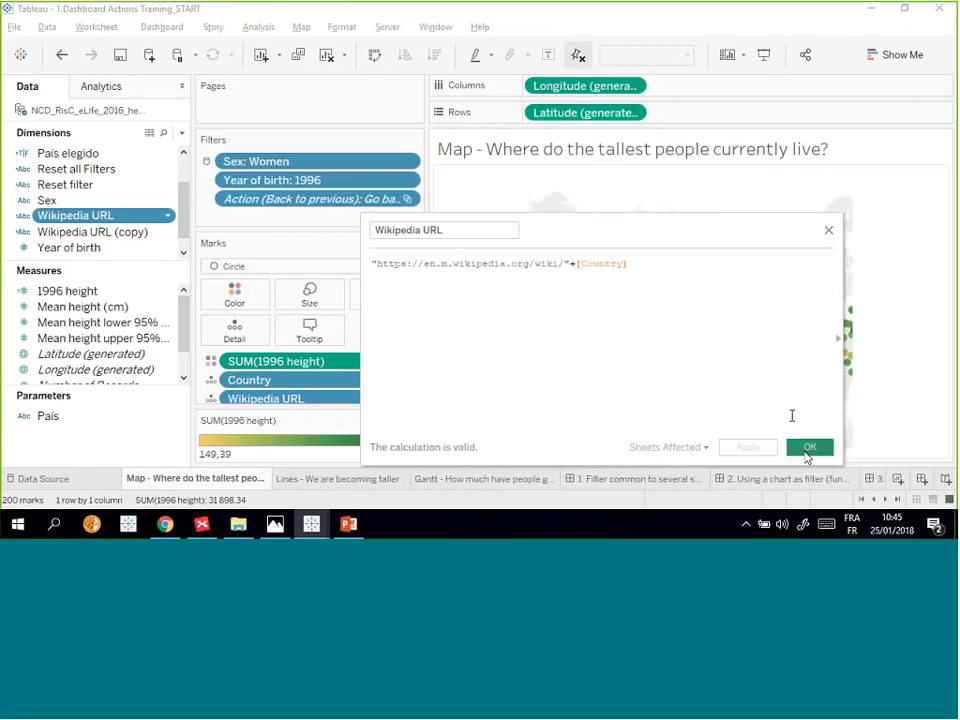
{"action": "left_click", "coordinate": [808, 446]}
- Return to the "8. URL Actions" dashboard and reset the map to its default view
{"action": "left_click", "coordinate": [898, 500]}
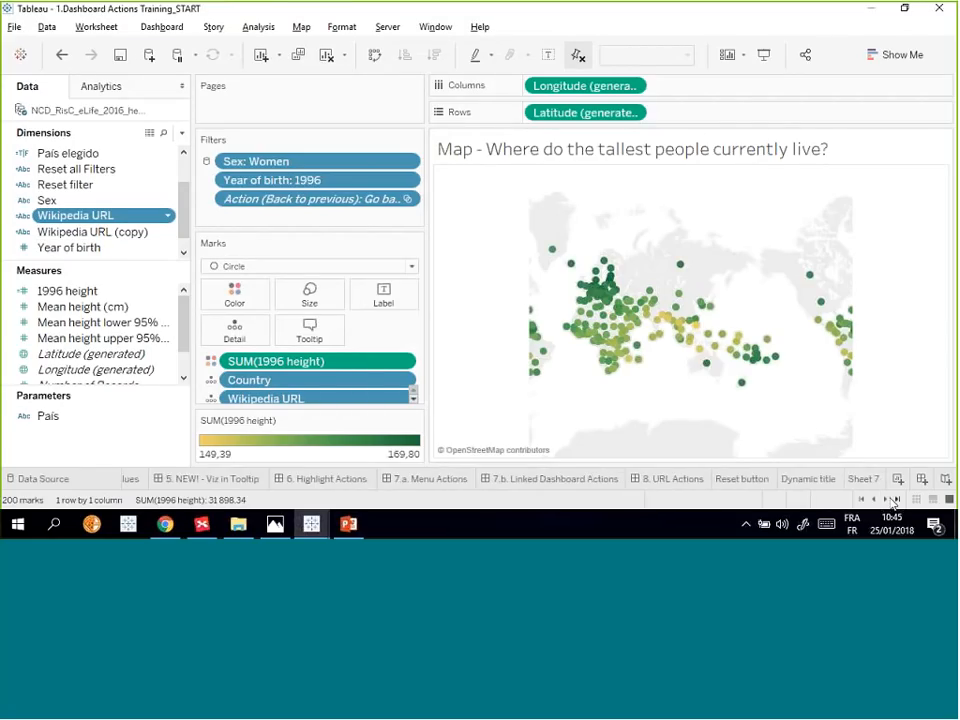
{"action": "left_click", "coordinate": [583, 336]}
{"action": "left_click", "coordinate": [583, 336]}
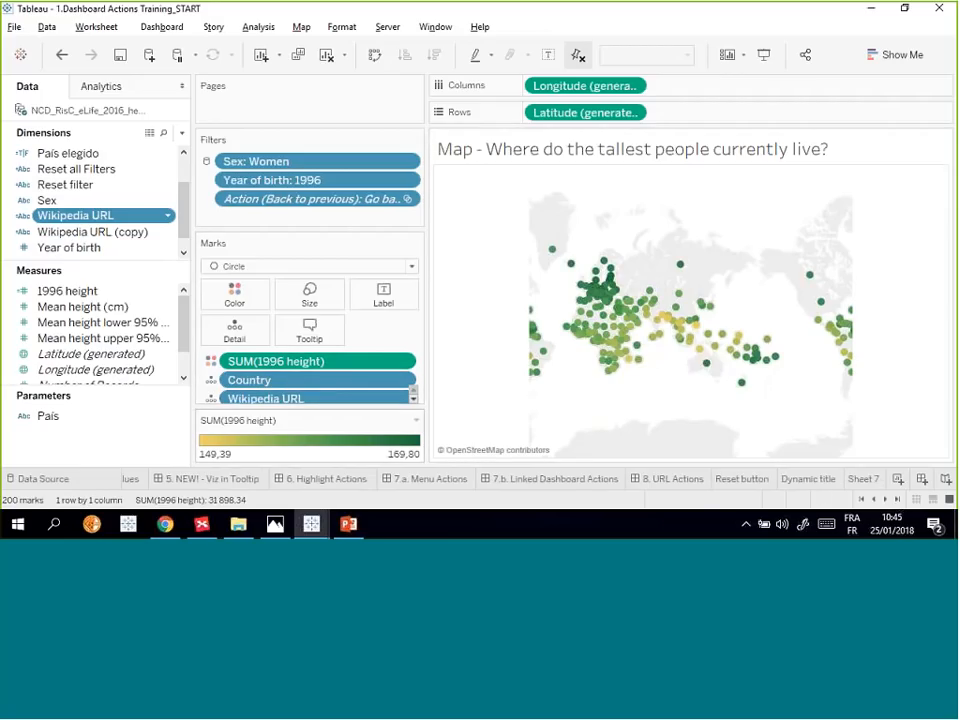
{"action": "left_click", "coordinate": [670, 480]}
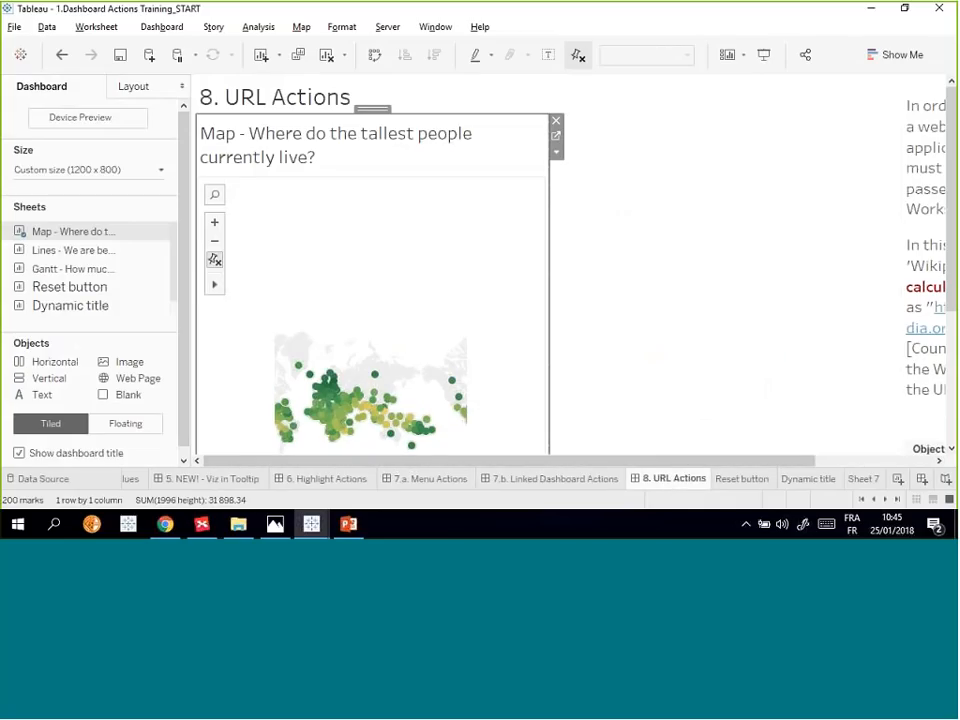
{"action": "left_click", "coordinate": [215, 259]}
- Rename the dashboard's URL action as "Hyperlink to Wikipedia page" and save the actions
{"action": "left_click", "coordinate": [165, 27]}
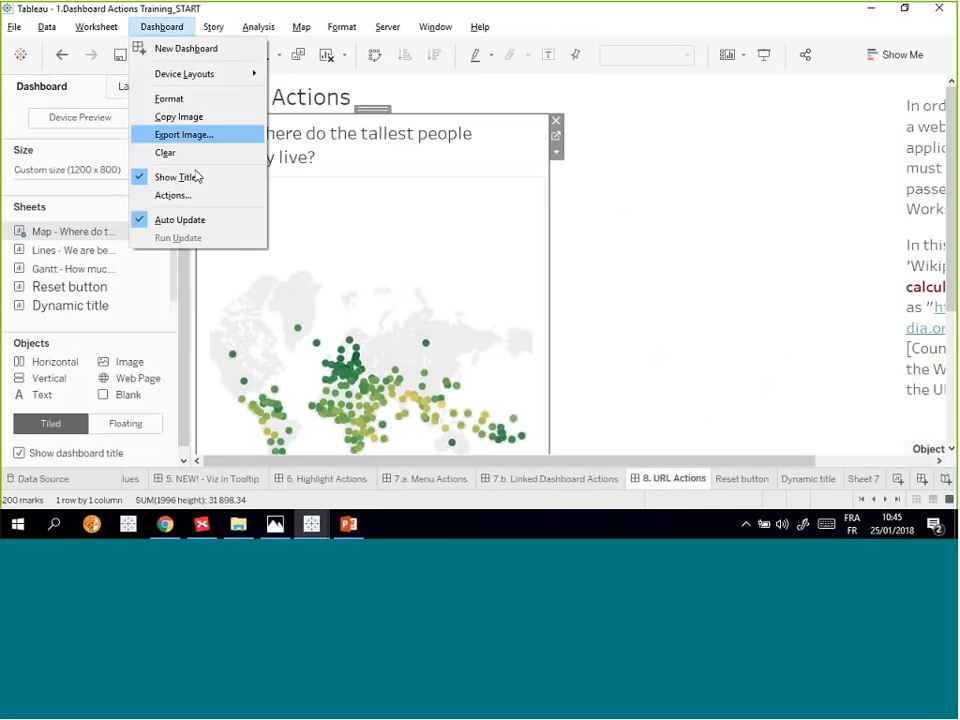
{"action": "left_click", "coordinate": [189, 193]}
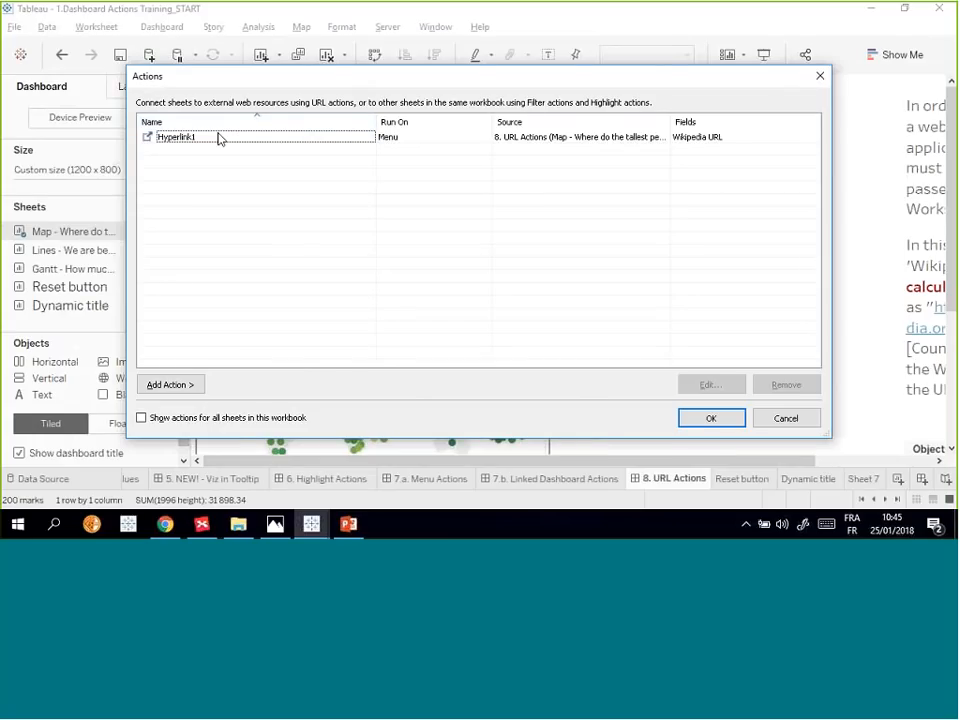
{"action": "double_click", "coordinate": [220, 139]}
{"action": "left_click", "coordinate": [422, 90]}
{"action": "key", "text": "BackSpace"}
{"action": "type", "text": "to Wik"}
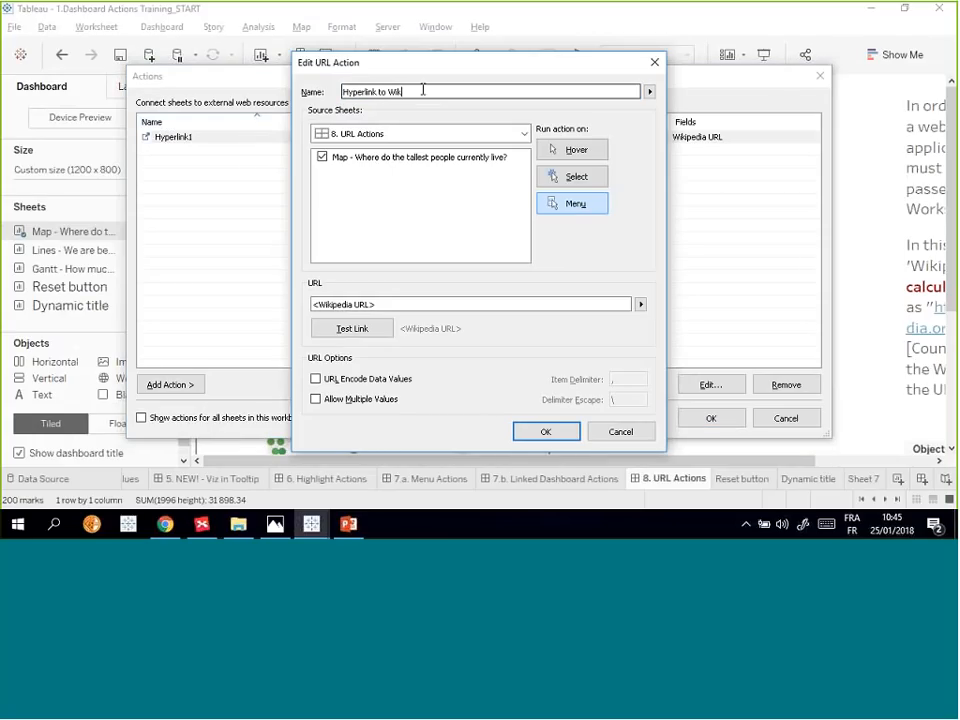
{"action": "type", "text": "ipedia page"}
{"action": "left_click", "coordinate": [545, 432]}
{"action": "left_click", "coordinate": [718, 419]}
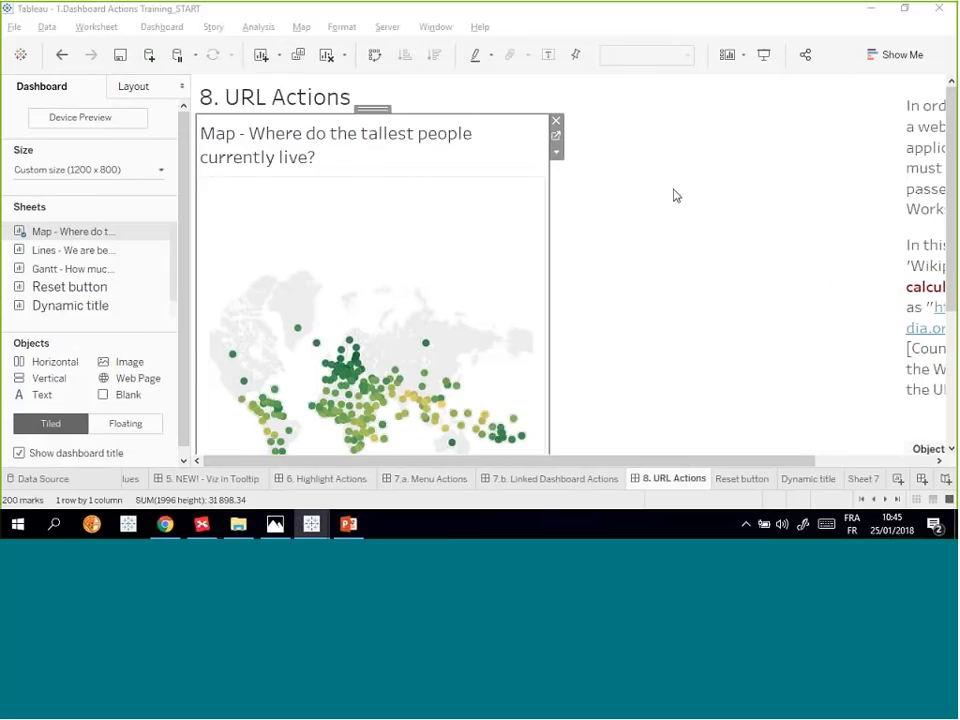
- Add a Web Page object with an empty URL to the blank area beside the map
{"action": "left_click", "coordinate": [658, 155]}
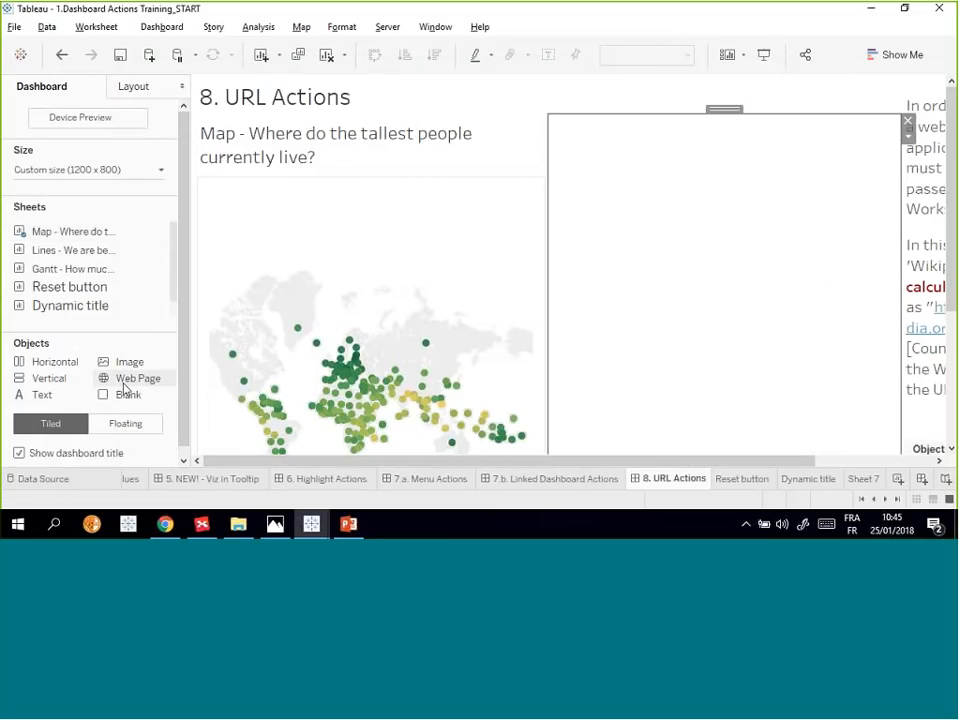
{"action": "left_click_drag", "start_coordinate": [124, 391], "coordinate": [596, 312]}
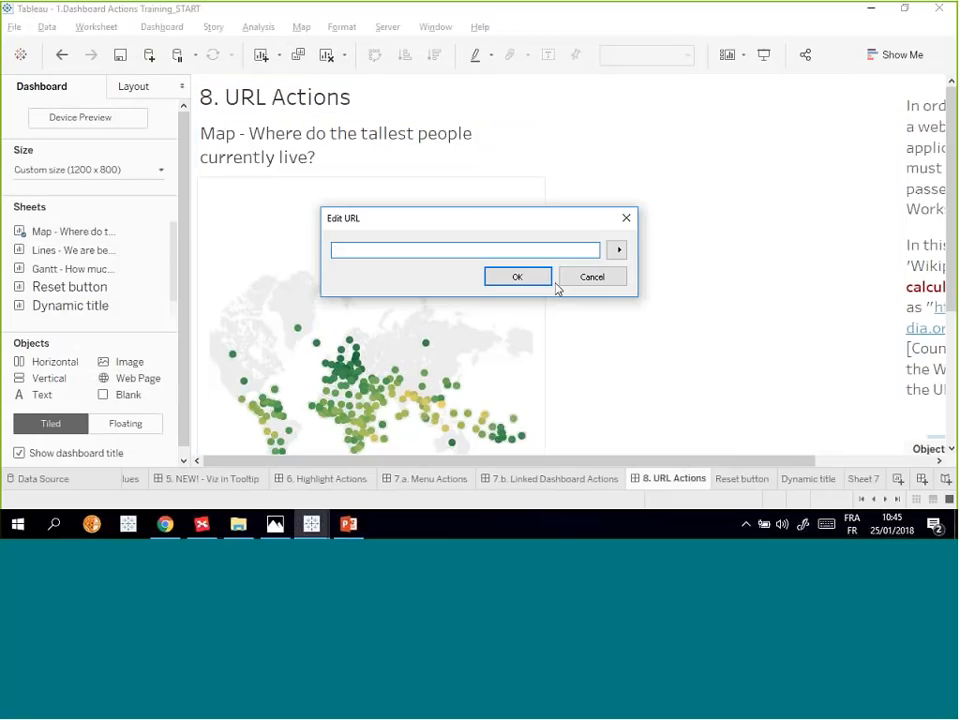
{"action": "left_click", "coordinate": [548, 278]}
{"action": "left_click", "coordinate": [732, 120]}
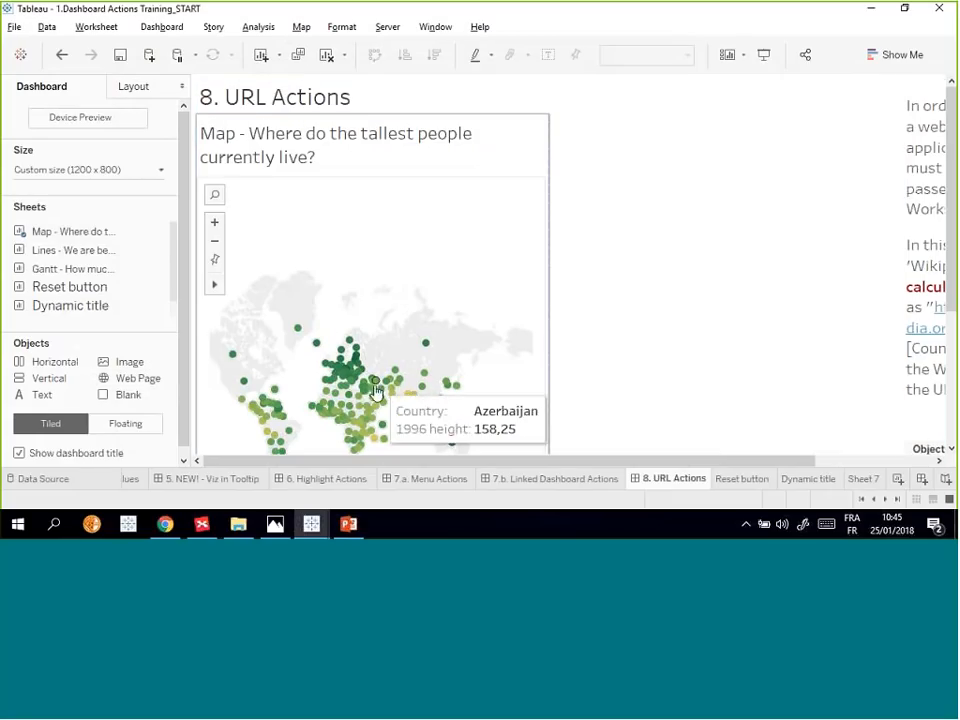
- Select Austria on the map and follow its "Hyperlink to Wikipedia page" link to test the URL action in the Web Page object
{"action": "left_click", "coordinate": [350, 381]}
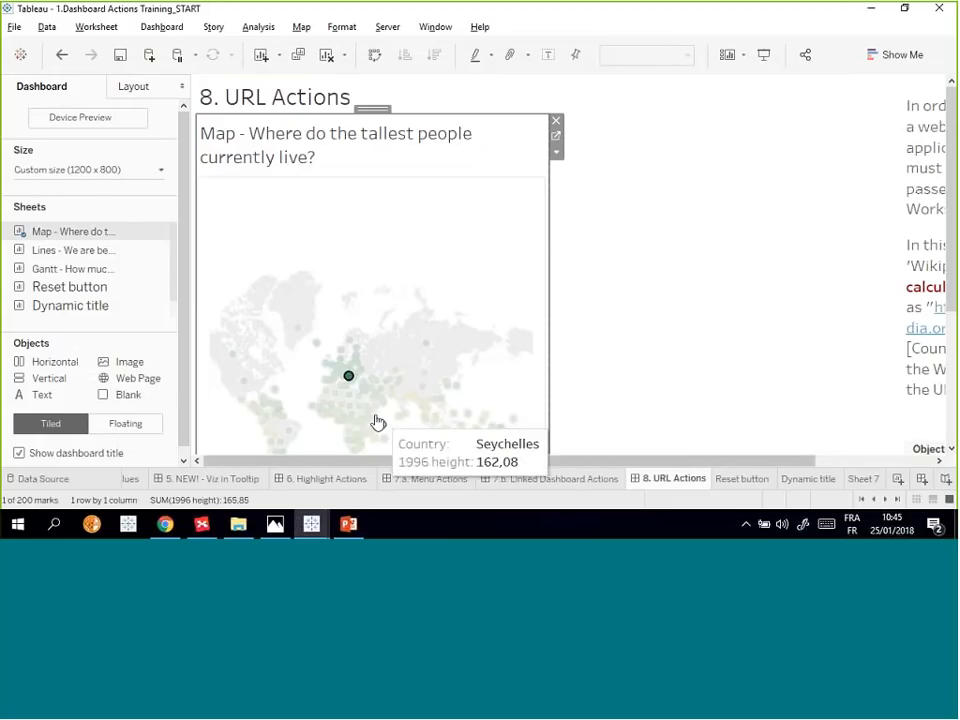
{"action": "left_click", "coordinate": [346, 376]}
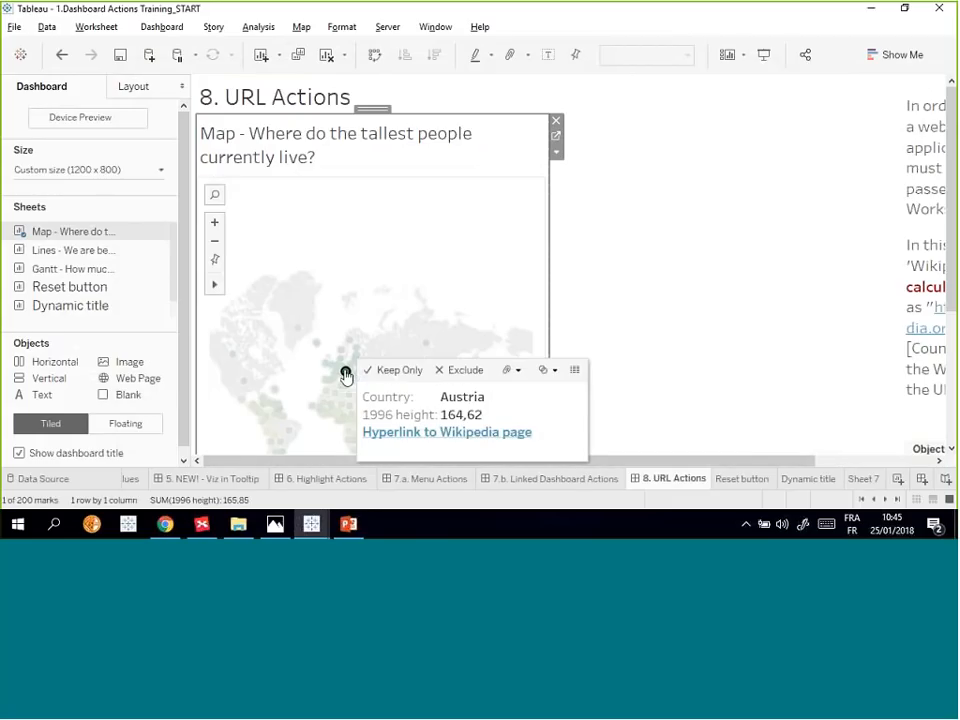
{"action": "left_click", "coordinate": [394, 436]}
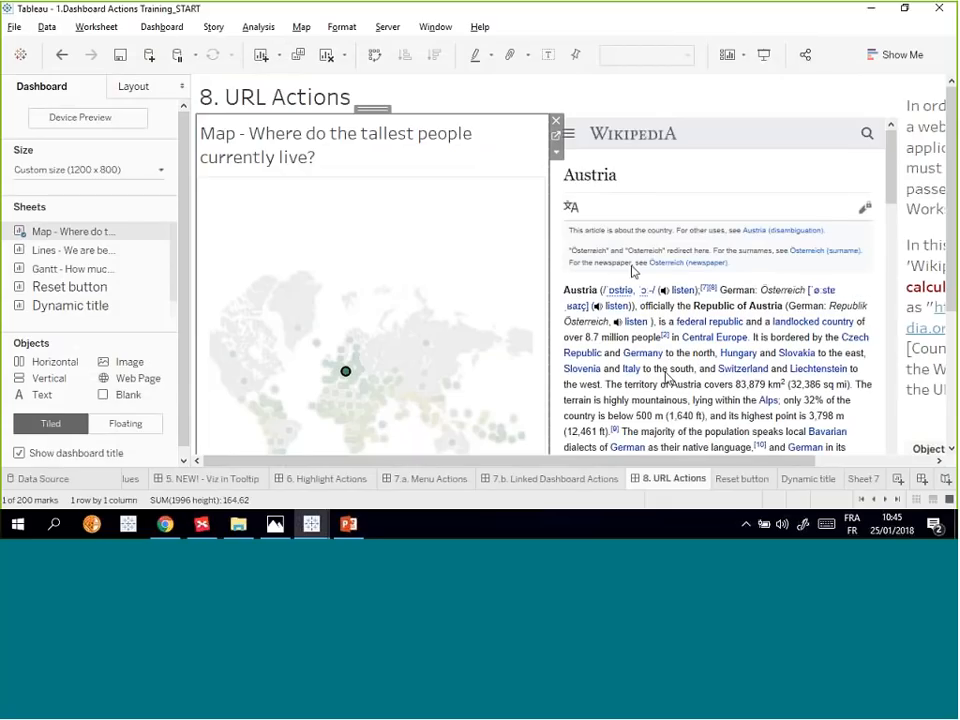
- Set the "Hyperlink to Wikipedia page" action to run on Select, save the actions, and test it by selecting Iraq on the map
{"action": "left_click", "coordinate": [155, 28]}
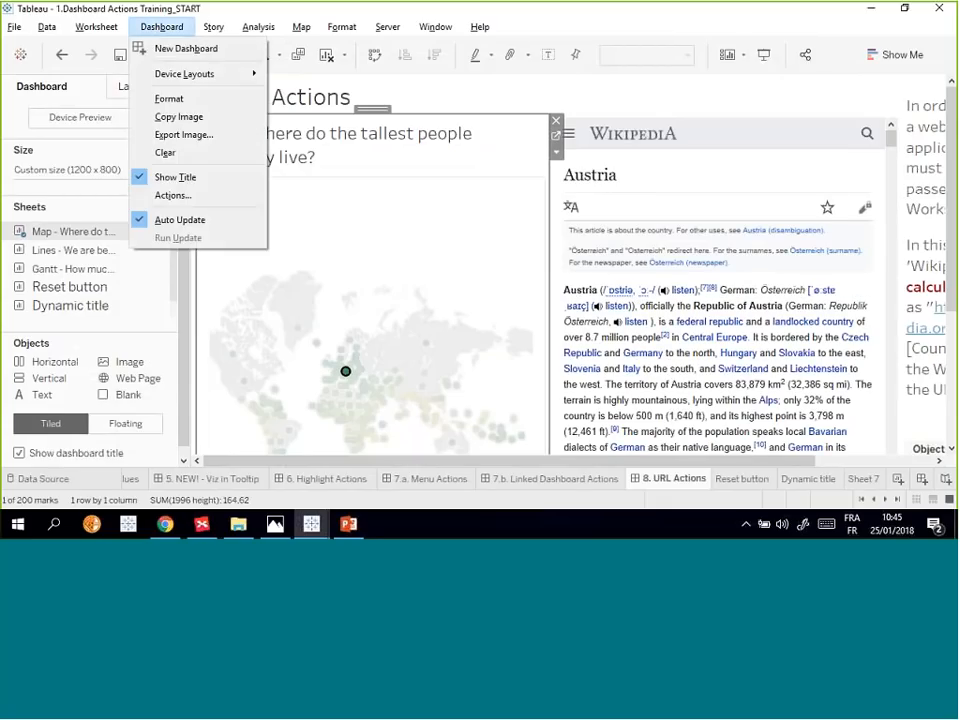
{"action": "left_click", "coordinate": [175, 194]}
{"action": "double_click", "coordinate": [271, 143]}
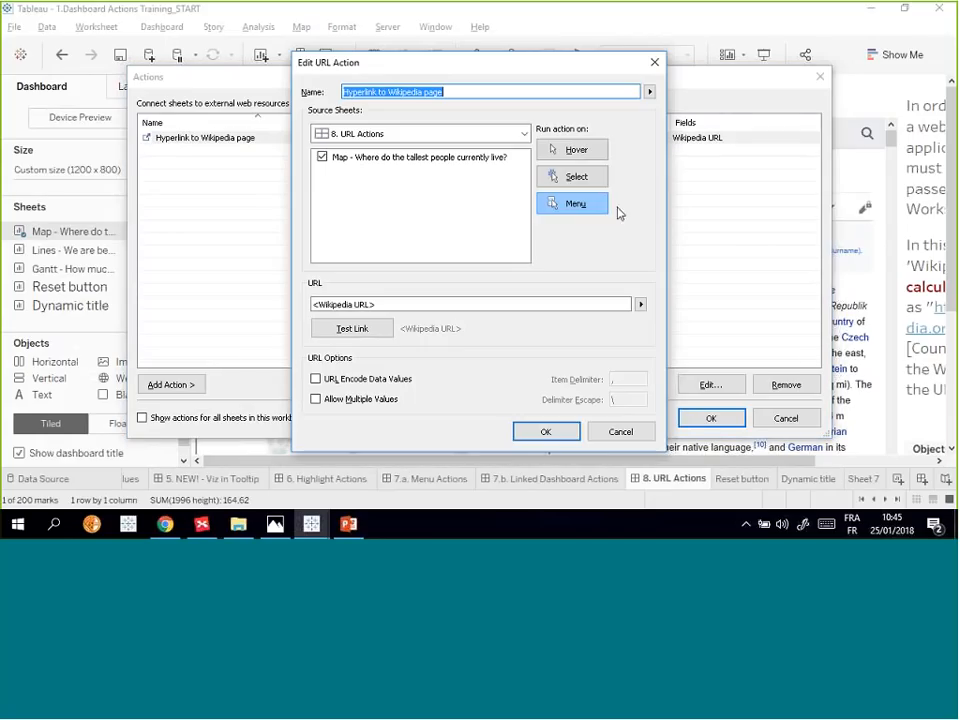
{"action": "left_click", "coordinate": [574, 176]}
{"action": "left_click", "coordinate": [544, 431]}
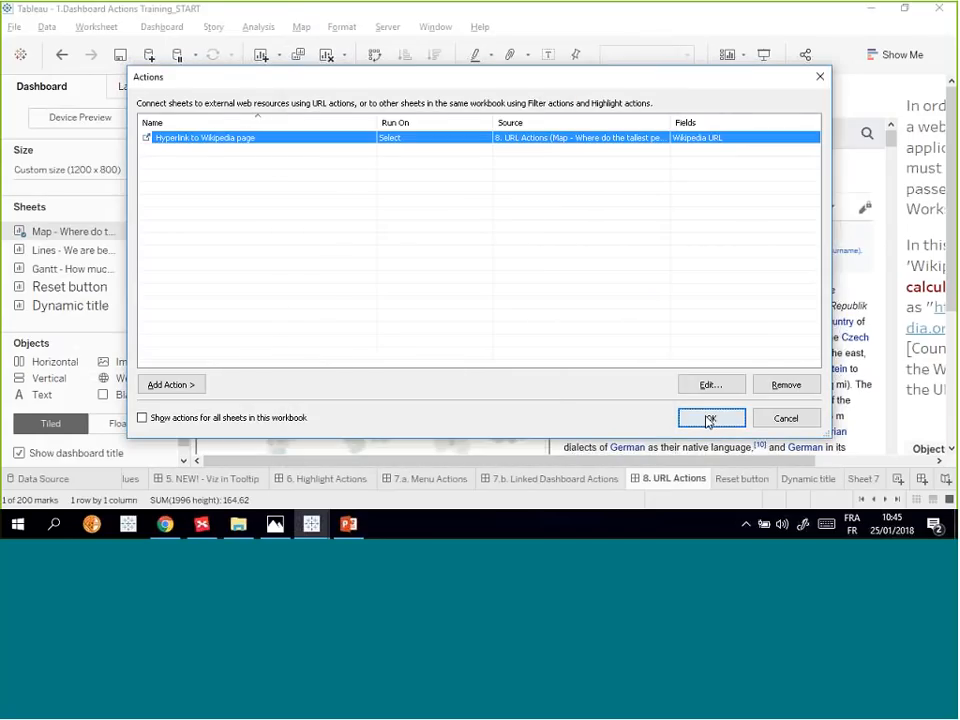
{"action": "left_click", "coordinate": [710, 418]}
{"action": "left_click", "coordinate": [372, 392]}
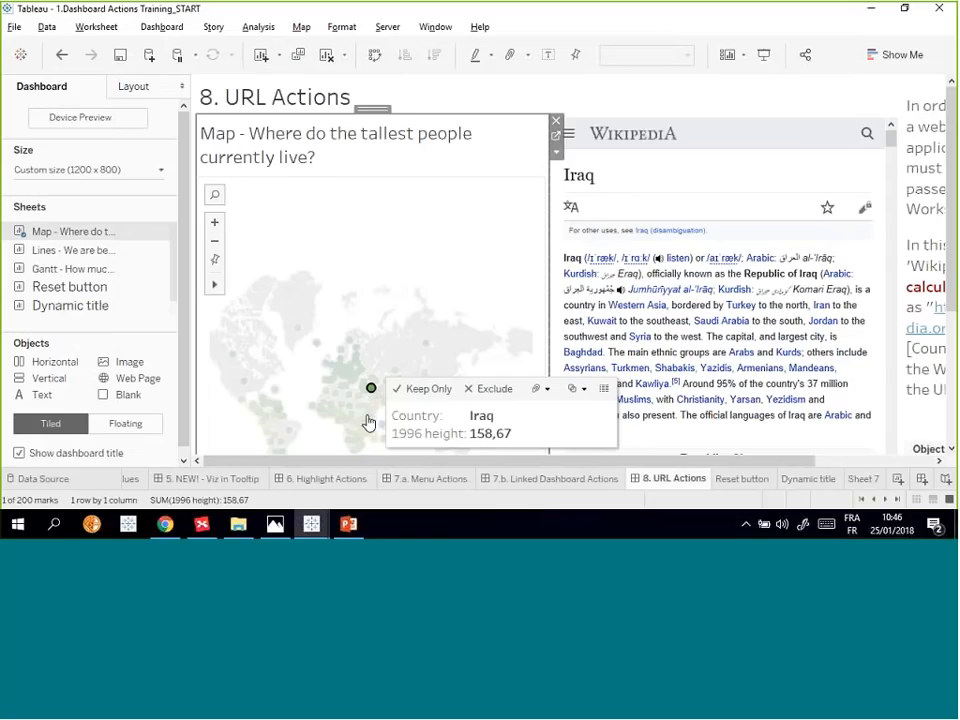
- Remove the Web Page object from beside the map on the dashboard
{"action": "left_click", "coordinate": [809, 117]}
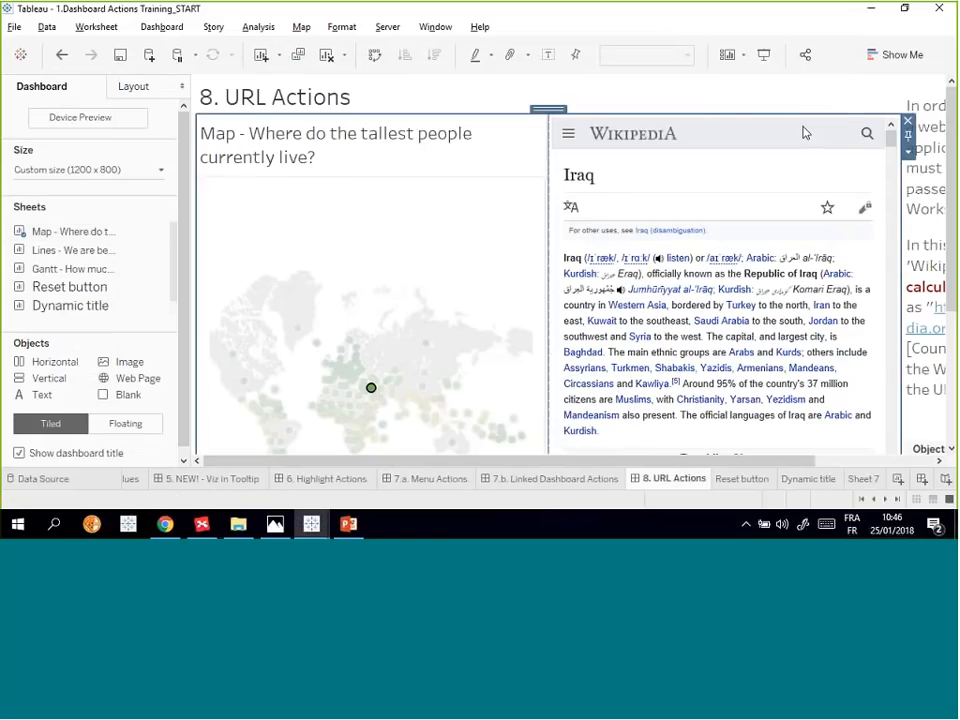
{"action": "left_click", "coordinate": [805, 125]}
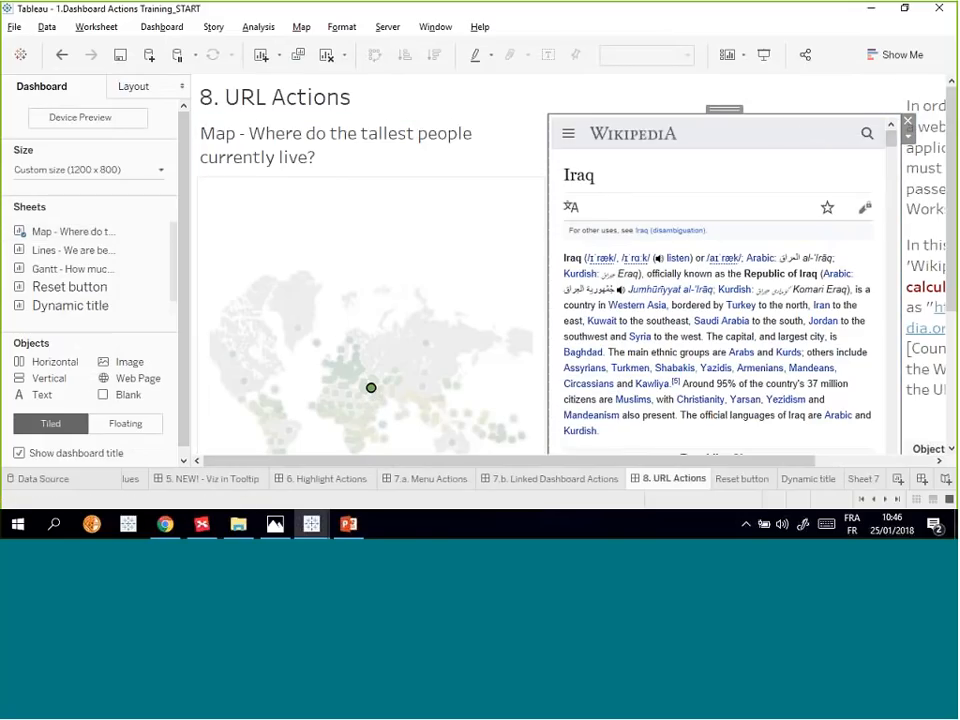
{"action": "left_click", "coordinate": [906, 117]}
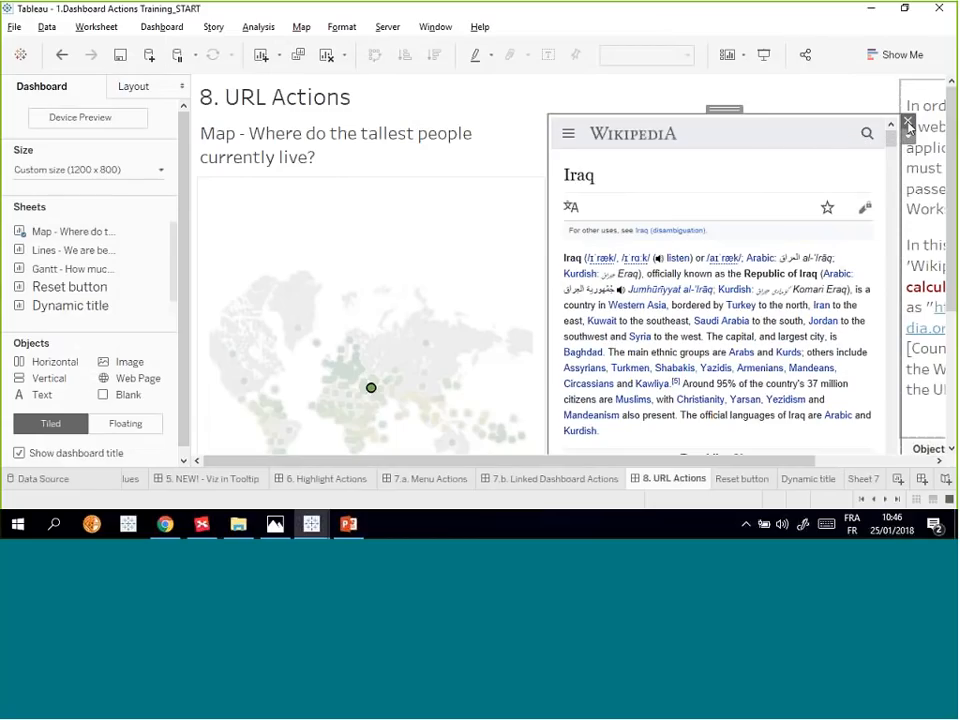
{"action": "left_click", "coordinate": [908, 124]}
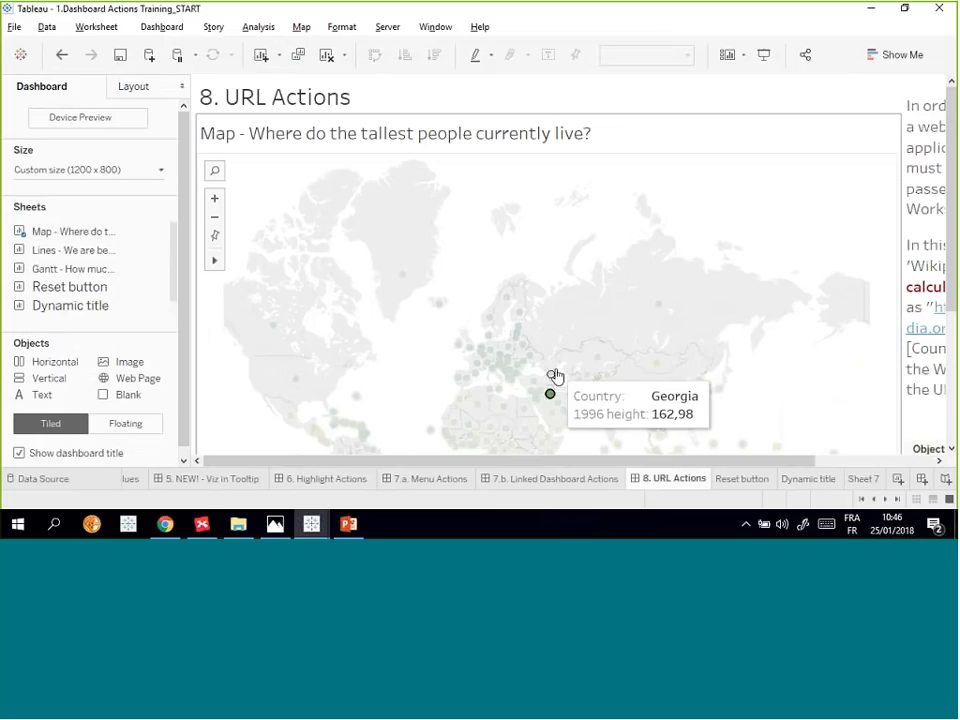
- Test the URL action without a Web Page object by selecting Georgia, look through the opened Wikipedia page, and return to the dashboard
{"action": "left_click", "coordinate": [551, 378]}
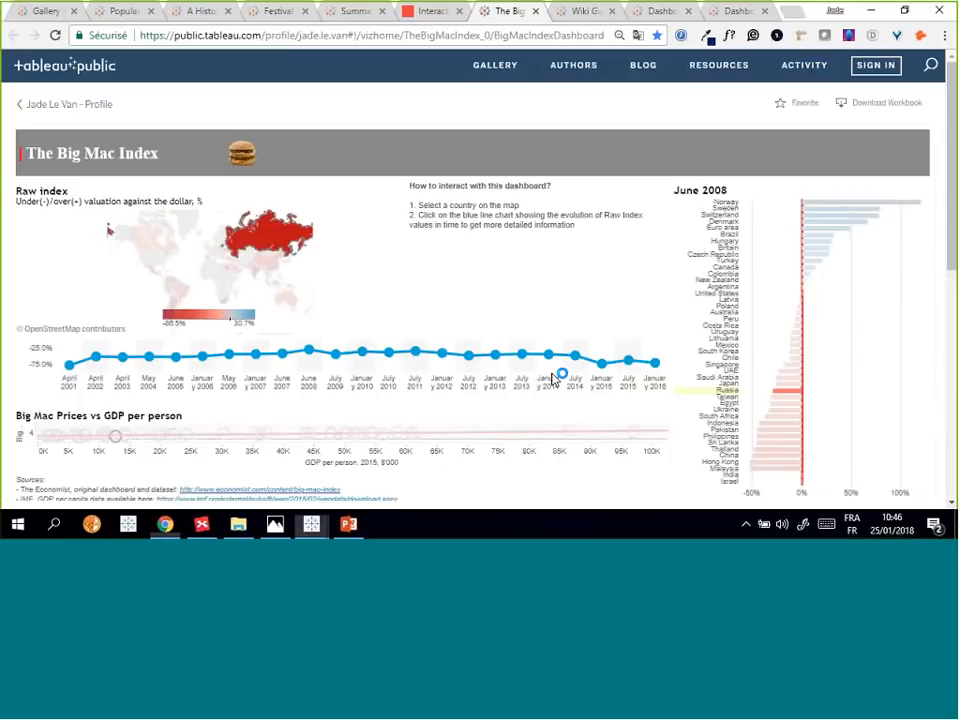
{"action": "scroll", "coordinate": [594, 285], "scroll_direction": "down", "scroll_amount": 7}
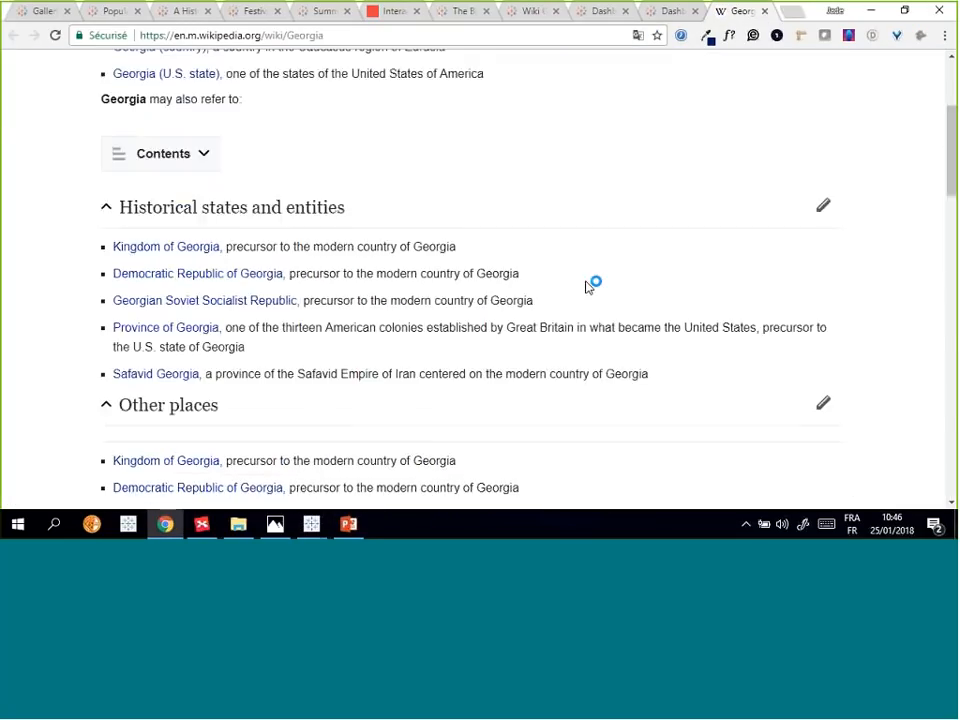
{"action": "scroll", "coordinate": [585, 284], "scroll_direction": "down", "scroll_amount": 5}
{"action": "scroll", "coordinate": [579, 280], "scroll_direction": "up", "scroll_amount": 15}
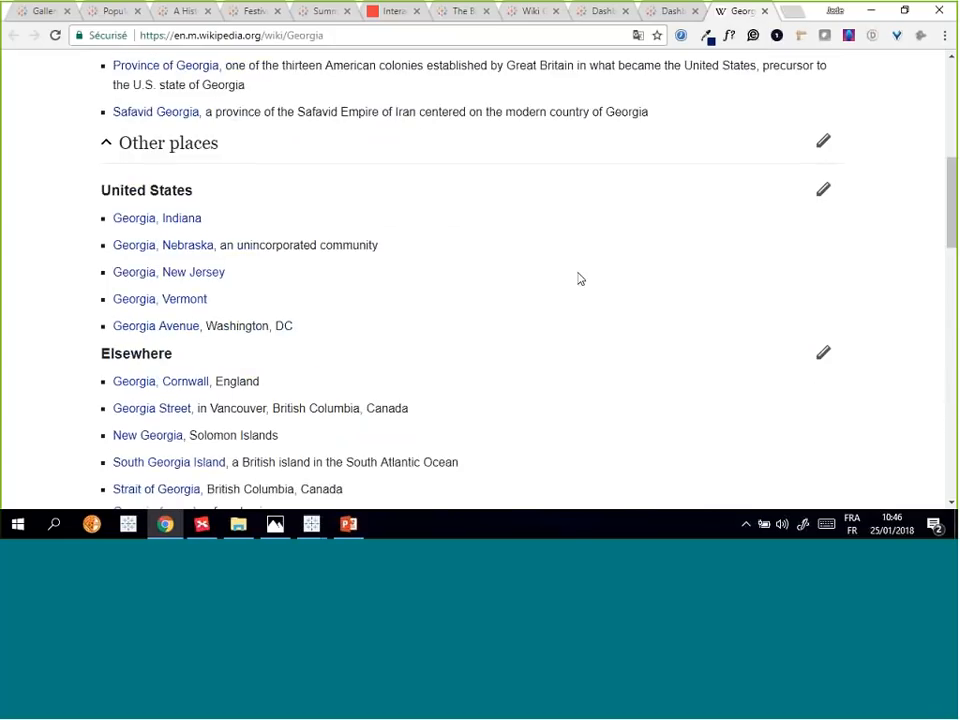
{"action": "left_click", "coordinate": [765, 12]}
{"action": "left_click", "coordinate": [871, 10]}
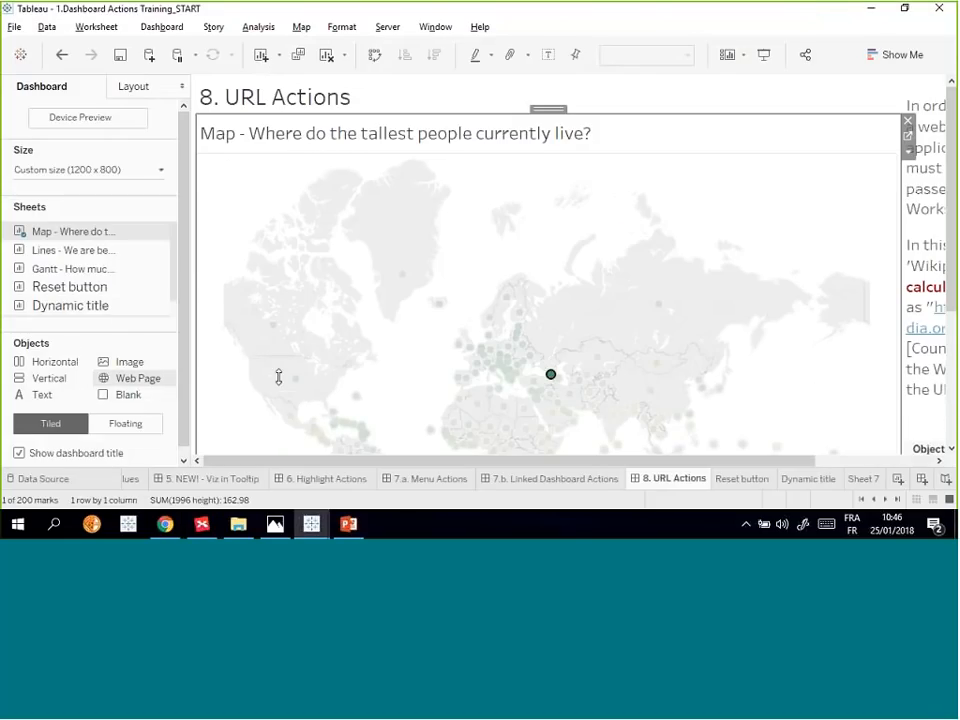
- Add a Web Page object with an empty URL beside the map again and test it by selecting Eritrea
{"action": "left_click_drag", "start_coordinate": [131, 378], "coordinate": [752, 344]}
{"action": "left_click", "coordinate": [516, 276]}
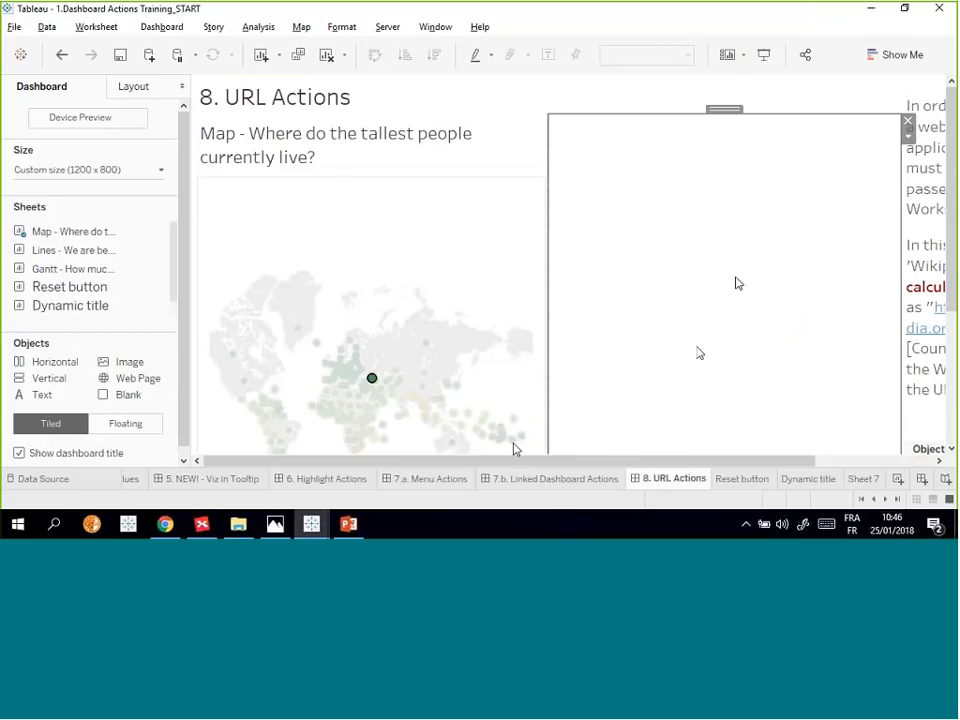
{"action": "left_click", "coordinate": [369, 409]}
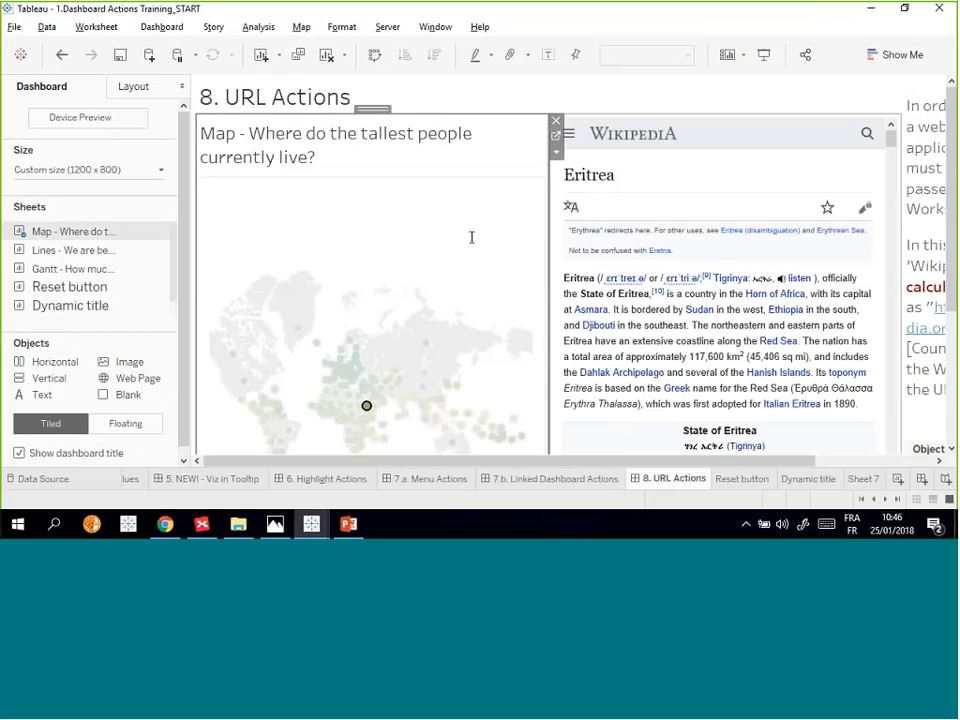
{"action": "scroll", "coordinate": [471, 238], "scroll_direction": "down", "scroll_amount": 1}
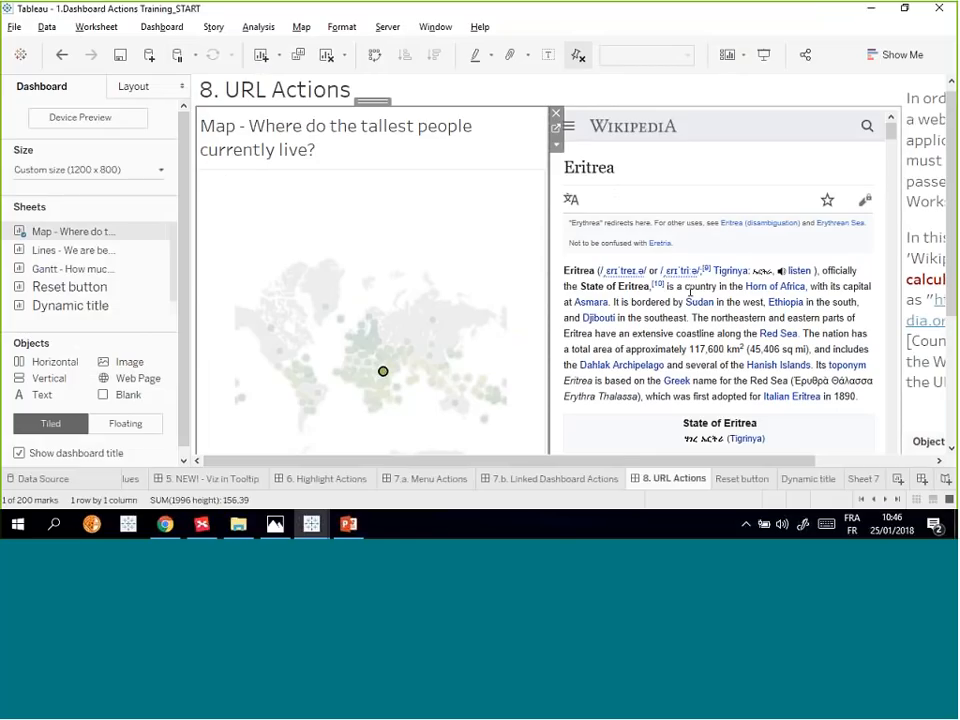
- Add a second Web Page object with an empty URL below the Wikipedia page and test the action by selecting Bahrain
{"action": "left_click_drag", "start_coordinate": [138, 379], "coordinate": [727, 471]}
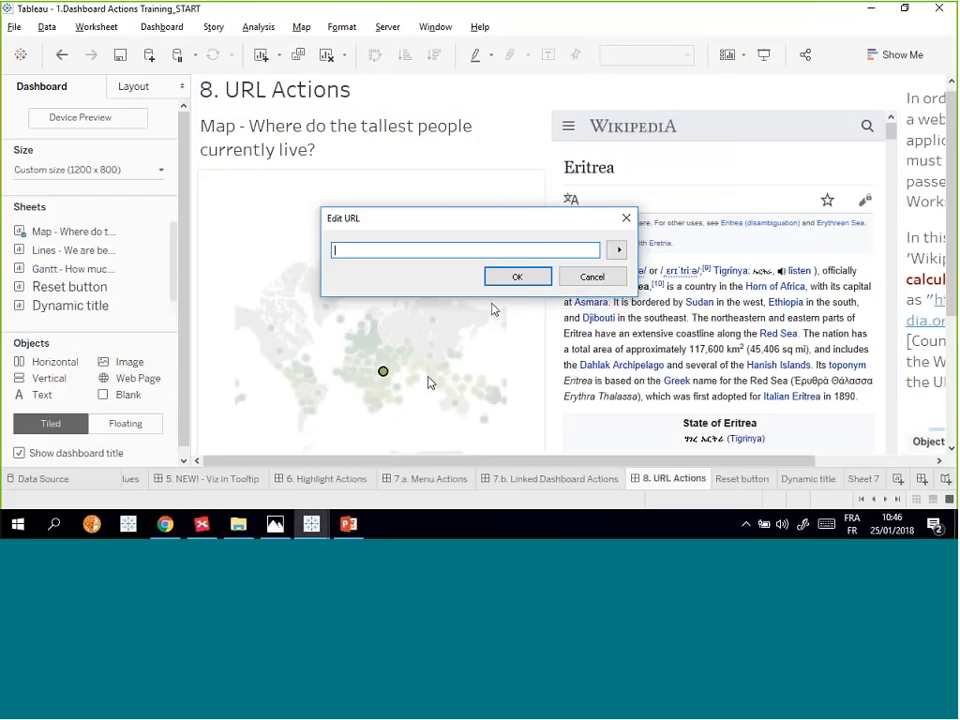
{"action": "left_click", "coordinate": [491, 277]}
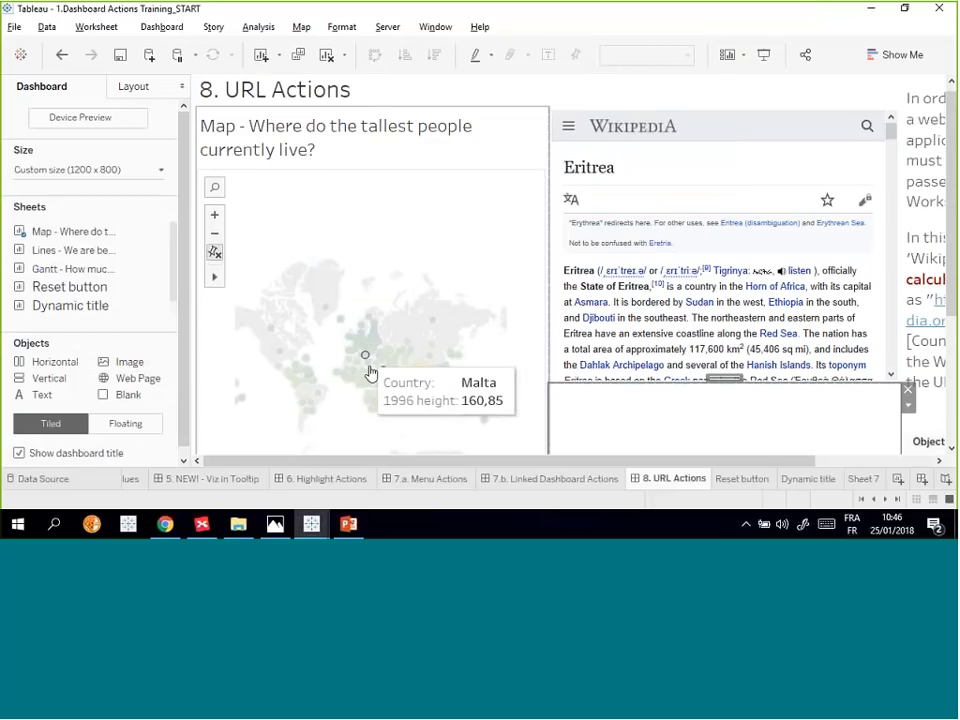
{"action": "left_click", "coordinate": [393, 367]}
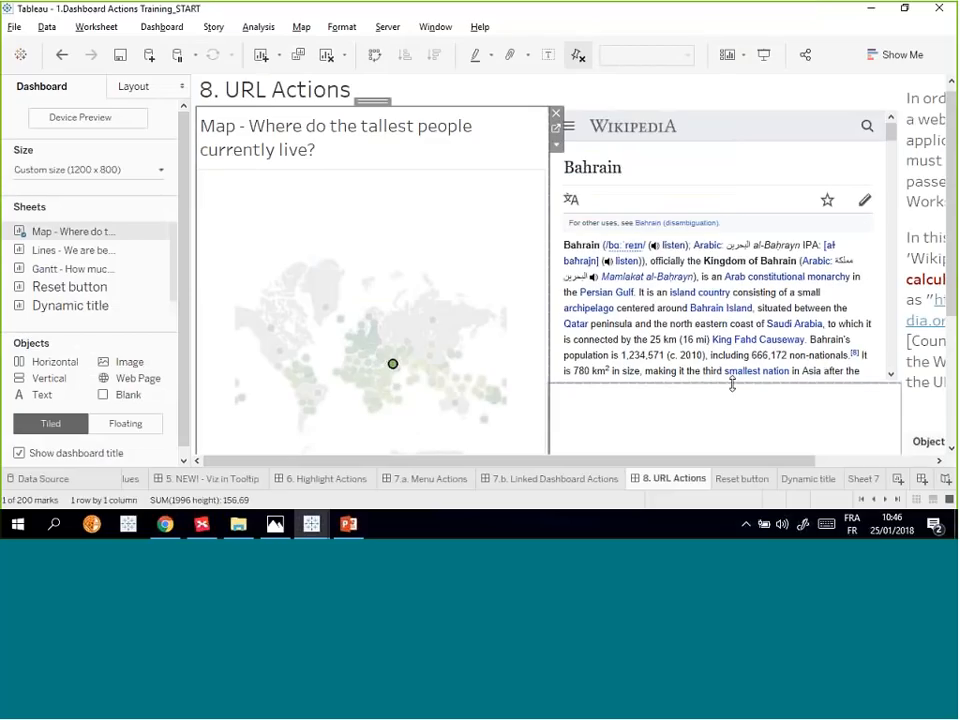
- Remove the second, empty Web Page object below the Wikipedia page
{"action": "left_click", "coordinate": [740, 425]}
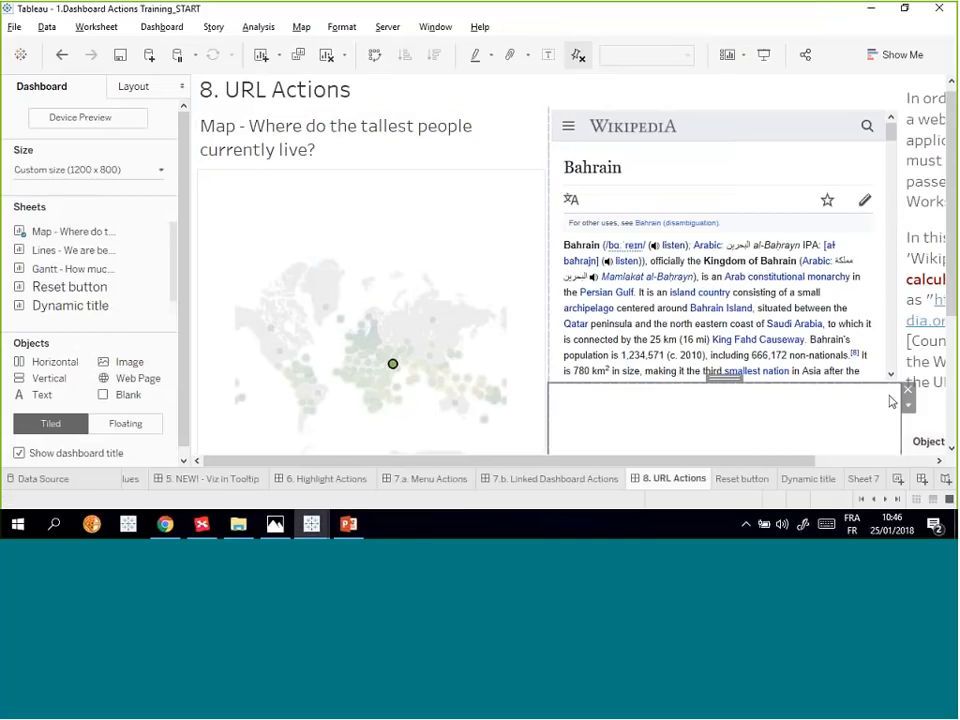
{"action": "left_click", "coordinate": [907, 389]}
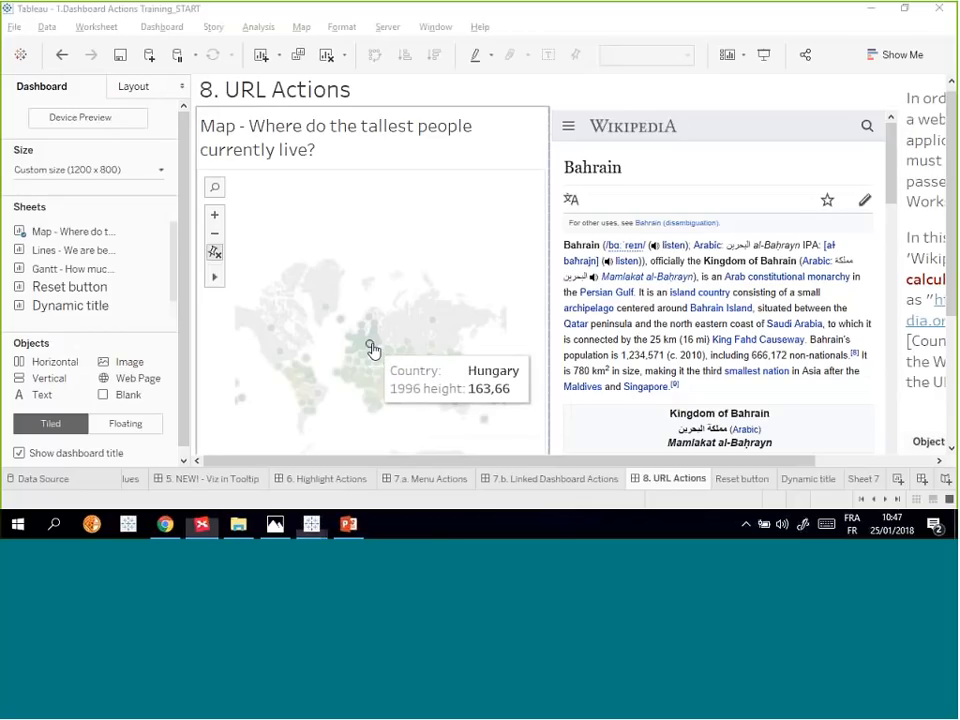
- Test the URL action by selecting Hungary and Andorra on the map, and clear the country selection
{"action": "left_click", "coordinate": [371, 347]}
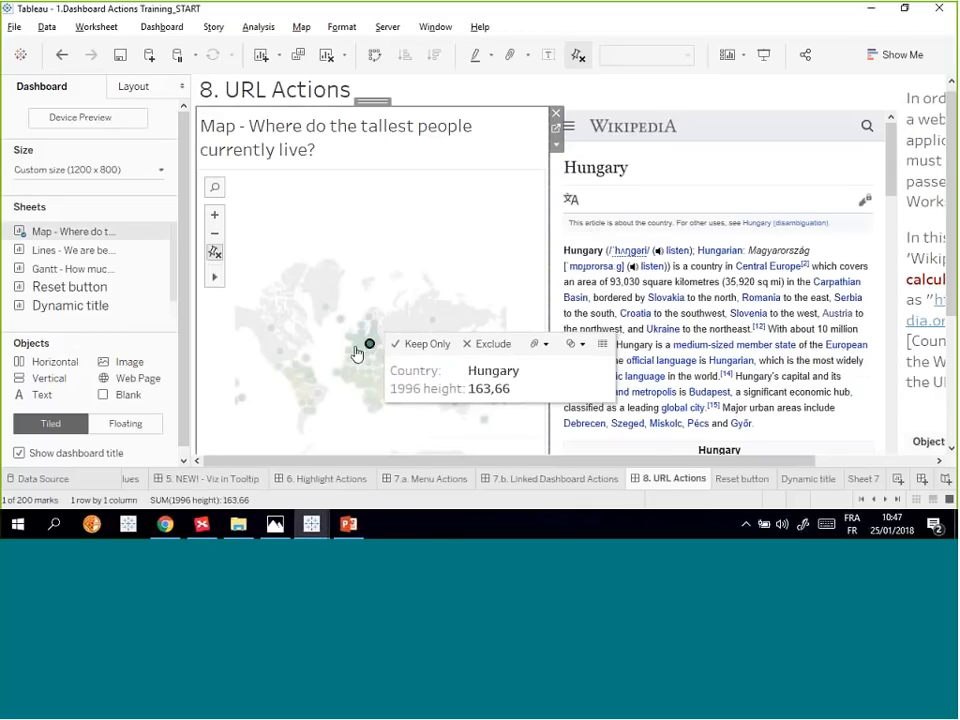
{"action": "left_click", "coordinate": [349, 357]}
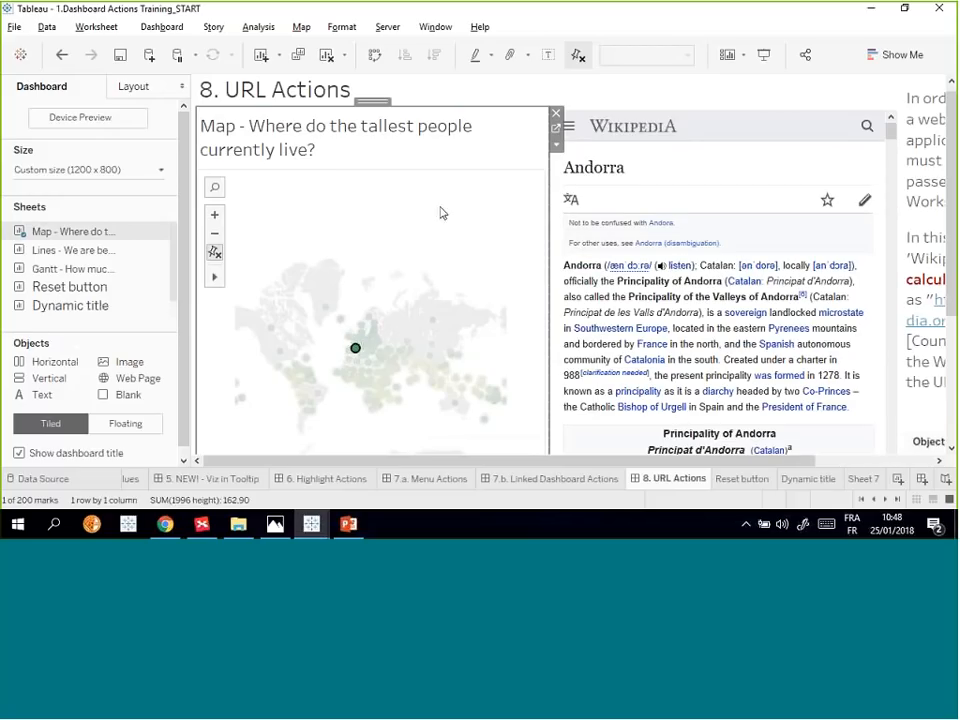
{"action": "left_click", "coordinate": [355, 348]}
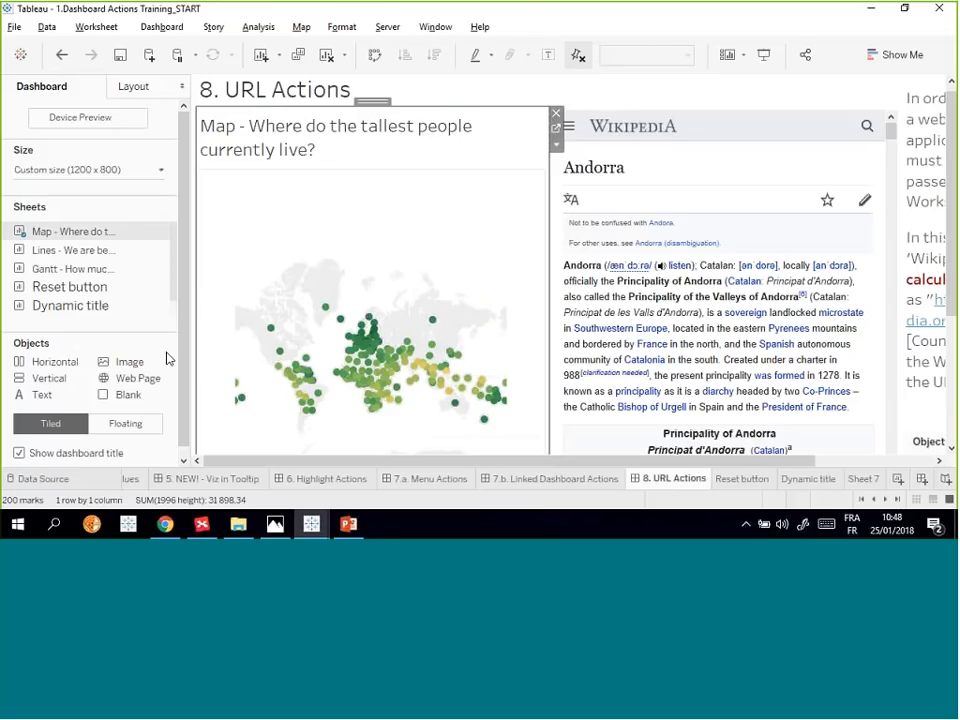
- Add a text object above the map and the web page reading "Click on a country to see its wikipedia page:"
{"action": "left_click_drag", "start_coordinate": [59, 396], "coordinate": [289, 124]}
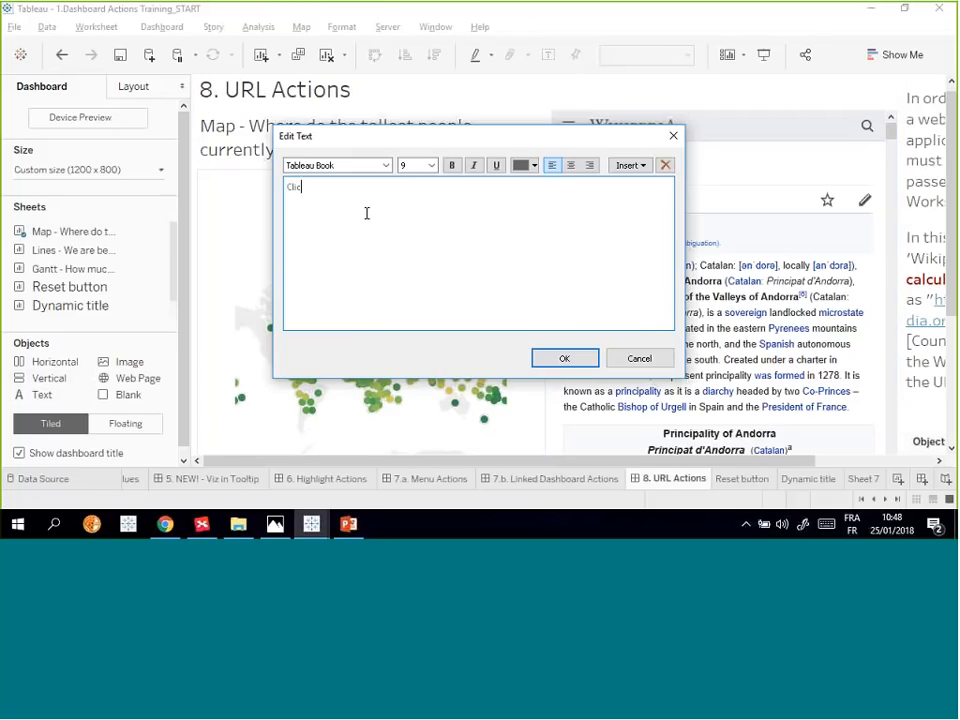
{"action": "type", "text": "Click on a country to see it'"}
{"action": "type", "text": " wikiped"}
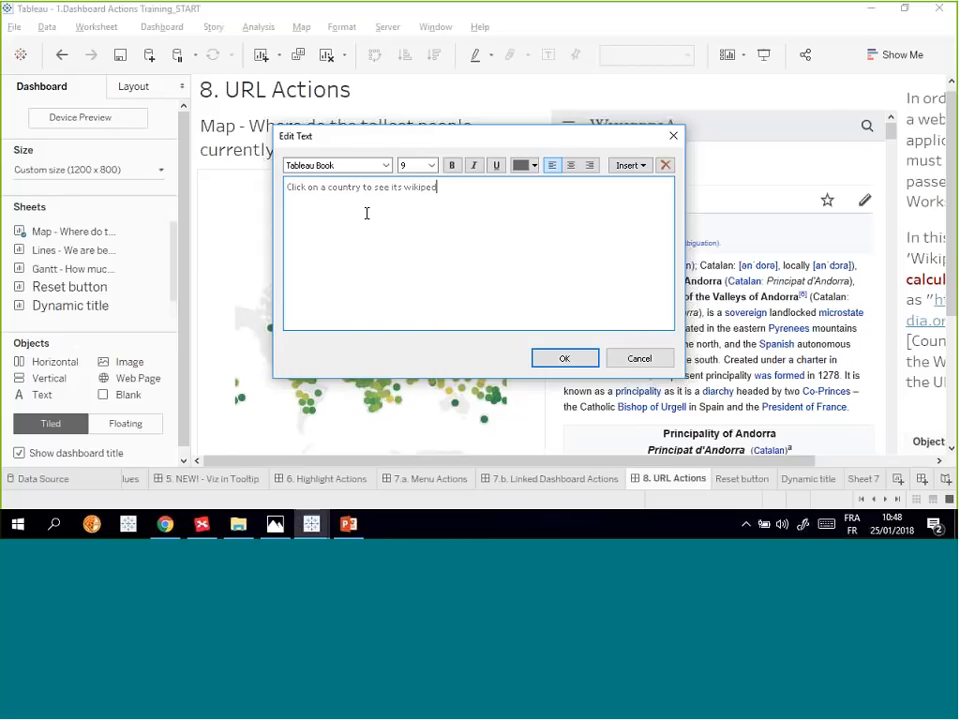
{"action": "type", "text": "ia page:"}
{"action": "left_click", "coordinate": [565, 359]}
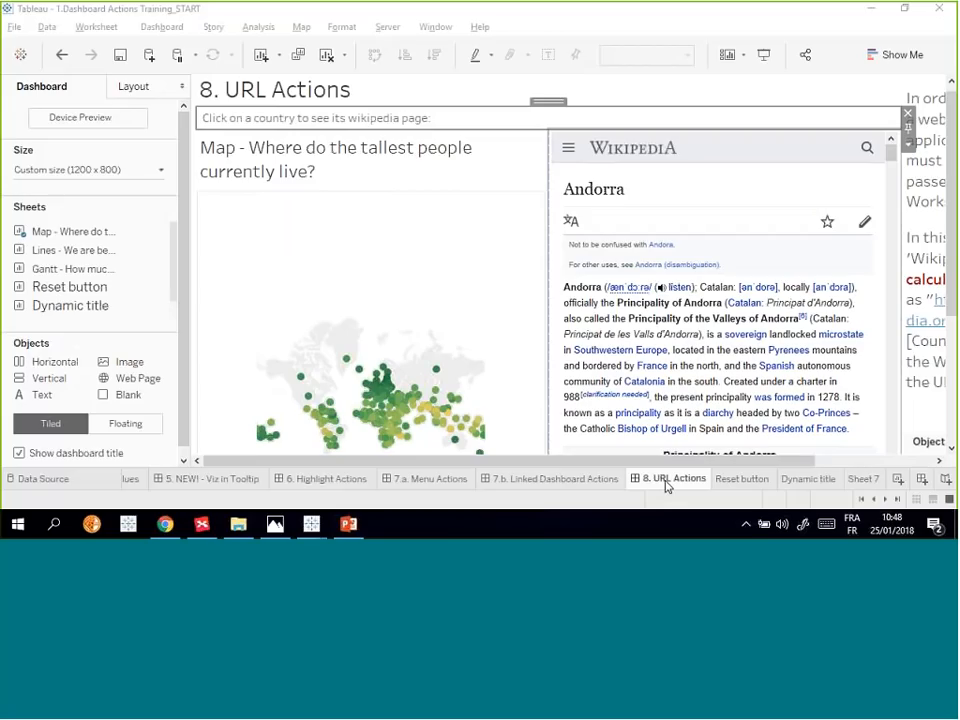
- Remove the Web Page object showing the Andorra article from the dashboard
{"action": "left_click", "coordinate": [728, 189]}
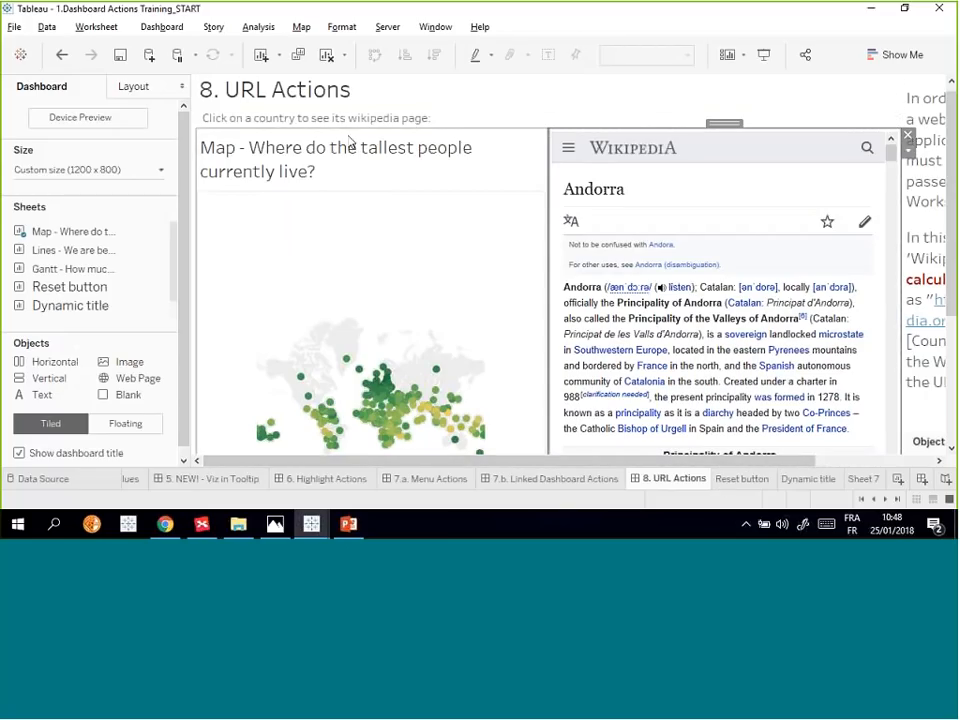
{"action": "left_click", "coordinate": [907, 135]}
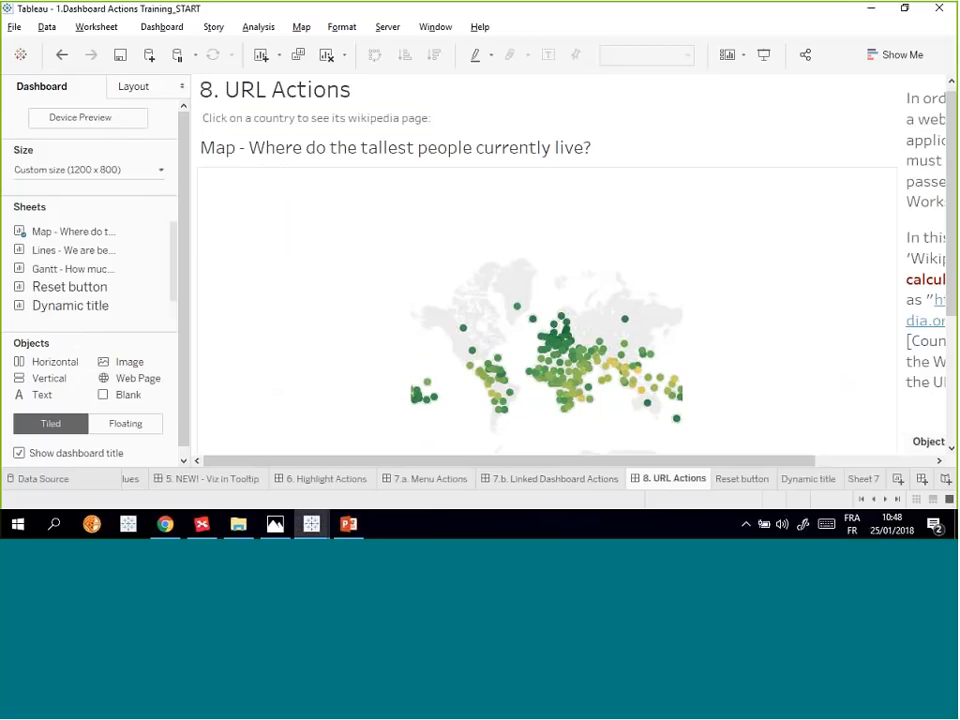
- From the tallest people map worksheet, start a calculated field named "URL of my other workbook"
{"action": "left_click", "coordinate": [861, 500]}
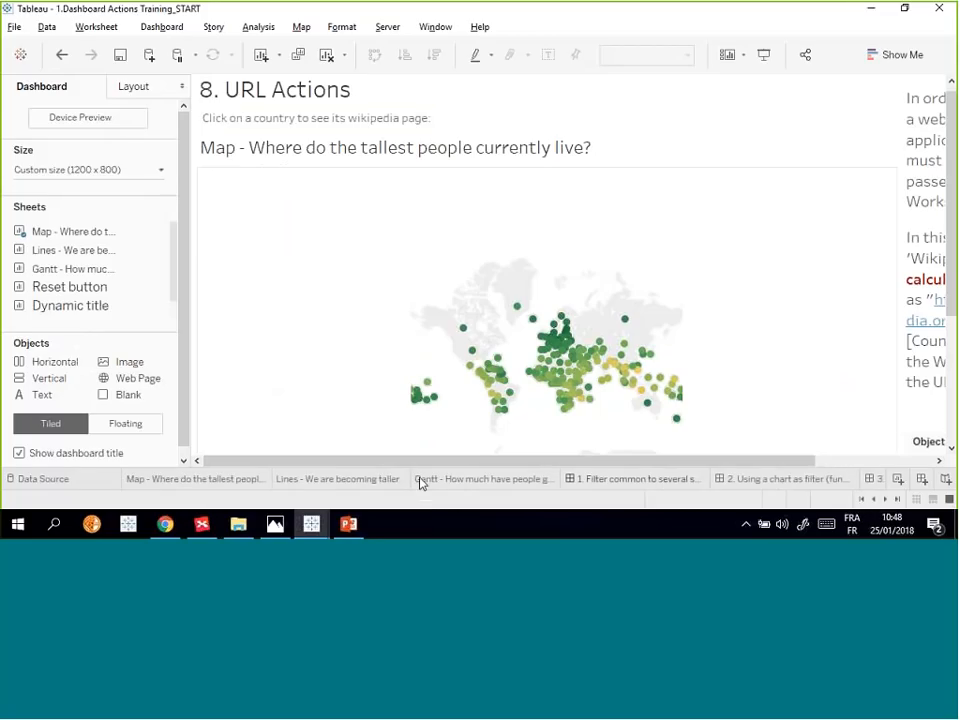
{"action": "left_click", "coordinate": [190, 477]}
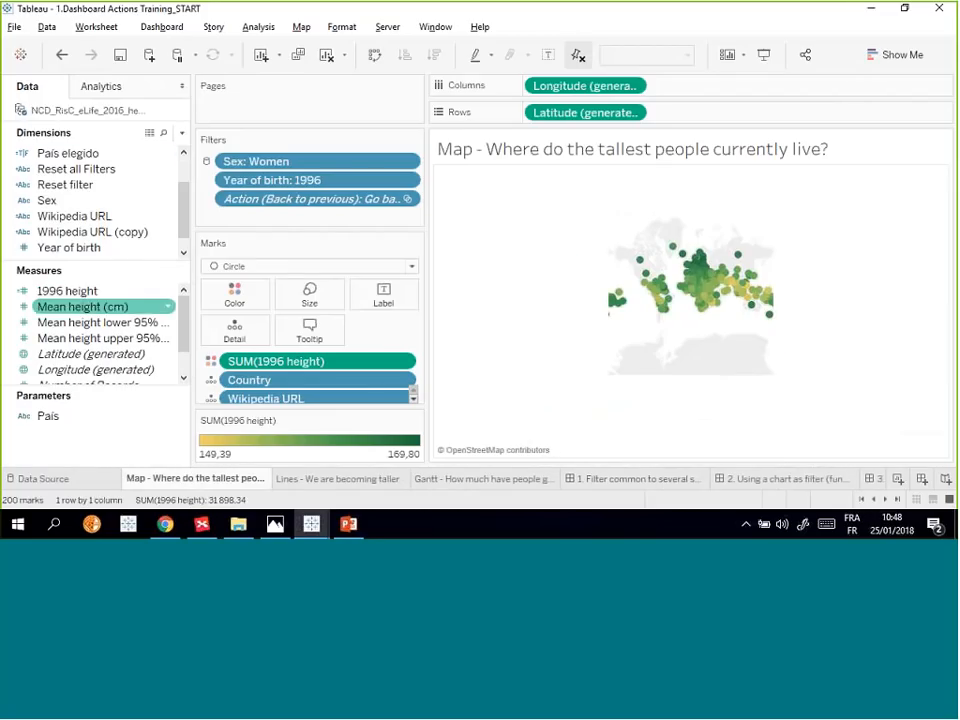
{"action": "left_click", "coordinate": [182, 130]}
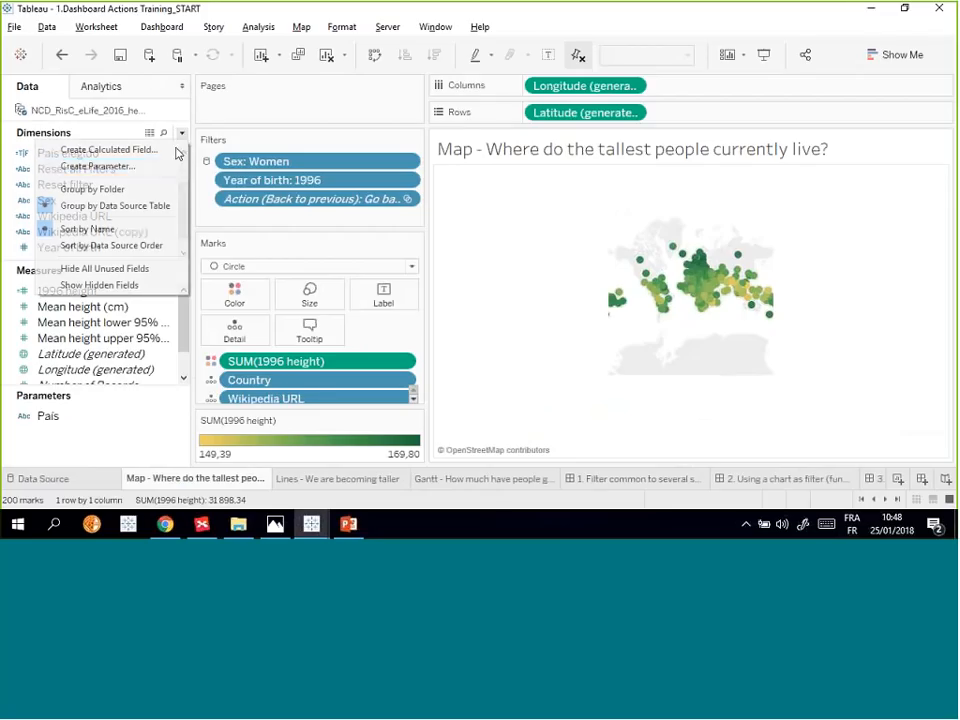
{"action": "left_click", "coordinate": [127, 151]}
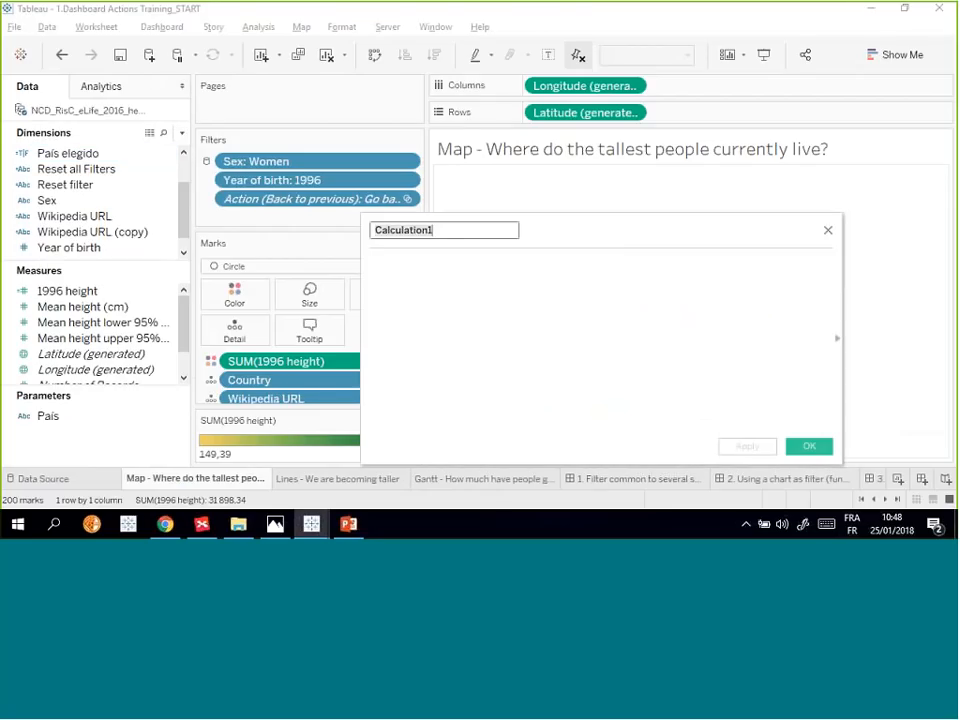
{"action": "type", "text": "URL of"}
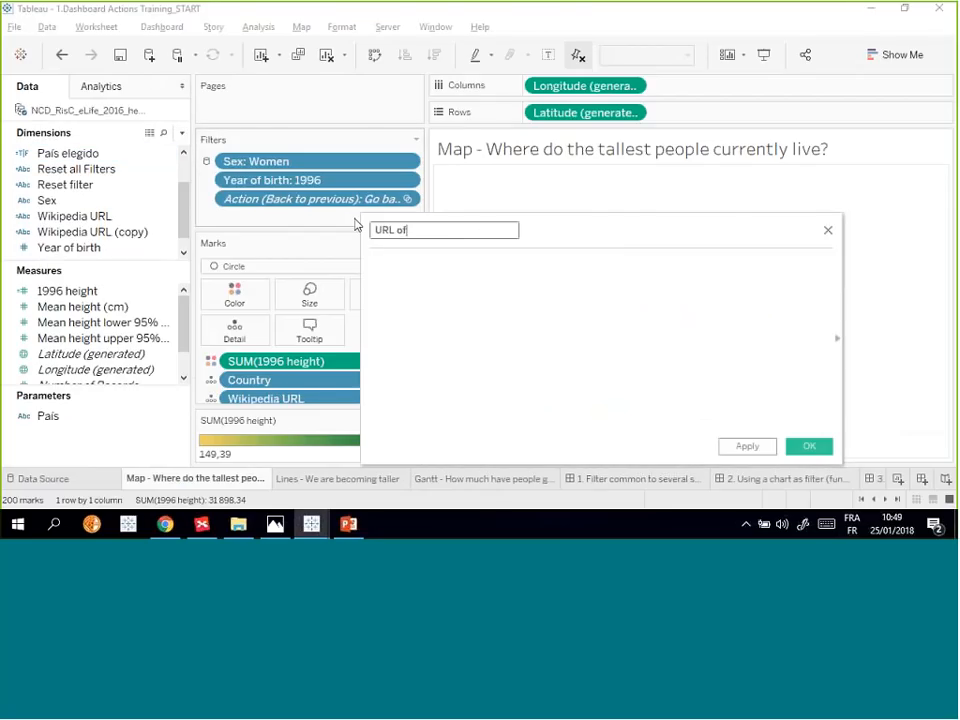
{"action": "type", "text": " my other workbokk"}
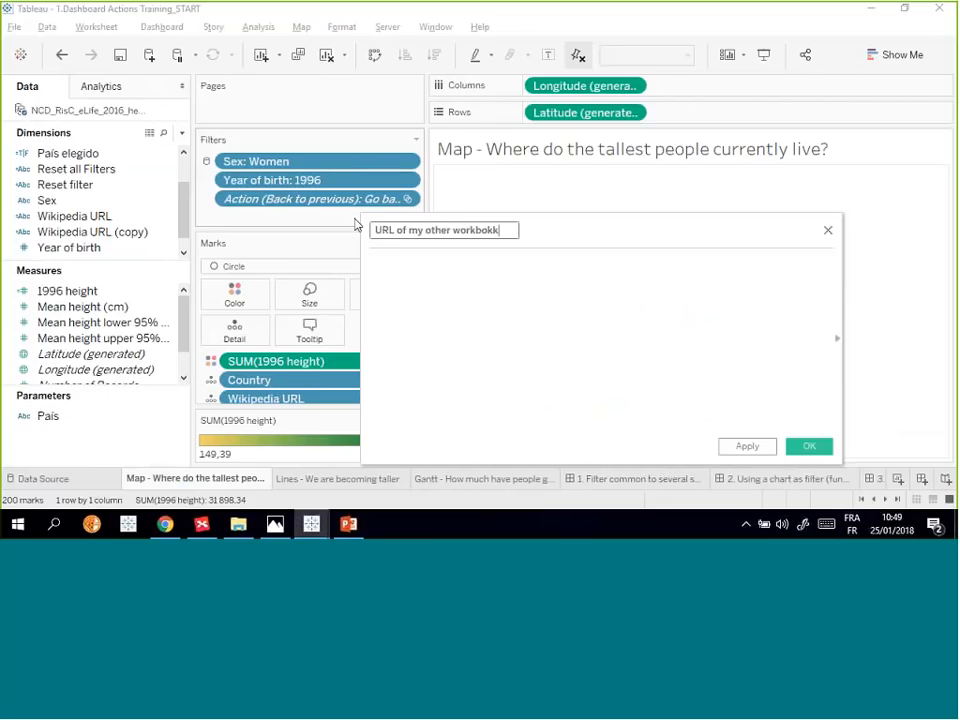
{"action": "type", "text": "k"}
{"action": "key", "text": "Return"}
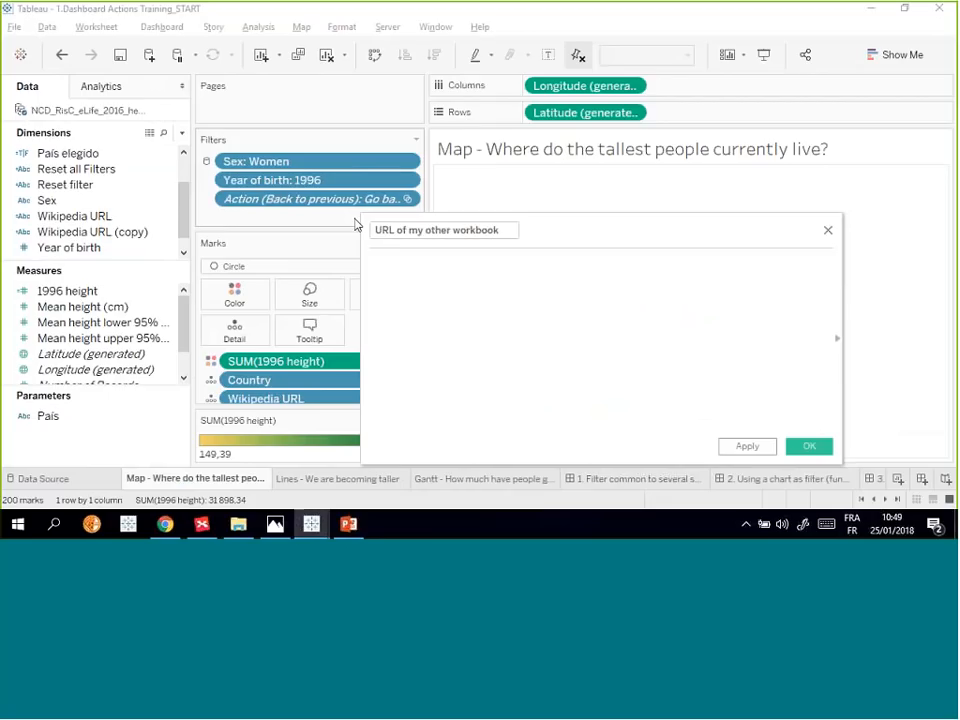
- Define the calculation as the quoted Tableau Public URL of the OlympicGamesCandidates/CandidateCitiesSummerOGs view, copied from Chrome, and save the field
{"action": "key", "text": "alt+Tab"}
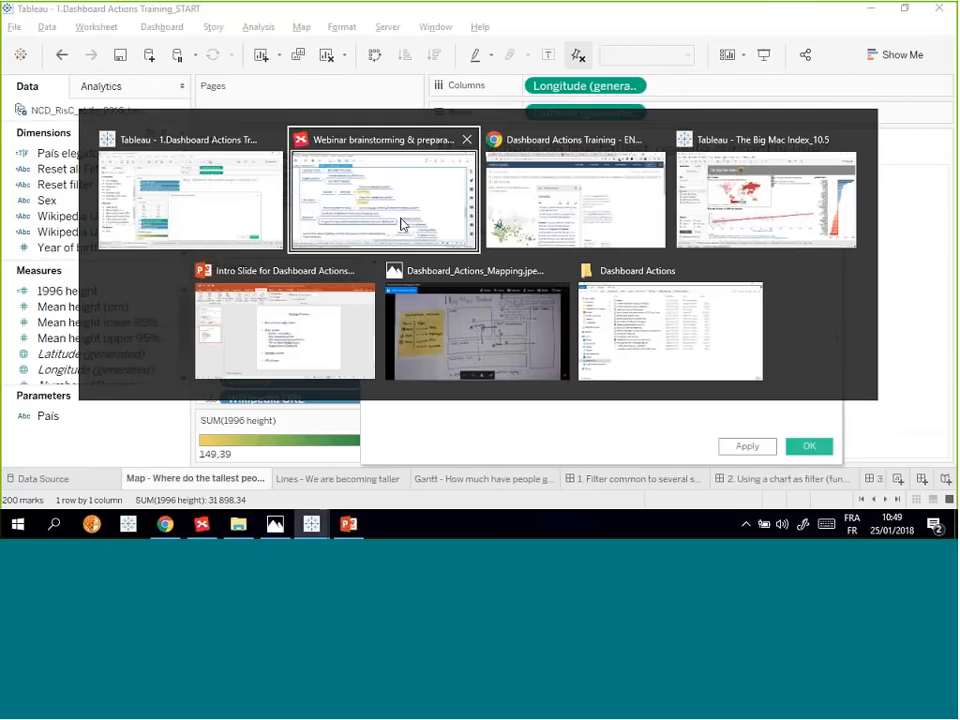
{"action": "key", "text": "alt+Tab"}
{"action": "left_click", "coordinate": [355, 11]}
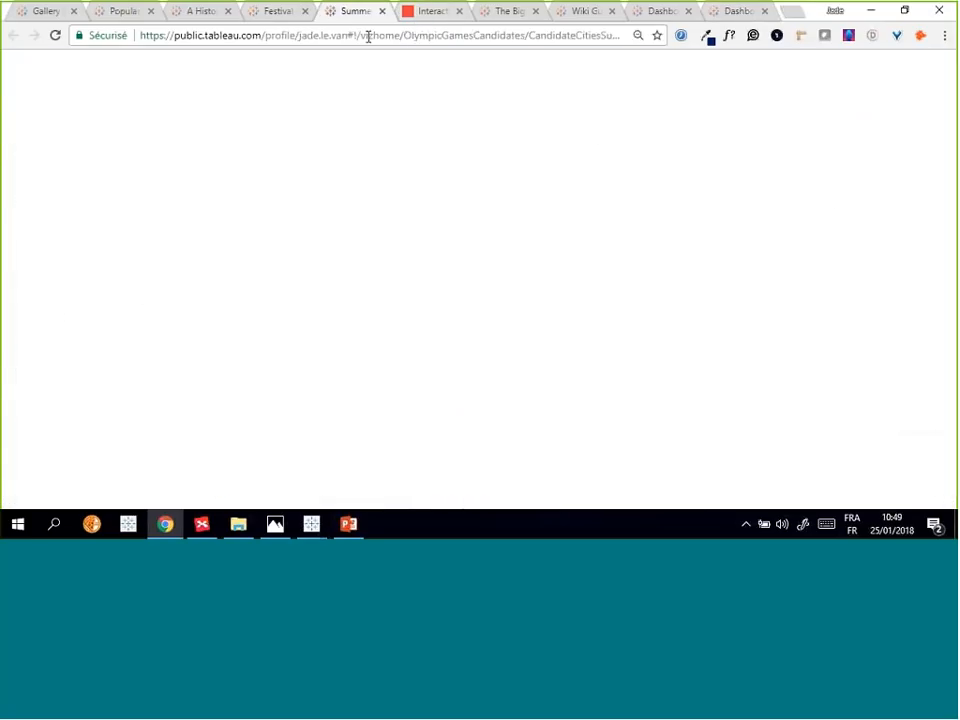
{"action": "left_click", "coordinate": [411, 37]}
{"action": "key", "text": "alt+Tab"}
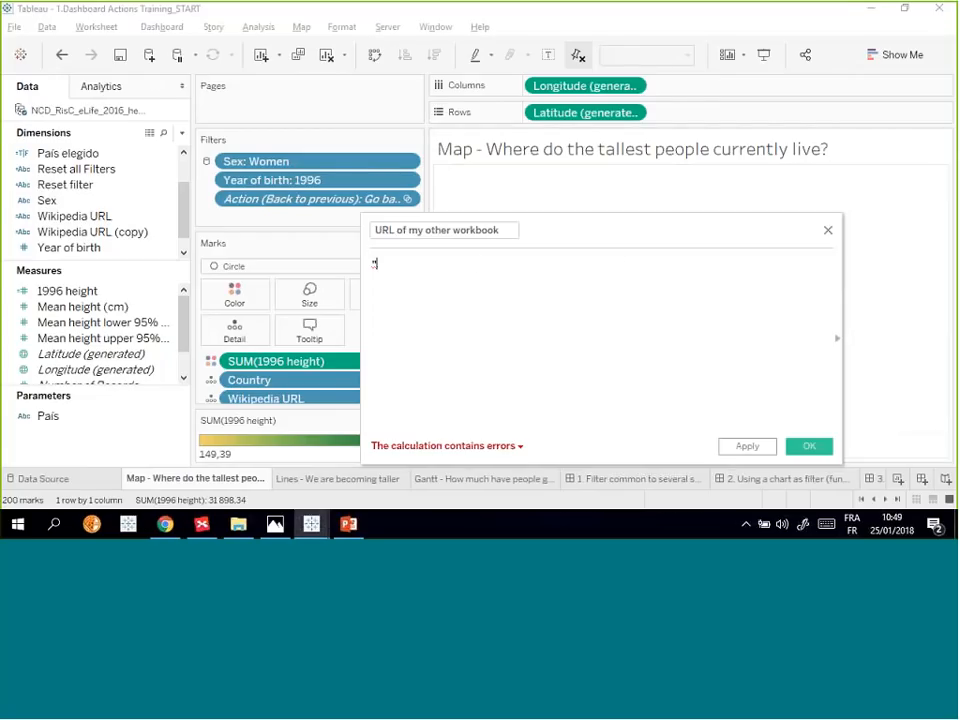
{"action": "type", "text": "https://public.tableau.com/profile/jade.le.van#!/vizhome/OlympicGamesCandidates/CandidateCitiesSummerOGs"}
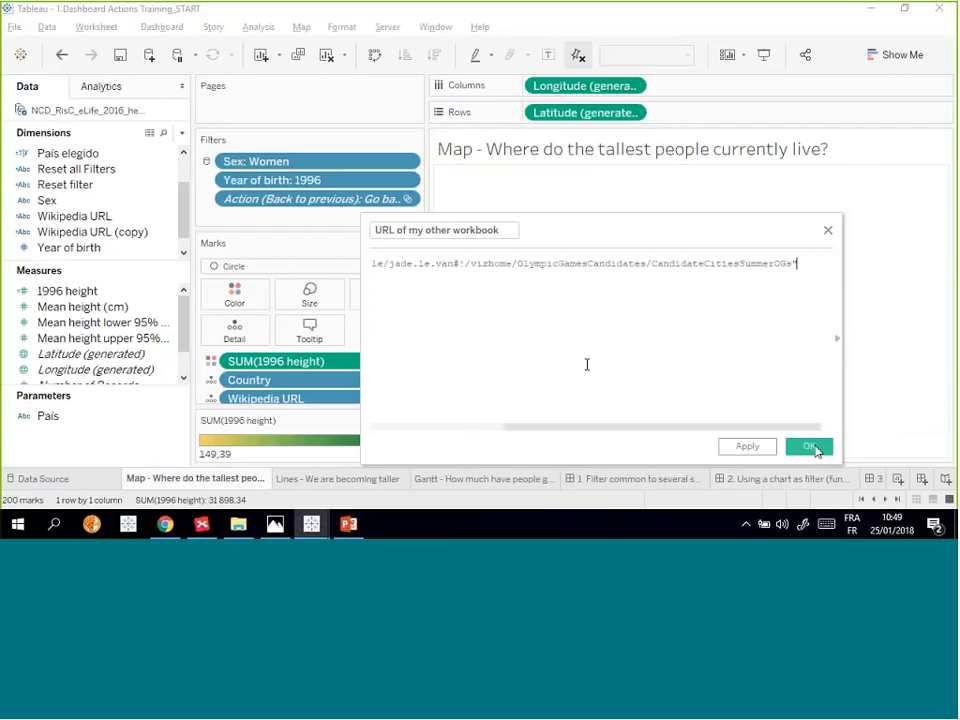
{"action": "left_click", "coordinate": [811, 446]}
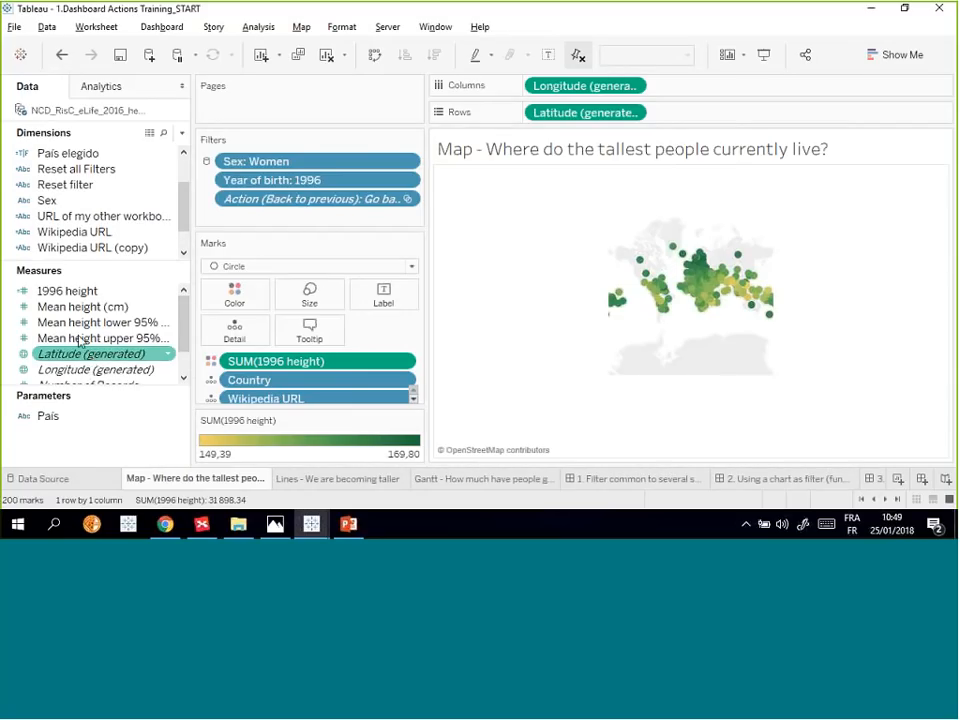
- Replace Wikipedia URL with "URL of my other workbook" in the map's marks, and return to the 8. URL Actions dashboard
{"action": "left_click_drag", "start_coordinate": [95, 216], "coordinate": [276, 401]}
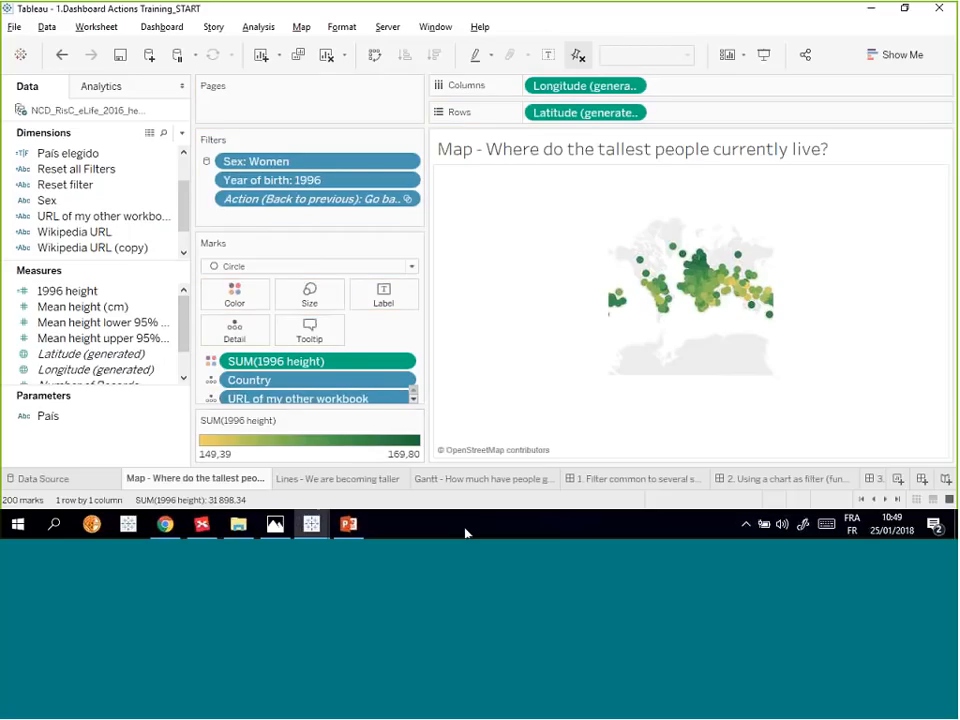
{"action": "left_click", "coordinate": [897, 499]}
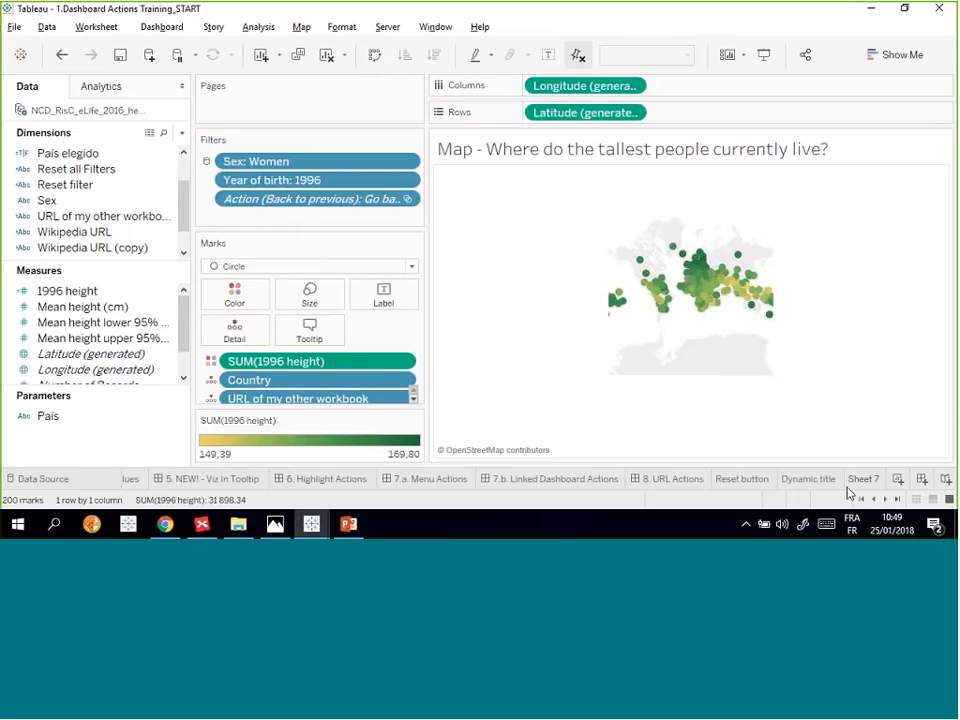
{"action": "left_click", "coordinate": [665, 479]}
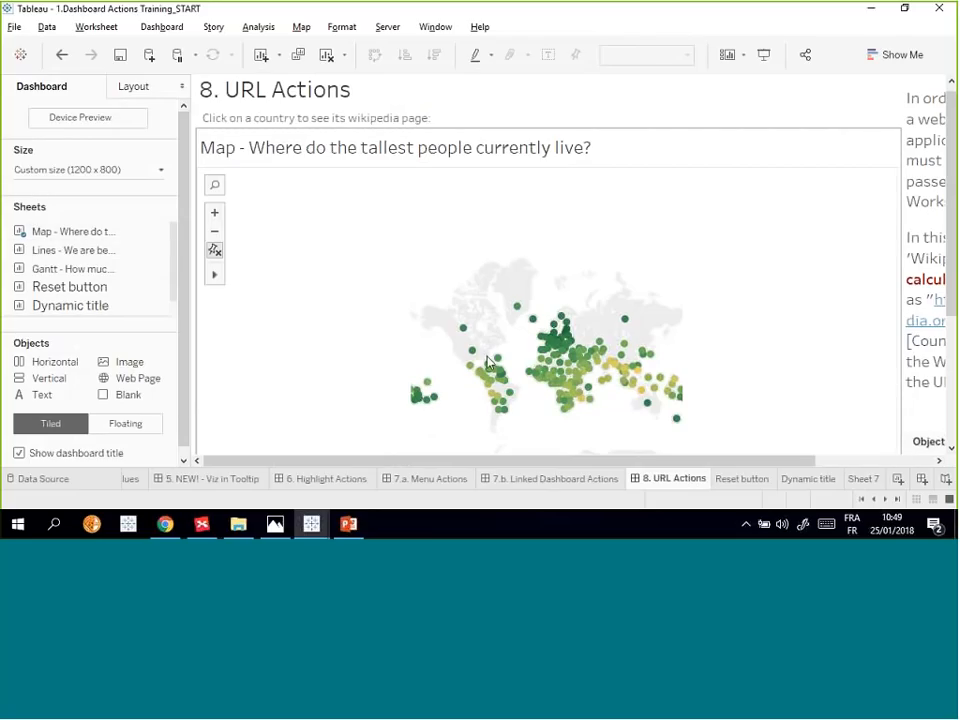
- Edit the dashboard's Wikipedia URL action and rename it "Hyperlink to Other Workbook"
{"action": "left_click", "coordinate": [162, 27]}
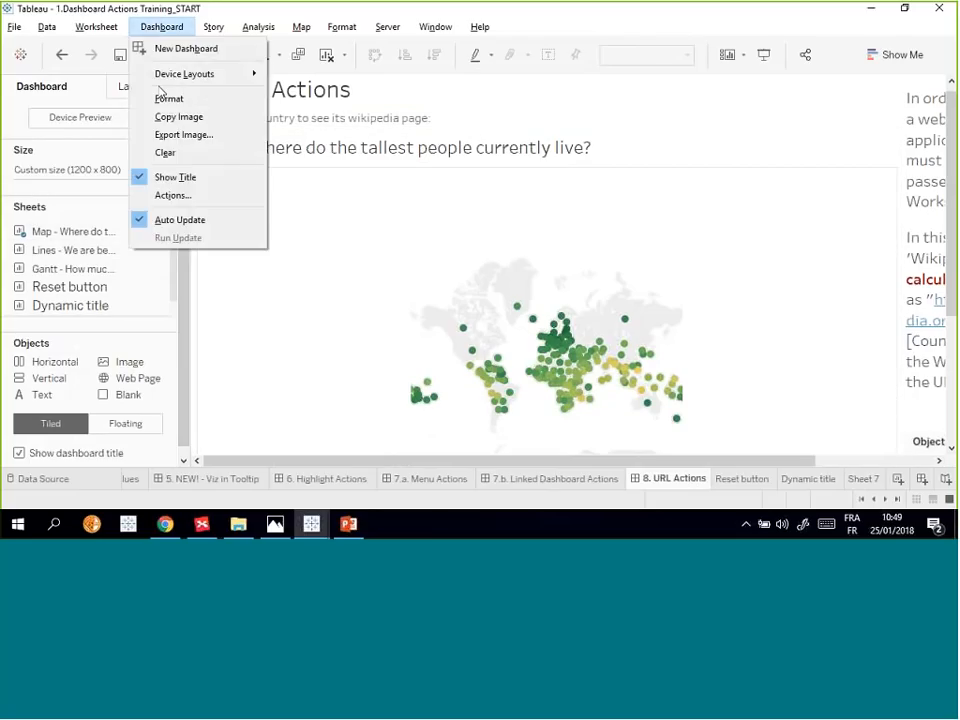
{"action": "left_click", "coordinate": [196, 200]}
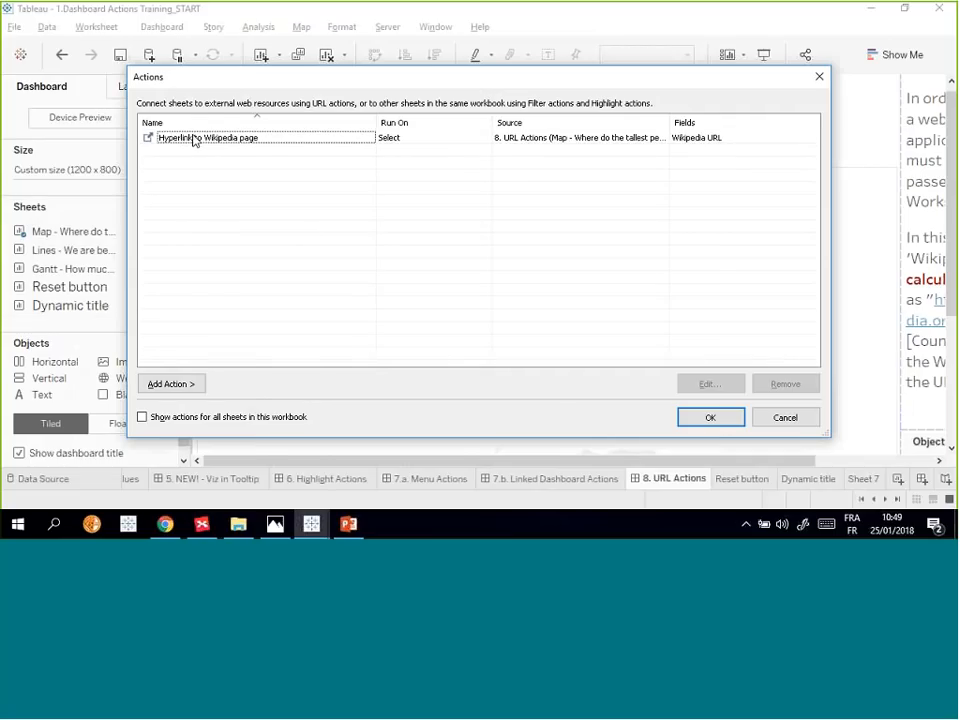
{"action": "double_click", "coordinate": [197, 138]}
{"action": "left_click_drag", "start_coordinate": [441, 90], "coordinate": [353, 88]}
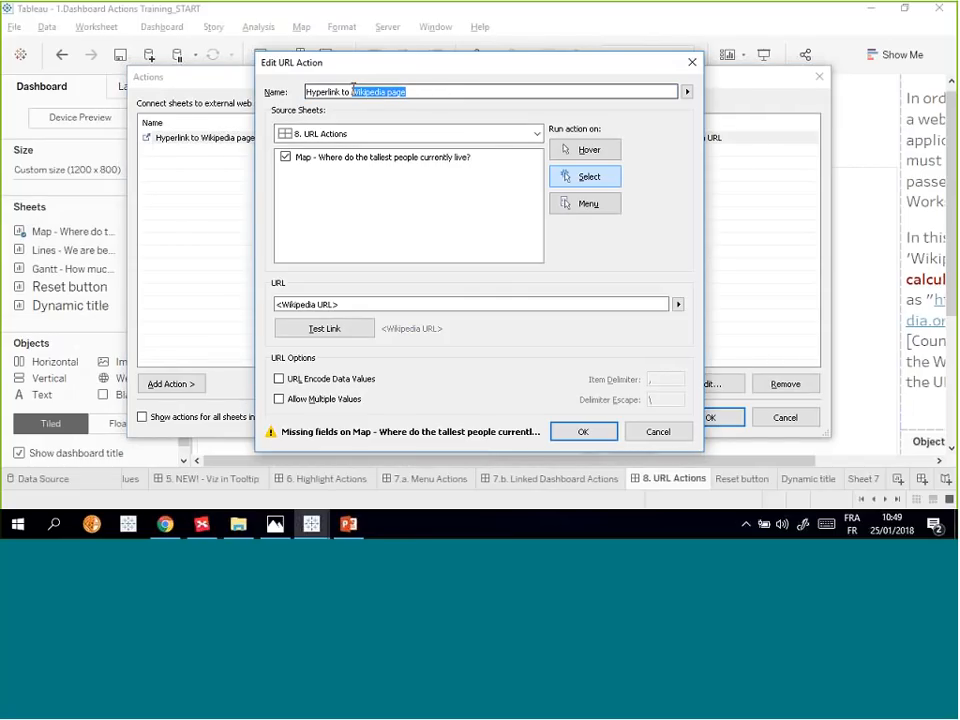
{"action": "type", "text": "W"}
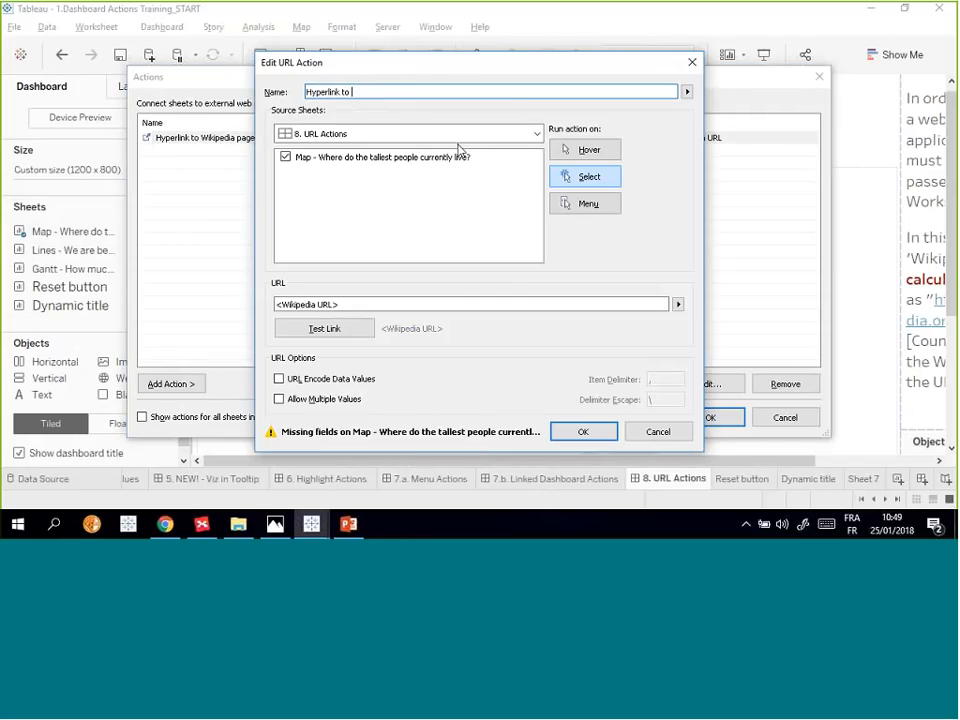
{"action": "type", "text": "Other Workbook"}
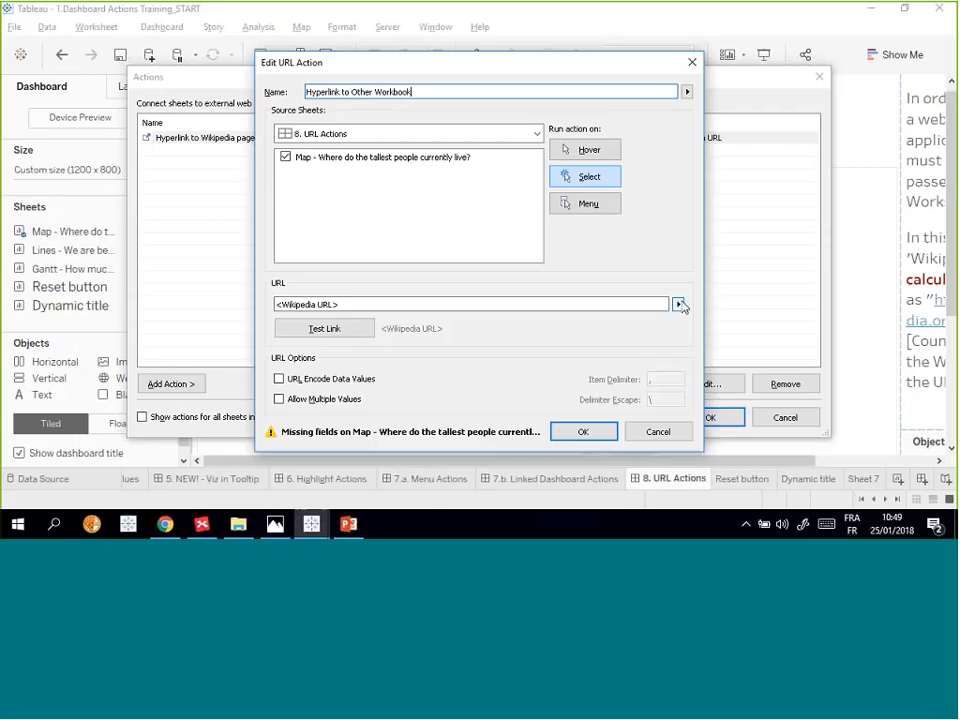
- Replace the action's URL with the field "URL of my other workbook"
{"action": "left_click_drag", "start_coordinate": [540, 306], "coordinate": [114, 306]}
{"action": "key", "text": "BackSpace"}
{"action": "left_click", "coordinate": [678, 304]}
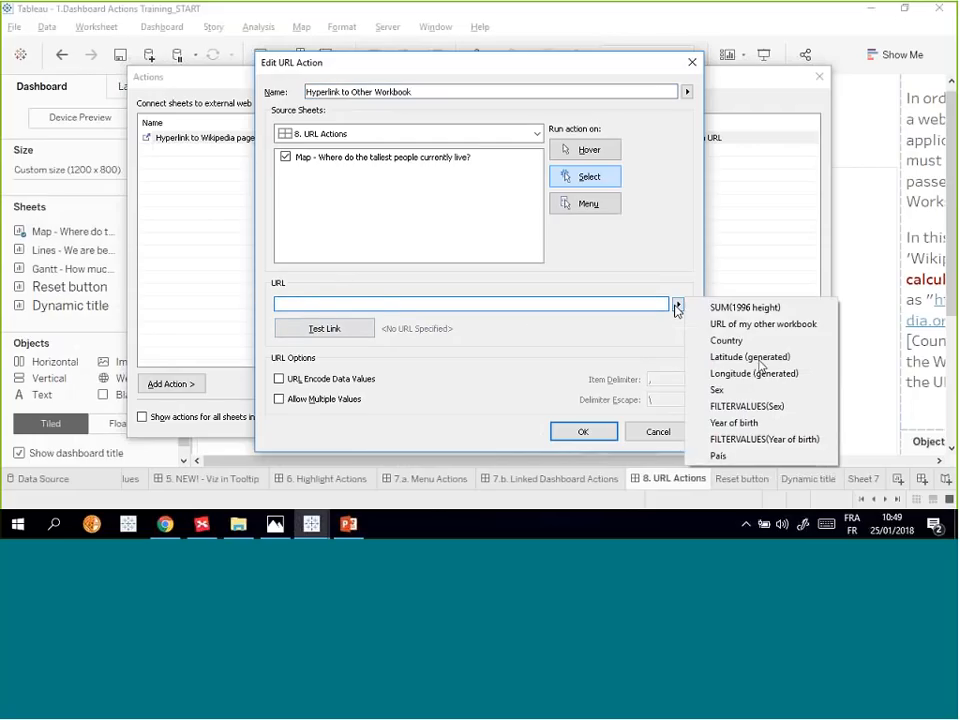
{"action": "left_click", "coordinate": [754, 325]}
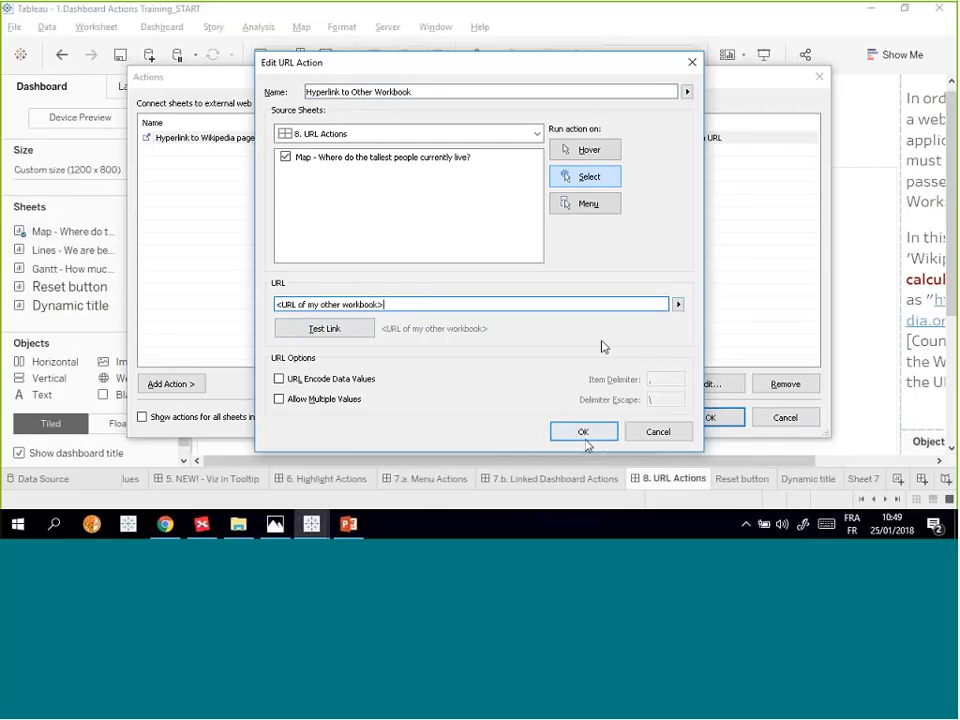
- Test the action's link in the browser, and save the edited URL action
{"action": "left_click", "coordinate": [349, 329]}
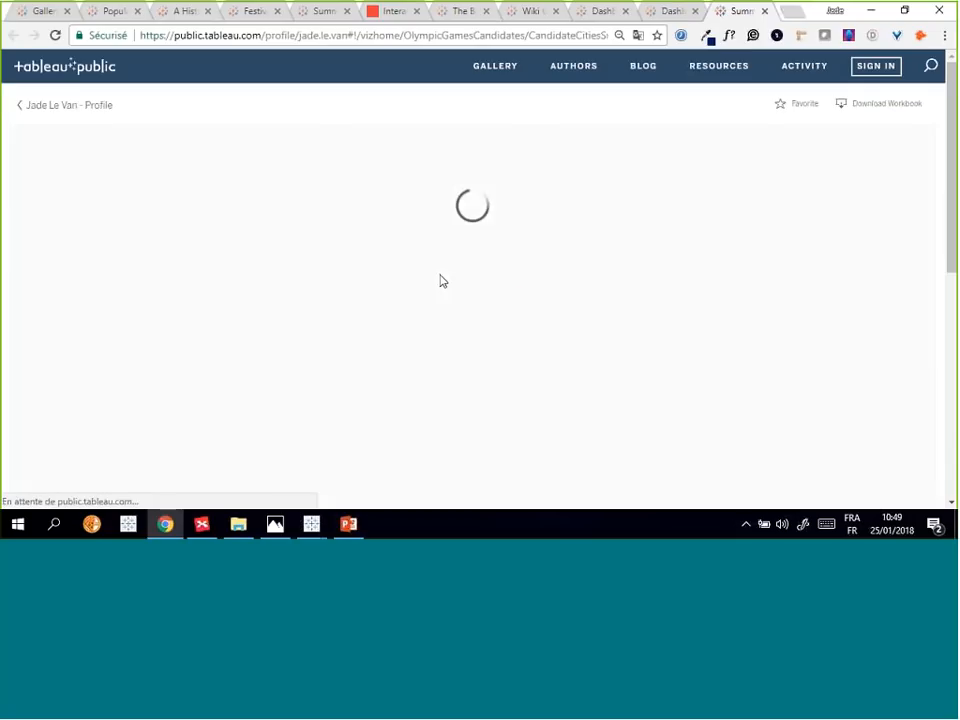
{"action": "key", "text": "alt+Tab"}
{"action": "left_click", "coordinate": [579, 432]}
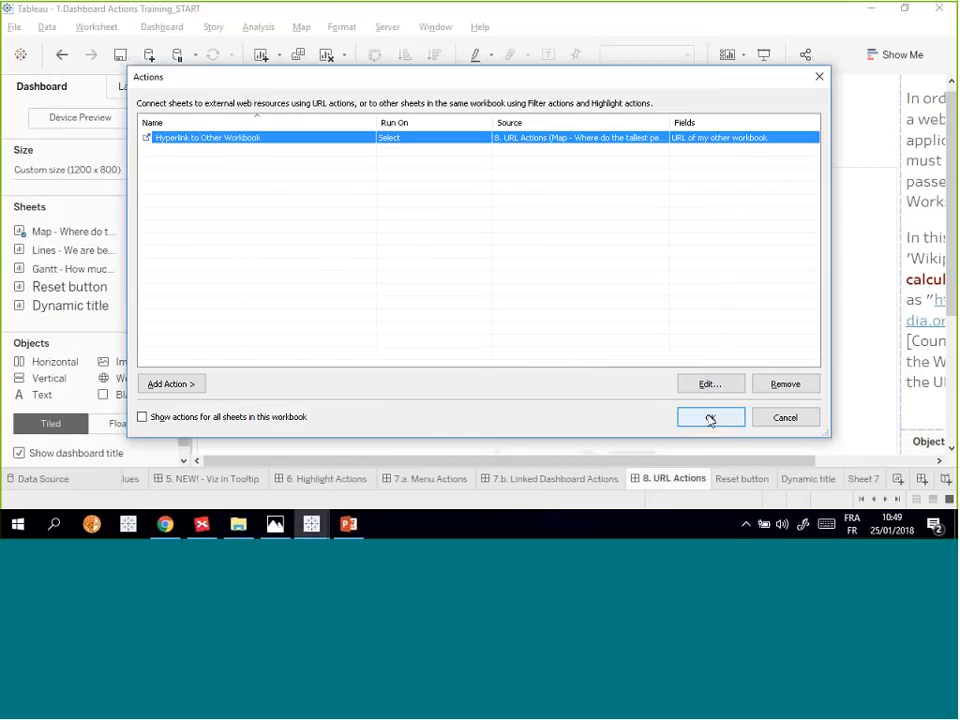
{"action": "left_click", "coordinate": [709, 417]}
- Test the URL action by selecting Andorra on the map, and clear the country selection
{"action": "left_click", "coordinate": [550, 355]}
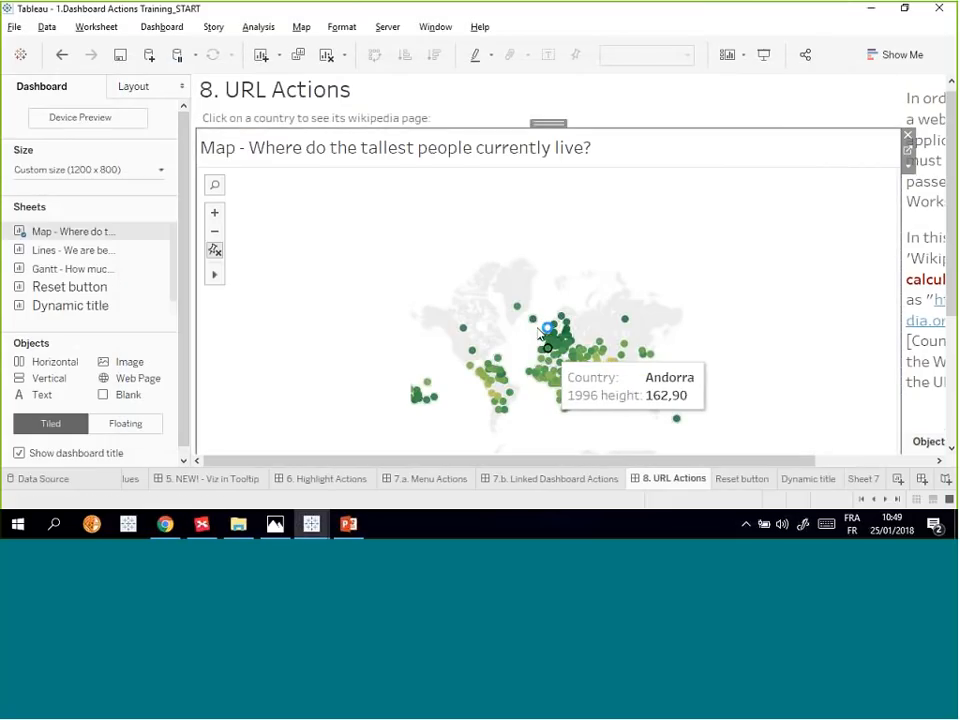
{"action": "key", "text": "alt+Tab"}
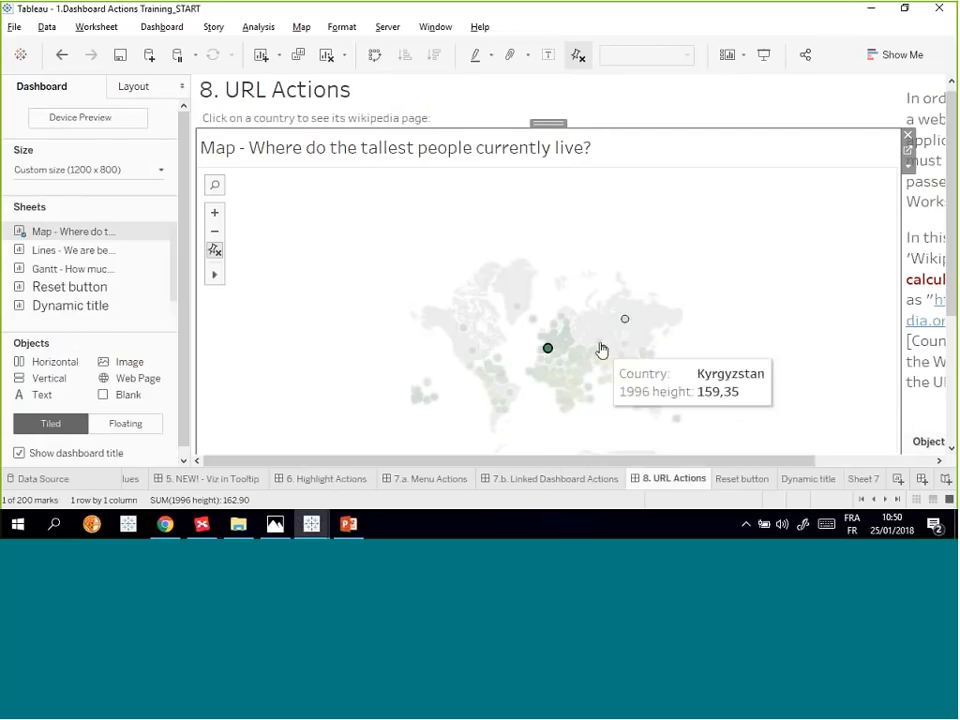
{"action": "left_click", "coordinate": [670, 260]}
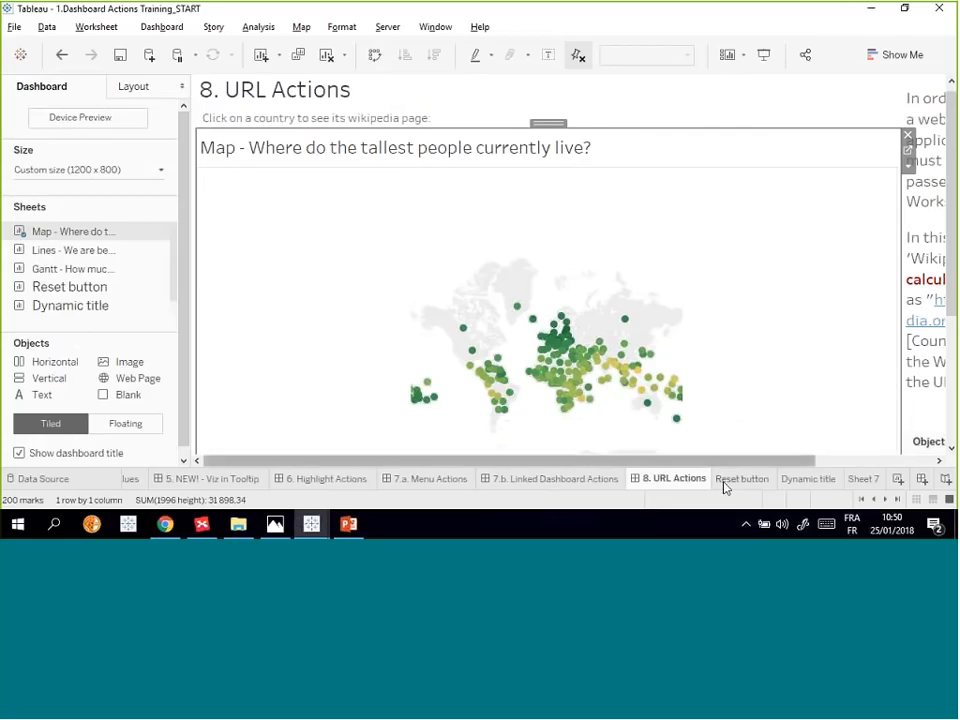
- Switch to Chrome, look over the Candidate Cities to the Summer Games dashboard, and select Los Angeles on its map
{"action": "mouse_move", "coordinate": [741, 487]}
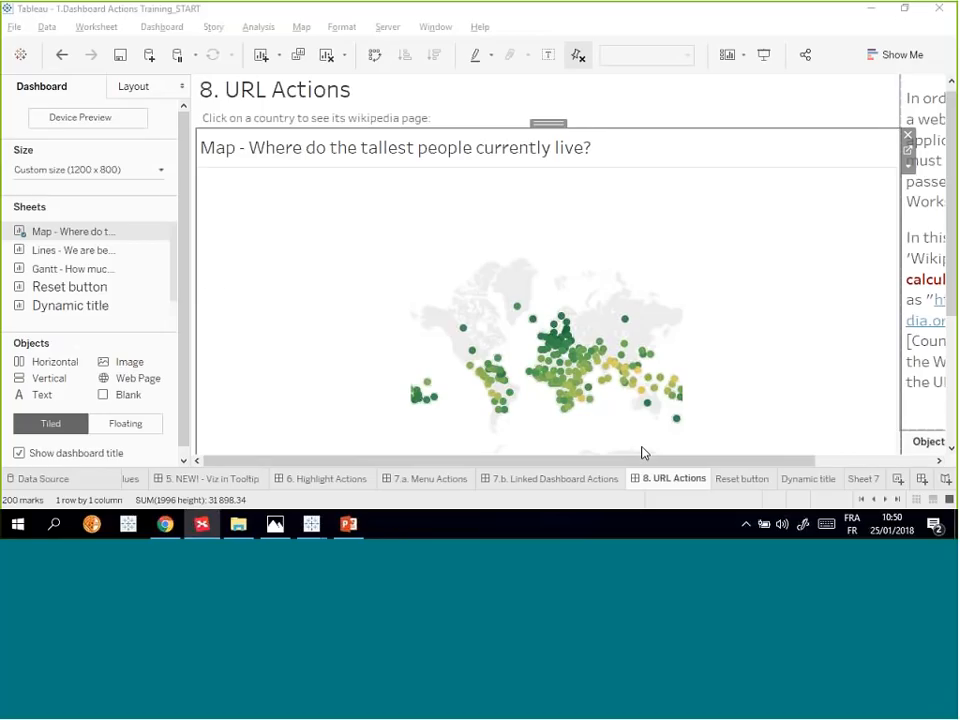
{"action": "key", "text": "alt+Tab"}
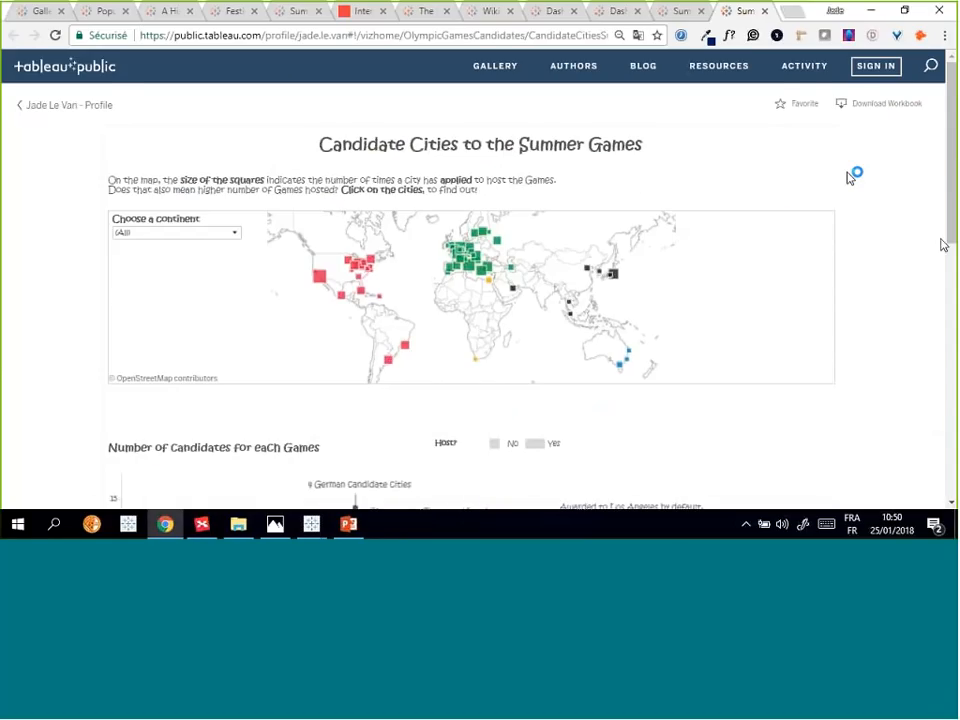
{"action": "scroll", "coordinate": [921, 272], "scroll_direction": "down", "scroll_amount": 3}
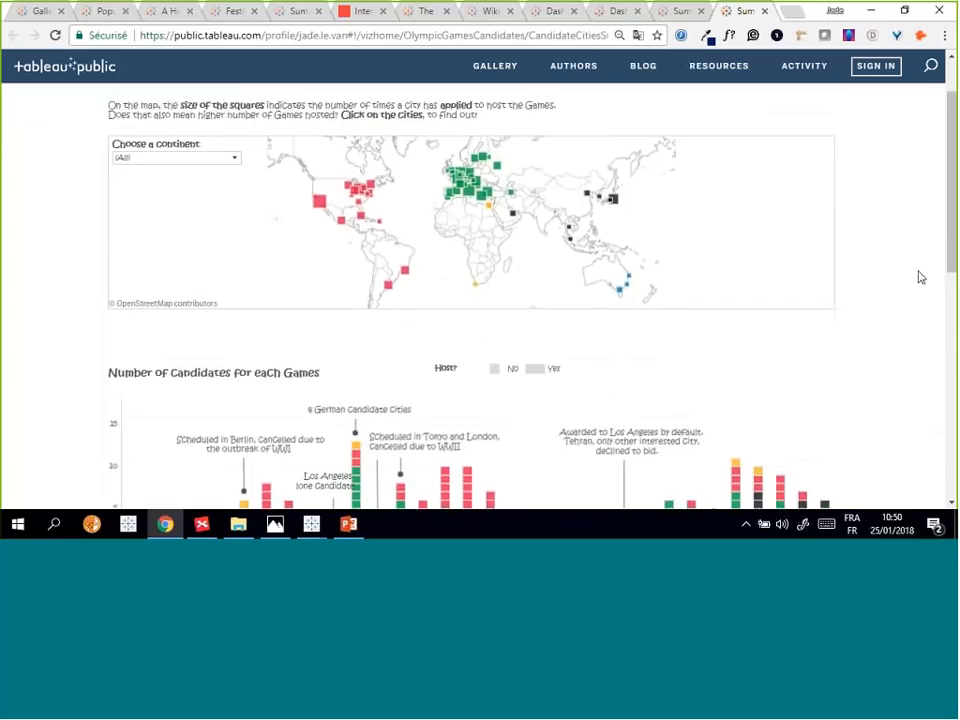
{"action": "scroll", "coordinate": [921, 277], "scroll_direction": "up", "scroll_amount": 3}
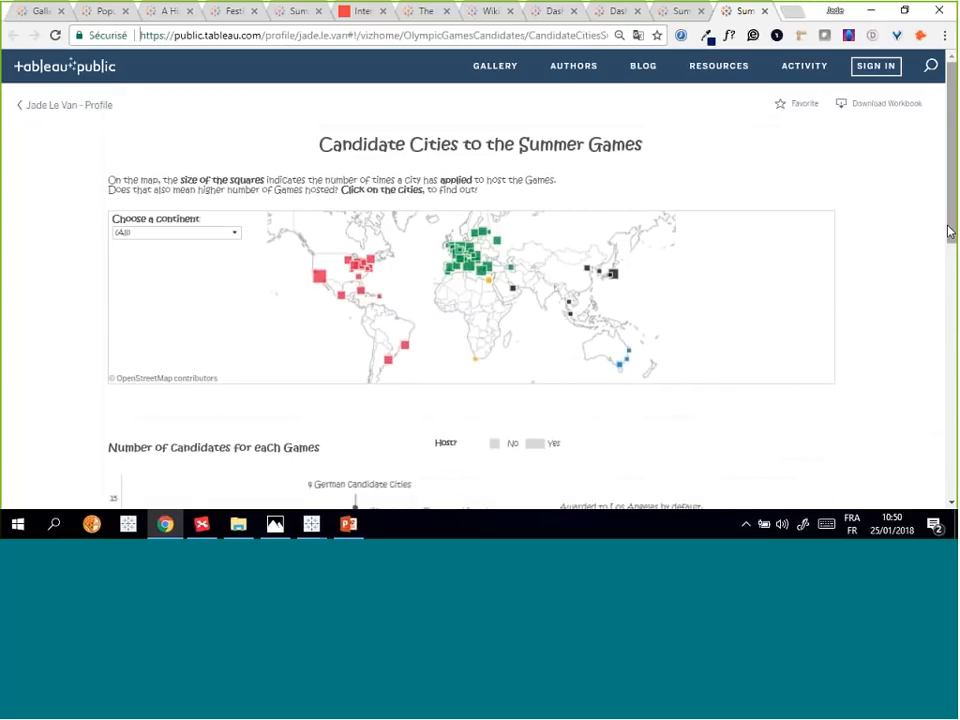
{"action": "scroll", "coordinate": [910, 220], "scroll_direction": "down", "scroll_amount": 3}
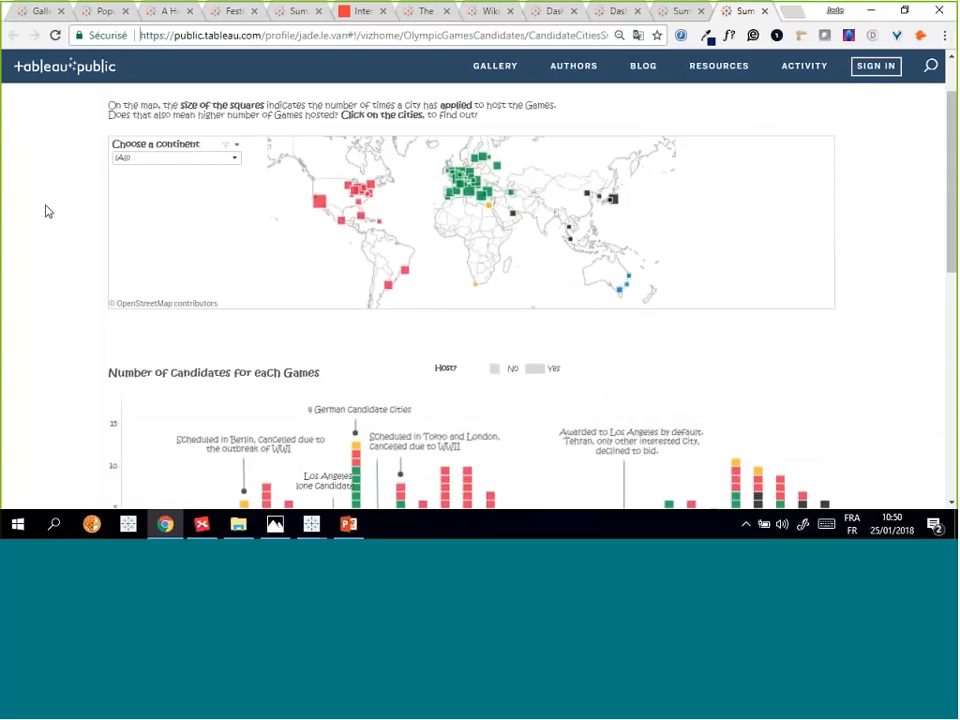
{"action": "scroll", "coordinate": [66, 205], "scroll_direction": "up", "scroll_amount": 2}
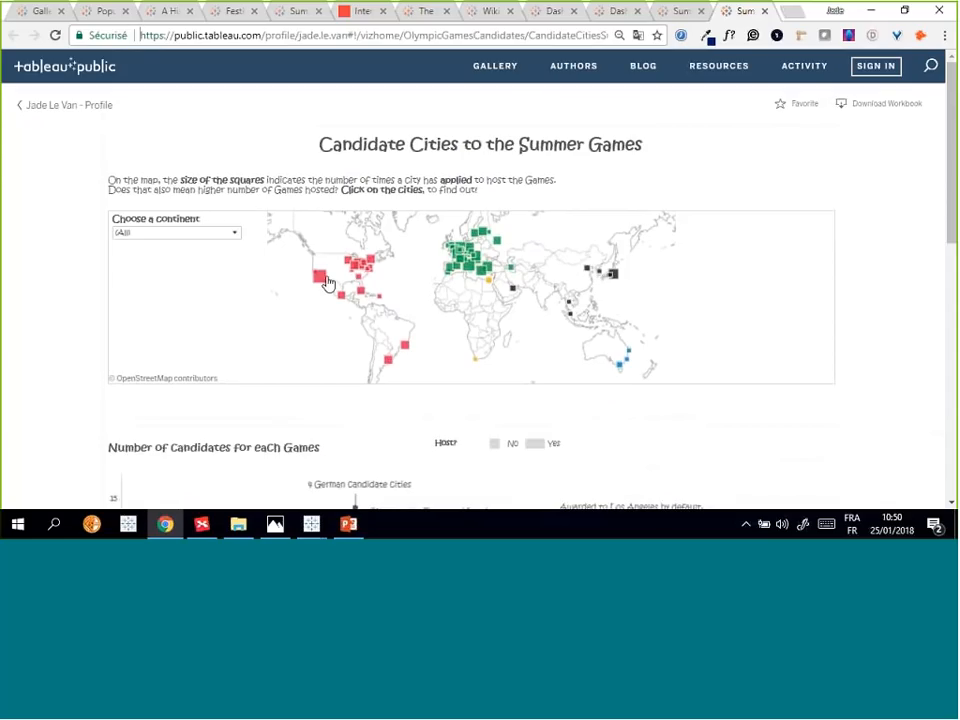
{"action": "mouse_move", "coordinate": [322, 288]}
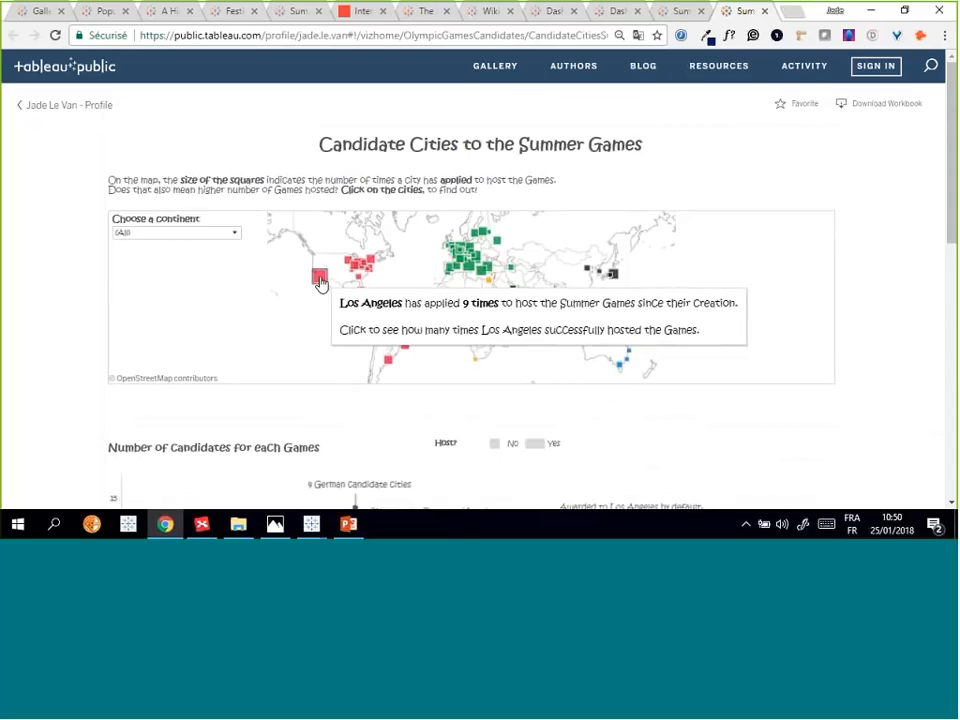
{"action": "left_click", "coordinate": [320, 279]}
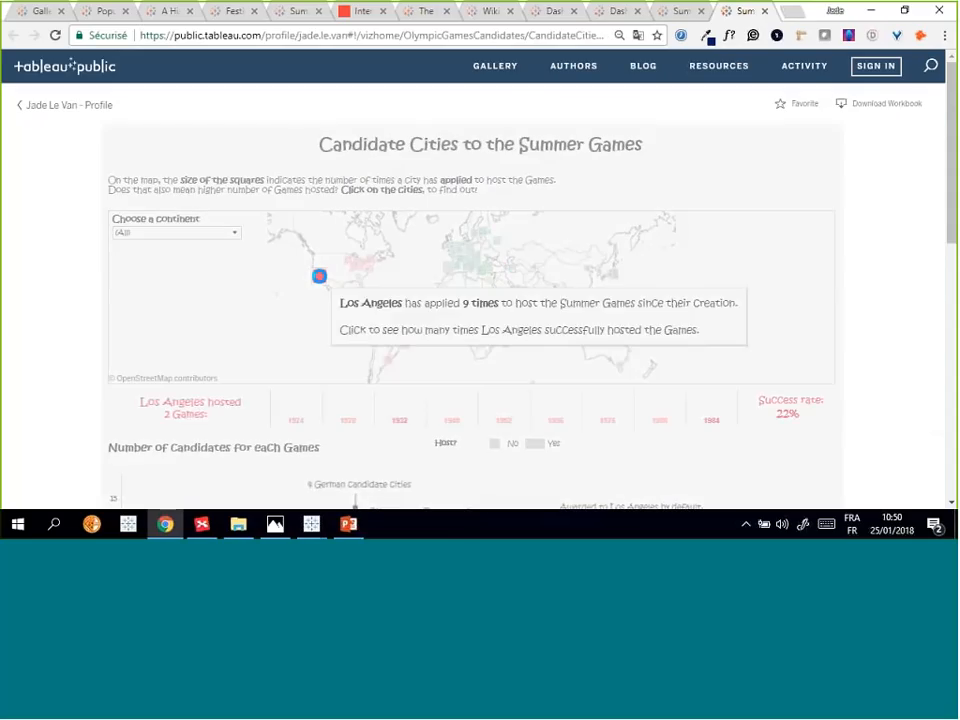
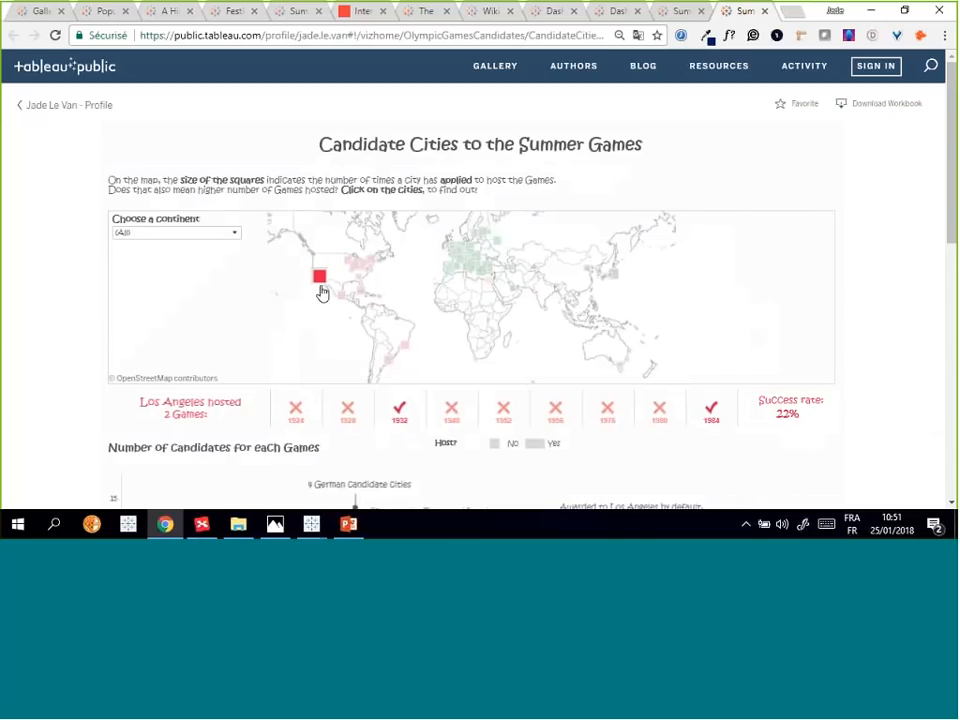
- Examine the Los Angeles hosting results and the chart of candidates for each Games, and clear the map selection
{"action": "mouse_move", "coordinate": [318, 281]}
{"action": "scroll", "coordinate": [890, 432], "scroll_direction": "down", "scroll_amount": 3}
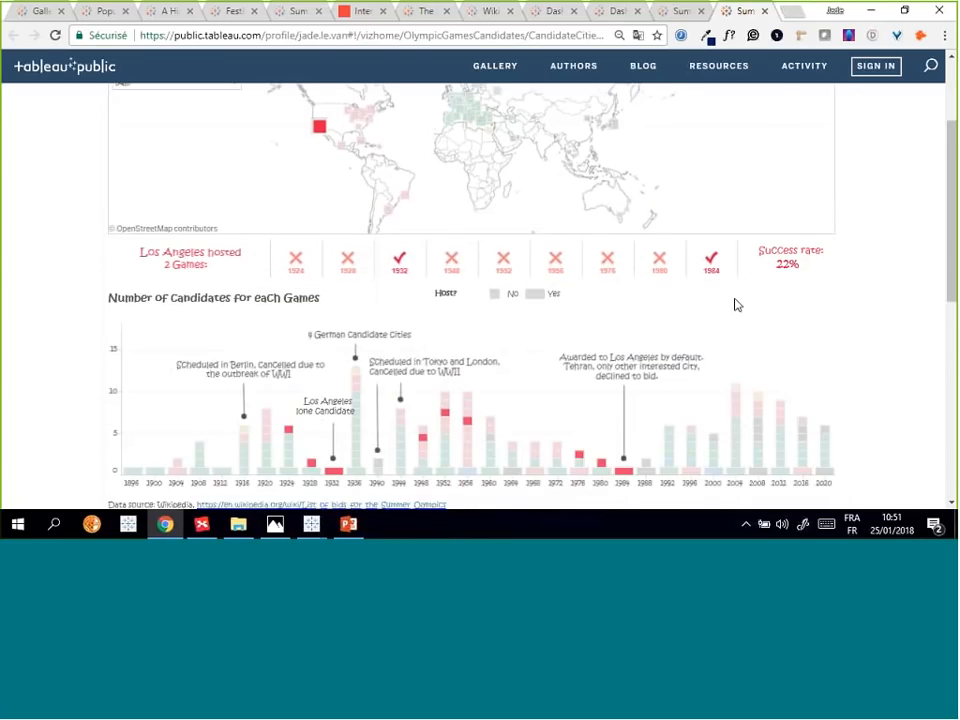
{"action": "scroll", "coordinate": [735, 304], "scroll_direction": "down", "scroll_amount": 2}
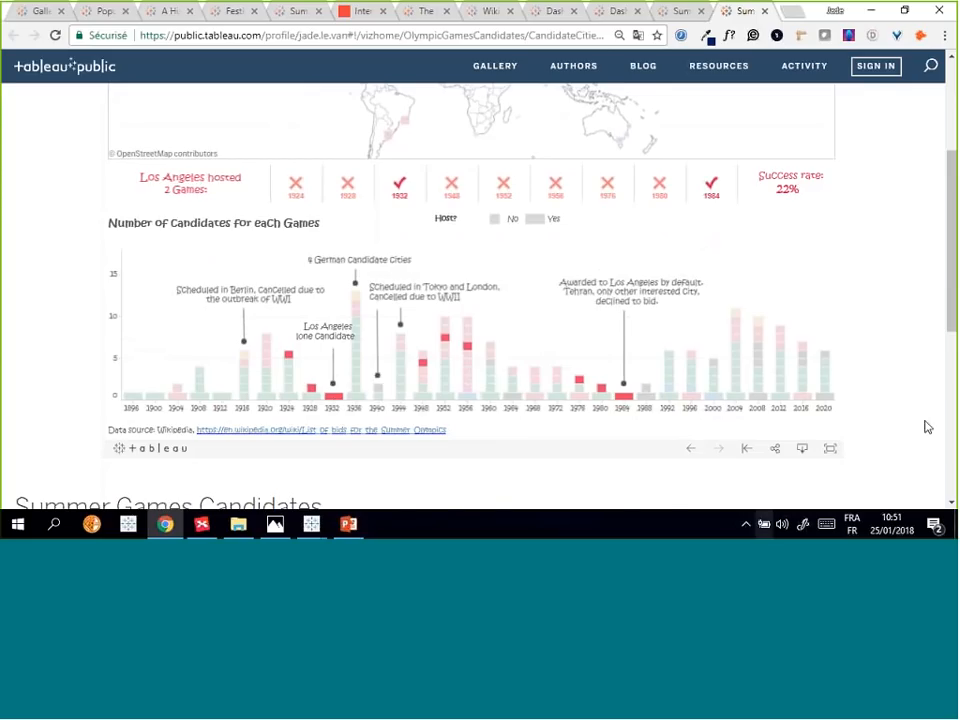
{"action": "scroll", "coordinate": [917, 407], "scroll_direction": "up", "scroll_amount": 3}
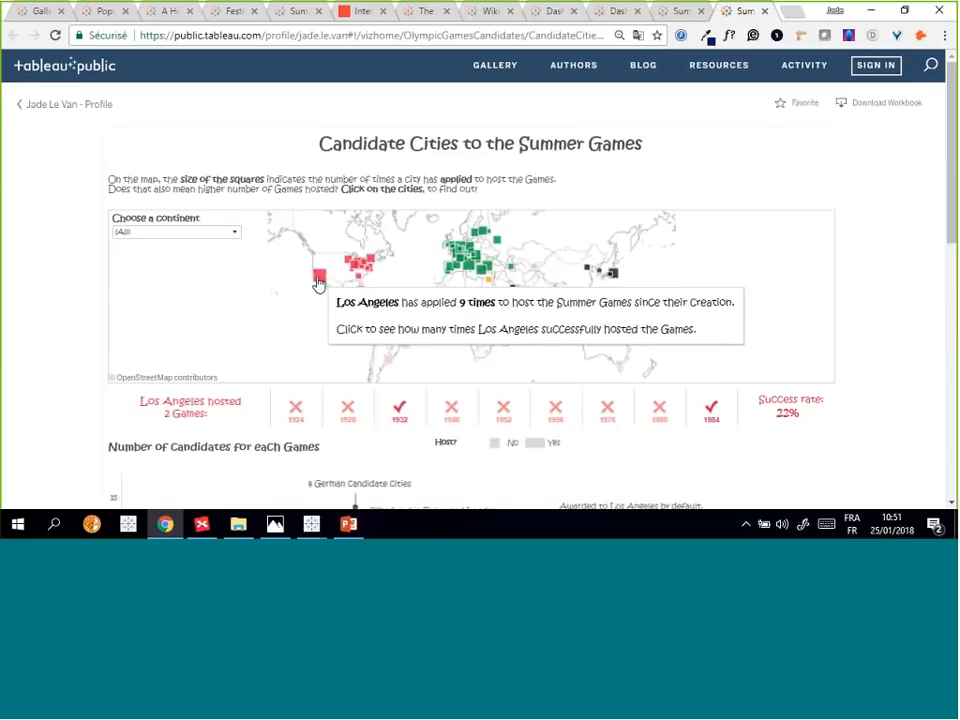
{"action": "left_click", "coordinate": [231, 281]}
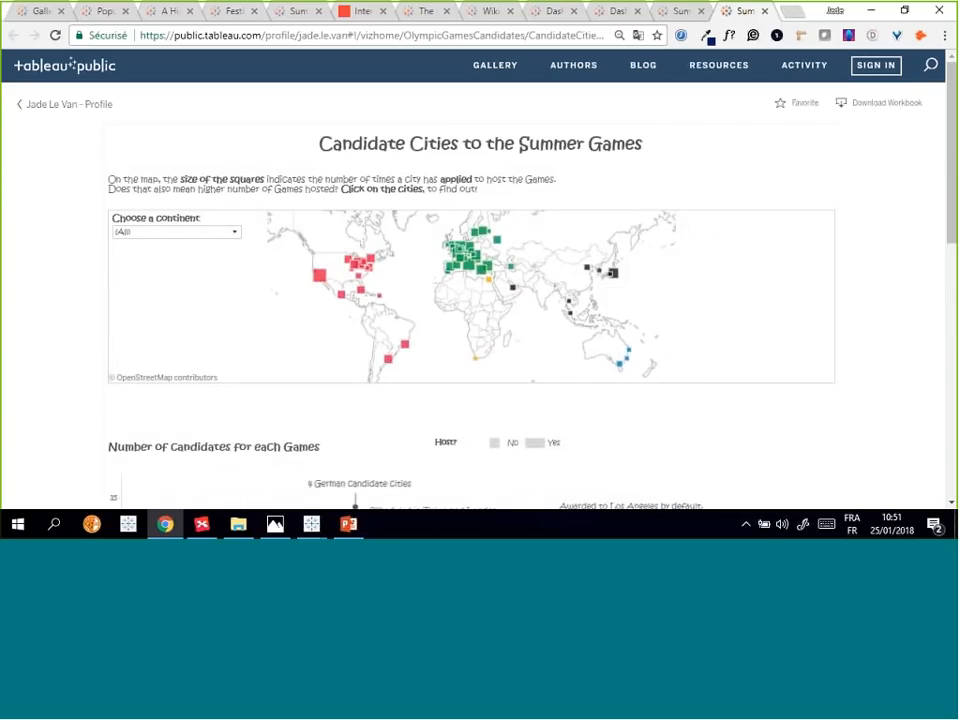
- Demonstrate the continent filter by limiting the map to Americas, and restore the filter to (All)
{"action": "left_click", "coordinate": [236, 232]}
{"action": "left_click", "coordinate": [164, 280]}
{"action": "left_click", "coordinate": [236, 231]}
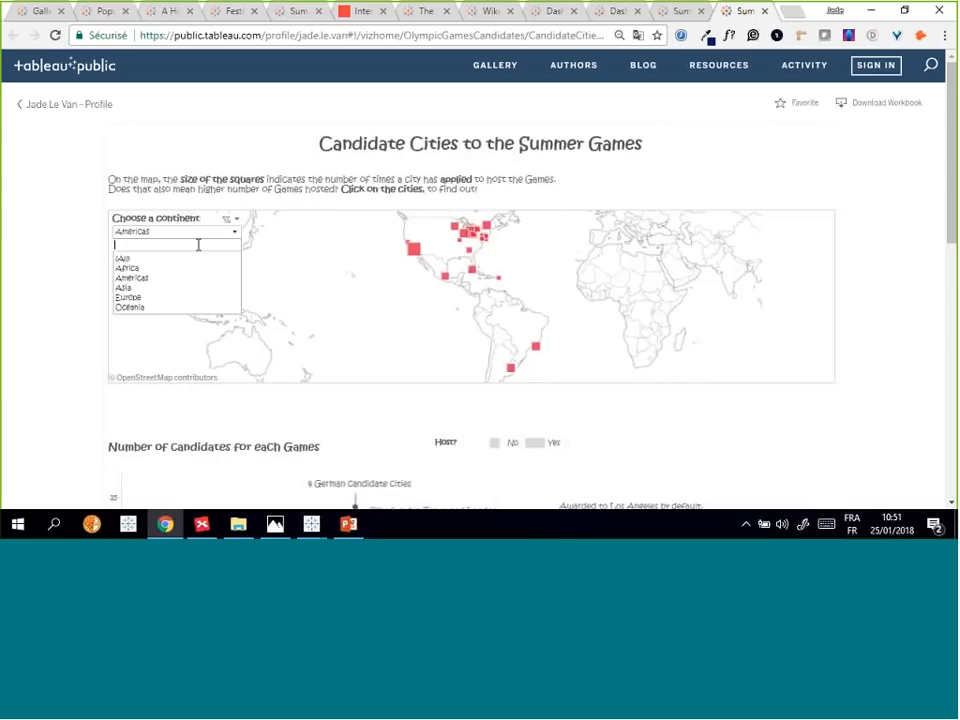
{"action": "left_click", "coordinate": [150, 258]}
{"action": "mouse_move", "coordinate": [473, 253]}
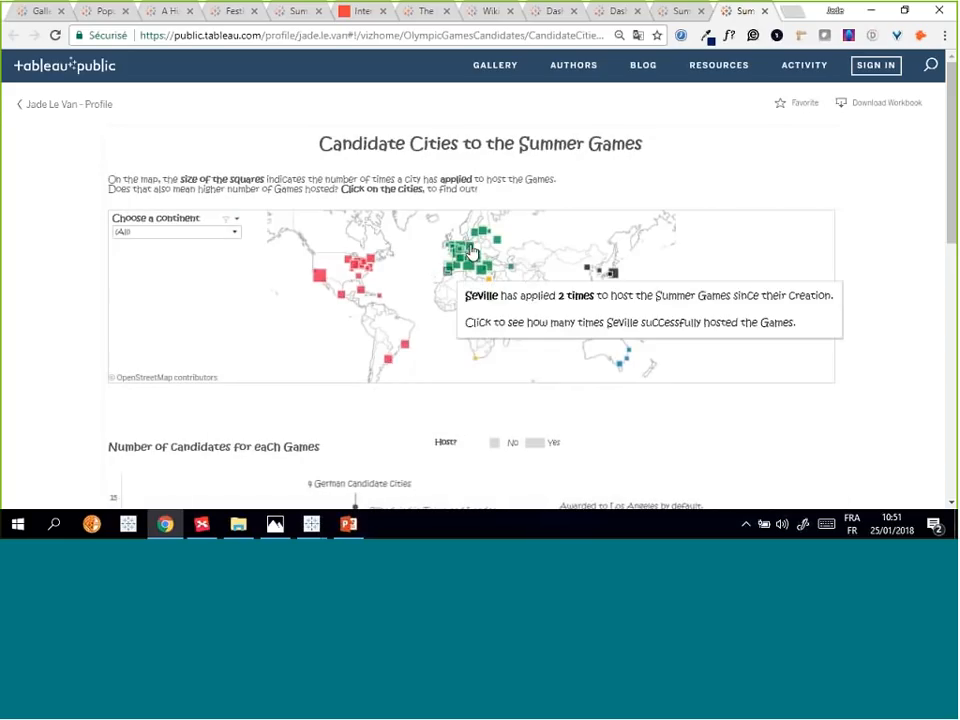
- Filter the map to Europe and select Paris to examine its hosting history and candidacies in the chart
{"action": "left_click", "coordinate": [212, 233]}
{"action": "left_click", "coordinate": [158, 300]}
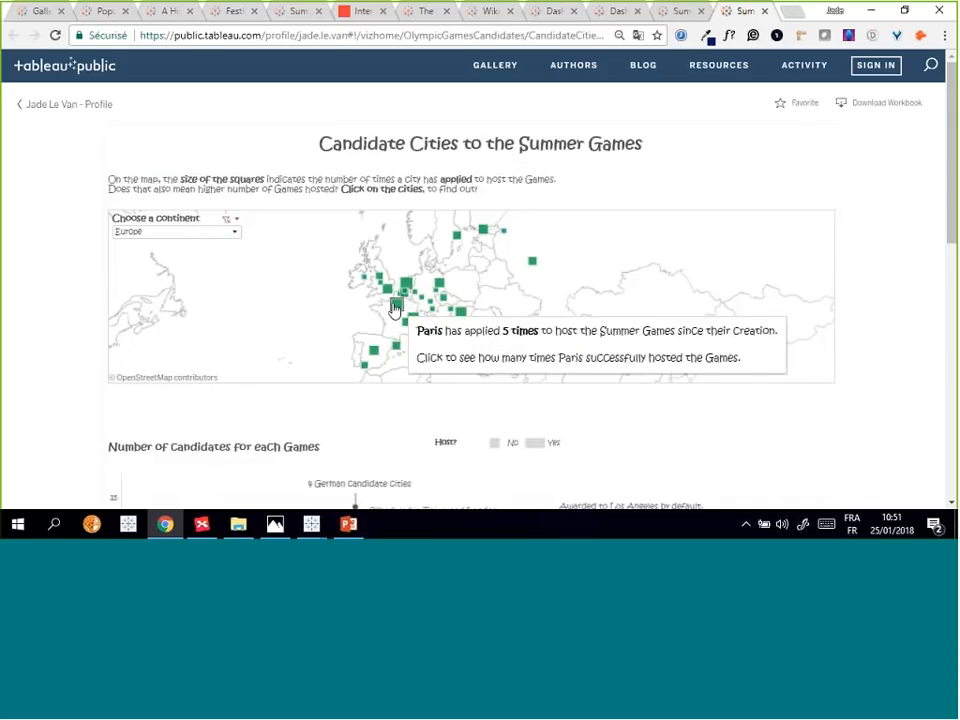
{"action": "left_click", "coordinate": [395, 307]}
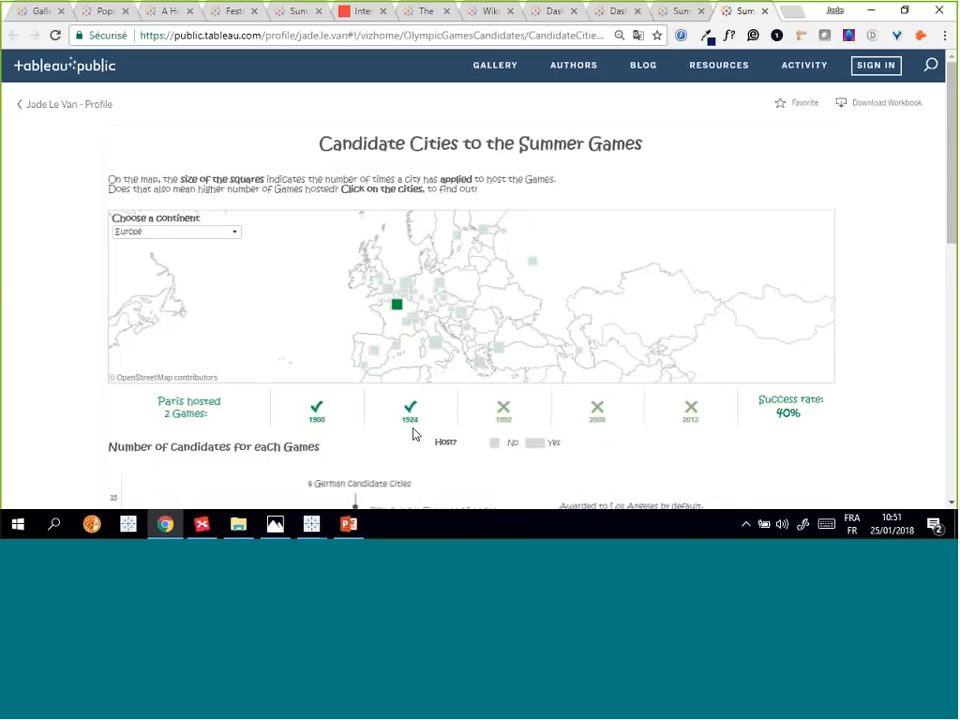
{"action": "scroll", "coordinate": [912, 401], "scroll_direction": "down", "scroll_amount": 4}
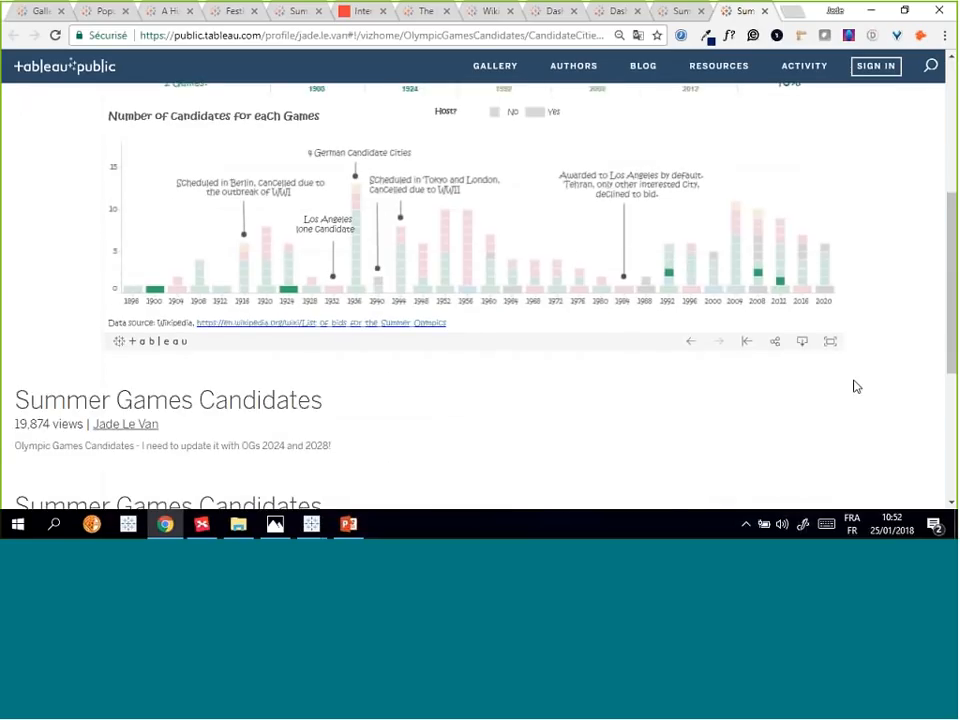
- Show the dashboard in full screen and toggle the Paris selection on the map to compare the linked views
{"action": "left_click", "coordinate": [831, 298]}
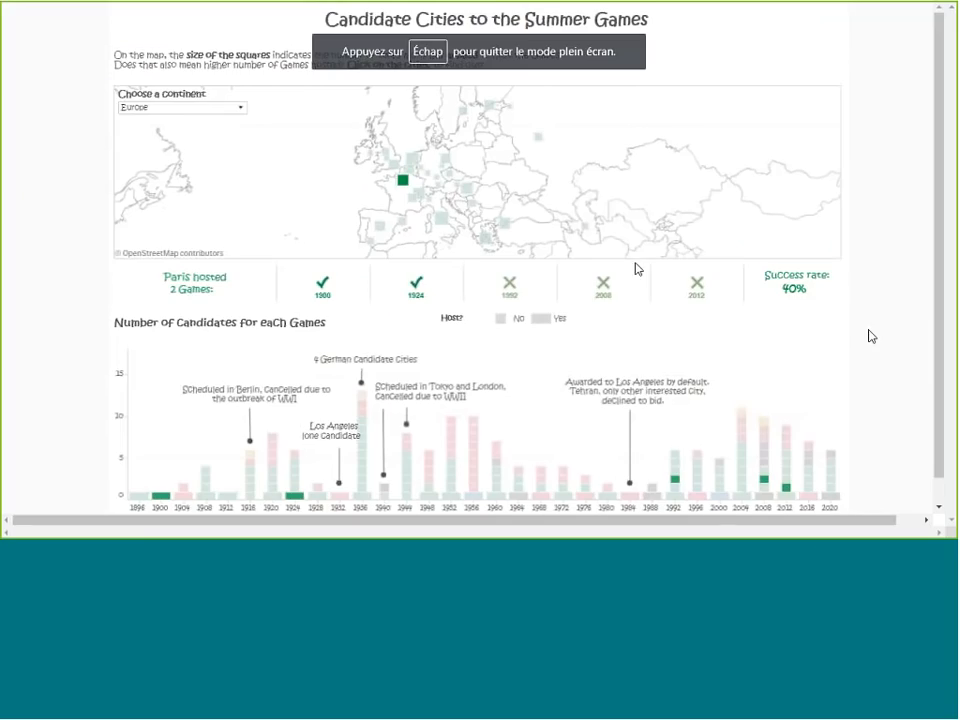
{"action": "left_click", "coordinate": [403, 186]}
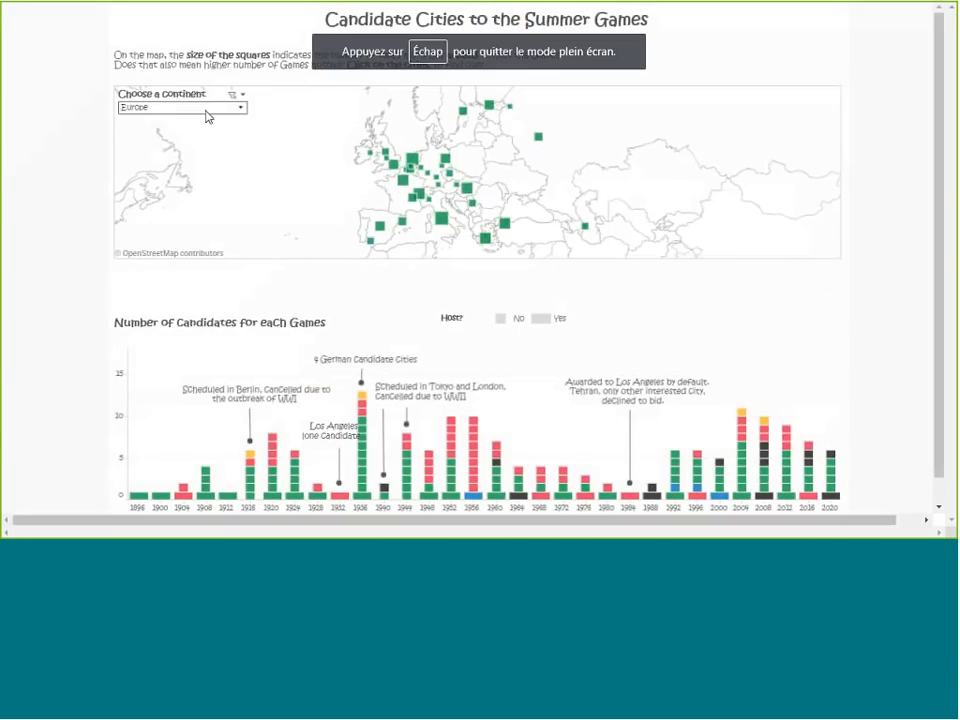
{"action": "left_click", "coordinate": [404, 186]}
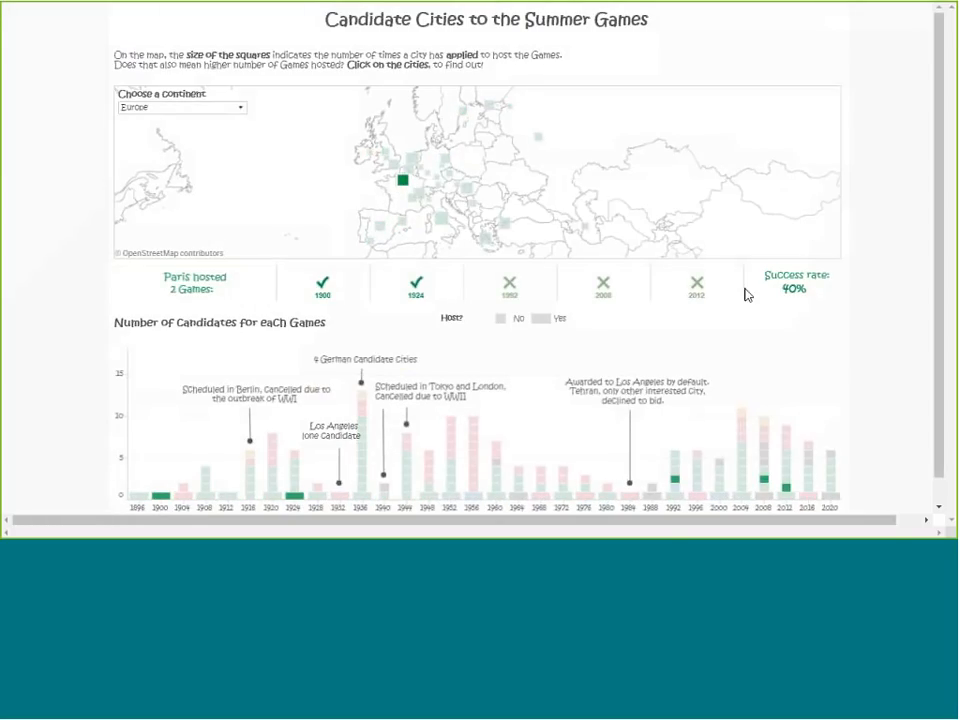
{"action": "left_click", "coordinate": [400, 187]}
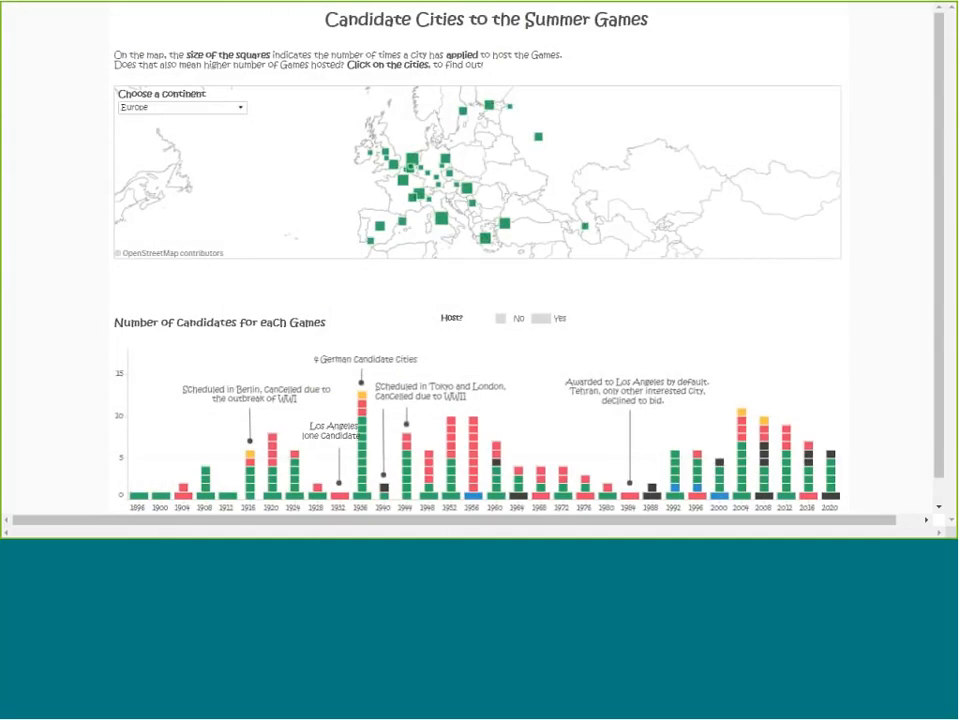
{"action": "left_click", "coordinate": [403, 180]}
{"action": "mouse_move", "coordinate": [293, 504]}
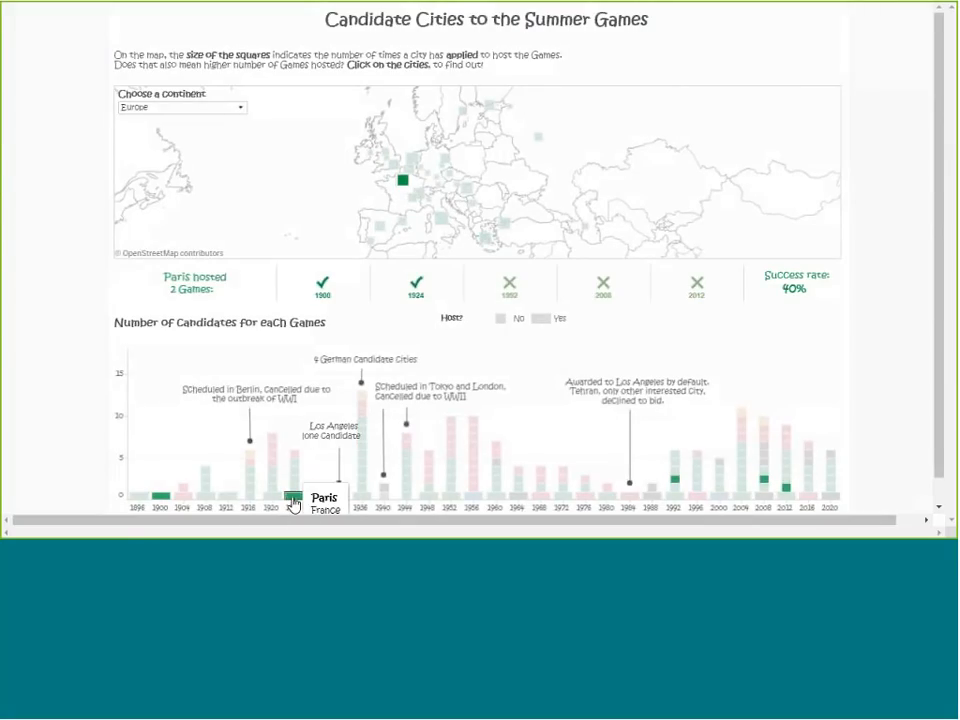
{"action": "left_click", "coordinate": [403, 186]}
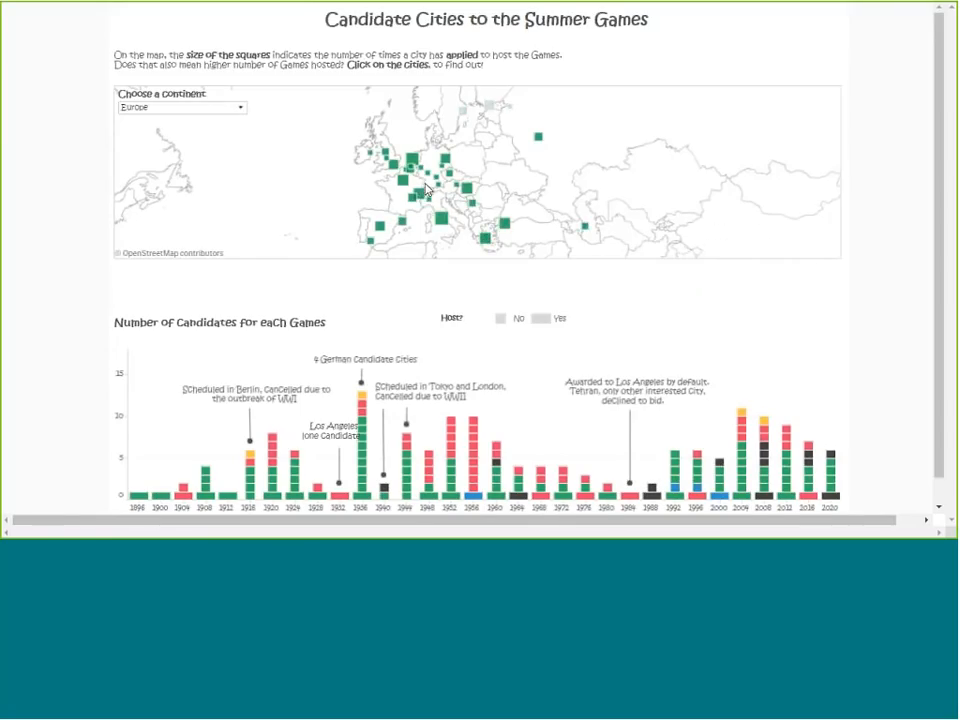
- Inspect how cities in the candidates chart highlight on the map, and set the continent filter to (All)
{"action": "mouse_move", "coordinate": [420, 195]}
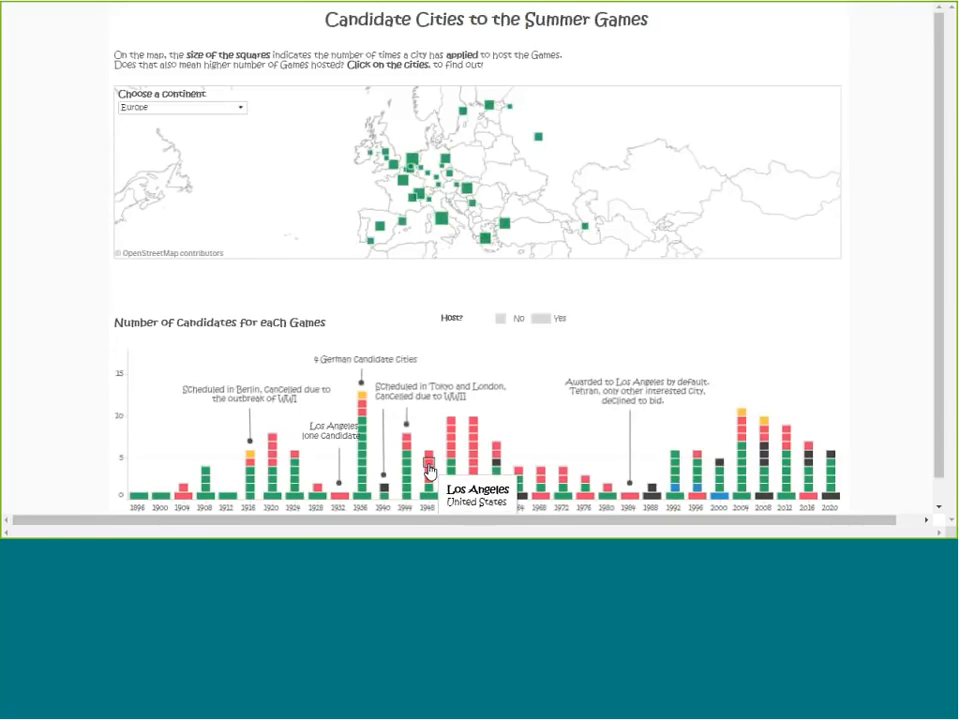
{"action": "mouse_move", "coordinate": [432, 499]}
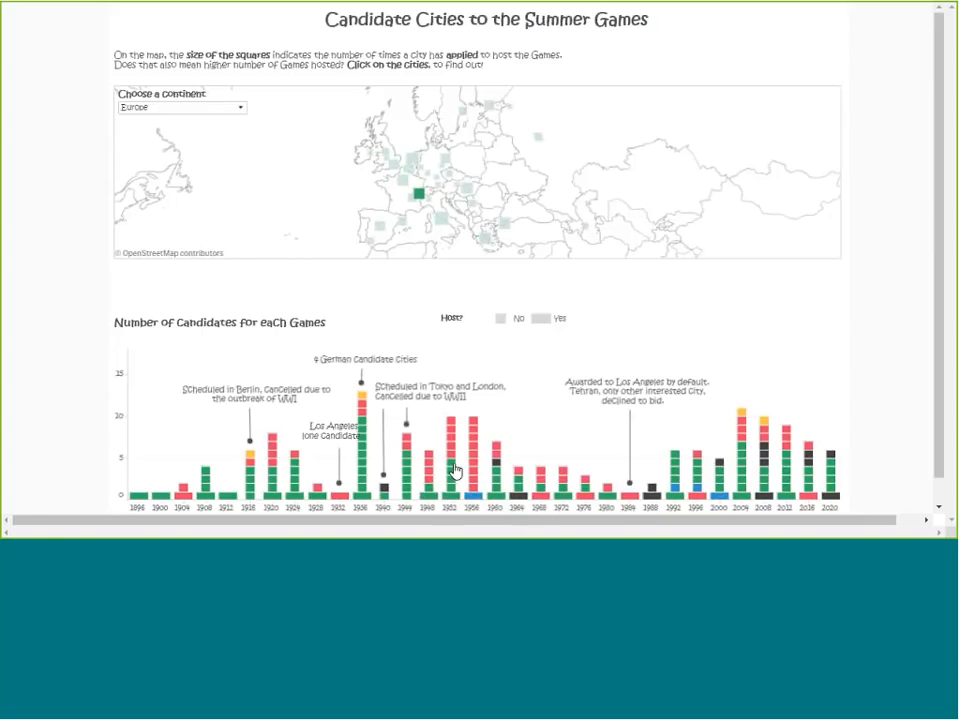
{"action": "mouse_move", "coordinate": [454, 459]}
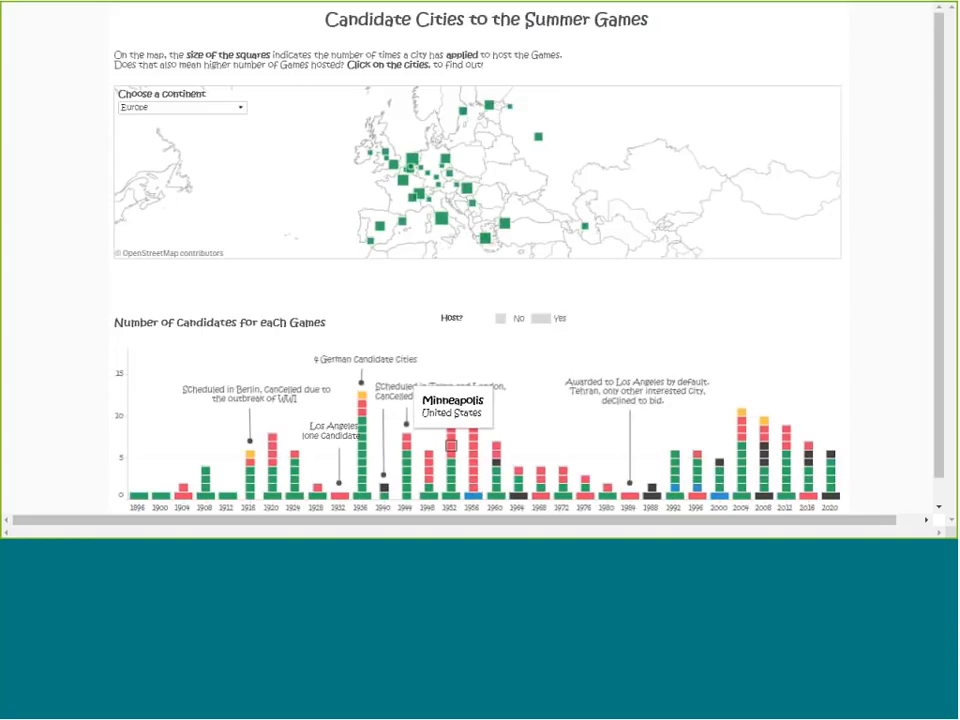
{"action": "left_click", "coordinate": [235, 107]}
{"action": "left_click", "coordinate": [191, 137]}
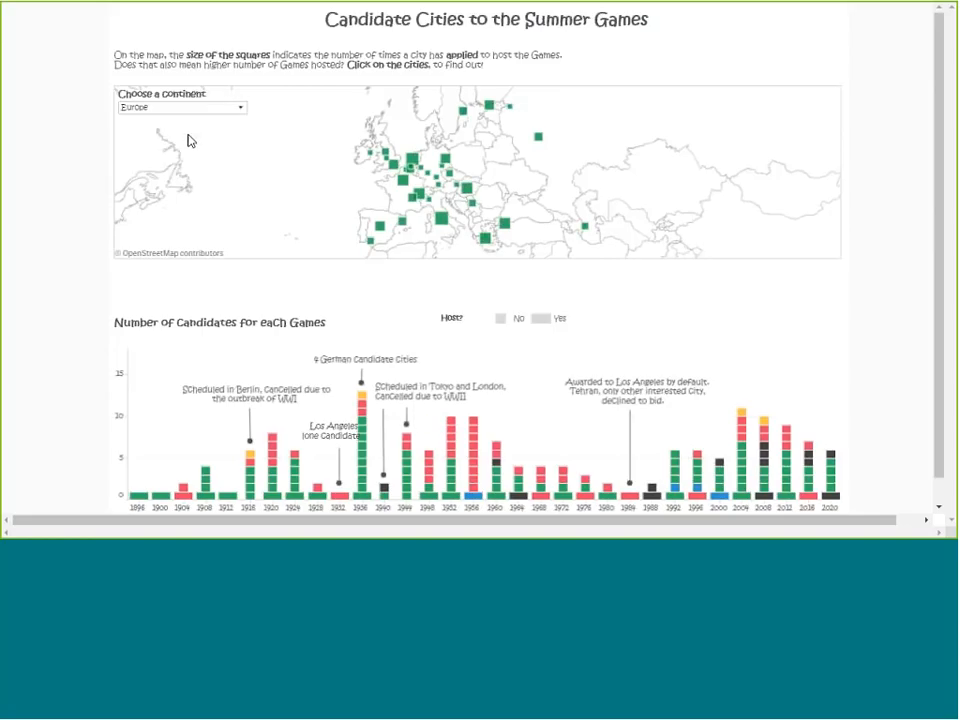
- Inspect the highlighting of cities from the chart's 1948 bar on the world map, and leave full screen
{"action": "mouse_move", "coordinate": [428, 484]}
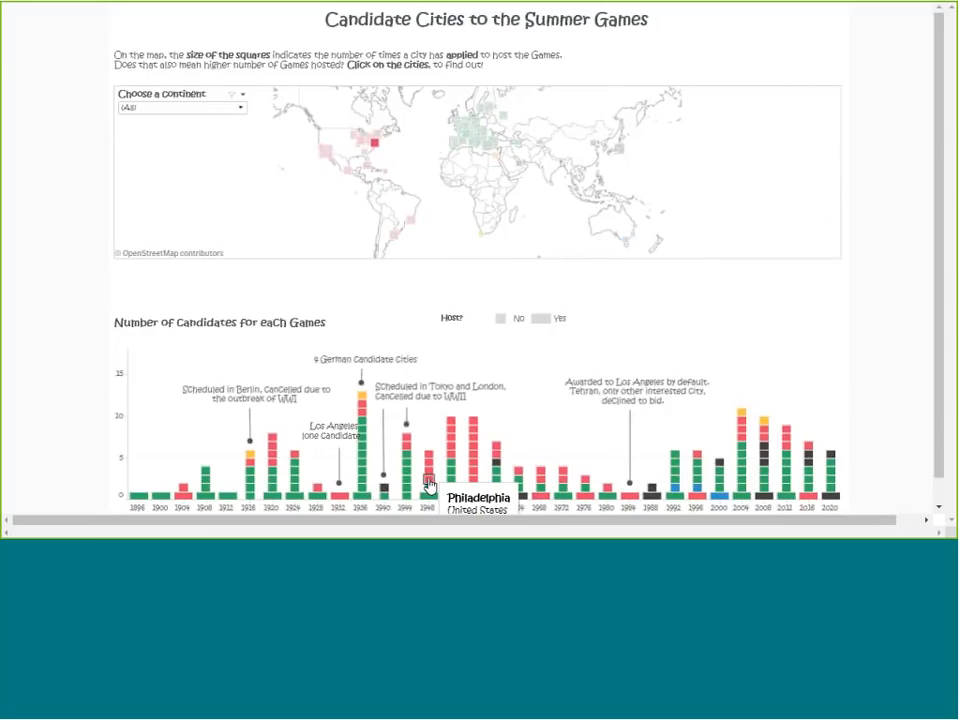
{"action": "mouse_move", "coordinate": [433, 457]}
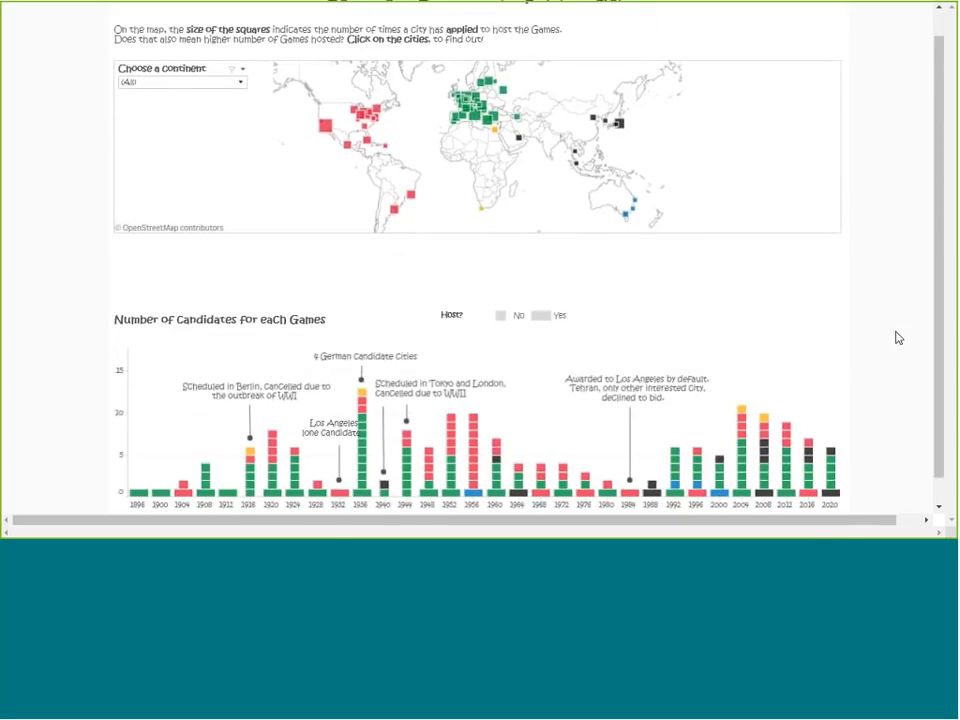
{"action": "key", "text": "Escape"}
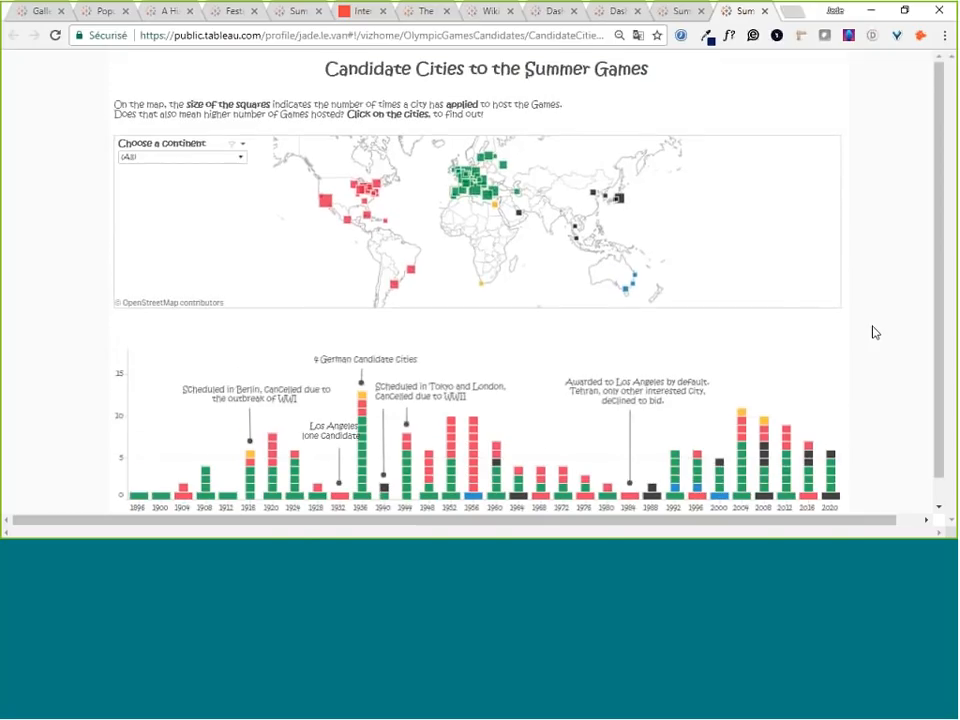
- Examine the published Candidate Cities dashboard, comparing its world map with the chart of candidates for each Games
{"action": "mouse_move", "coordinate": [313, 527]}
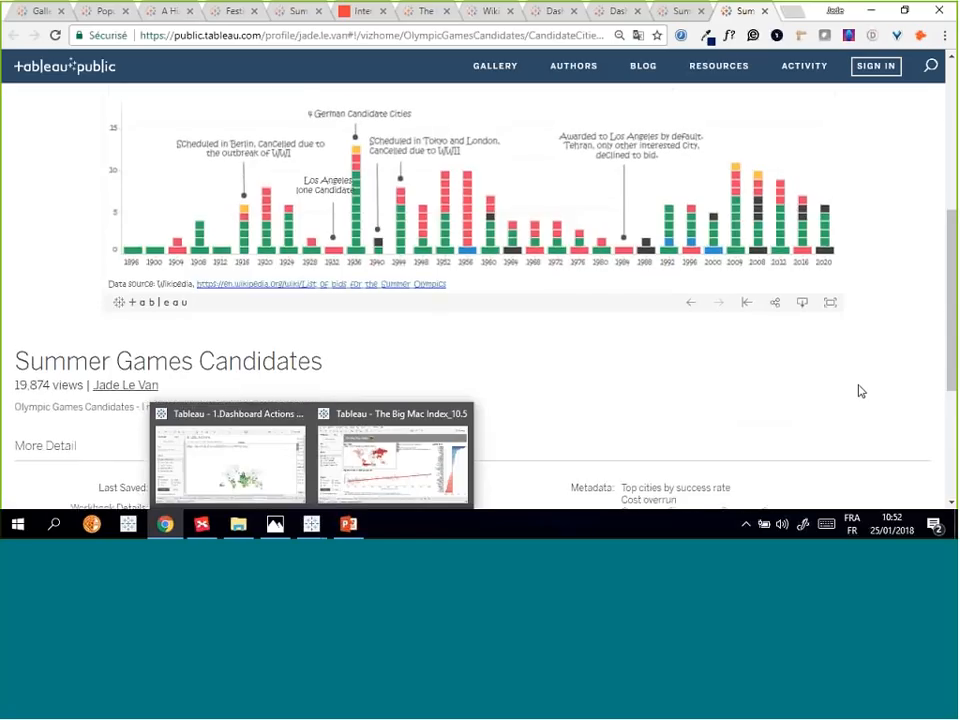
{"action": "scroll", "coordinate": [861, 390], "scroll_direction": "up", "scroll_amount": 8}
{"action": "scroll", "coordinate": [864, 389], "scroll_direction": "down", "scroll_amount": 3}
{"action": "scroll", "coordinate": [866, 388], "scroll_direction": "down", "scroll_amount": 1}
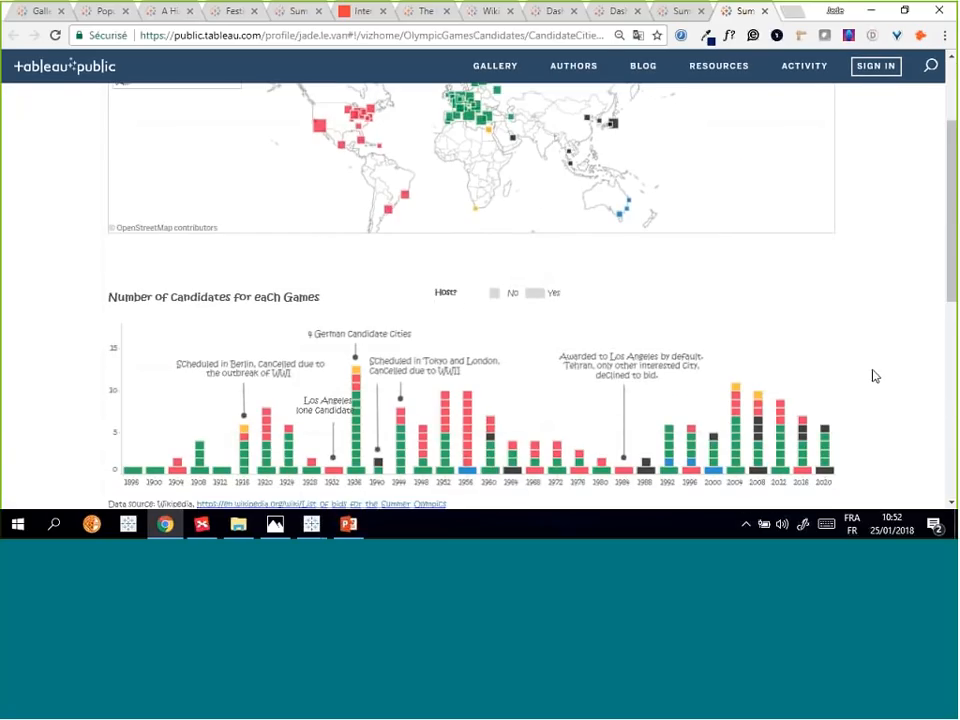
{"action": "scroll", "coordinate": [906, 352], "scroll_direction": "up", "scroll_amount": 3}
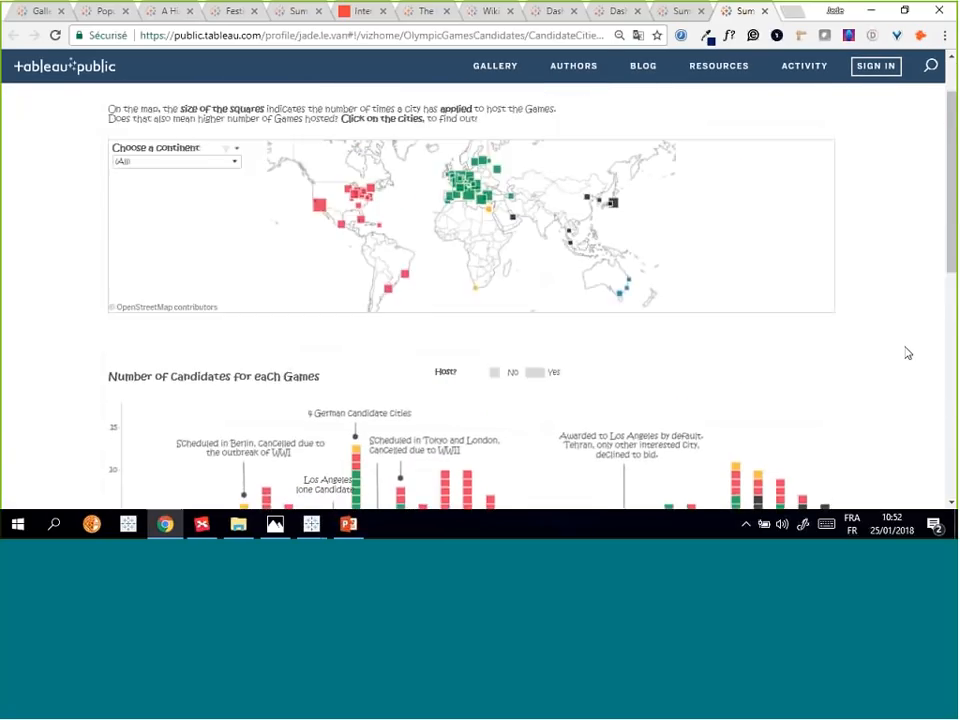
{"action": "scroll", "coordinate": [872, 400], "scroll_direction": "down", "scroll_amount": 3}
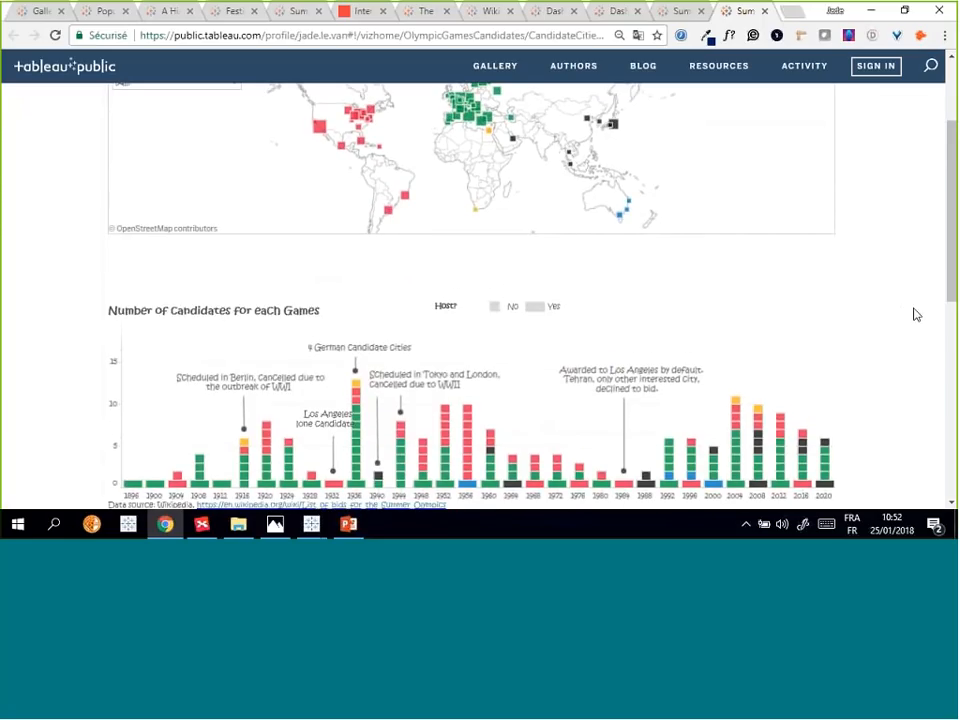
{"action": "scroll", "coordinate": [913, 314], "scroll_direction": "up", "scroll_amount": 1}
{"action": "scroll", "coordinate": [889, 412], "scroll_direction": "down", "scroll_amount": 1}
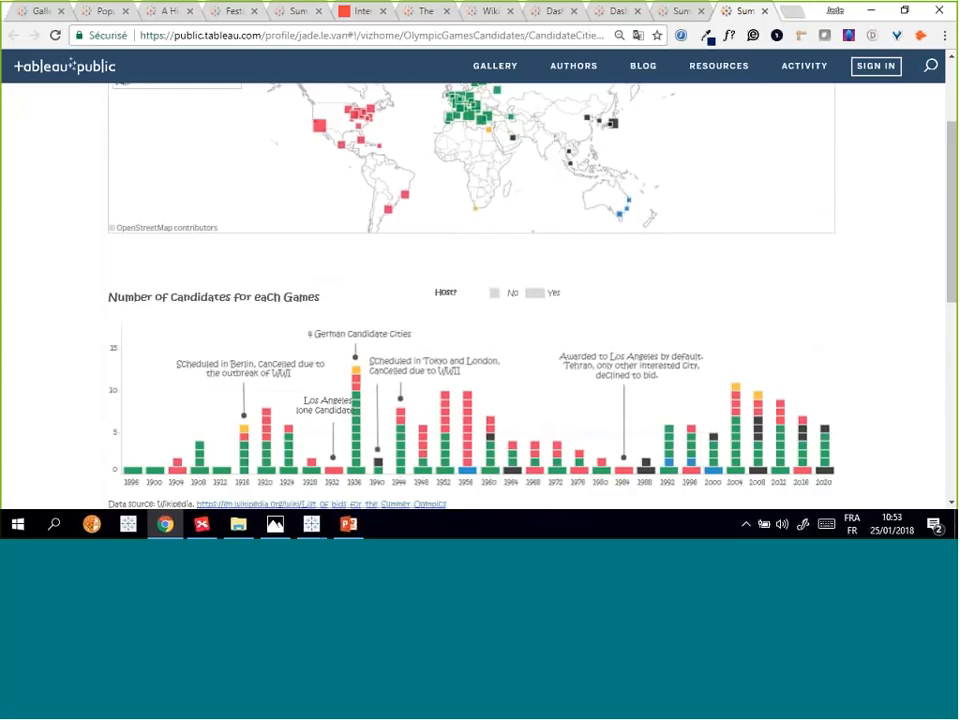
- Inspect the map highlighting of cities in the chart's 1956 bar, and toggle the selection of the Chicago mark
{"action": "mouse_move", "coordinate": [467, 467]}
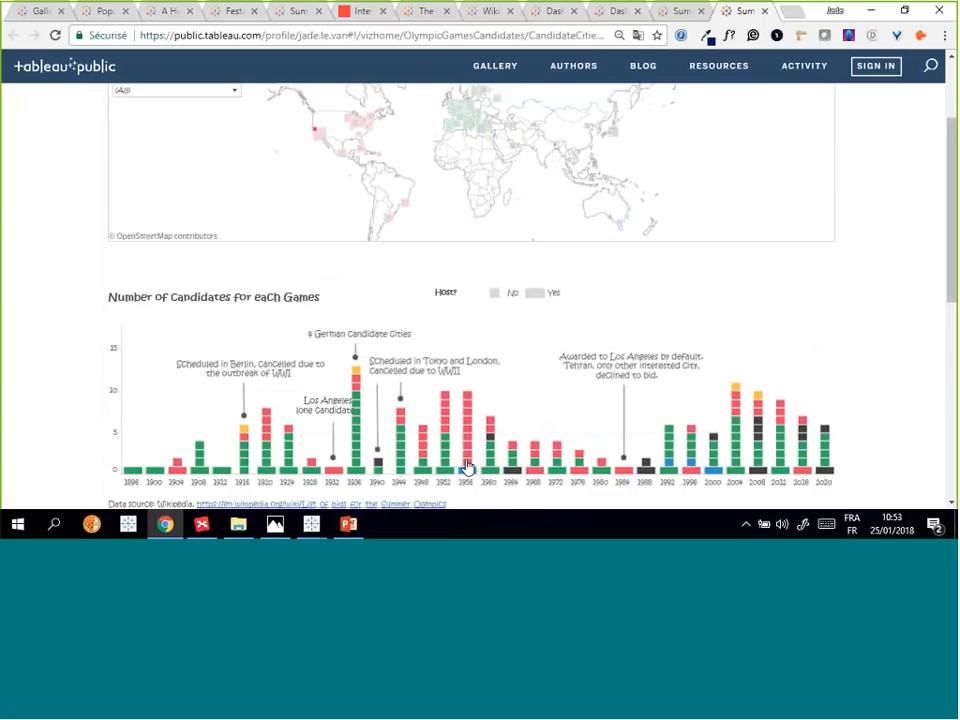
{"action": "scroll", "coordinate": [468, 470], "scroll_direction": "up", "scroll_amount": 1}
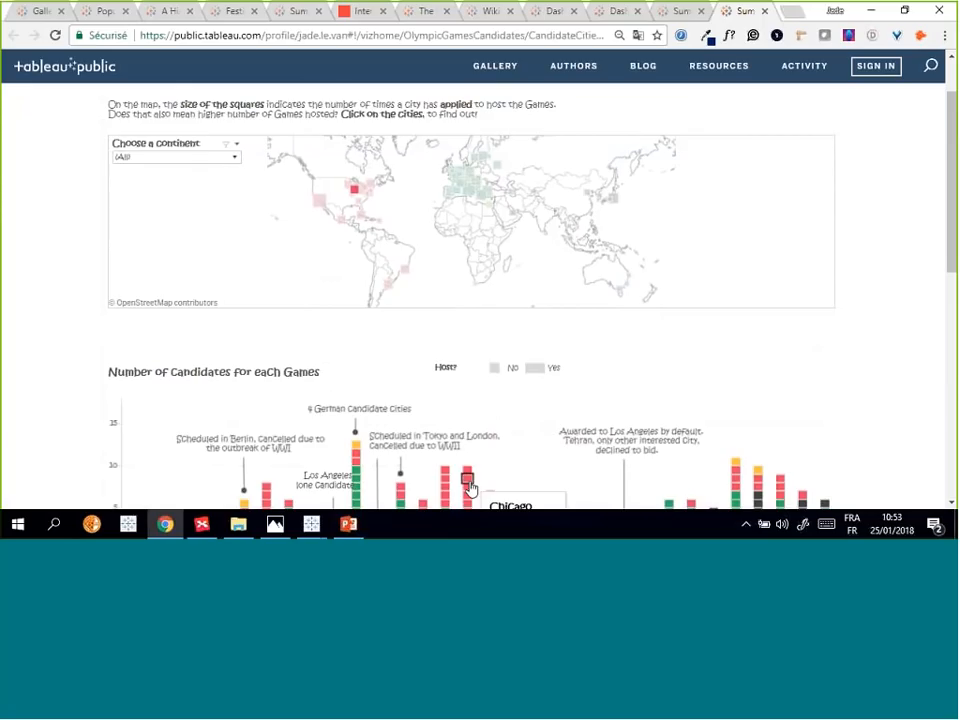
{"action": "left_click", "coordinate": [469, 483]}
{"action": "left_click", "coordinate": [469, 483]}
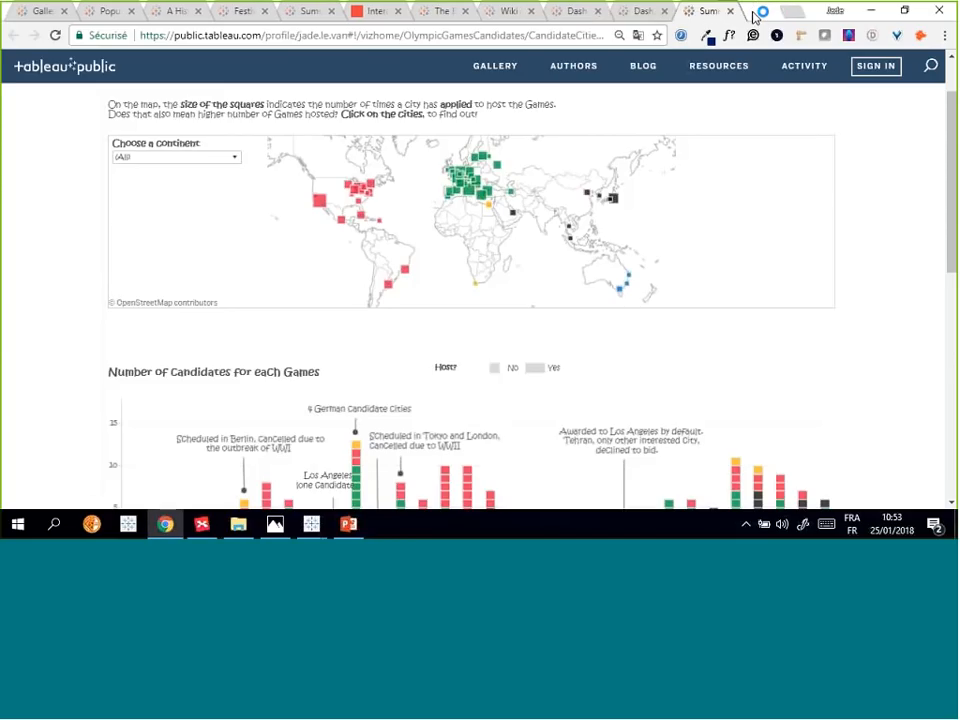
- Close the Summer Games page, select the web address of the DashboardActionsTraining-START workbook, and return to the DashboardActionsTraining-END page
{"action": "left_click", "coordinate": [764, 11]}
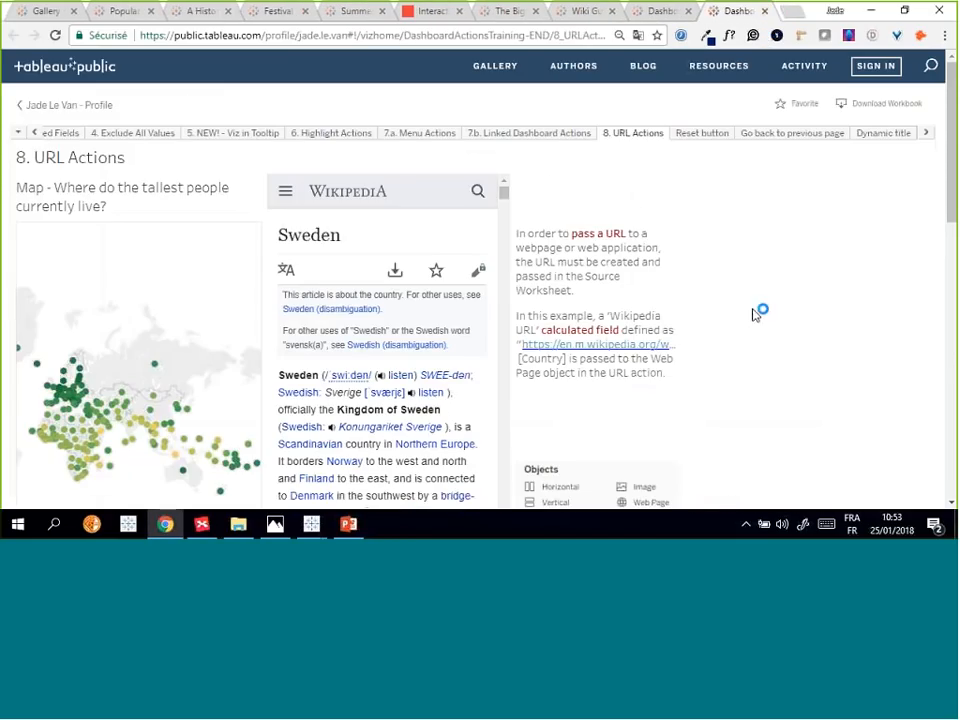
{"action": "left_click", "coordinate": [660, 10]}
{"action": "left_click", "coordinate": [594, 34]}
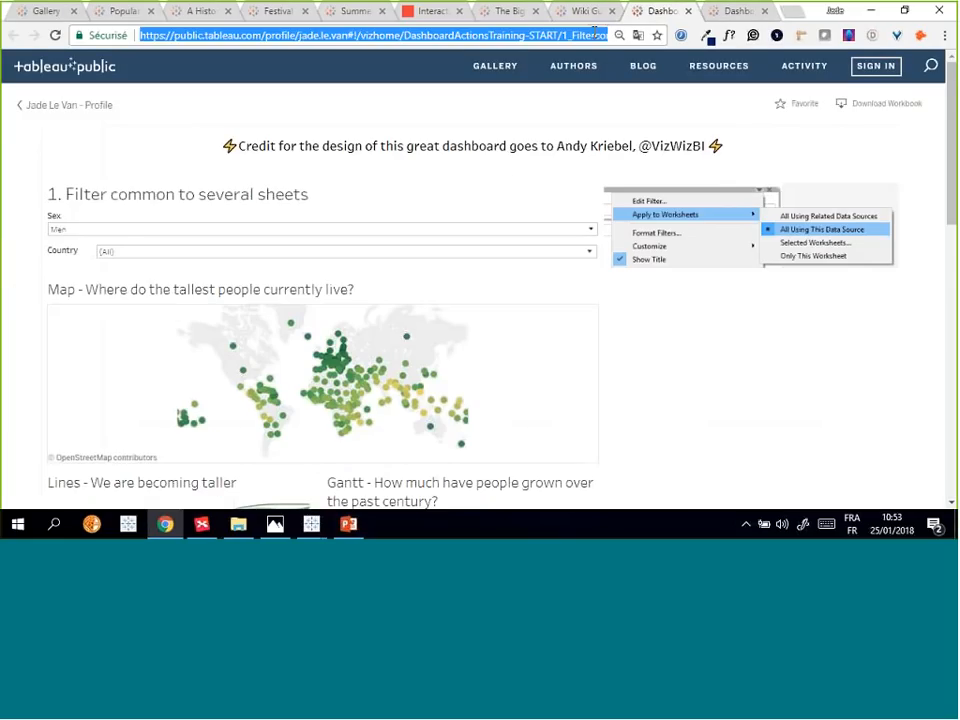
{"action": "key", "text": "alt+Tab"}
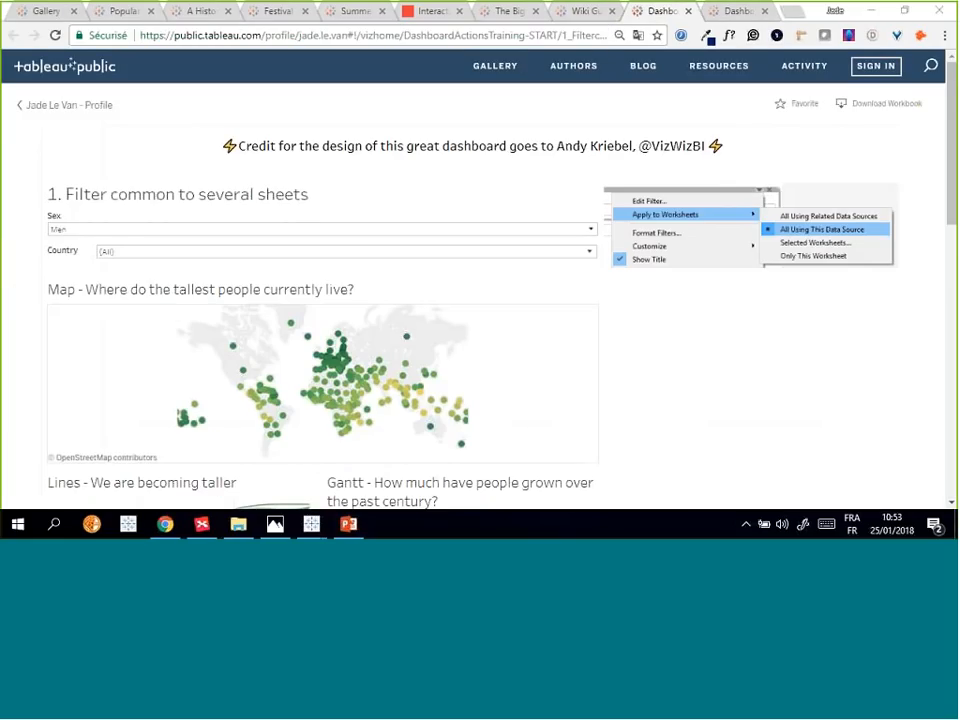
{"action": "left_click", "coordinate": [737, 10]}
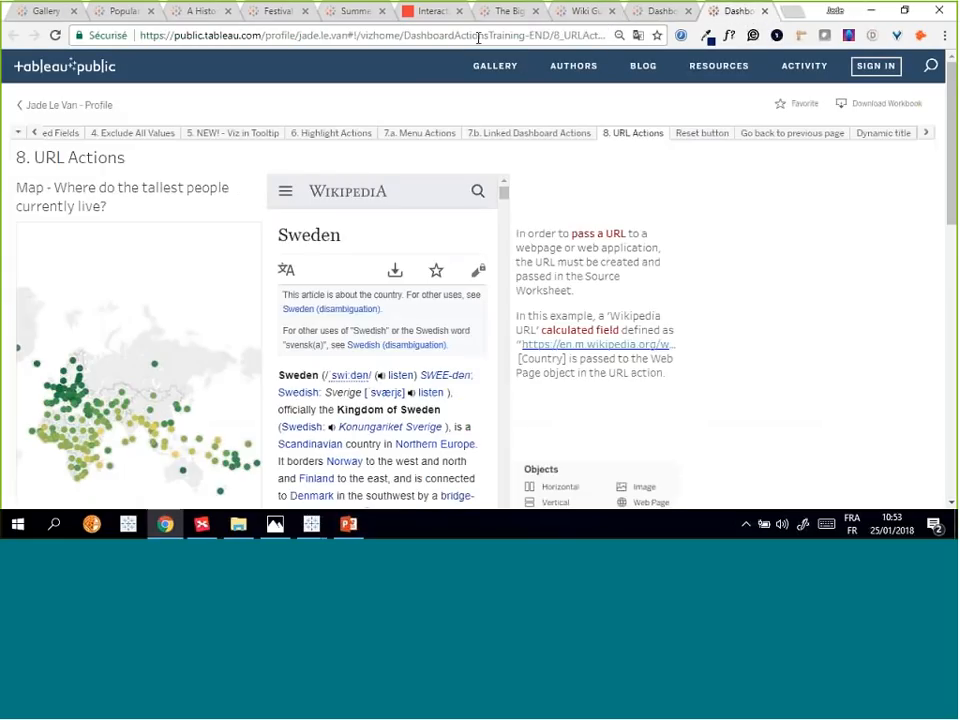
- Examine the published DashboardActionsTraining-START page, from the filter common to several sheets down to the line and Gantt charts
{"action": "left_click", "coordinate": [761, 219]}
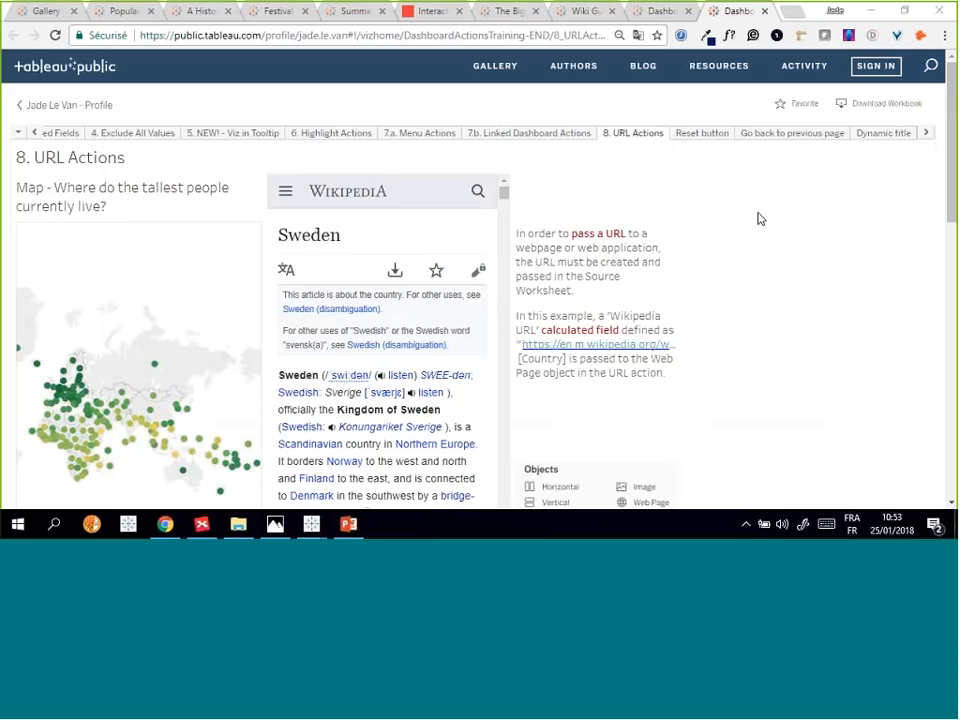
{"action": "left_click", "coordinate": [654, 11]}
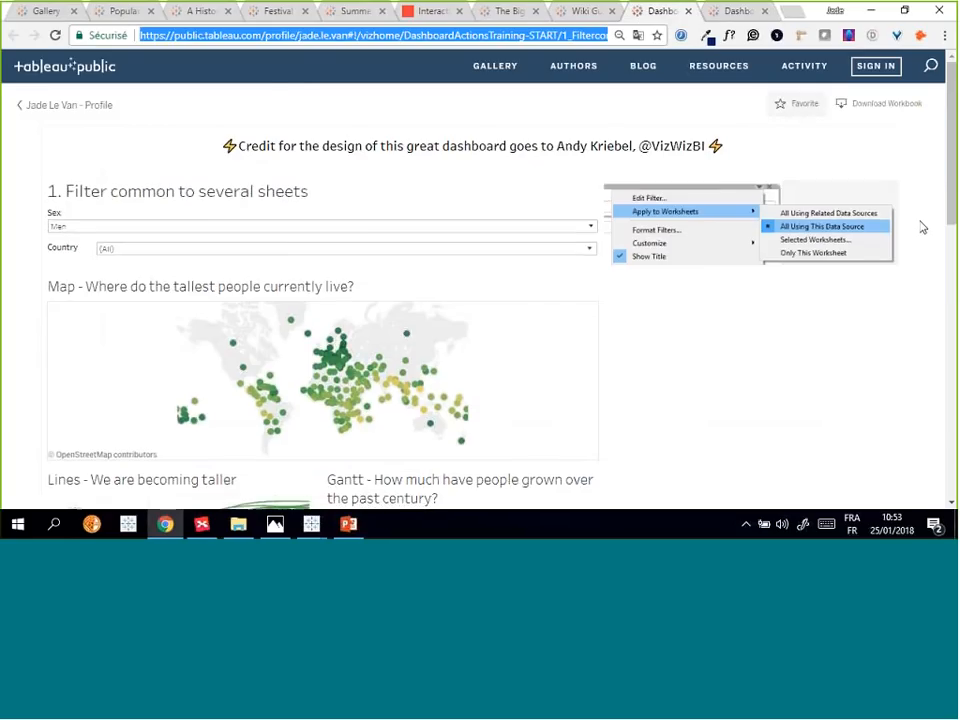
{"action": "scroll", "coordinate": [921, 222], "scroll_direction": "down", "scroll_amount": 2}
{"action": "scroll", "coordinate": [921, 224], "scroll_direction": "up", "scroll_amount": 2}
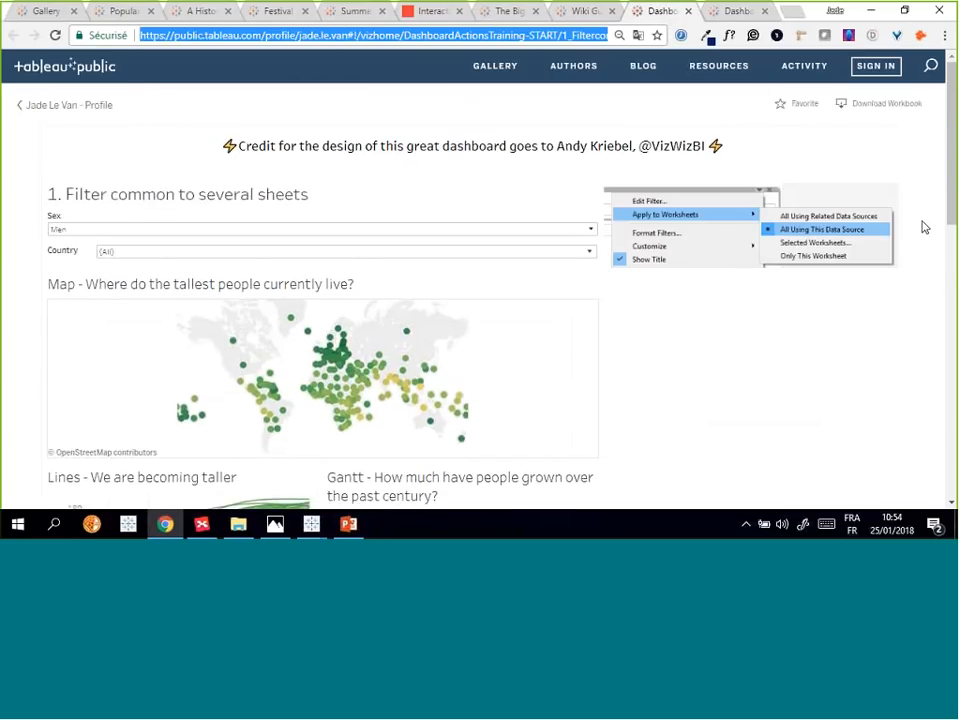
{"action": "scroll", "coordinate": [923, 222], "scroll_direction": "down", "scroll_amount": 3}
{"action": "scroll", "coordinate": [922, 220], "scroll_direction": "up", "scroll_amount": 3}
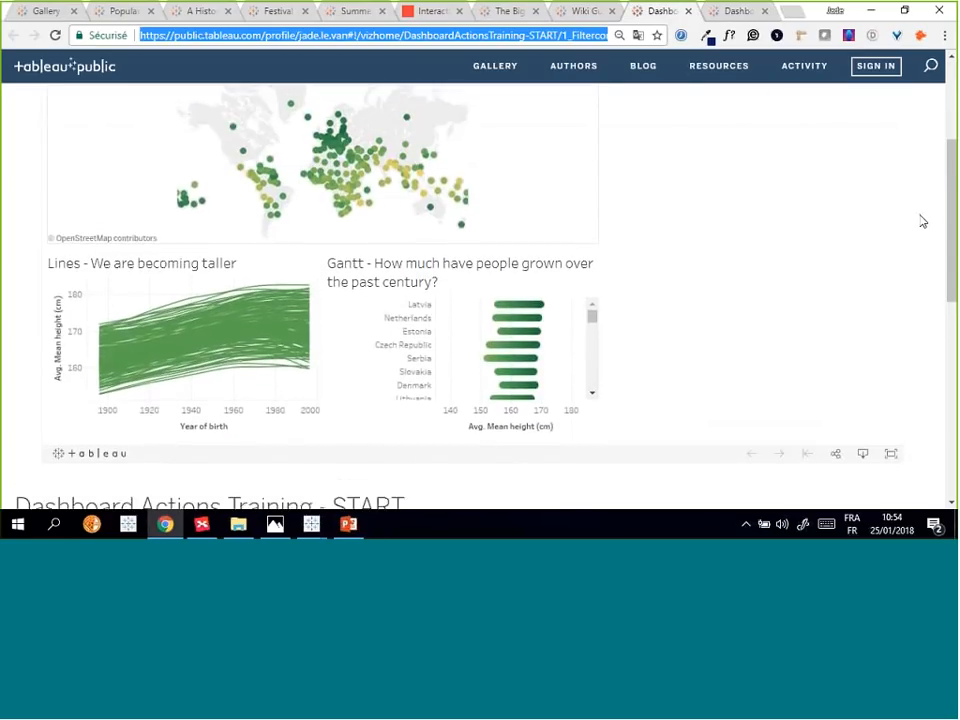
{"action": "scroll", "coordinate": [935, 256], "scroll_direction": "down", "scroll_amount": 2}
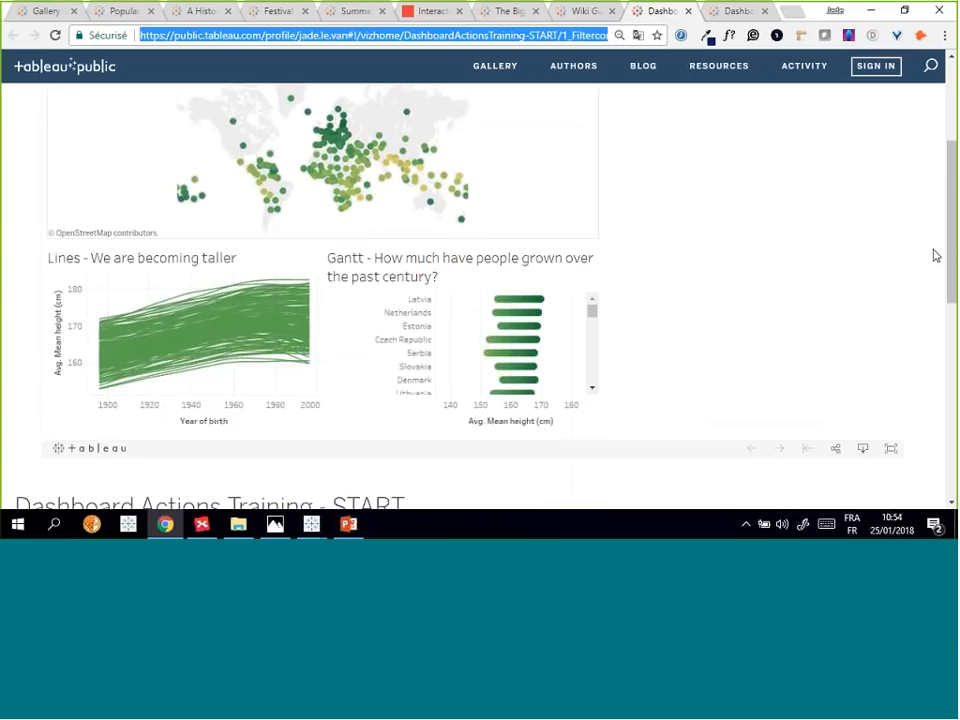
{"action": "scroll", "coordinate": [934, 255], "scroll_direction": "down", "scroll_amount": 1}
{"action": "scroll", "coordinate": [933, 254], "scroll_direction": "up", "scroll_amount": 3}
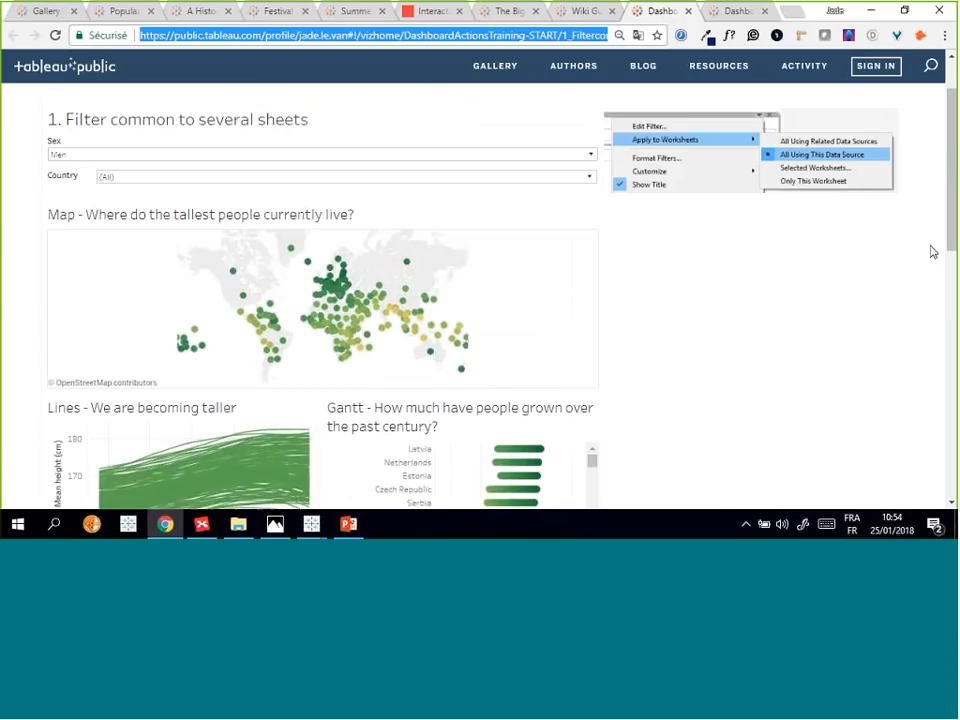
{"action": "scroll", "coordinate": [932, 252], "scroll_direction": "up", "scroll_amount": 1}
{"action": "scroll", "coordinate": [932, 252], "scroll_direction": "down", "scroll_amount": 4}
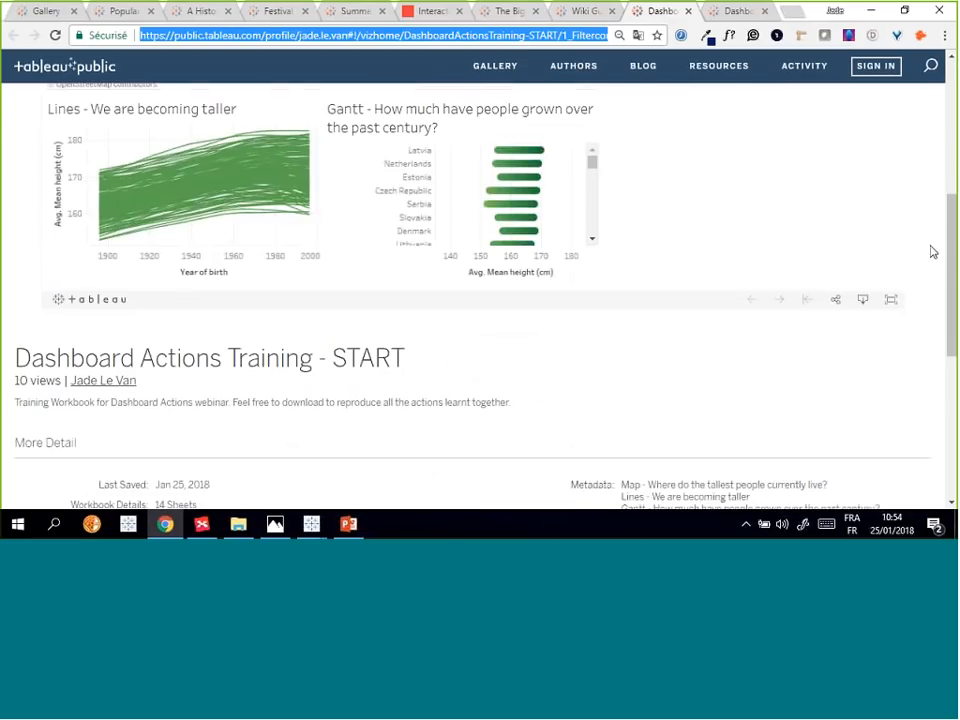
- Show the download formats offered for the Dashboard Actions Training - START workbook, including Tableau Workbook, and close the list
{"action": "left_click", "coordinate": [862, 298]}
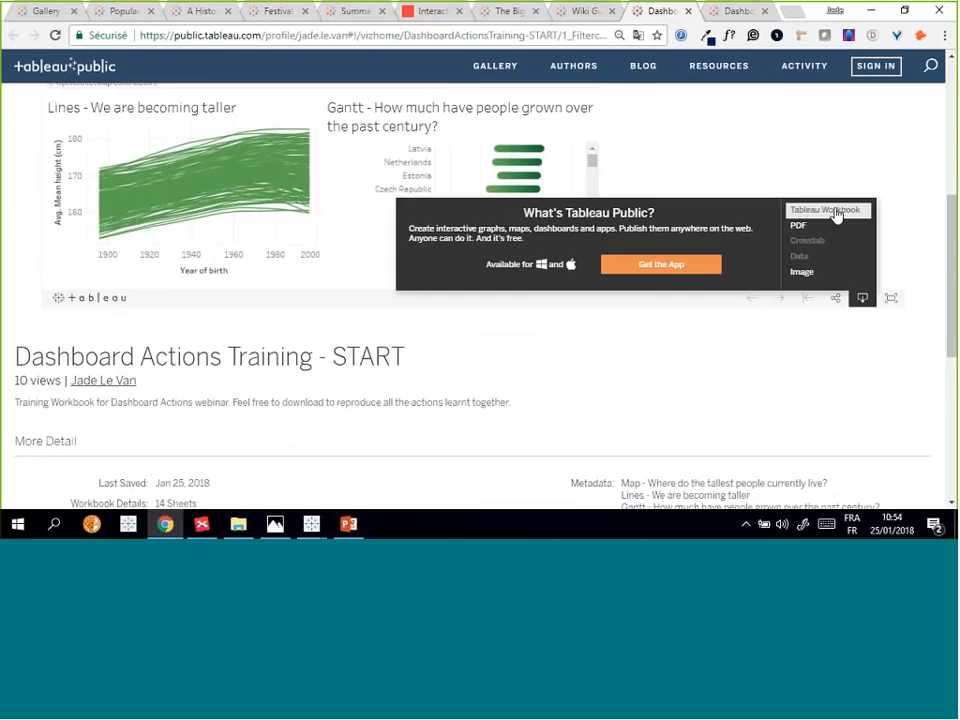
{"action": "left_click", "coordinate": [861, 300]}
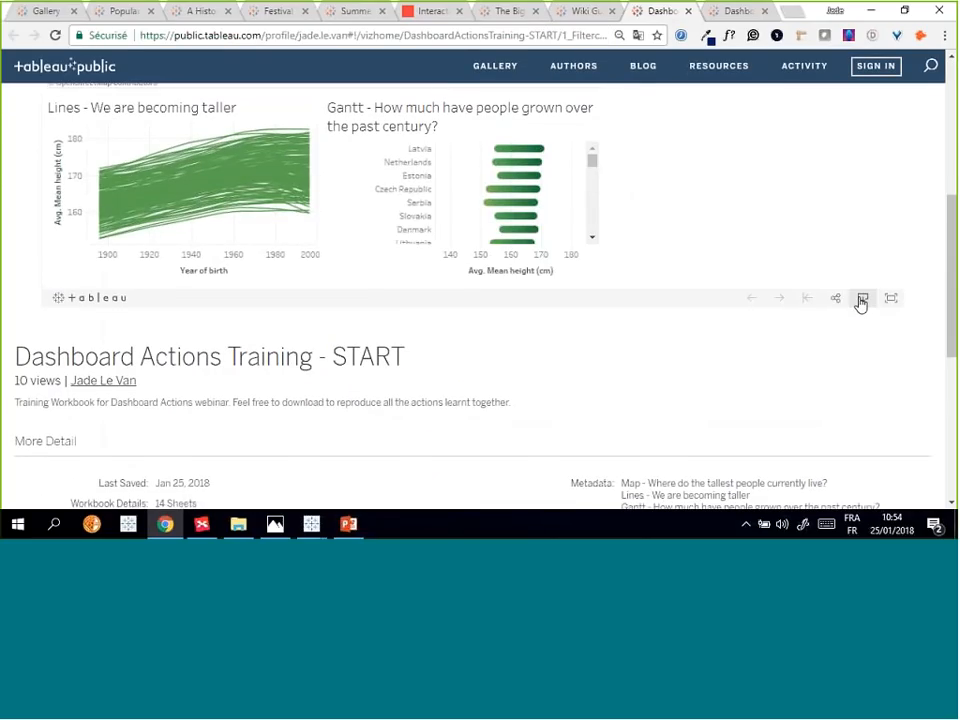
{"action": "left_click", "coordinate": [862, 303]}
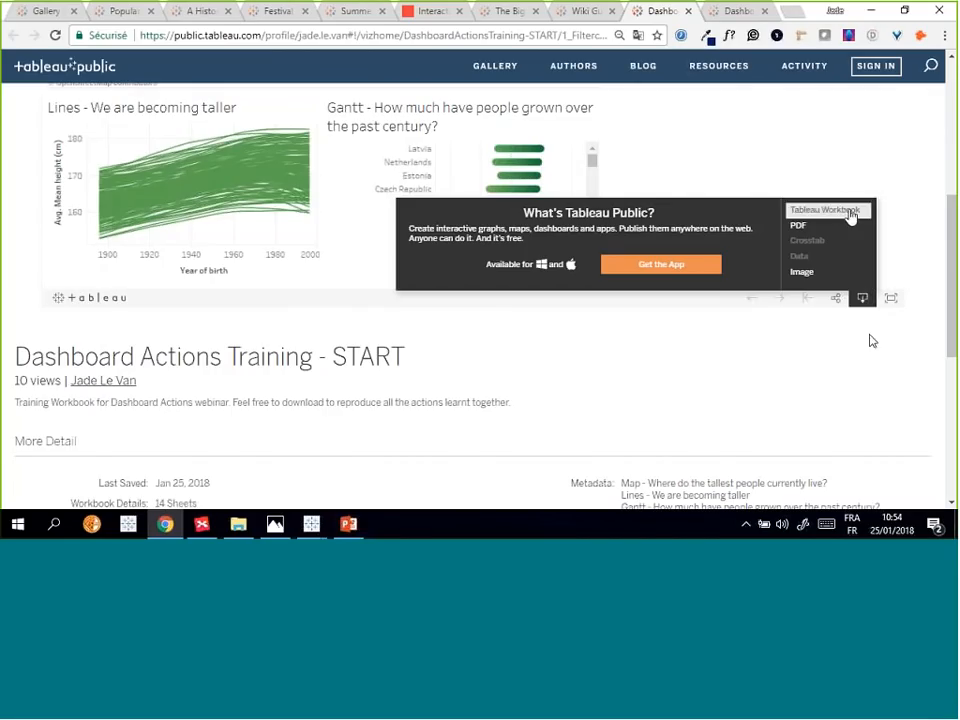
{"action": "left_click", "coordinate": [844, 302]}
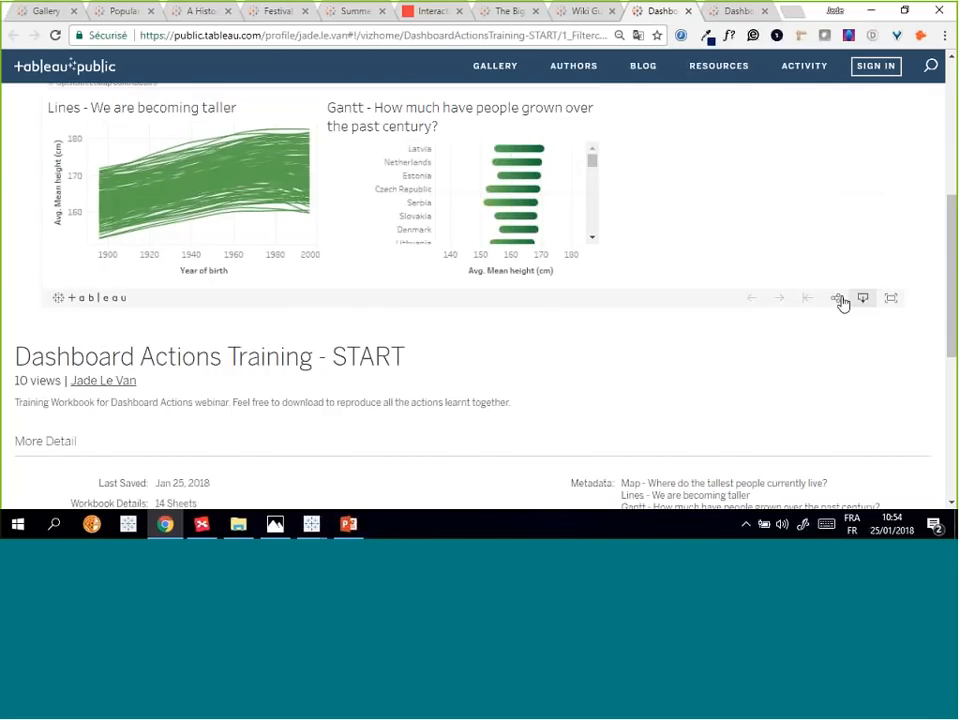
- Show the download formats offered for the Dashboard Actions Training - END workbook, and close the list
{"action": "left_click", "coordinate": [740, 12]}
{"action": "scroll", "coordinate": [831, 330], "scroll_direction": "down", "scroll_amount": 5}
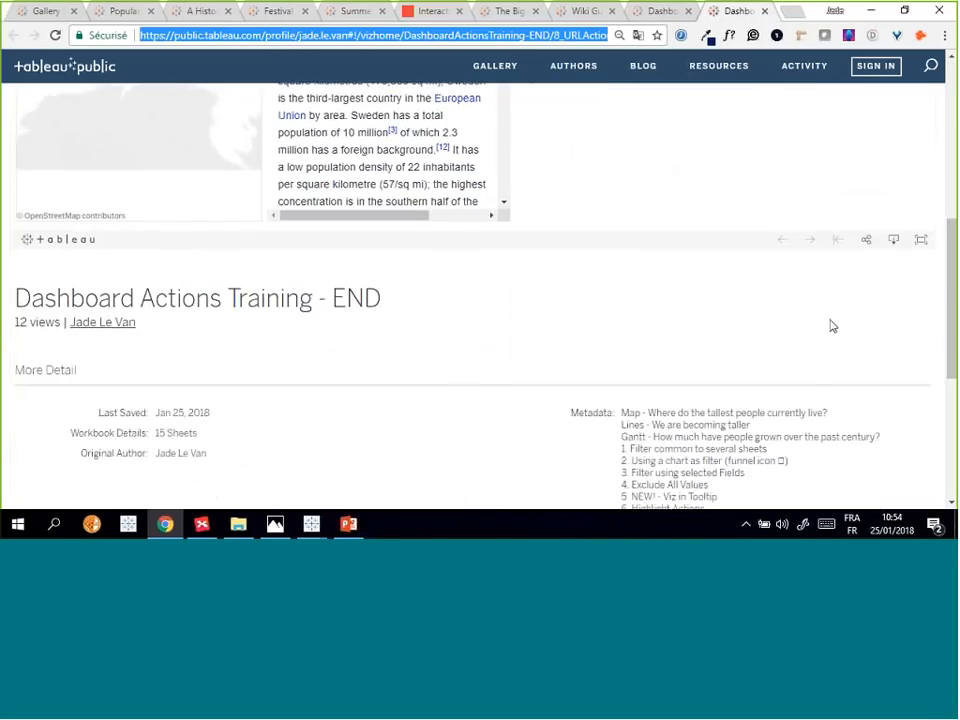
{"action": "scroll", "coordinate": [786, 444], "scroll_direction": "up", "scroll_amount": 2}
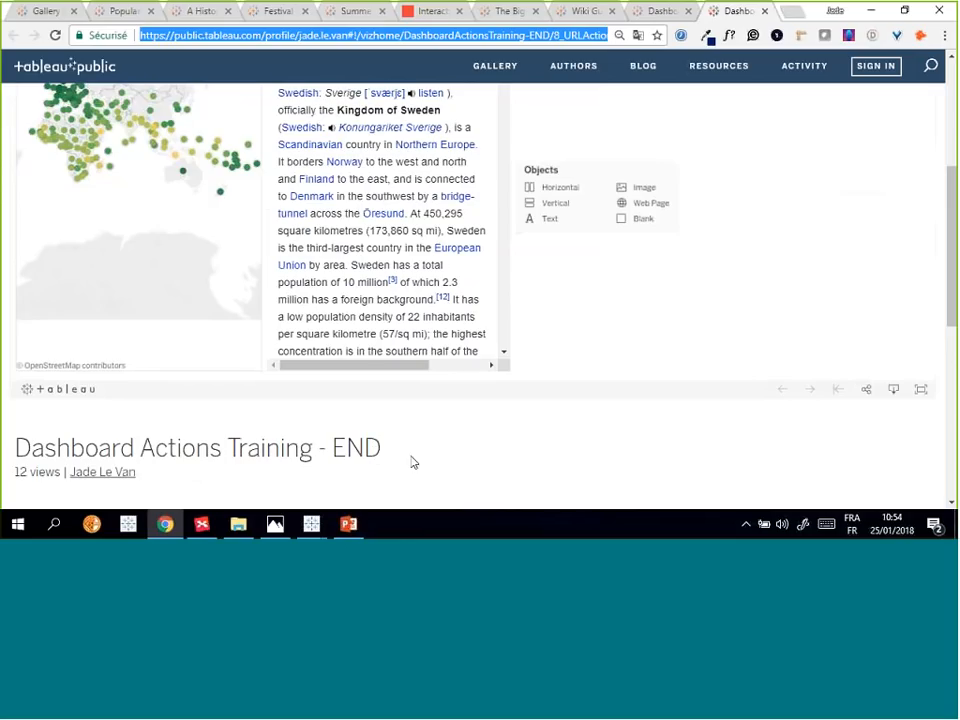
{"action": "left_click", "coordinate": [892, 392]}
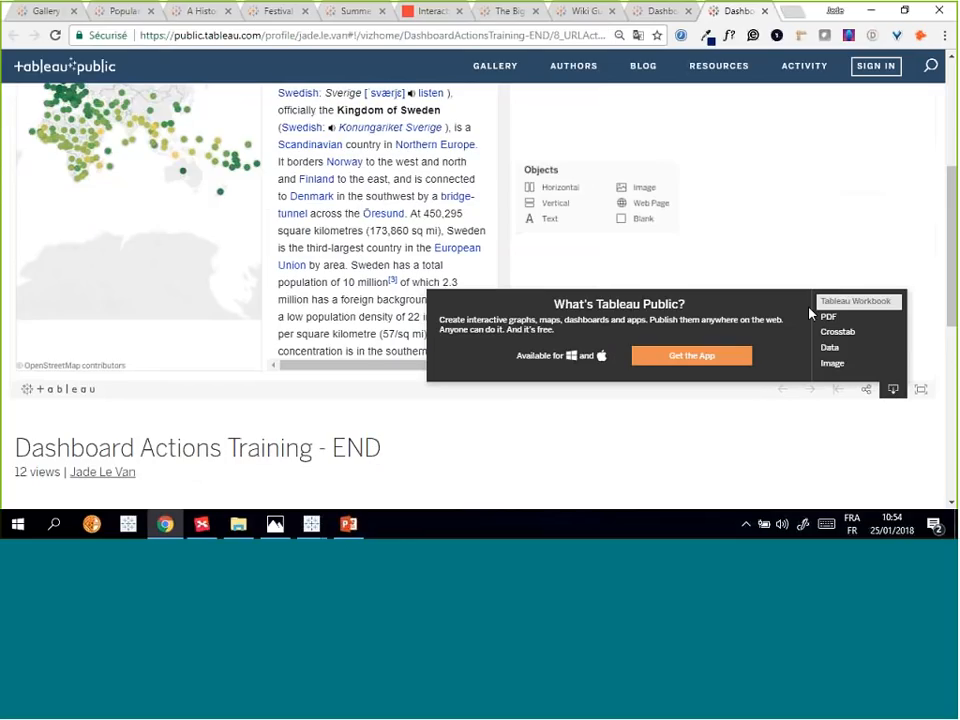
{"action": "left_click", "coordinate": [896, 392]}
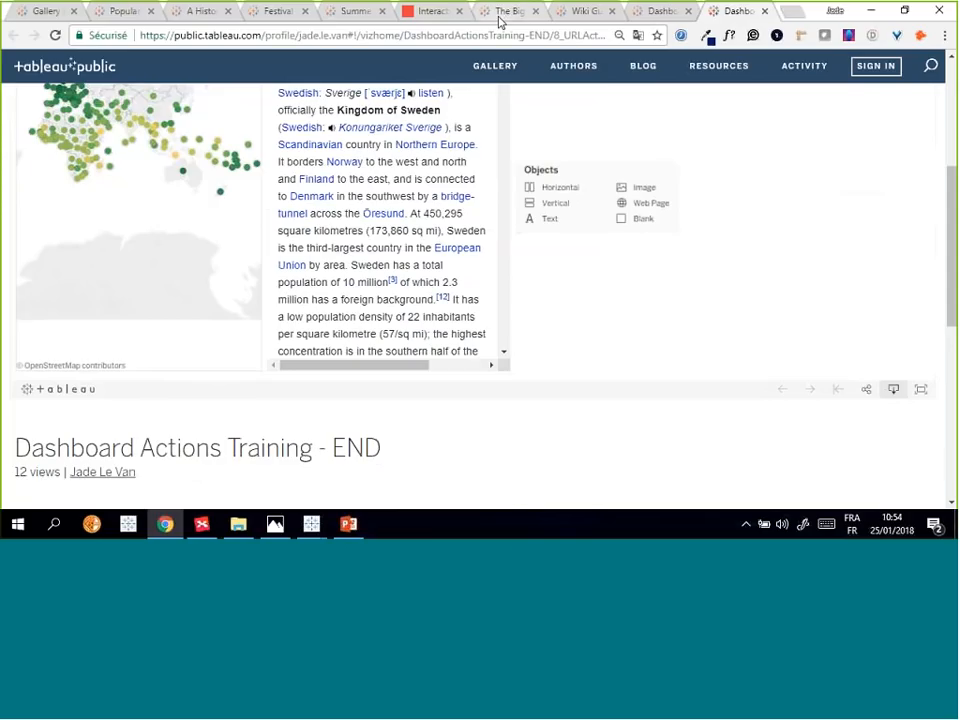
- Open the Wiki Guide to French Impressionists page and select its web address
{"action": "left_click", "coordinate": [572, 16]}
{"action": "left_click", "coordinate": [557, 38]}
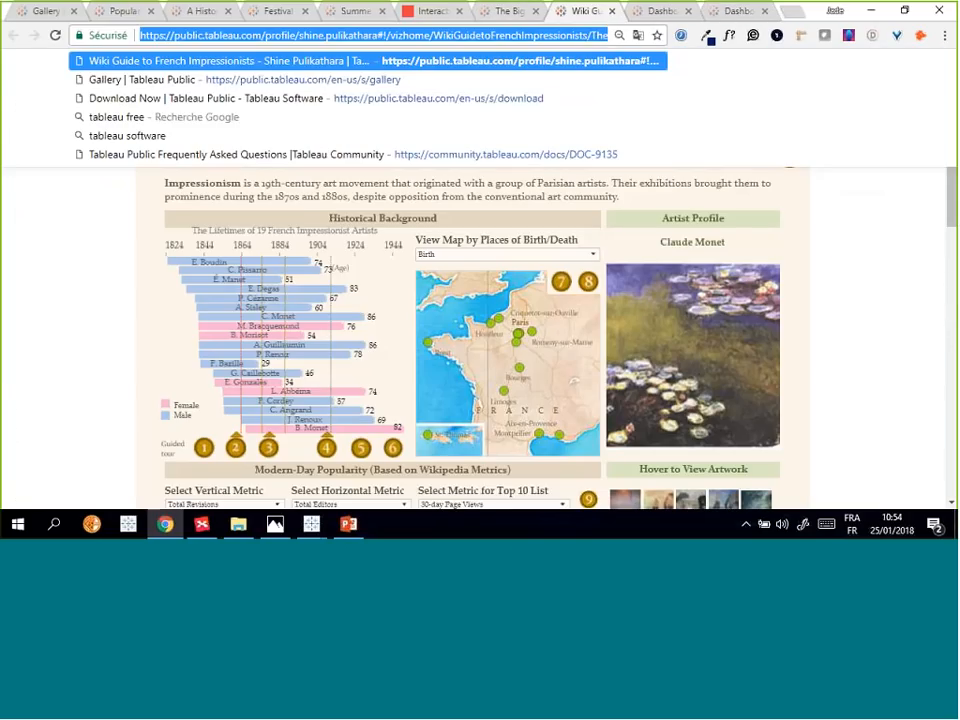
{"action": "key", "text": "alt+Tab"}
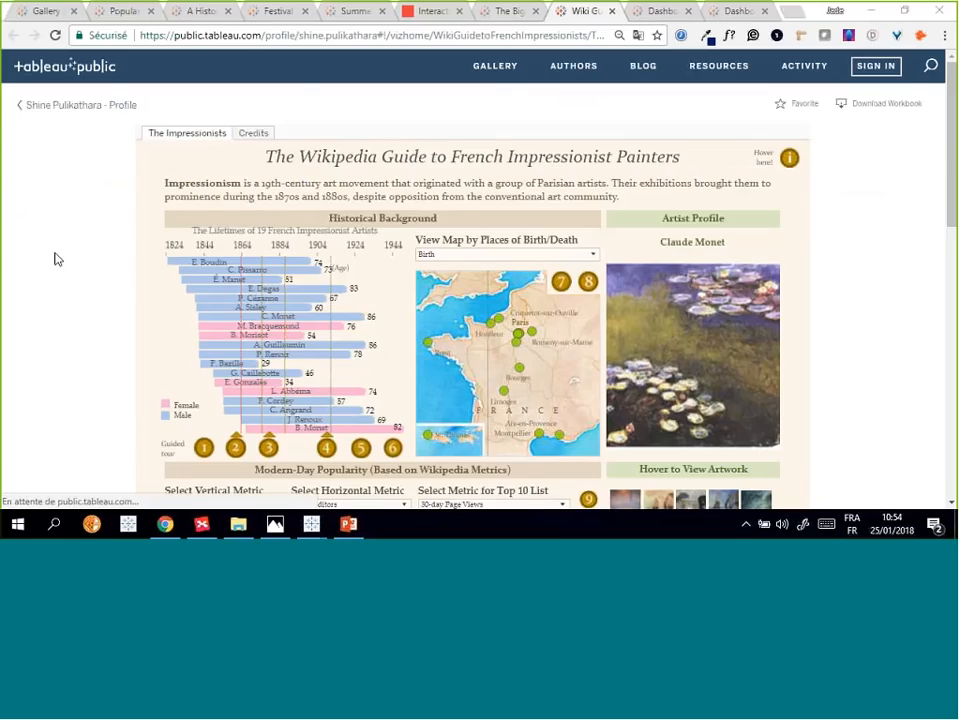
- Inspect how artists in the lifetimes chart, such as Edgar Degas, are highlighted on the map and in the popularity charts
{"action": "scroll", "coordinate": [50, 200], "scroll_direction": "down", "scroll_amount": 1}
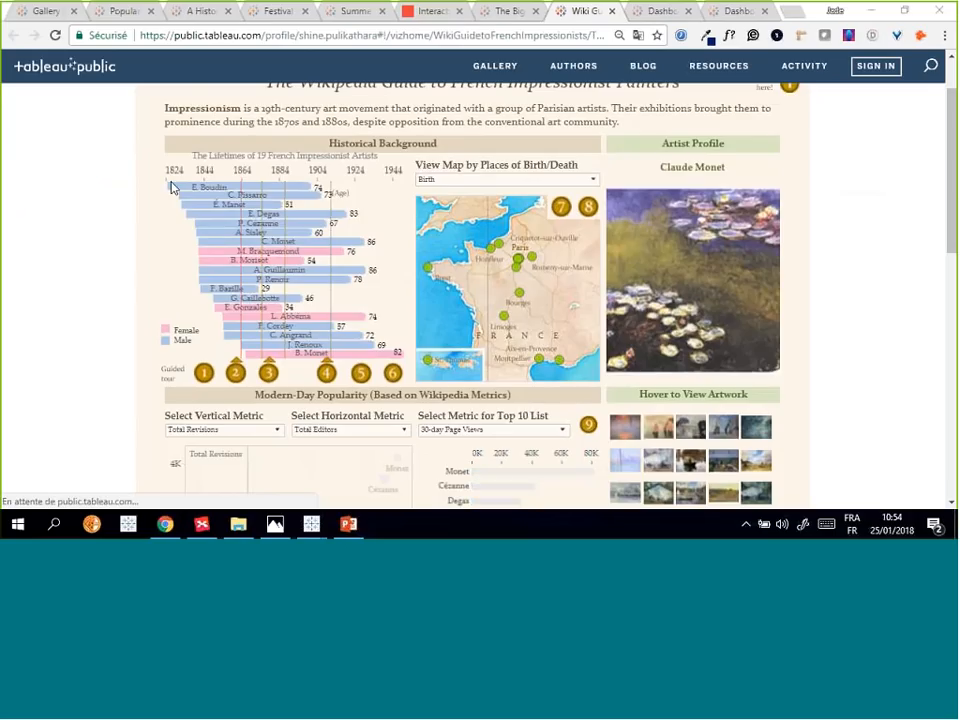
{"action": "mouse_move", "coordinate": [176, 188]}
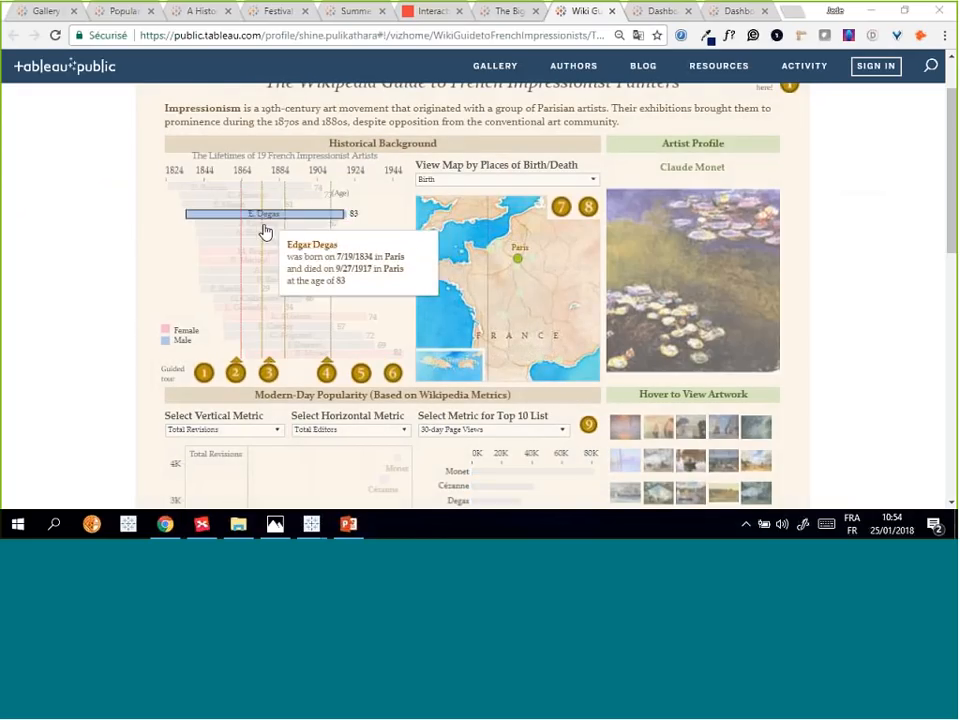
{"action": "scroll", "coordinate": [30, 375], "scroll_direction": "down", "scroll_amount": 3}
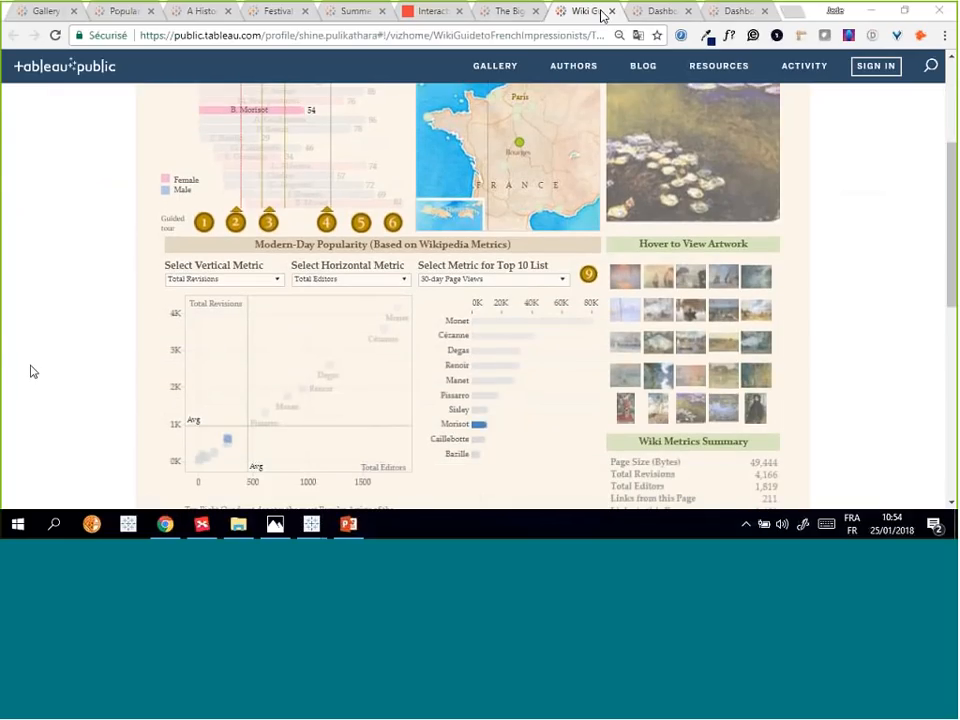
- Close the Wiki Guide to French Impressionists page and The Big Mac Index page
{"action": "left_click", "coordinate": [613, 11]}
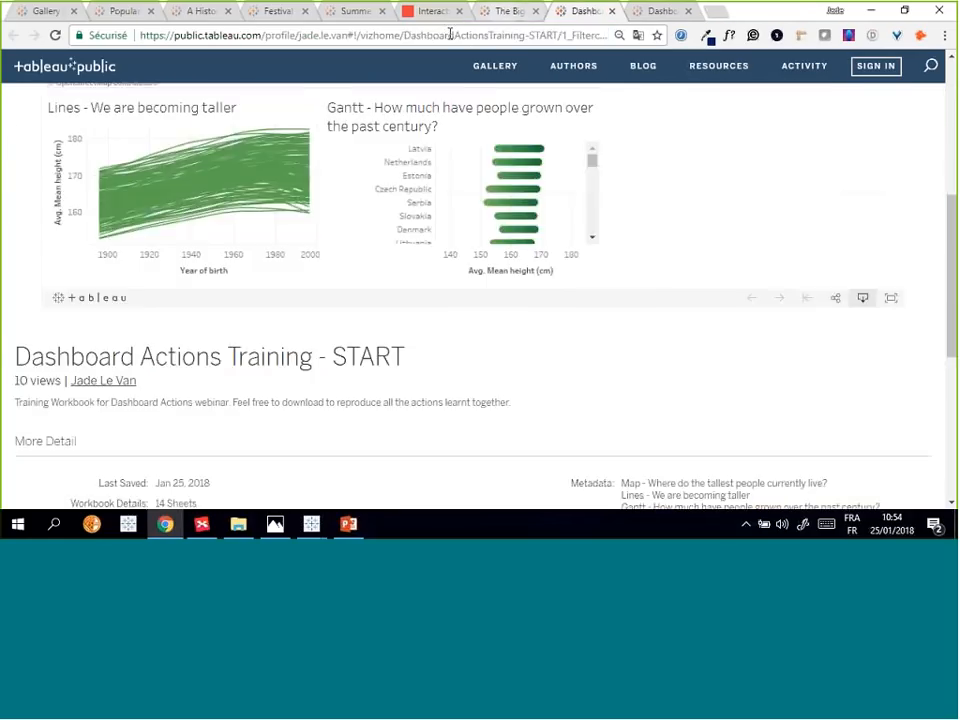
{"action": "left_click", "coordinate": [506, 11]}
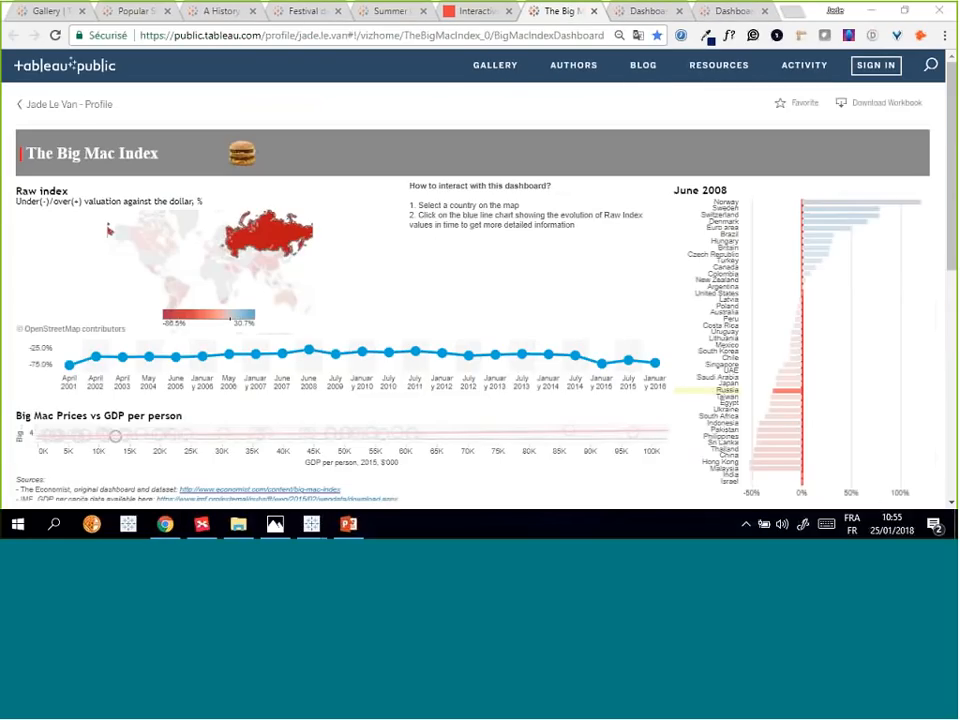
{"action": "left_click", "coordinate": [595, 12]}
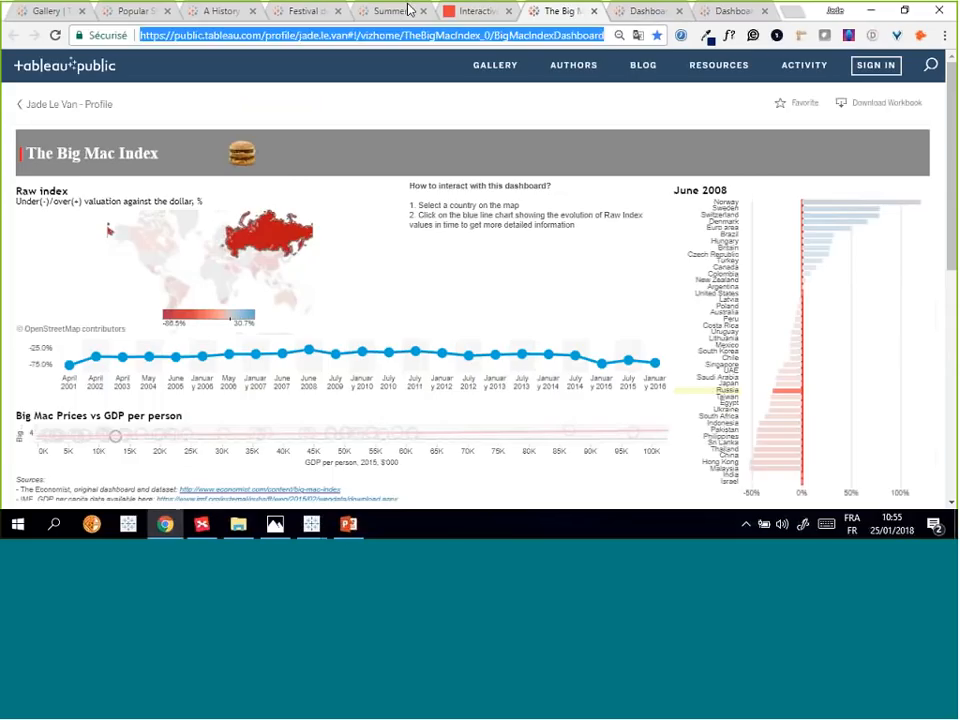
- Revisit the published Summer Games, Festival de Cannes and Tableau Follow Friday pages
{"action": "left_click", "coordinate": [409, 11]}
{"action": "left_click", "coordinate": [440, 37]}
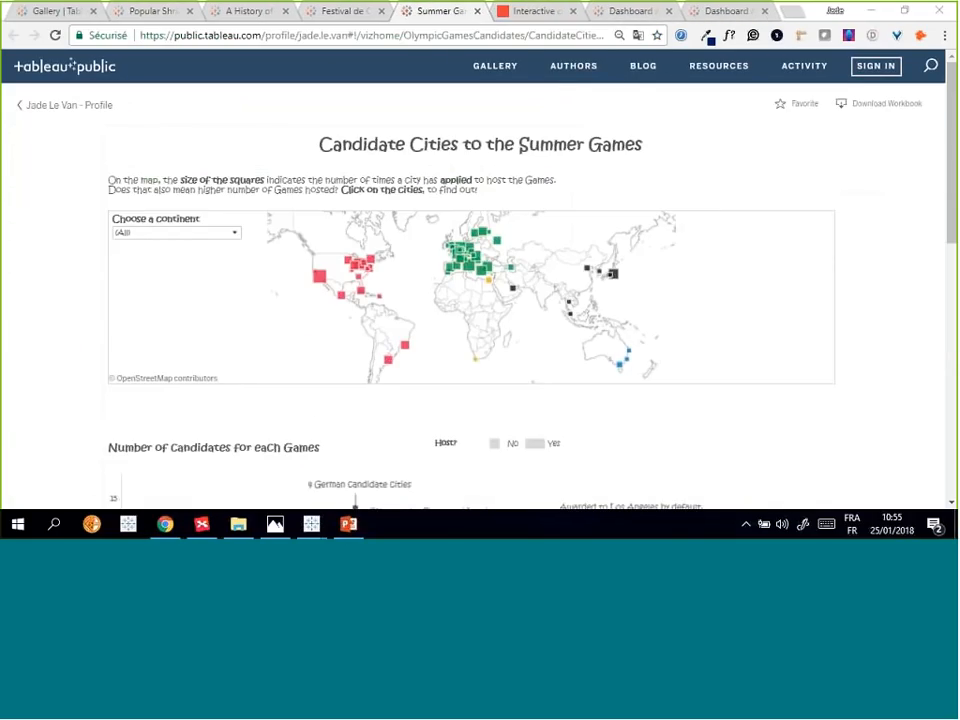
{"action": "left_click", "coordinate": [330, 11]}
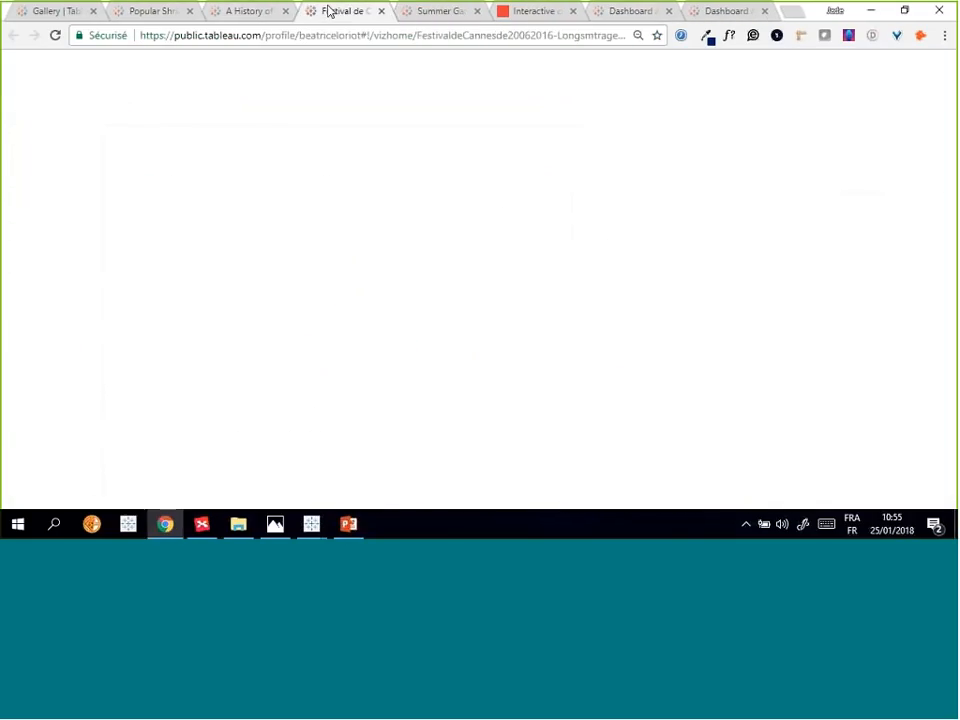
{"action": "left_click", "coordinate": [268, 14]}
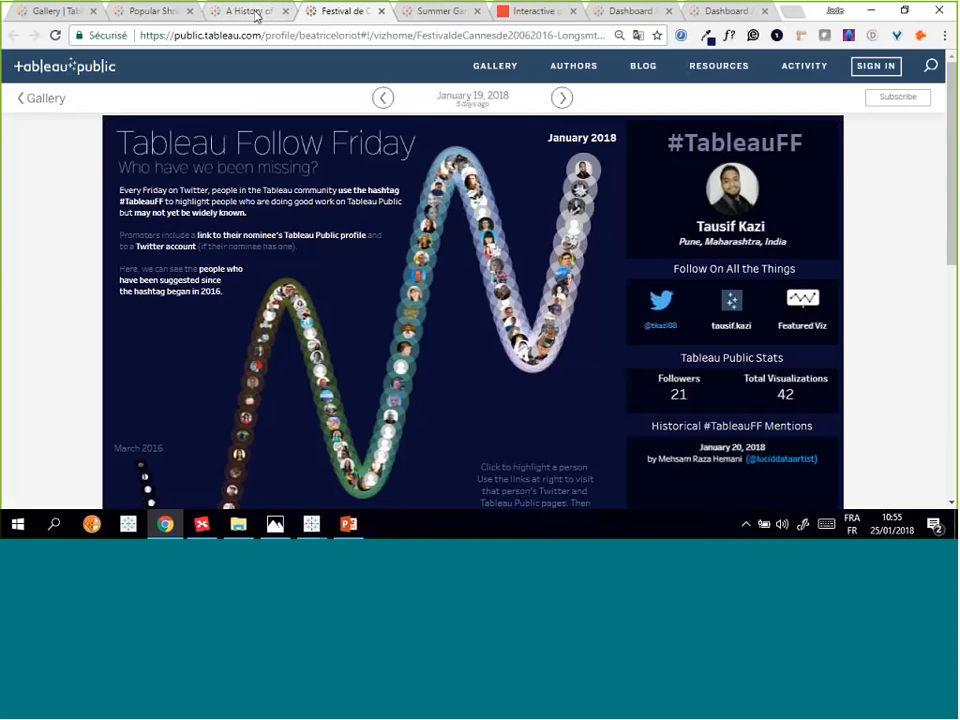
- Open the Popular Shrines in Japan page and examine its visitor ranking, benefits legend, map and photo
{"action": "left_click", "coordinate": [164, 19]}
{"action": "scroll", "coordinate": [35, 272], "scroll_direction": "up", "scroll_amount": 6}
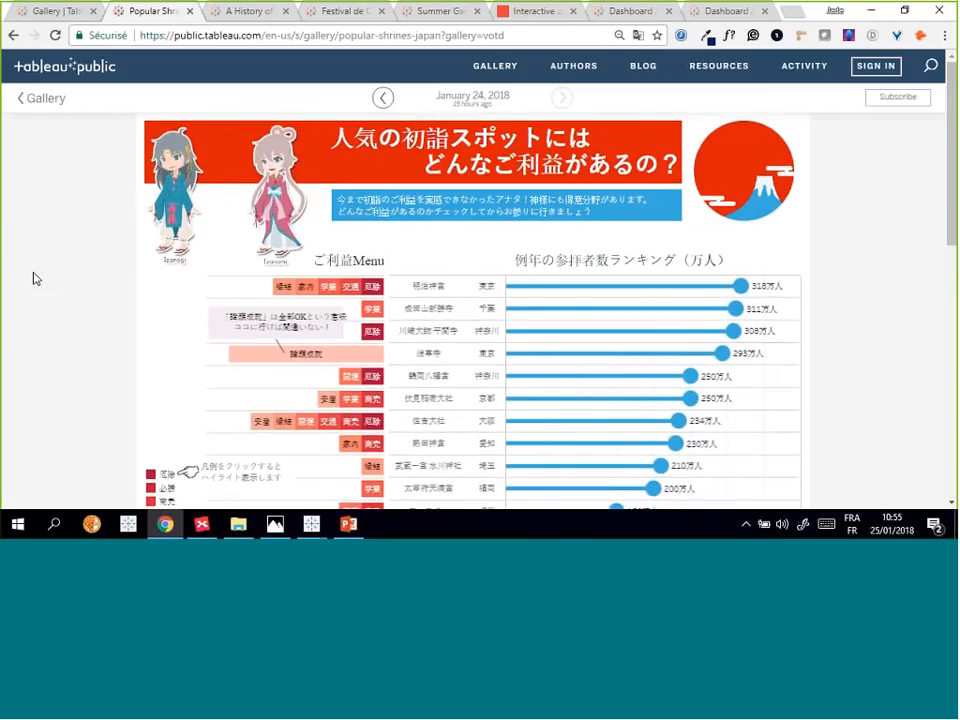
{"action": "scroll", "coordinate": [32, 279], "scroll_direction": "down", "scroll_amount": 3}
{"action": "scroll", "coordinate": [4, 304], "scroll_direction": "down", "scroll_amount": 2}
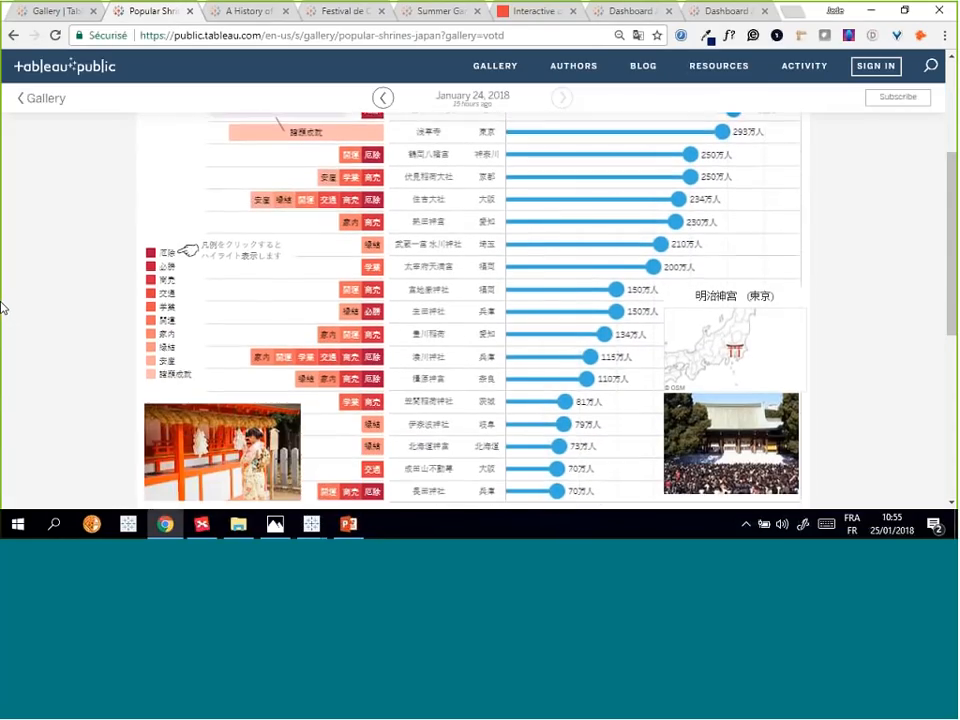
{"action": "scroll", "coordinate": [4, 304], "scroll_direction": "down", "scroll_amount": 3}
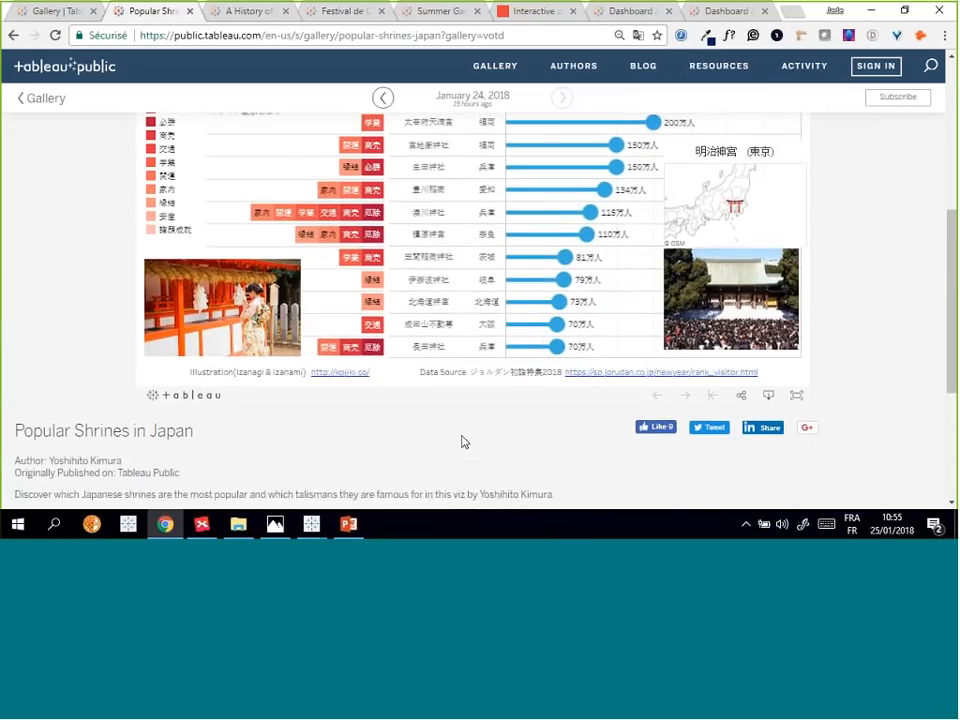
{"action": "scroll", "coordinate": [455, 480], "scroll_direction": "up", "scroll_amount": 2}
{"action": "scroll", "coordinate": [447, 480], "scroll_direction": "up", "scroll_amount": 1}
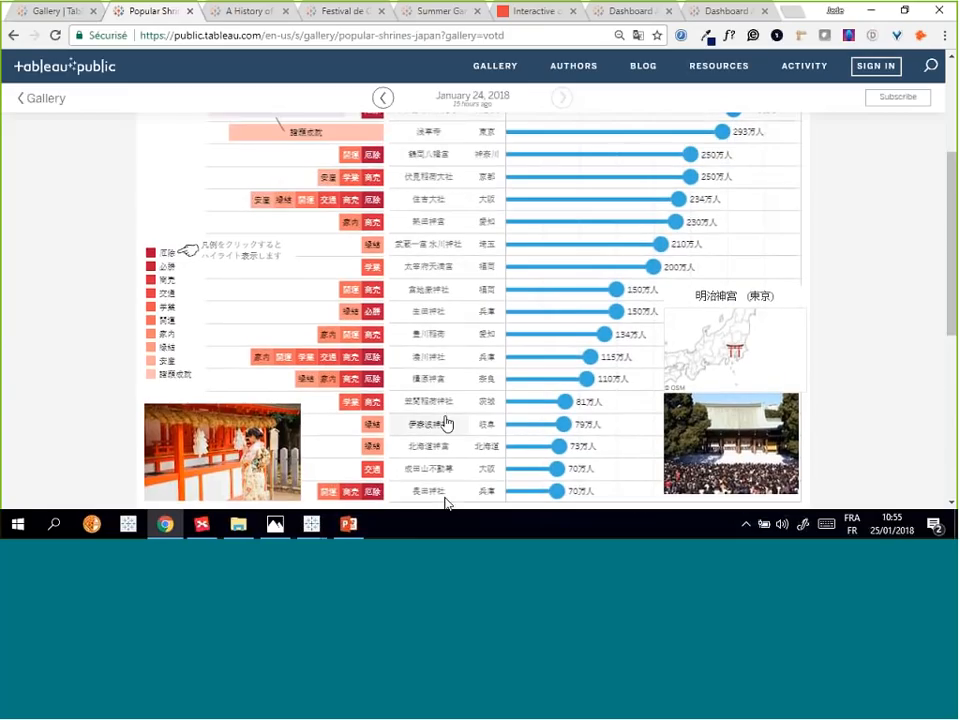
- Inspect the title, map and photo linked to individual shrines in the ranking, such as 武蔵一宮 氷川神社 in 埼玉
{"action": "left_click", "coordinate": [479, 410]}
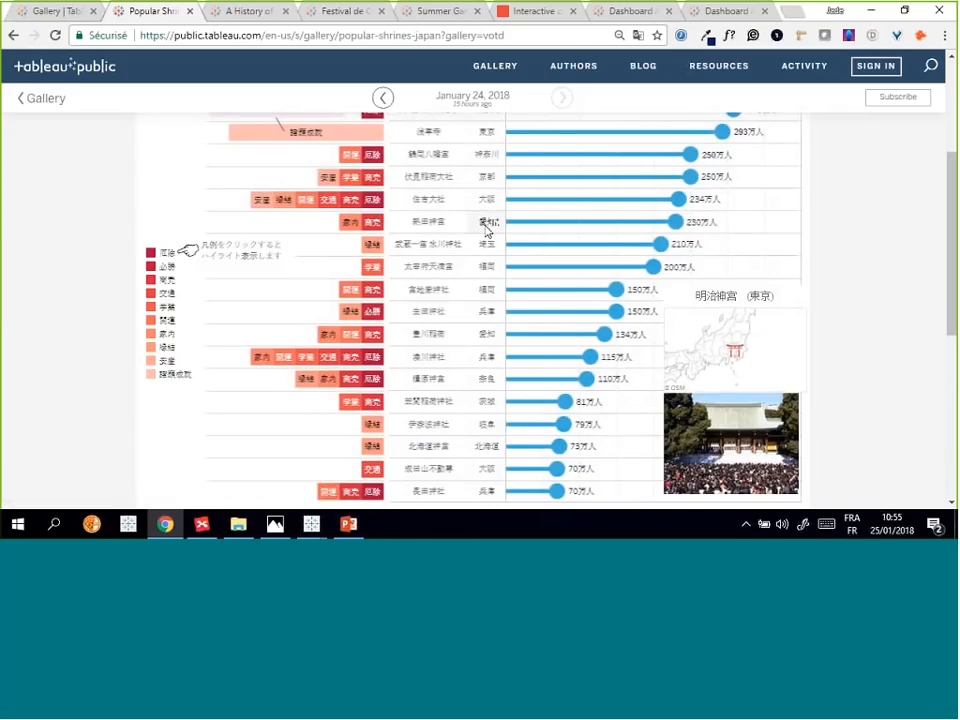
{"action": "mouse_move", "coordinate": [487, 230]}
{"action": "mouse_move", "coordinate": [483, 252]}
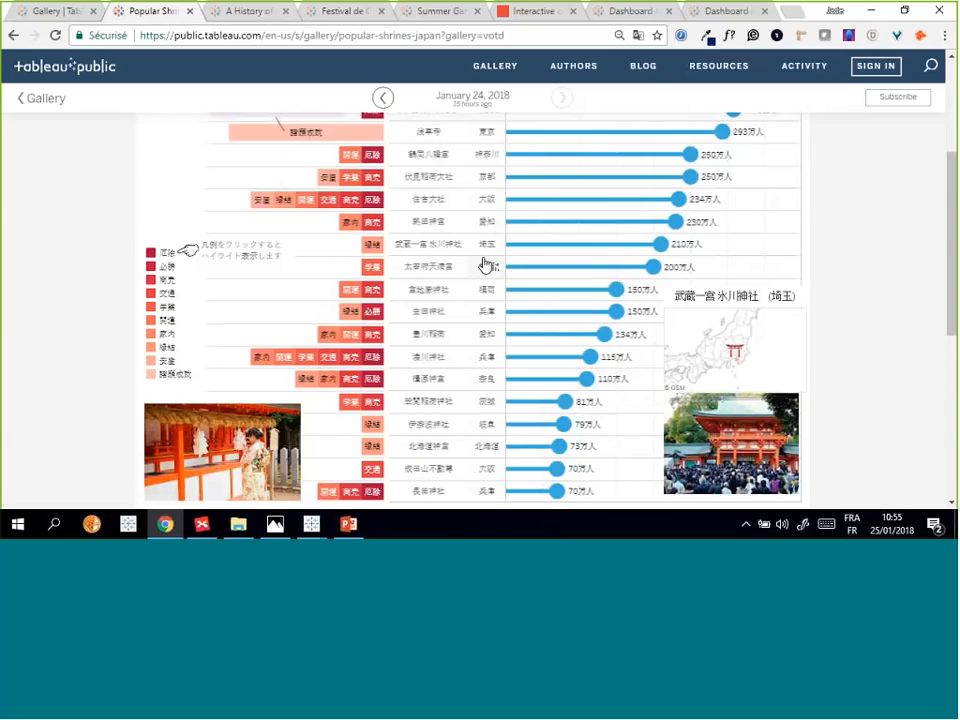
{"action": "mouse_move", "coordinate": [487, 277]}
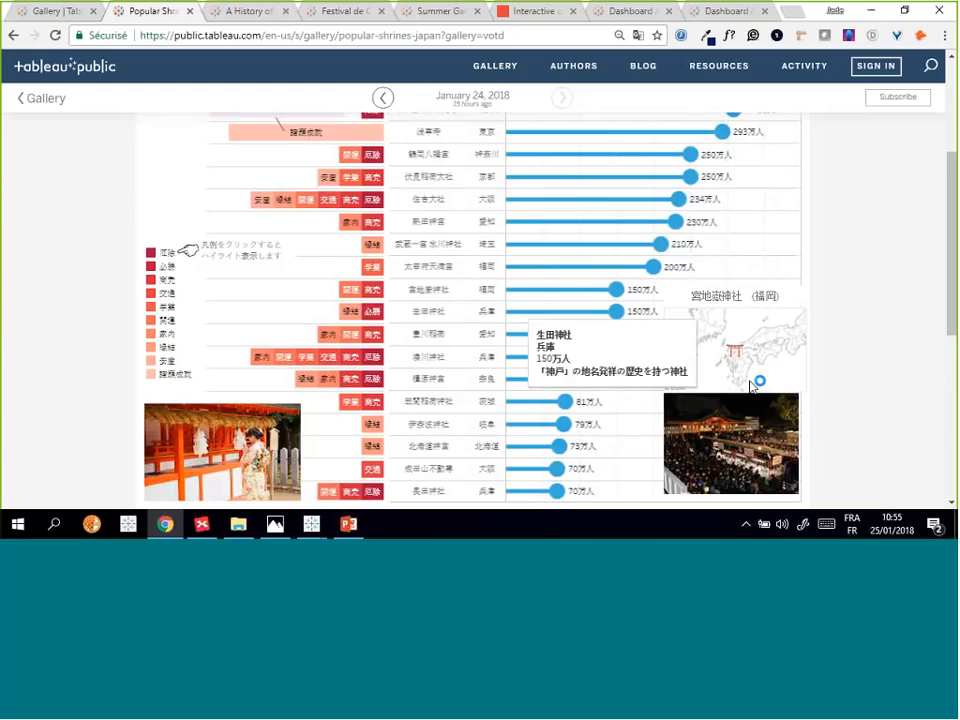
{"action": "scroll", "coordinate": [900, 350], "scroll_direction": "up", "scroll_amount": 3}
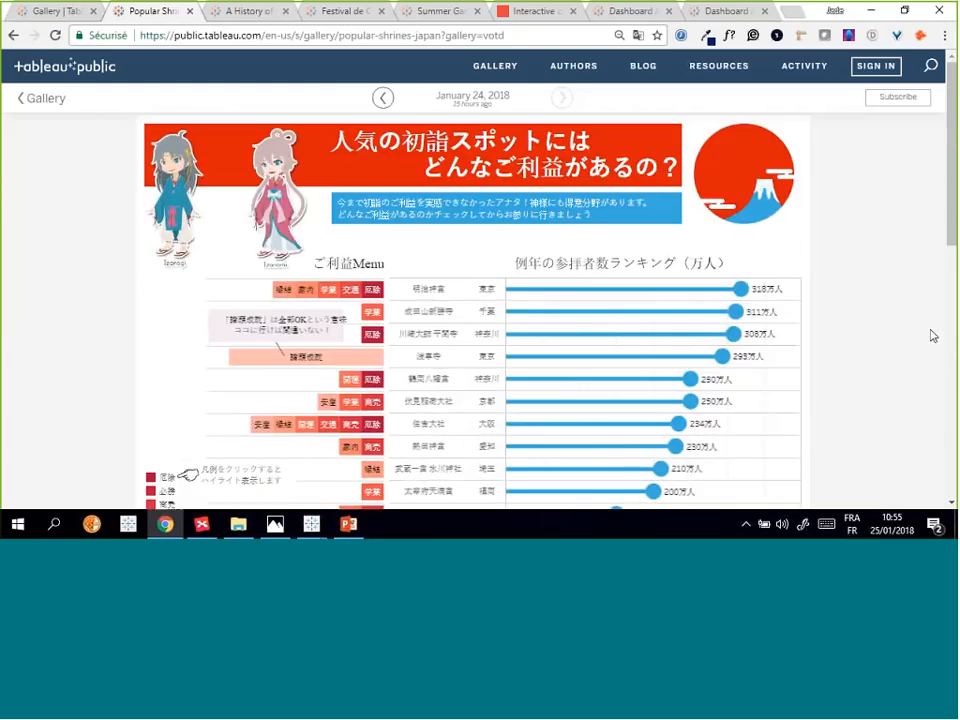
{"action": "scroll", "coordinate": [935, 340], "scroll_direction": "down", "scroll_amount": 1}
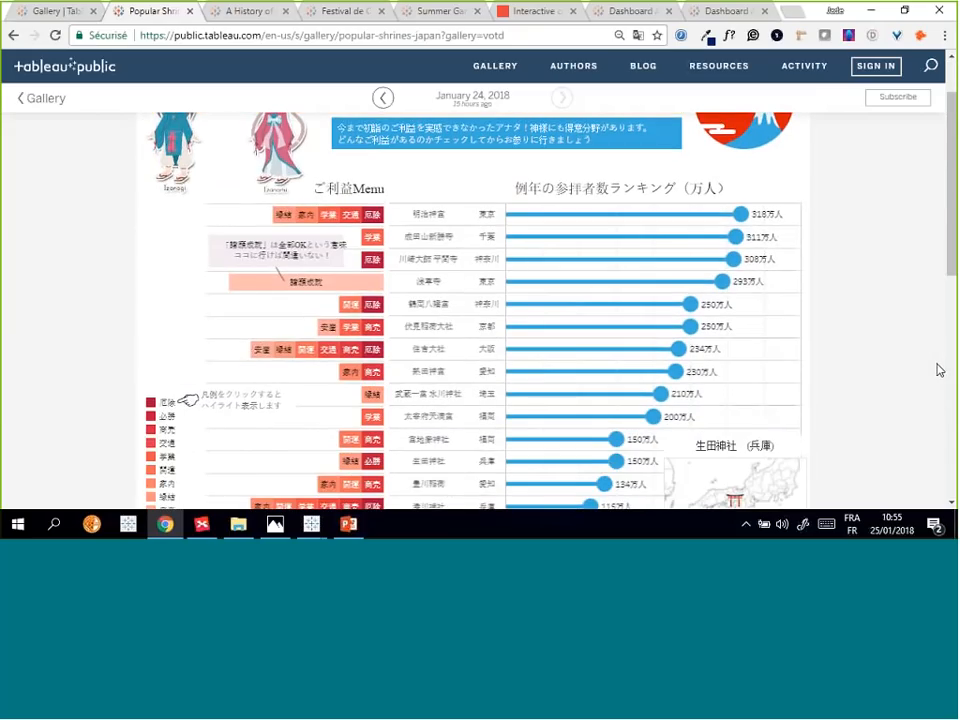
- Close the Popular Shrines in Japan page and highlight one person on the Tableau Follow Friday chart to show their profile details
{"action": "scroll", "coordinate": [936, 371], "scroll_direction": "down", "scroll_amount": 3}
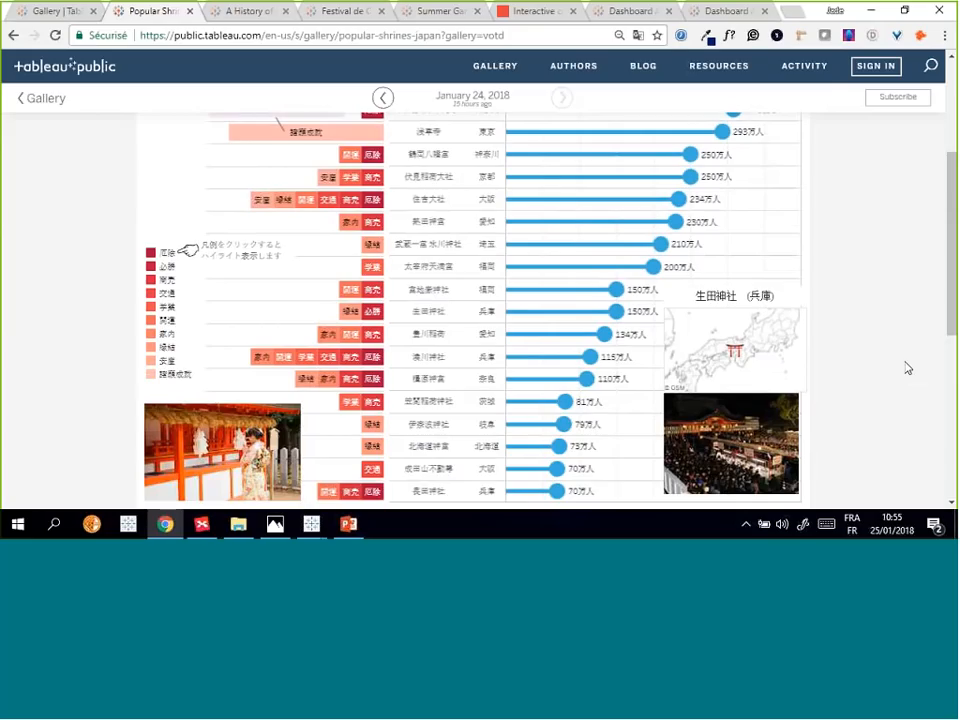
{"action": "left_click", "coordinate": [240, 14]}
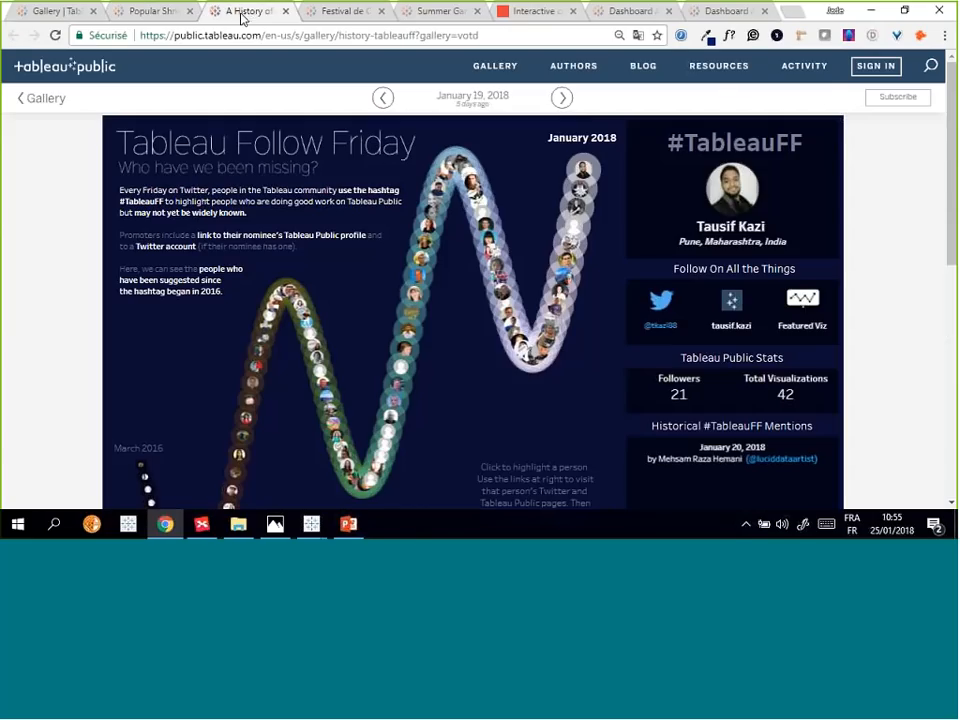
{"action": "left_click", "coordinate": [417, 279]}
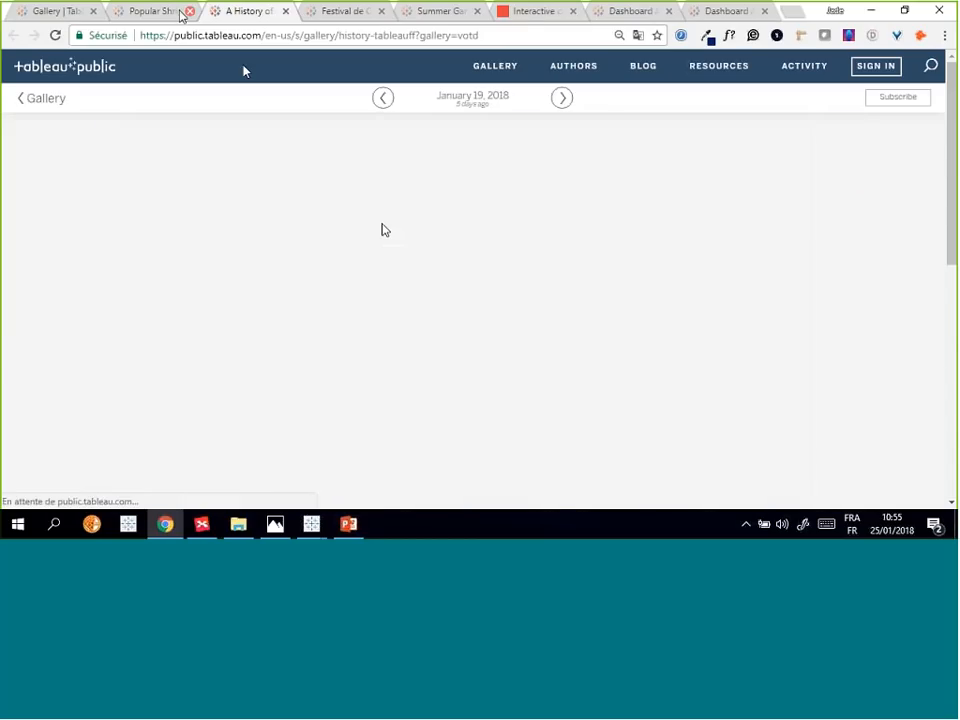
{"action": "left_click", "coordinate": [182, 16]}
{"action": "left_click", "coordinate": [189, 11]}
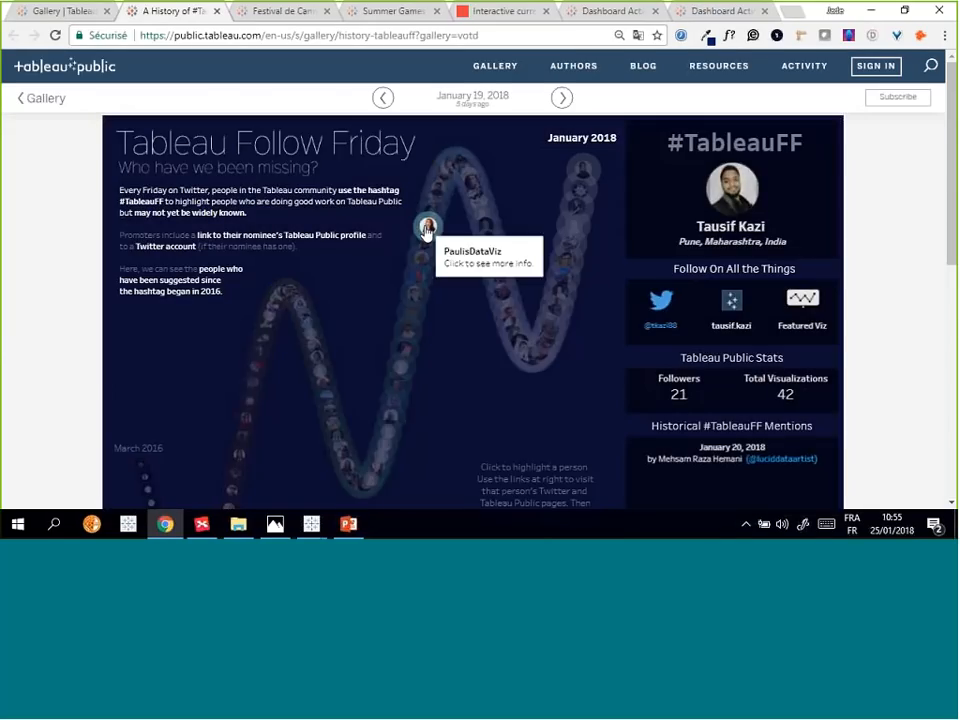
{"action": "left_click", "coordinate": [428, 228]}
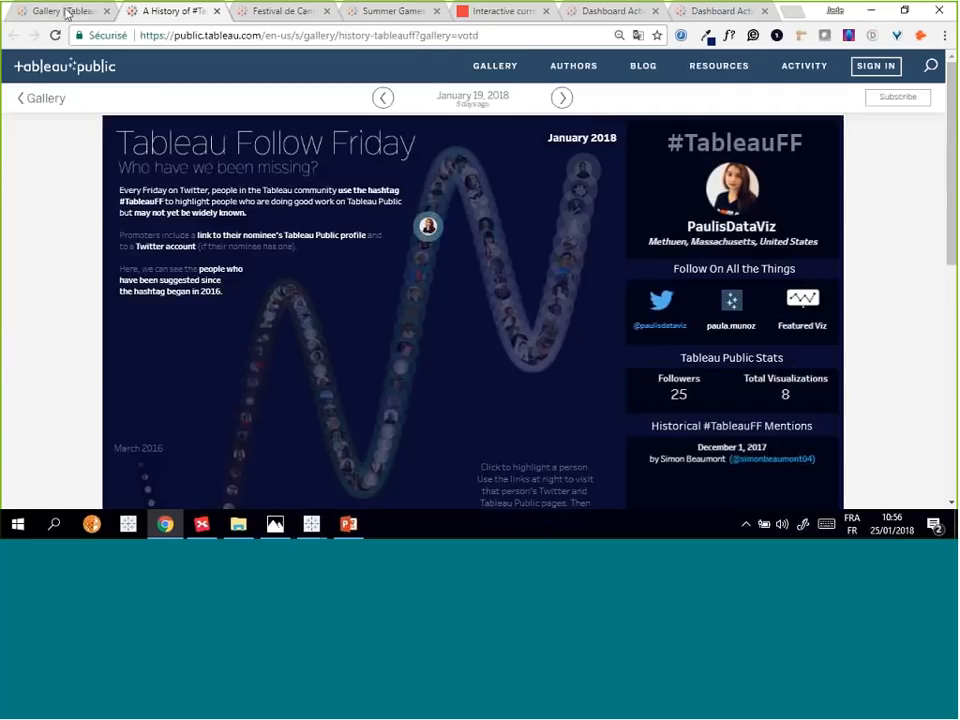
- Return to the Tableau Public gallery and browse its Viz of the Day entries from January 22 to January 19, 2018
{"action": "left_click", "coordinate": [66, 13]}
{"action": "scroll", "coordinate": [776, 304], "scroll_direction": "down", "scroll_amount": 5}
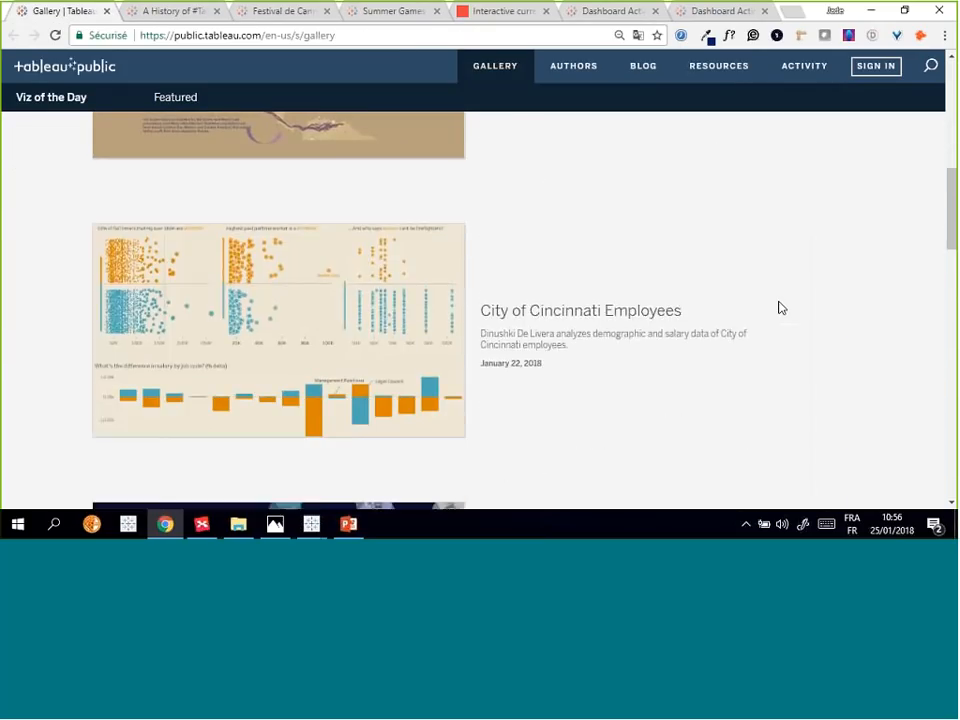
{"action": "scroll", "coordinate": [780, 310], "scroll_direction": "down", "scroll_amount": 4}
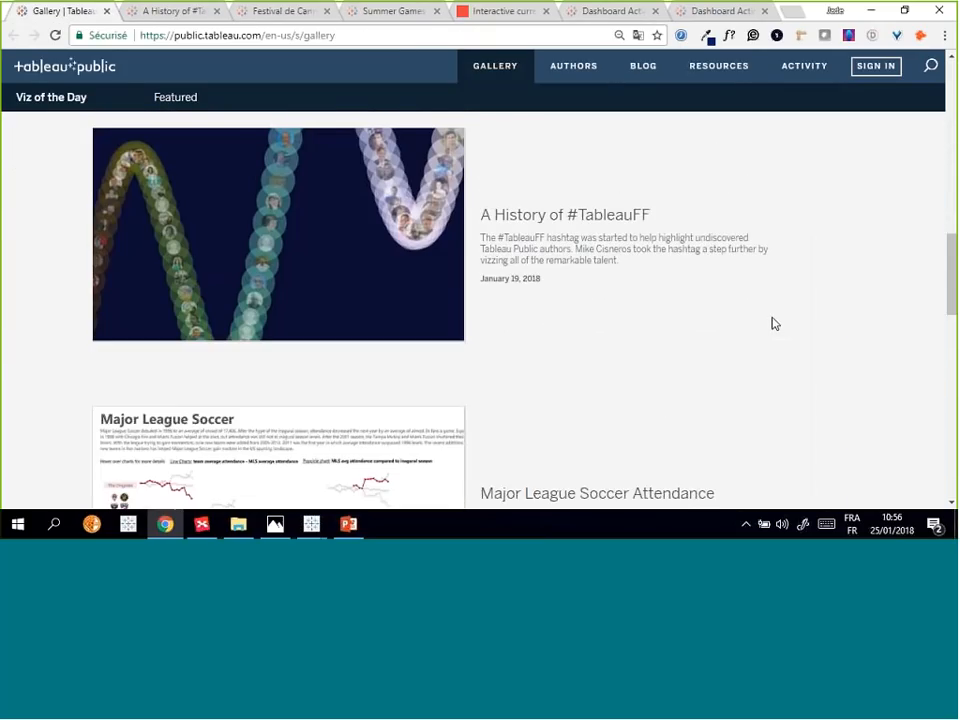